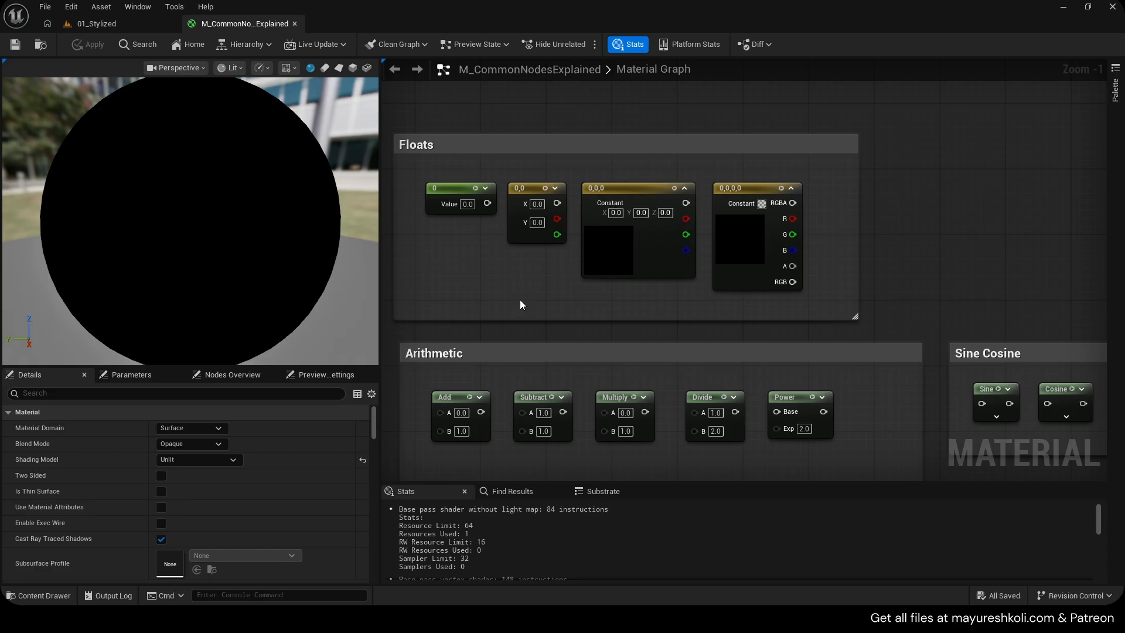
Inspect the constant nodes in the Floats group, opening the four-vector constant's color picker and cancelling it
{"action": "scroll", "coordinate": [521, 301], "scroll_direction": "down", "scroll_amount": 1}
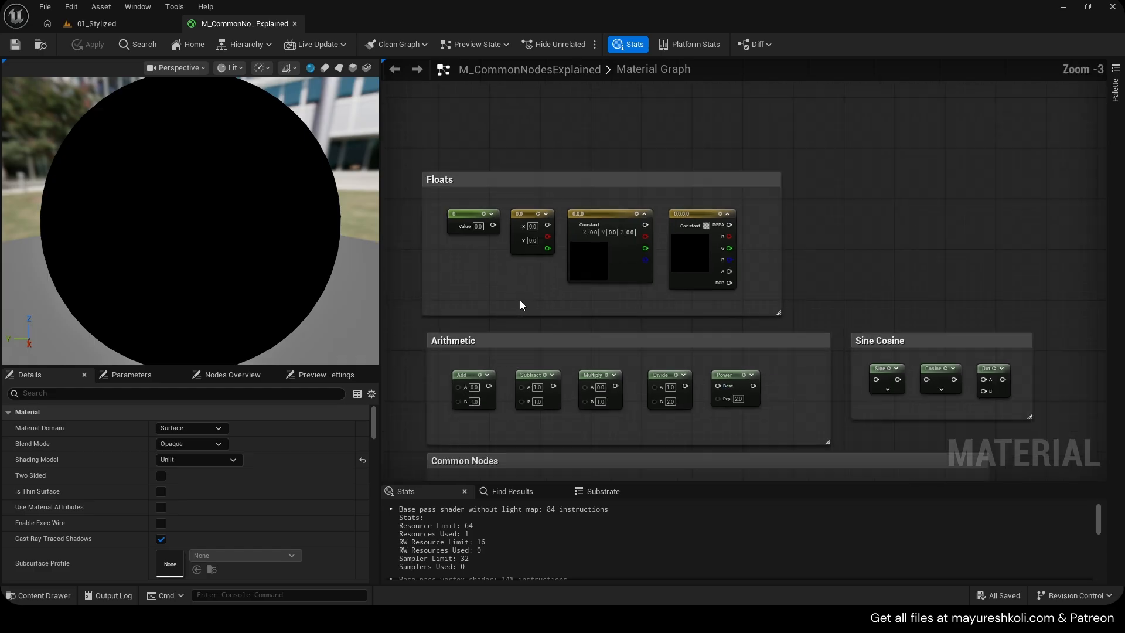
{"action": "scroll", "coordinate": [521, 300], "scroll_direction": "up", "scroll_amount": 1}
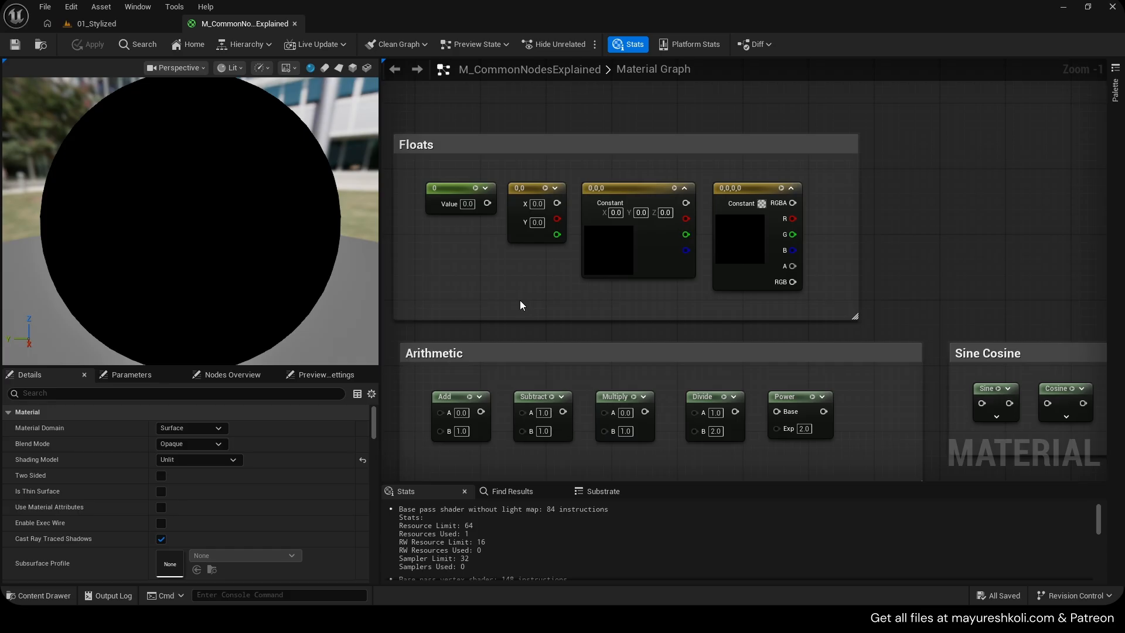
{"action": "right_click_drag", "start_coordinate": [536, 278], "coordinate": [559, 286]}
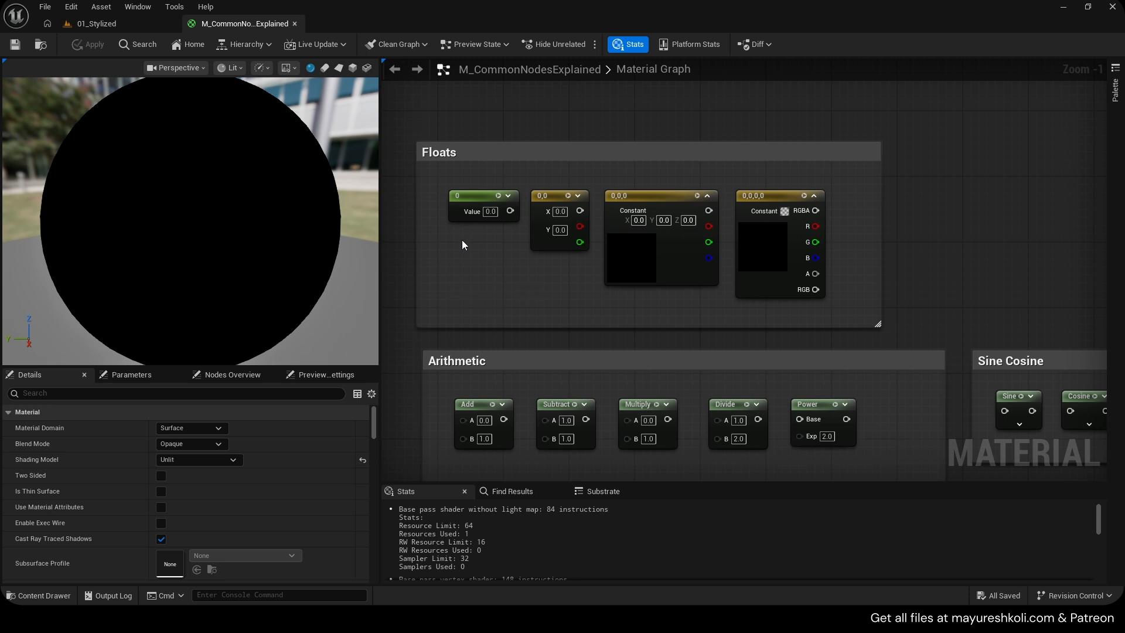
{"action": "left_click", "coordinate": [480, 211]}
{"action": "left_click", "coordinate": [557, 202]}
{"action": "left_click", "coordinate": [652, 202]}
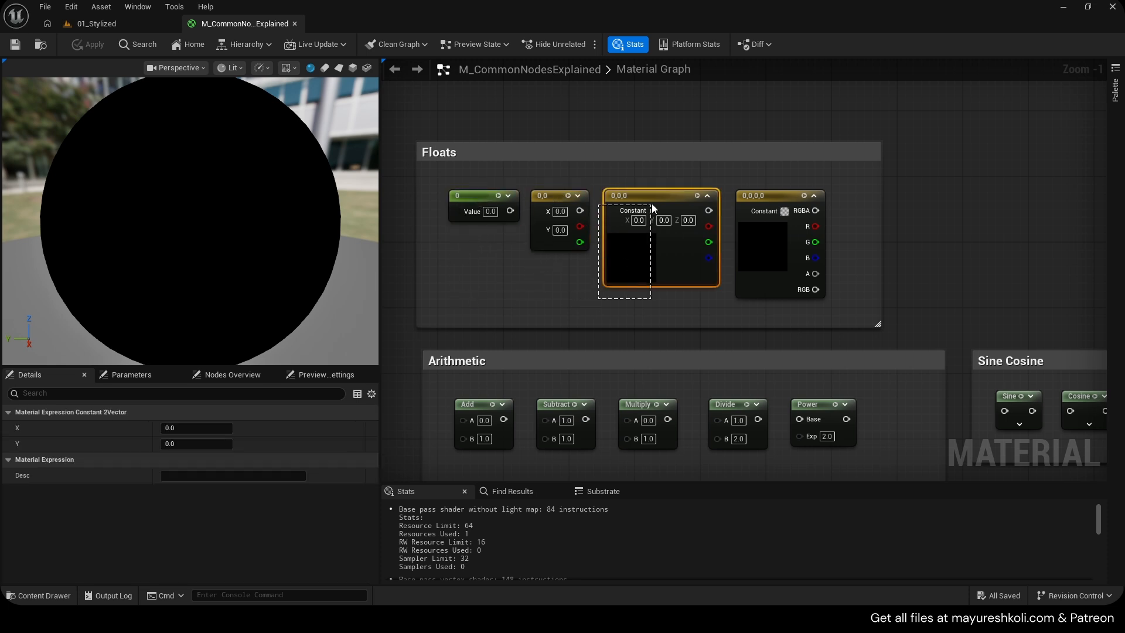
{"action": "left_click", "coordinate": [783, 218]}
{"action": "left_click_drag", "start_coordinate": [536, 296], "coordinate": [559, 203]}
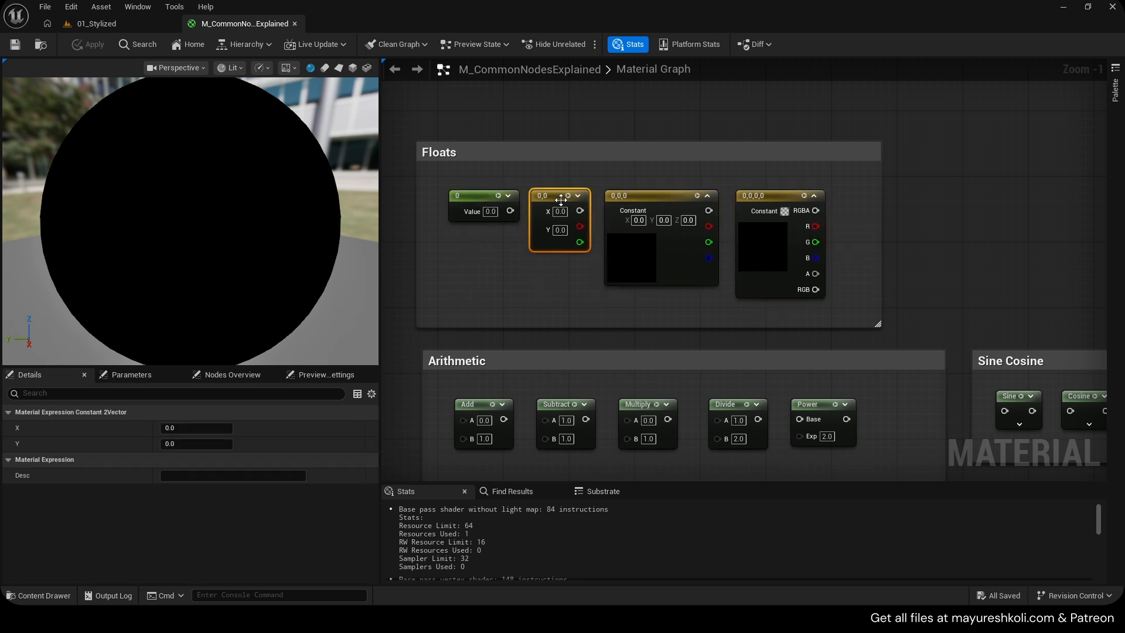
{"action": "left_click_drag", "start_coordinate": [646, 318], "coordinate": [672, 226]}
{"action": "left_click_drag", "start_coordinate": [782, 319], "coordinate": [798, 230]}
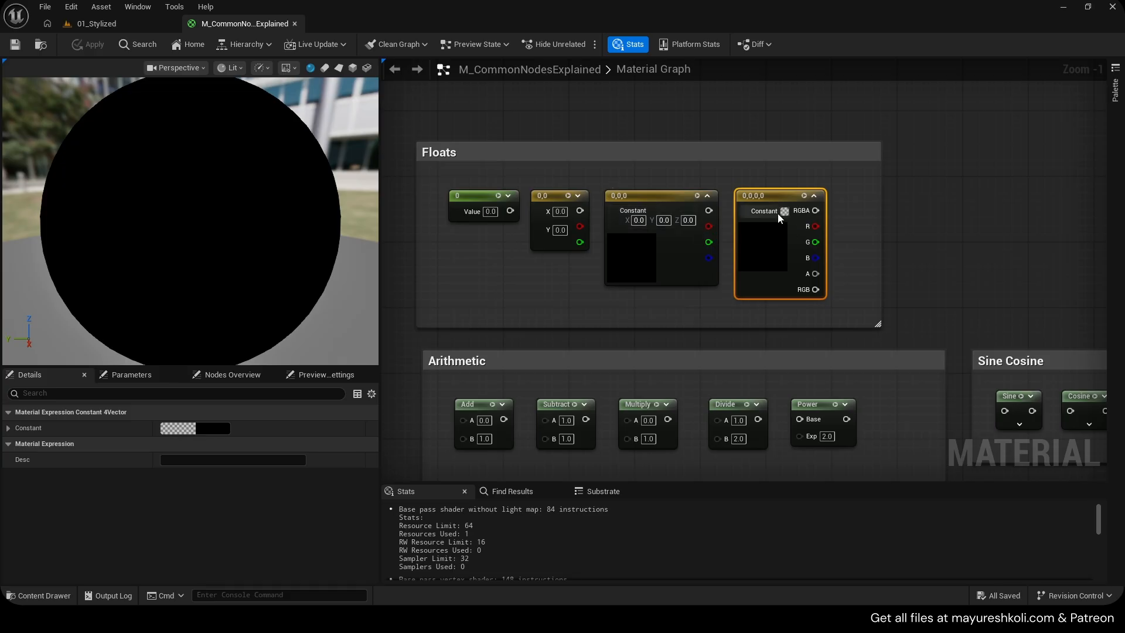
{"action": "double_click", "coordinate": [763, 238]}
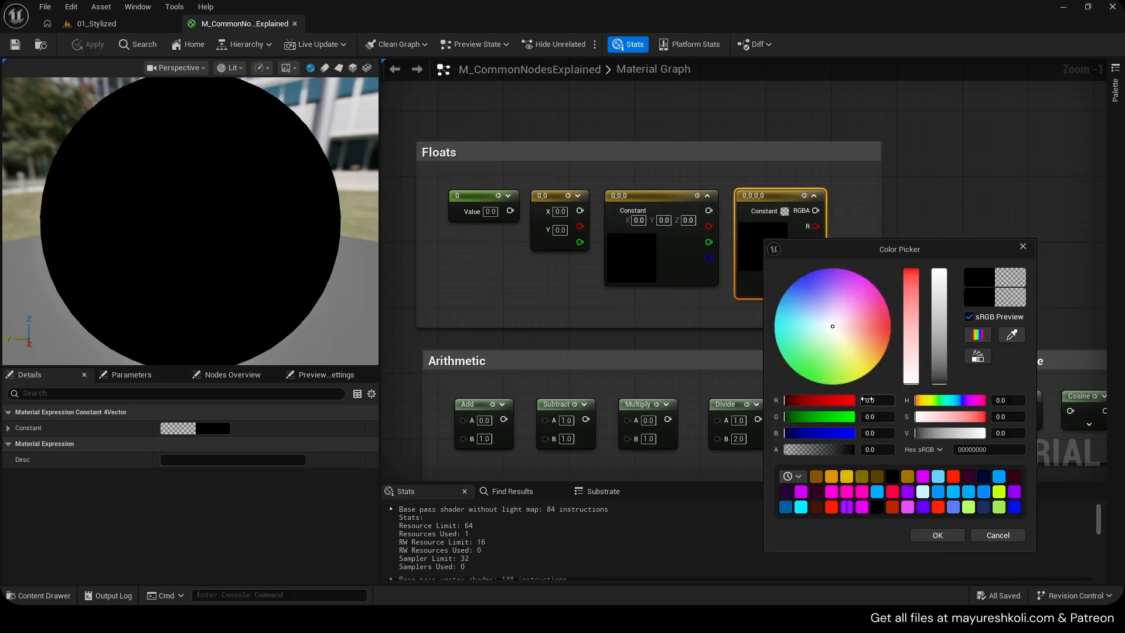
{"action": "left_click", "coordinate": [998, 535]}
{"action": "right_click_drag", "start_coordinate": [522, 271], "coordinate": [510, 265]}
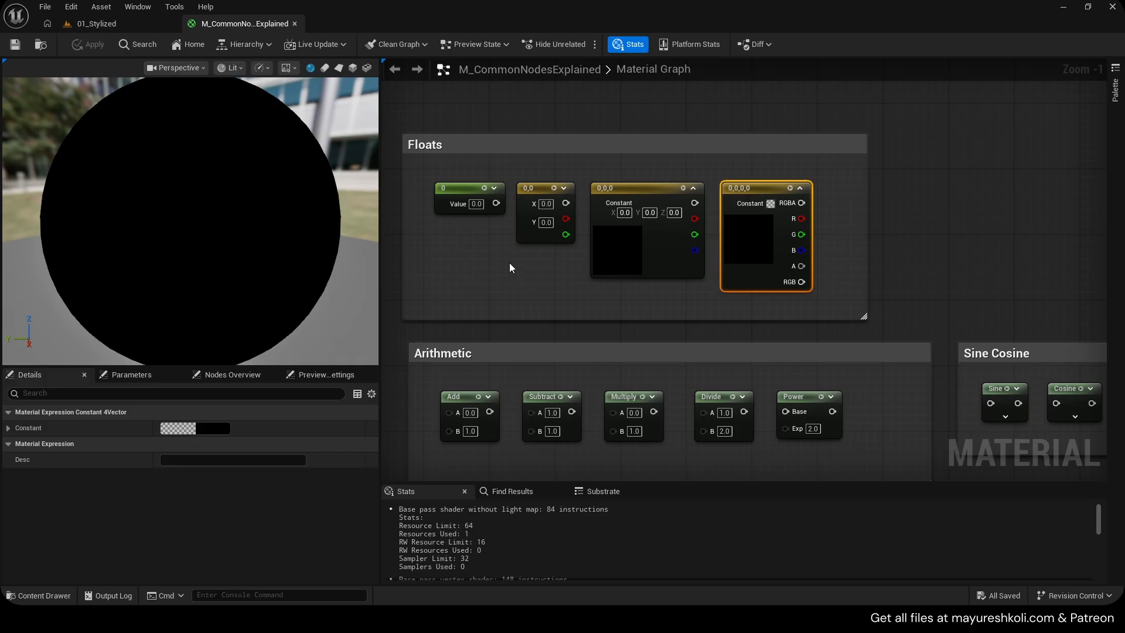
Go to the material output node, set the shading model to Default Lit, and save the material
{"action": "scroll", "coordinate": [586, 275], "scroll_direction": "down", "scroll_amount": 6}
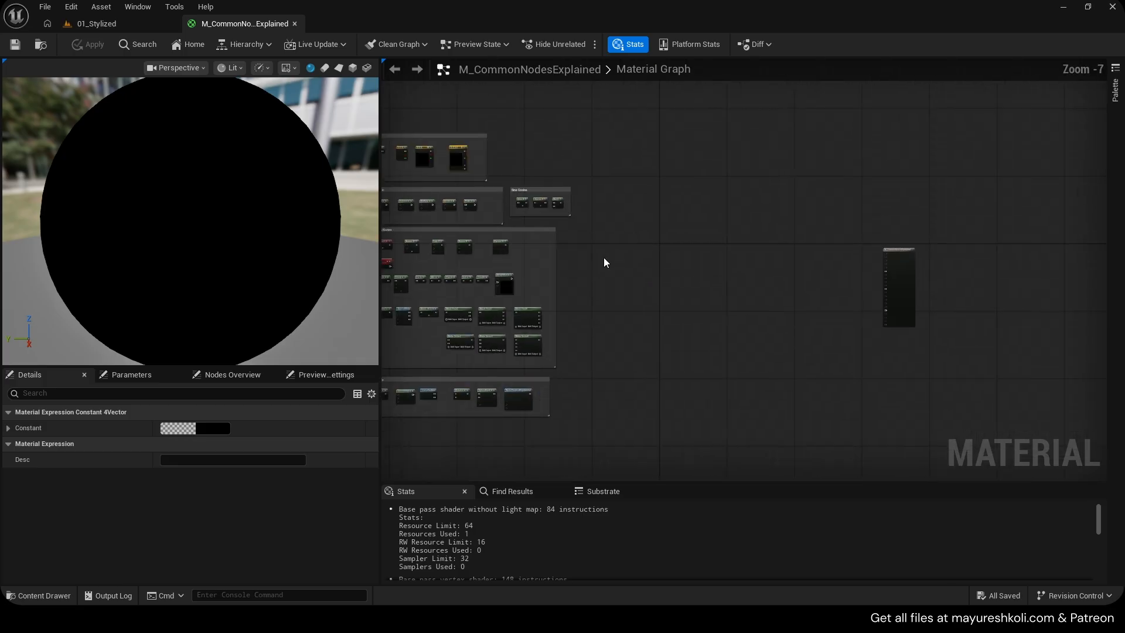
{"action": "key", "text": "Home"}
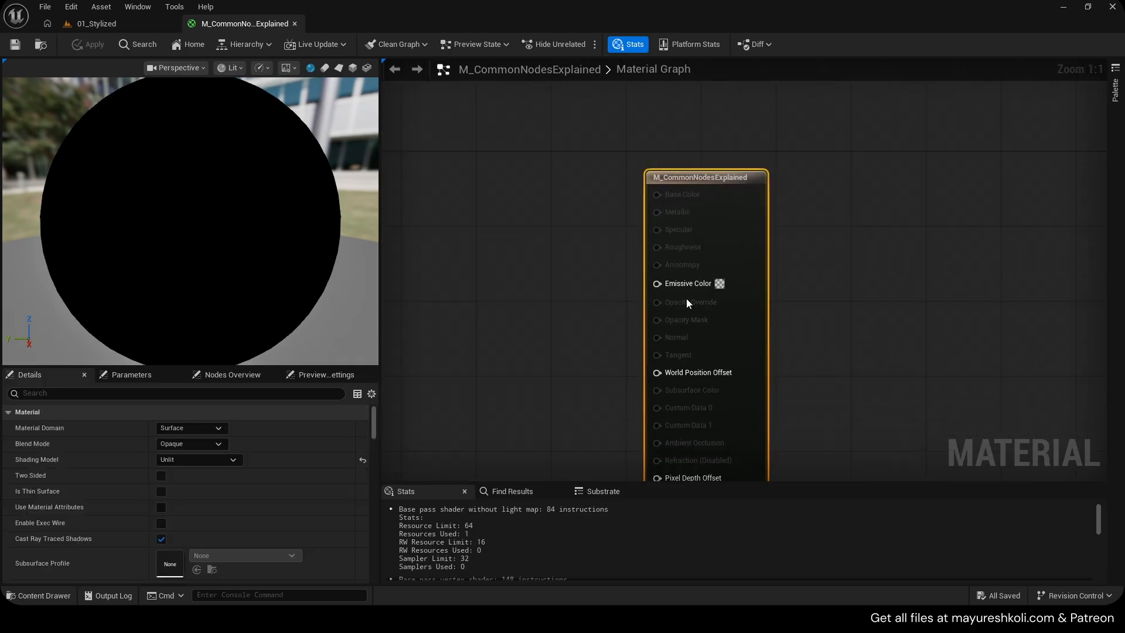
{"action": "left_click", "coordinate": [210, 462]}
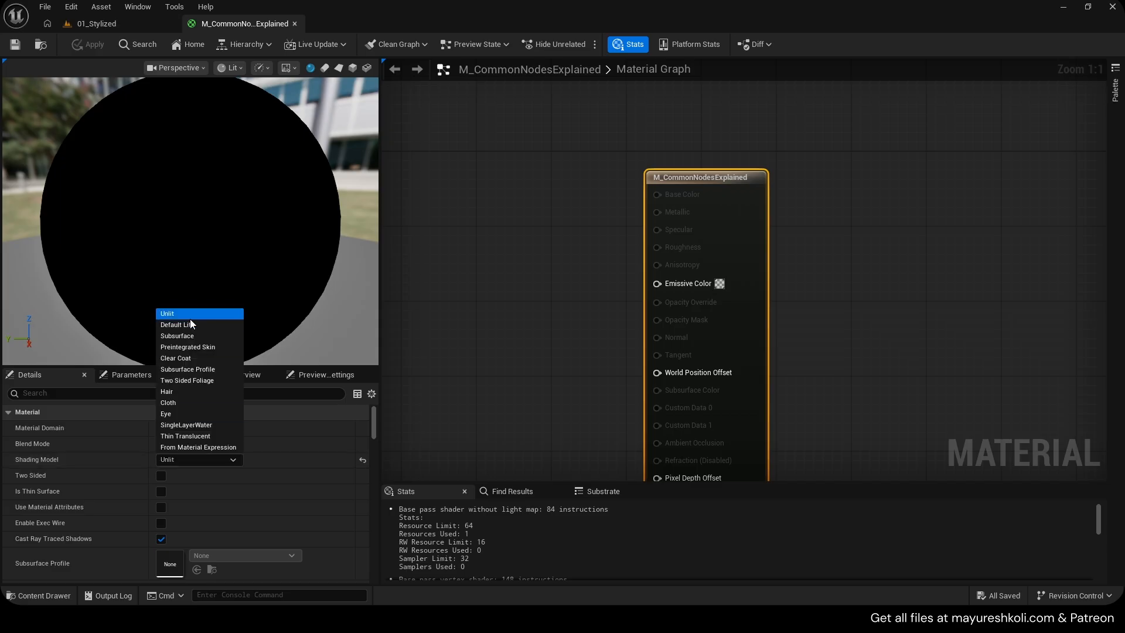
{"action": "left_click", "coordinate": [187, 325]}
{"action": "key", "text": "ctrl+s"}
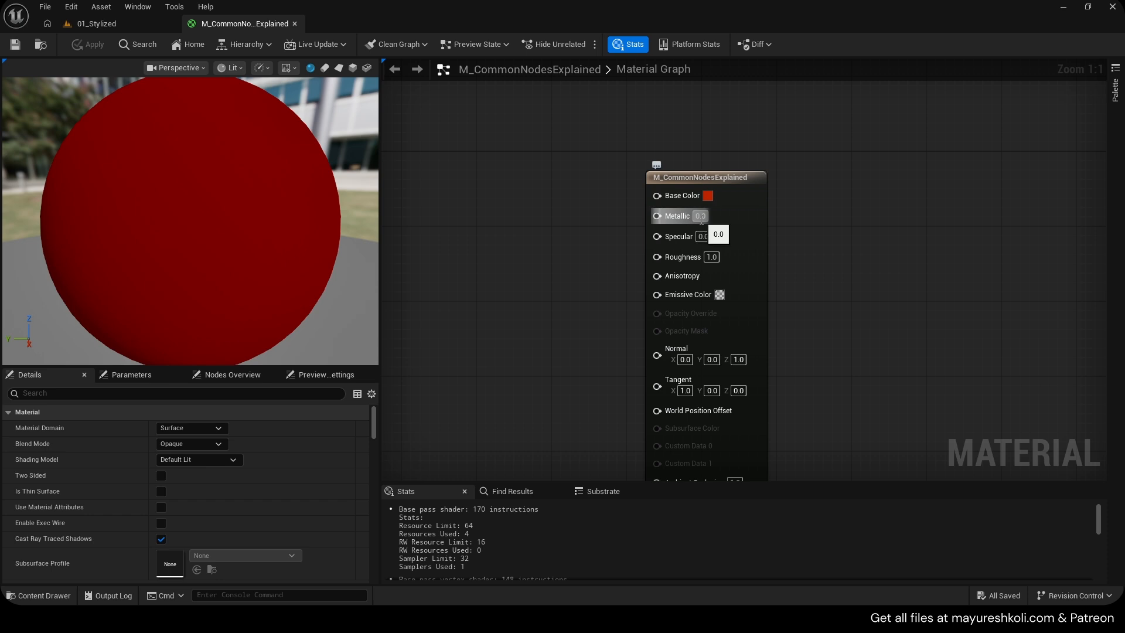
Open the output node's Base Color picker and cancel it without changes
{"action": "left_click", "coordinate": [708, 197]}
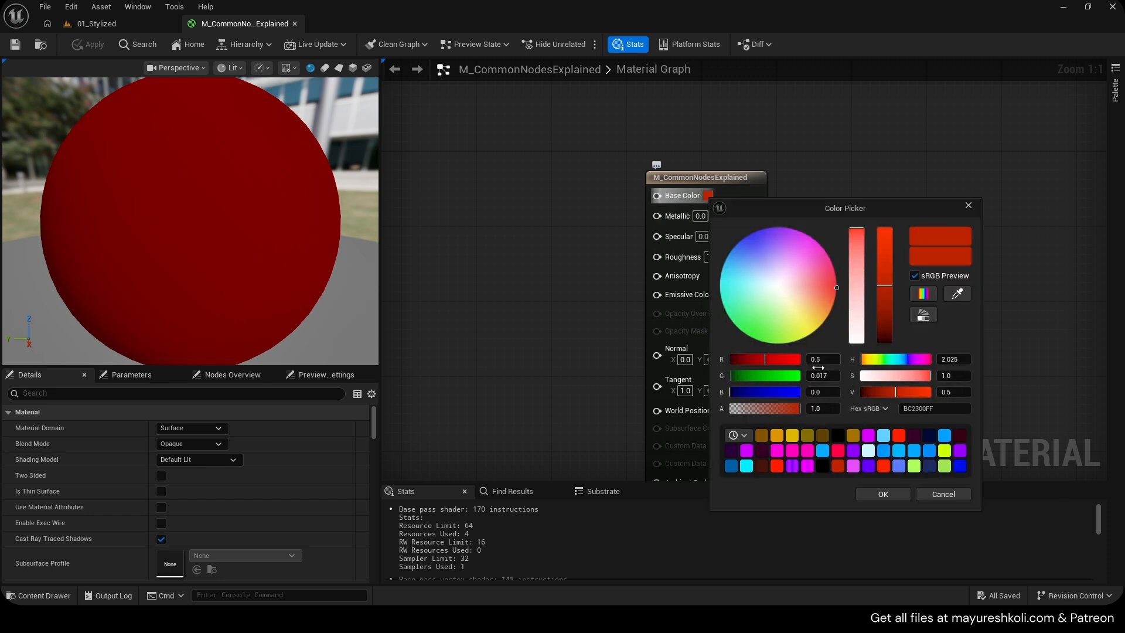
{"action": "left_click", "coordinate": [935, 495]}
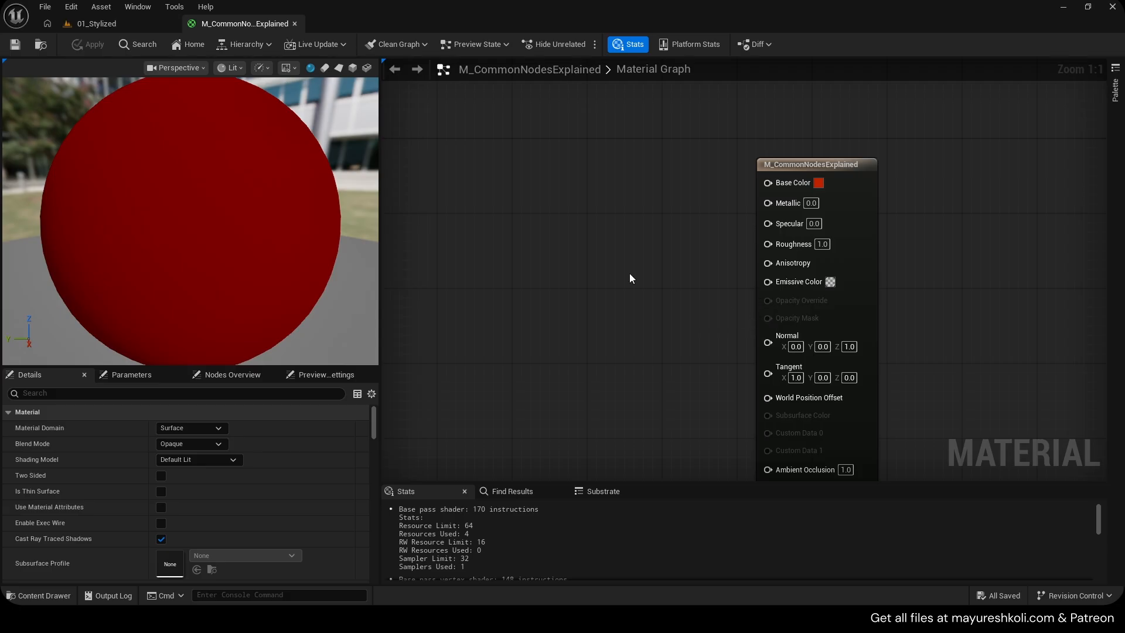
{"action": "scroll", "coordinate": [624, 274], "scroll_direction": "up", "scroll_amount": 1}
{"action": "right_click_drag", "start_coordinate": [693, 347], "coordinate": [649, 314]}
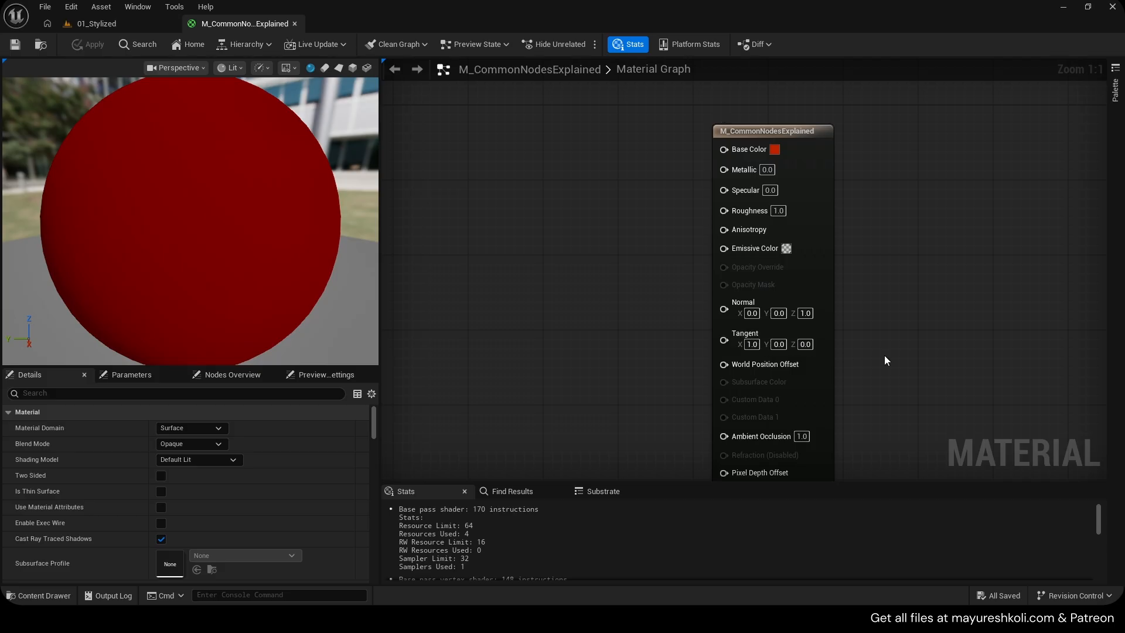
{"action": "right_click_drag", "start_coordinate": [835, 354], "coordinate": [895, 308]}
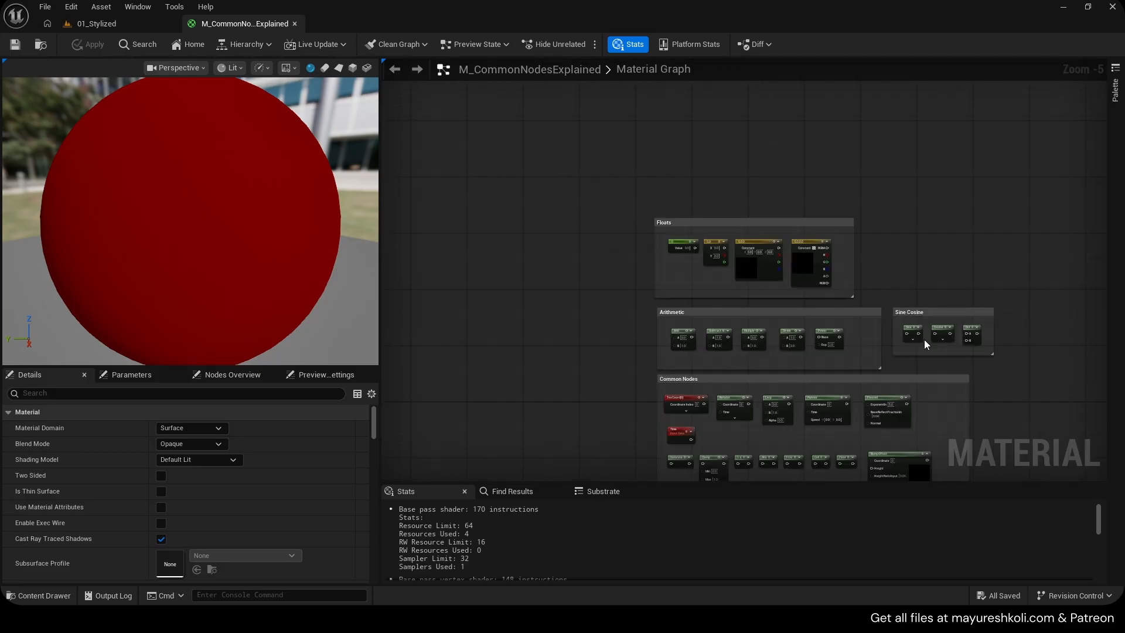
Select the five nodes in the Arithmetic group and paste copies of them into empty graph space
{"action": "scroll", "coordinate": [922, 336], "scroll_direction": "up", "scroll_amount": 4}
{"action": "right_click_drag", "start_coordinate": [771, 217], "coordinate": [885, 243]}
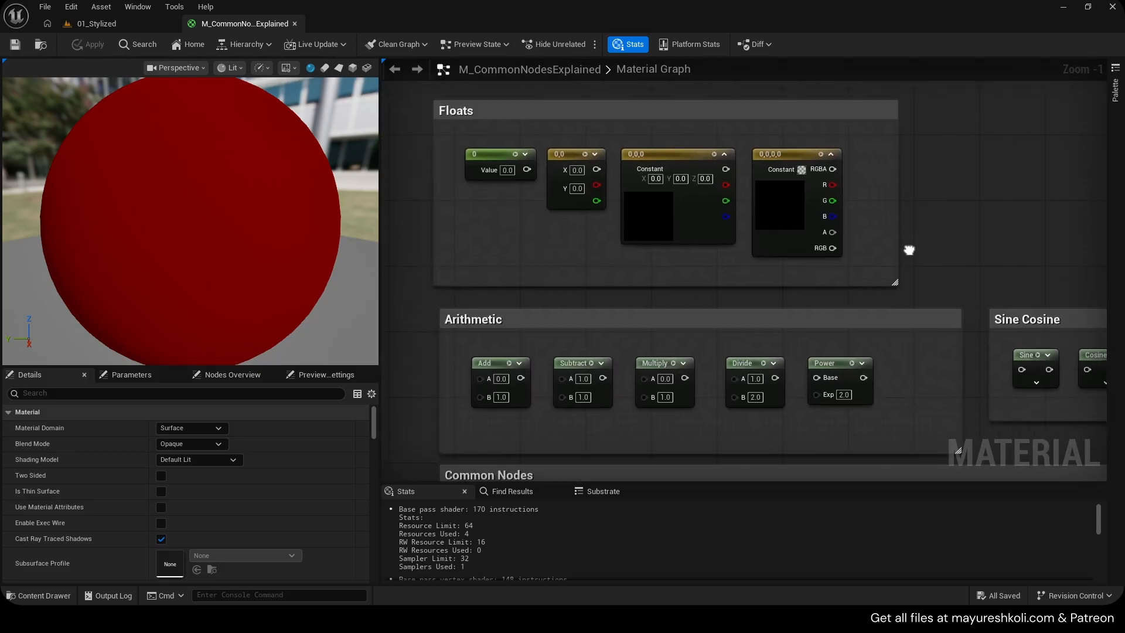
{"action": "scroll", "coordinate": [906, 280], "scroll_direction": "down", "scroll_amount": 1}
{"action": "right_click_drag", "start_coordinate": [905, 280], "coordinate": [837, 189]}
{"action": "left_click_drag", "start_coordinate": [461, 233], "coordinate": [800, 314]}
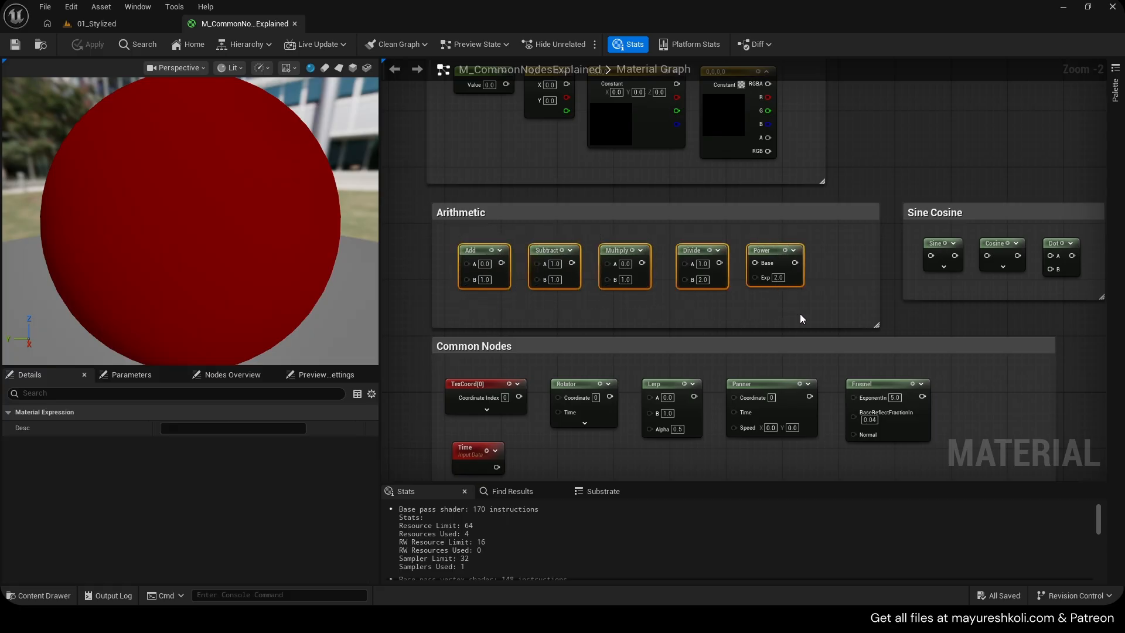
{"action": "scroll", "coordinate": [830, 326], "scroll_direction": "down", "scroll_amount": 5}
{"action": "scroll", "coordinate": [615, 279], "scroll_direction": "up", "scroll_amount": 3}
{"action": "right_click_drag", "start_coordinate": [974, 324], "coordinate": [697, 223]}
{"action": "key", "text": "ctrl+v"}
Arrange the pasted Add, Subtract, Multiply, Divide and Power nodes into a vertical column
{"action": "scroll", "coordinate": [698, 223], "scroll_direction": "up", "scroll_amount": 4}
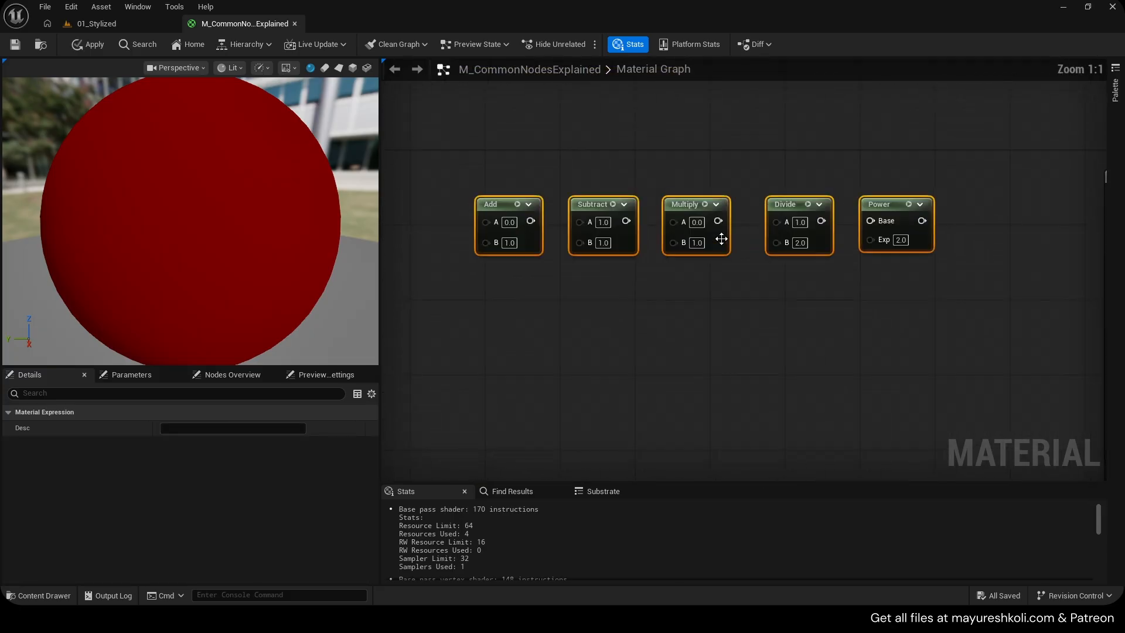
{"action": "left_click_drag", "start_coordinate": [924, 298], "coordinate": [577, 192]}
{"action": "right_click_drag", "start_coordinate": [632, 233], "coordinate": [679, 186]}
{"action": "left_click_drag", "start_coordinate": [680, 185], "coordinate": [565, 240]}
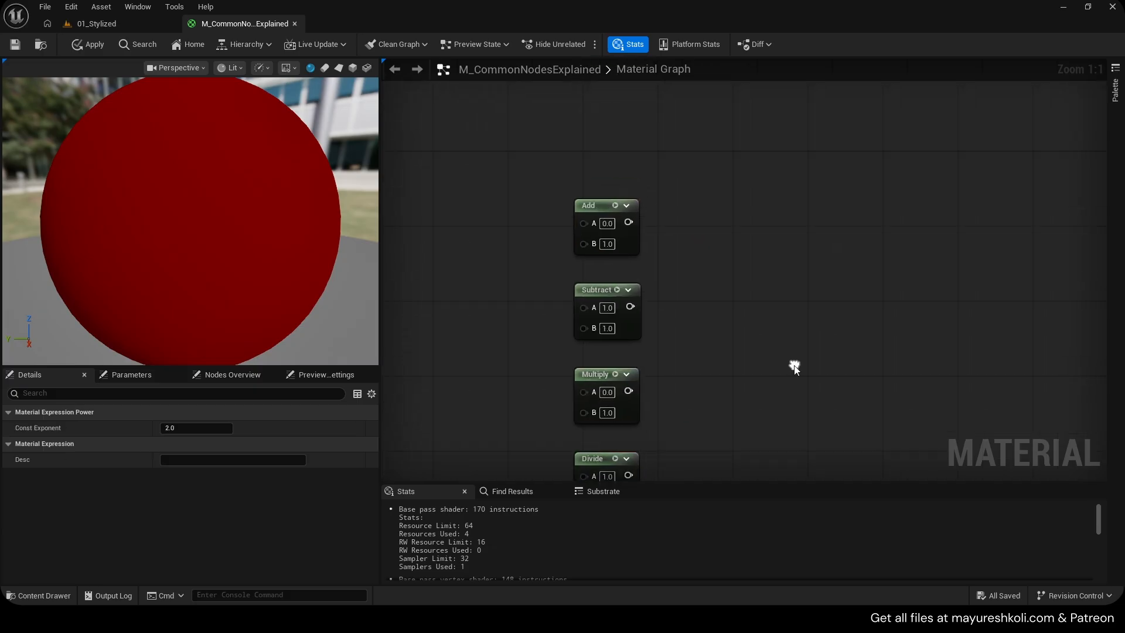
{"action": "scroll", "coordinate": [794, 366], "scroll_direction": "down", "scroll_amount": 2}
{"action": "right_click_drag", "start_coordinate": [794, 367], "coordinate": [782, 294]}
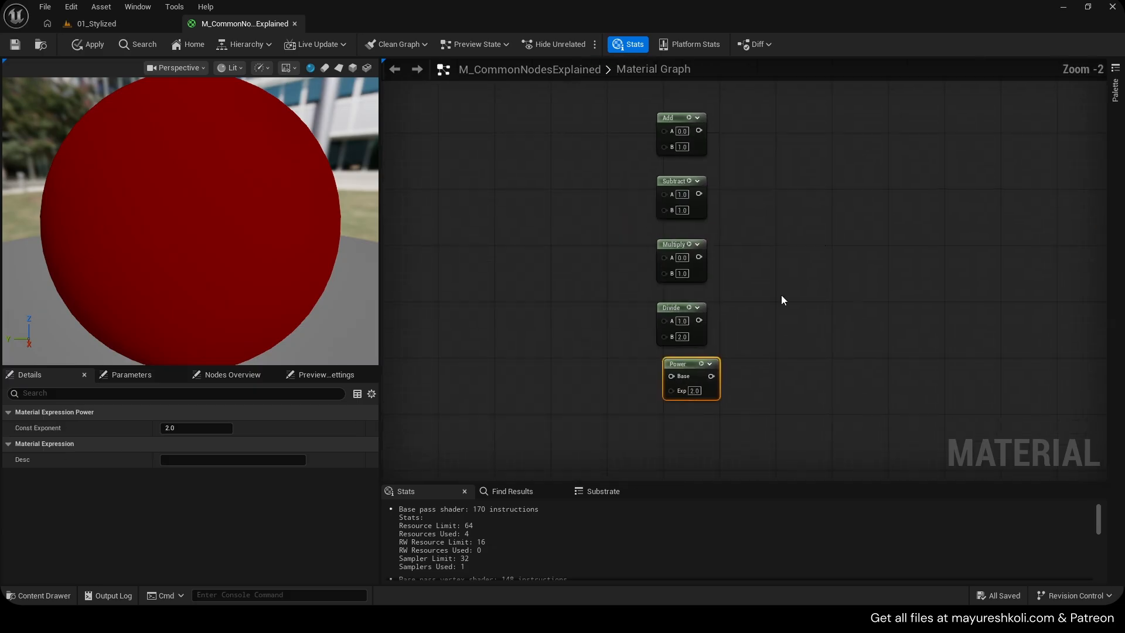
{"action": "right_click_drag", "start_coordinate": [744, 171], "coordinate": [768, 239]}
{"action": "scroll", "coordinate": [722, 260], "scroll_direction": "up", "scroll_amount": 2}
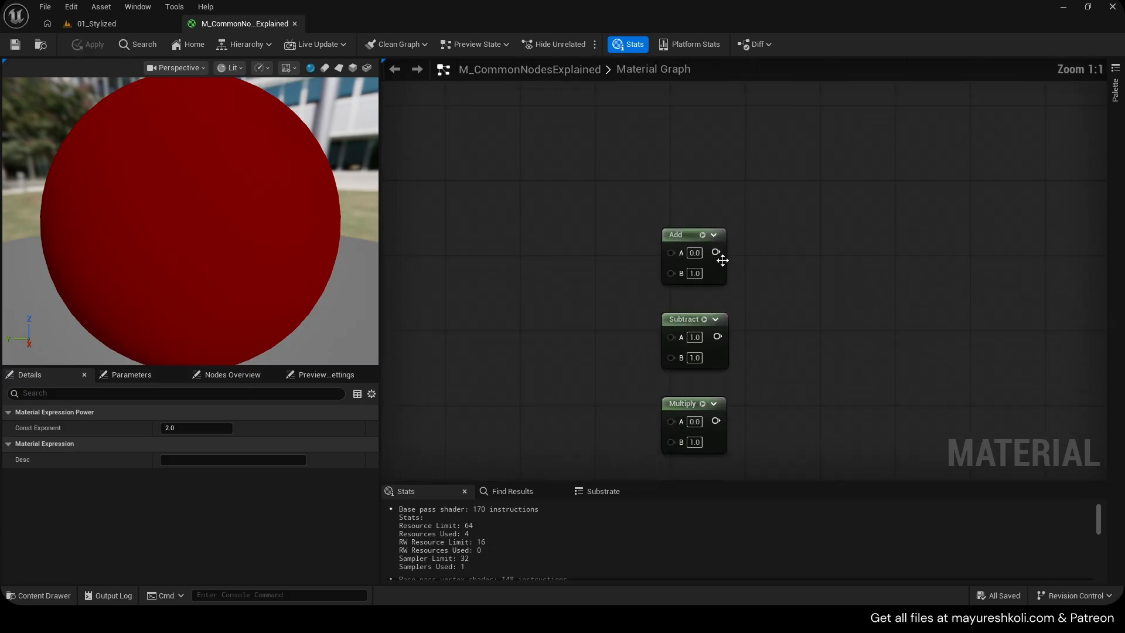
{"action": "right_click_drag", "start_coordinate": [699, 347], "coordinate": [710, 284]}
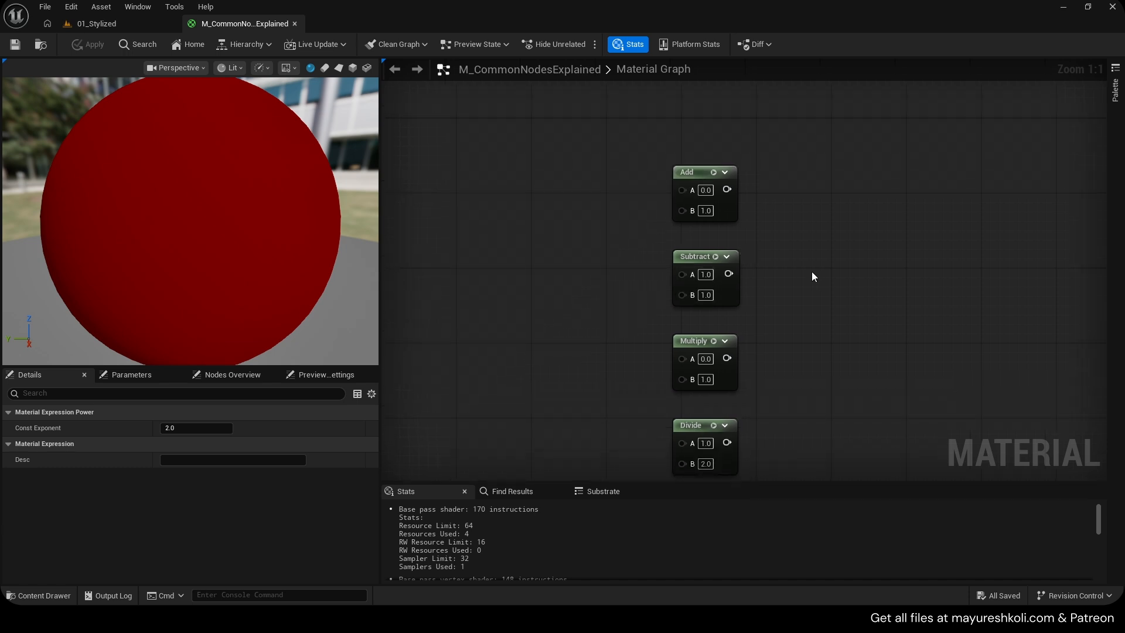
Place a Texture Sample node and assign the Noise_1 texture to it
{"action": "right_click_drag", "start_coordinate": [559, 211], "coordinate": [678, 216]}
{"action": "left_click", "coordinate": [580, 173]}
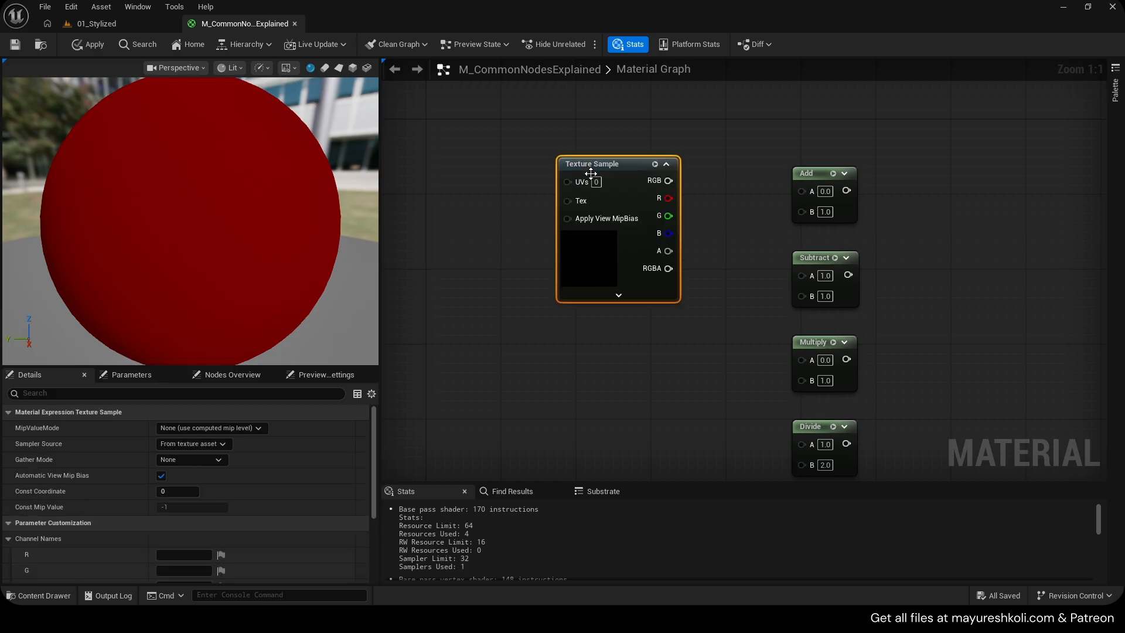
{"action": "left_click_drag", "start_coordinate": [591, 173], "coordinate": [560, 160]}
{"action": "right_click_drag", "start_coordinate": [561, 160], "coordinate": [583, 145]}
{"action": "scroll", "coordinate": [290, 495], "scroll_direction": "down", "scroll_amount": 4}
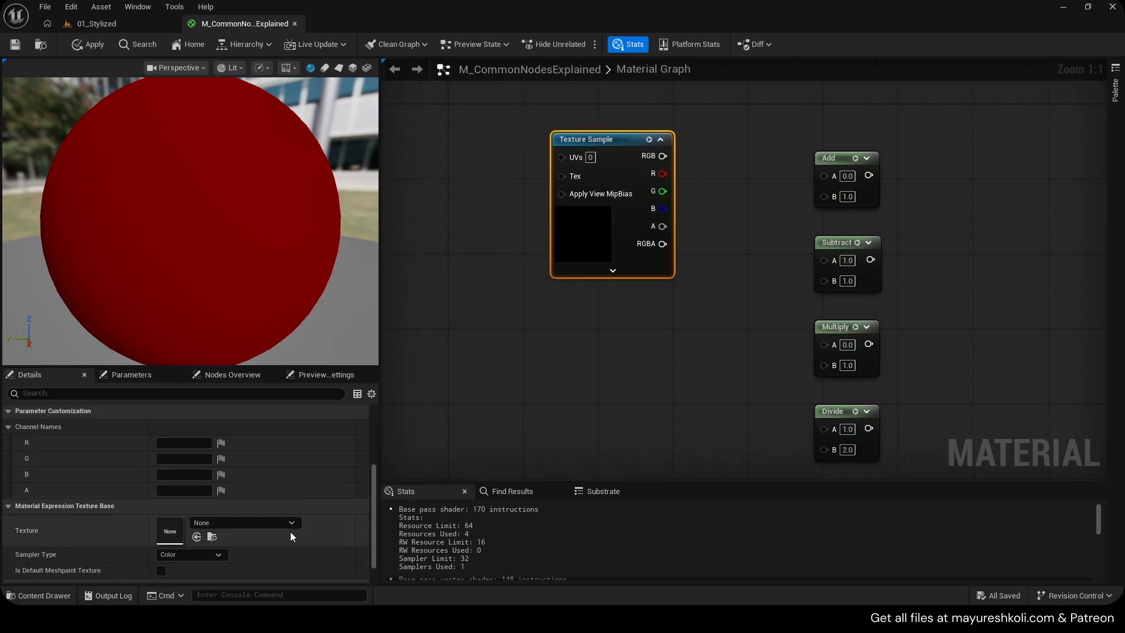
{"action": "left_click", "coordinate": [293, 523]}
{"action": "type", "text": "noise"}
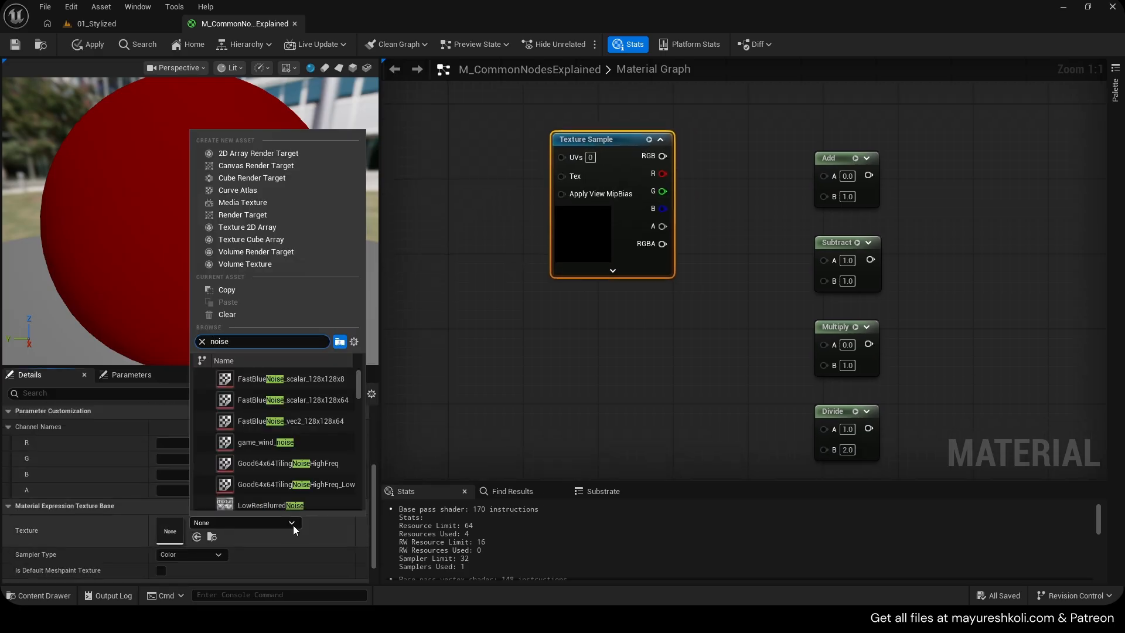
{"action": "type", "text": " 1"}
{"action": "key", "text": "Down"}
{"action": "key", "text": "Down"}
{"action": "key", "text": "Down"}
{"action": "key", "text": "Down"}
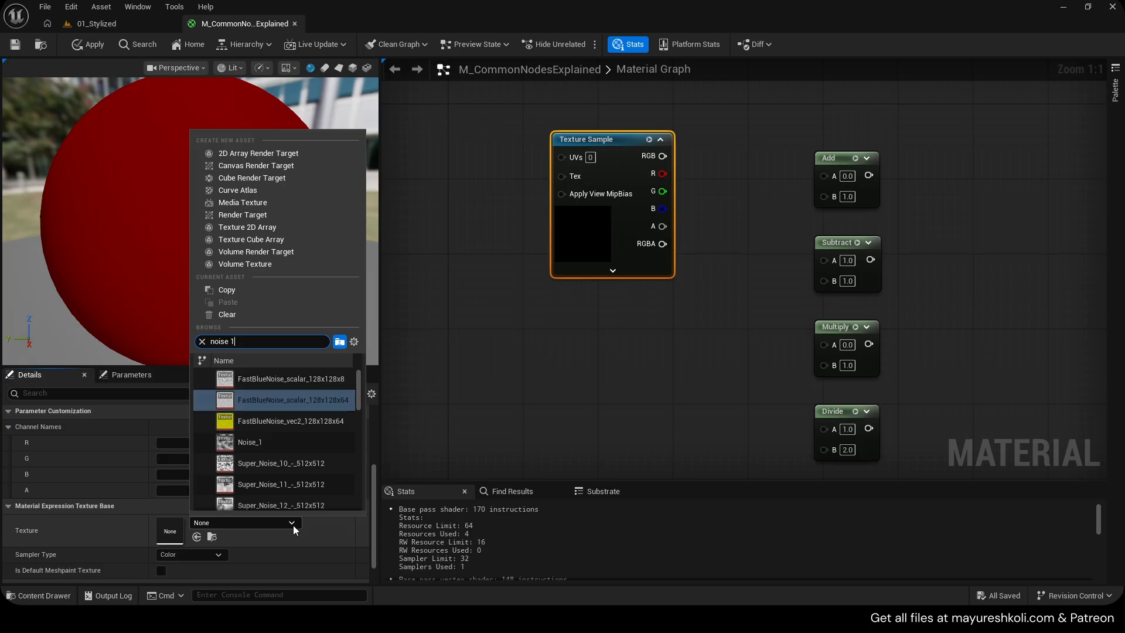
{"action": "key", "text": "Return"}
Add a RadialGradientExponential node and connect its output to the material's Emissive Color
{"action": "right_click_drag", "start_coordinate": [529, 250], "coordinate": [506, 224]}
{"action": "right_click", "coordinate": [536, 287]}
{"action": "type", "text": "rad"}
{"action": "key", "text": "Return"}
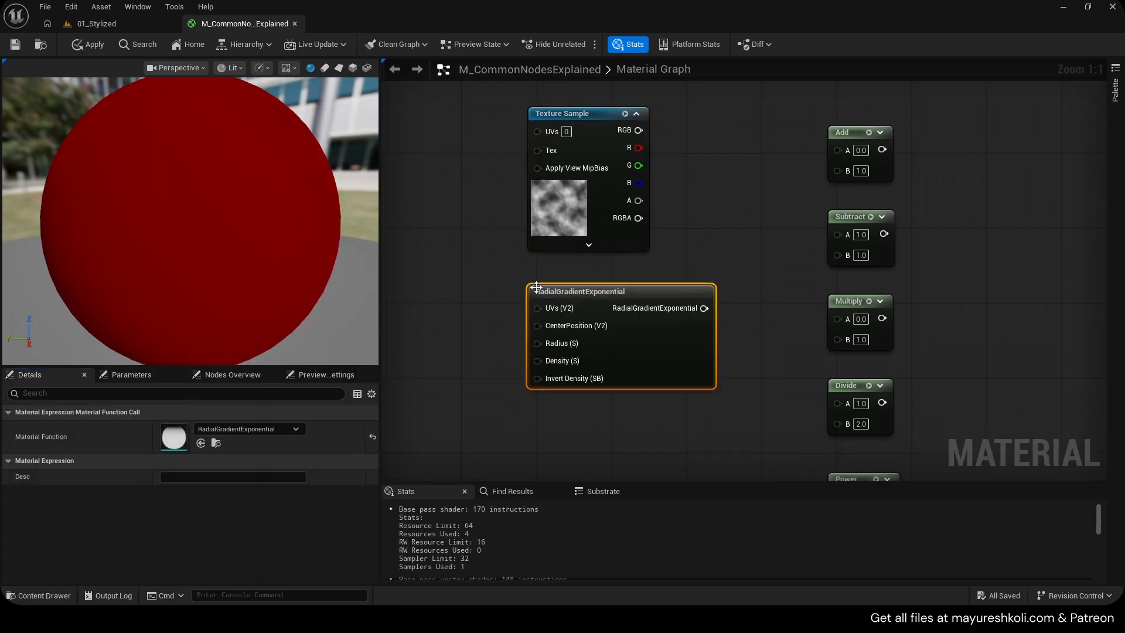
{"action": "left_click_drag", "start_coordinate": [537, 284], "coordinate": [779, 283]}
{"action": "scroll", "coordinate": [394, 273], "scroll_direction": "down", "scroll_amount": 4}
{"action": "scroll", "coordinate": [834, 276], "scroll_direction": "up", "scroll_amount": 4}
{"action": "right_click_drag", "start_coordinate": [820, 259], "coordinate": [658, 278]}
{"action": "left_click_drag", "start_coordinate": [569, 297], "coordinate": [865, 238]}
{"action": "left_click_drag", "start_coordinate": [469, 281], "coordinate": [524, 271]}
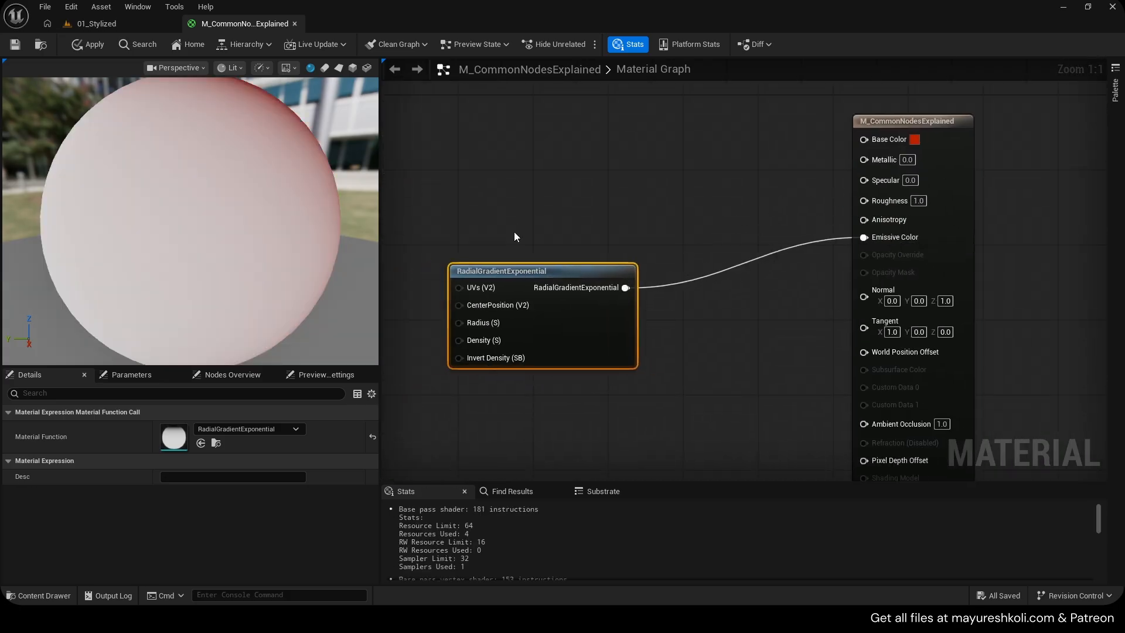
Switch the preview mesh to a plane and set the material's shading model to Unlit
{"action": "left_click", "coordinate": [339, 67]}
{"action": "left_click", "coordinate": [961, 125]}
{"action": "left_click", "coordinate": [198, 460]}
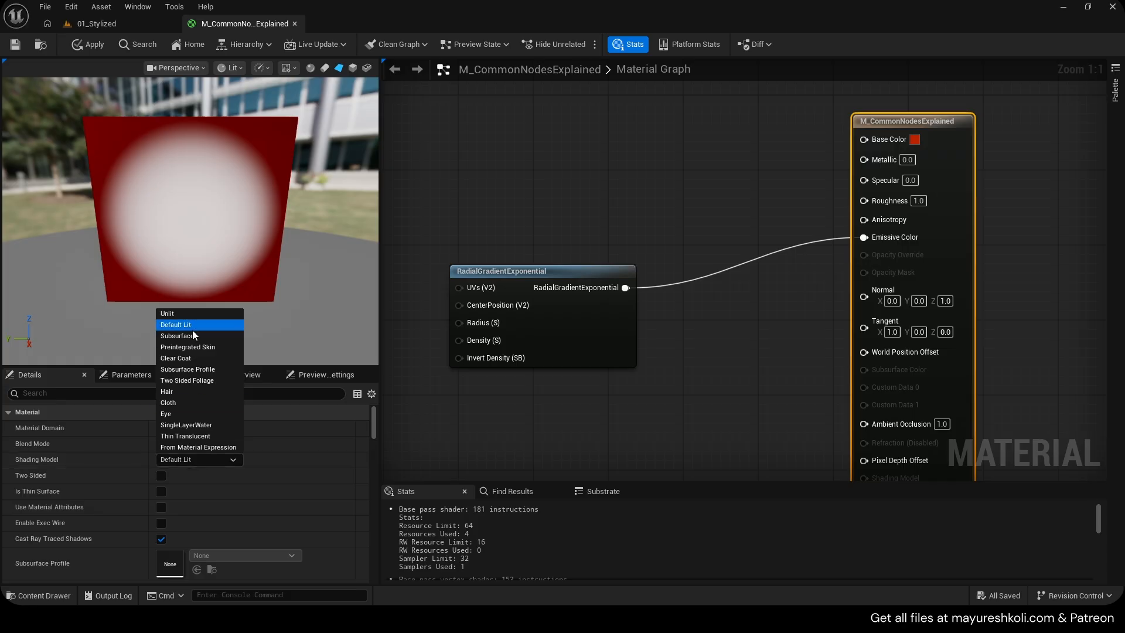
{"action": "left_click", "coordinate": [189, 314]}
Examine the radial gradient on the preview plane from a few angles
{"action": "scroll", "coordinate": [184, 258], "scroll_direction": "up", "scroll_amount": 1}
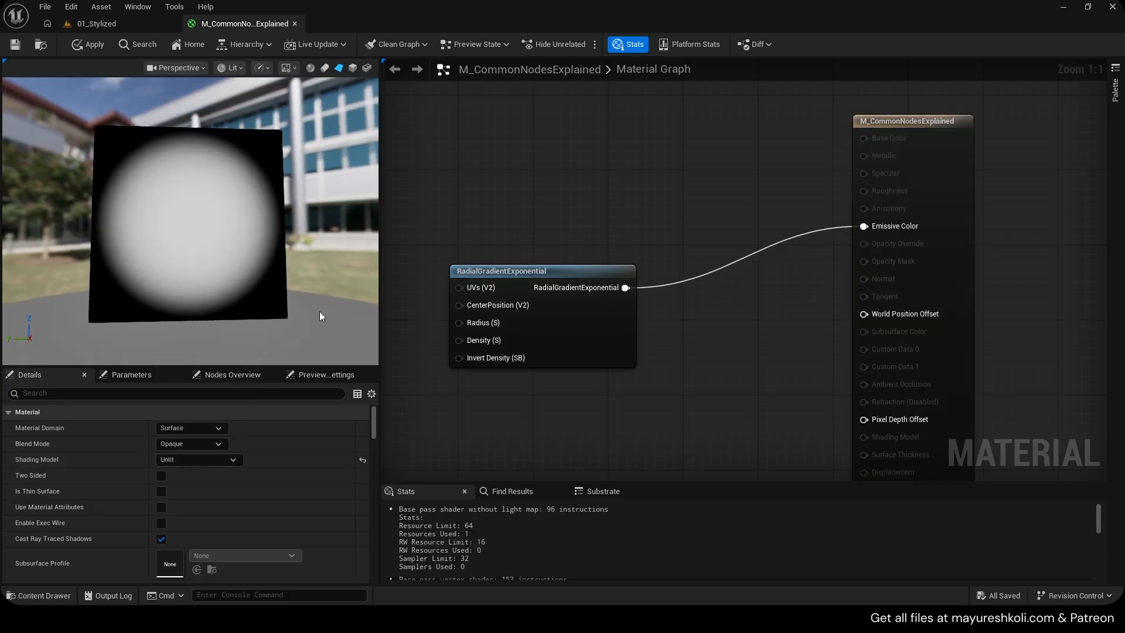
{"action": "scroll", "coordinate": [116, 317], "scroll_direction": "up", "scroll_amount": 2}
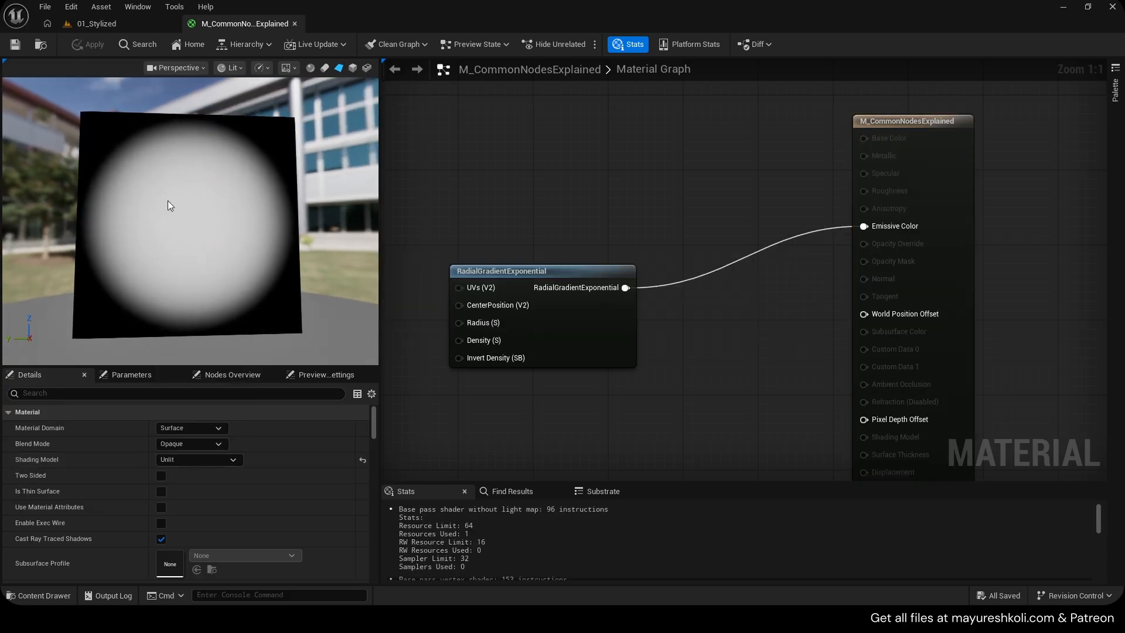
{"action": "left_click_drag", "start_coordinate": [238, 261], "coordinate": [214, 212]}
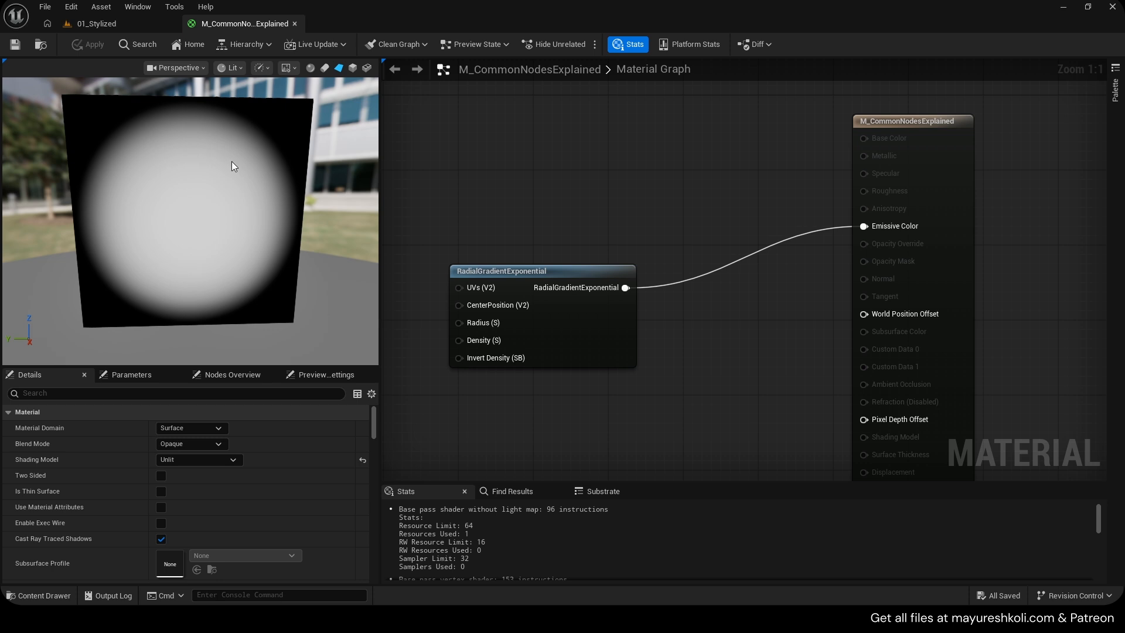
{"action": "scroll", "coordinate": [234, 169], "scroll_direction": "up", "scroll_amount": 1}
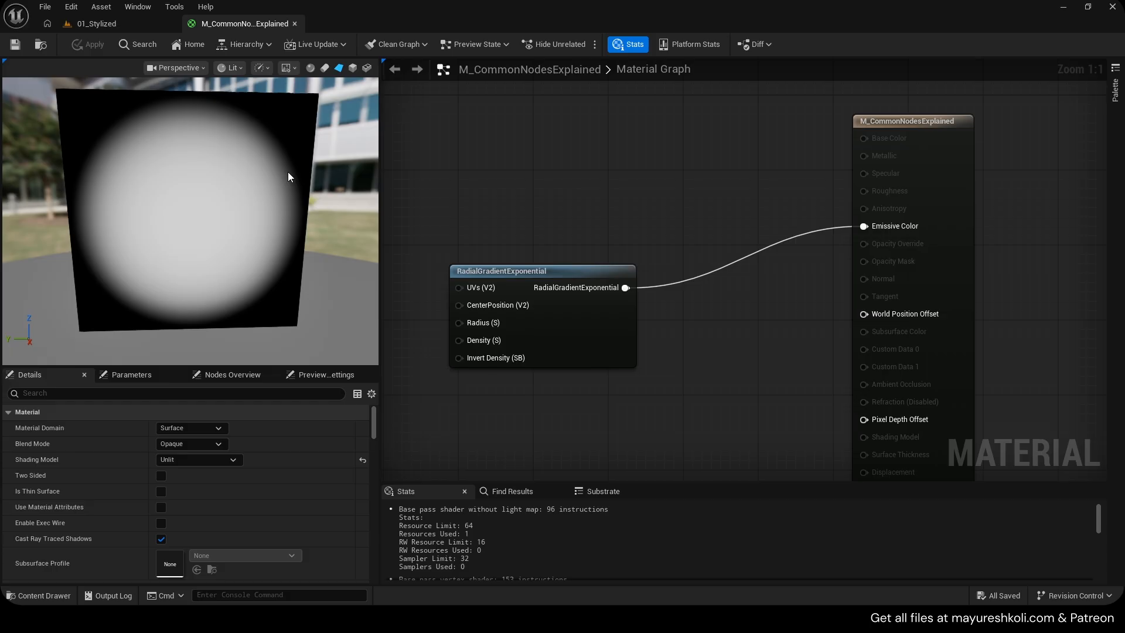
Add a Color Ramp node and try moving the black stop of its color gradient
{"action": "right_click", "coordinate": [487, 156]}
{"action": "type", "text": "color ramp"}
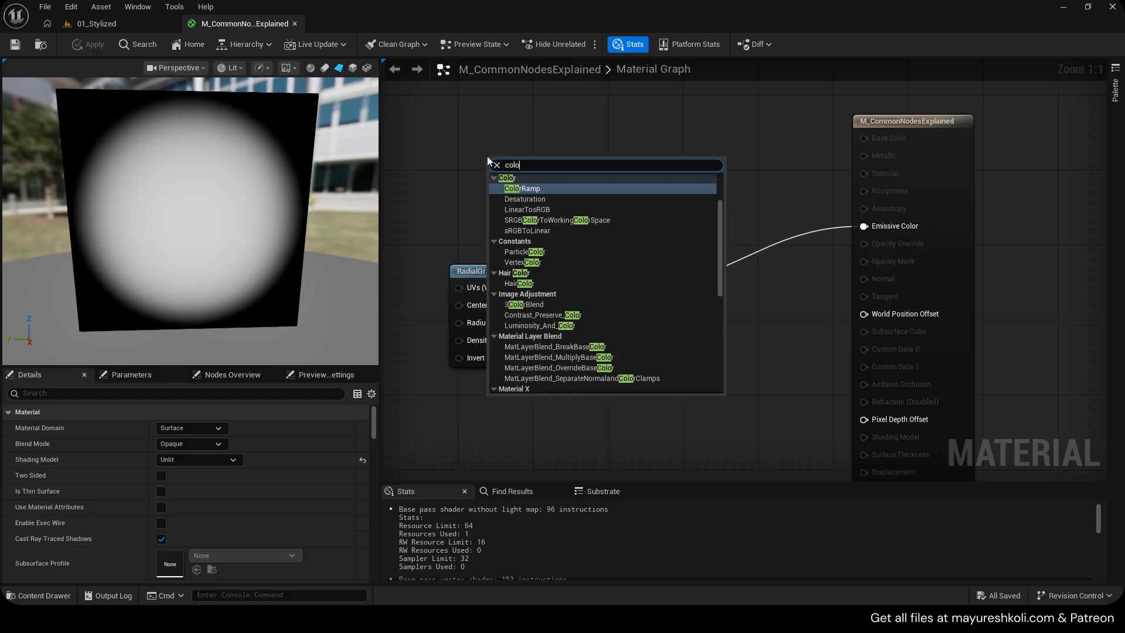
{"action": "key", "text": "Return"}
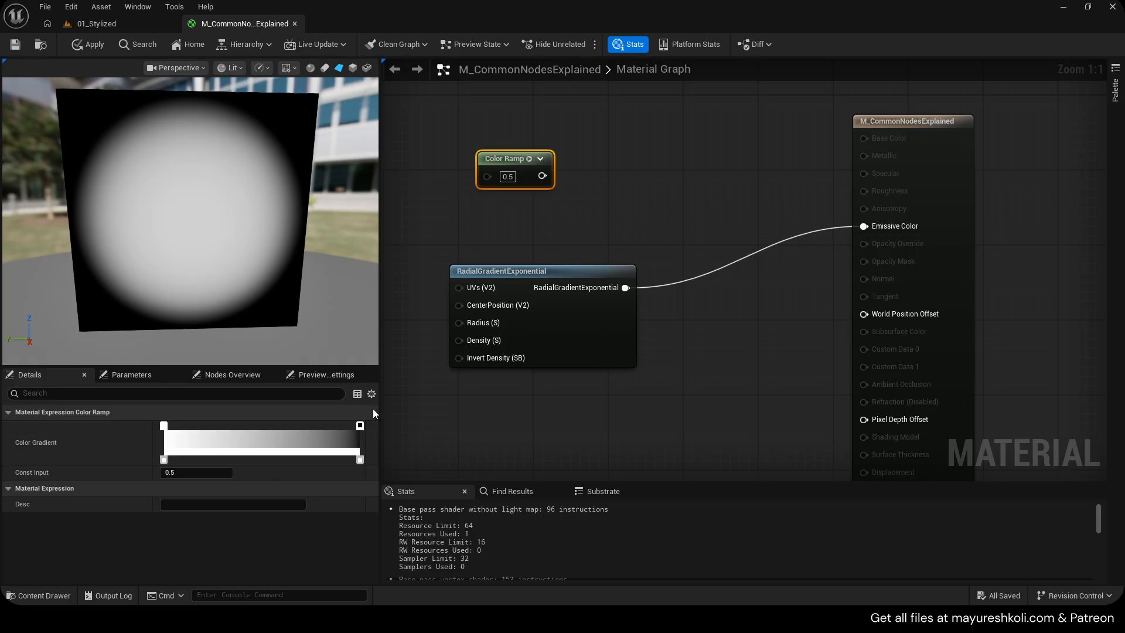
{"action": "mouse_move", "coordinate": [359, 426]}
{"action": "left_mouse_down"}
{"action": "mouse_move", "coordinate": [213, 426]}
{"action": "mouse_move", "coordinate": [359, 426]}
{"action": "left_mouse_up"}
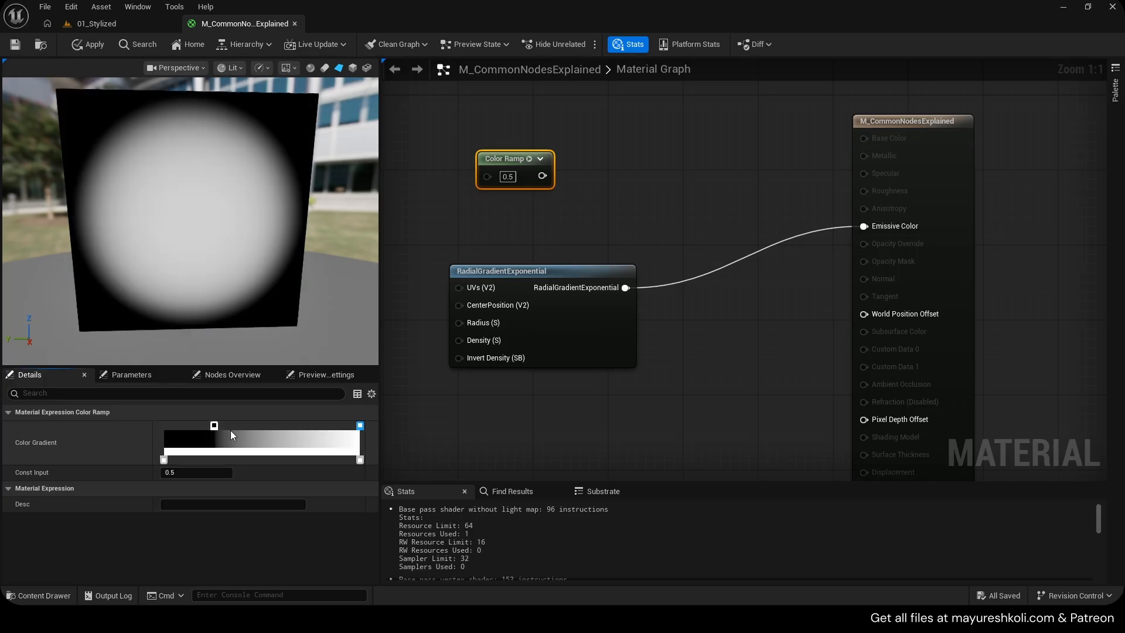
{"action": "left_click_drag", "start_coordinate": [214, 426], "coordinate": [150, 423]}
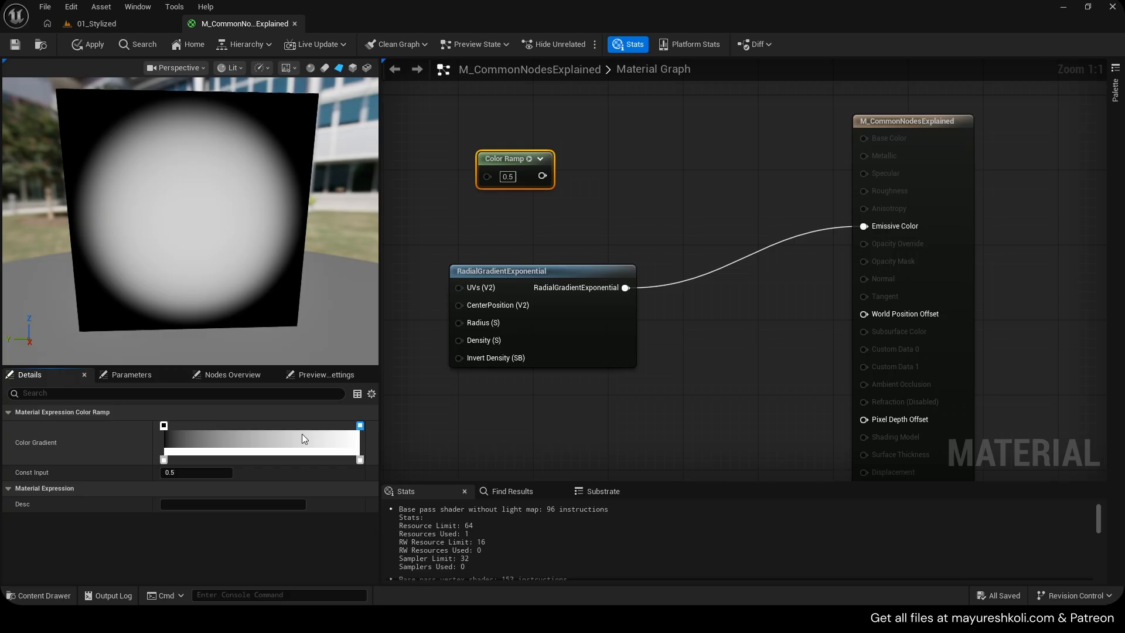
Save the material
{"action": "mouse_move", "coordinate": [99, 195]}
{"action": "left_mouse_down"}
{"action": "mouse_move", "coordinate": [117, 196]}
{"action": "mouse_move", "coordinate": [100, 195]}
{"action": "left_mouse_up"}
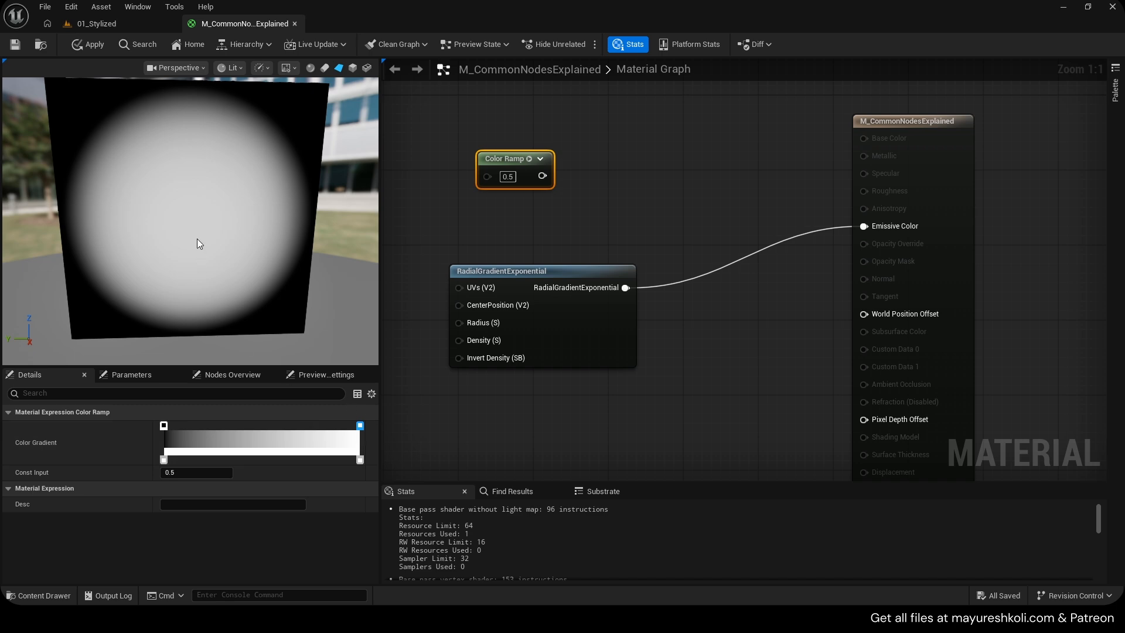
{"action": "scroll", "coordinate": [198, 222], "scroll_direction": "down", "scroll_amount": 3}
{"action": "left_click_drag", "start_coordinate": [198, 221], "coordinate": [212, 206]}
{"action": "key", "text": "ctrl+s"}
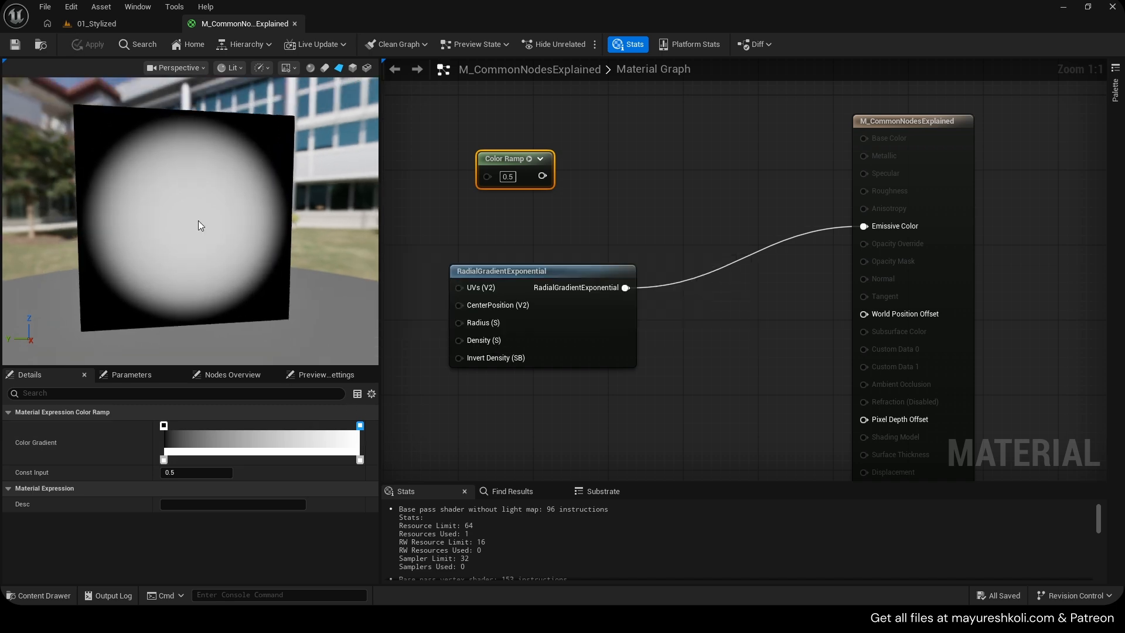
Open the Noise_1 texture from the Texture Sample node and examine it at different zoom levels before closing it
{"action": "right_click_drag", "start_coordinate": [404, 259], "coordinate": [835, 251]}
{"action": "right_click_drag", "start_coordinate": [422, 212], "coordinate": [607, 207]}
{"action": "left_click", "coordinate": [571, 203]}
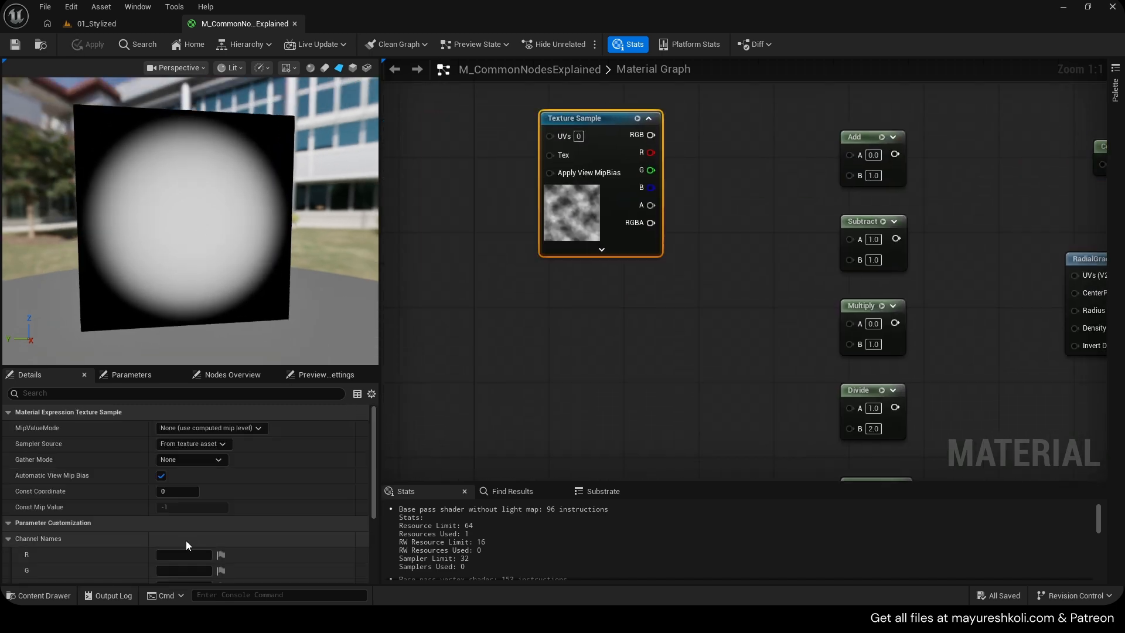
{"action": "scroll", "coordinate": [184, 543], "scroll_direction": "down", "scroll_amount": 5}
{"action": "double_click", "coordinate": [177, 548]}
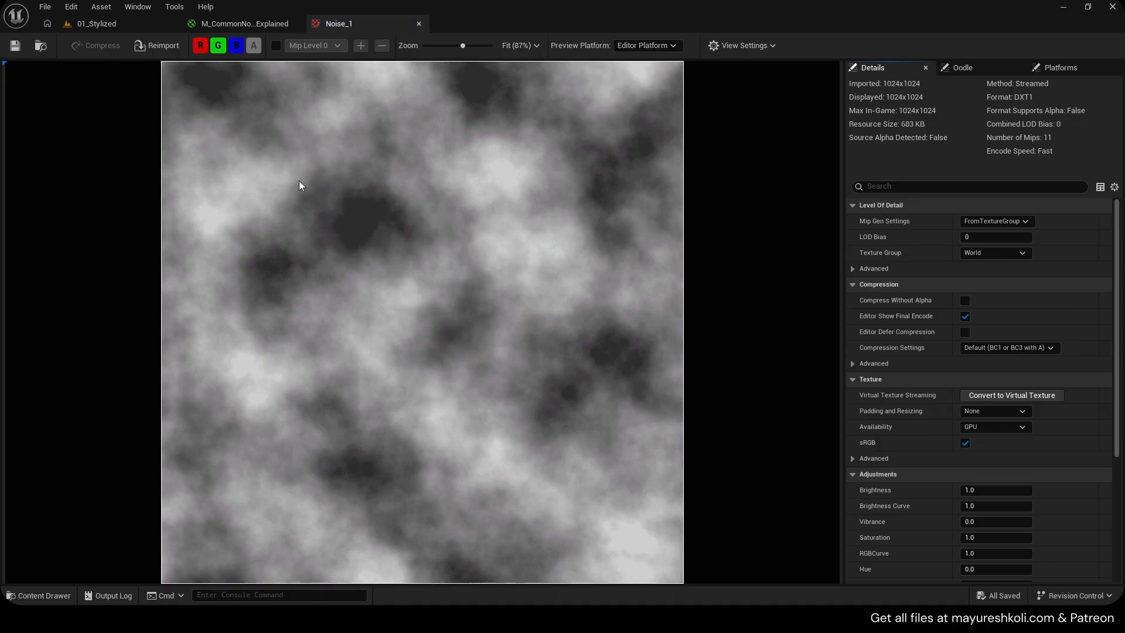
{"action": "scroll", "coordinate": [469, 175], "scroll_direction": "down", "scroll_amount": 1}
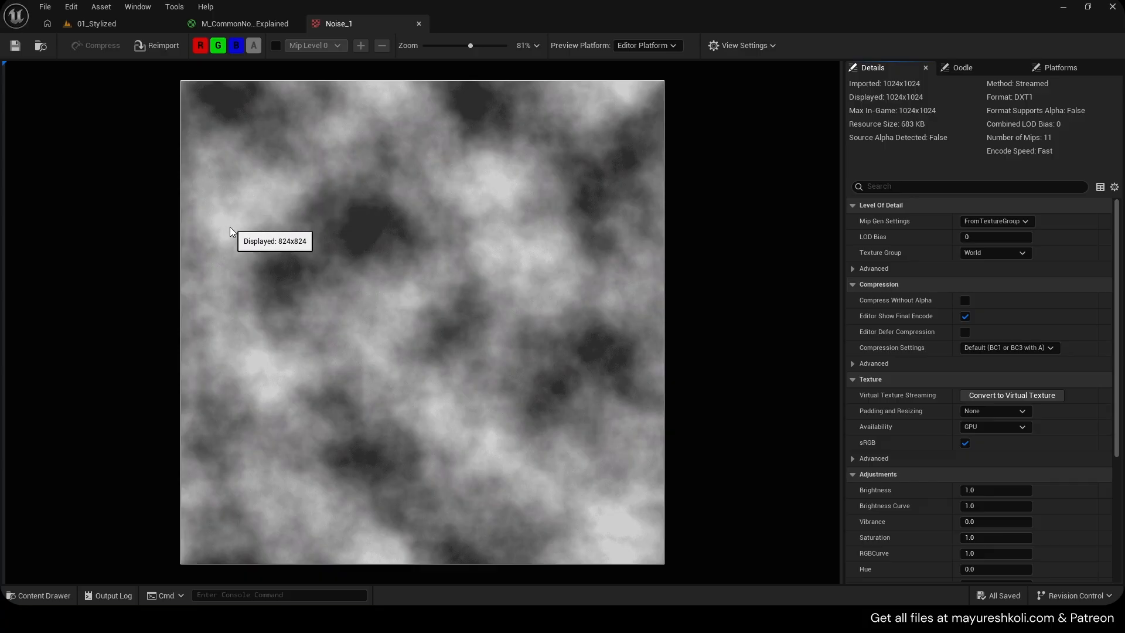
{"action": "scroll", "coordinate": [223, 228], "scroll_direction": "up", "scroll_amount": 3}
{"action": "scroll", "coordinate": [205, 223], "scroll_direction": "up", "scroll_amount": 4}
{"action": "scroll", "coordinate": [88, 160], "scroll_direction": "down", "scroll_amount": 2}
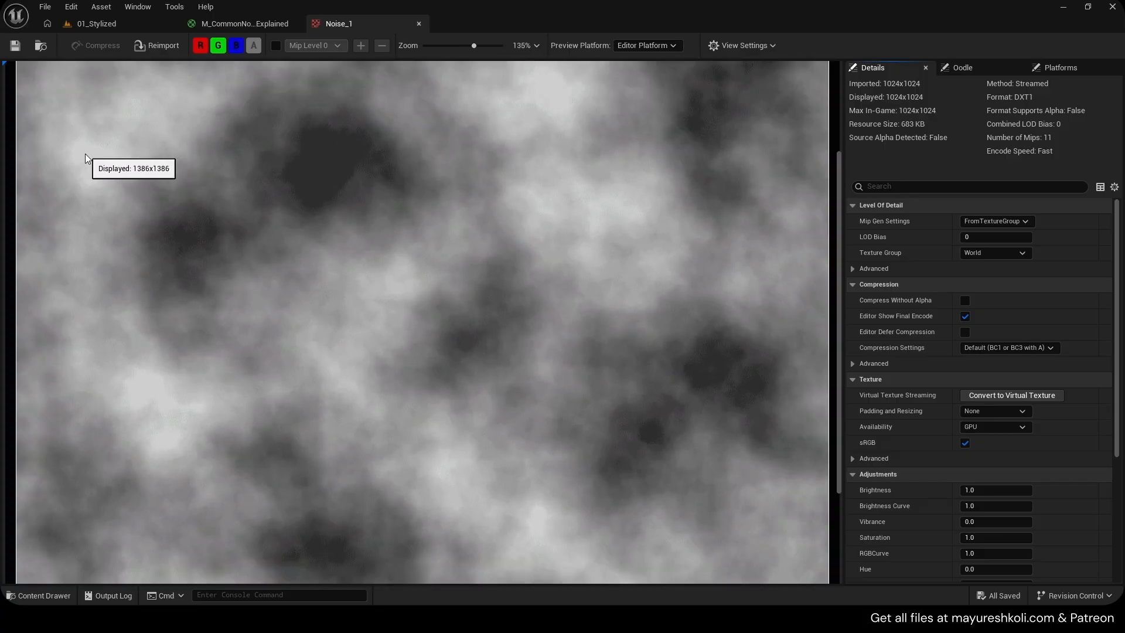
{"action": "scroll", "coordinate": [86, 154], "scroll_direction": "down", "scroll_amount": 5}
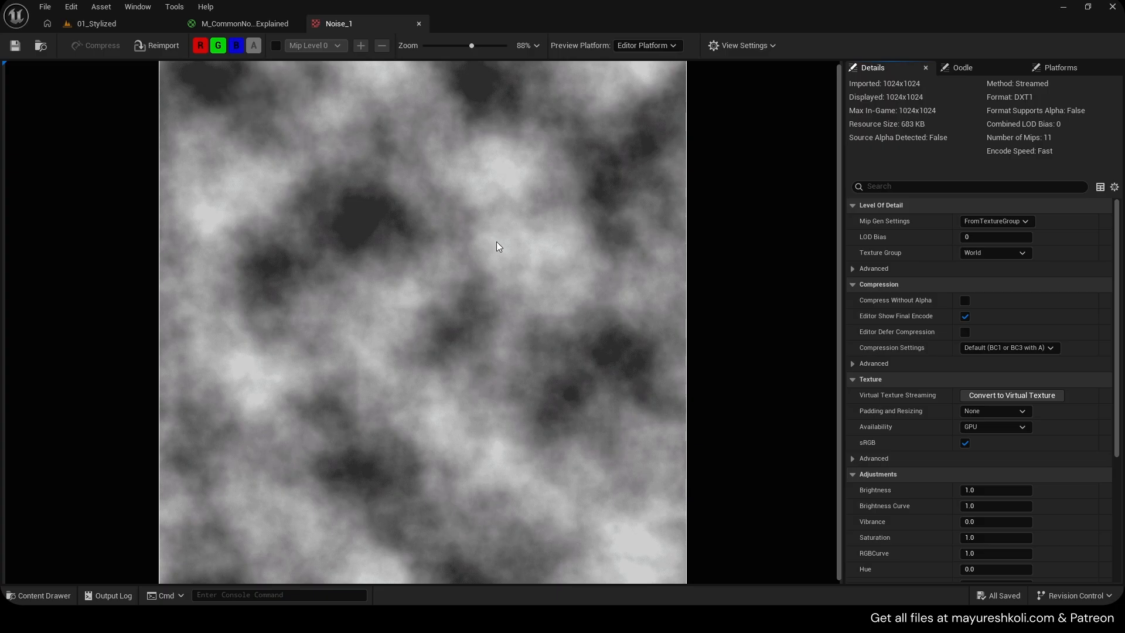
{"action": "left_click", "coordinate": [419, 24]}
Rearrange the Texture Sample, RadialGradientExponential and math nodes closer together in the graph
{"action": "right_click_drag", "start_coordinate": [438, 172], "coordinate": [344, 191]}
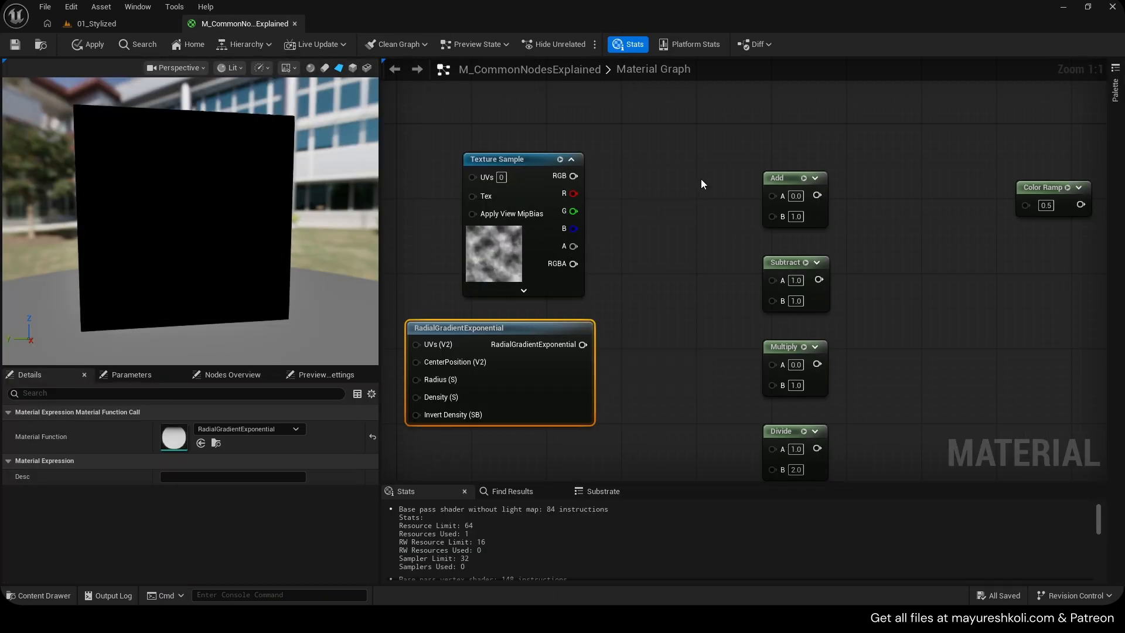
{"action": "left_click_drag", "start_coordinate": [728, 149], "coordinate": [871, 449]}
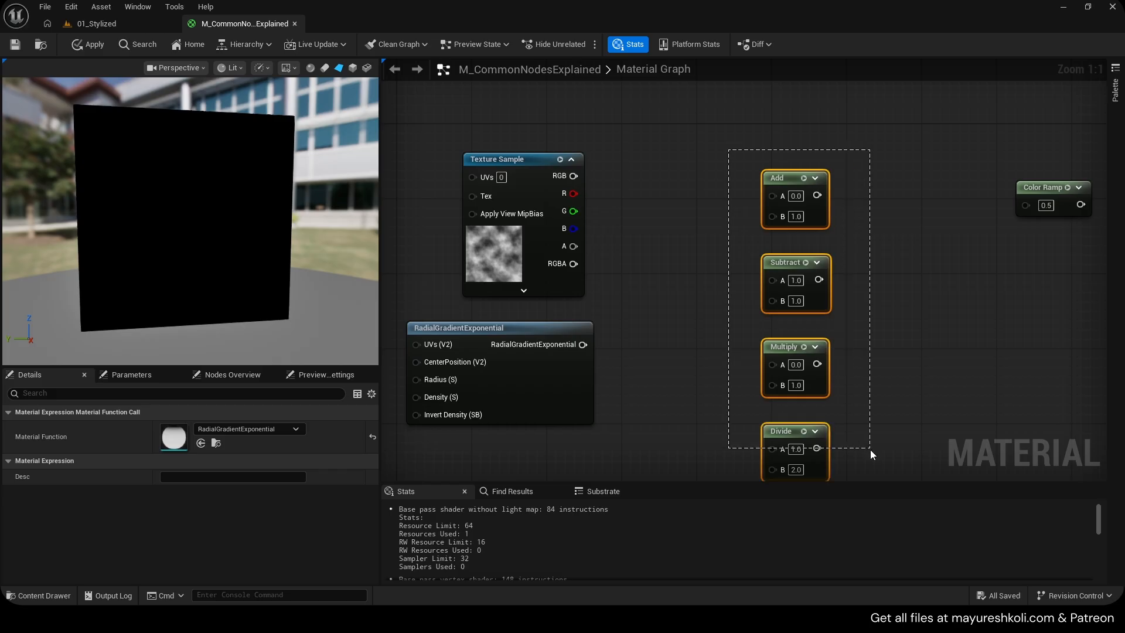
{"action": "left_click", "coordinate": [871, 449]}
{"action": "right_click_drag", "start_coordinate": [821, 232], "coordinate": [802, 198]}
{"action": "scroll", "coordinate": [795, 263], "scroll_direction": "down", "scroll_amount": 1}
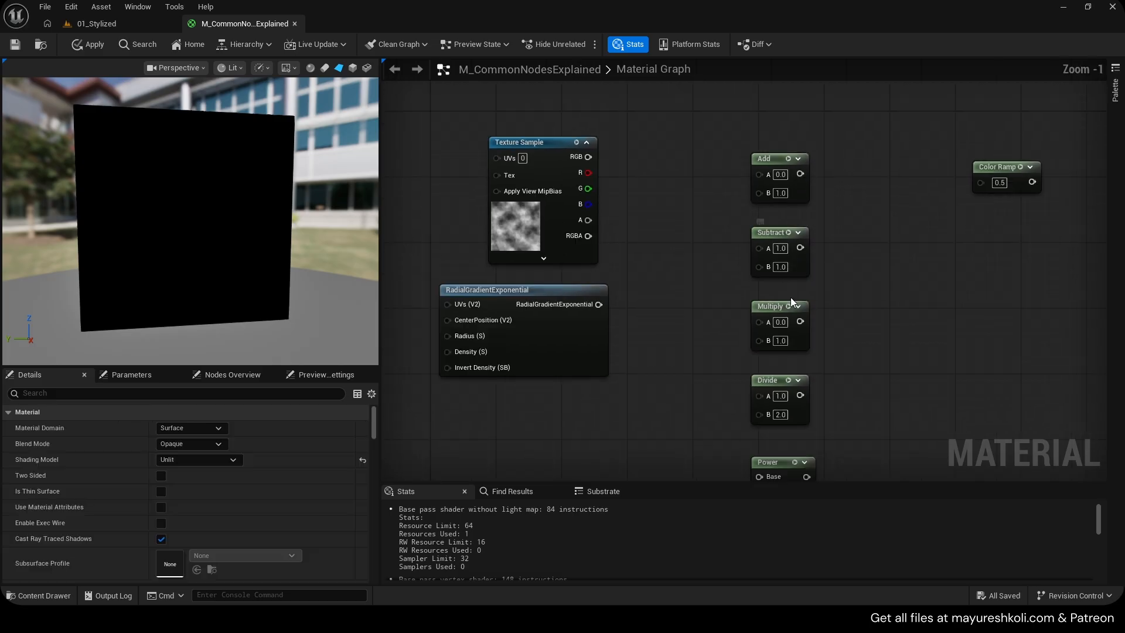
{"action": "right_click_drag", "start_coordinate": [832, 358], "coordinate": [858, 354]}
{"action": "right_click_drag", "start_coordinate": [660, 292], "coordinate": [733, 337]}
{"action": "scroll", "coordinate": [733, 337], "scroll_direction": "up", "scroll_amount": 1}
Preview the Texture Sample's R output and then the radial gradient by connecting each to Emissive Color
{"action": "left_click", "coordinate": [585, 261]}
{"action": "right_click_drag", "start_coordinate": [797, 245], "coordinate": [557, 252]}
{"action": "scroll", "coordinate": [643, 273], "scroll_direction": "down", "scroll_amount": 2}
{"action": "left_click_drag", "start_coordinate": [482, 221], "coordinate": [939, 269]}
{"action": "right_click_drag", "start_coordinate": [401, 233], "coordinate": [715, 252]}
{"action": "scroll", "coordinate": [141, 193], "scroll_direction": "up", "scroll_amount": 3}
{"action": "scroll", "coordinate": [121, 192], "scroll_direction": "down", "scroll_amount": 3}
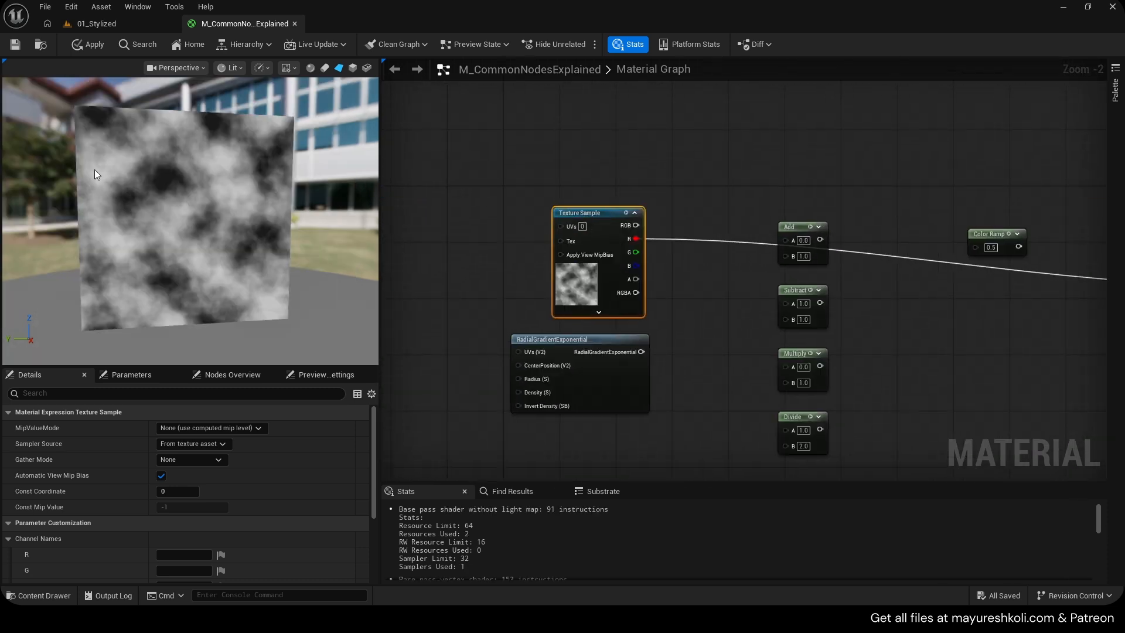
{"action": "scroll", "coordinate": [776, 341], "scroll_direction": "down", "scroll_amount": 2}
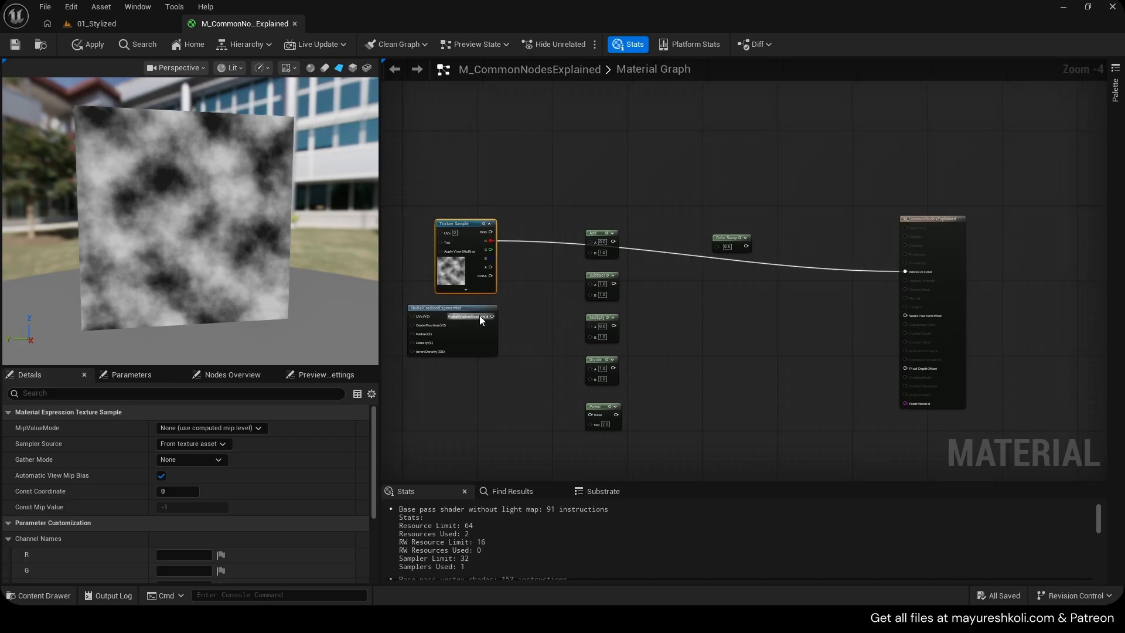
{"action": "left_click_drag", "start_coordinate": [493, 316], "coordinate": [906, 272]}
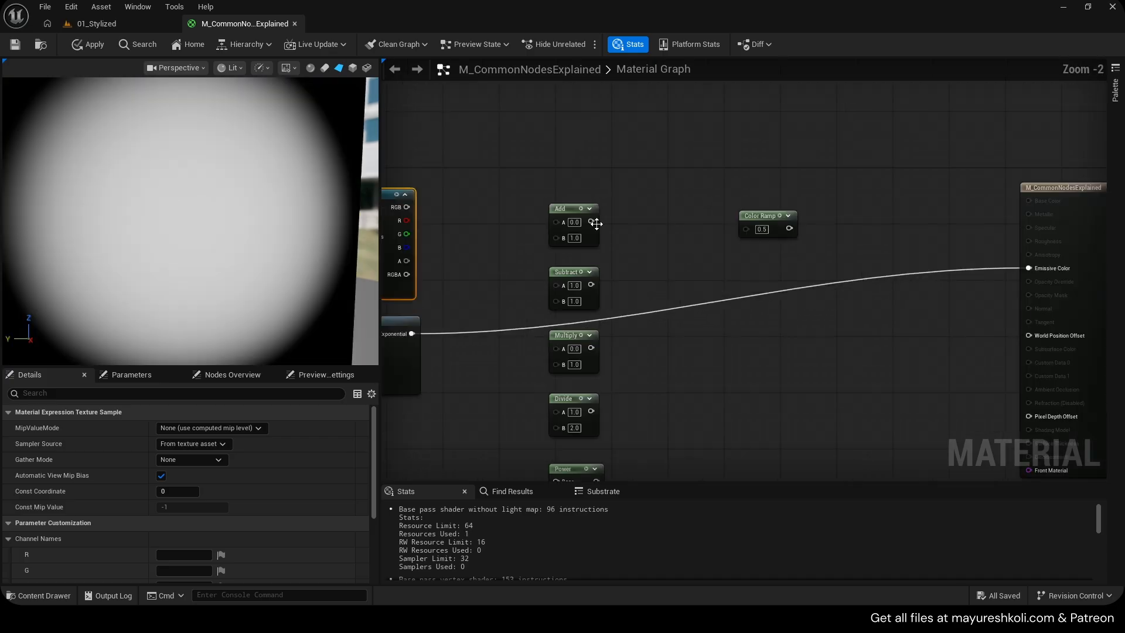
Connect the Add node's output to Emissive Color and set its B input to 0.5
{"action": "left_click_drag", "start_coordinate": [594, 221], "coordinate": [1056, 266]}
{"action": "scroll", "coordinate": [621, 241], "scroll_direction": "up", "scroll_amount": 2}
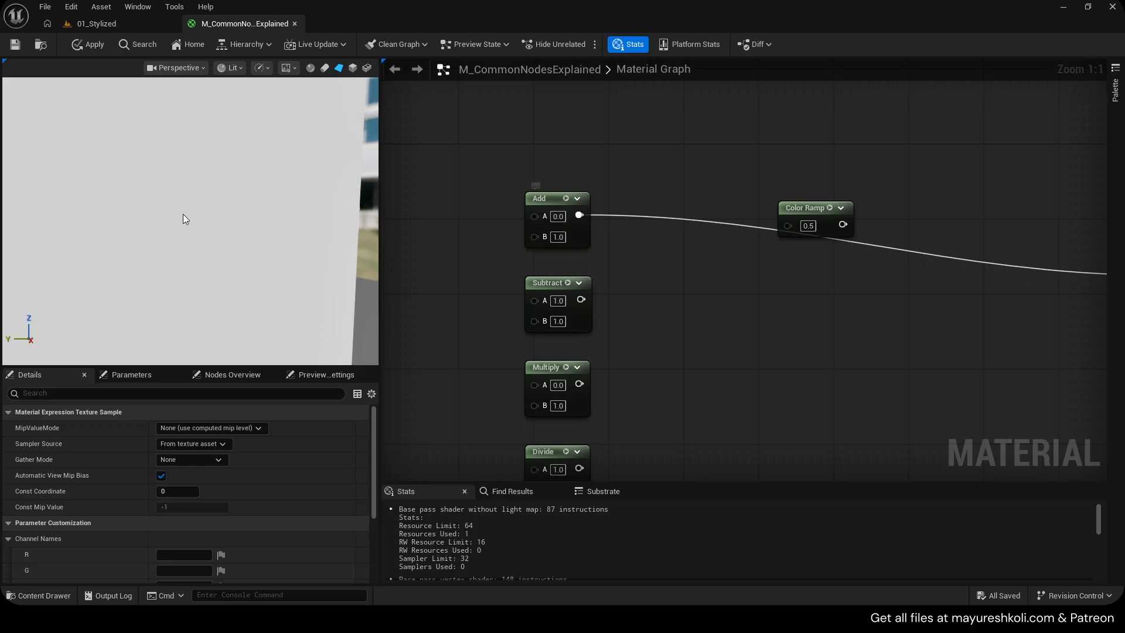
{"action": "scroll", "coordinate": [176, 211], "scroll_direction": "down", "scroll_amount": 5}
{"action": "type", "text": "0.5"}
{"action": "key", "text": "Return"}
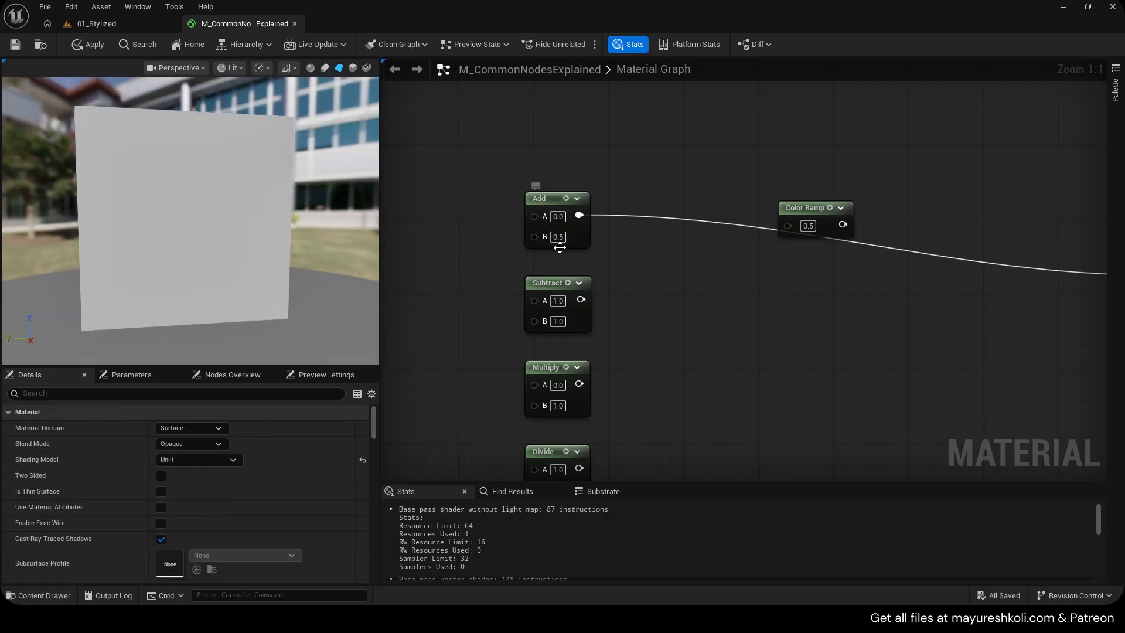
Try setting the Add node's A input to 0.5, then reset it to 0
{"action": "left_click", "coordinate": [562, 219]}
{"action": "type", "text": "0.5"}
{"action": "key", "text": "Return"}
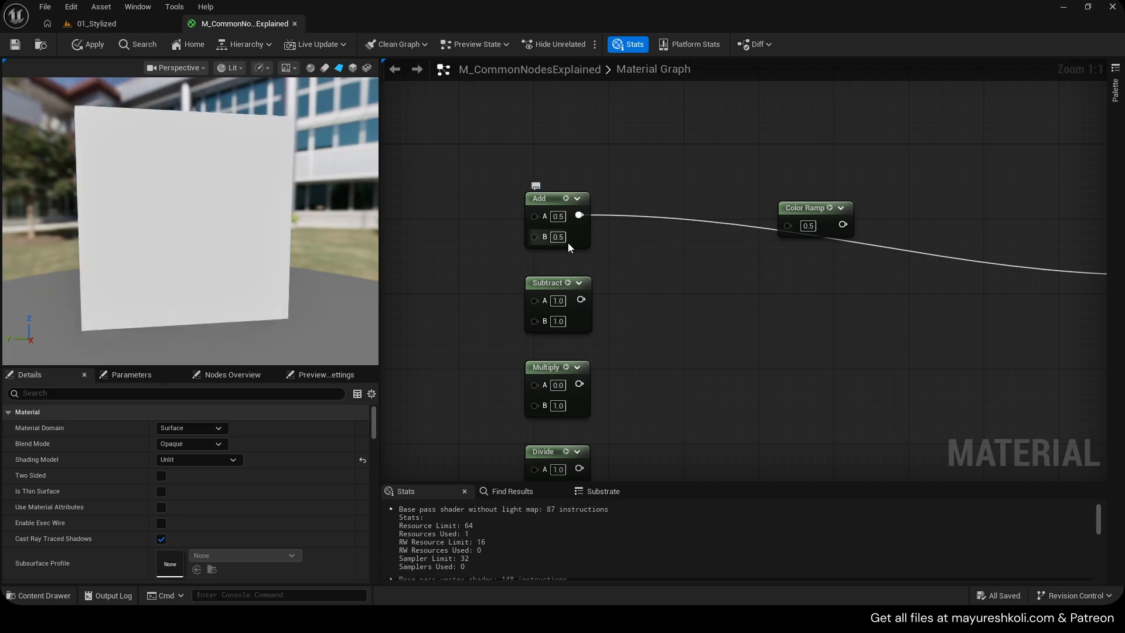
{"action": "left_click", "coordinate": [558, 216]}
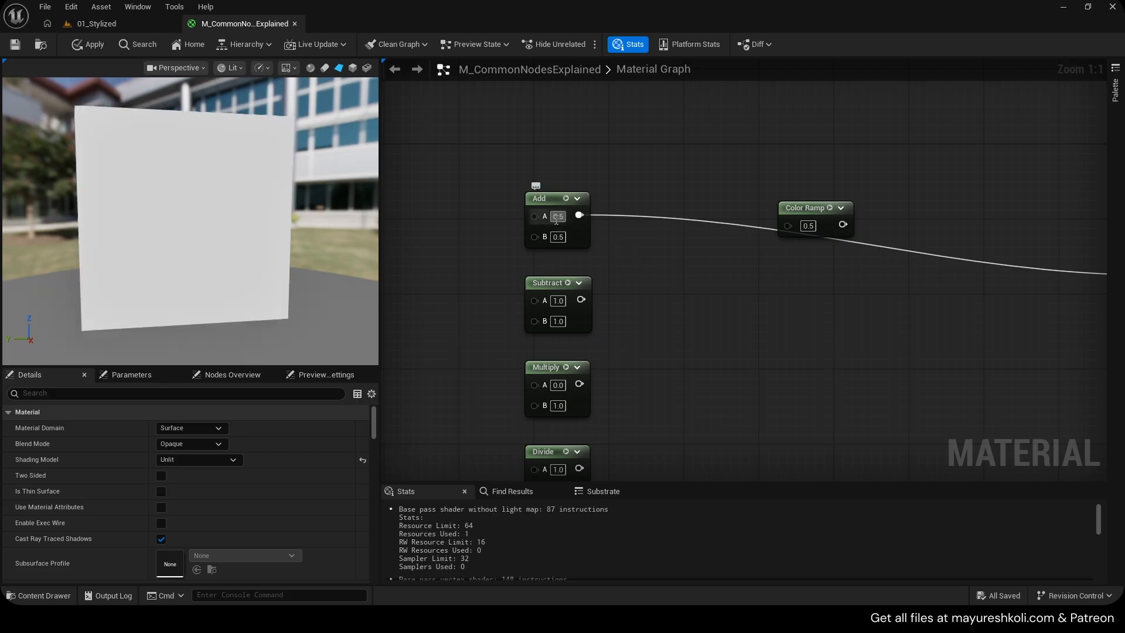
{"action": "type", "text": "0"}
{"action": "key", "text": "Return"}
Set the Add node's B input to 0.1 and save the material
{"action": "left_click", "coordinate": [560, 237]}
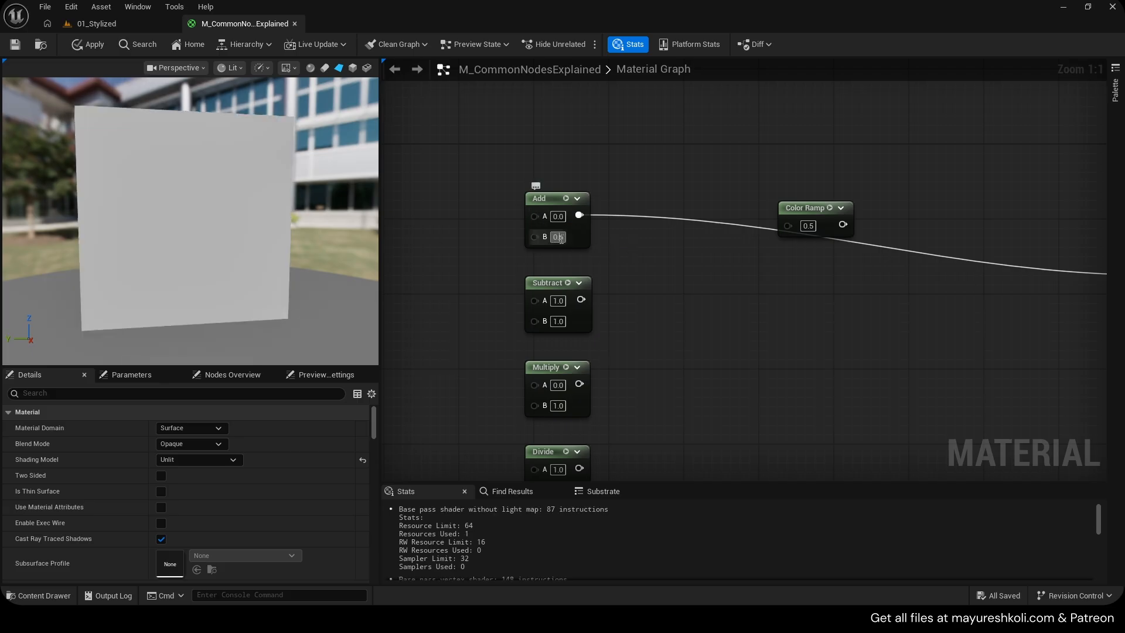
{"action": "type", "text": "0.05"}
{"action": "key", "text": "Return"}
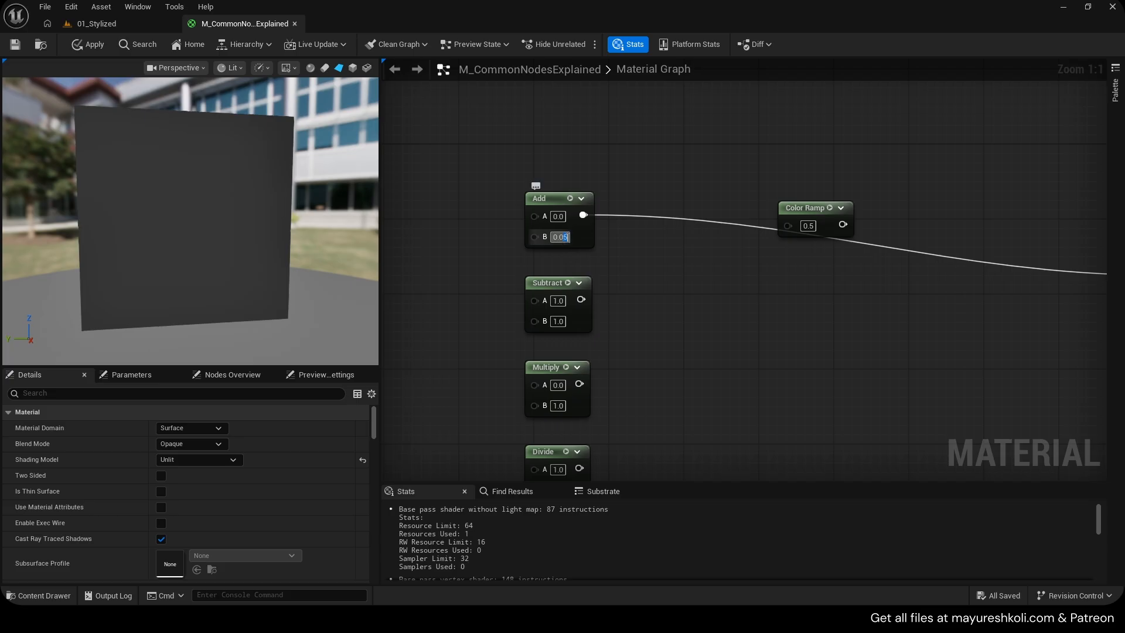
{"action": "type", "text": "0"}
{"action": "key", "text": "Return"}
{"action": "left_click", "coordinate": [572, 233]}
{"action": "type", "text": "0.1"}
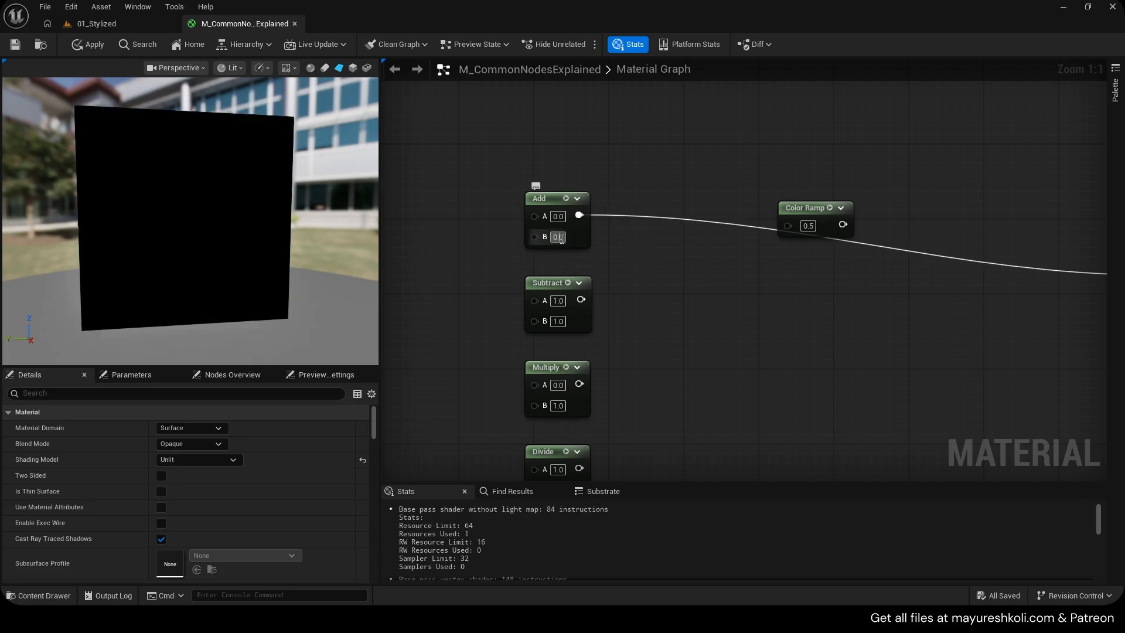
{"action": "key", "text": "Return"}
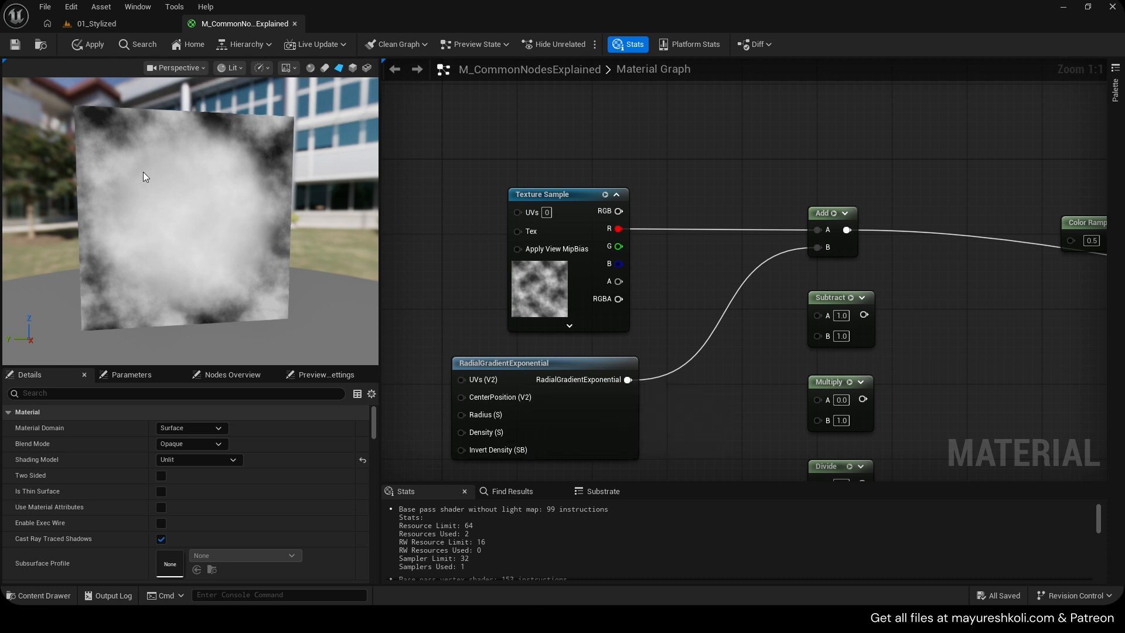
{"action": "key", "text": "ctrl+s"}
{"action": "right_click_drag", "start_coordinate": [523, 378], "coordinate": [510, 373]}
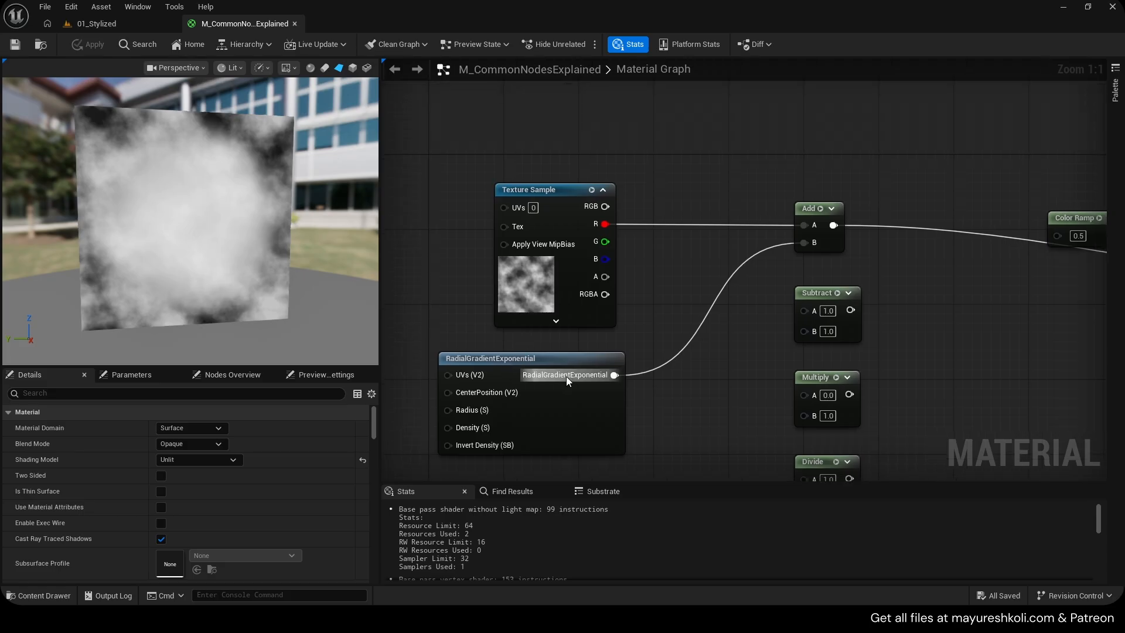
{"action": "right_click_drag", "start_coordinate": [189, 217], "coordinate": [189, 158]}
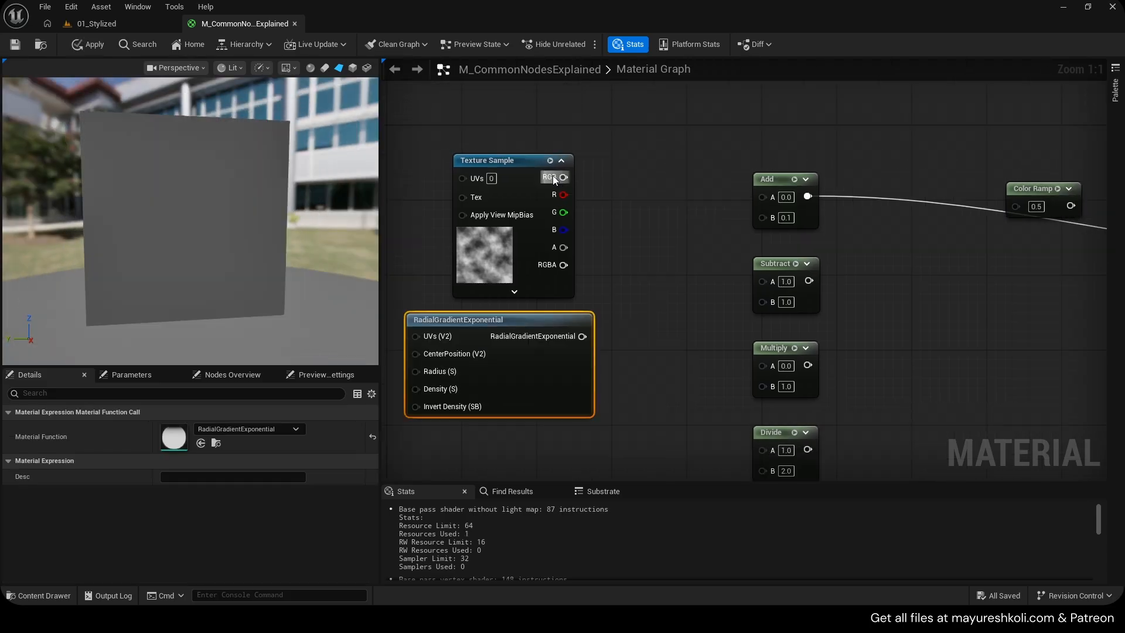
Feed the Texture Sample's R and the radial gradient into a Subtract node and connect its output to Emissive Color
{"action": "left_click_drag", "start_coordinate": [563, 194], "coordinate": [764, 280]}
{"action": "left_click_drag", "start_coordinate": [582, 336], "coordinate": [762, 302]}
{"action": "scroll", "coordinate": [762, 293], "scroll_direction": "down", "scroll_amount": 3}
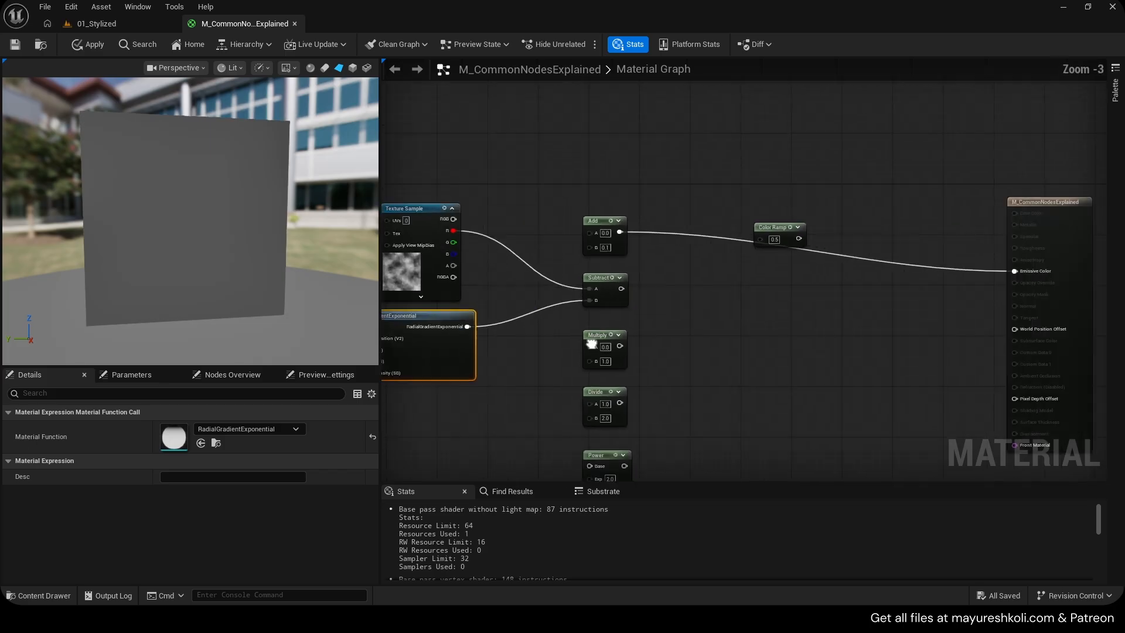
{"action": "left_click_drag", "start_coordinate": [571, 280], "coordinate": [966, 261]}
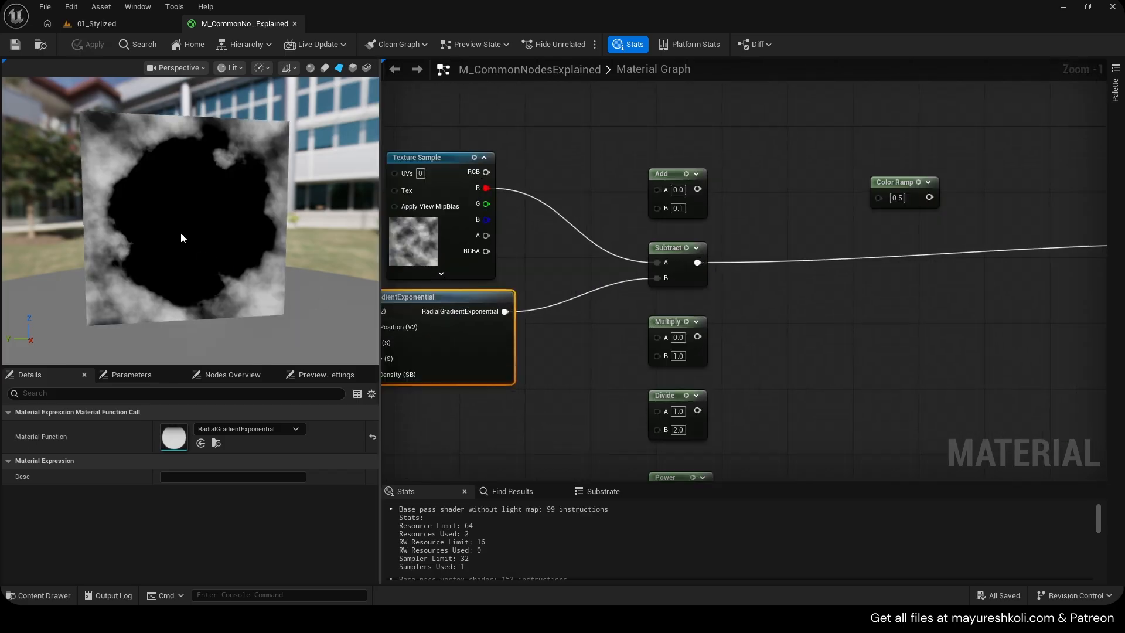
Swap the Subtract inputs so the radial gradient feeds A and the texture's R channel feeds B
{"action": "scroll", "coordinate": [181, 239], "scroll_direction": "up", "scroll_amount": 2}
{"action": "scroll", "coordinate": [181, 239], "scroll_direction": "down", "scroll_amount": 1}
{"action": "right_click_drag", "start_coordinate": [519, 326], "coordinate": [575, 317]}
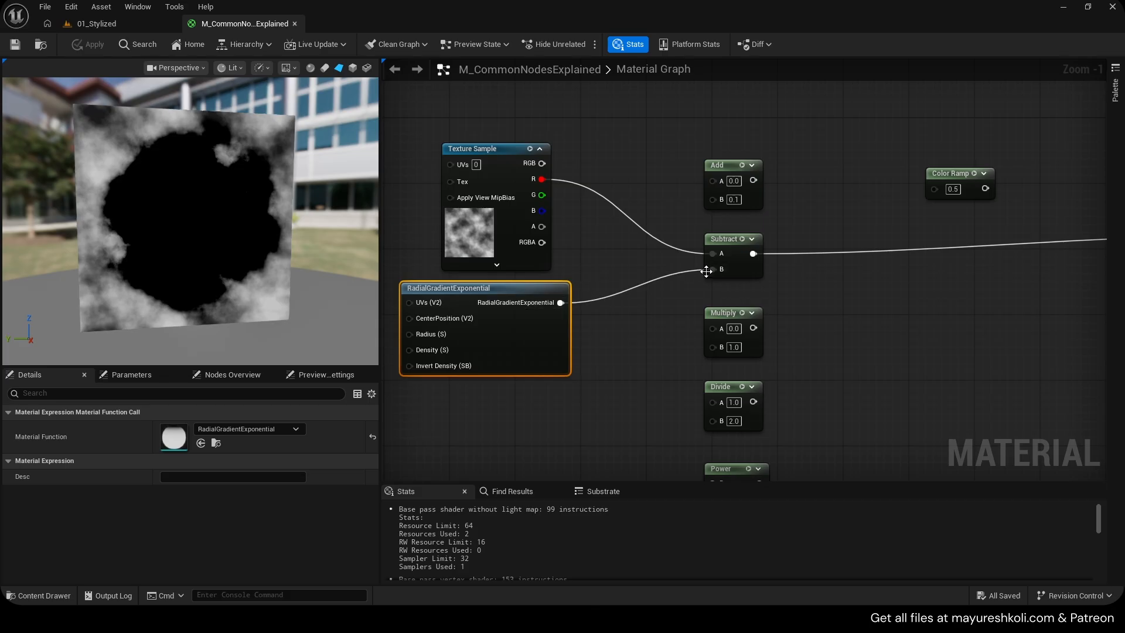
{"action": "scroll", "coordinate": [664, 273], "scroll_direction": "up", "scroll_amount": 1}
{"action": "right_click_drag", "start_coordinate": [665, 271], "coordinate": [713, 275]}
{"action": "left_click_drag", "start_coordinate": [769, 274], "coordinate": [773, 255], "text": "ctrl"}
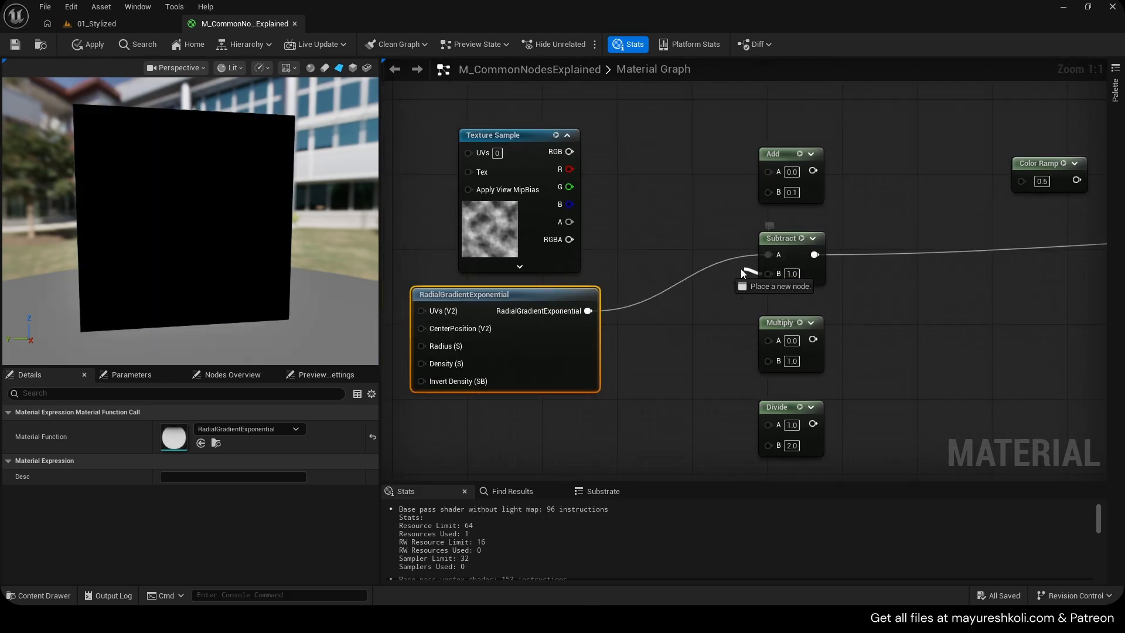
{"action": "left_click_drag", "start_coordinate": [569, 169], "coordinate": [770, 274]}
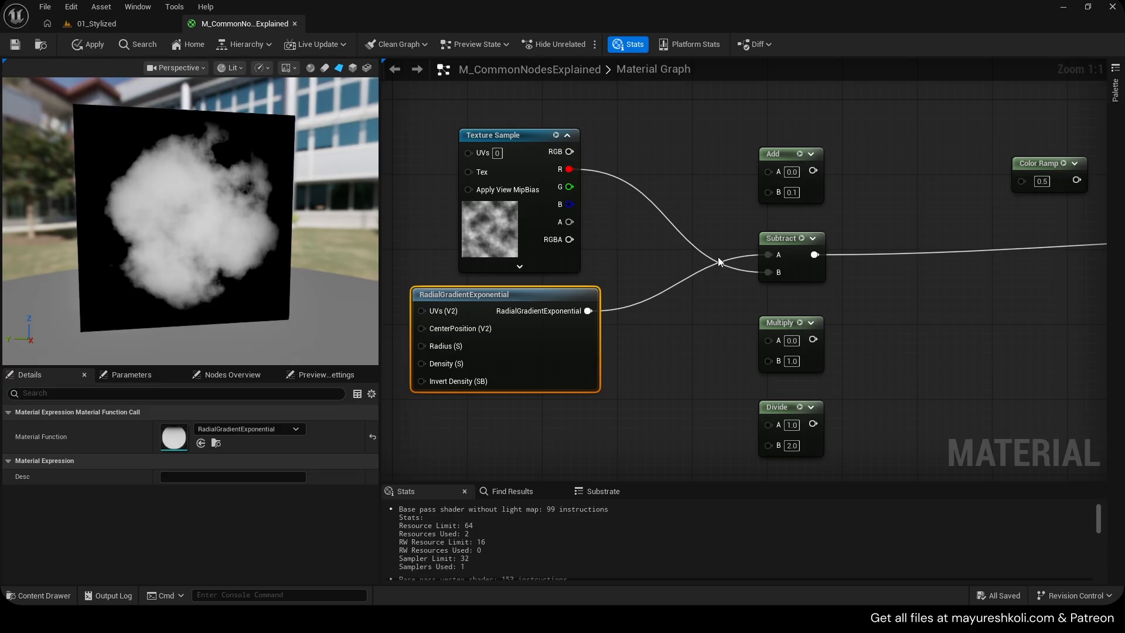
Break the links into the Subtract node's A and B inputs
{"action": "left_click", "coordinate": [788, 276]}
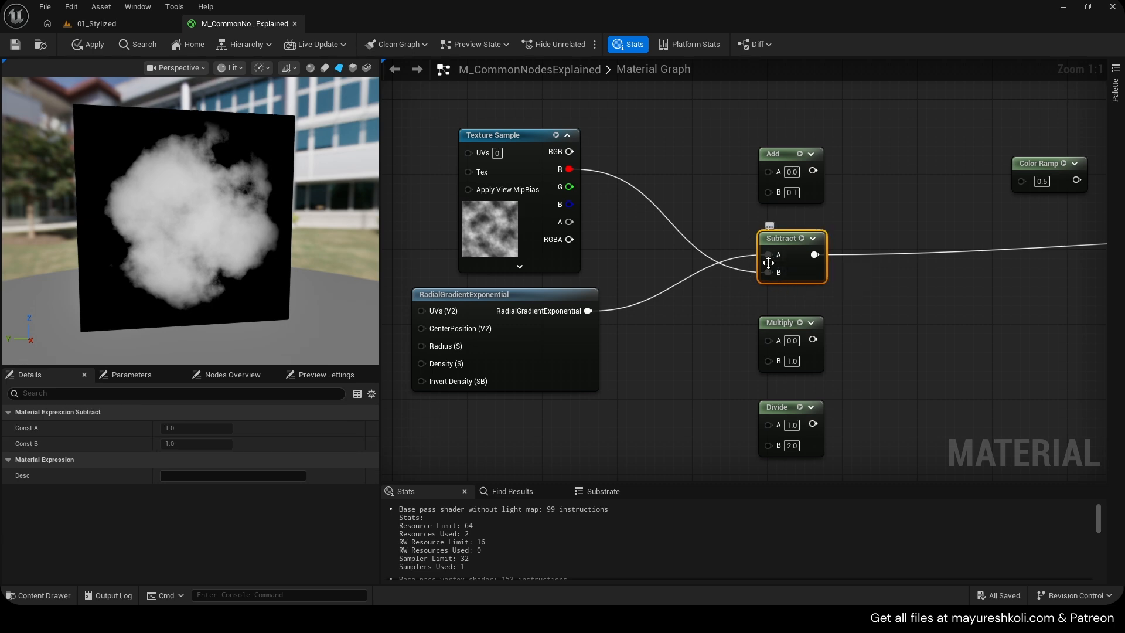
{"action": "left_click", "coordinate": [769, 268], "text": "alt"}
{"action": "left_click", "coordinate": [769, 258], "text": "alt"}
{"action": "scroll", "coordinate": [762, 264], "scroll_direction": "down", "scroll_amount": 1}
{"action": "right_click_drag", "start_coordinate": [721, 294], "coordinate": [595, 274]}
{"action": "scroll", "coordinate": [595, 275], "scroll_direction": "down", "scroll_amount": 2}
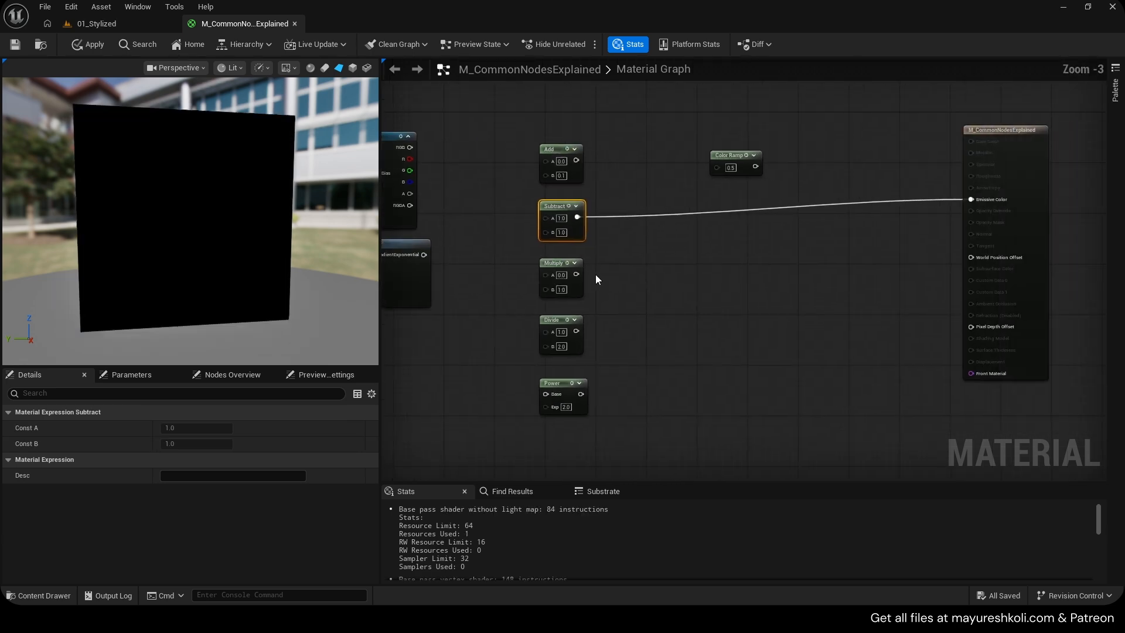
Connect the RadialGradientExponential output directly to Emissive Color
{"action": "left_click_drag", "start_coordinate": [576, 274], "coordinate": [990, 203]}
{"action": "right_click_drag", "start_coordinate": [429, 245], "coordinate": [557, 251]}
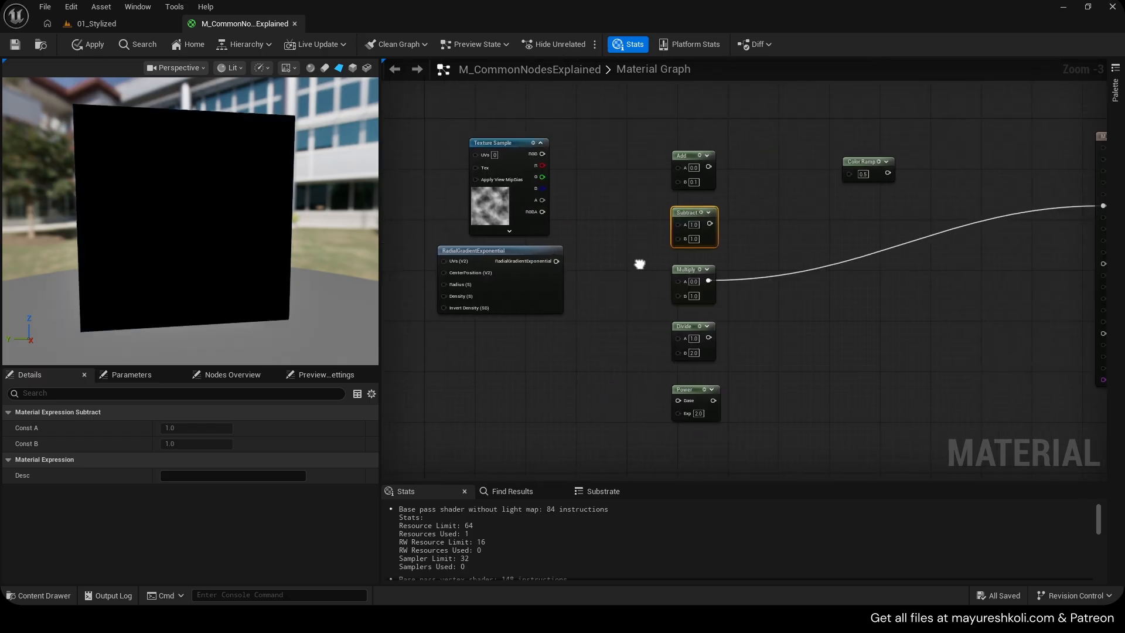
{"action": "scroll", "coordinate": [522, 259], "scroll_direction": "down", "scroll_amount": 1}
{"action": "left_click_drag", "start_coordinate": [518, 259], "coordinate": [926, 219]}
{"action": "scroll", "coordinate": [167, 208], "scroll_direction": "up", "scroll_amount": 5}
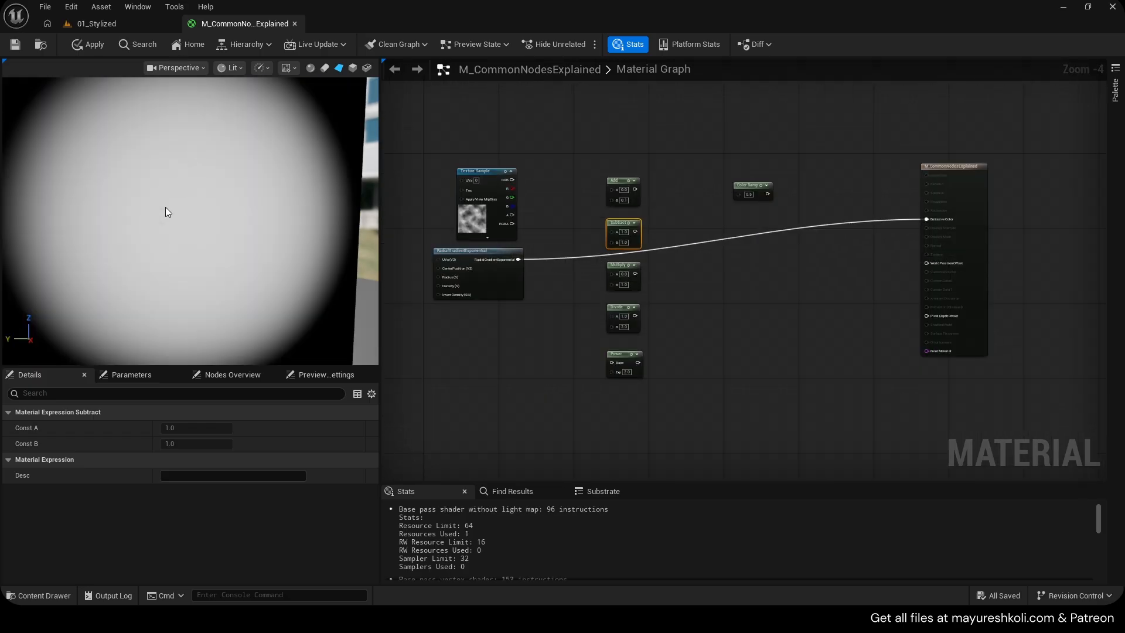
Feed the Texture Sample's R channel and the radial gradient into the Multiply node and connect its output to Emissive Color
{"action": "scroll", "coordinate": [167, 208], "scroll_direction": "down", "scroll_amount": 5}
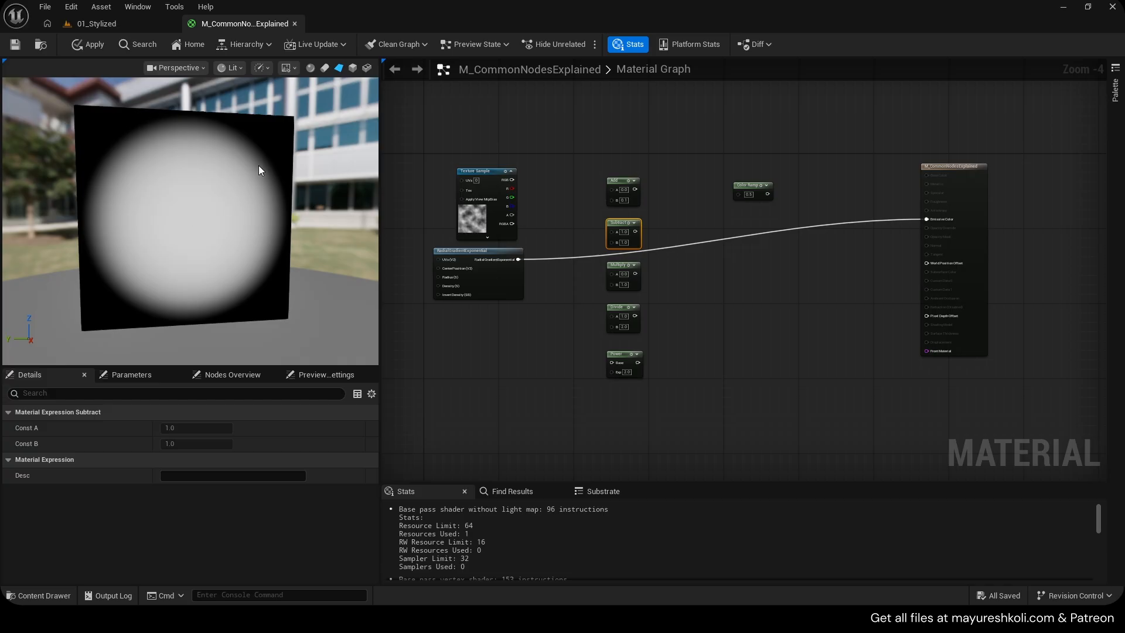
{"action": "scroll", "coordinate": [258, 166], "scroll_direction": "up", "scroll_amount": 5}
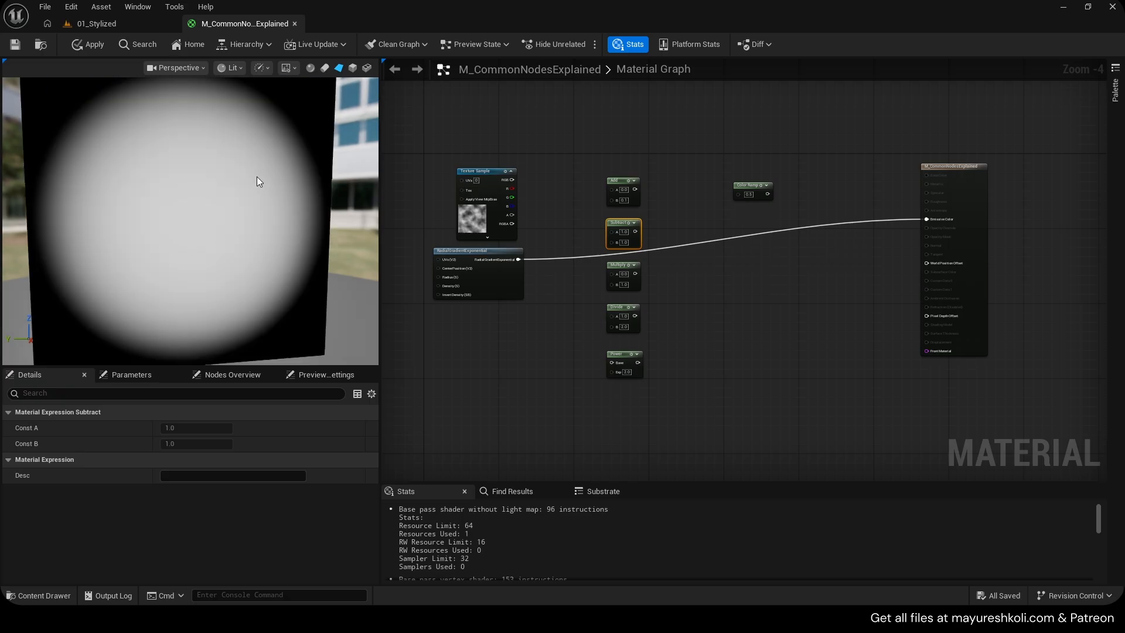
{"action": "scroll", "coordinate": [518, 228], "scroll_direction": "up", "scroll_amount": 2}
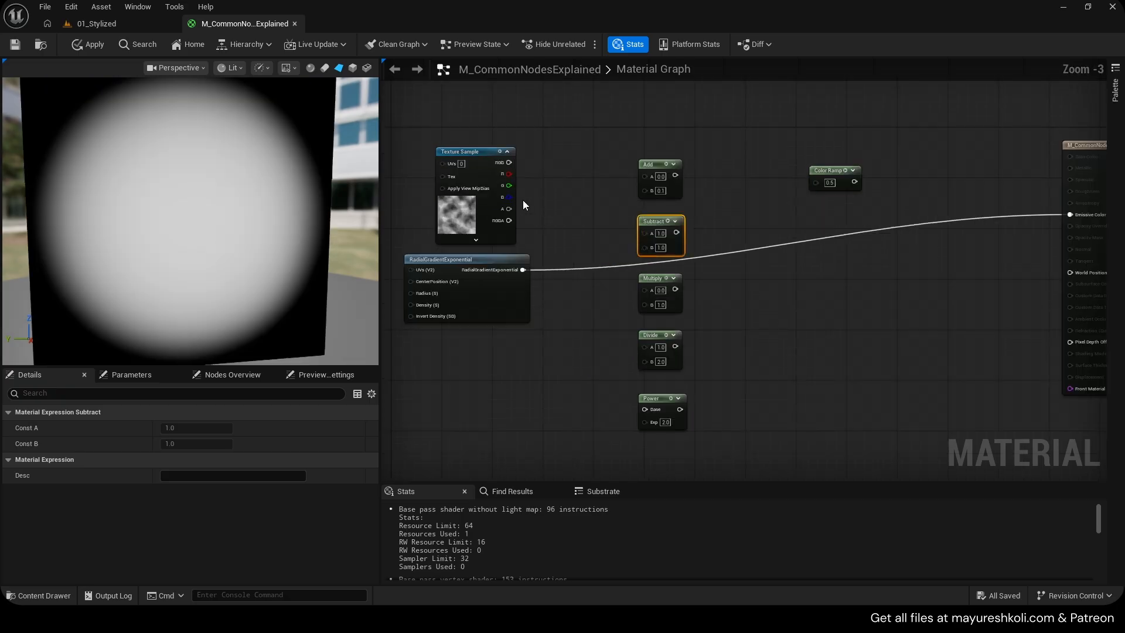
{"action": "left_click_drag", "start_coordinate": [521, 278], "coordinate": [506, 175]}
{"action": "right_click_drag", "start_coordinate": [852, 266], "coordinate": [546, 265]}
{"action": "left_click_drag", "start_coordinate": [389, 300], "coordinate": [842, 221]}
{"action": "right_click_drag", "start_coordinate": [534, 306], "coordinate": [855, 288]}
{"action": "scroll", "coordinate": [191, 206], "scroll_direction": "down", "scroll_amount": 3}
{"action": "scroll", "coordinate": [191, 206], "scroll_direction": "up", "scroll_amount": 3}
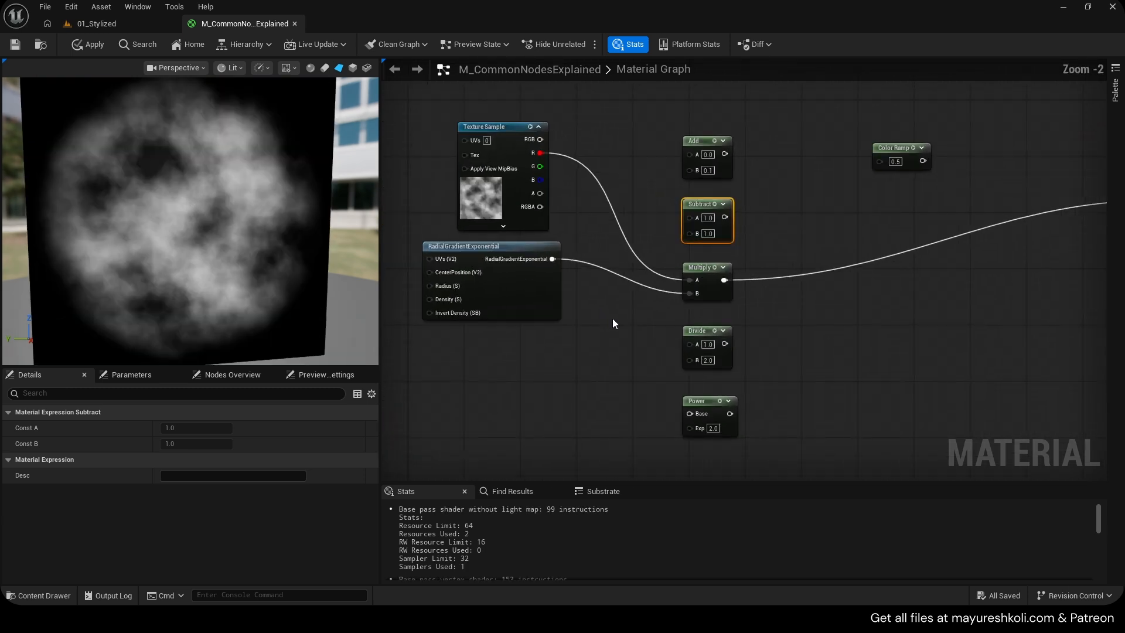
Feed the texture's R channel and the radial gradient into the Divide node, connect it to Emissive Color, and save
{"action": "scroll", "coordinate": [598, 308], "scroll_direction": "up", "scroll_amount": 1}
{"action": "left_click_drag", "start_coordinate": [535, 237], "coordinate": [516, 115]}
{"action": "right_click_drag", "start_coordinate": [817, 359], "coordinate": [613, 363]}
{"action": "left_click_drag", "start_coordinate": [518, 340], "coordinate": [1036, 173]}
{"action": "scroll", "coordinate": [686, 300], "scroll_direction": "down", "scroll_amount": 1}
{"action": "right_click_drag", "start_coordinate": [687, 300], "coordinate": [848, 290]}
{"action": "key", "text": "ctrl+s"}
{"action": "scroll", "coordinate": [196, 216], "scroll_direction": "down", "scroll_amount": 1}
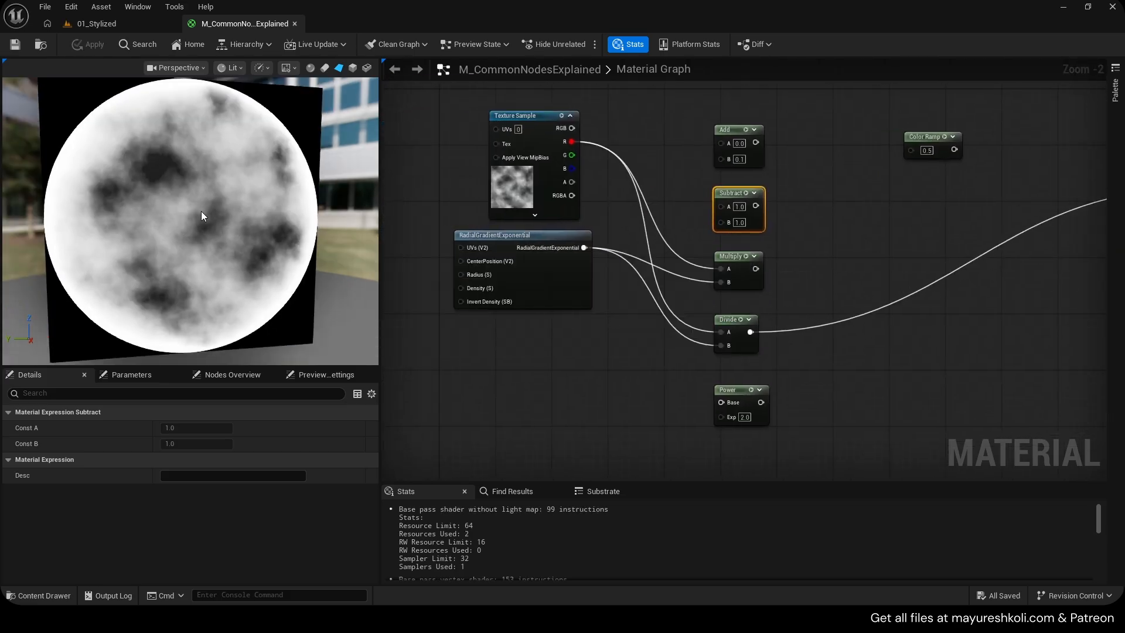
Break the links into the Multiply and Divide nodes' A and B inputs
{"action": "left_click_drag", "start_coordinate": [201, 212], "coordinate": [240, 236]}
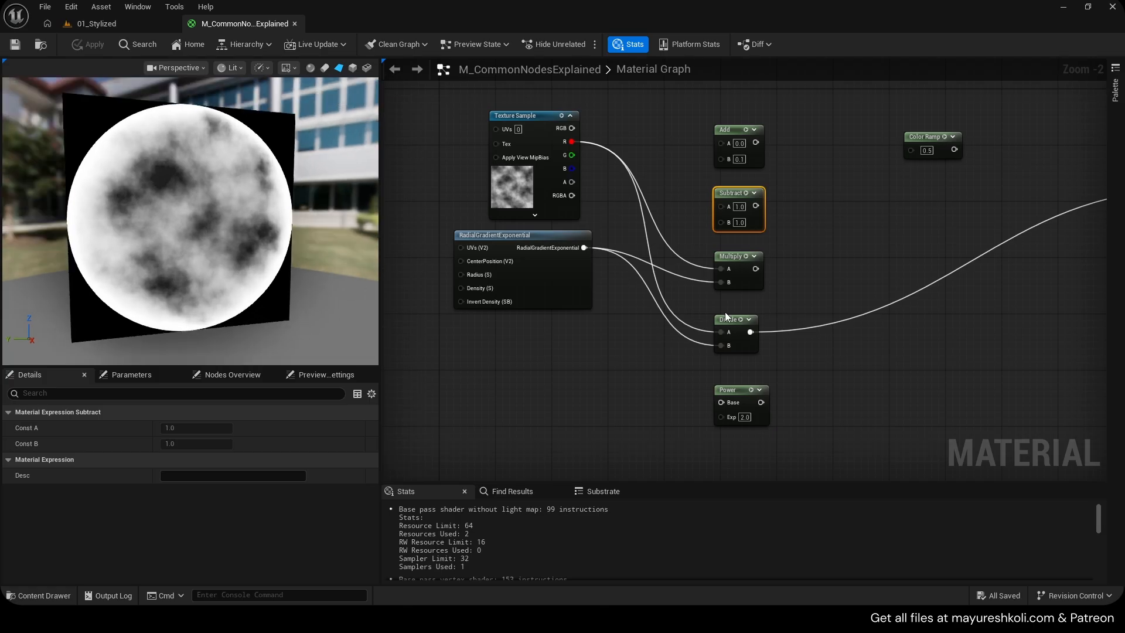
{"action": "scroll", "coordinate": [726, 311], "scroll_direction": "up", "scroll_amount": 2}
{"action": "left_click", "coordinate": [723, 277], "text": "alt"}
{"action": "left_click", "coordinate": [722, 262], "text": "alt"}
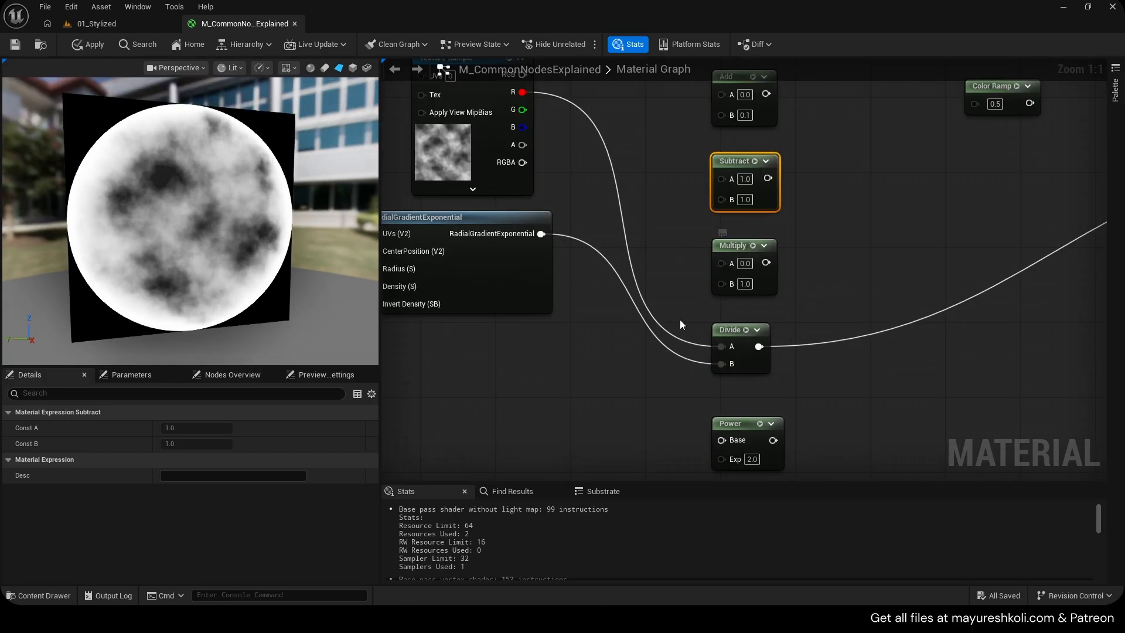
{"action": "left_click", "coordinate": [724, 364], "text": "alt"}
{"action": "left_click", "coordinate": [723, 347], "text": "alt"}
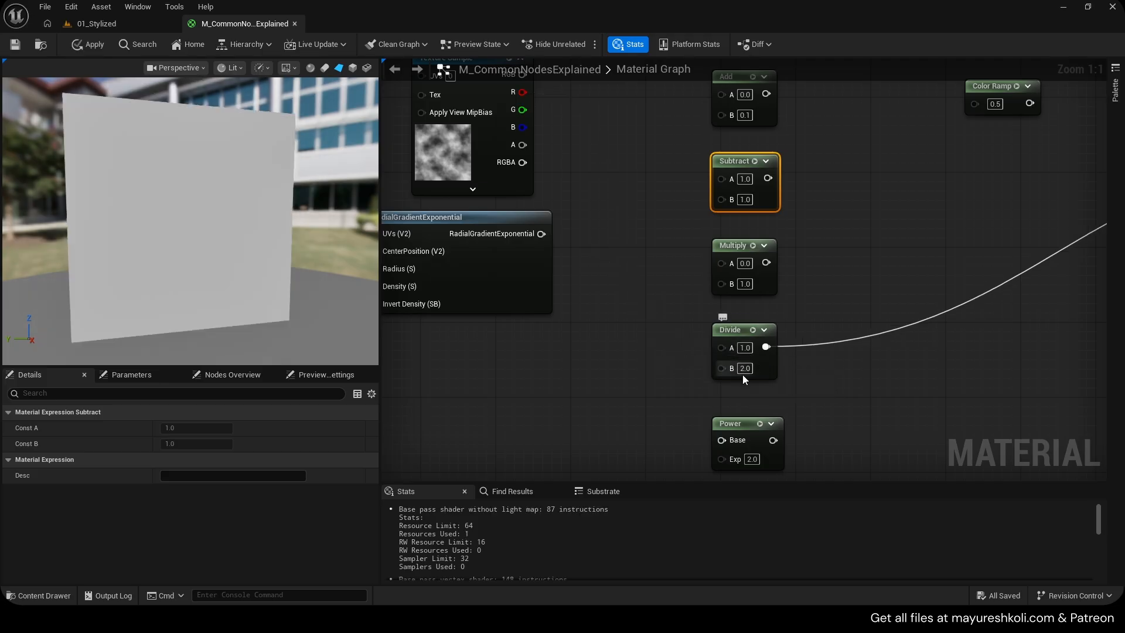
Set the Divide node's B value to 0
{"action": "left_click", "coordinate": [745, 369]}
{"action": "type", "text": "0"}
{"action": "left_click", "coordinate": [852, 371]}
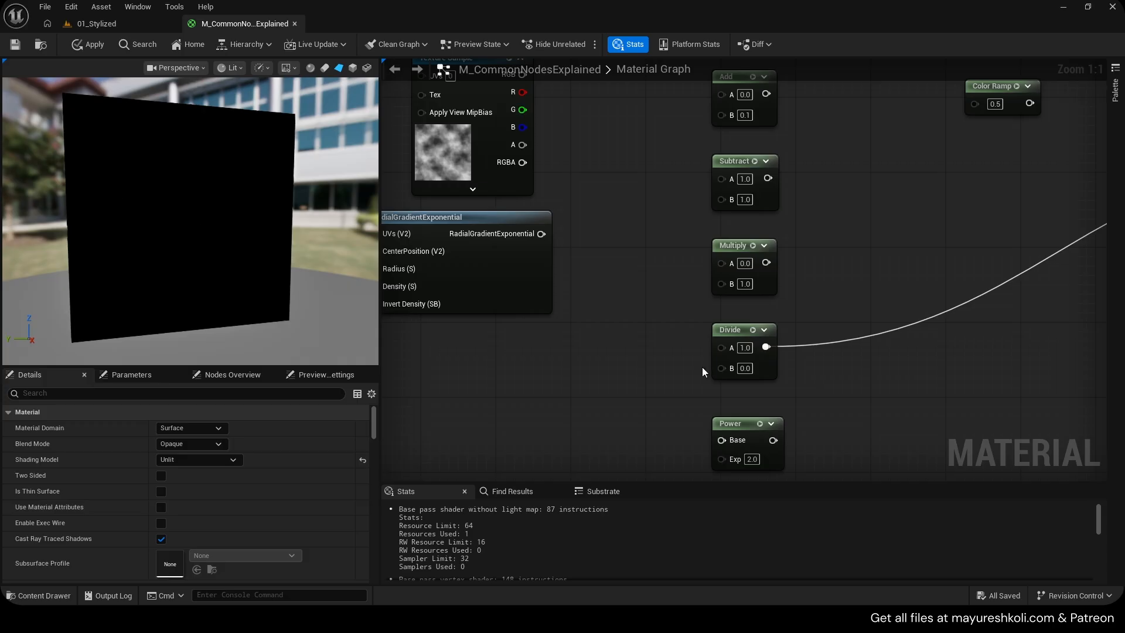
Set the Divide node's A value to 10
{"action": "scroll", "coordinate": [702, 367], "scroll_direction": "down", "scroll_amount": 1}
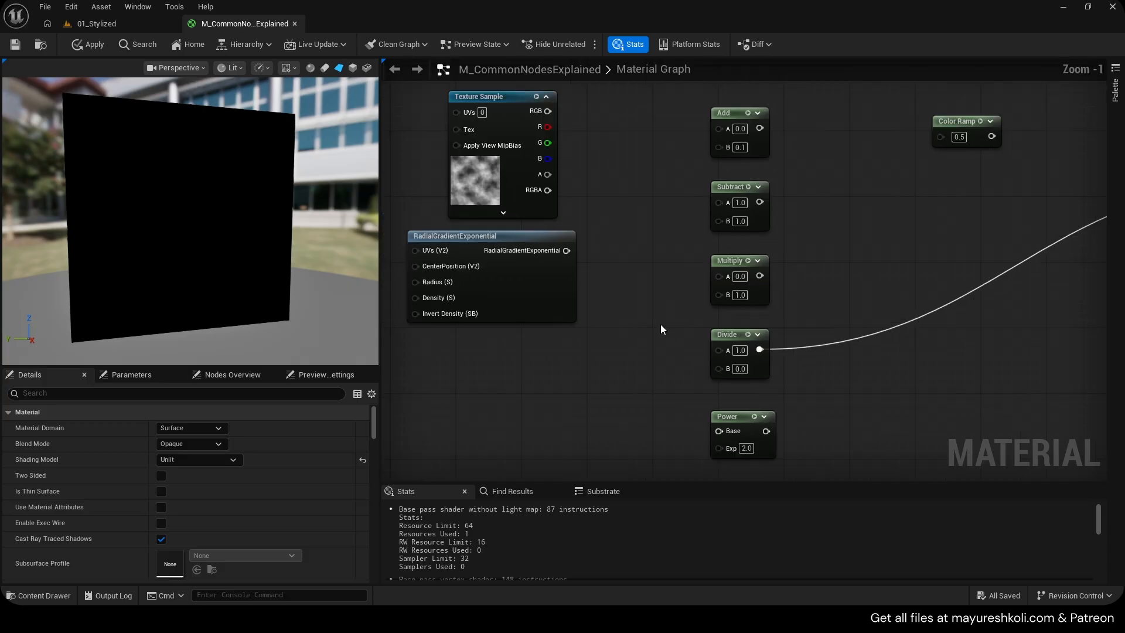
{"action": "left_click", "coordinate": [737, 351]}
{"action": "type", "text": "10"}
{"action": "key", "text": "Return"}
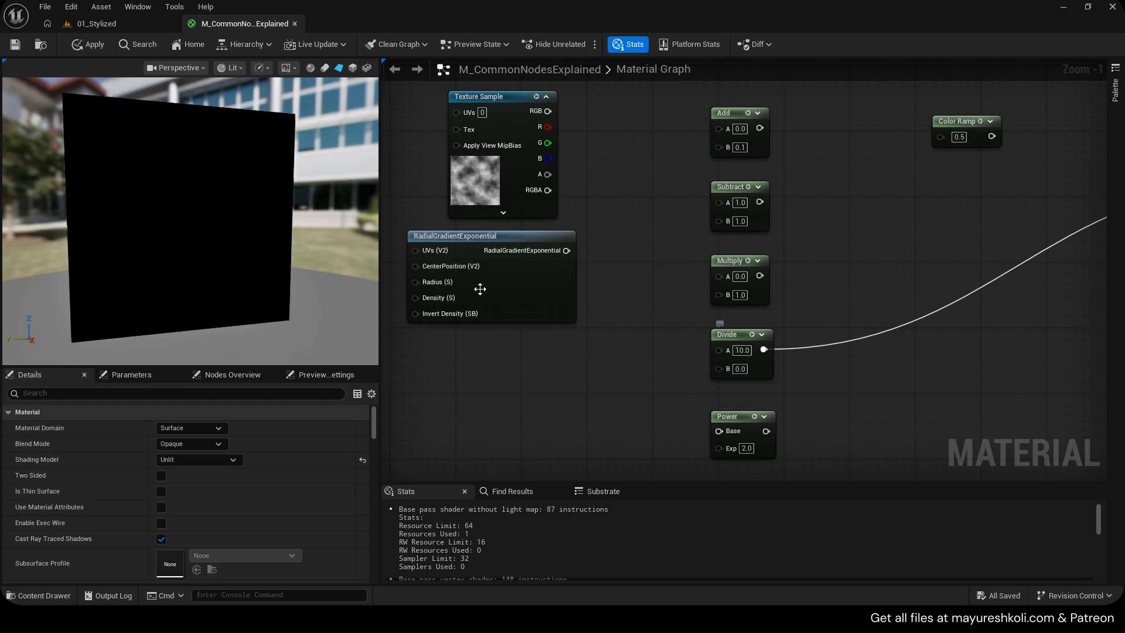
Set the Divide node's A value to 1
{"action": "left_click", "coordinate": [741, 350]}
{"action": "type", "text": "1"}
{"action": "left_click", "coordinate": [758, 351], "text": "alt"}
{"action": "scroll", "coordinate": [728, 386], "scroll_direction": "down", "scroll_amount": 1}
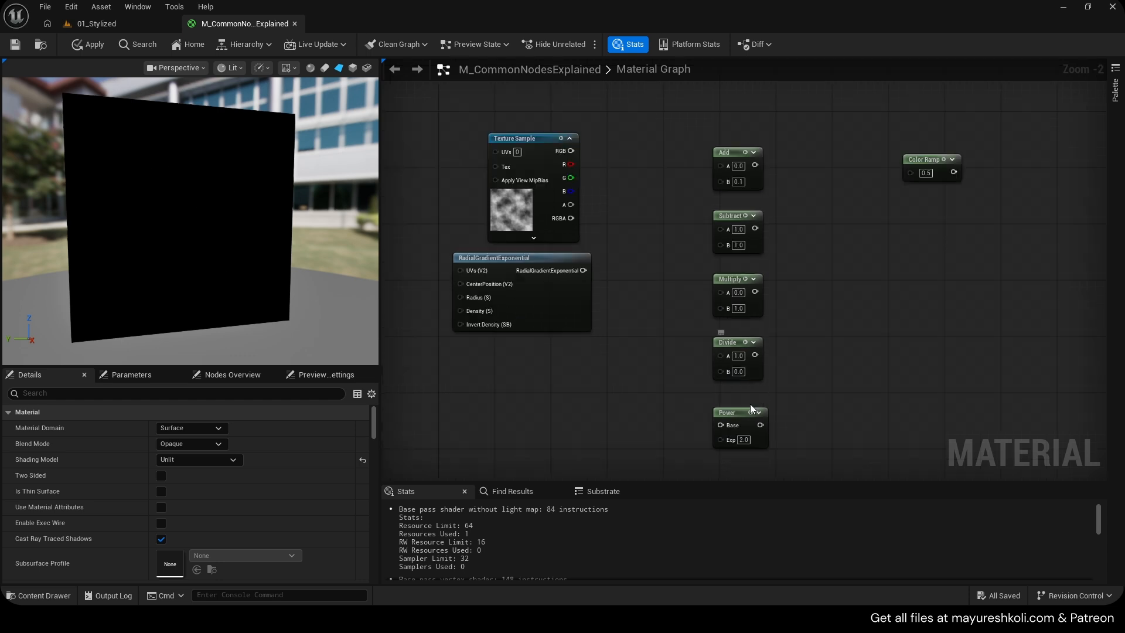
Delete the Color Ramp node from the graph
{"action": "left_click", "coordinate": [733, 411]}
{"action": "scroll", "coordinate": [810, 221], "scroll_direction": "up", "scroll_amount": 2}
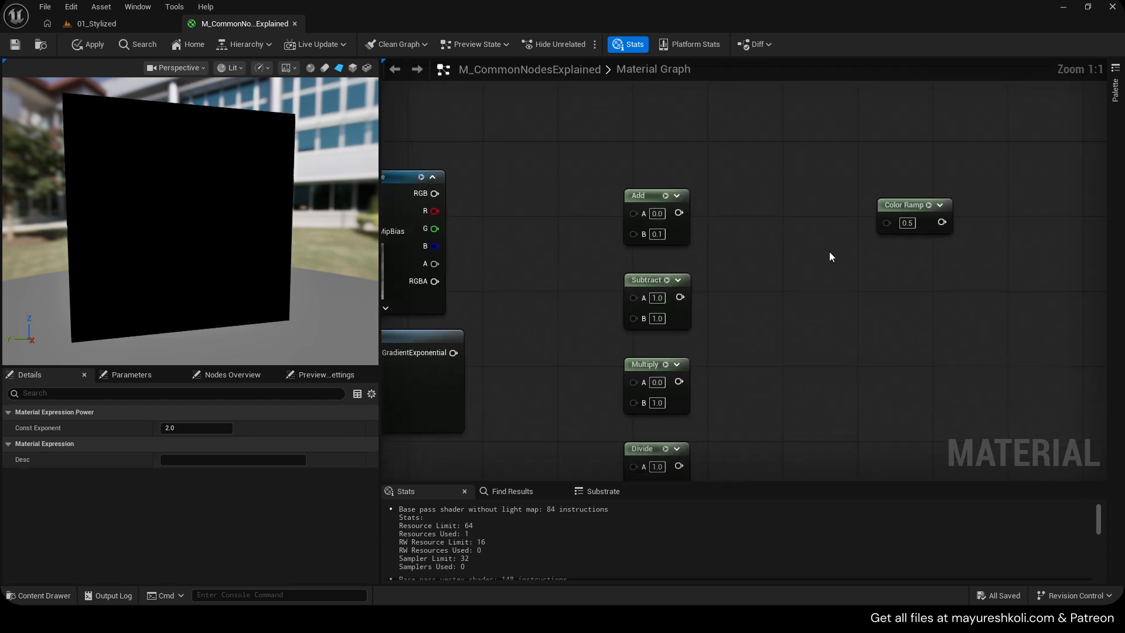
{"action": "left_click", "coordinate": [912, 238]}
{"action": "key", "text": "Delete"}
Add a Saturate node fed by the Add node's output
{"action": "left_click_drag", "start_coordinate": [679, 213], "coordinate": [753, 210]}
{"action": "type", "text": "sat"}
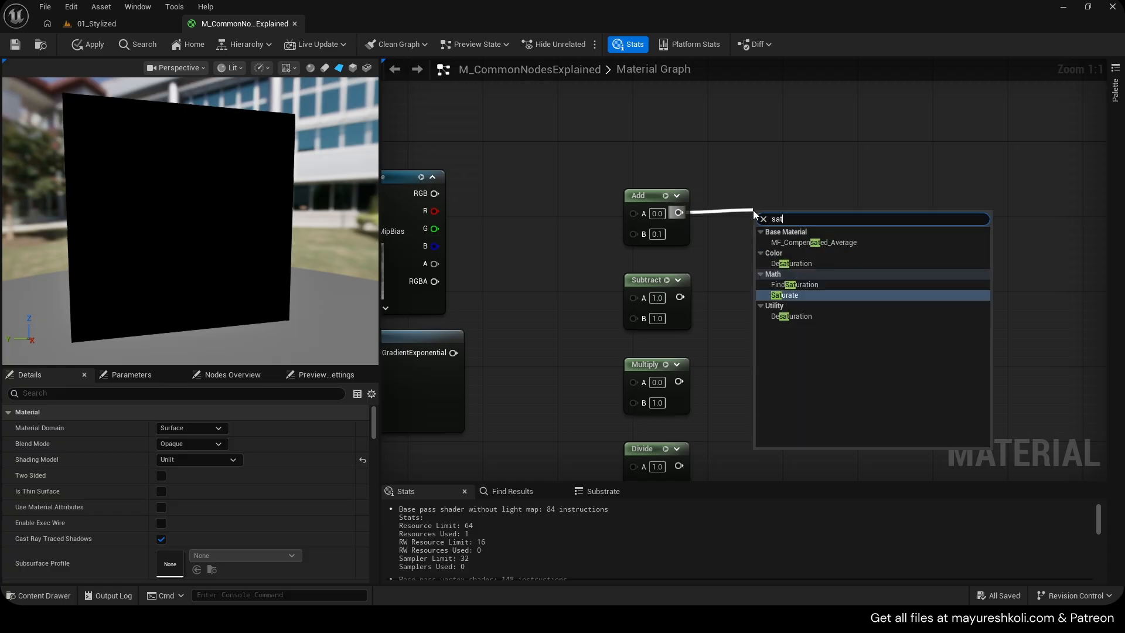
{"action": "key", "text": "Down"}
{"action": "key", "text": "Down"}
{"action": "key", "text": "Return"}
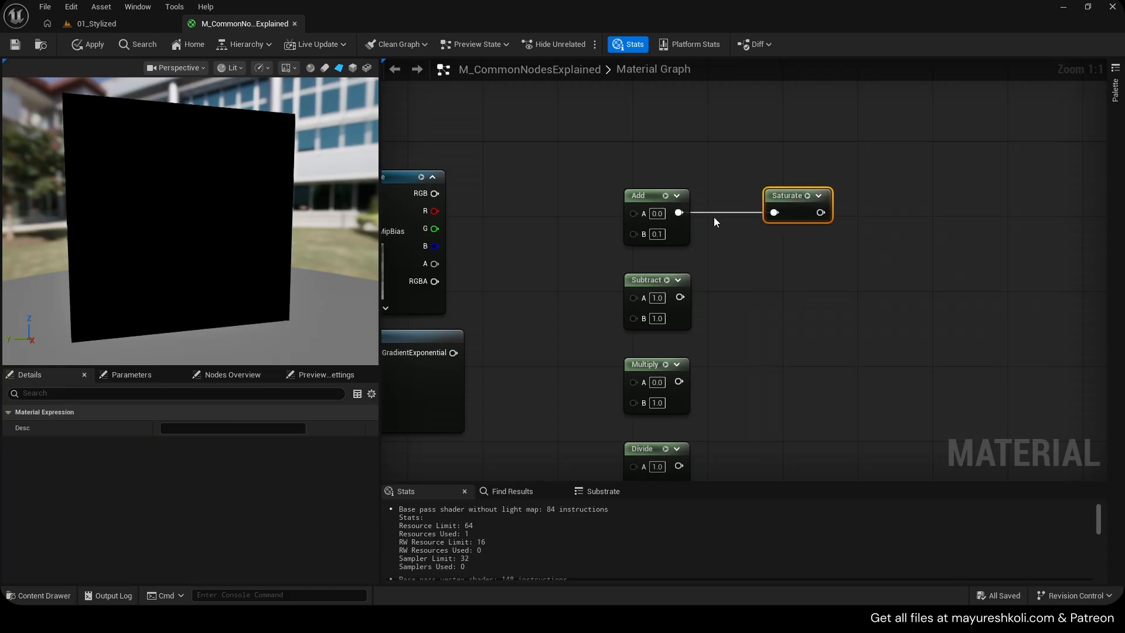
Add a Clamp node and place it below the Saturate node
{"action": "right_click_drag", "start_coordinate": [782, 242], "coordinate": [754, 245]}
{"action": "right_click", "coordinate": [753, 245]}
{"action": "type", "text": "cla"}
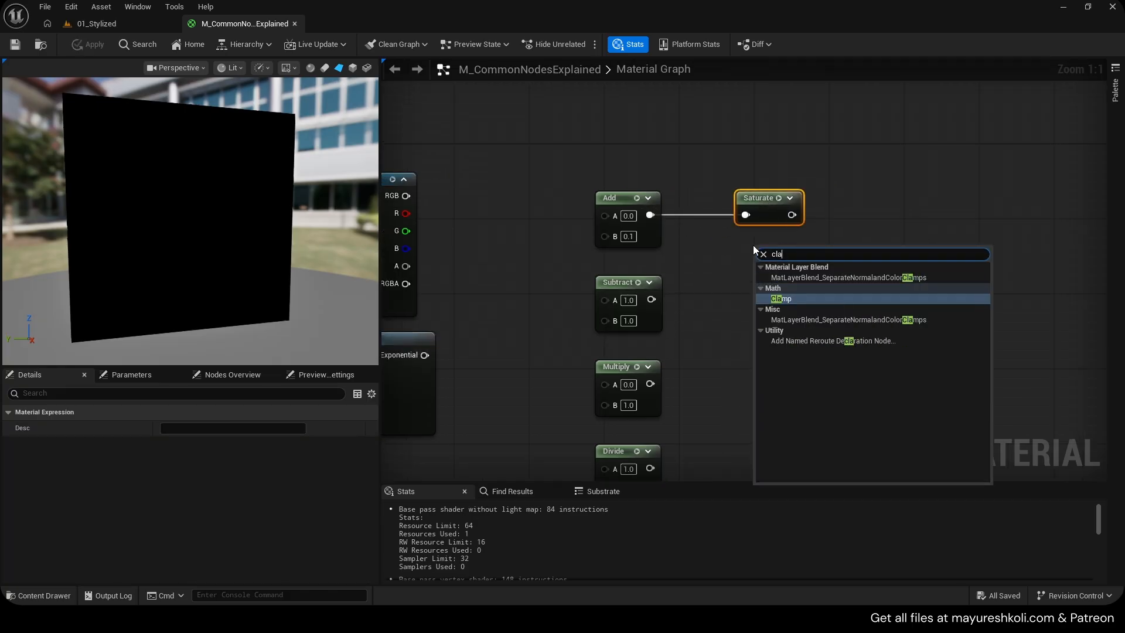
{"action": "key", "text": "Return"}
{"action": "left_click_drag", "start_coordinate": [847, 145], "coordinate": [765, 341]}
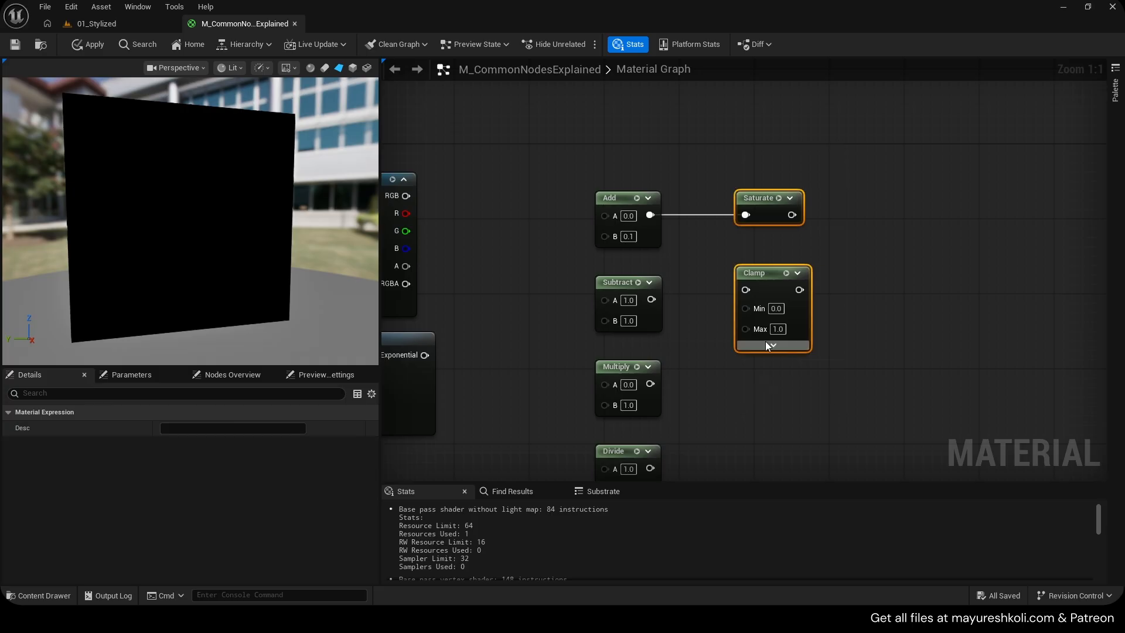
{"action": "left_click", "coordinate": [839, 332]}
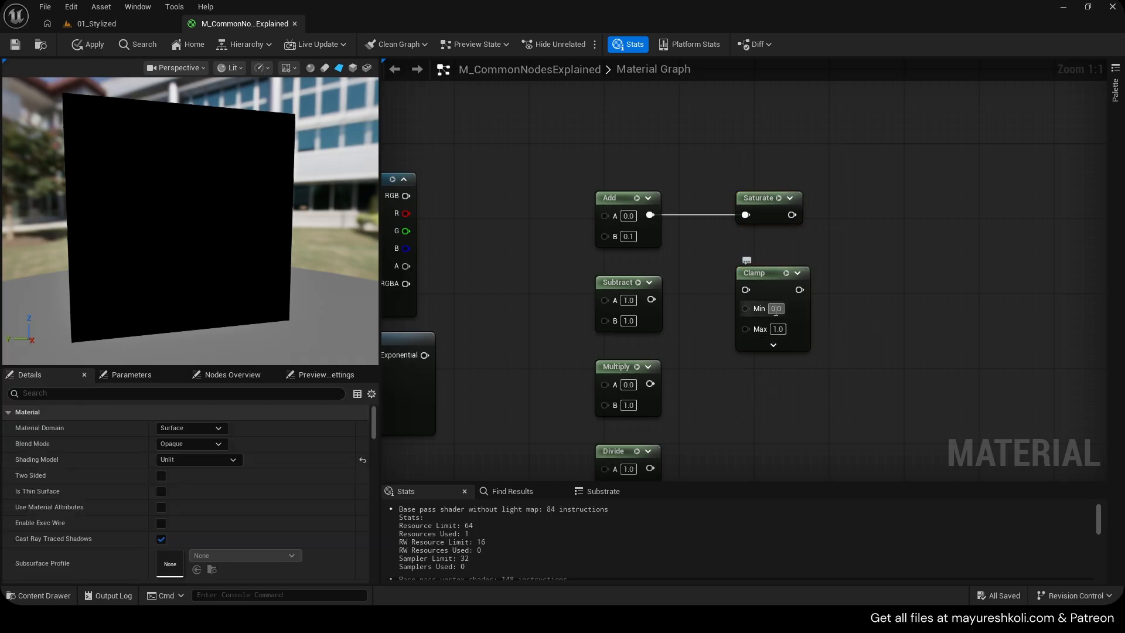
Connect the texture's R channel to the Add node's A input and the radial gradient to its B input
{"action": "left_click", "coordinate": [762, 204]}
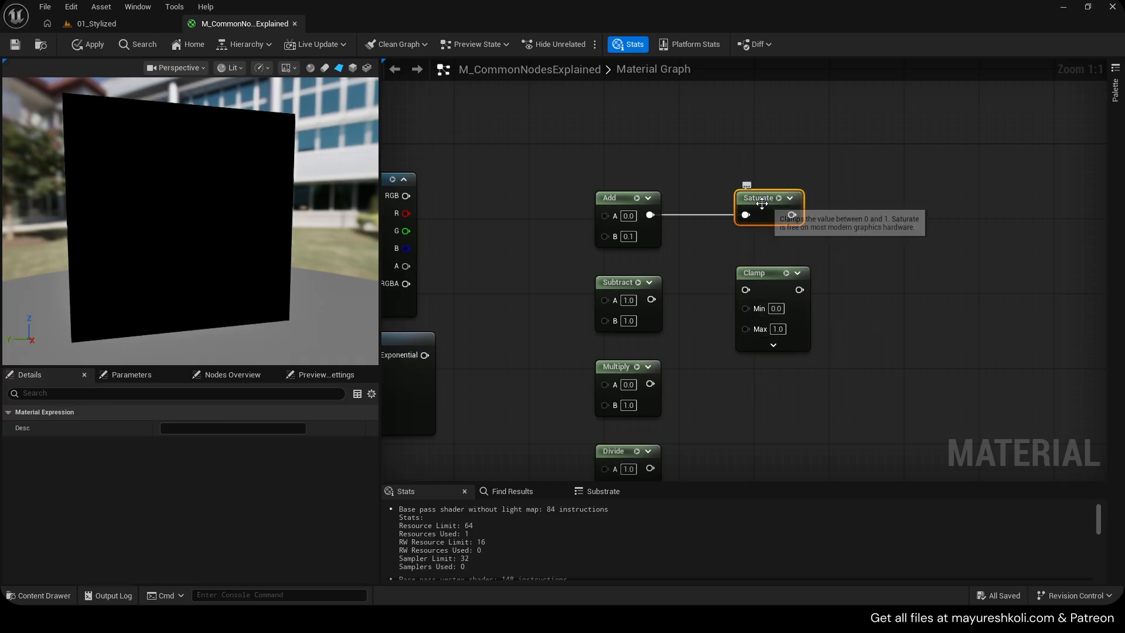
{"action": "right_click_drag", "start_coordinate": [532, 194], "coordinate": [645, 195]}
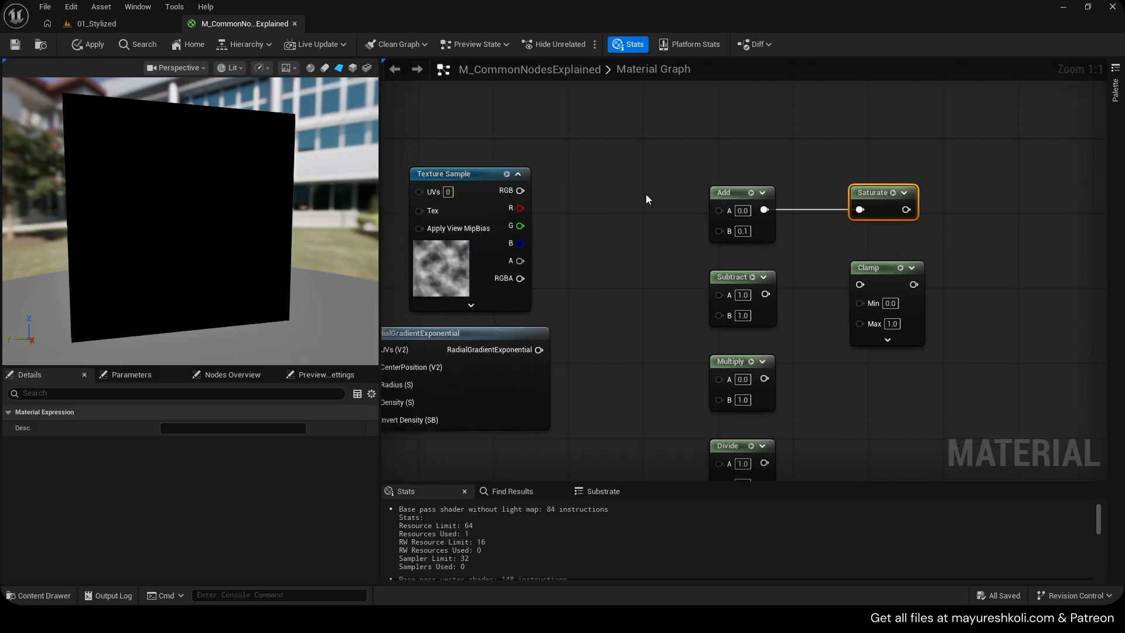
{"action": "left_click_drag", "start_coordinate": [520, 208], "coordinate": [713, 212]}
{"action": "left_click", "coordinate": [584, 327]}
{"action": "left_click_drag", "start_coordinate": [539, 349], "coordinate": [719, 227]}
{"action": "left_click_drag", "start_coordinate": [520, 208], "coordinate": [719, 210]}
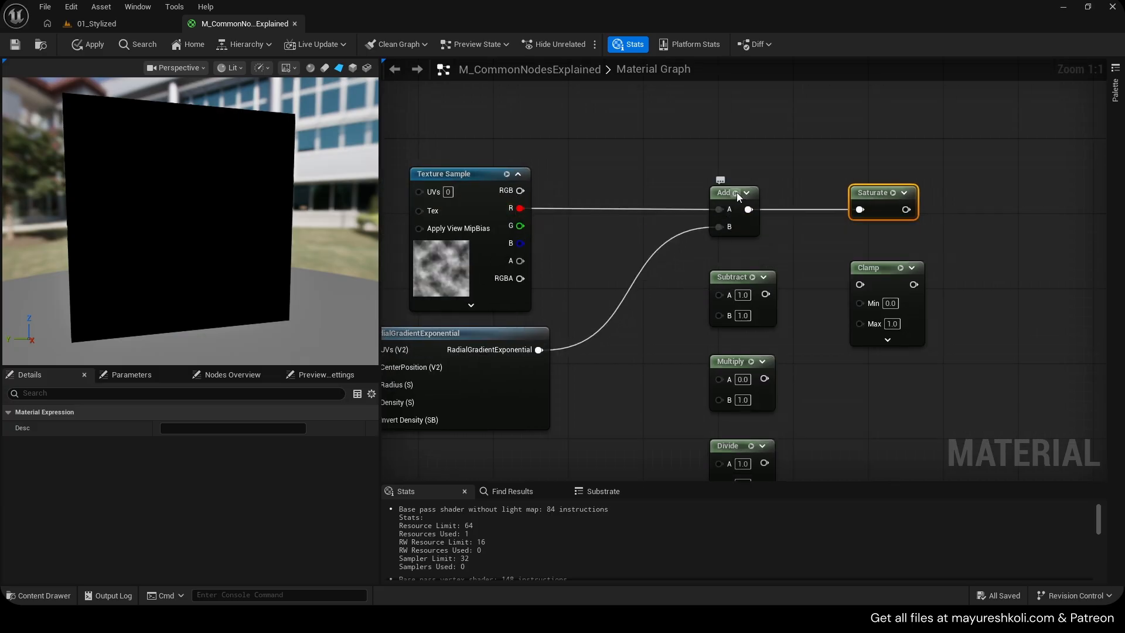
Preview the Add node and then the Texture Sample's output in the viewport
{"action": "key", "text": "space"}
{"action": "right_click_drag", "start_coordinate": [577, 273], "coordinate": [618, 259]}
{"action": "left_click", "coordinate": [498, 161]}
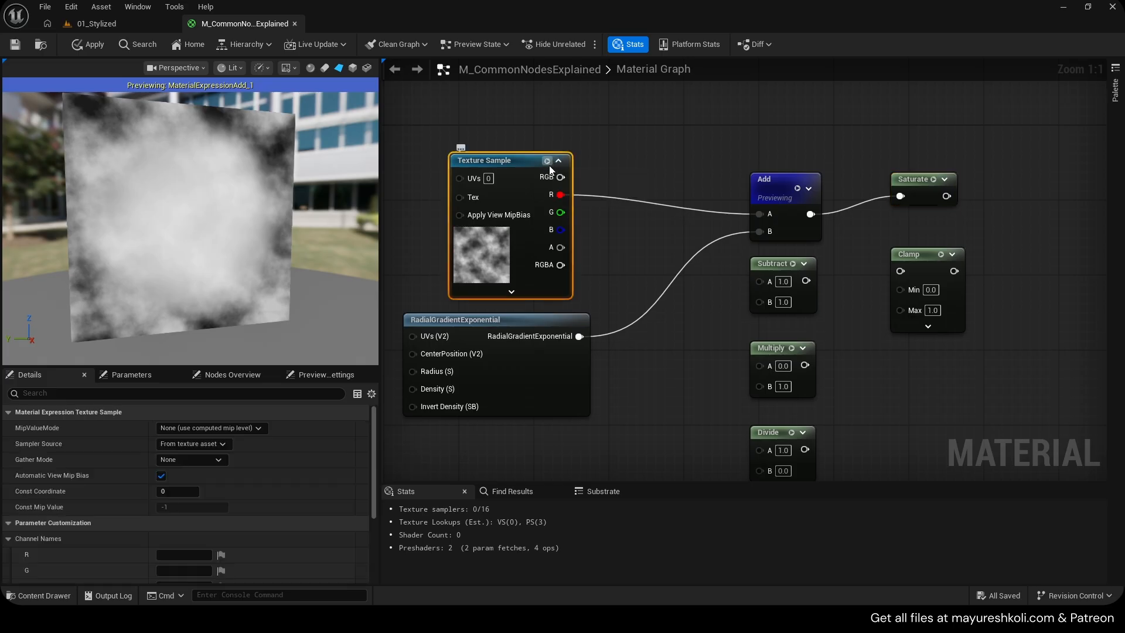
{"action": "key", "text": "space"}
{"action": "scroll", "coordinate": [165, 223], "scroll_direction": "up", "scroll_amount": 5}
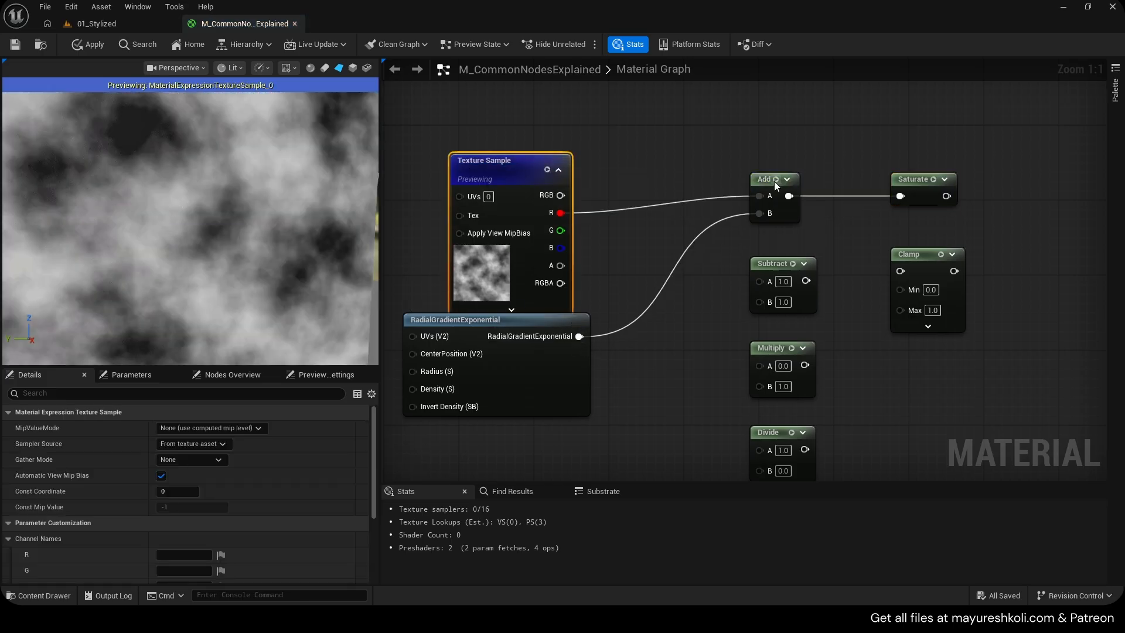
Connect the radial gradient directly to Emissive Color, stop the texture preview, and break that Emissive link again
{"action": "left_click", "coordinate": [525, 327]}
{"action": "scroll", "coordinate": [194, 235], "scroll_direction": "down", "scroll_amount": 5}
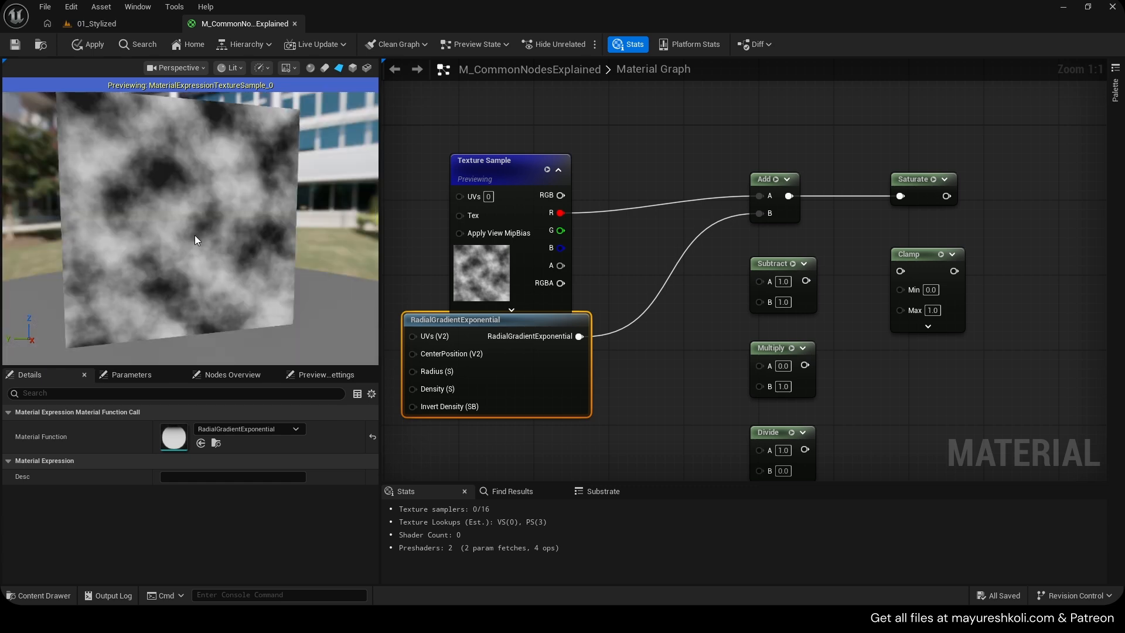
{"action": "scroll", "coordinate": [589, 337], "scroll_direction": "down", "scroll_amount": 4}
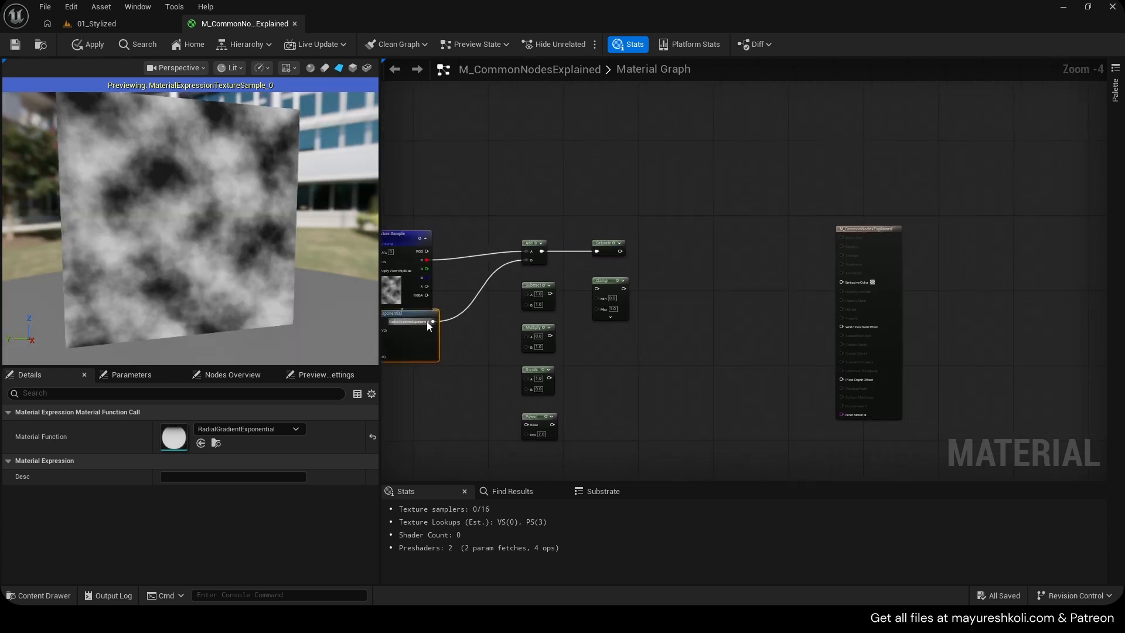
{"action": "left_click_drag", "start_coordinate": [433, 321], "coordinate": [860, 271]}
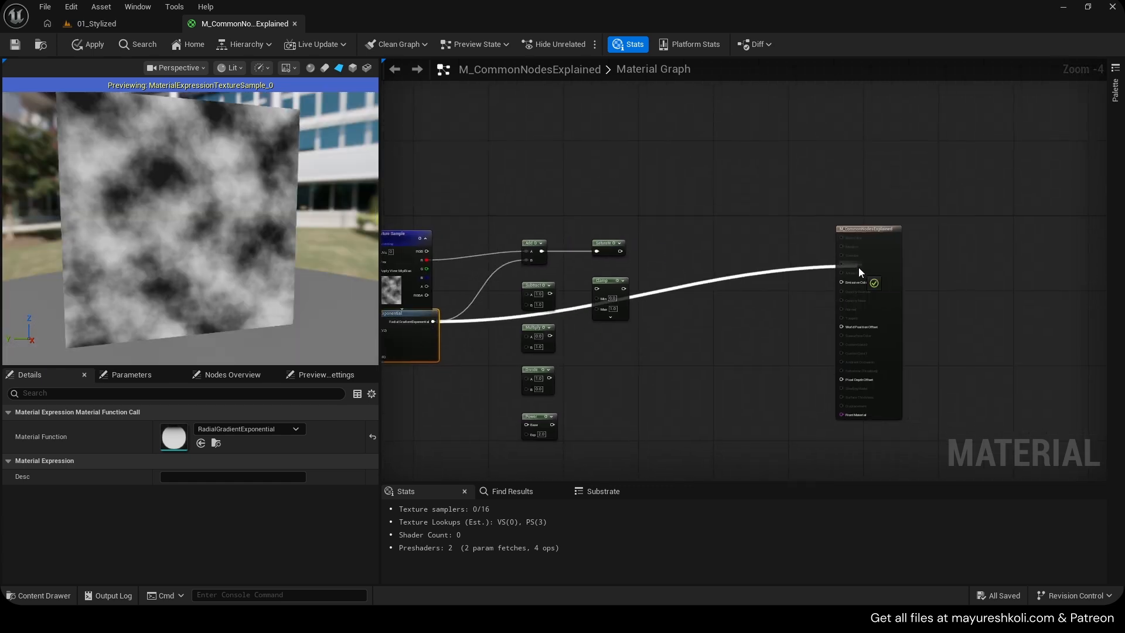
{"action": "left_click", "coordinate": [423, 241]}
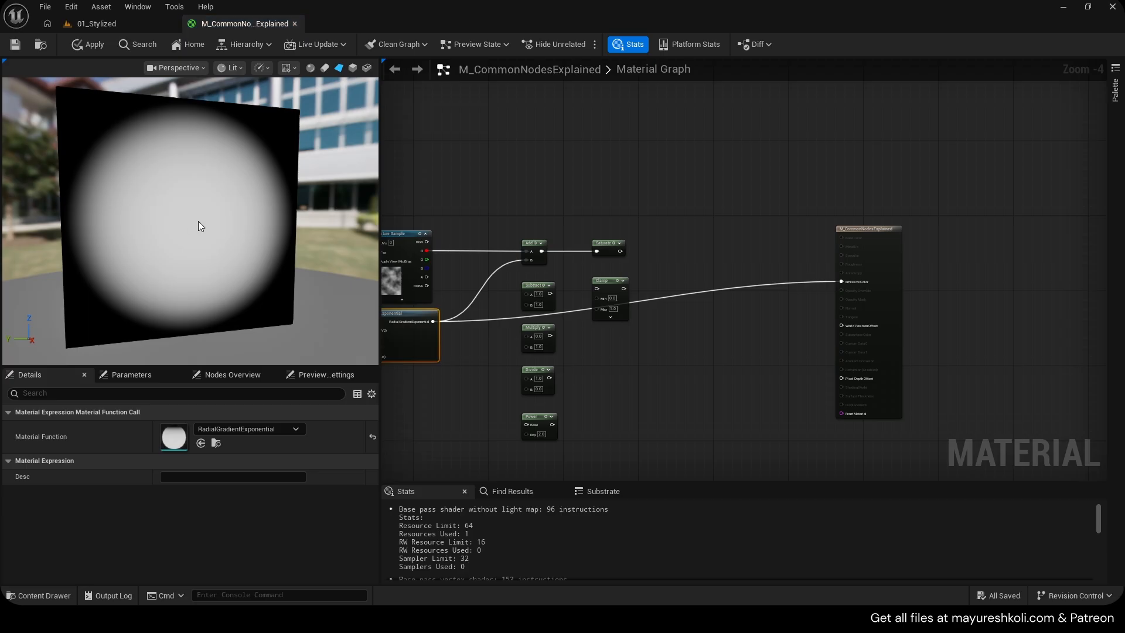
{"action": "left_click", "coordinate": [843, 282], "text": "alt"}
{"action": "scroll", "coordinate": [530, 268], "scroll_direction": "up", "scroll_amount": 5}
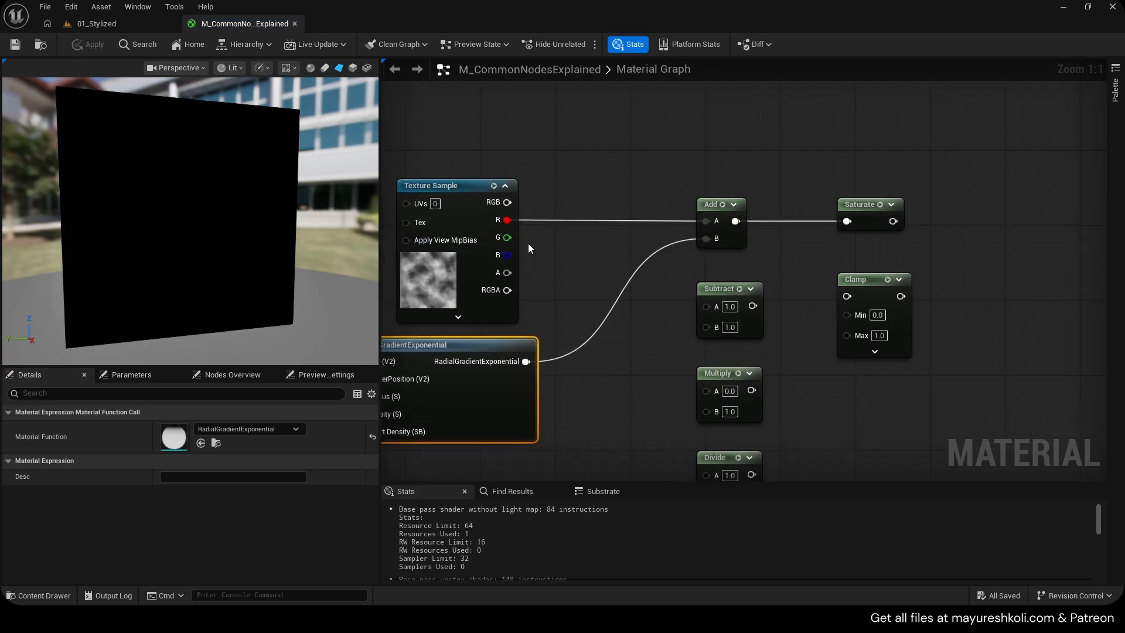
Preview the Add node and then the Saturate node in the viewport
{"action": "key", "text": "space"}
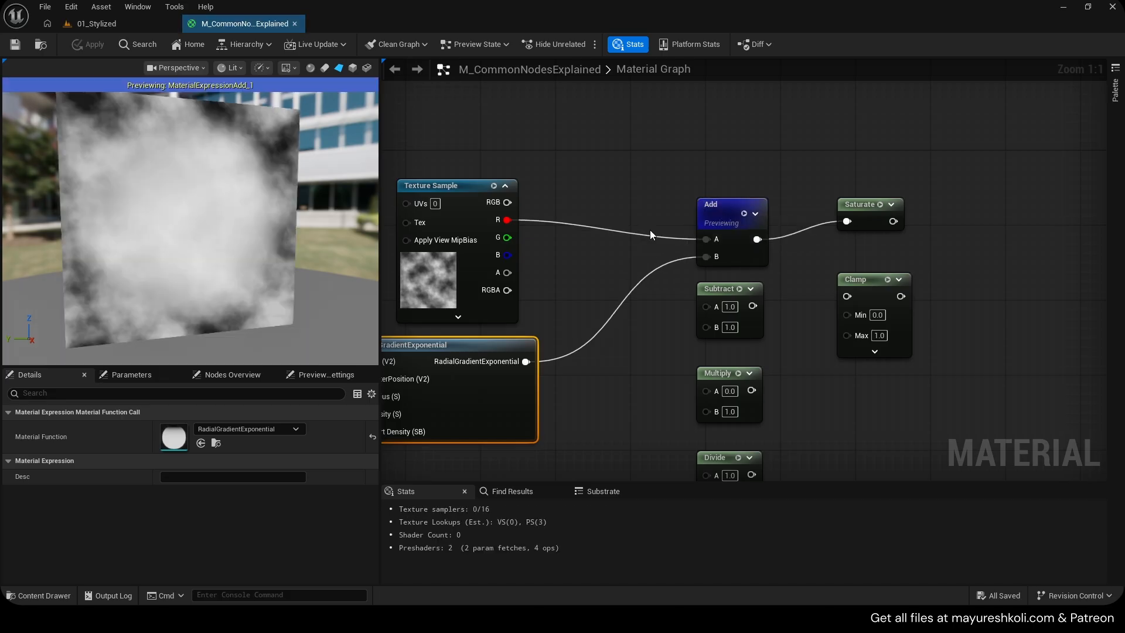
{"action": "key", "text": "space"}
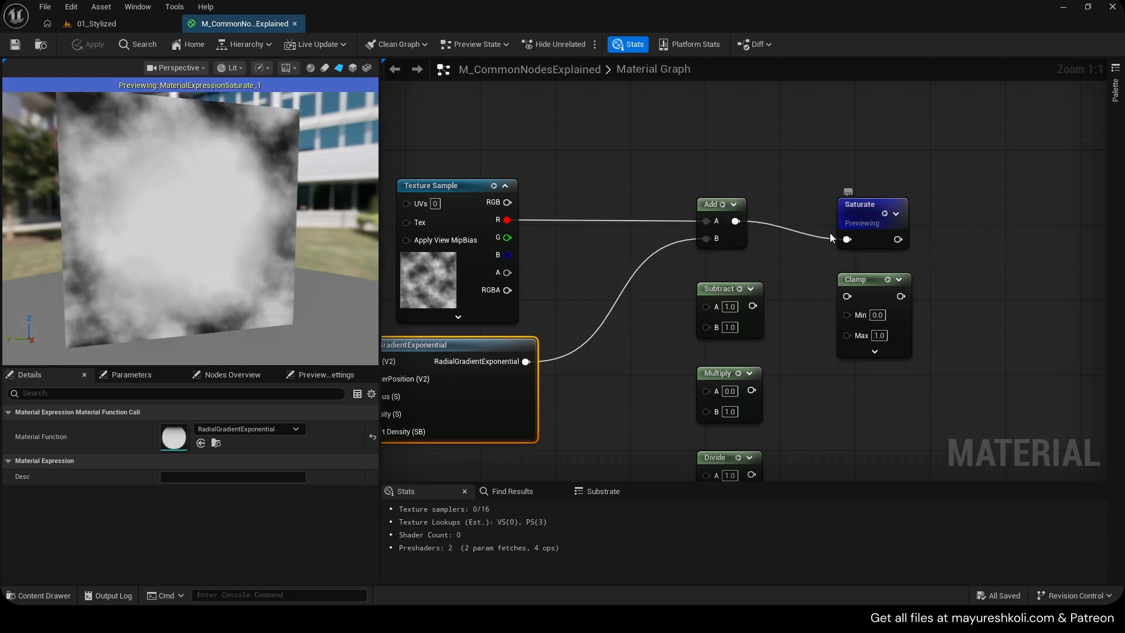
{"action": "left_click_drag", "start_coordinate": [859, 214], "coordinate": [849, 205]}
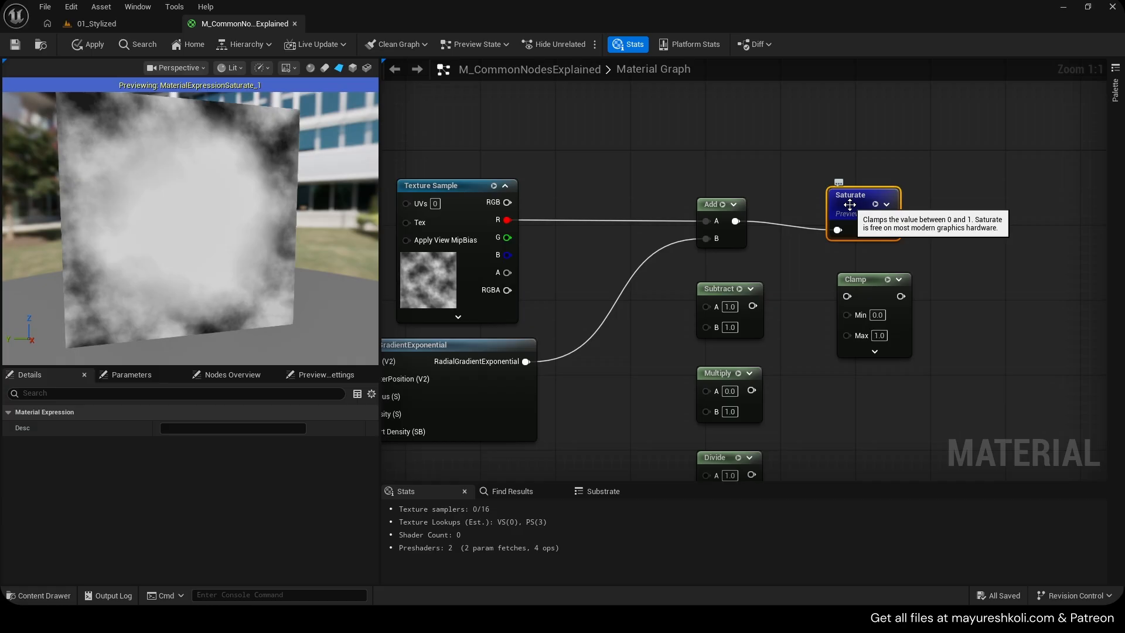
{"action": "scroll", "coordinate": [838, 265], "scroll_direction": "up", "scroll_amount": 1}
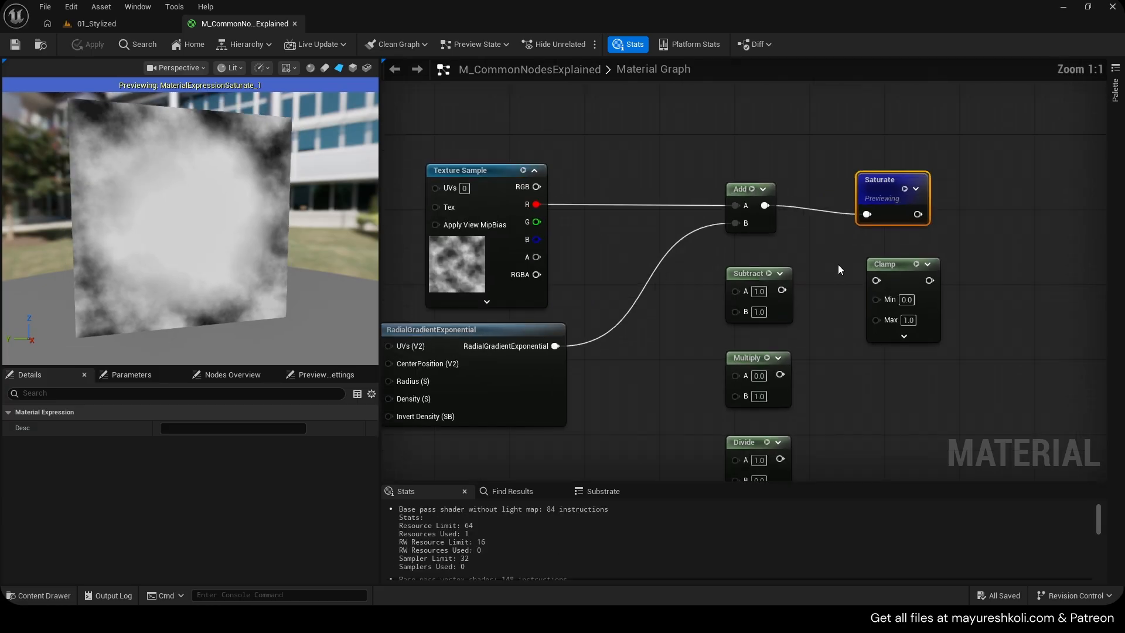
Stop previewing the Saturate node and line it up with the Add node's output, then save
{"action": "left_click_drag", "start_coordinate": [869, 202], "coordinate": [871, 193]}
{"action": "left_click", "coordinate": [906, 180]}
{"action": "right_click_drag", "start_coordinate": [676, 286], "coordinate": [705, 282]}
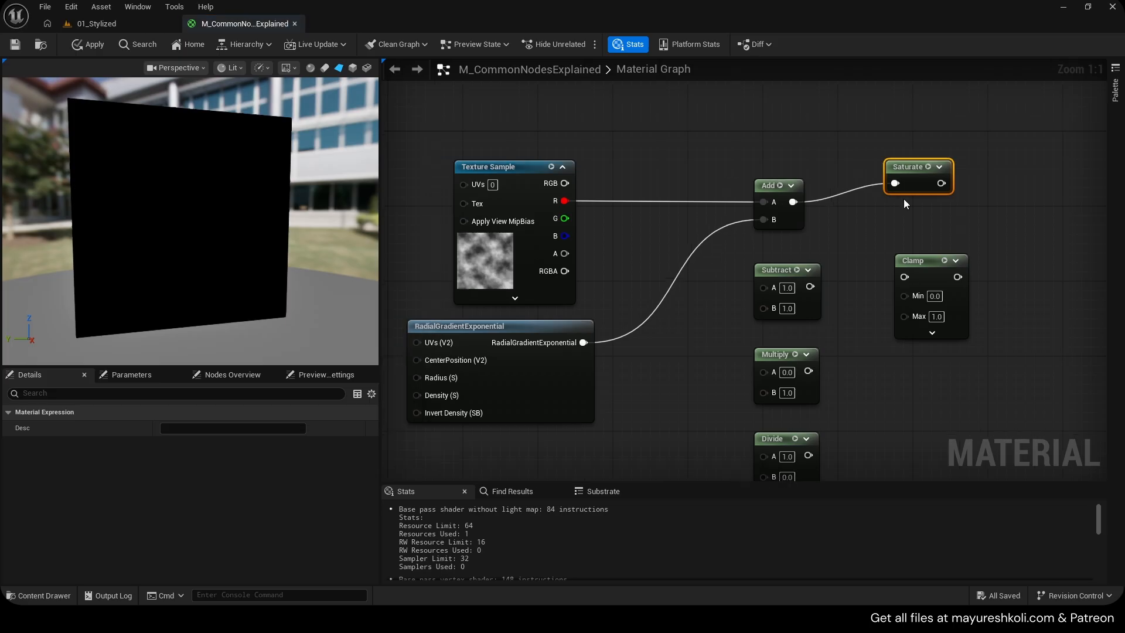
{"action": "left_click_drag", "start_coordinate": [916, 184], "coordinate": [908, 201]}
{"action": "key", "text": "ctrl+s"}
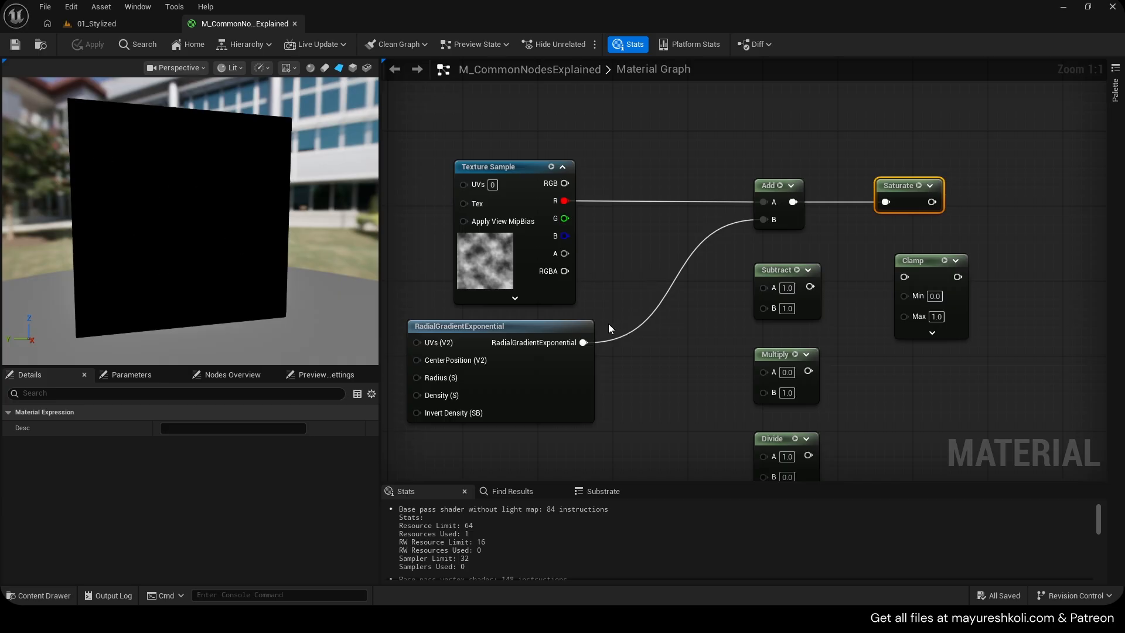
Move the radial gradient node up and disconnect it from the Add node's B input
{"action": "right_click_drag", "start_coordinate": [608, 325], "coordinate": [612, 301]}
{"action": "left_click", "coordinate": [765, 200], "text": "alt"}
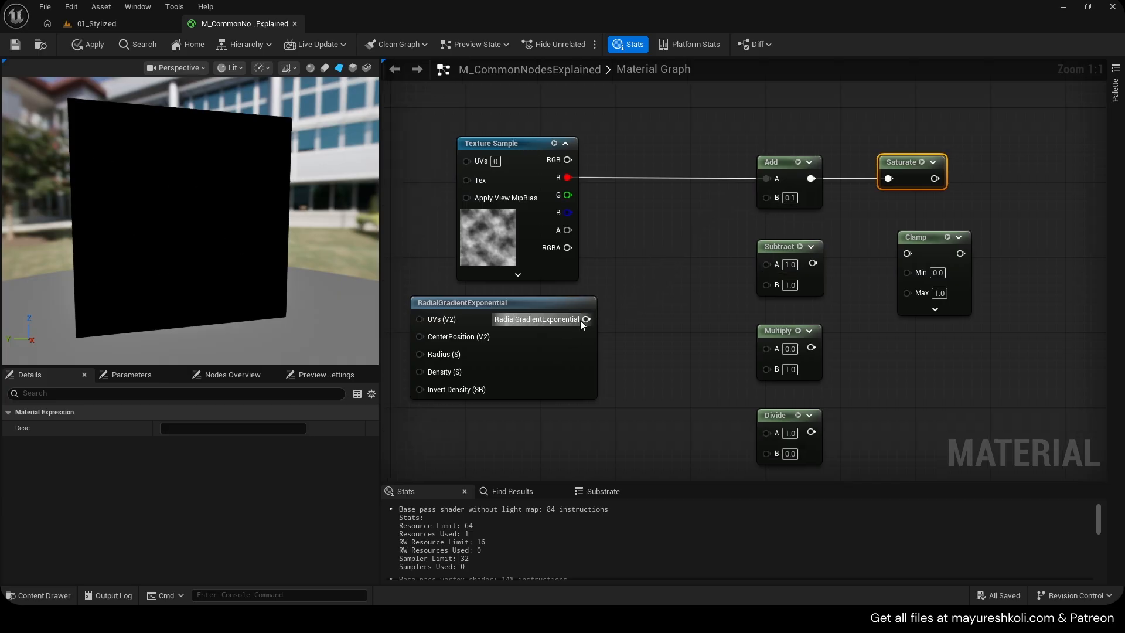
Wire the noise texture's R channel into Subtract A and the radial gradient into Subtract B, and preview the Subtract node
{"action": "left_click_drag", "start_coordinate": [586, 320], "coordinate": [567, 177]}
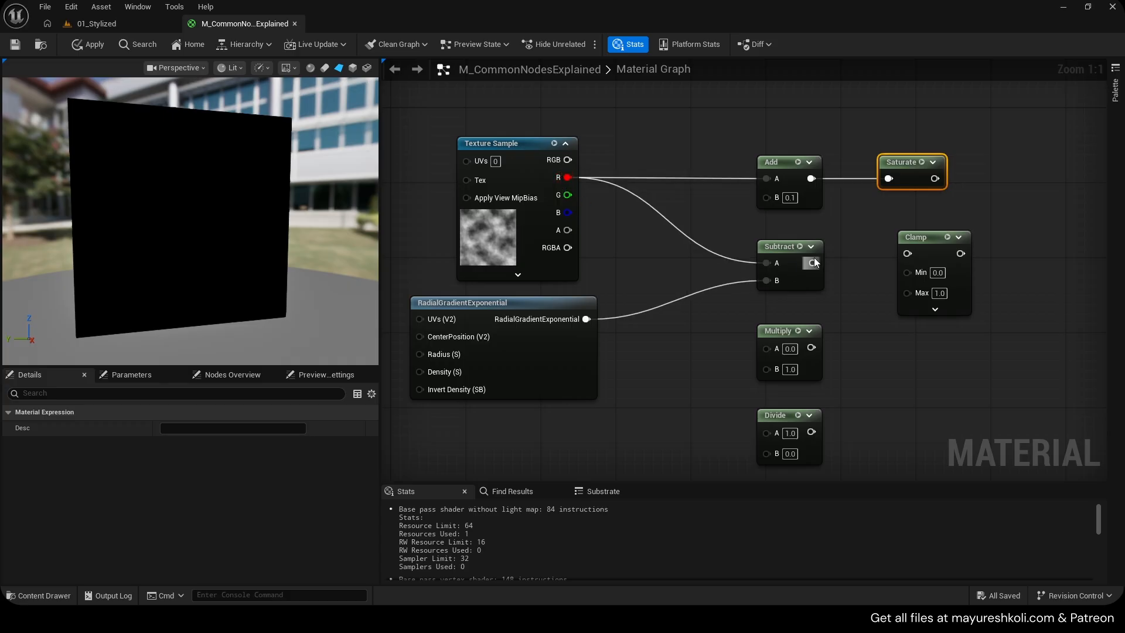
{"action": "left_click", "coordinate": [800, 247]}
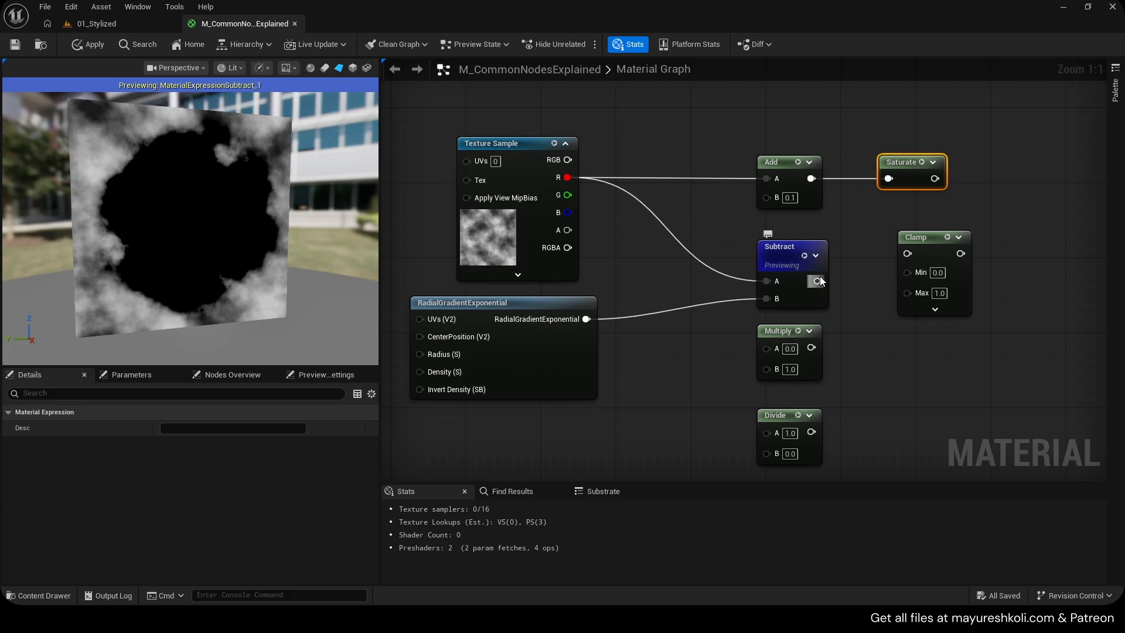
Connect the Subtract output to the Saturate node, then delete the Saturate node
{"action": "left_click_drag", "start_coordinate": [818, 281], "coordinate": [889, 178]}
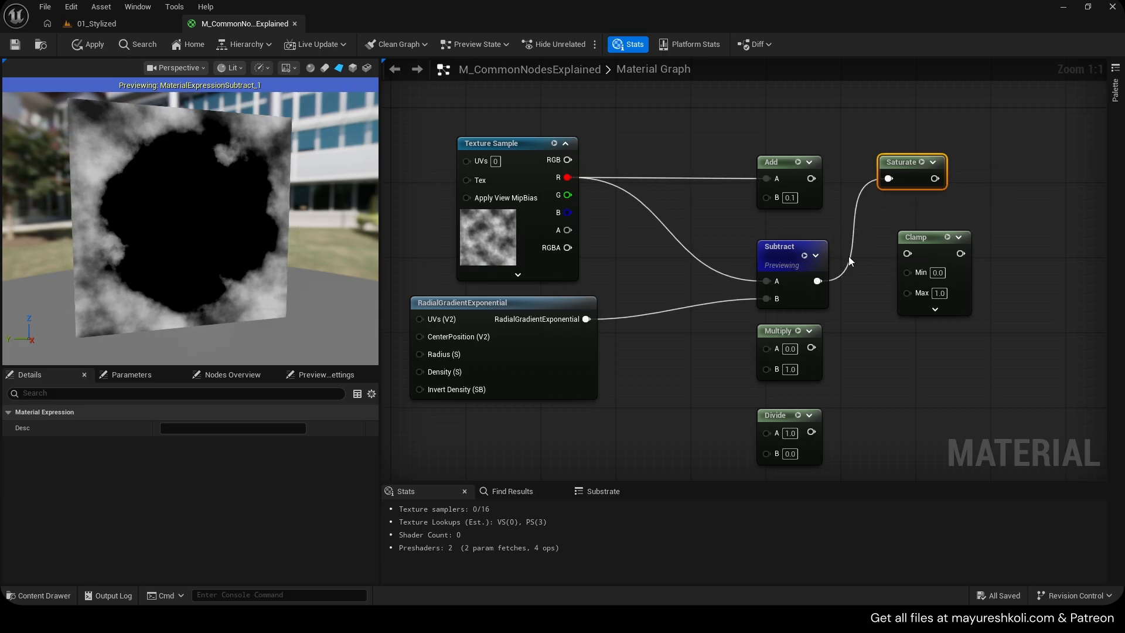
{"action": "left_click", "coordinate": [804, 255]}
{"action": "key", "text": "Delete"}
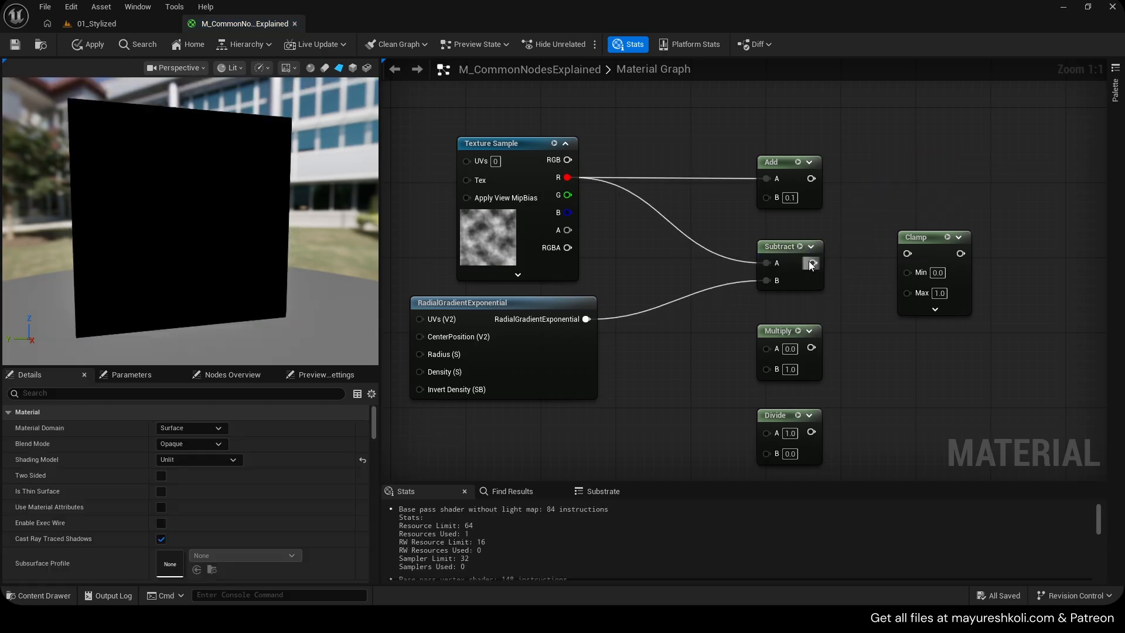
Connect the Subtract output to the Clamp node's input and preview the Clamp node
{"action": "left_click_drag", "start_coordinate": [811, 265], "coordinate": [897, 246]}
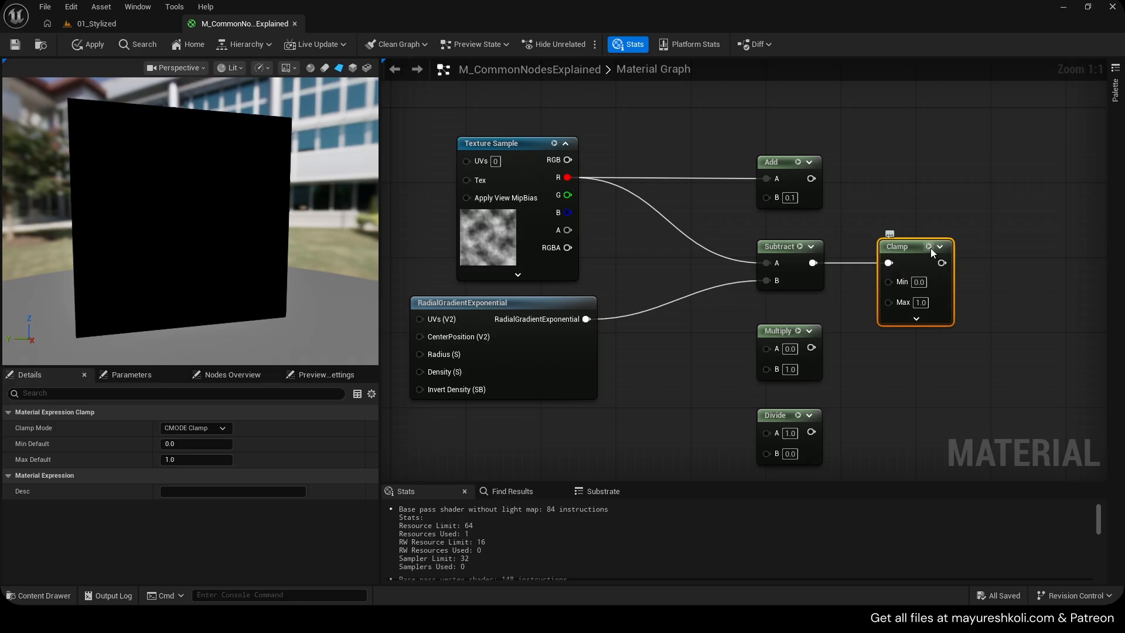
{"action": "left_click", "coordinate": [930, 247]}
{"action": "right_click_drag", "start_coordinate": [839, 265], "coordinate": [762, 272]}
Try Clamp Max values of 0.5 and 0.1, then set Max to 1
{"action": "left_click", "coordinate": [845, 332]}
{"action": "type", "text": "0.5"}
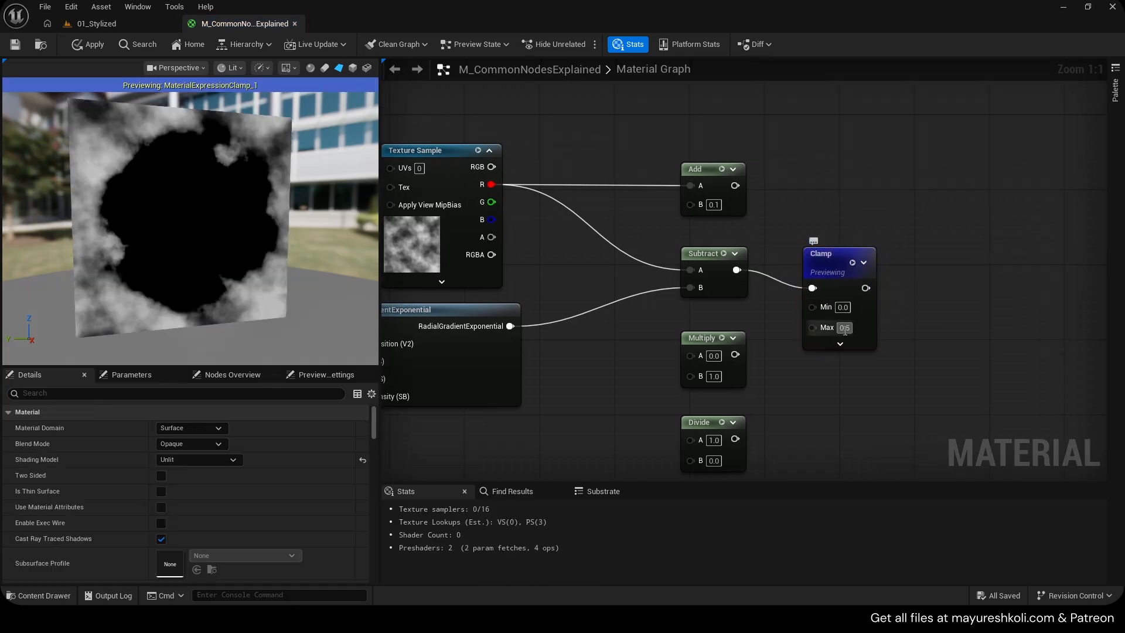
{"action": "left_click", "coordinate": [845, 331]}
{"action": "type", "text": "0.1"}
{"action": "key", "text": "Return"}
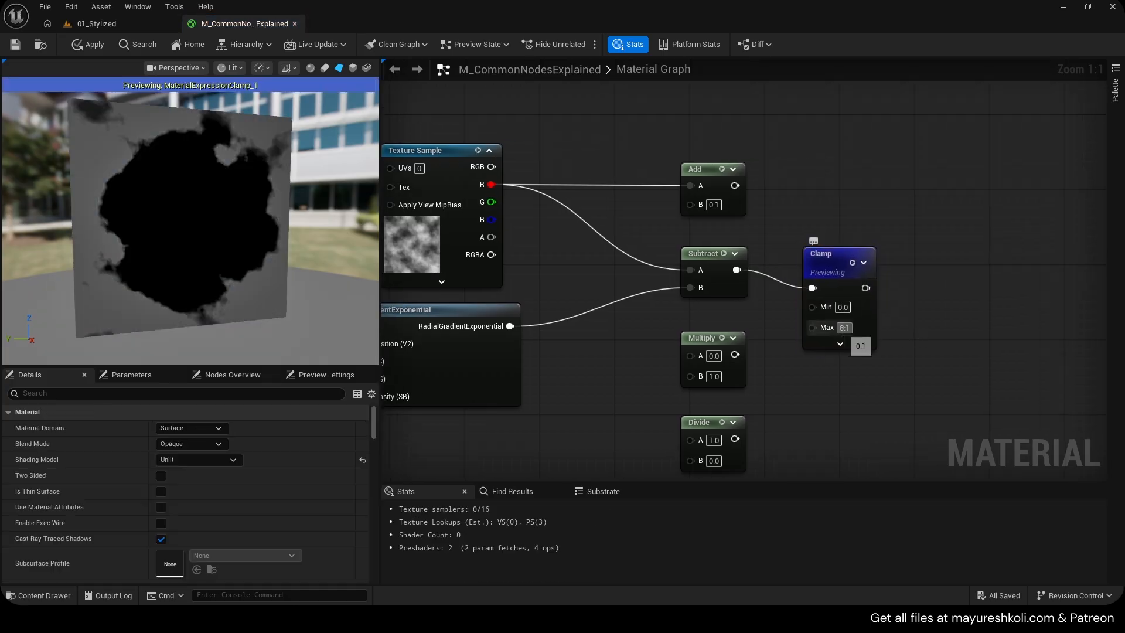
{"action": "left_click", "coordinate": [844, 327]}
{"action": "type", "text": "1"}
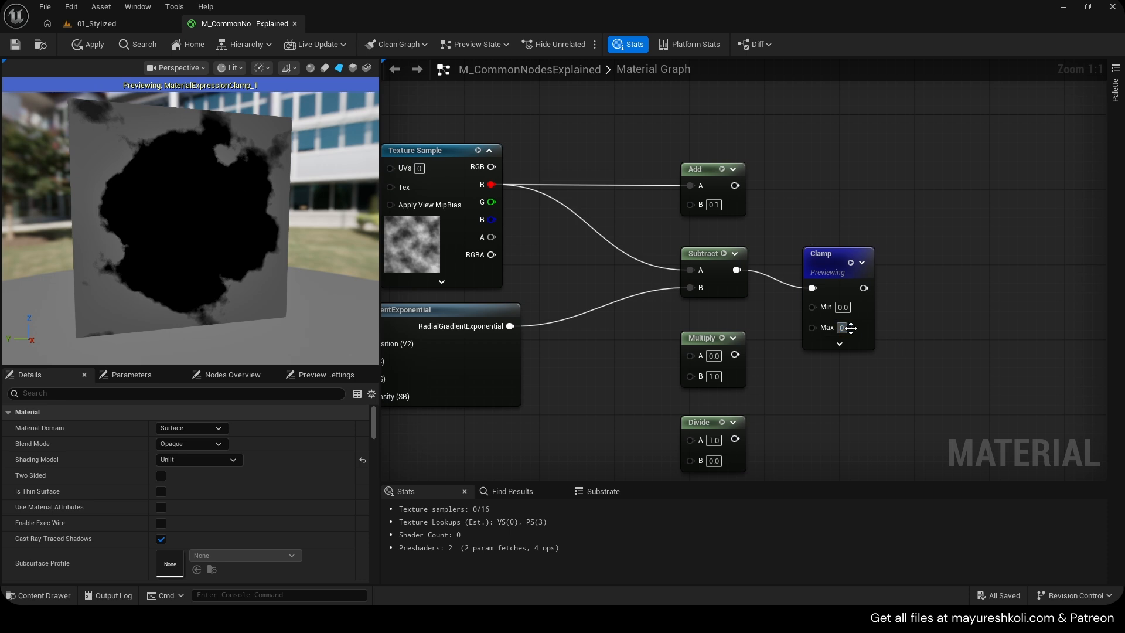
{"action": "key", "text": "Return"}
Try Clamp Min values of 0.5 and 0.1, then set Min to 0.2
{"action": "left_click", "coordinate": [843, 307]}
{"action": "type", "text": "0.5"}
{"action": "left_click", "coordinate": [916, 326]}
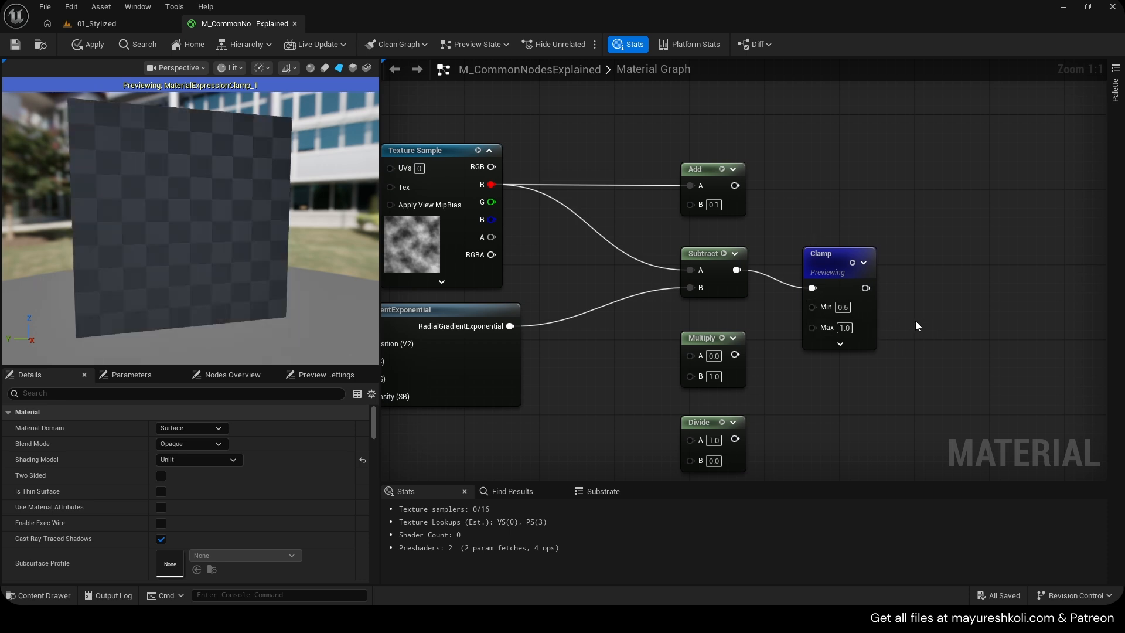
{"action": "left_click", "coordinate": [843, 307]}
{"action": "type", "text": "0.1"}
{"action": "key", "text": "Return"}
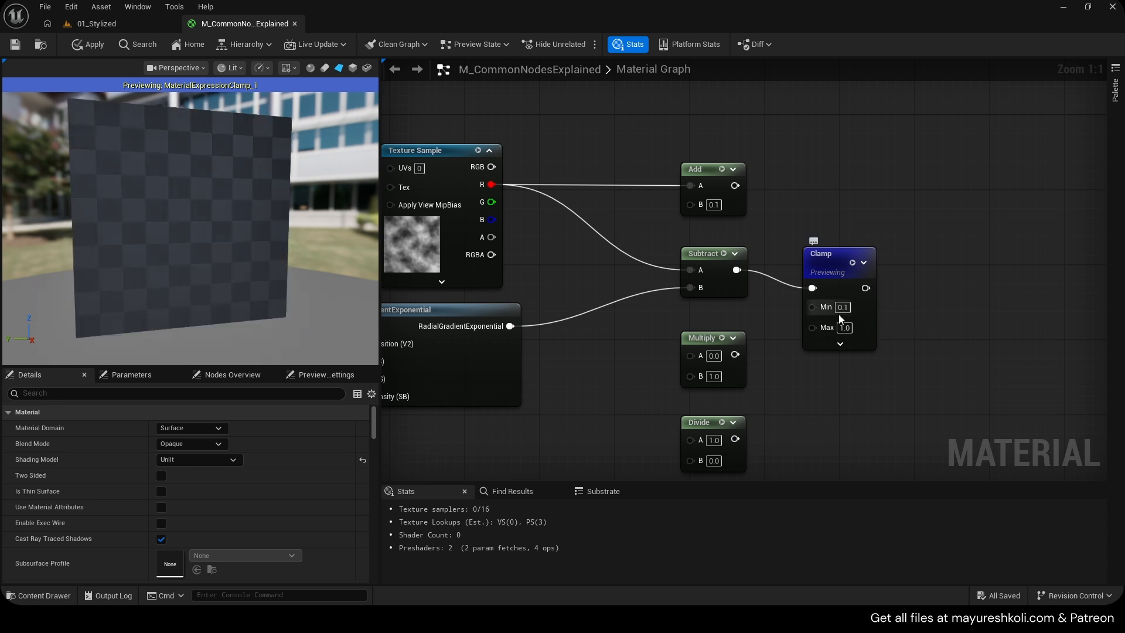
{"action": "left_click", "coordinate": [842, 308]}
{"action": "type", "text": "0.2"}
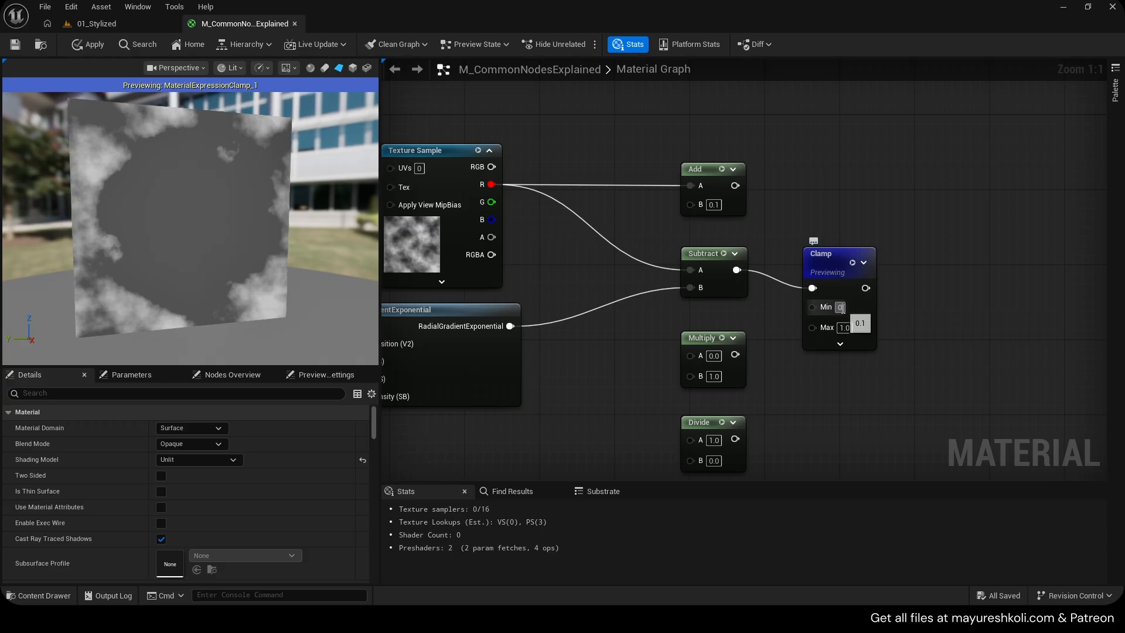
{"action": "key", "text": "Return"}
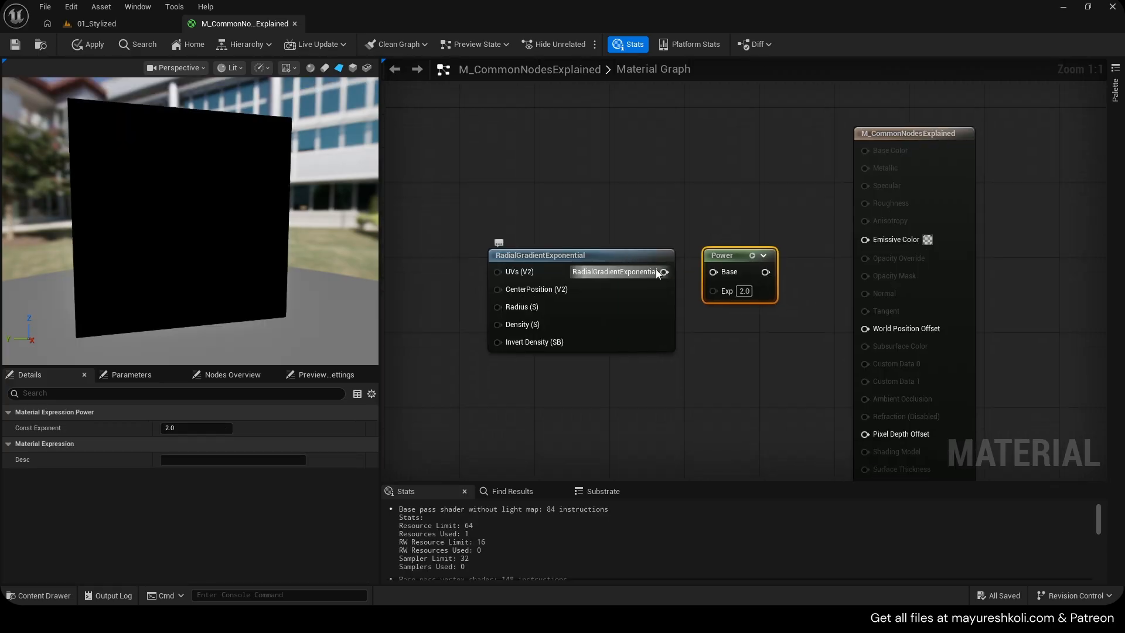
Connect the Power node's output to Emissive Color and try exponents 5 and 1, then set the exponent to 2
{"action": "left_click_drag", "start_coordinate": [765, 272], "coordinate": [895, 237]}
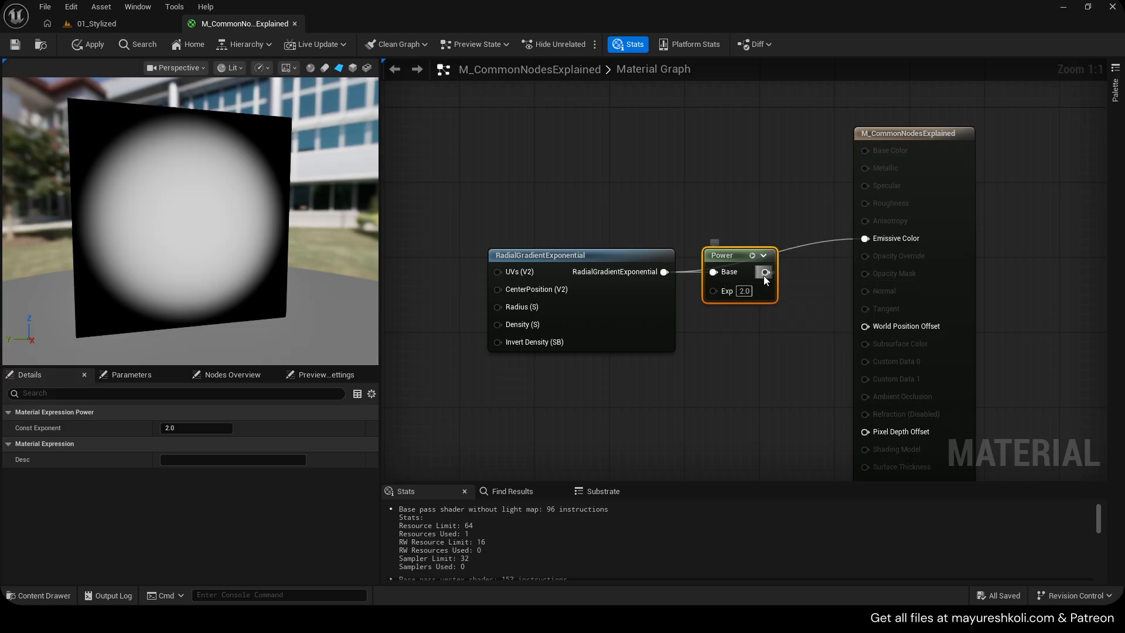
{"action": "left_click_drag", "start_coordinate": [765, 272], "coordinate": [873, 238]}
{"action": "left_click", "coordinate": [744, 291]}
{"action": "type", "text": "5"}
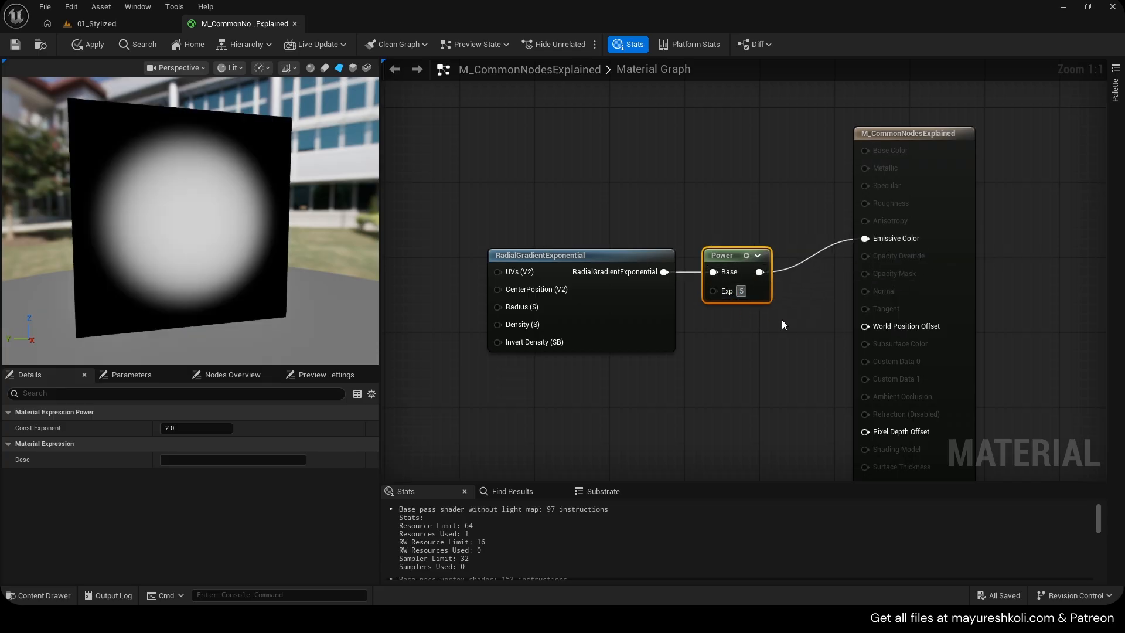
{"action": "key", "text": "Return"}
{"action": "left_click", "coordinate": [744, 291]}
{"action": "type", "text": "1"}
{"action": "key", "text": "Return"}
{"action": "left_click", "coordinate": [744, 291]}
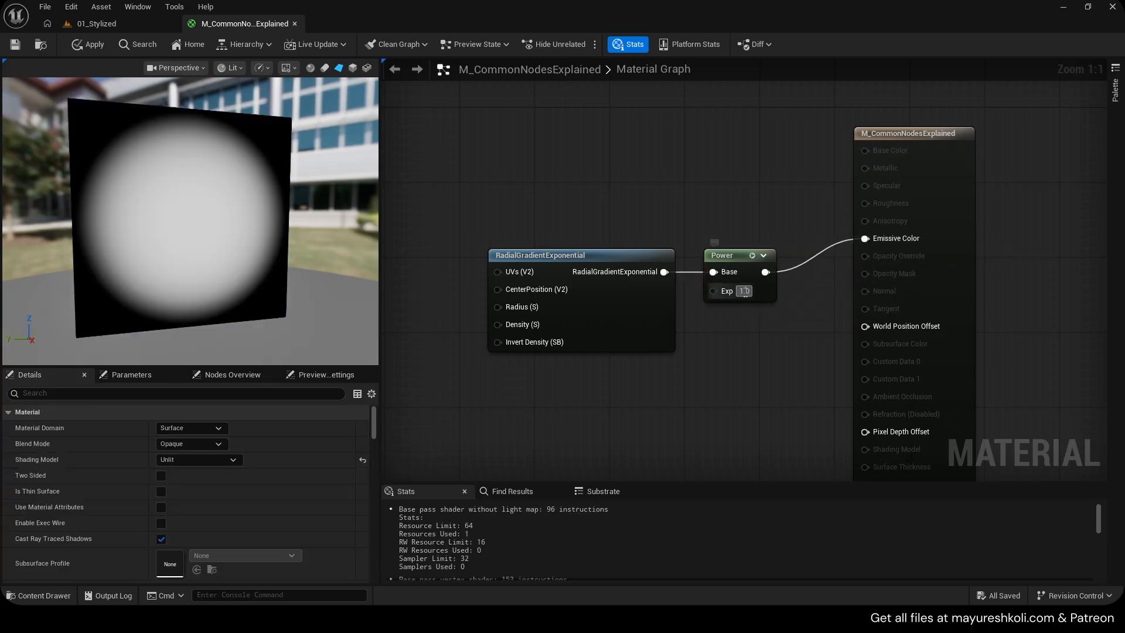
{"action": "type", "text": "2"}
{"action": "key", "text": "Return"}
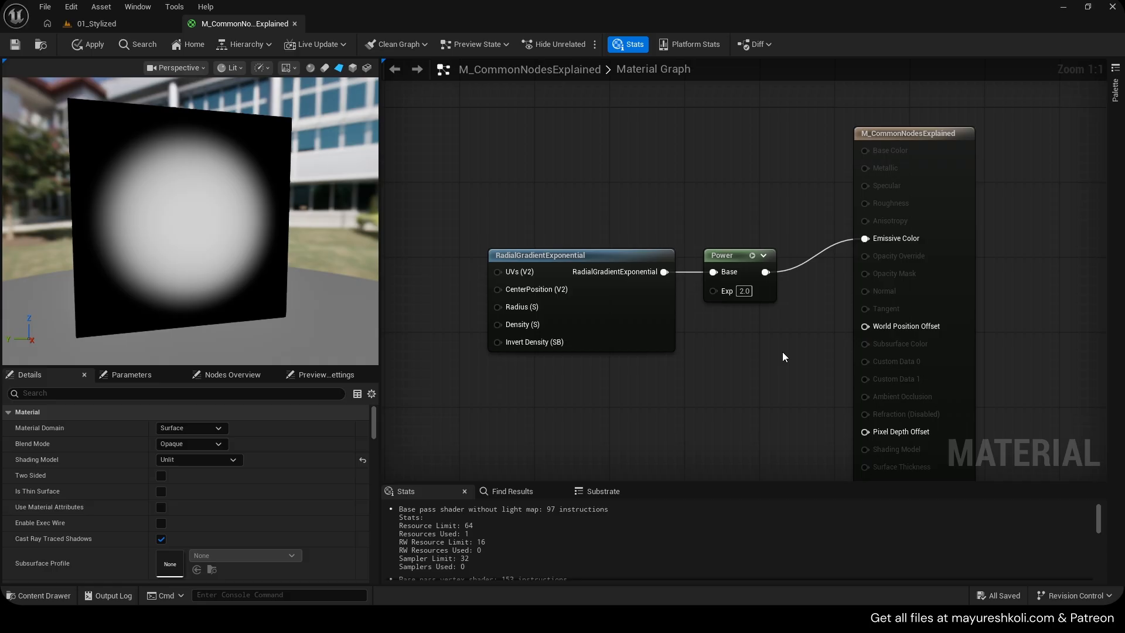
Add a Multiply node fed by the radial gradient, wire it to Emissive Color, and move the Power node up
{"action": "left_click_drag", "start_coordinate": [663, 306], "coordinate": [615, 305]}
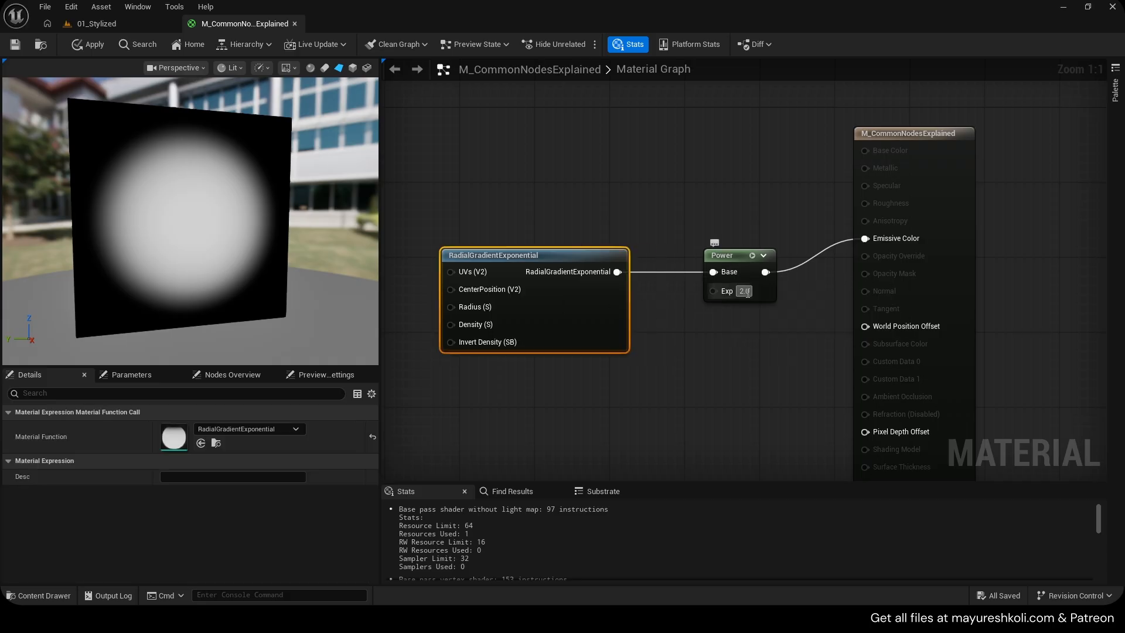
{"action": "left_click", "coordinate": [713, 272], "text": "alt"}
{"action": "left_click", "coordinate": [648, 316]}
{"action": "left_click_drag", "start_coordinate": [621, 275], "coordinate": [865, 239]}
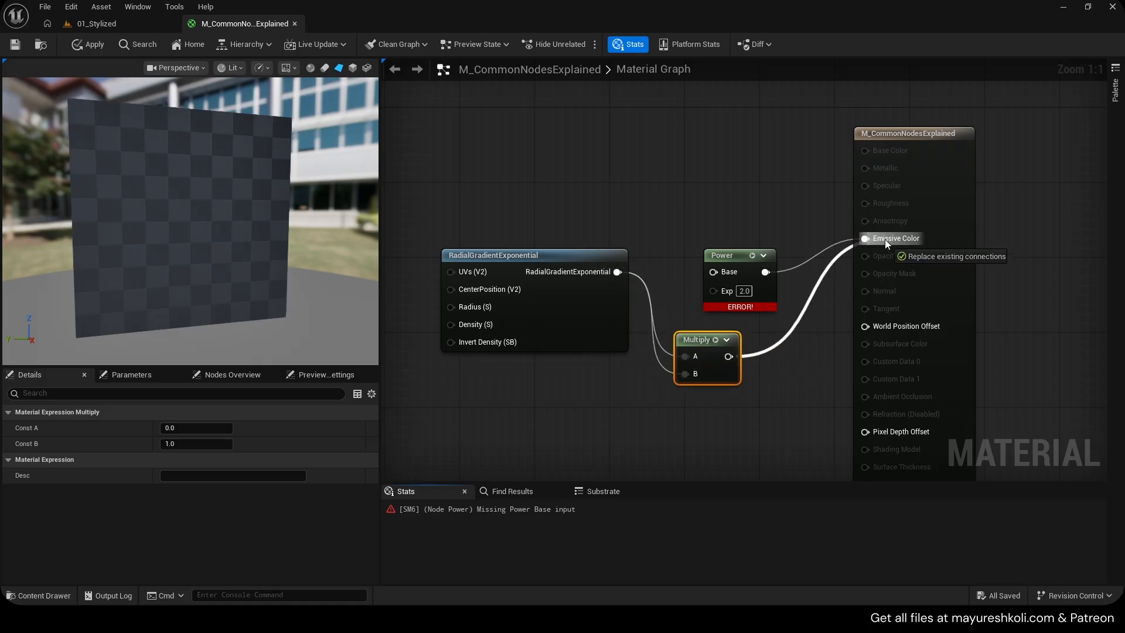
{"action": "left_click_drag", "start_coordinate": [739, 256], "coordinate": [720, 237]}
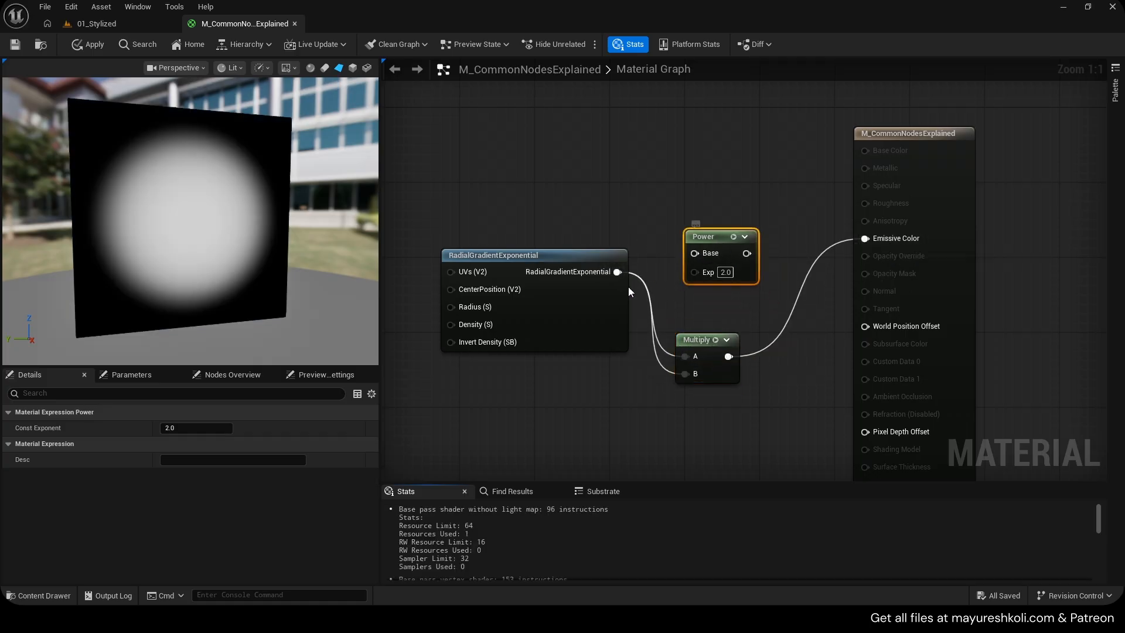
Reconnect the radial gradient into the Power Base, wire Power to Emissive Color, and set the exponent to 3
{"action": "left_click_drag", "start_coordinate": [618, 271], "coordinate": [695, 262]}
{"action": "left_click", "coordinate": [655, 252]}
{"action": "left_click_drag", "start_coordinate": [616, 272], "coordinate": [866, 239]}
{"action": "left_click", "coordinate": [725, 272]}
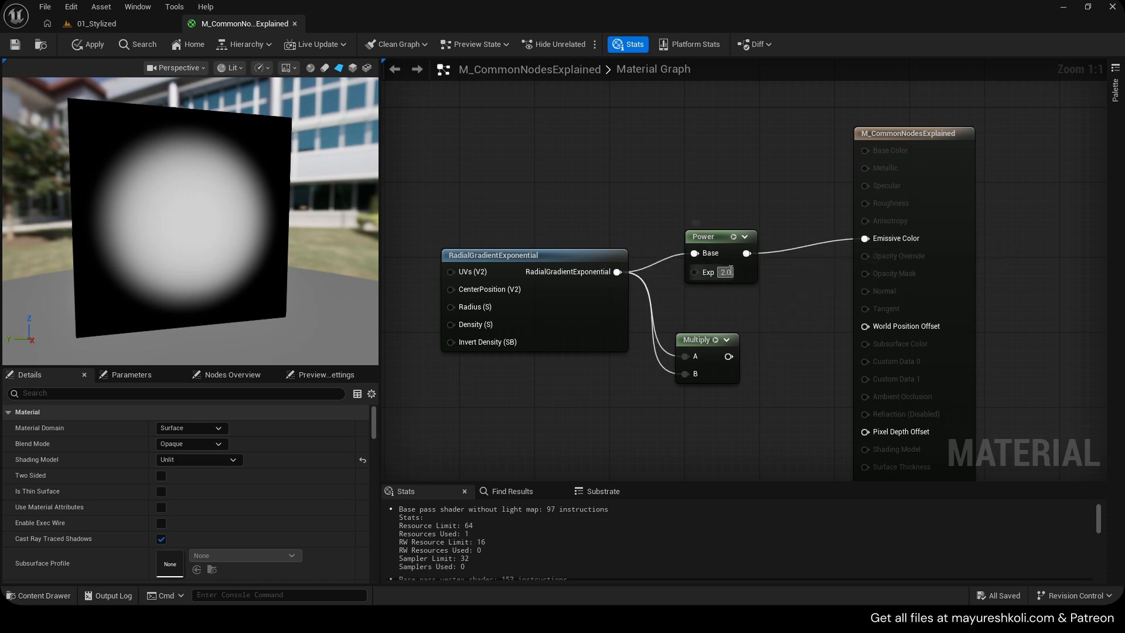
{"action": "type", "text": "3"}
{"action": "key", "text": "Return"}
Chain a second Multiply node after the first, wire it to Emissive Color, then delete it and reposition the first Multiply
{"action": "left_click_drag", "start_coordinate": [703, 347], "coordinate": [617, 272]}
{"action": "key", "text": "m"}
{"action": "left_click", "coordinate": [761, 337]}
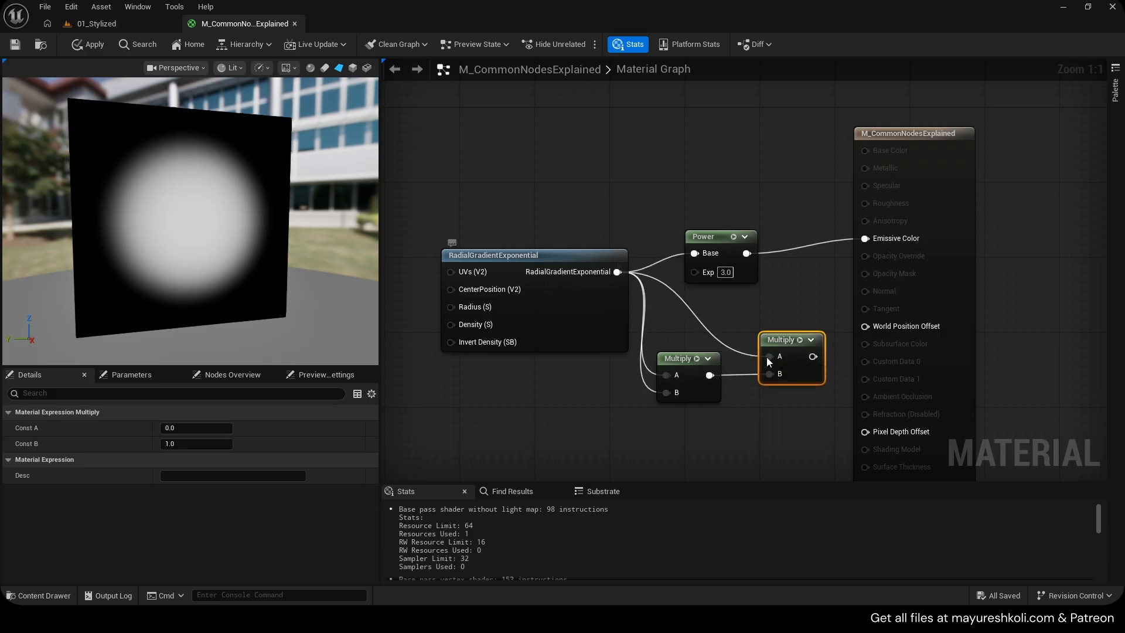
{"action": "left_click_drag", "start_coordinate": [813, 357], "coordinate": [865, 238]}
{"action": "key", "text": "Delete"}
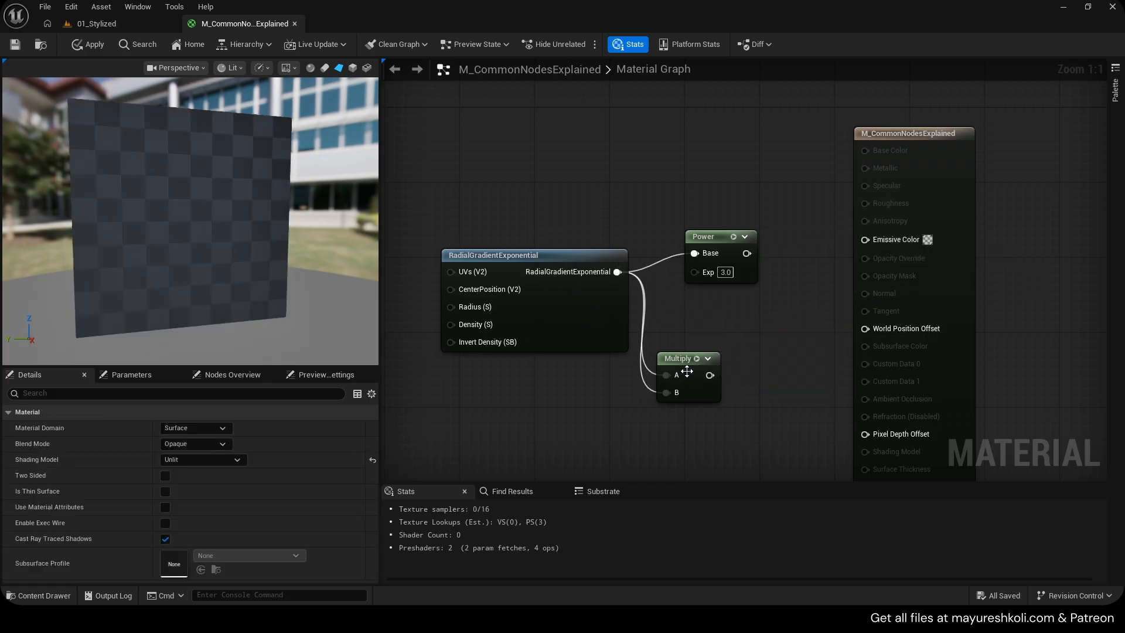
{"action": "left_click_drag", "start_coordinate": [678, 358], "coordinate": [714, 329]}
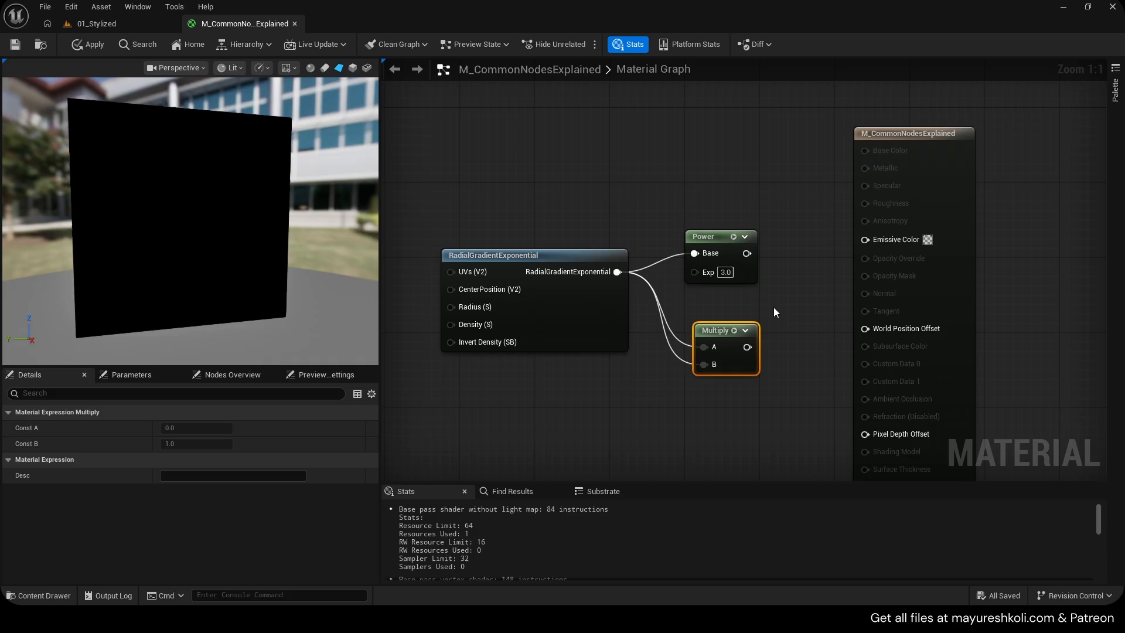
Switch to the Calculator, copy its result, and close it
{"action": "key", "text": "alt+Tab"}
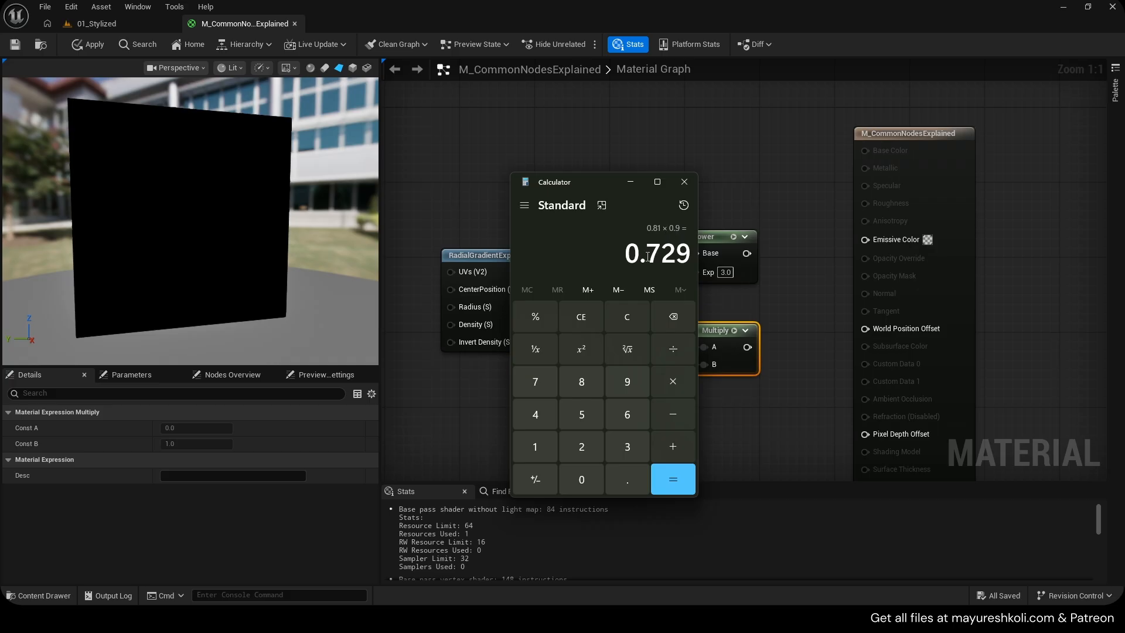
{"action": "key", "text": "ctrl+c"}
{"action": "left_click", "coordinate": [684, 182]}
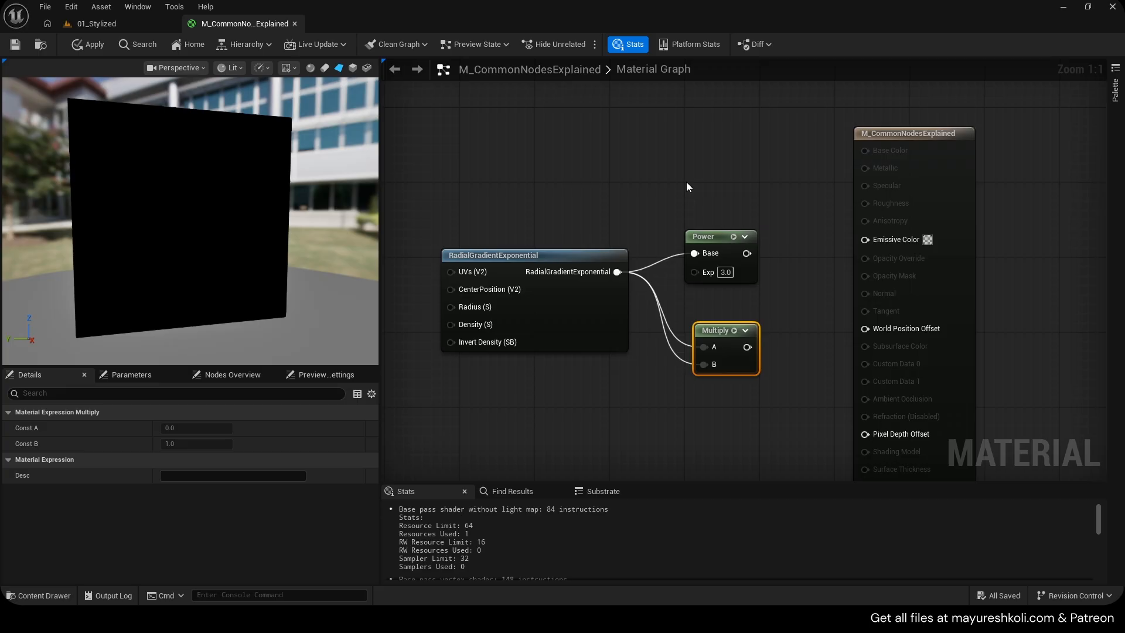
Delete the Multiply node and wire the Power output back to Emissive Color
{"action": "key", "text": "Delete"}
{"action": "left_click_drag", "start_coordinate": [736, 252], "coordinate": [867, 240]}
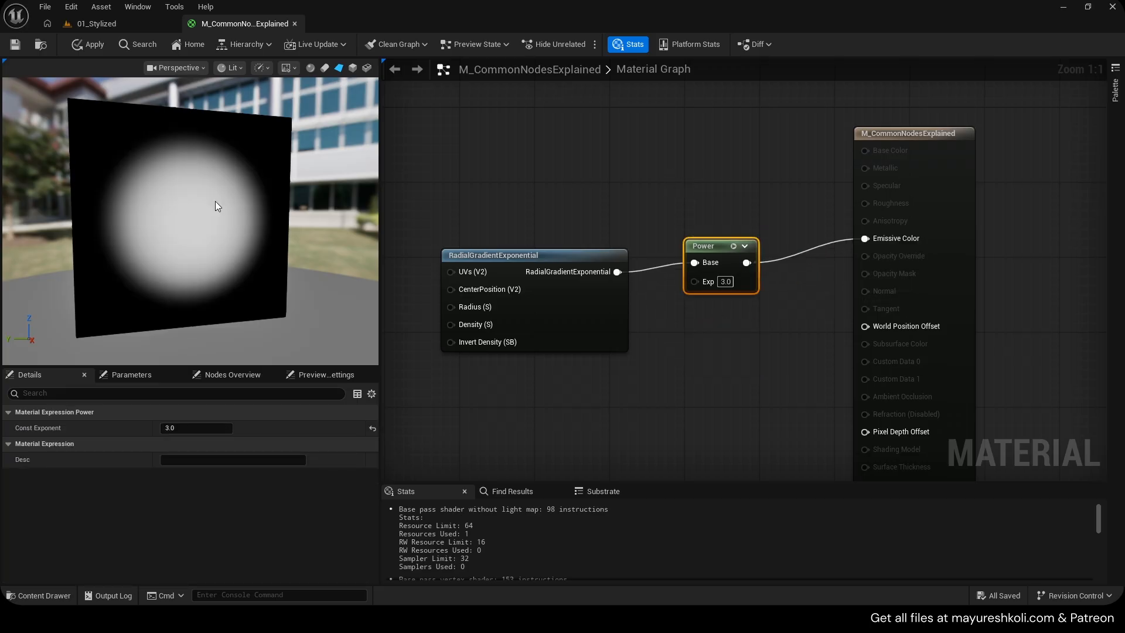
Set the Power exponent to 5 and then to 10
{"action": "type", "text": "5"}
{"action": "left_click", "coordinate": [768, 301]}
{"action": "left_click", "coordinate": [726, 282]}
{"action": "type", "text": "10"}
{"action": "left_click", "coordinate": [757, 313]}
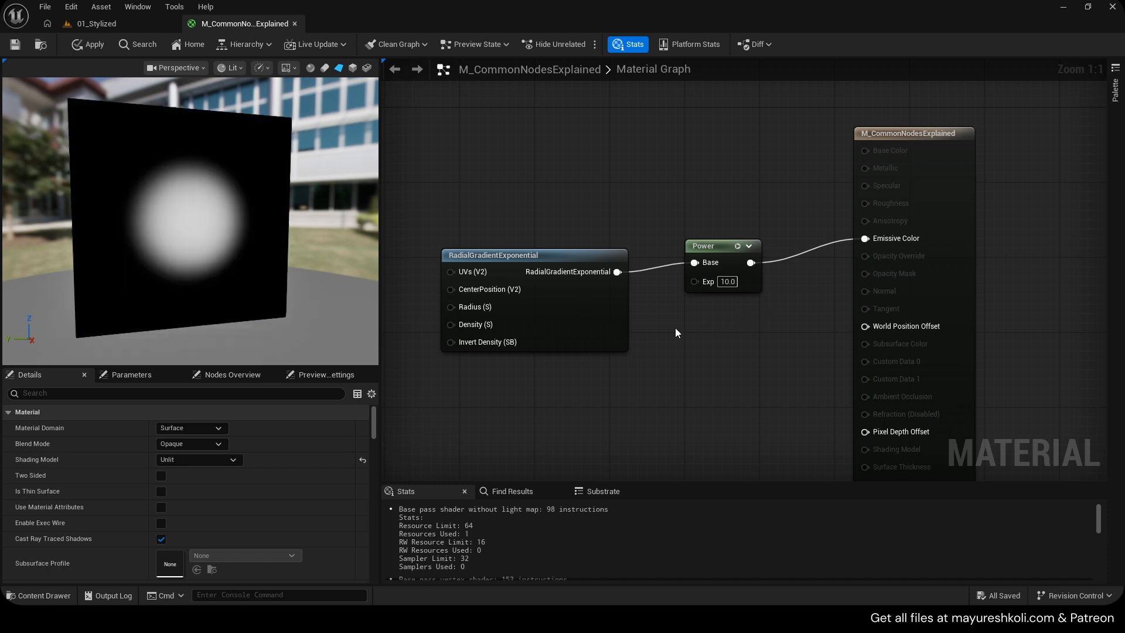
Delete the Power node, reposition the radial gradient node, and save the material
{"action": "left_click", "coordinate": [706, 246]}
{"action": "key", "text": "Delete"}
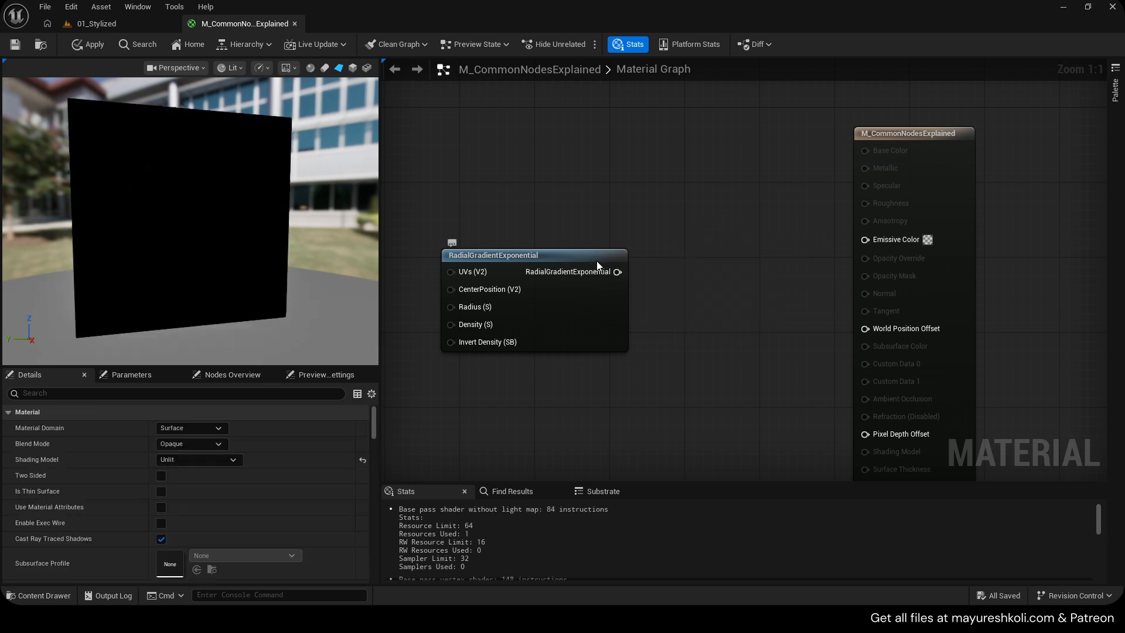
{"action": "left_click_drag", "start_coordinate": [598, 265], "coordinate": [669, 244]}
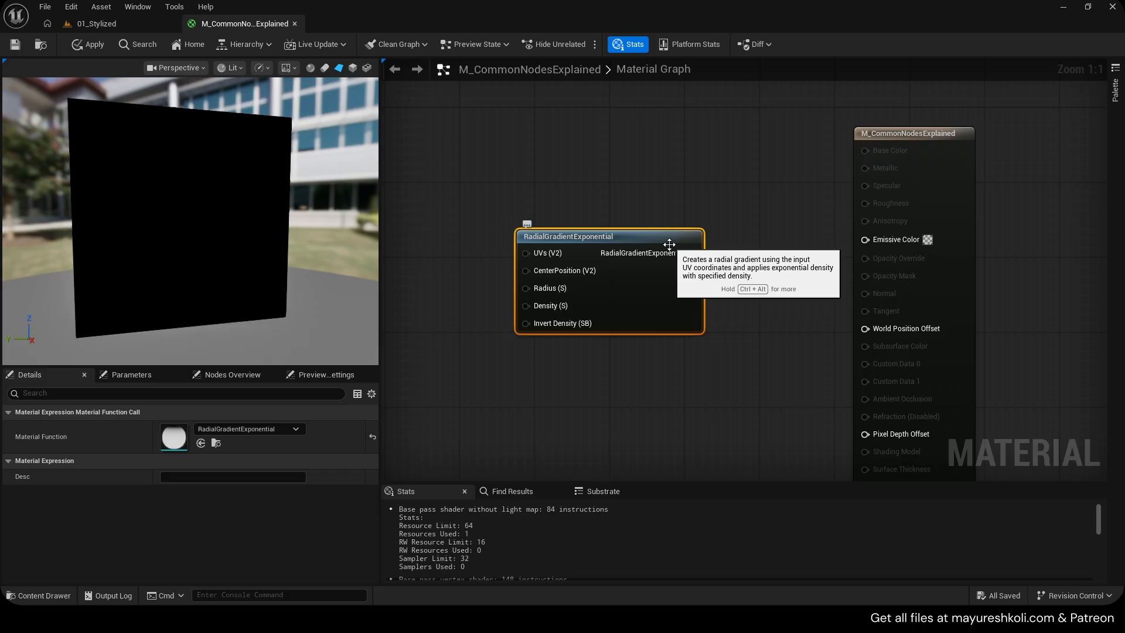
{"action": "scroll", "coordinate": [669, 244], "scroll_direction": "down", "scroll_amount": 1}
{"action": "right_click_drag", "start_coordinate": [620, 221], "coordinate": [673, 223]}
{"action": "scroll", "coordinate": [763, 221], "scroll_direction": "down", "scroll_amount": 2}
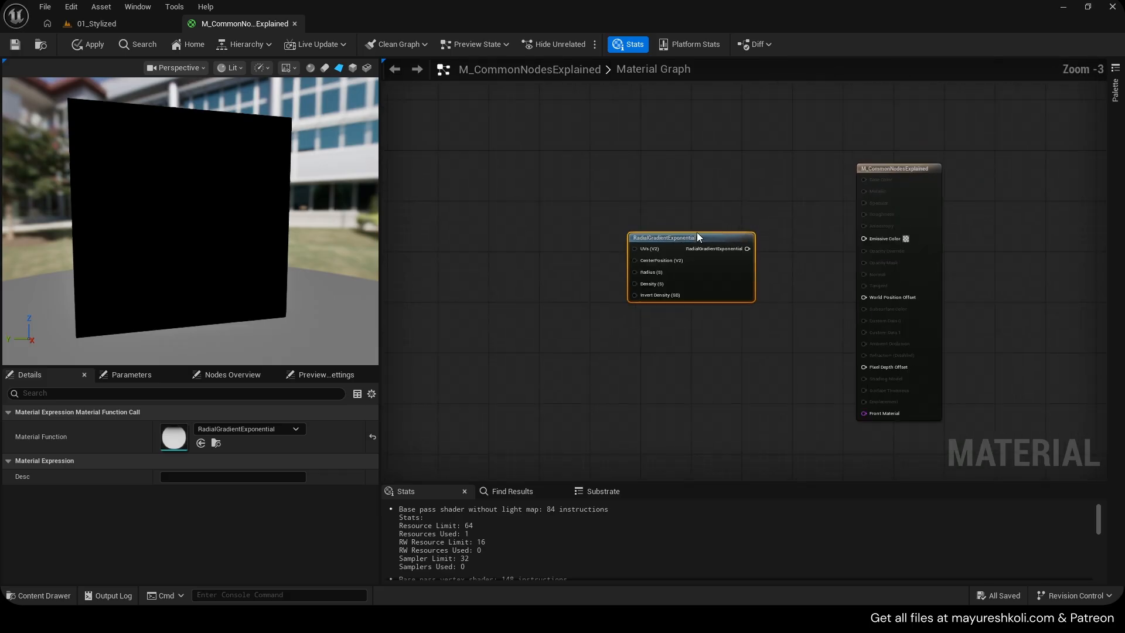
{"action": "scroll", "coordinate": [564, 232], "scroll_direction": "down", "scroll_amount": 3}
{"action": "right_click_drag", "start_coordinate": [541, 239], "coordinate": [891, 263]}
{"action": "key", "text": "ctrl+s"}
Copy the TexCoord node from the Common Nodes section and paste it next to the radial gradient
{"action": "scroll", "coordinate": [459, 247], "scroll_direction": "up", "scroll_amount": 5}
{"action": "left_click", "coordinate": [462, 245]}
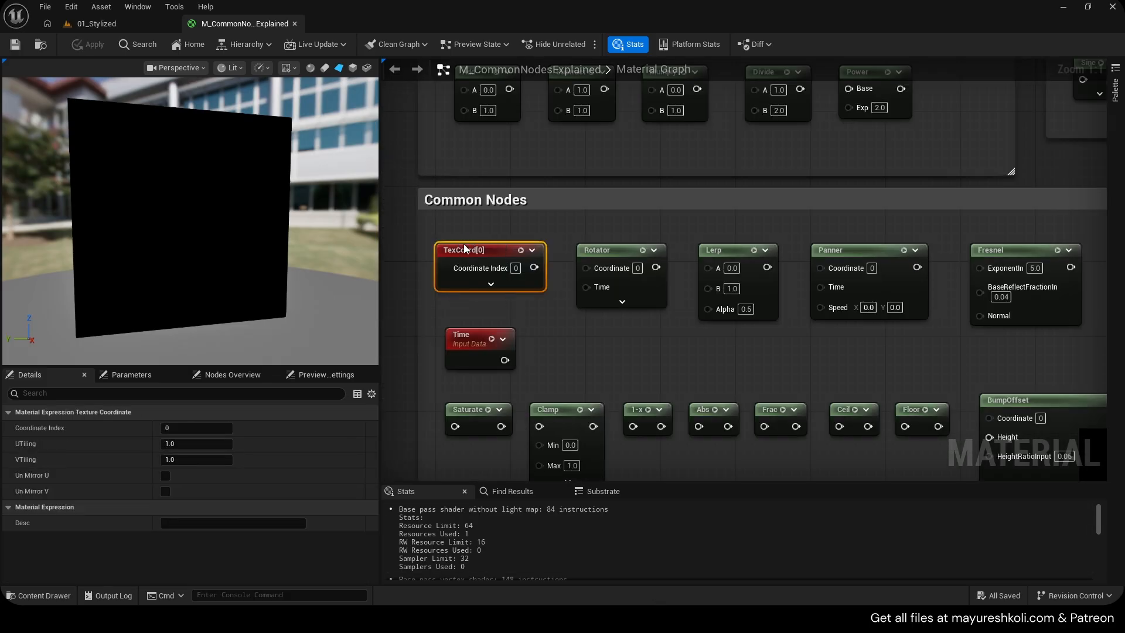
{"action": "scroll", "coordinate": [586, 289], "scroll_direction": "down", "scroll_amount": 3}
{"action": "right_click_drag", "start_coordinate": [627, 289], "coordinate": [701, 304]}
{"action": "scroll", "coordinate": [645, 264], "scroll_direction": "up", "scroll_amount": 3}
{"action": "key", "text": "ctrl+v"}
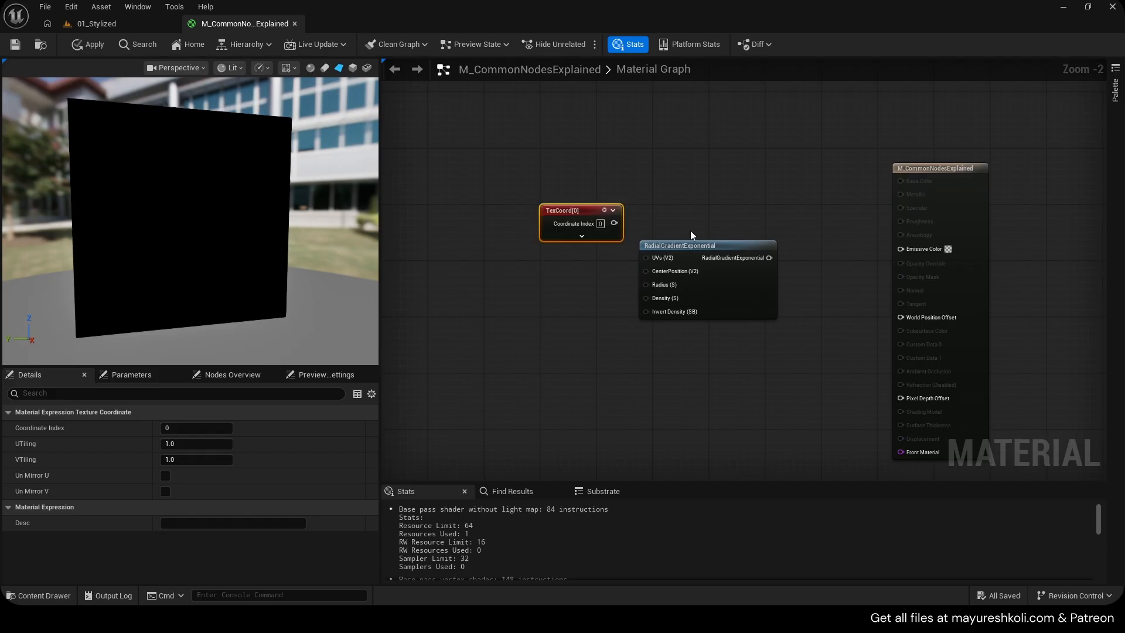
Delete the radial gradient node and add a Texture Sample node to the right of the TexCoord node
{"action": "left_click", "coordinate": [693, 258]}
{"action": "key", "text": "Delete"}
{"action": "scroll", "coordinate": [690, 235], "scroll_direction": "up", "scroll_amount": 2}
{"action": "left_click_drag", "start_coordinate": [553, 198], "coordinate": [553, 215]}
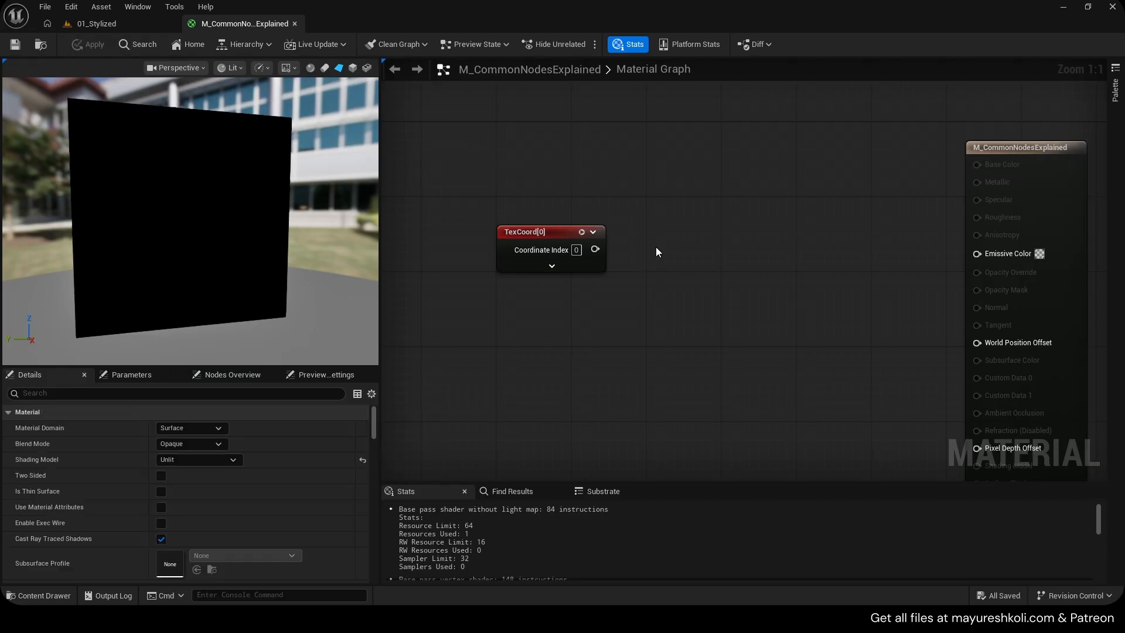
{"action": "left_click", "coordinate": [540, 248]}
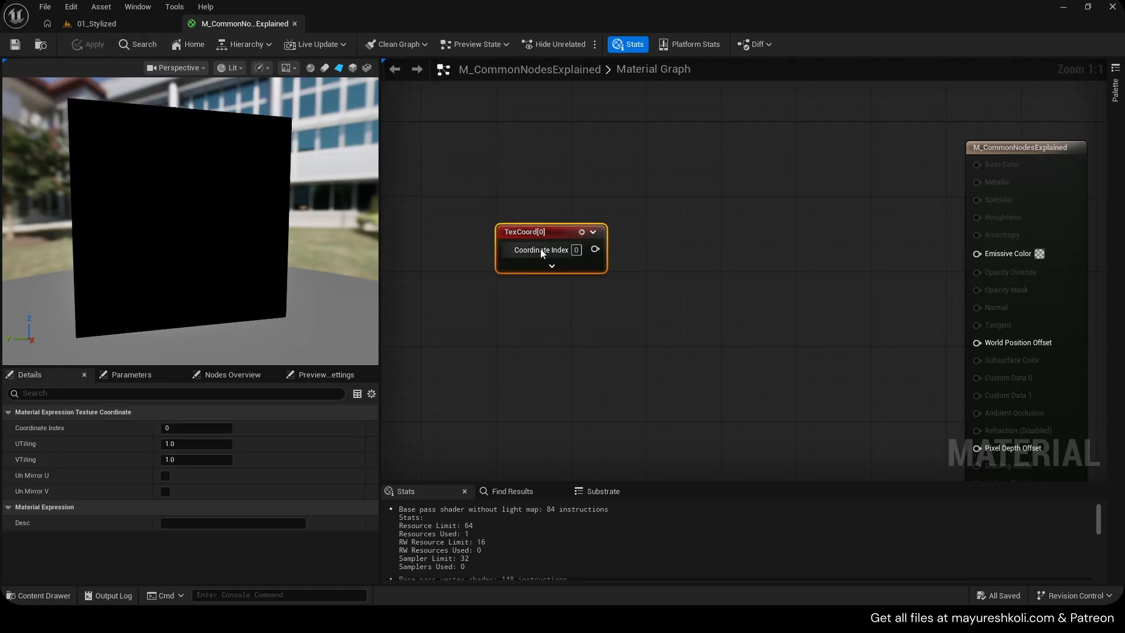
{"action": "left_click", "coordinate": [691, 252]}
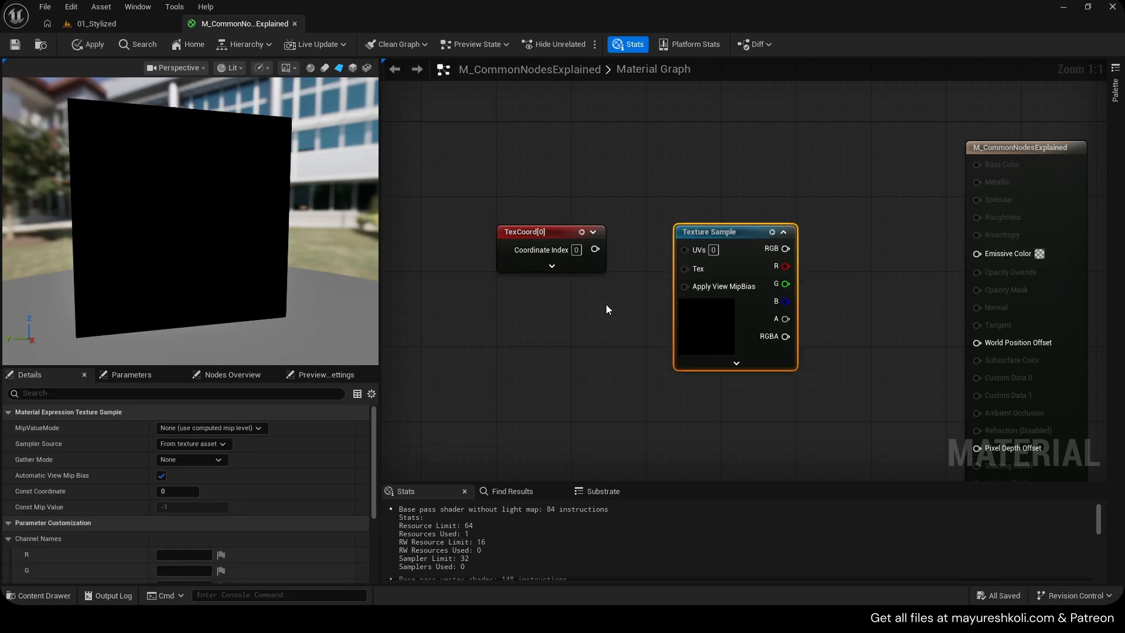
Assign the AICON-Green texture to the Texture Sample node
{"action": "scroll", "coordinate": [240, 527], "scroll_direction": "down", "scroll_amount": 3}
{"action": "left_click", "coordinate": [244, 541]}
{"action": "left_click", "coordinate": [256, 521]}
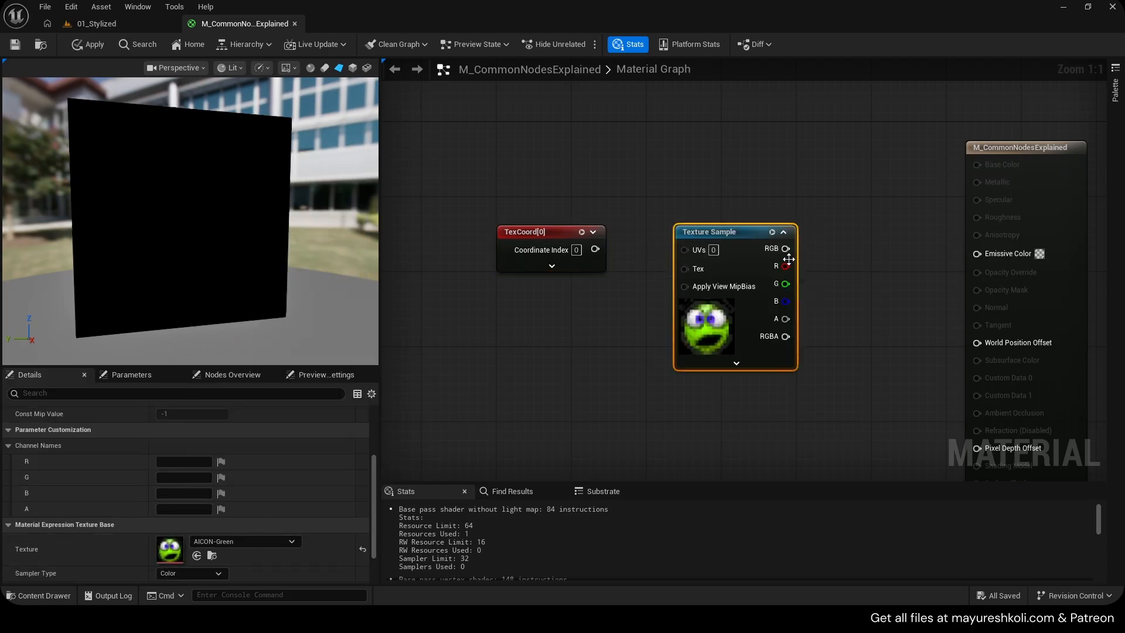
Connect the Texture Sample's RGB to Emissive Color and the TexCoord output to its UVs, then save the material
{"action": "left_click_drag", "start_coordinate": [785, 248], "coordinate": [977, 253]}
{"action": "left_click_drag", "start_coordinate": [595, 249], "coordinate": [683, 252]}
{"action": "left_click", "coordinate": [651, 251]}
{"action": "right_click_drag", "start_coordinate": [543, 301], "coordinate": [556, 311]}
{"action": "key", "text": "ctrl+s"}
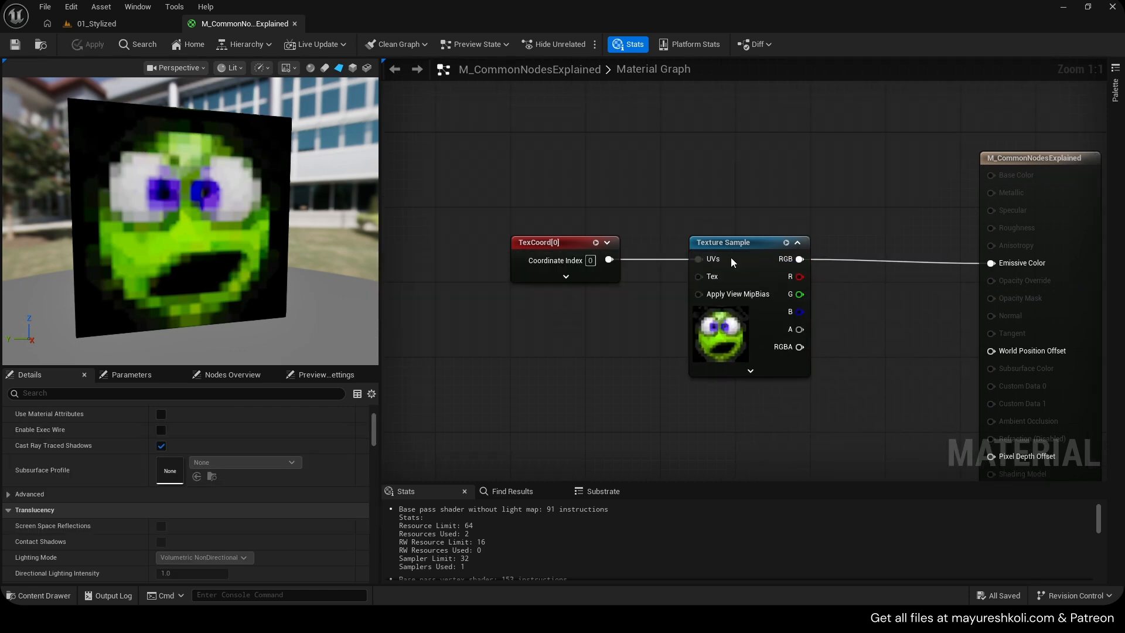
Insert a Multiply node between the TexCoord output and the Texture Sample's UVs input
{"action": "left_click_drag", "start_coordinate": [737, 242], "coordinate": [766, 243]}
{"action": "left_click_drag", "start_coordinate": [565, 245], "coordinate": [638, 270]}
{"action": "key", "text": "m"}
{"action": "left_click", "coordinate": [625, 247]}
{"action": "left_click_drag", "start_coordinate": [640, 252], "coordinate": [743, 258]}
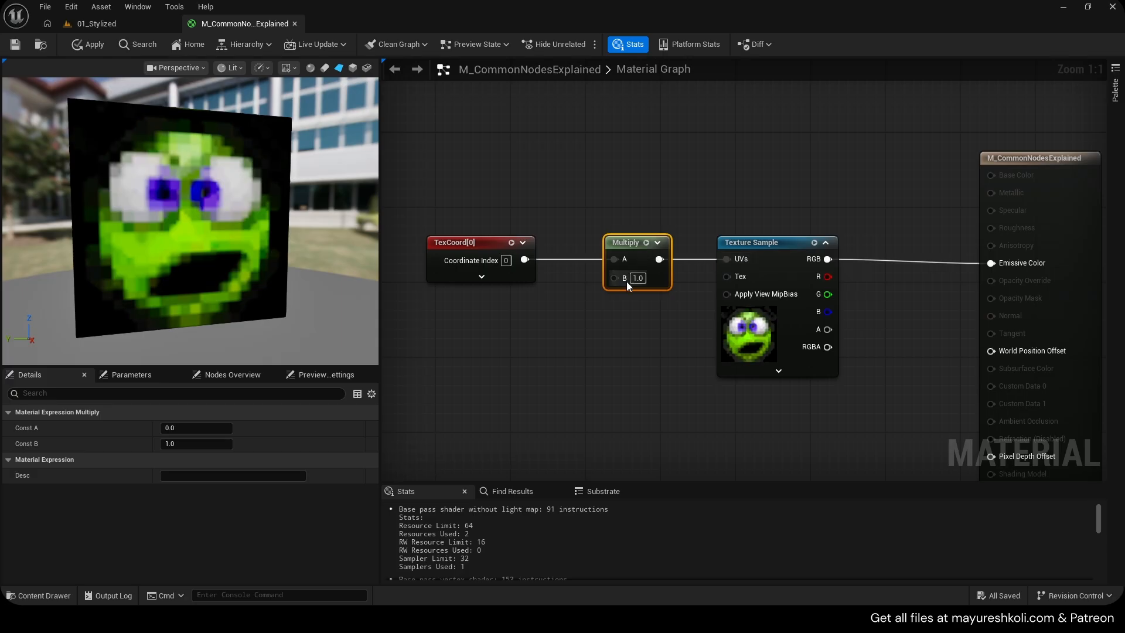
Set the Multiply node's B value to 5, then to 2
{"action": "left_click", "coordinate": [638, 279]}
{"action": "type", "text": "5"}
{"action": "left_click", "coordinate": [645, 301]}
{"action": "left_click", "coordinate": [638, 279]}
{"action": "type", "text": "2"}
{"action": "left_click", "coordinate": [647, 306]}
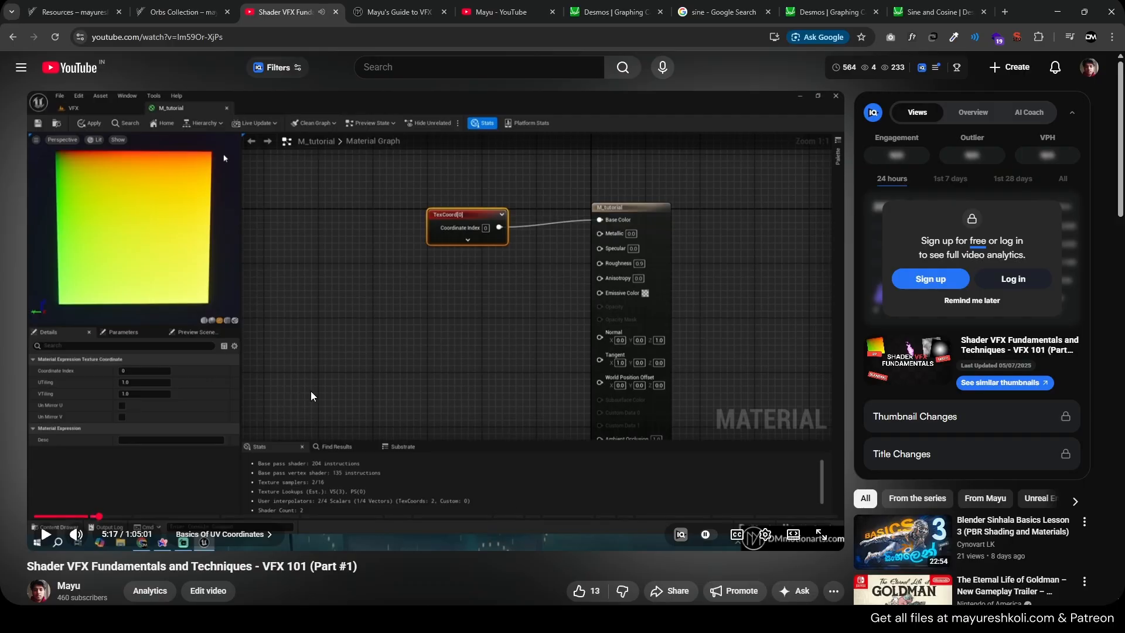
Scrub through the VFX 101 video on YouTube to review its UV coordinates and tiling sections
{"action": "scroll", "coordinate": [311, 394], "scroll_direction": "down", "scroll_amount": 1}
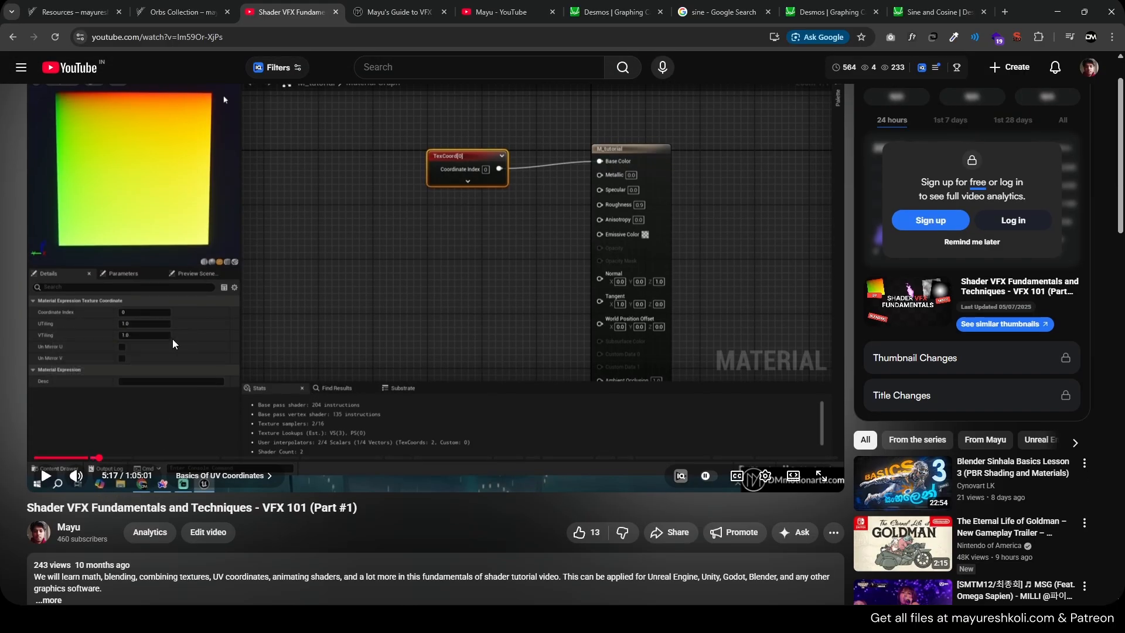
{"action": "left_click", "coordinate": [149, 457]}
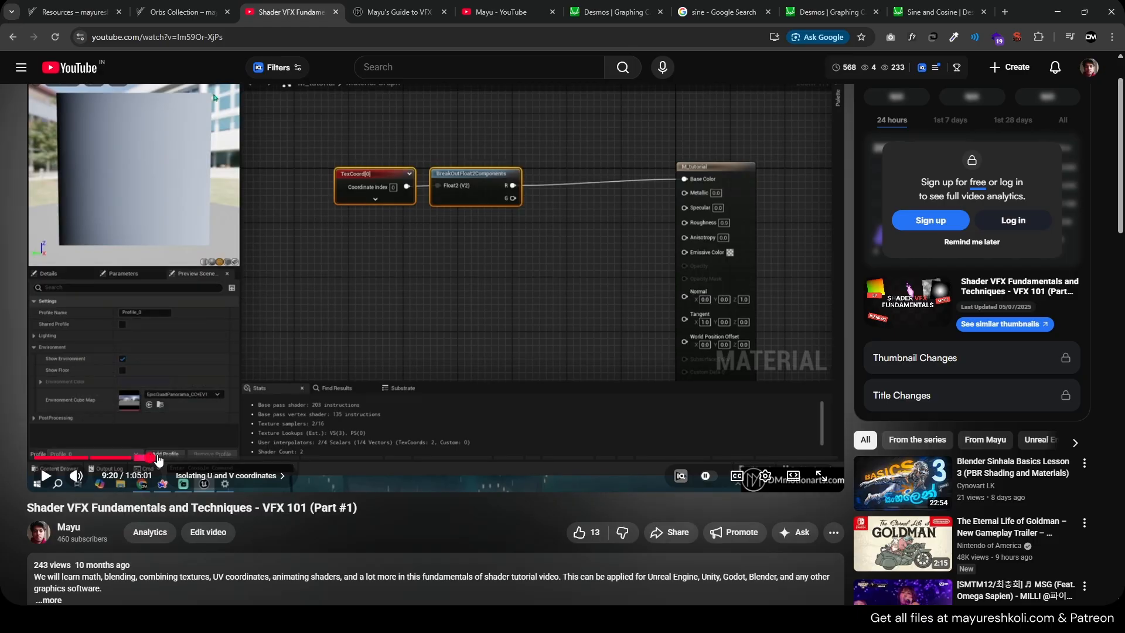
{"action": "left_click_drag", "start_coordinate": [168, 461], "coordinate": [164, 459]}
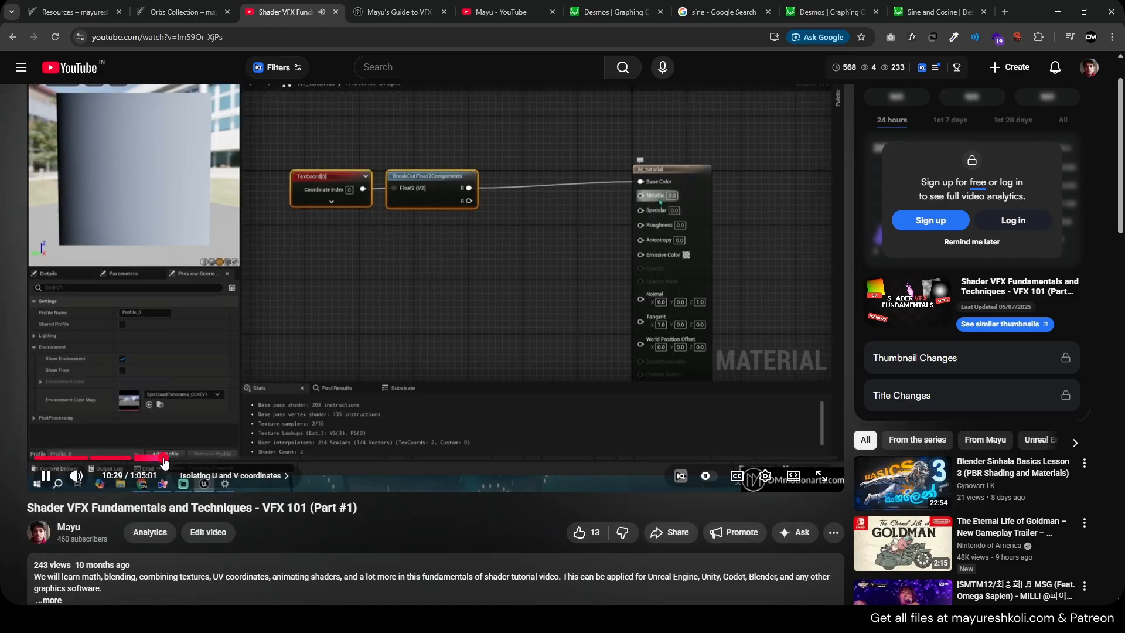
{"action": "scroll", "coordinate": [171, 453], "scroll_direction": "up", "scroll_amount": 1}
{"action": "left_click", "coordinate": [197, 515]}
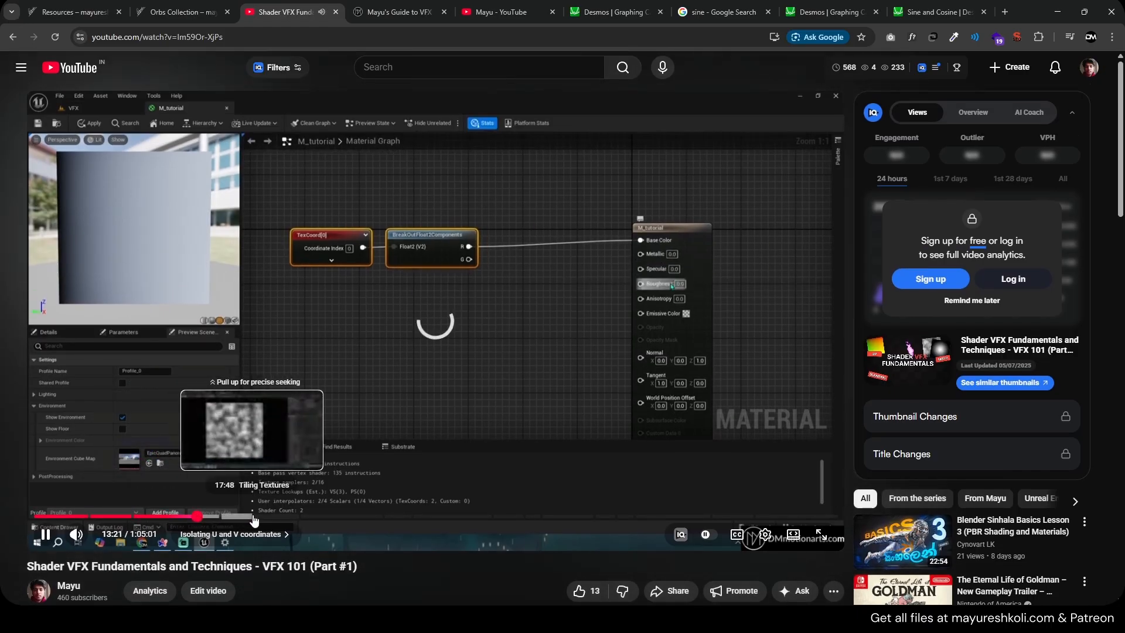
{"action": "left_click", "coordinate": [126, 516]}
{"action": "left_click", "coordinate": [236, 461]}
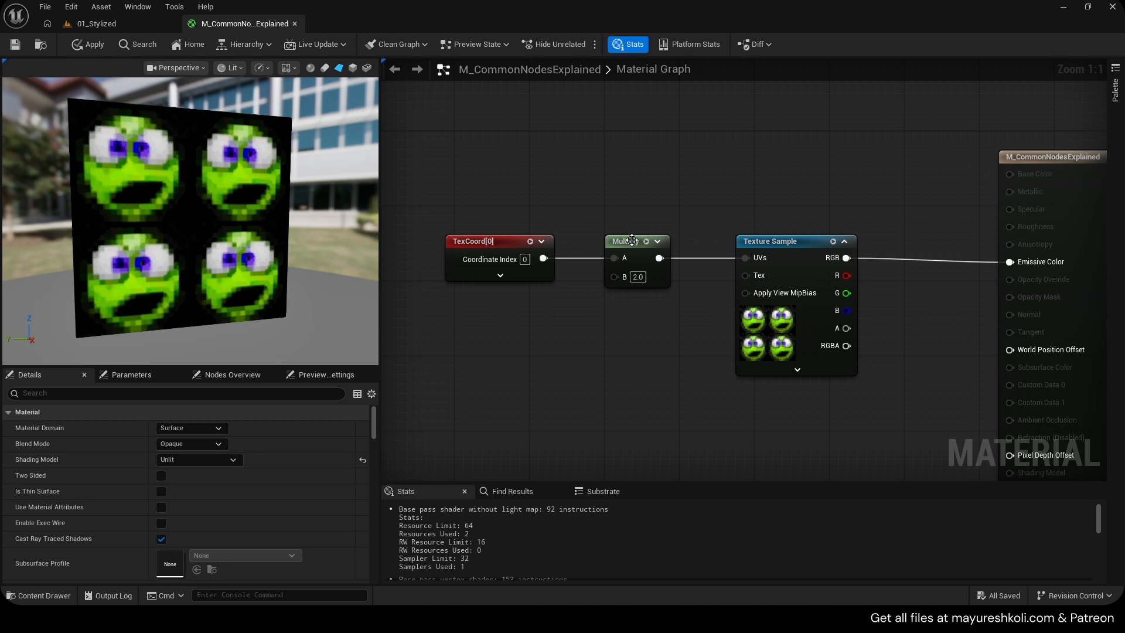
{"action": "left_click_drag", "start_coordinate": [631, 240], "coordinate": [650, 240]}
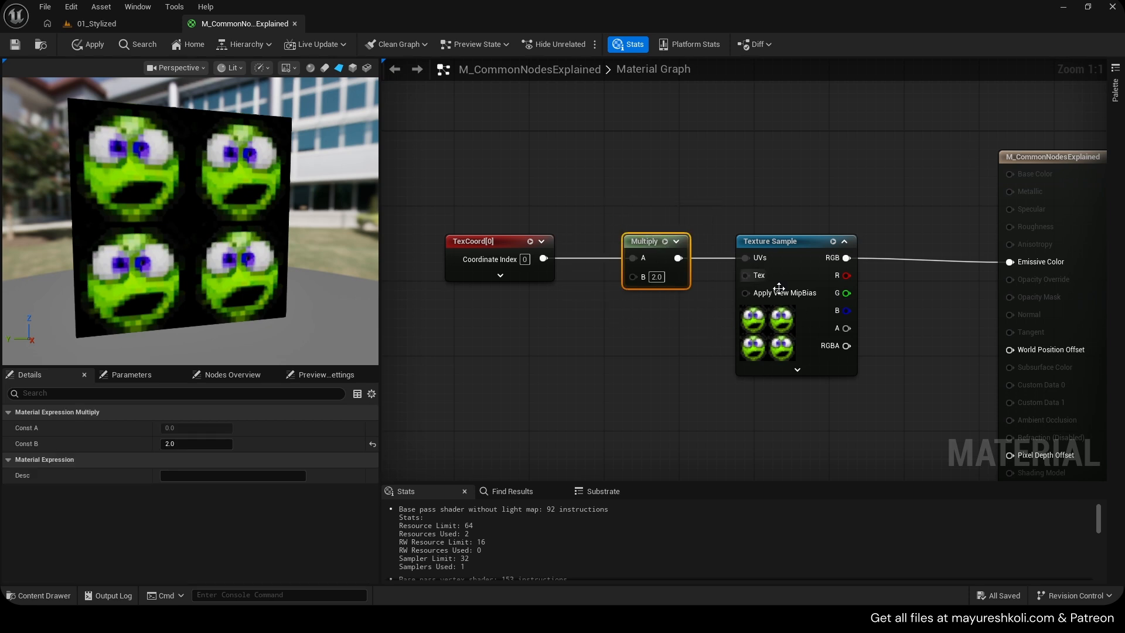
Add a Constant2Vector node and connect it to the Multiply node's B input
{"action": "right_click_drag", "start_coordinate": [673, 325], "coordinate": [646, 317]}
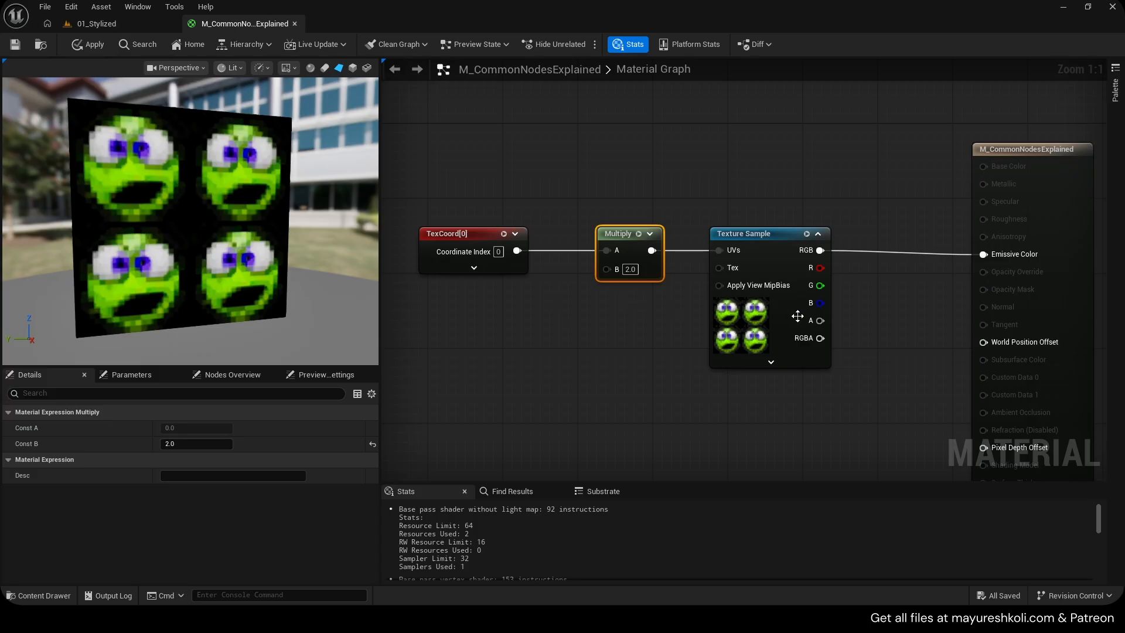
{"action": "right_click_drag", "start_coordinate": [533, 308], "coordinate": [662, 314]}
{"action": "key", "text": "2"}
{"action": "left_click", "coordinate": [620, 295]}
{"action": "left_click_drag", "start_coordinate": [632, 304], "coordinate": [750, 242]}
{"action": "left_click_drag", "start_coordinate": [618, 319], "coordinate": [654, 301]}
{"action": "left_click", "coordinate": [660, 300]}
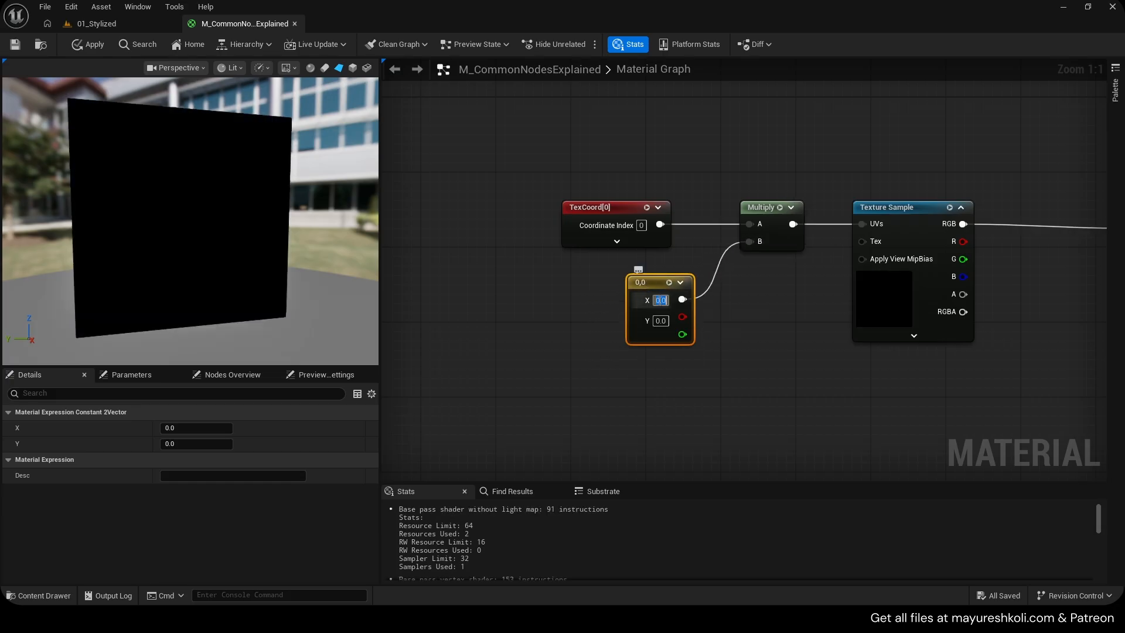
Set the 2-vector's X and Y values to 1
{"action": "type", "text": "1"}
{"action": "left_click", "coordinate": [660, 322]}
{"action": "type", "text": "1"}
{"action": "left_click", "coordinate": [771, 332]}
{"action": "right_click_drag", "start_coordinate": [755, 314], "coordinate": [682, 328]}
{"action": "left_click", "coordinate": [620, 344]}
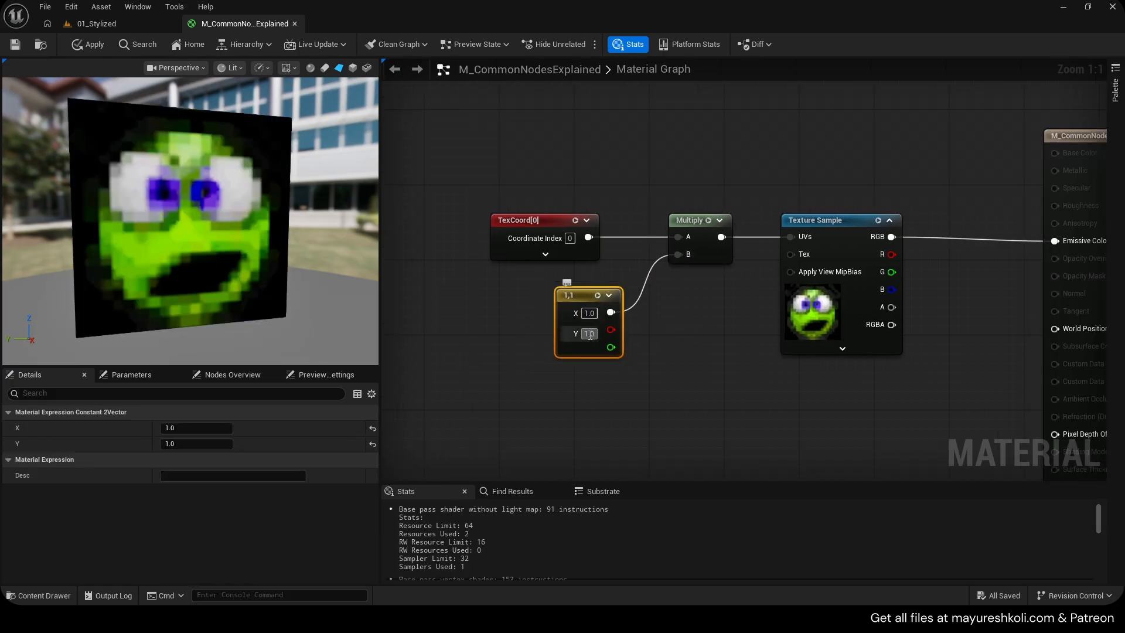
Set the 2-vector's Y value to 2
{"action": "left_click", "coordinate": [589, 334]}
{"action": "type", "text": "2"}
{"action": "left_click", "coordinate": [686, 326]}
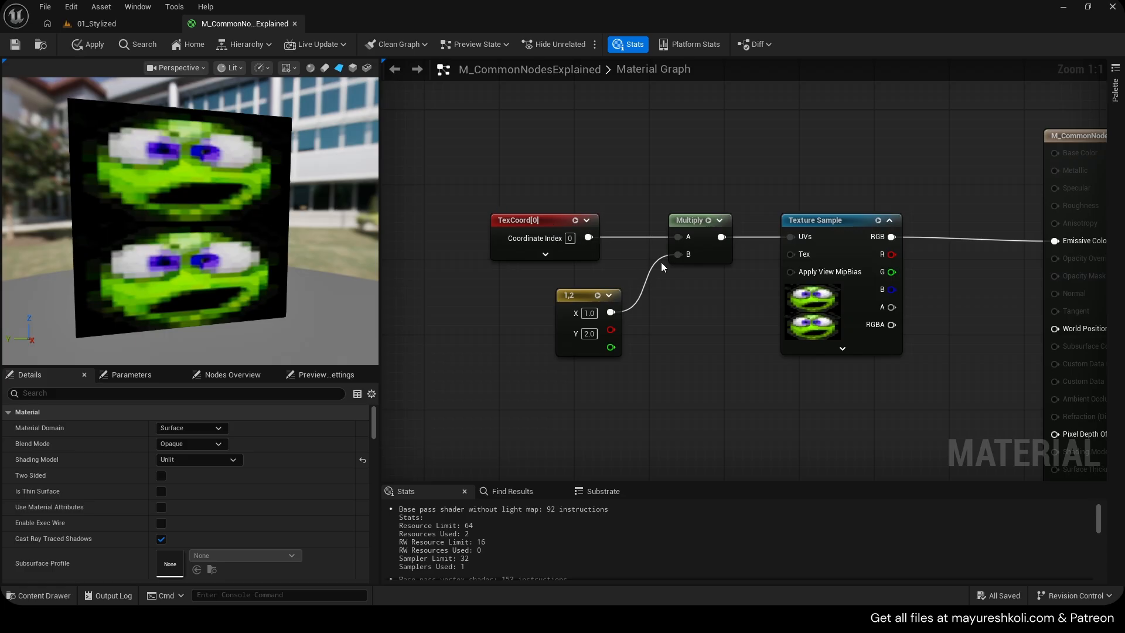
Inspect the TexCoord node's tiling settings and set the 2-vector's Y value to 3, then 4
{"action": "left_click", "coordinate": [543, 221]}
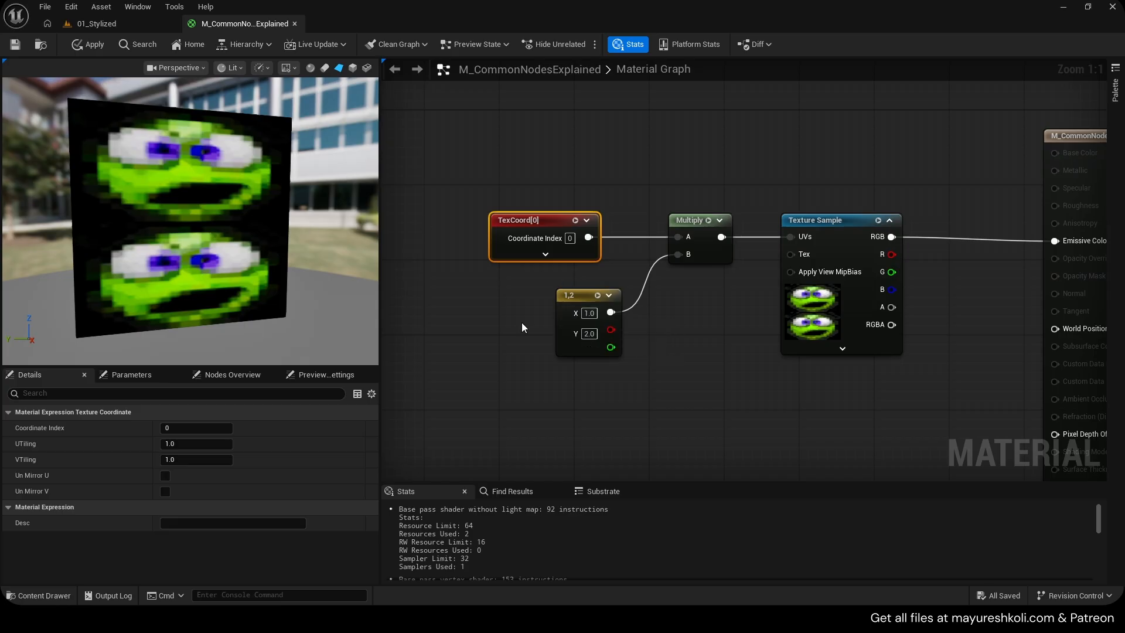
{"action": "left_click", "coordinate": [591, 334]}
{"action": "type", "text": "3"}
{"action": "left_click", "coordinate": [625, 342]}
{"action": "left_click", "coordinate": [590, 334]}
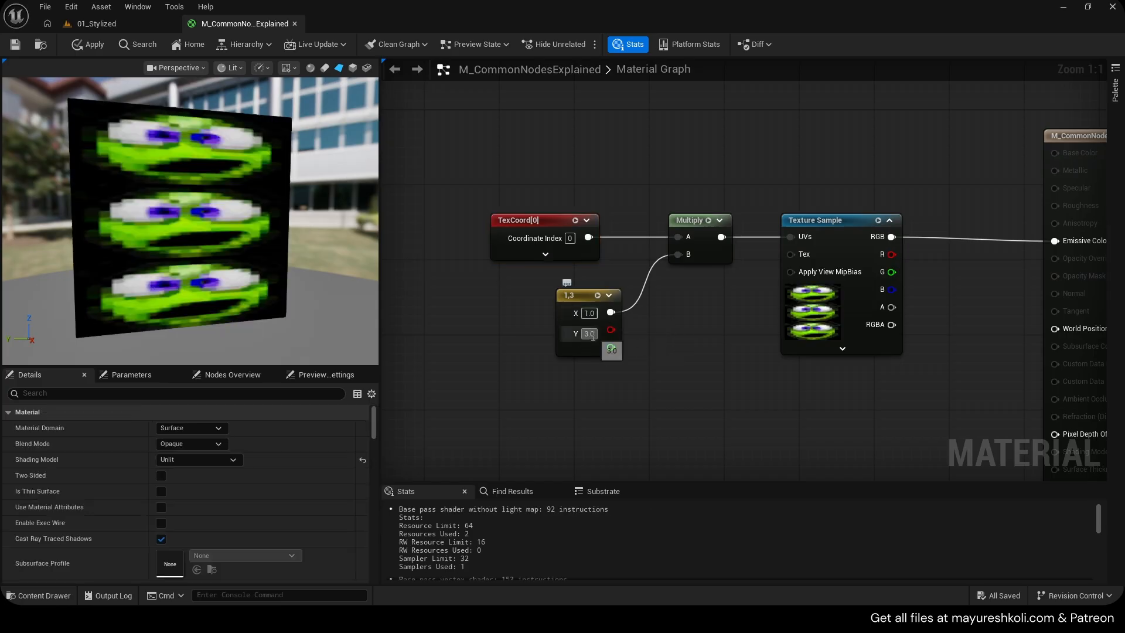
{"action": "type", "text": "4"}
{"action": "left_click", "coordinate": [707, 344]}
Set the 2-vector's Y back to 1 and its X to 5, then 2, and nudge the node
{"action": "left_click", "coordinate": [590, 334]}
{"action": "type", "text": "1"}
{"action": "left_click", "coordinate": [665, 337]}
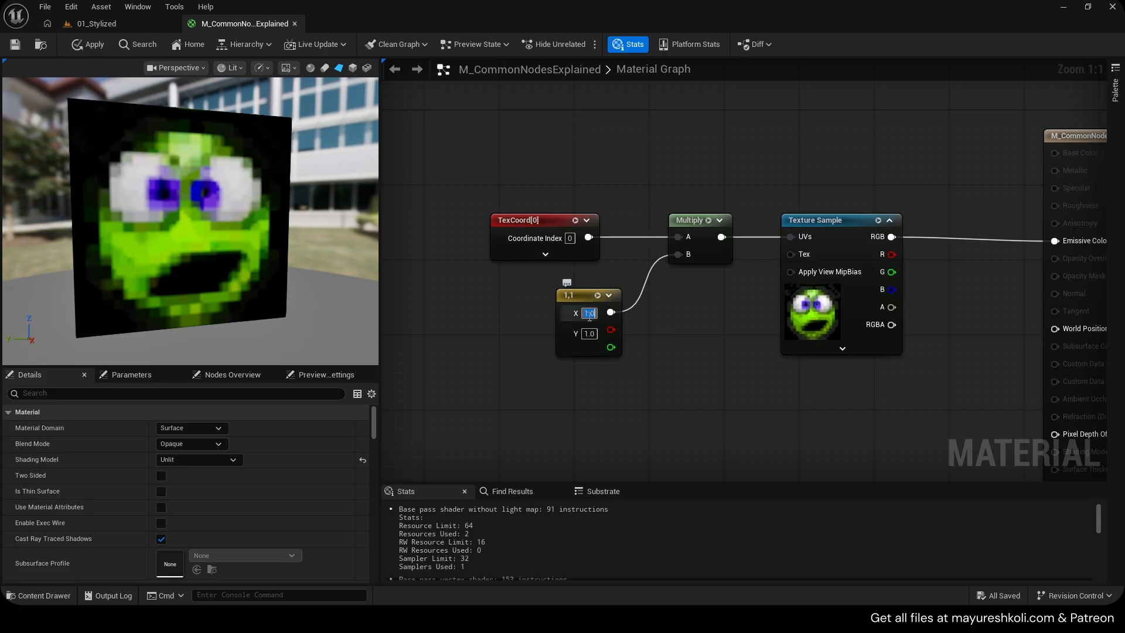
{"action": "type", "text": "5"}
{"action": "left_click", "coordinate": [679, 317]}
{"action": "type", "text": "2"}
{"action": "left_click", "coordinate": [654, 322]}
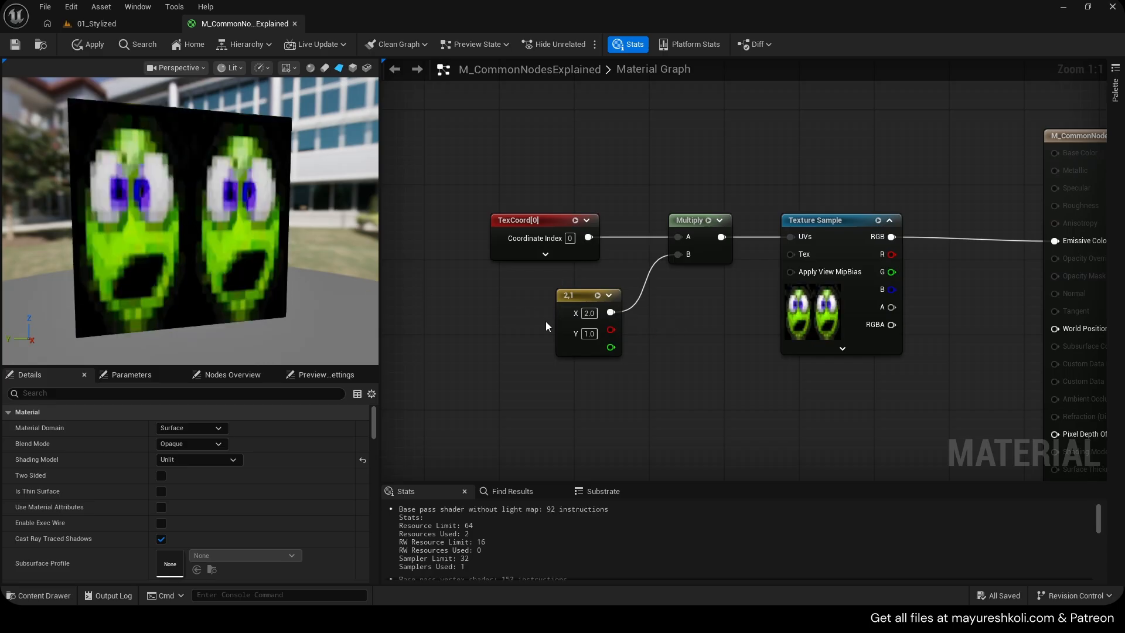
{"action": "left_click_drag", "start_coordinate": [519, 290], "coordinate": [633, 374]}
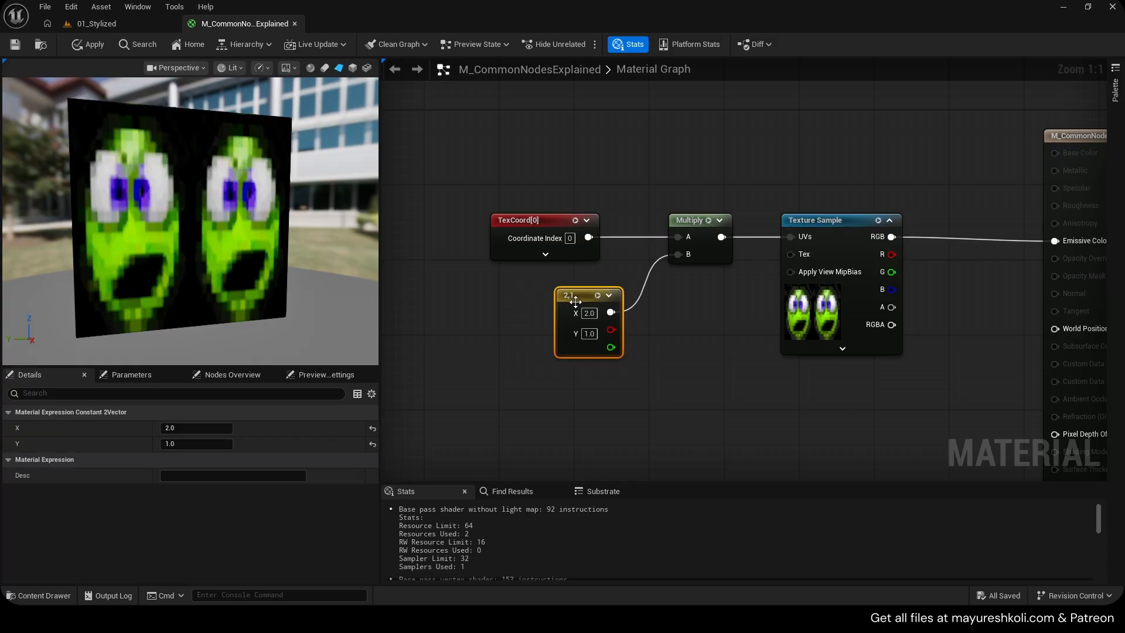
{"action": "left_click_drag", "start_coordinate": [585, 296], "coordinate": [566, 315]}
{"action": "scroll", "coordinate": [581, 193], "scroll_direction": "down", "scroll_amount": 4}
{"action": "right_click_drag", "start_coordinate": [580, 193], "coordinate": [639, 336]}
{"action": "right_click_drag", "start_coordinate": [639, 335], "coordinate": [747, 390]}
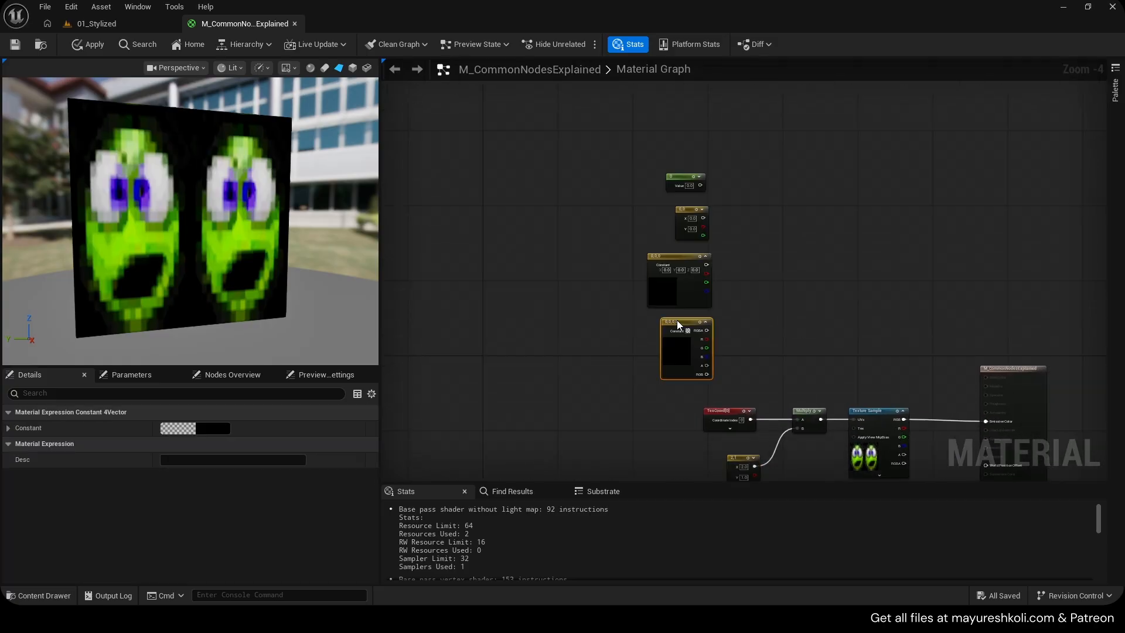
{"action": "scroll", "coordinate": [733, 255], "scroll_direction": "up", "scroll_amount": 3}
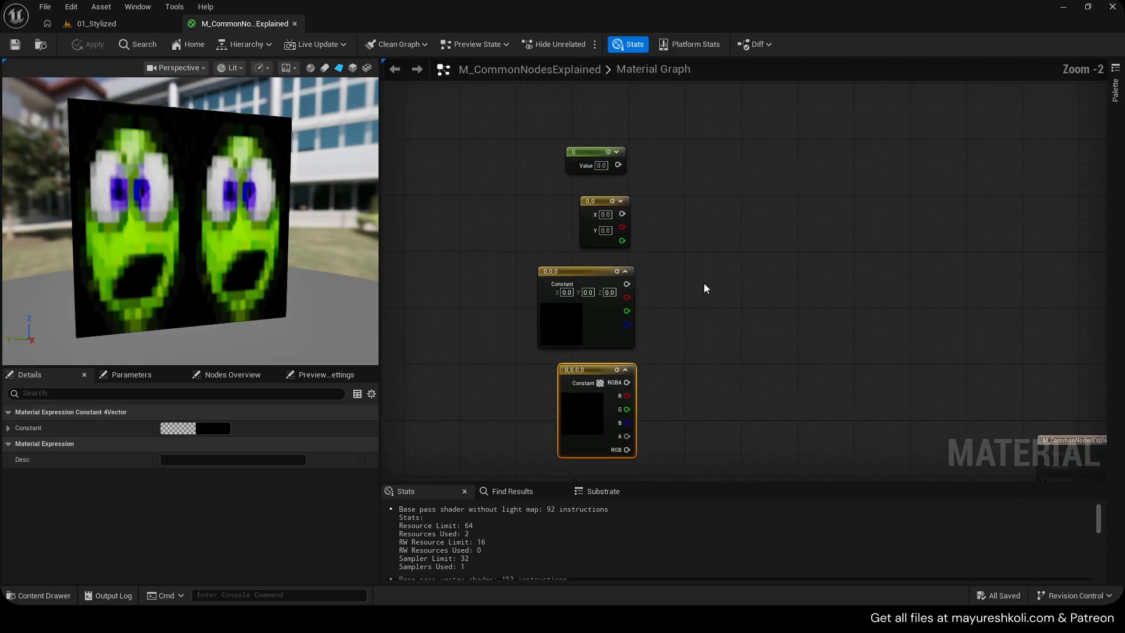
{"action": "scroll", "coordinate": [757, 184], "scroll_direction": "up", "scroll_amount": 2}
{"action": "left_click", "coordinate": [757, 184]}
{"action": "left_click_drag", "start_coordinate": [758, 184], "coordinate": [747, 203]}
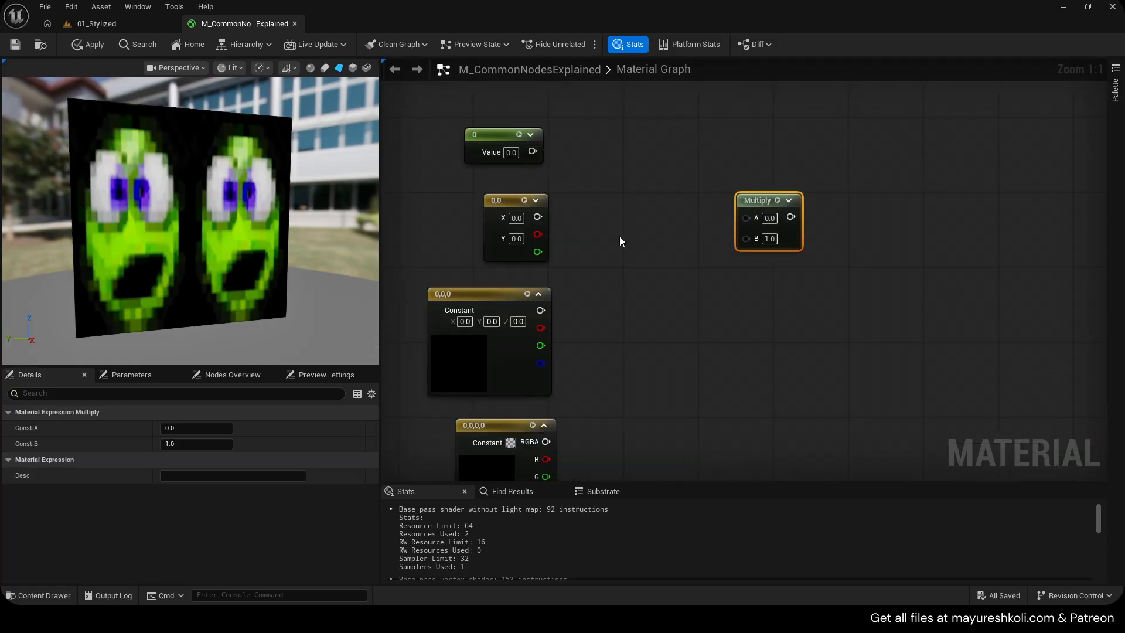
{"action": "left_click", "coordinate": [736, 279]}
{"action": "left_click_drag", "start_coordinate": [712, 173], "coordinate": [800, 327]}
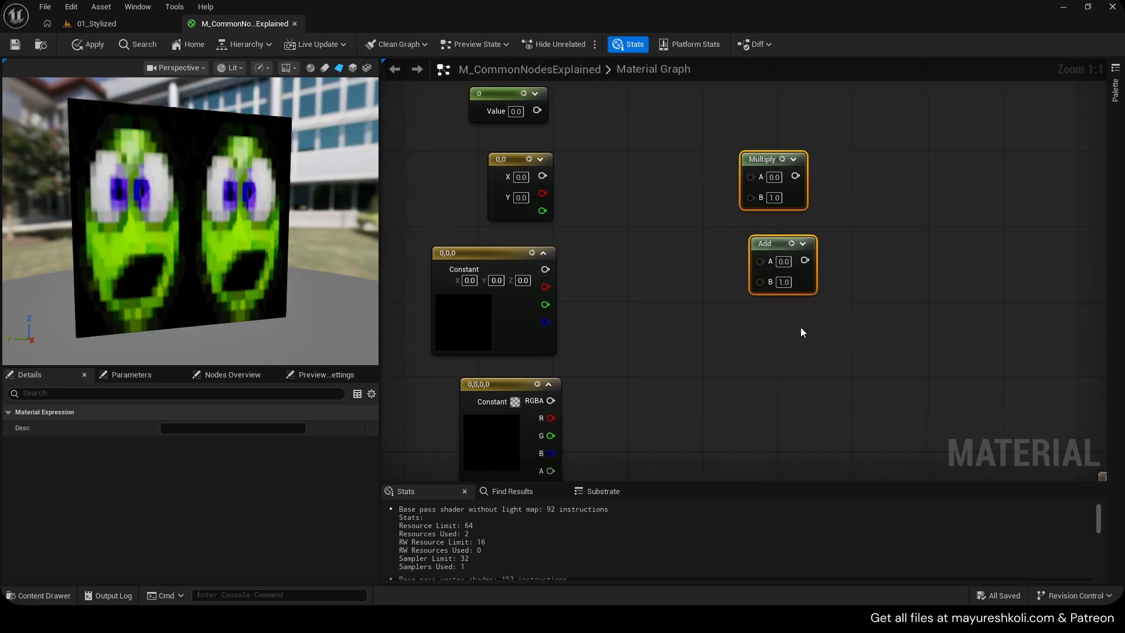
{"action": "key", "text": "Delete"}
{"action": "left_click", "coordinate": [606, 221]}
{"action": "key", "text": "ctrl+d"}
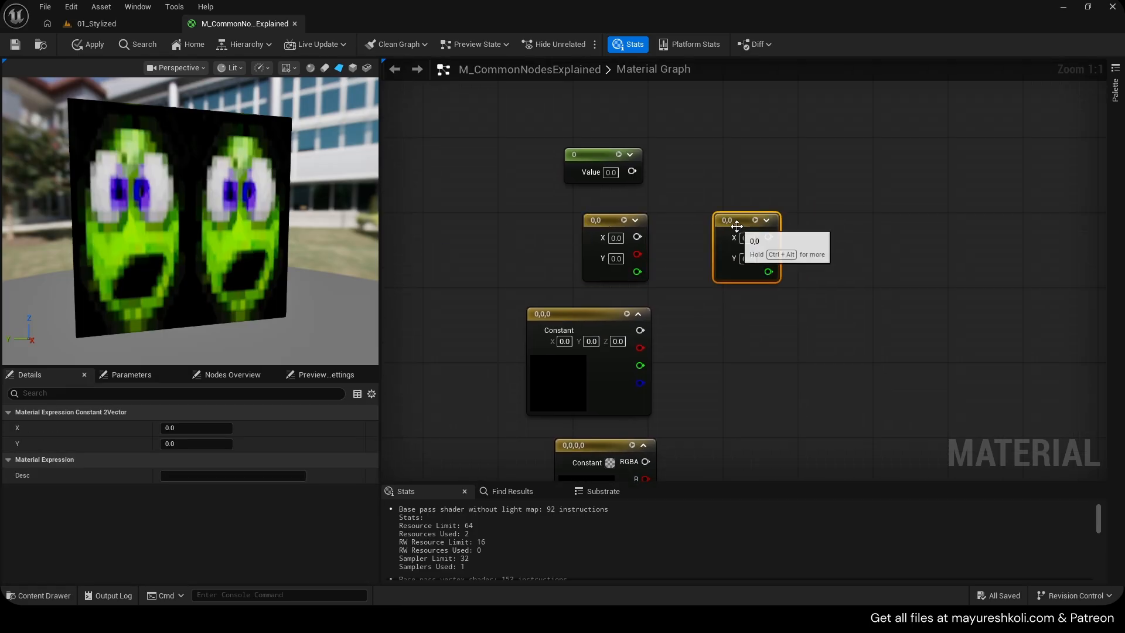
{"action": "left_click_drag", "start_coordinate": [719, 240], "coordinate": [675, 241]}
{"action": "left_click_drag", "start_coordinate": [557, 211], "coordinate": [656, 299]}
{"action": "right_click_drag", "start_coordinate": [656, 298], "coordinate": [654, 226]}
{"action": "left_click_drag", "start_coordinate": [513, 226], "coordinate": [626, 328]}
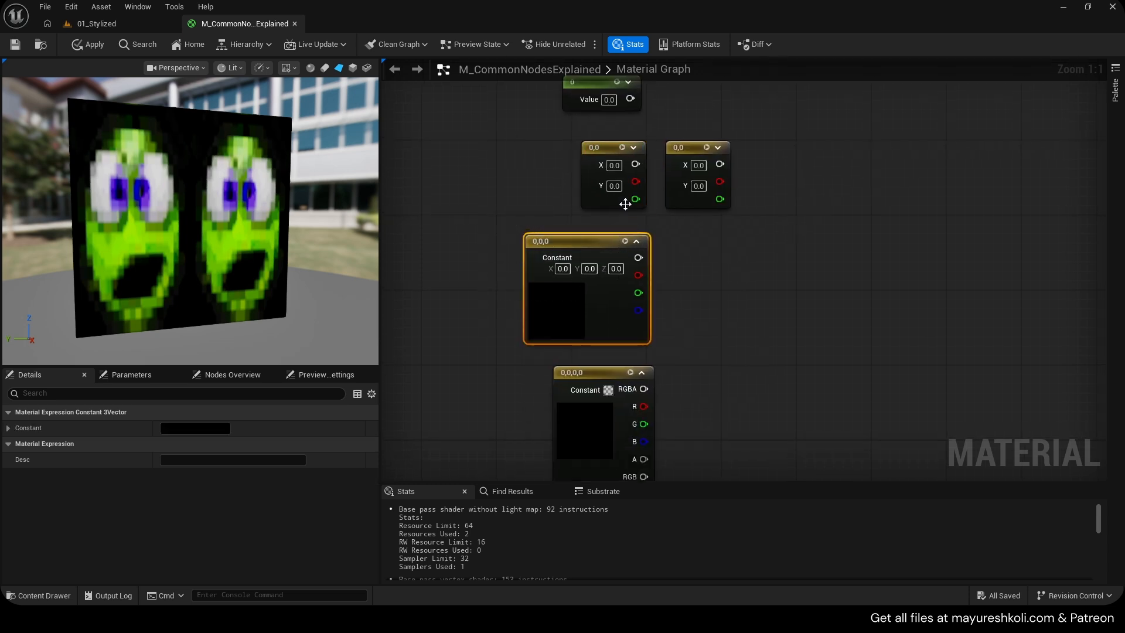
{"action": "right_click_drag", "start_coordinate": [684, 350], "coordinate": [689, 284]}
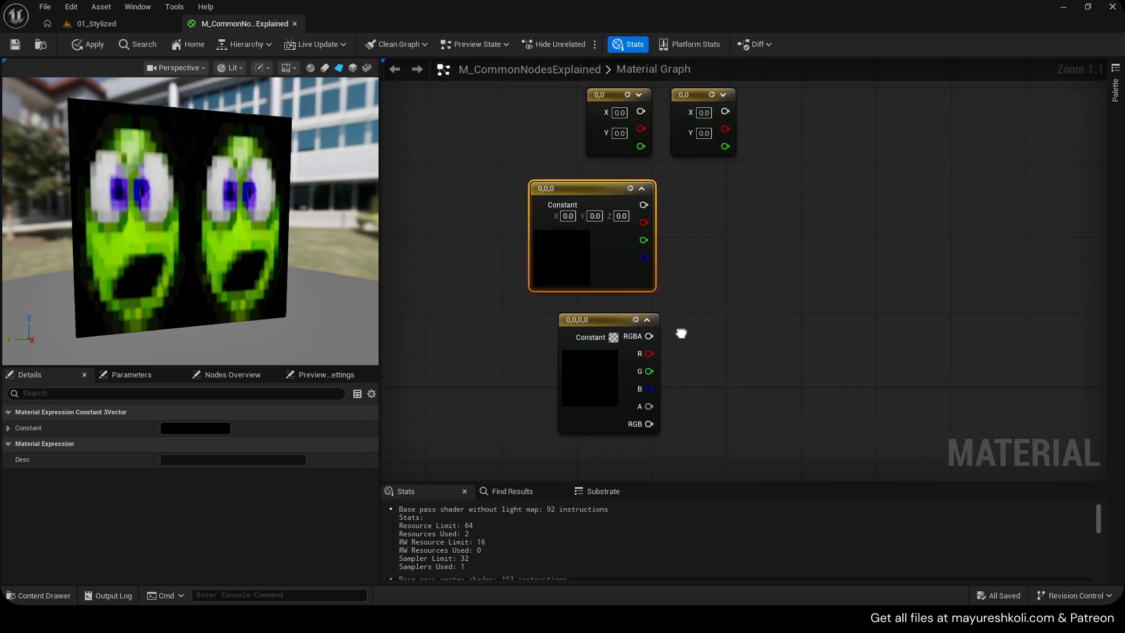
{"action": "right_click_drag", "start_coordinate": [678, 329], "coordinate": [681, 391]}
{"action": "left_click", "coordinate": [540, 239]}
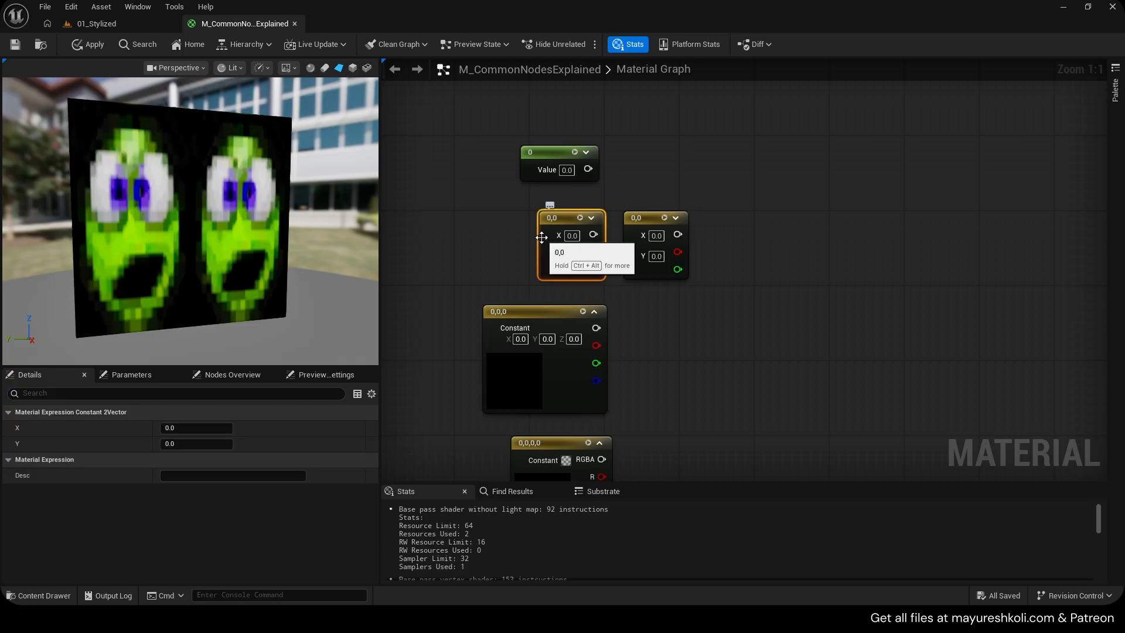
{"action": "right_click_drag", "start_coordinate": [590, 269], "coordinate": [588, 184]}
{"action": "left_click", "coordinate": [554, 396]}
{"action": "right_click_drag", "start_coordinate": [674, 264], "coordinate": [663, 322]}
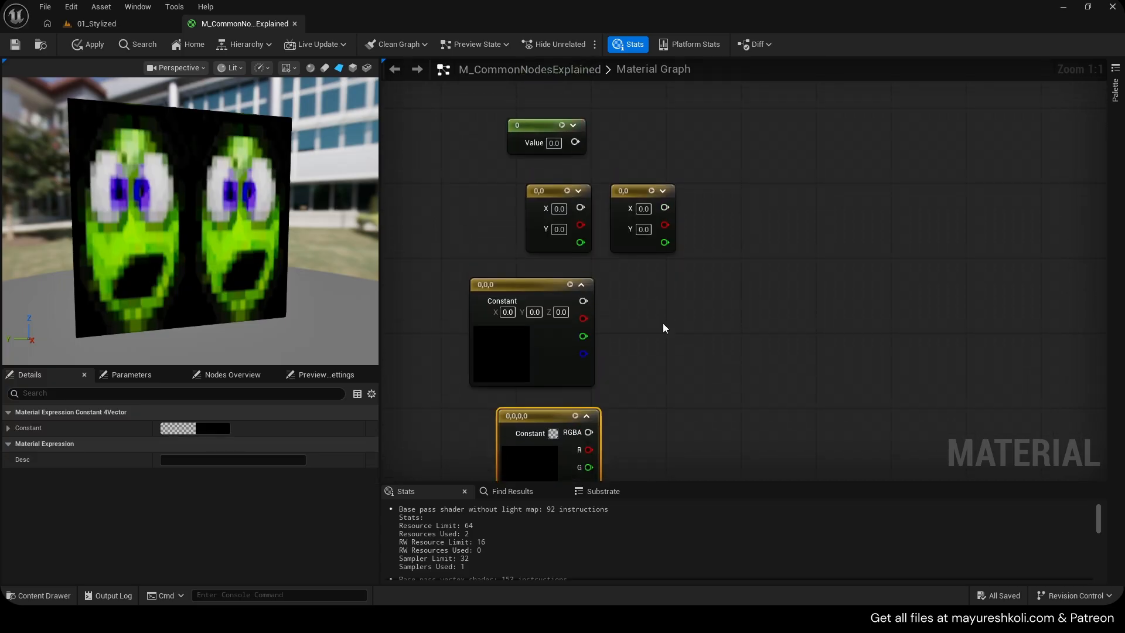
{"action": "left_click", "coordinate": [630, 199]}
{"action": "key", "text": "Delete"}
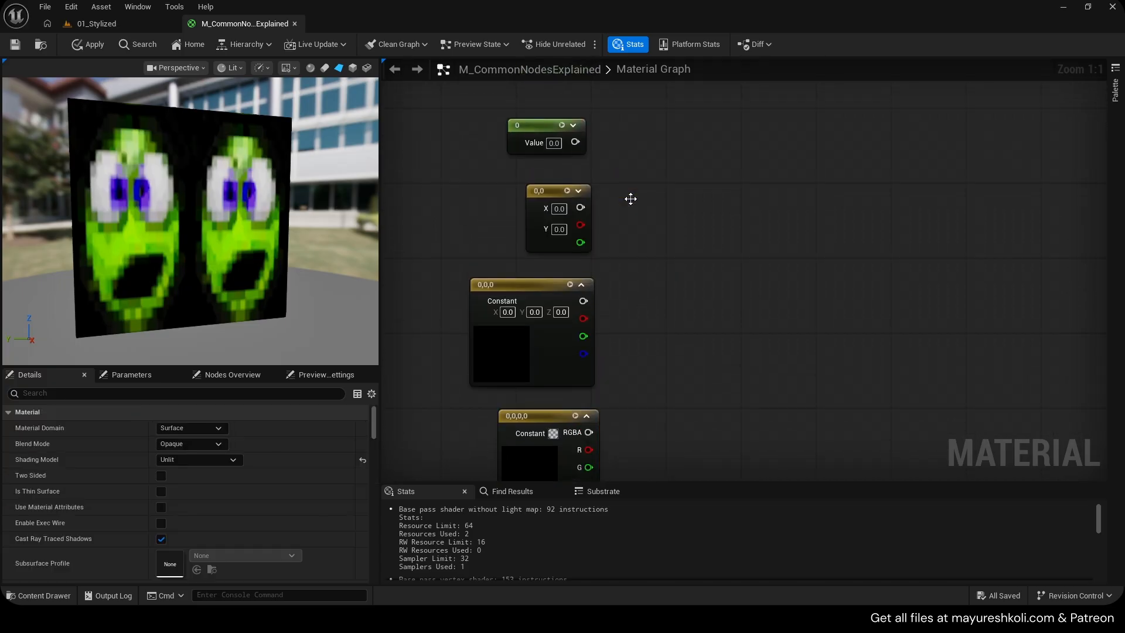
Add a Multiply node beside the constant nodes, wiring the scalar constant to A and the 2-vector constant to B
{"action": "right_click_drag", "start_coordinate": [631, 198], "coordinate": [646, 198]}
{"action": "left_click_drag", "start_coordinate": [511, 113], "coordinate": [610, 157]}
{"action": "left_click_drag", "start_coordinate": [614, 160], "coordinate": [618, 164]}
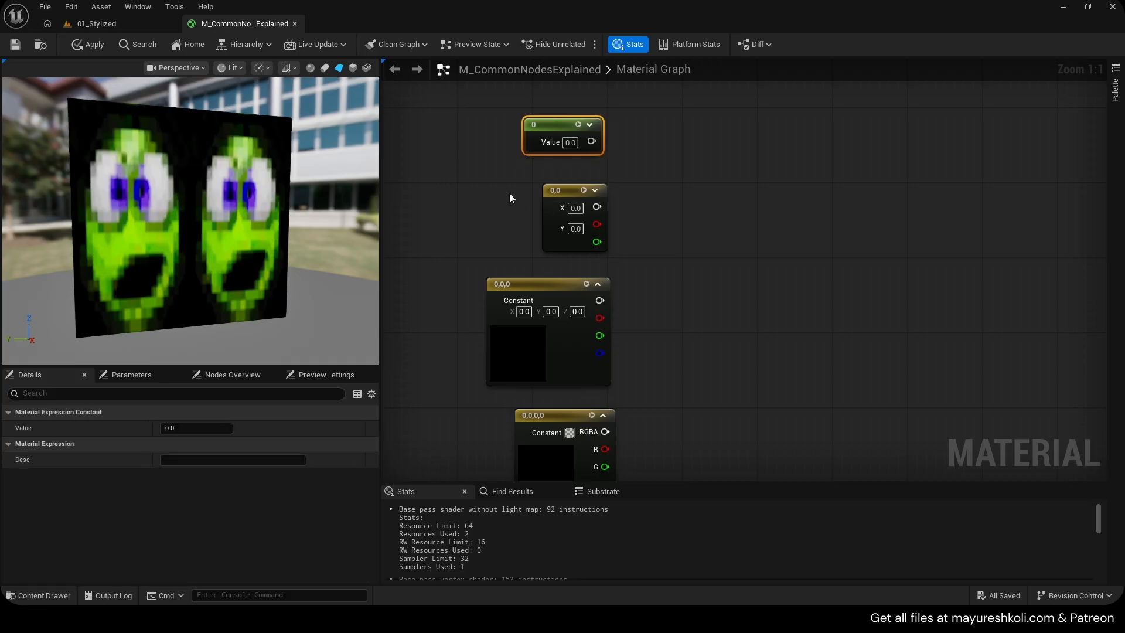
{"action": "left_click_drag", "start_coordinate": [508, 191], "coordinate": [628, 249]}
{"action": "left_click_drag", "start_coordinate": [476, 269], "coordinate": [630, 375]}
{"action": "right_click_drag", "start_coordinate": [602, 415], "coordinate": [635, 398]}
{"action": "left_click_drag", "start_coordinate": [506, 384], "coordinate": [685, 441]}
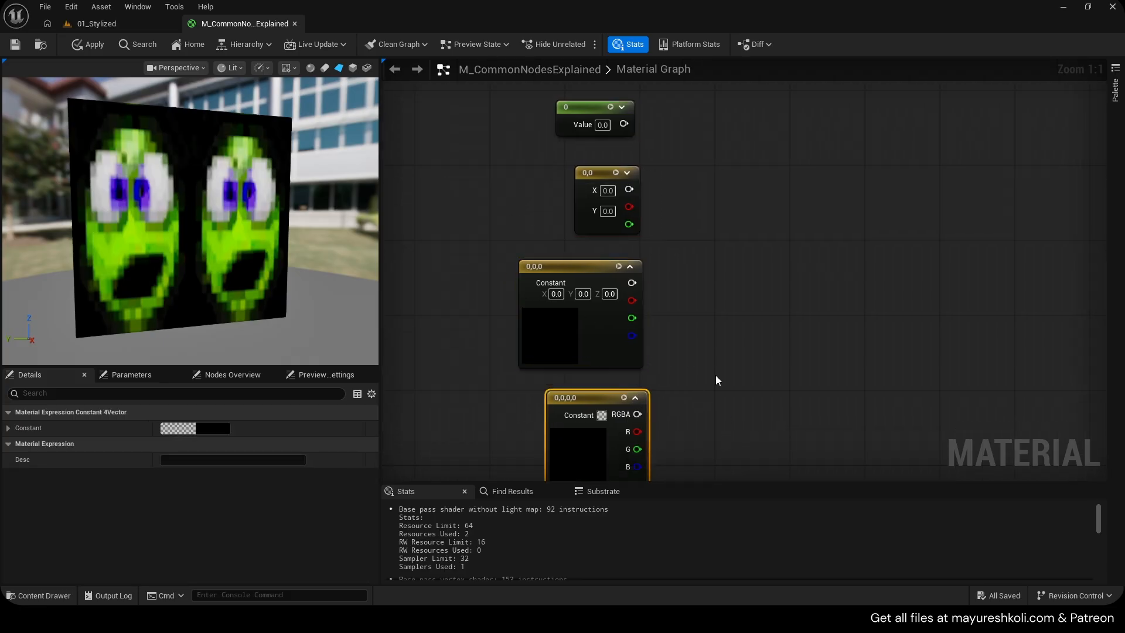
{"action": "right_click_drag", "start_coordinate": [681, 181], "coordinate": [679, 183]}
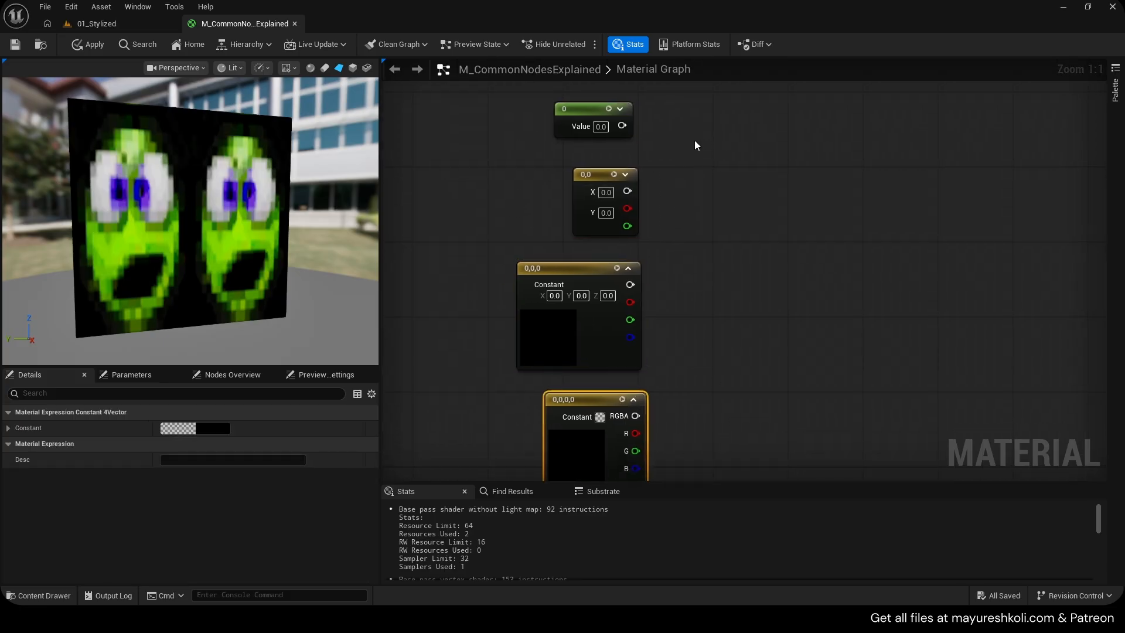
{"action": "key", "text": "m"}
{"action": "left_click", "coordinate": [713, 130]}
{"action": "left_click_drag", "start_coordinate": [623, 126], "coordinate": [722, 154]}
{"action": "left_click_drag", "start_coordinate": [627, 192], "coordinate": [730, 177]}
{"action": "left_click", "coordinate": [607, 193]}
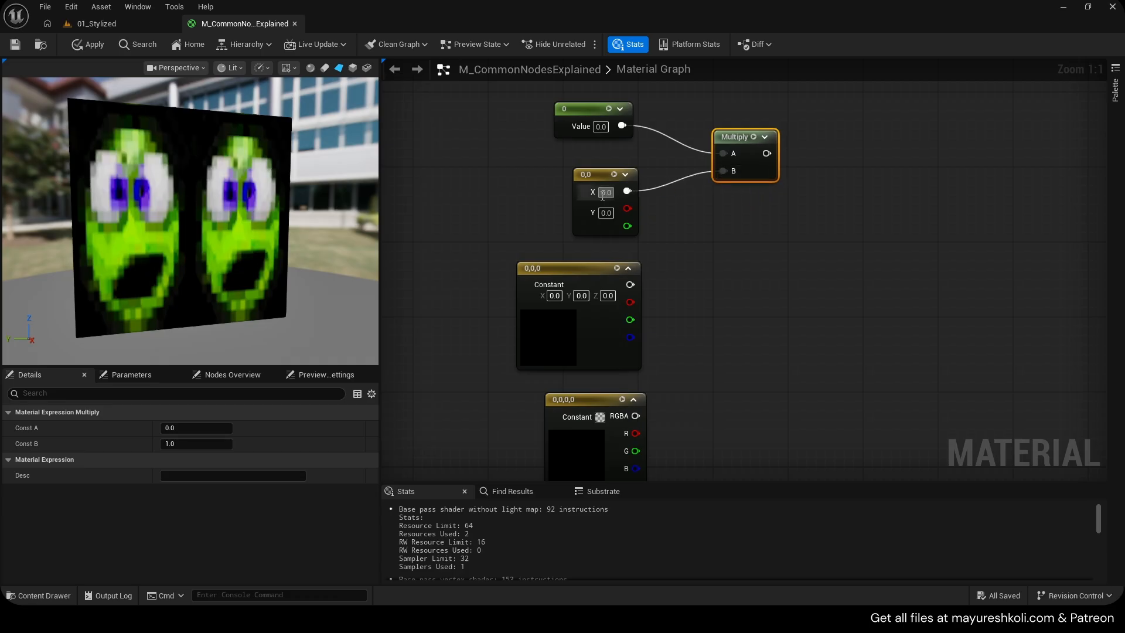
Set the 2-vector constant's X to 1 and its Y to 0.1, then 1
{"action": "type", "text": "1"}
{"action": "left_click", "coordinate": [611, 214]}
{"action": "type", "text": "0.1"}
{"action": "key", "text": "Return"}
{"action": "left_click", "coordinate": [610, 214]}
{"action": "type", "text": "1"}
{"action": "key", "text": "Return"}
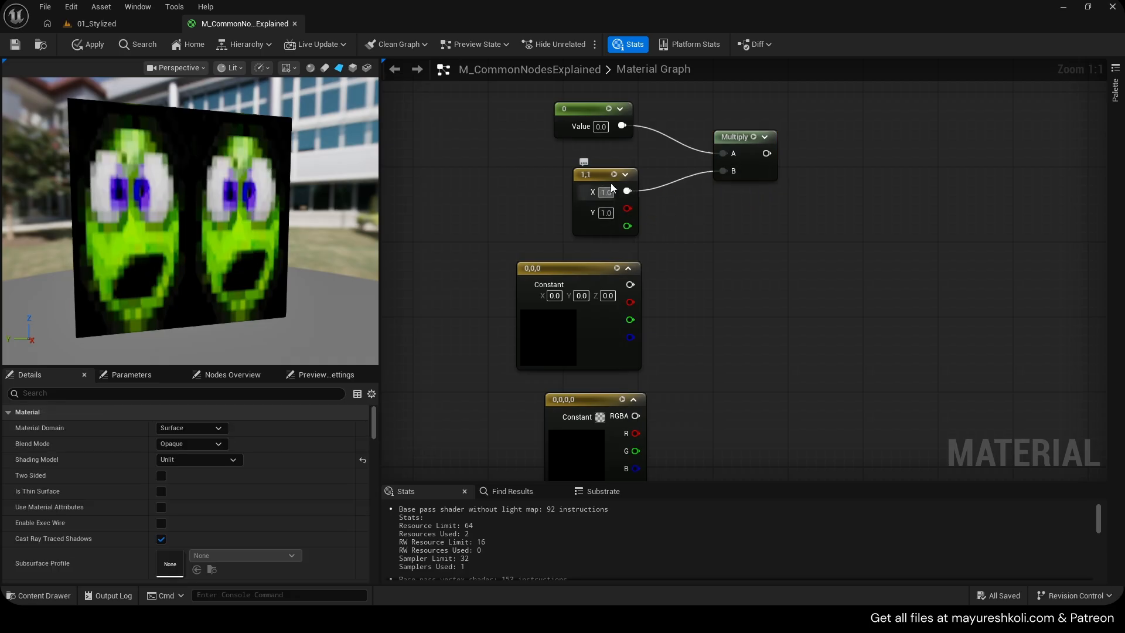
Set the scalar constant's value to 2
{"action": "left_click", "coordinate": [602, 127]}
{"action": "type", "text": "2"}
{"action": "key", "text": "Return"}
{"action": "left_click_drag", "start_coordinate": [768, 154], "coordinate": [886, 152]}
{"action": "left_click", "coordinate": [847, 180]}
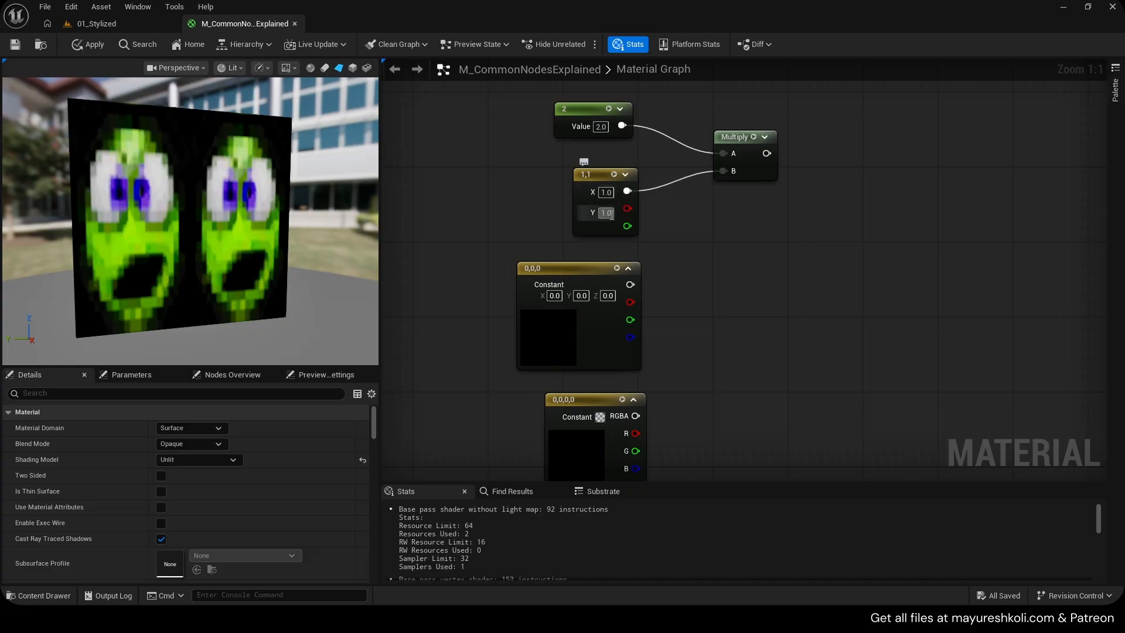
Disconnect the constants from the upper Multiply, test wiring that Multiply into Emissive Color, then break the link again
{"action": "left_click", "coordinate": [627, 192], "text": "alt"}
{"action": "left_click", "coordinate": [621, 125], "text": "alt"}
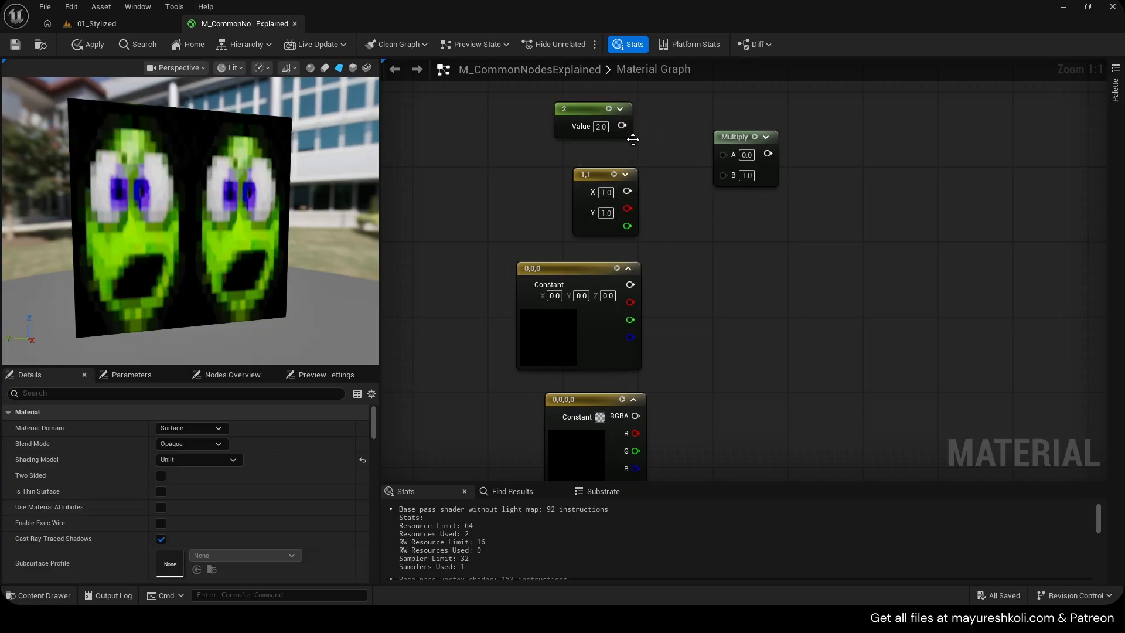
{"action": "left_click_drag", "start_coordinate": [742, 153], "coordinate": [729, 309]}
{"action": "left_click_drag", "start_coordinate": [725, 287], "coordinate": [626, 192]}
{"action": "scroll", "coordinate": [733, 291], "scroll_direction": "down", "scroll_amount": 4}
{"action": "right_click_drag", "start_coordinate": [806, 343], "coordinate": [650, 233]}
{"action": "left_click_drag", "start_coordinate": [593, 178], "coordinate": [802, 335]}
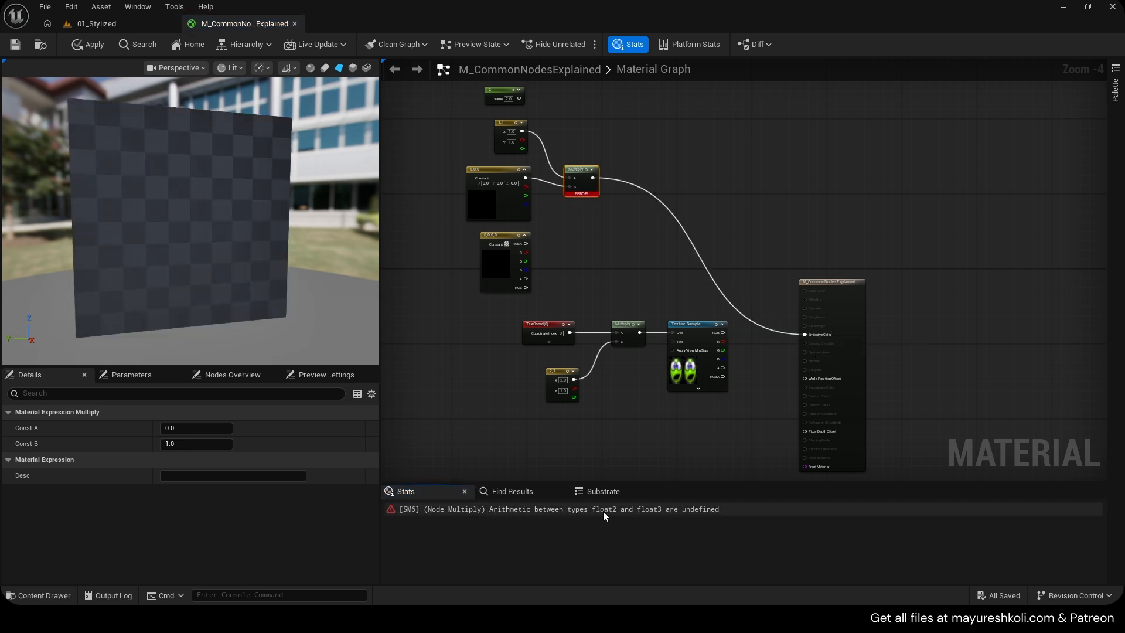
{"action": "left_click", "coordinate": [806, 335], "text": "alt"}
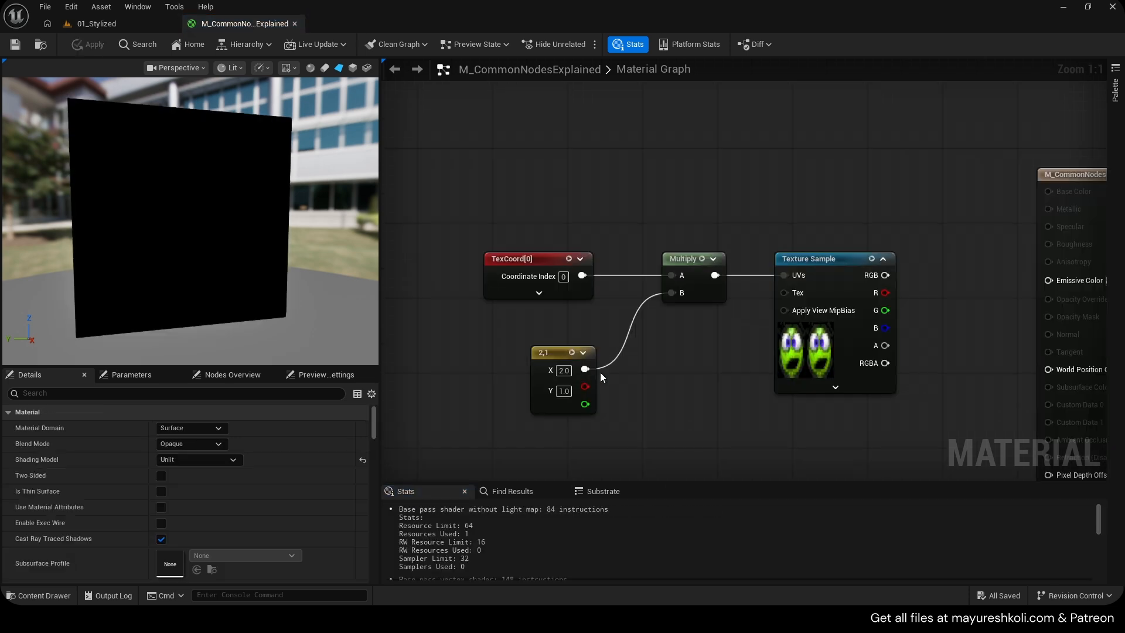
Delete the 2-vector constant feeding the tiling Multiply's B input, discarding a stray scalar constant too
{"action": "left_click", "coordinate": [587, 369], "text": "alt"}
{"action": "left_click_drag", "start_coordinate": [573, 354], "coordinate": [609, 354]}
{"action": "key", "text": "1"}
{"action": "left_click", "coordinate": [557, 345]}
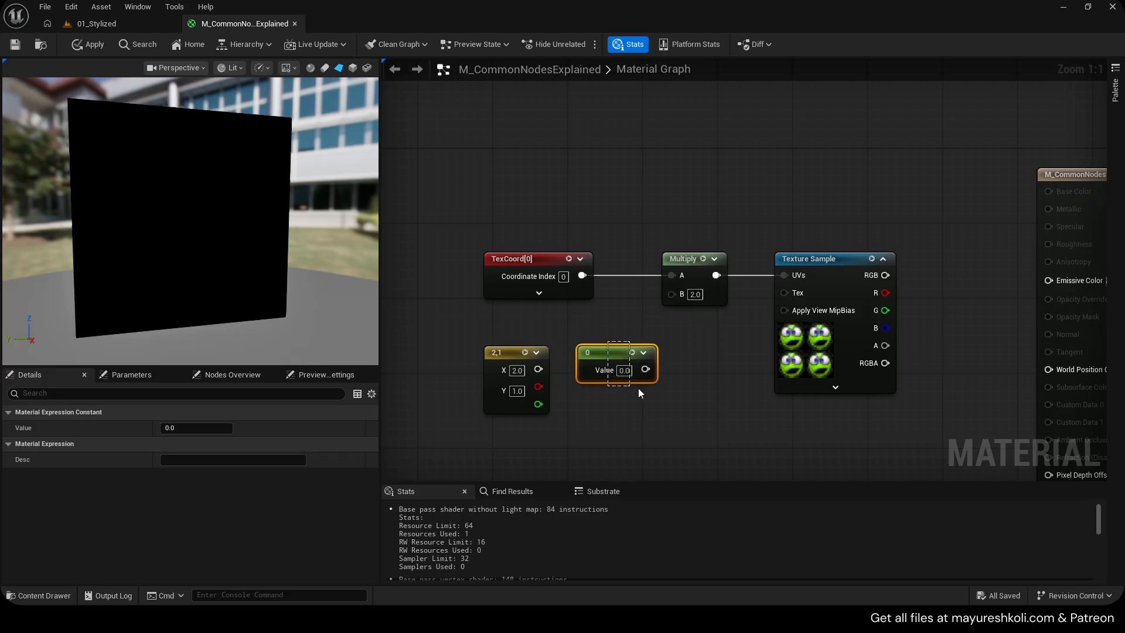
{"action": "key", "text": "Delete"}
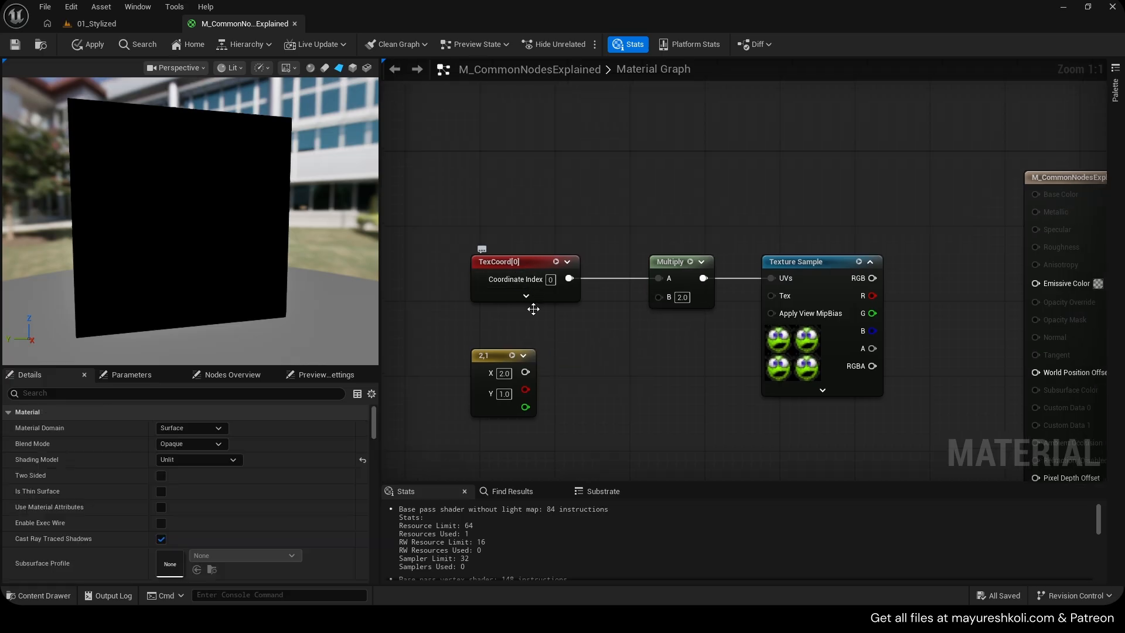
{"action": "left_click_drag", "start_coordinate": [498, 381], "coordinate": [658, 297]}
{"action": "left_click_drag", "start_coordinate": [545, 372], "coordinate": [563, 362]}
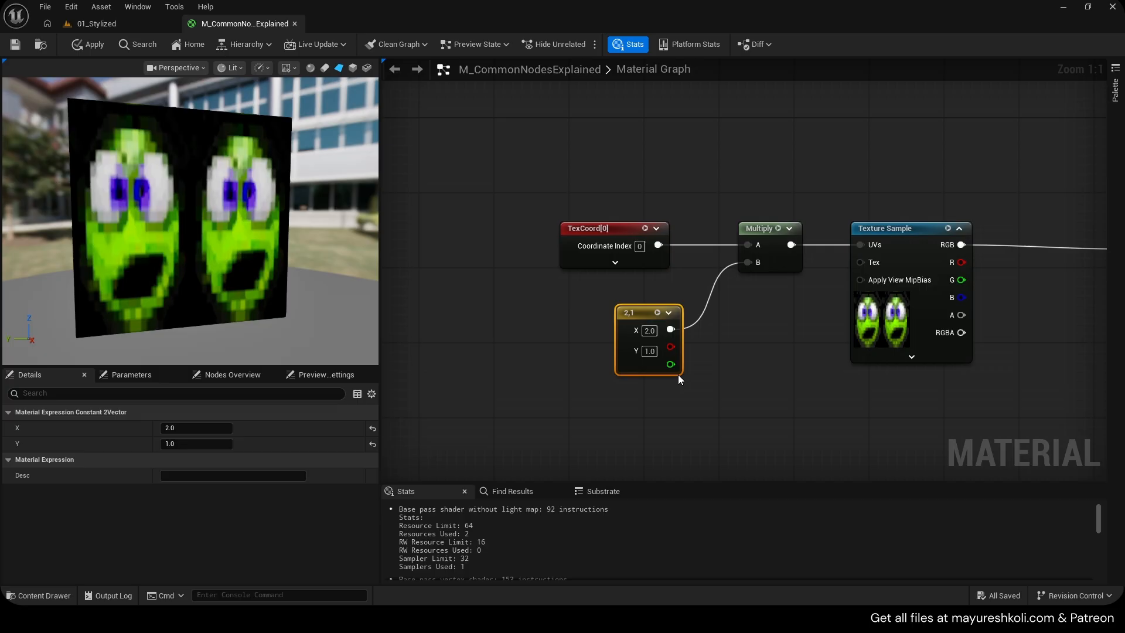
{"action": "key", "text": "Delete"}
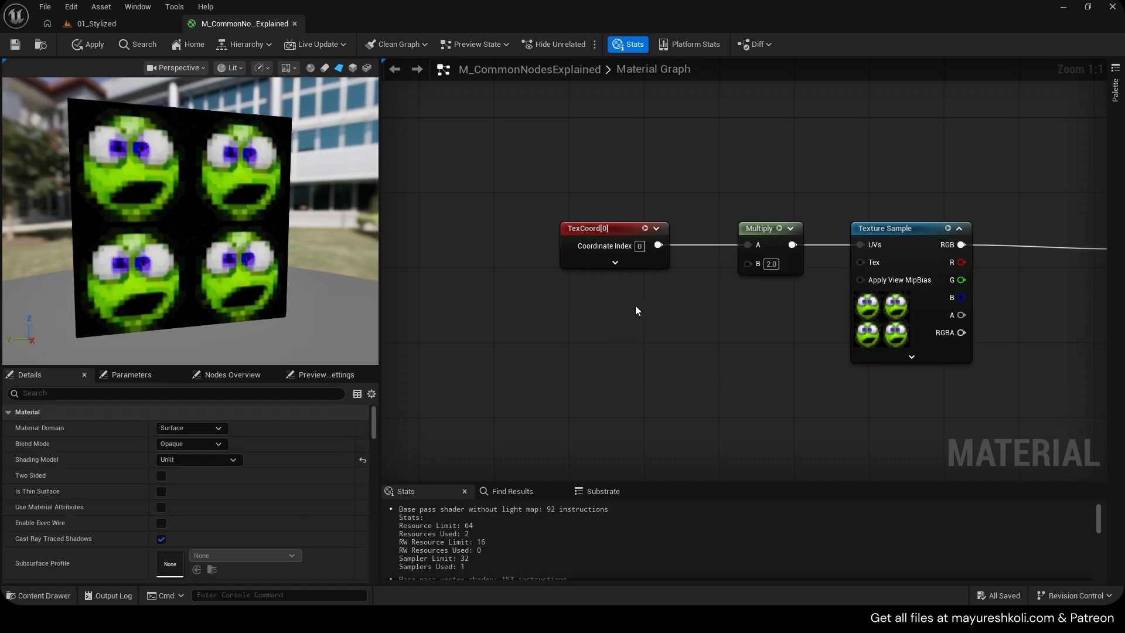
Add a 2-vector constant, convert it to a parameter, then delete it
{"action": "left_click", "coordinate": [635, 310]}
{"action": "left_click_drag", "start_coordinate": [641, 314], "coordinate": [579, 331]}
{"action": "right_click", "coordinate": [580, 331]}
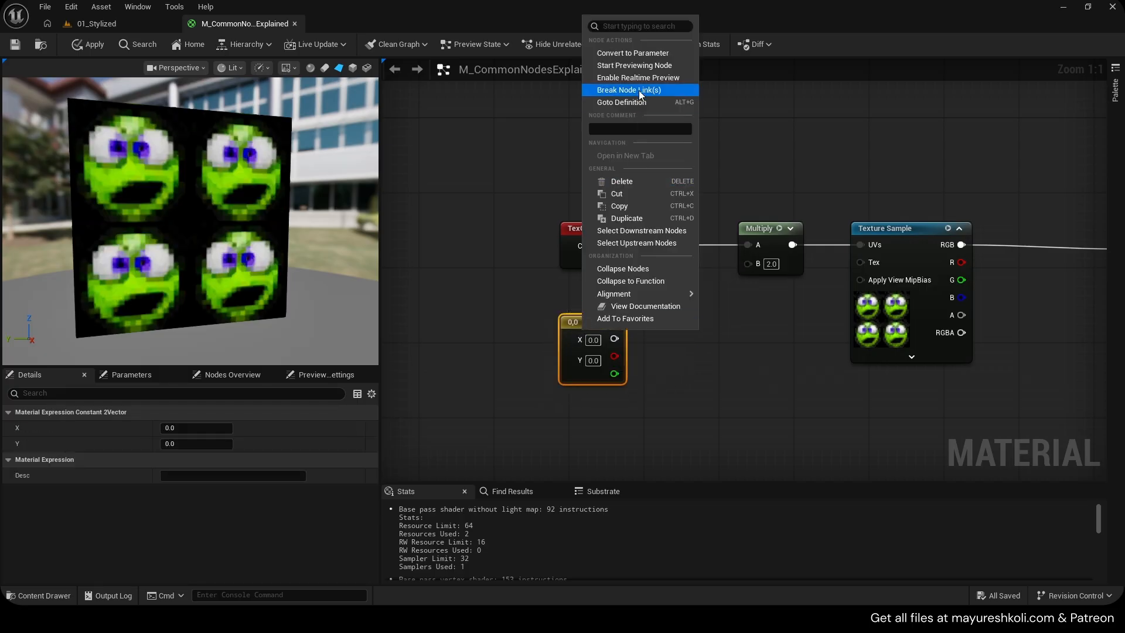
{"action": "left_click", "coordinate": [633, 53]}
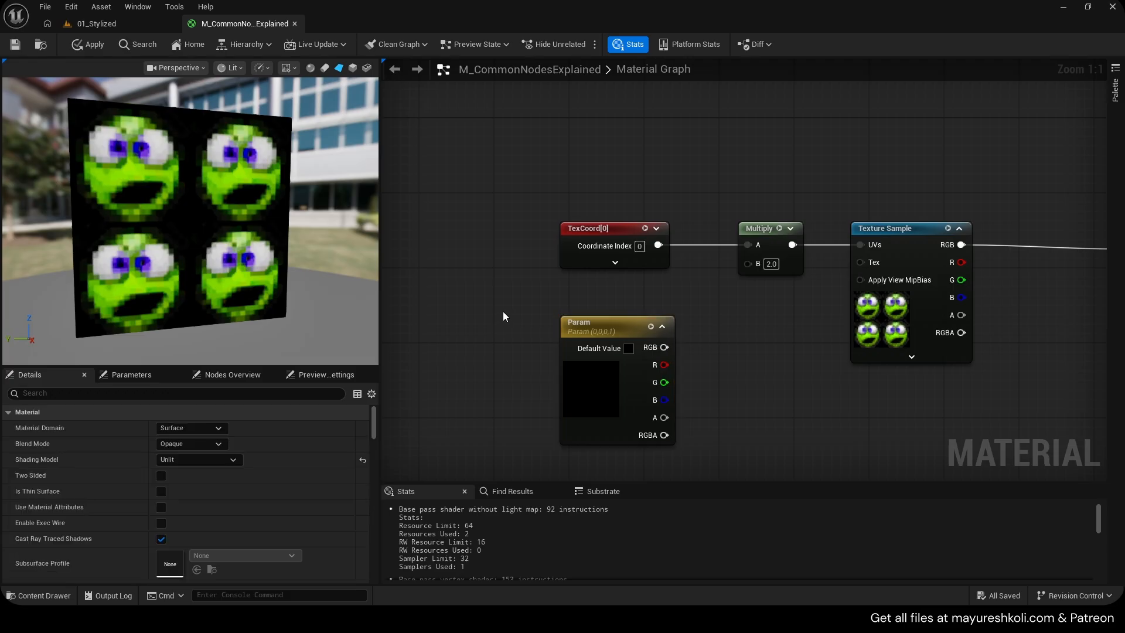
{"action": "left_click_drag", "start_coordinate": [598, 331], "coordinate": [561, 331]}
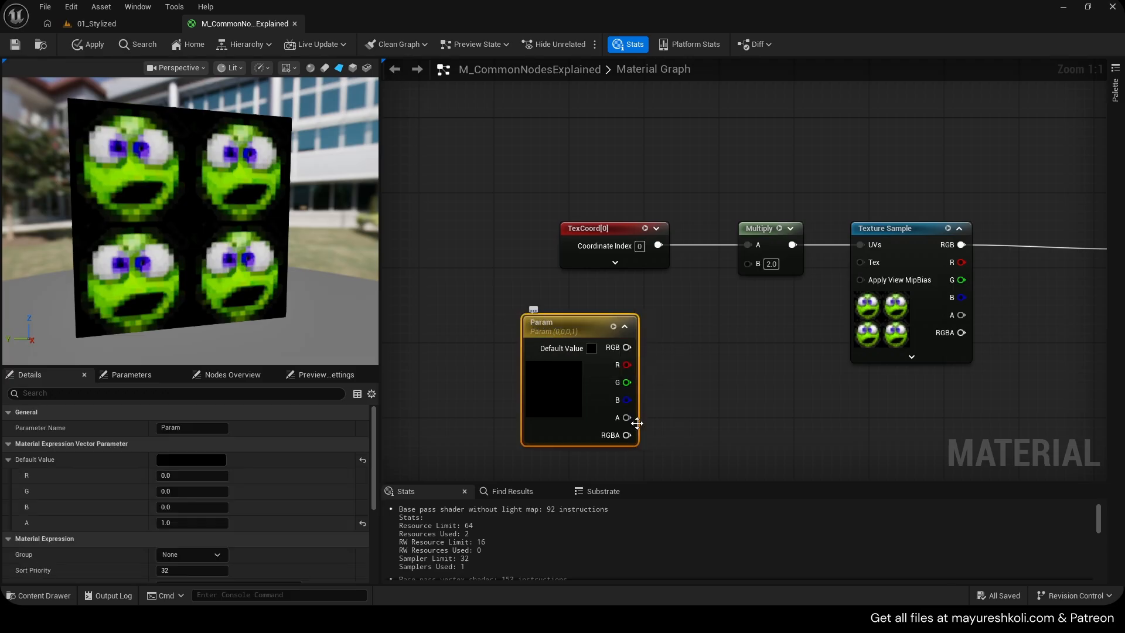
{"action": "left_click_drag", "start_coordinate": [627, 435], "coordinate": [632, 364]}
{"action": "left_click_drag", "start_coordinate": [574, 332], "coordinate": [540, 341]}
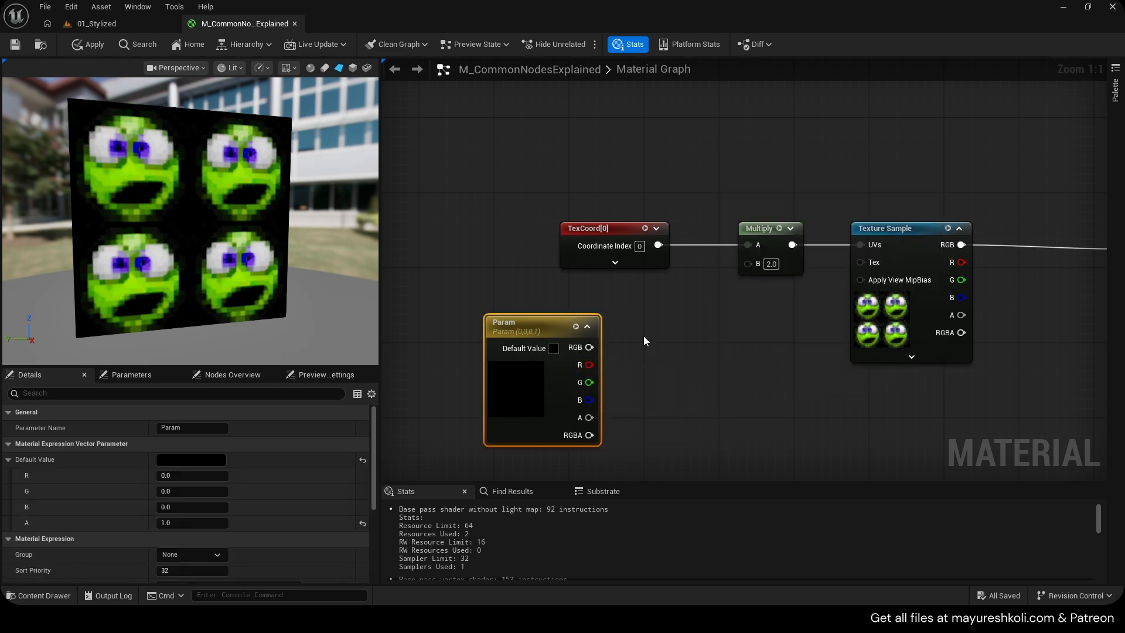
{"action": "key", "text": "Delete"}
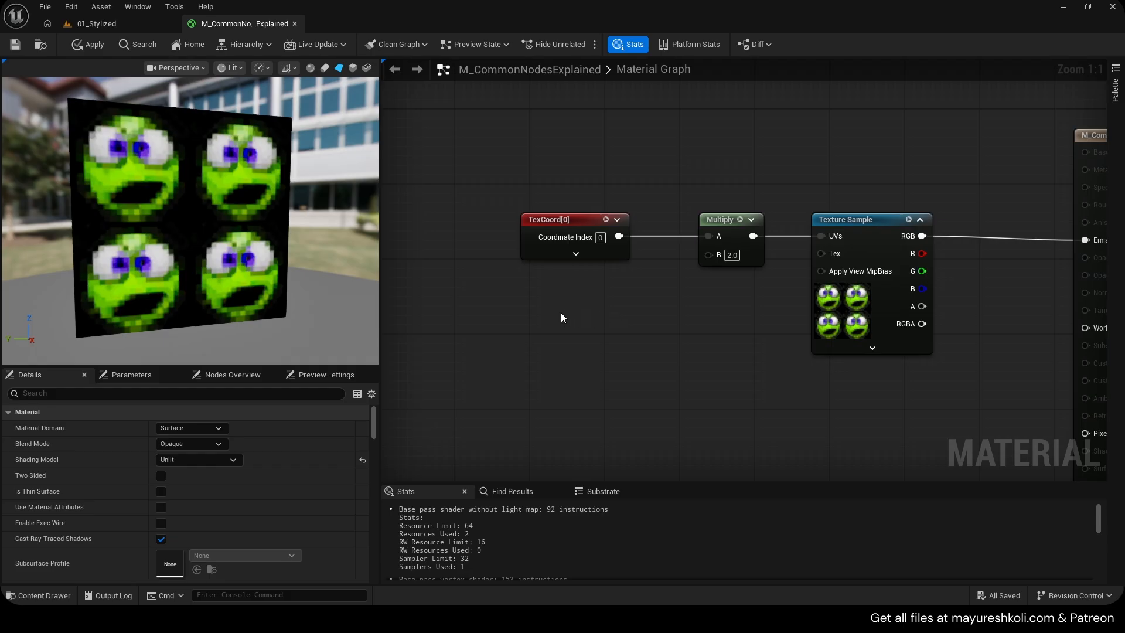
Add two scalar constants below the TexCoord node and arrange them
{"action": "left_click", "coordinate": [533, 288]}
{"action": "left_click", "coordinate": [541, 347]}
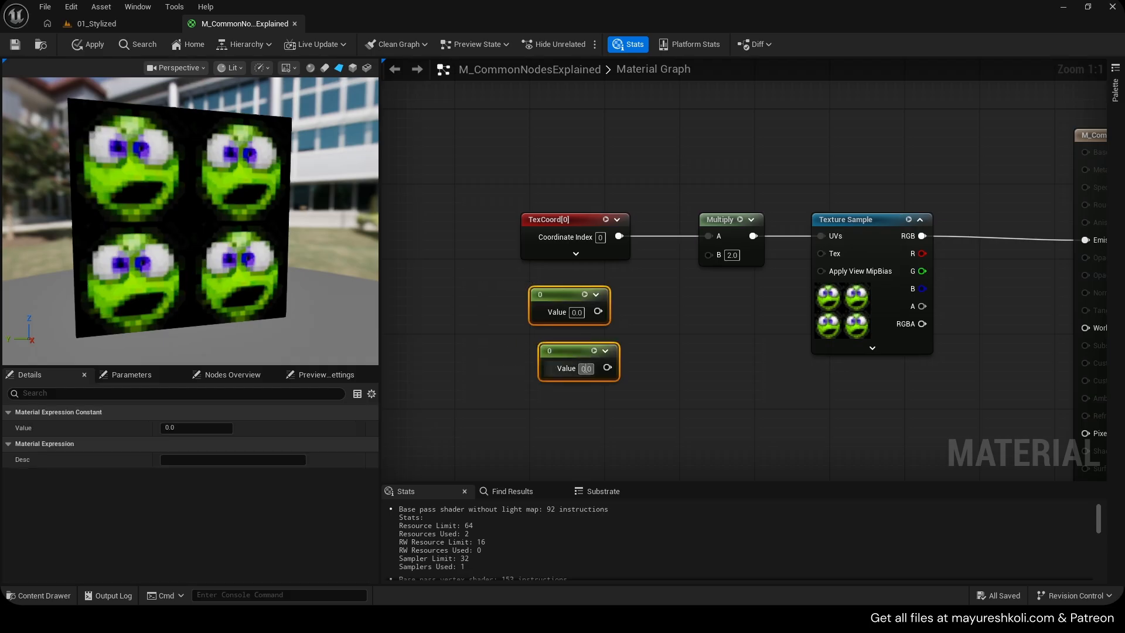
{"action": "left_click", "coordinate": [497, 351]}
{"action": "left_click_drag", "start_coordinate": [565, 355], "coordinate": [525, 368]}
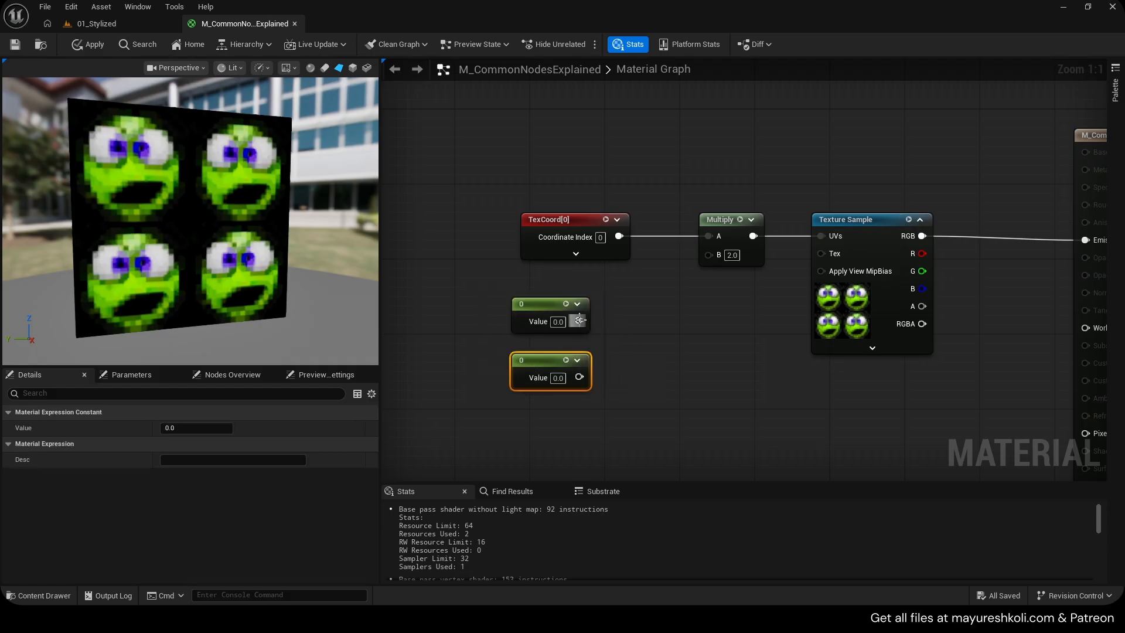
Try adding an Append node from the first constant's output, then undo it
{"action": "left_click_drag", "start_coordinate": [579, 321], "coordinate": [628, 324]}
{"action": "type", "text": "append"}
{"action": "key", "text": "Return"}
{"action": "key", "text": "ctrl+z"}
Add an Append node with the first scalar constant wired into its A input
{"action": "left_click_drag", "start_coordinate": [579, 321], "coordinate": [631, 322]}
{"action": "type", "text": "a"}
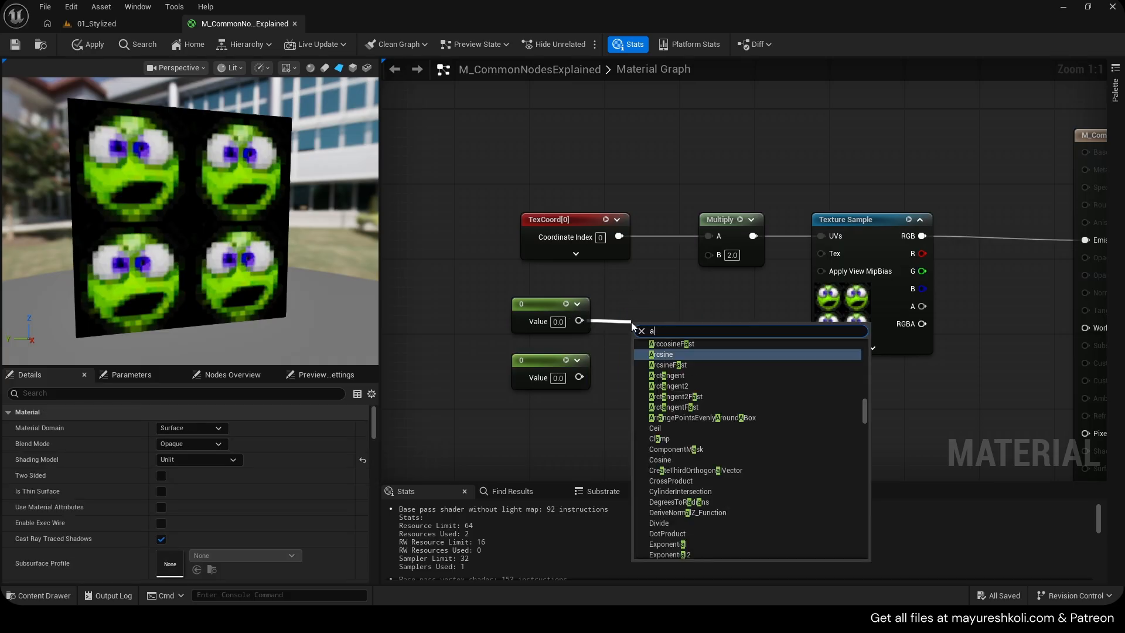
{"action": "type", "text": "ppend"}
{"action": "key", "text": "Up"}
{"action": "key", "text": "Return"}
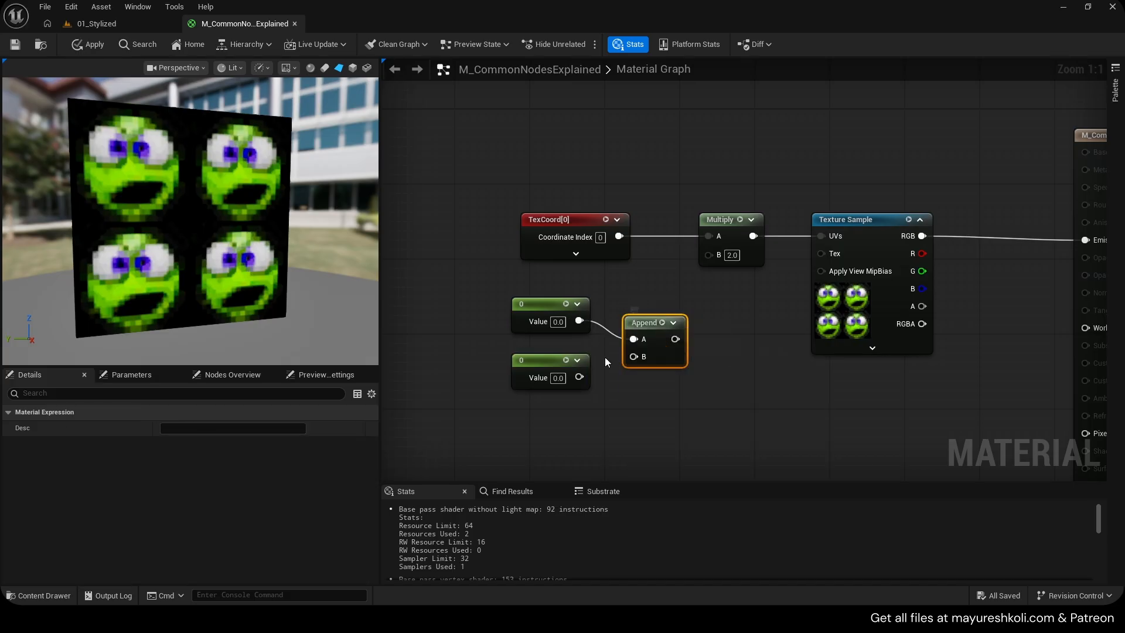
Wire the second constant into Append's B and set the two constants to 1 and 2
{"action": "left_click_drag", "start_coordinate": [551, 360], "coordinate": [541, 360]}
{"action": "left_click_drag", "start_coordinate": [570, 377], "coordinate": [634, 312]}
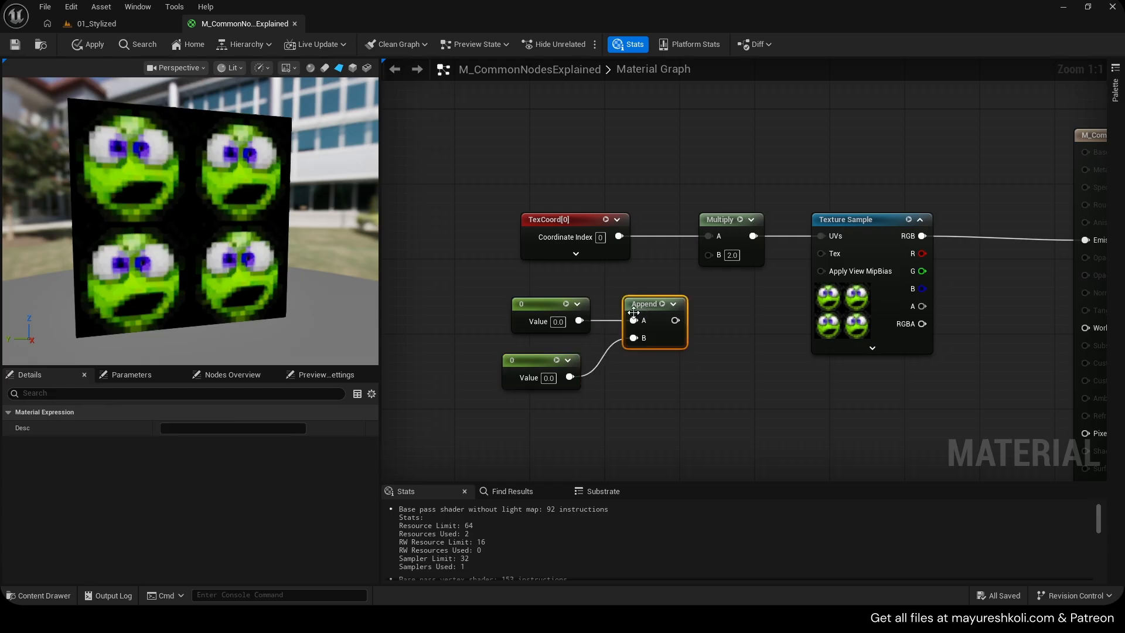
{"action": "left_click_drag", "start_coordinate": [533, 361], "coordinate": [552, 360]}
{"action": "left_click", "coordinate": [556, 322]}
{"action": "type", "text": "1"}
{"action": "left_click", "coordinate": [561, 379]}
{"action": "type", "text": "2"}
{"action": "left_click", "coordinate": [604, 382]}
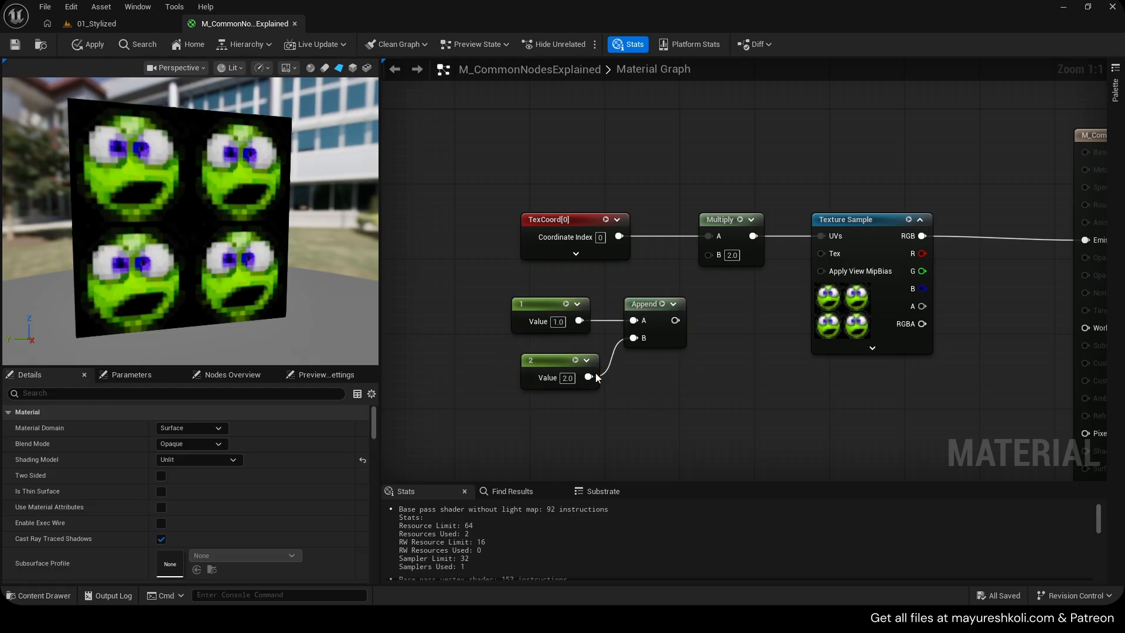
Connect the Append output to the tiling Multiply's B input
{"action": "left_click_drag", "start_coordinate": [676, 320], "coordinate": [710, 255]}
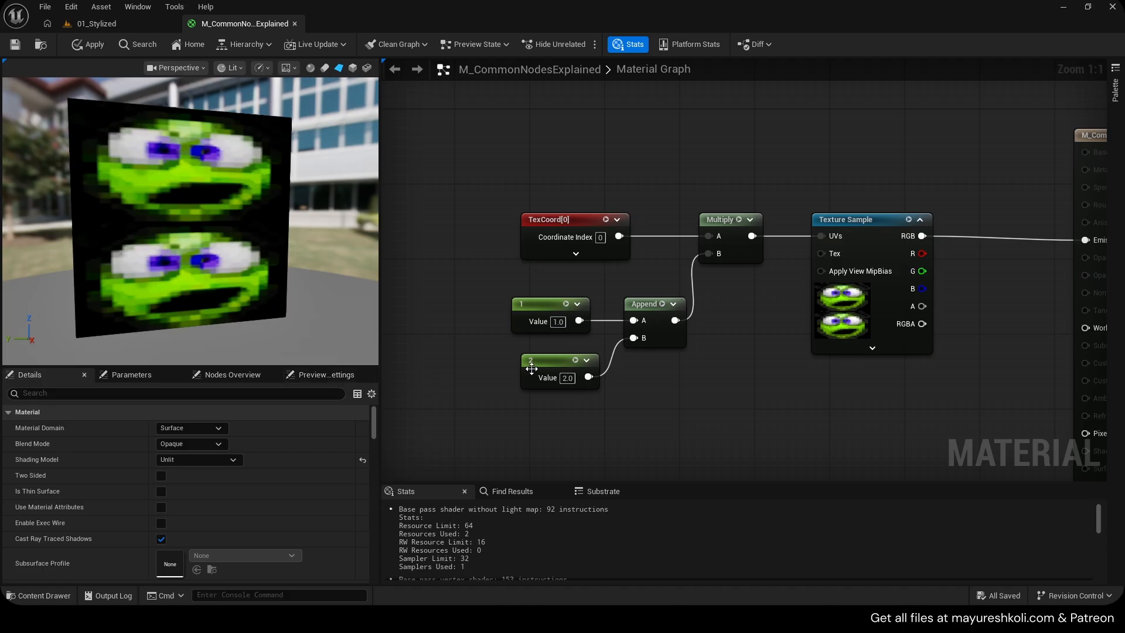
{"action": "left_click_drag", "start_coordinate": [532, 368], "coordinate": [513, 377]}
Convert the constant of value 1 into a scalar parameter named Param
{"action": "right_click", "coordinate": [533, 310]}
{"action": "left_click", "coordinate": [595, 330]}
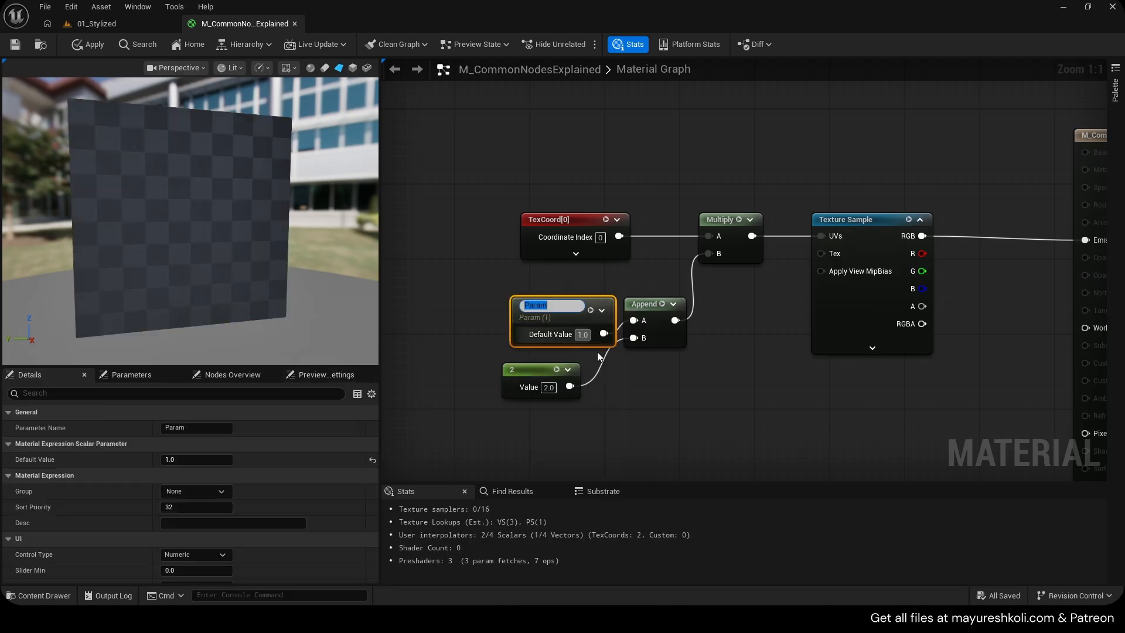
{"action": "left_click", "coordinate": [597, 351]}
{"action": "left_click_drag", "start_coordinate": [538, 305], "coordinate": [516, 304]}
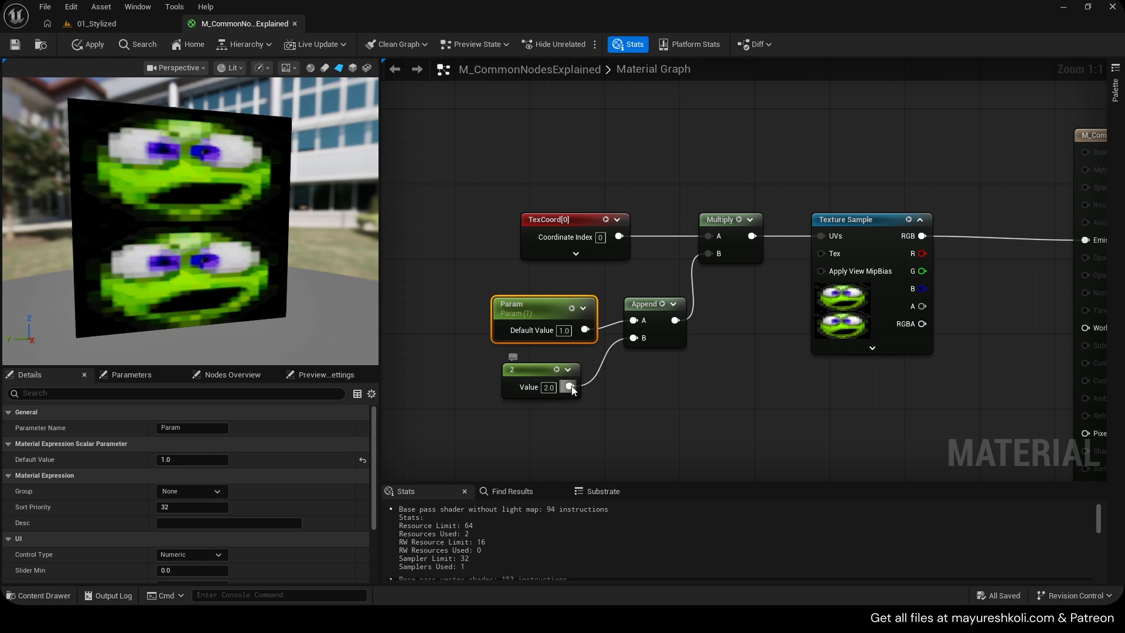
Replace the Append node with an AppendMany function node and save the material
{"action": "left_click", "coordinate": [652, 328]}
{"action": "key", "text": "Delete"}
{"action": "right_click", "coordinate": [642, 321]}
{"action": "type", "text": "a"}
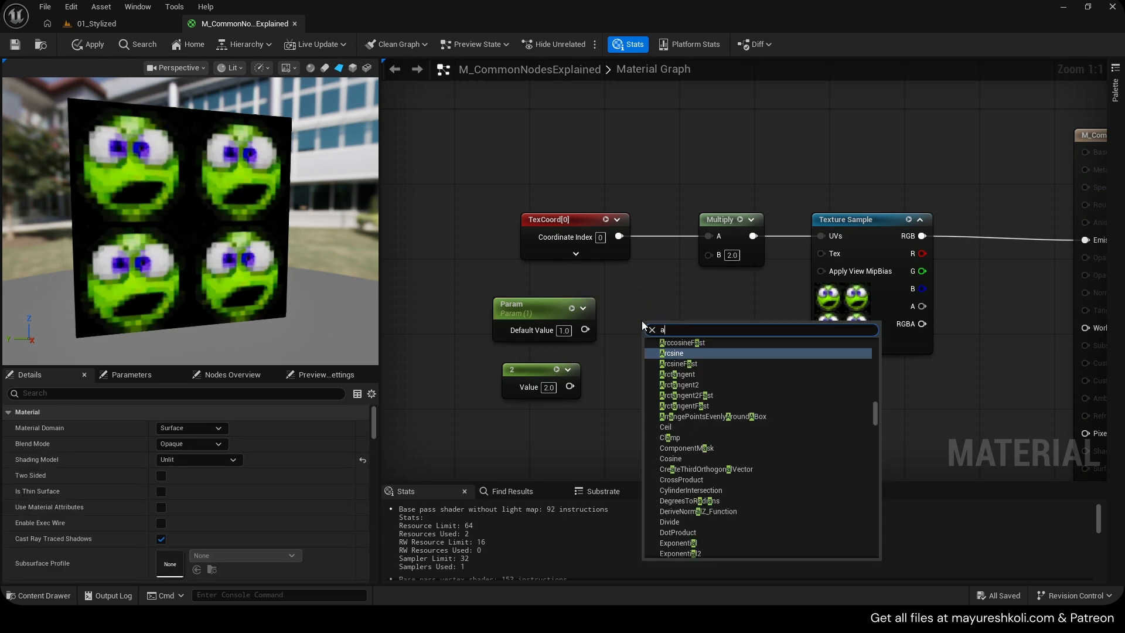
{"action": "type", "text": "ppend"}
{"action": "key", "text": "Return"}
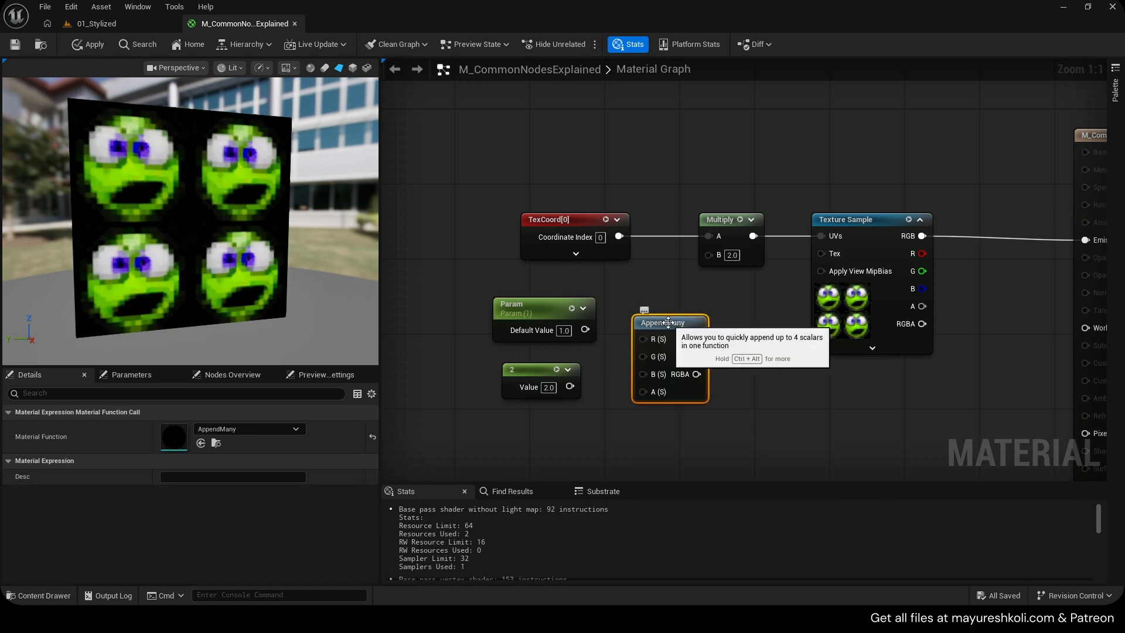
{"action": "key", "text": "ctrl+s"}
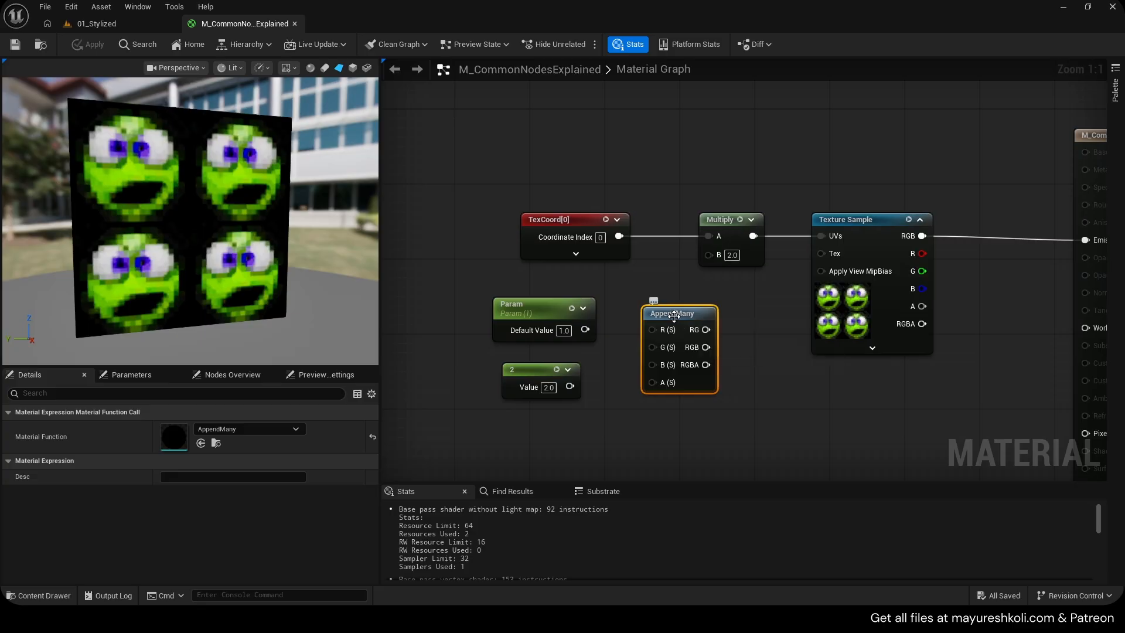
Open the AppendMany material function and examine its chain of Append nodes and outputs
{"action": "double_click", "coordinate": [646, 345]}
{"action": "right_click_drag", "start_coordinate": [646, 345], "coordinate": [766, 255]}
{"action": "scroll", "coordinate": [852, 304], "scroll_direction": "up", "scroll_amount": 4}
{"action": "left_click_drag", "start_coordinate": [570, 211], "coordinate": [613, 285]}
{"action": "right_click_drag", "start_coordinate": [693, 273], "coordinate": [674, 221]}
{"action": "left_click_drag", "start_coordinate": [681, 222], "coordinate": [708, 275]}
{"action": "left_click", "coordinate": [725, 221]}
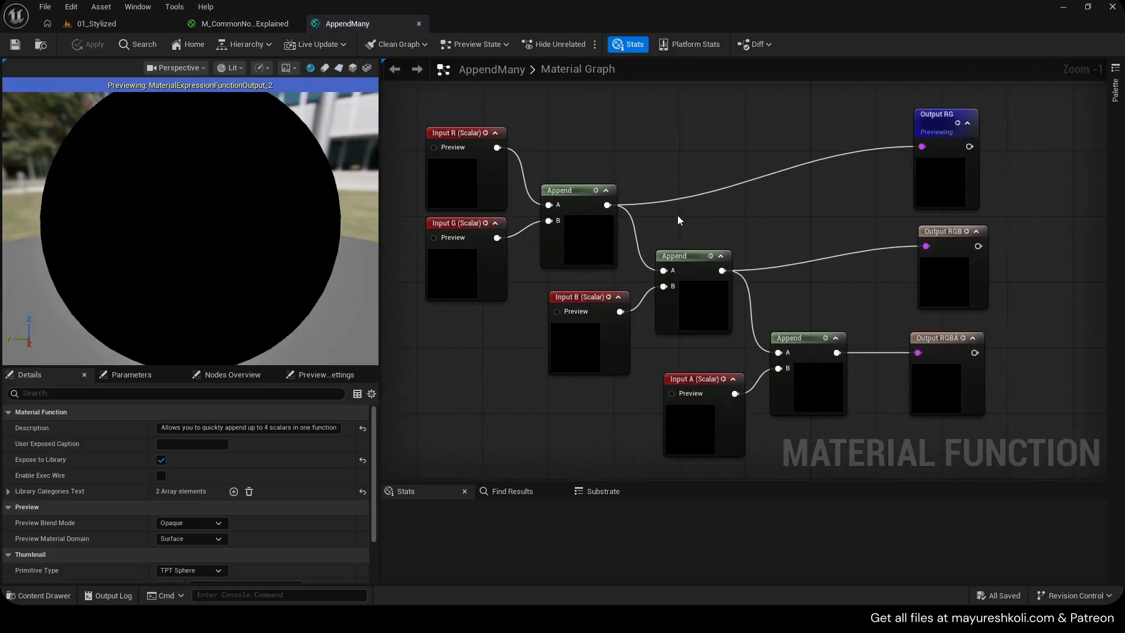
{"action": "left_click", "coordinate": [477, 171]}
{"action": "left_click", "coordinate": [493, 250], "text": "shift"}
{"action": "left_click", "coordinate": [430, 111]}
{"action": "left_click", "coordinate": [440, 170]}
{"action": "right_click_drag", "start_coordinate": [648, 221], "coordinate": [609, 183]}
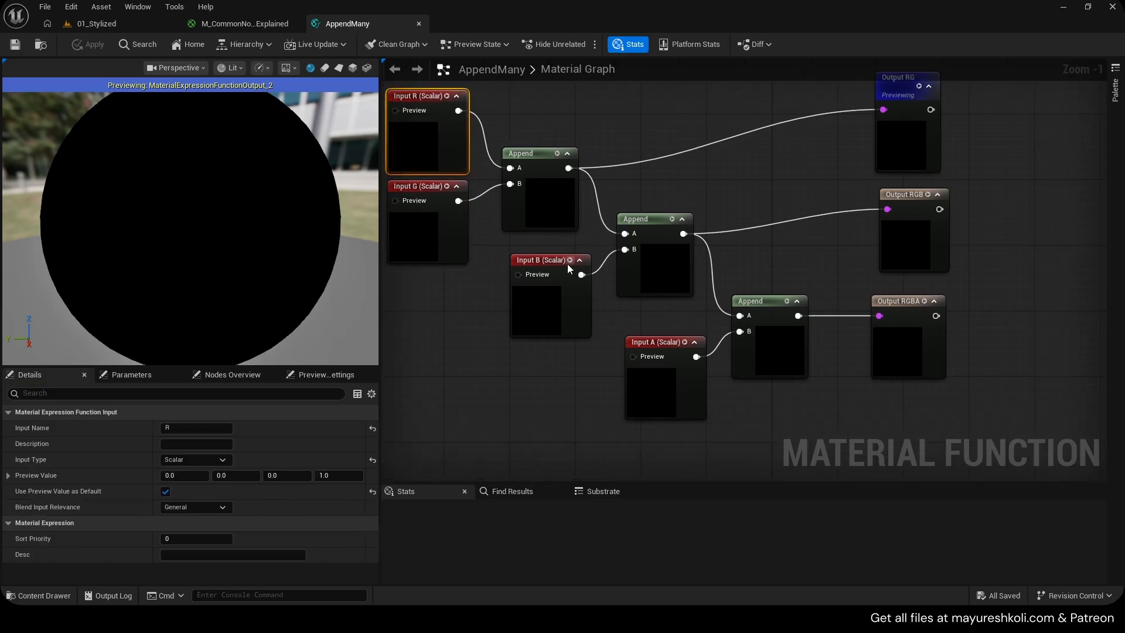
{"action": "mouse_move", "coordinate": [548, 259]}
{"action": "left_mouse_down"}
{"action": "mouse_move", "coordinate": [540, 284]}
{"action": "mouse_move", "coordinate": [548, 276]}
{"action": "left_mouse_up"}
{"action": "right_click_drag", "start_coordinate": [721, 284], "coordinate": [691, 251]}
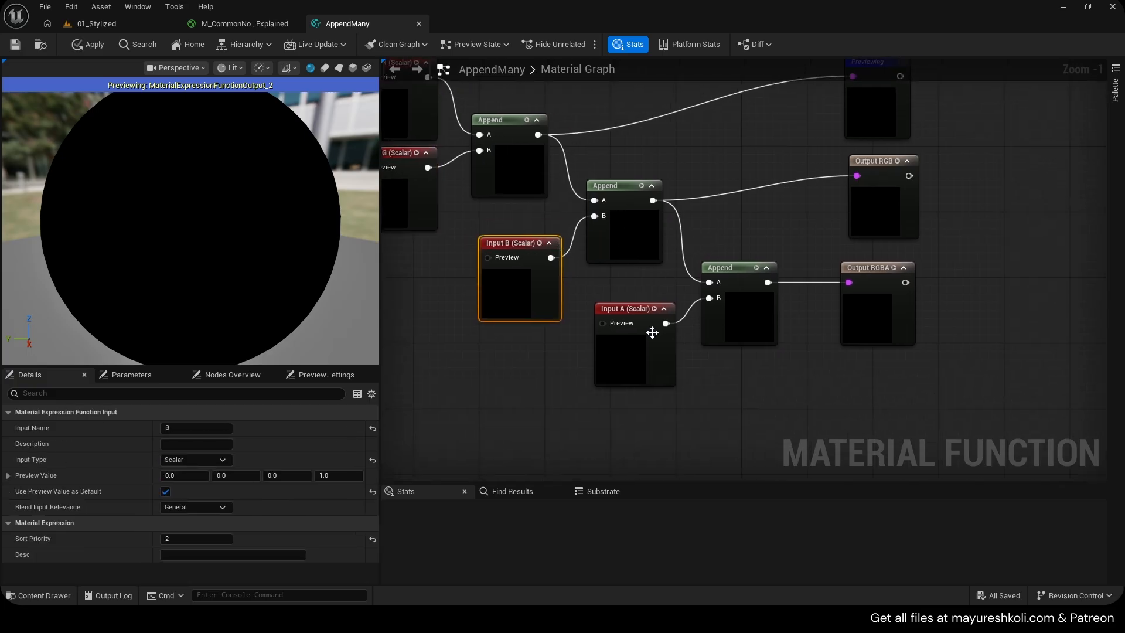
{"action": "right_click_drag", "start_coordinate": [727, 218], "coordinate": [923, 250]}
{"action": "right_click_drag", "start_coordinate": [584, 188], "coordinate": [533, 233]}
{"action": "left_click_drag", "start_coordinate": [682, 216], "coordinate": [740, 175]}
{"action": "left_click", "coordinate": [657, 159]}
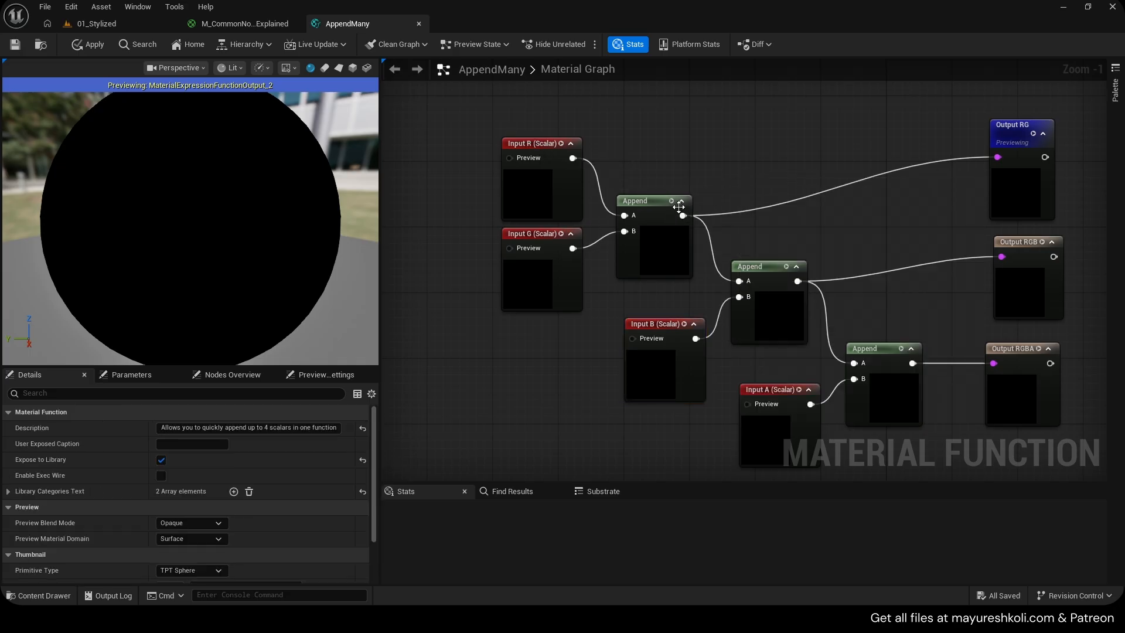
{"action": "left_click_drag", "start_coordinate": [682, 216], "coordinate": [725, 179]}
{"action": "right_click_drag", "start_coordinate": [723, 178], "coordinate": [668, 108]}
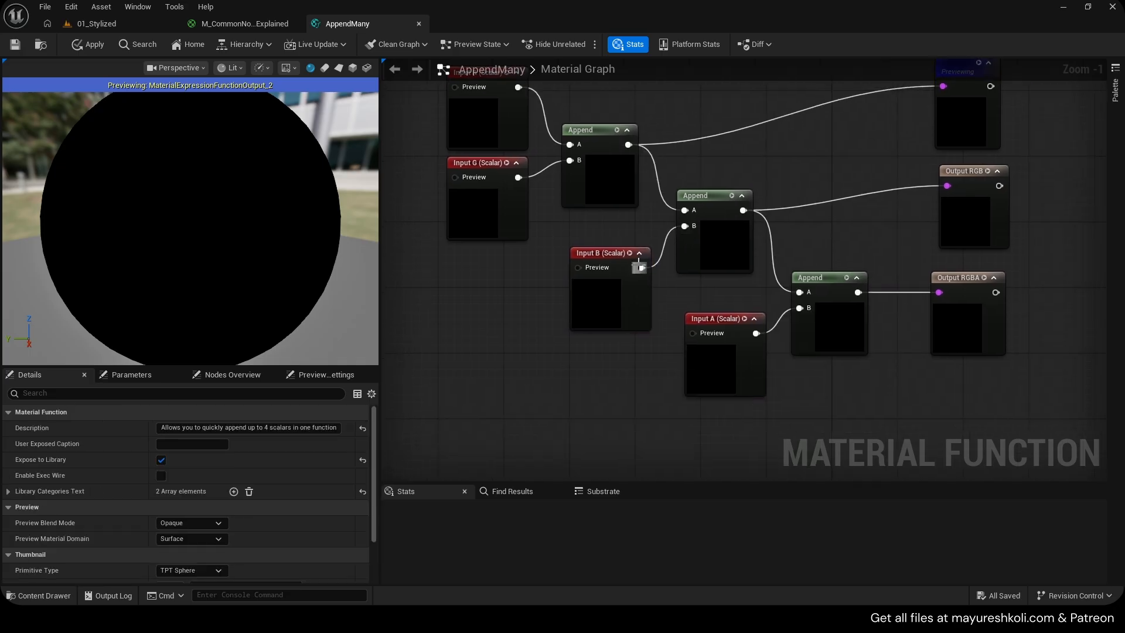
{"action": "mouse_move", "coordinate": [743, 211]}
{"action": "left_mouse_down"}
{"action": "mouse_move", "coordinate": [809, 168]}
{"action": "mouse_move", "coordinate": [744, 210]}
{"action": "left_mouse_up"}
{"action": "right_click_drag", "start_coordinate": [766, 227], "coordinate": [682, 170]}
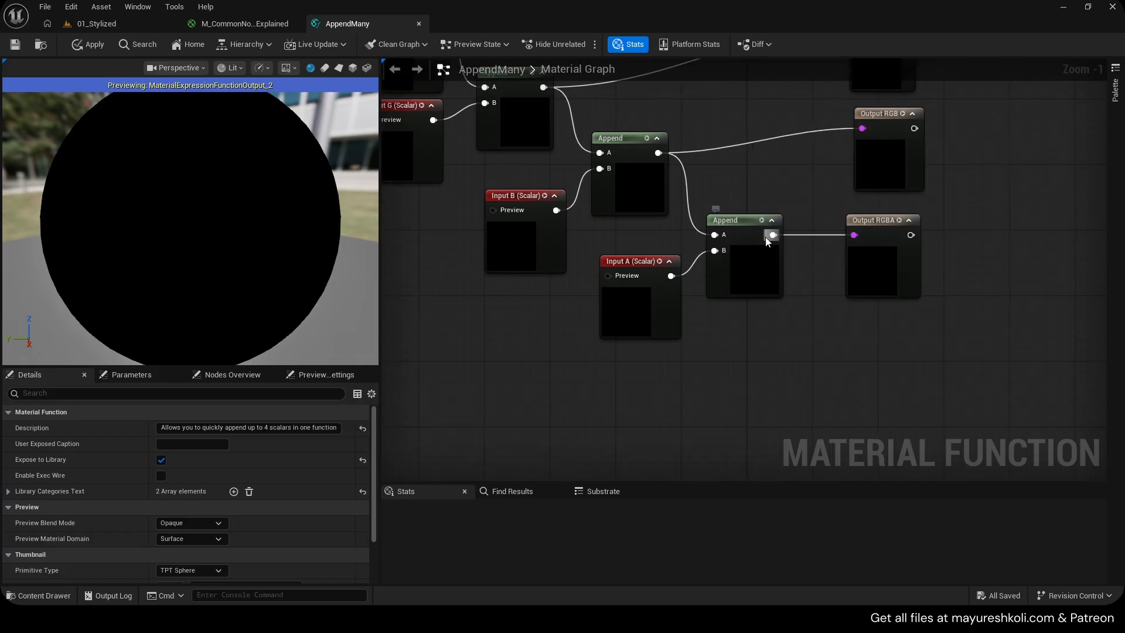
{"action": "left_click_drag", "start_coordinate": [773, 235], "coordinate": [773, 188]}
{"action": "right_click_drag", "start_coordinate": [848, 219], "coordinate": [801, 306]}
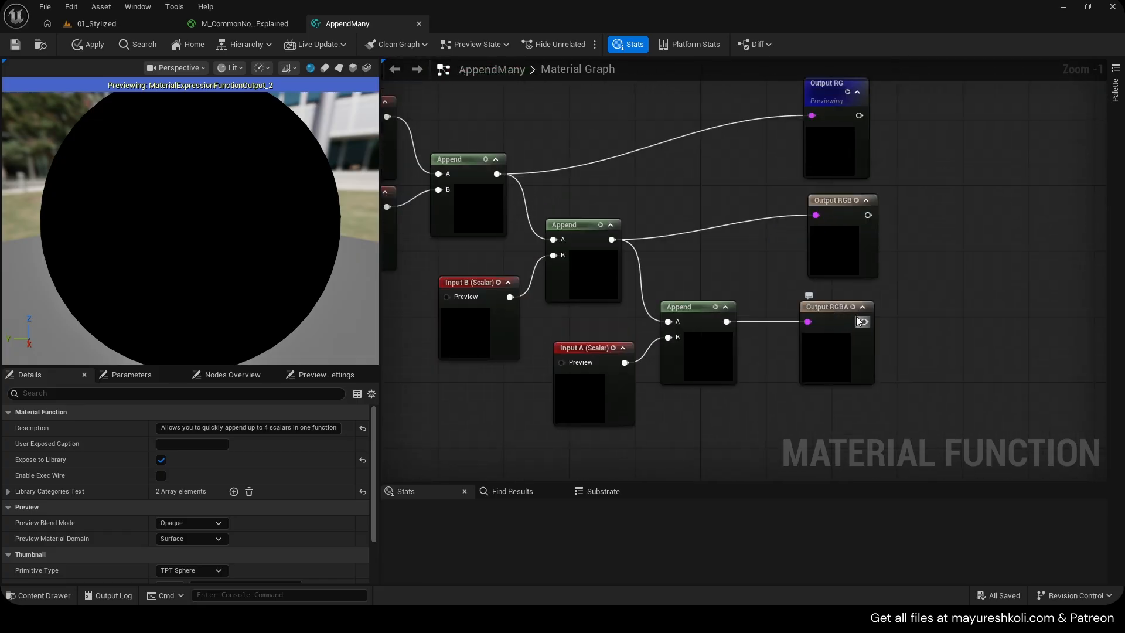
{"action": "left_click", "coordinate": [419, 23]}
Reopen the AppendMany function to inspect its final Append node, then return to the material
{"action": "left_click", "coordinate": [648, 332]}
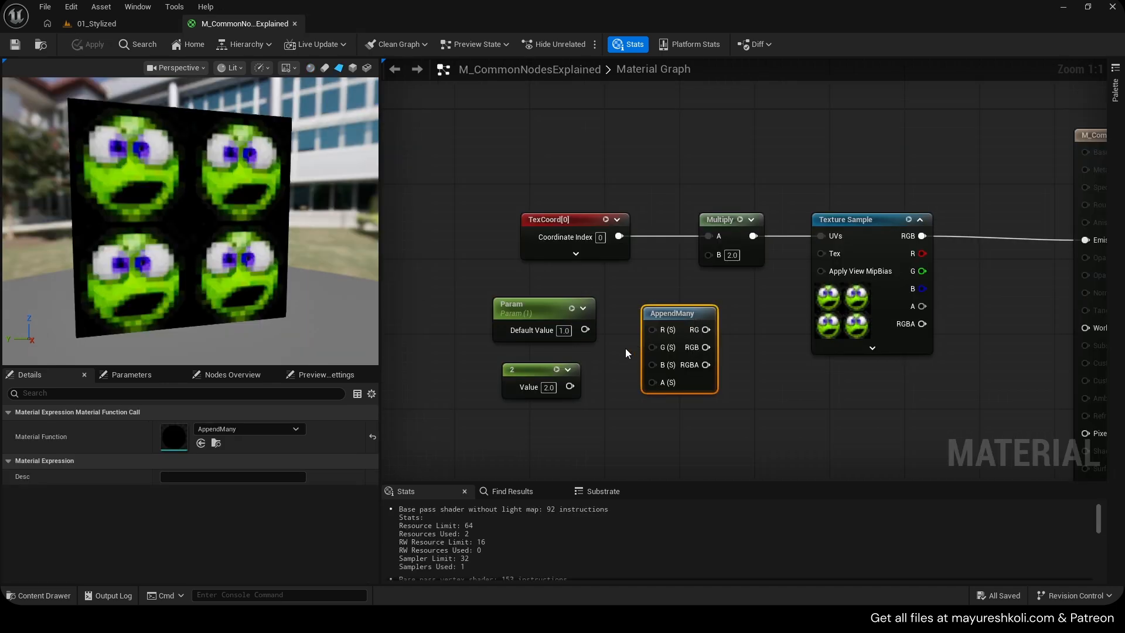
{"action": "mouse_move", "coordinate": [672, 315]}
{"action": "left_mouse_down"}
{"action": "mouse_move", "coordinate": [681, 333]}
{"action": "mouse_move", "coordinate": [662, 326]}
{"action": "left_mouse_up"}
{"action": "right_click_drag", "start_coordinate": [606, 348], "coordinate": [638, 276]}
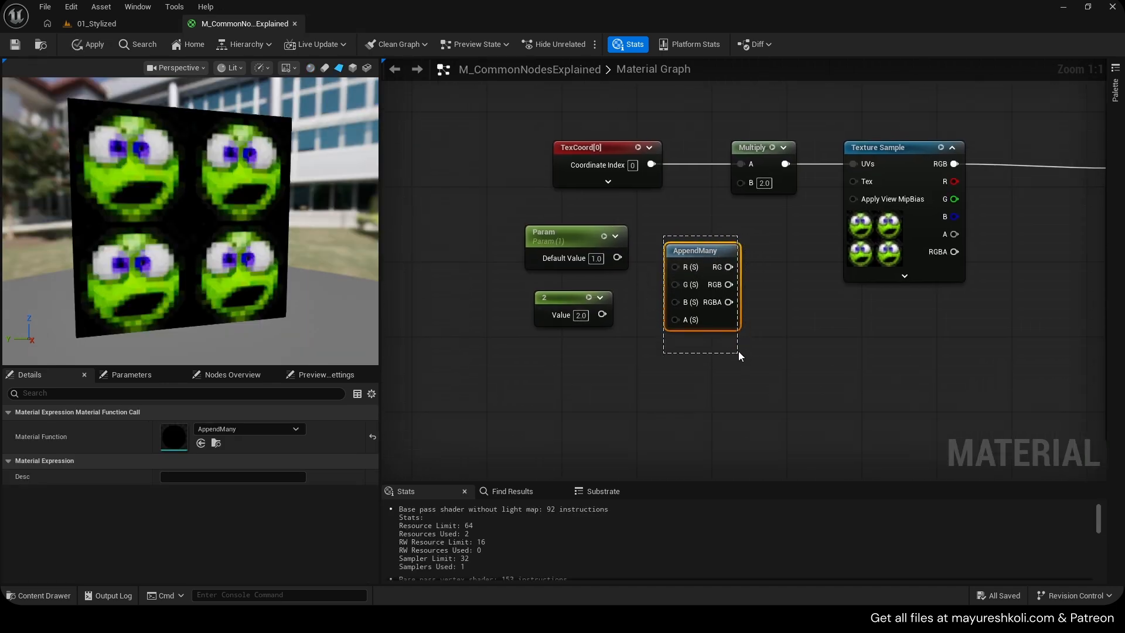
{"action": "double_click", "coordinate": [675, 261]}
{"action": "scroll", "coordinate": [756, 260], "scroll_direction": "down", "scroll_amount": 1}
{"action": "right_click", "coordinate": [776, 256]}
{"action": "right_click_drag", "start_coordinate": [582, 314], "coordinate": [747, 267]}
{"action": "left_click", "coordinate": [661, 320]}
{"action": "left_click", "coordinate": [781, 400]}
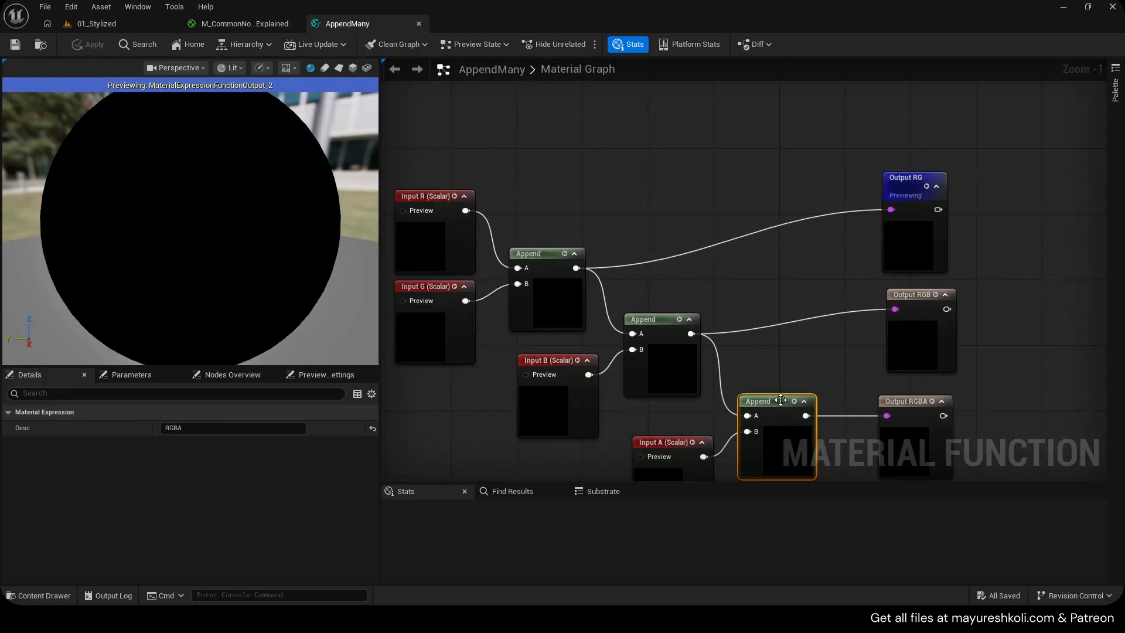
{"action": "left_click", "coordinate": [418, 24]}
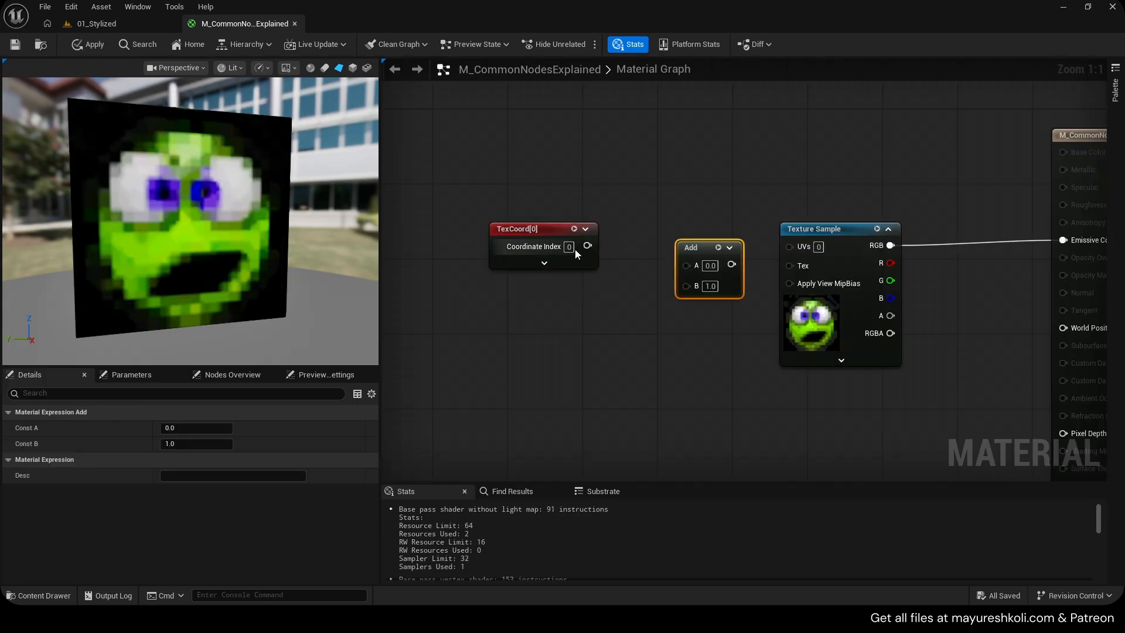
Clear out the extra nodes and feed TexCoord through an Add node with B set to 0.5 into the Texture Sample
{"action": "left_click_drag", "start_coordinate": [587, 246], "coordinate": [686, 264]}
{"action": "left_click_drag", "start_coordinate": [697, 248], "coordinate": [790, 246]}
{"action": "left_click", "coordinate": [701, 265]}
{"action": "type", "text": "0.5"}
{"action": "key", "text": "Return"}
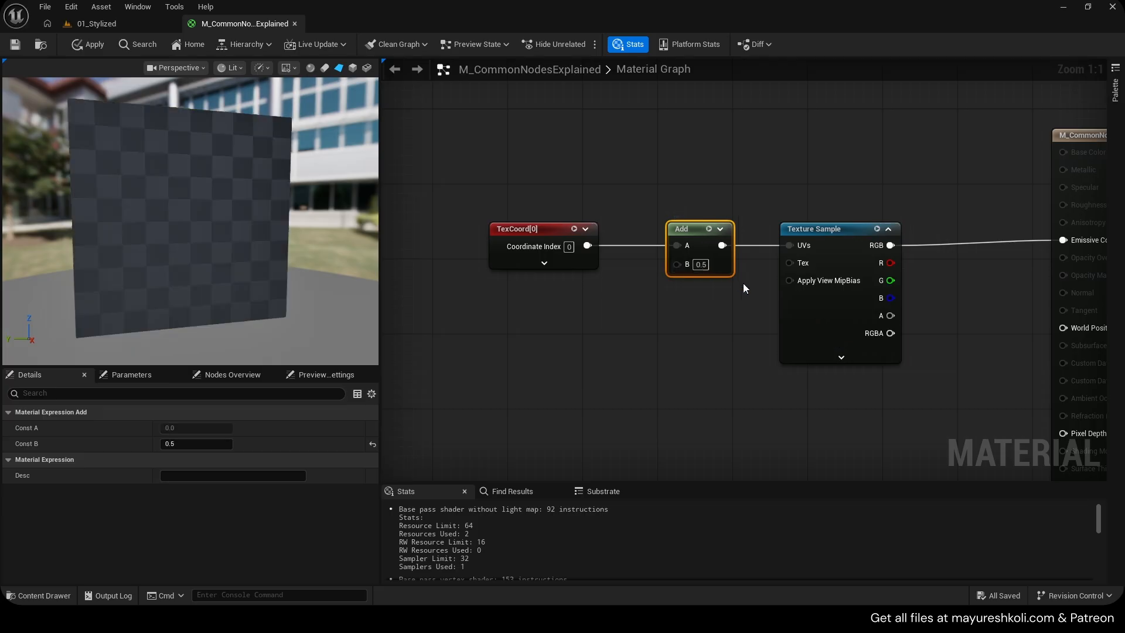
Set the Add node's B value to 2
{"action": "left_click", "coordinate": [743, 283]}
{"action": "type", "text": "2"}
{"action": "key", "text": "Return"}
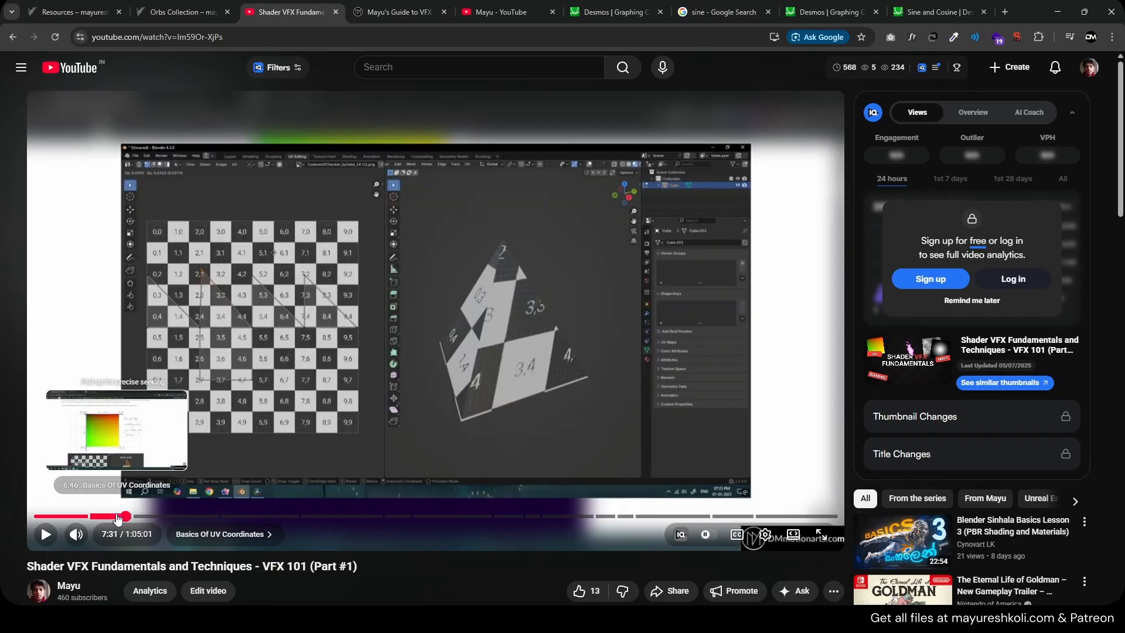
{"action": "left_click", "coordinate": [110, 516]}
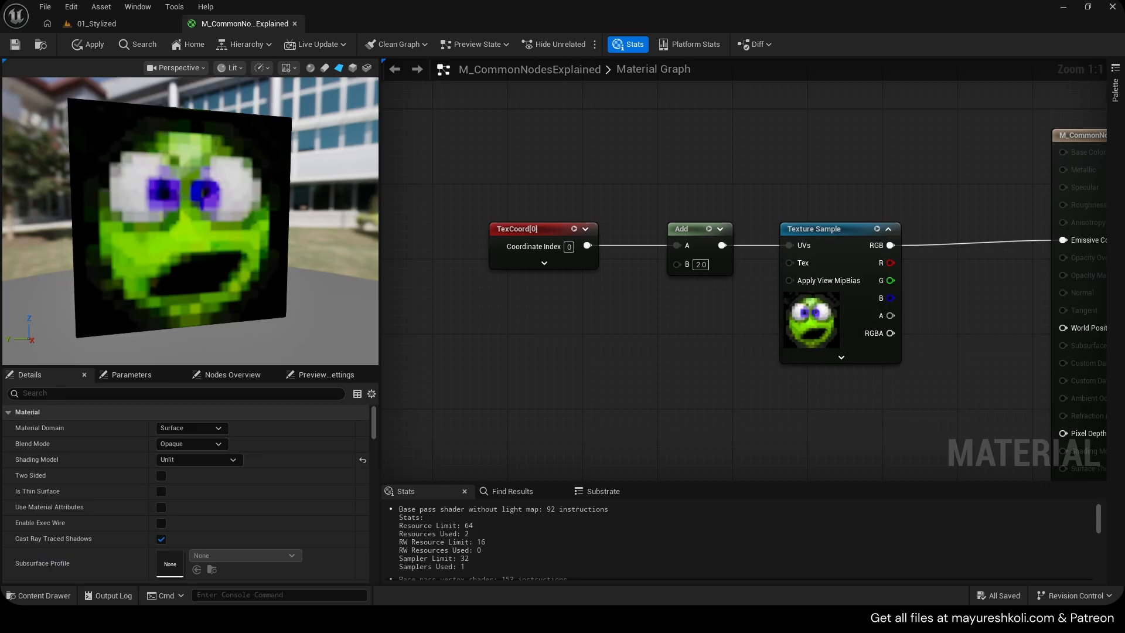
{"action": "left_click", "coordinate": [774, 284]}
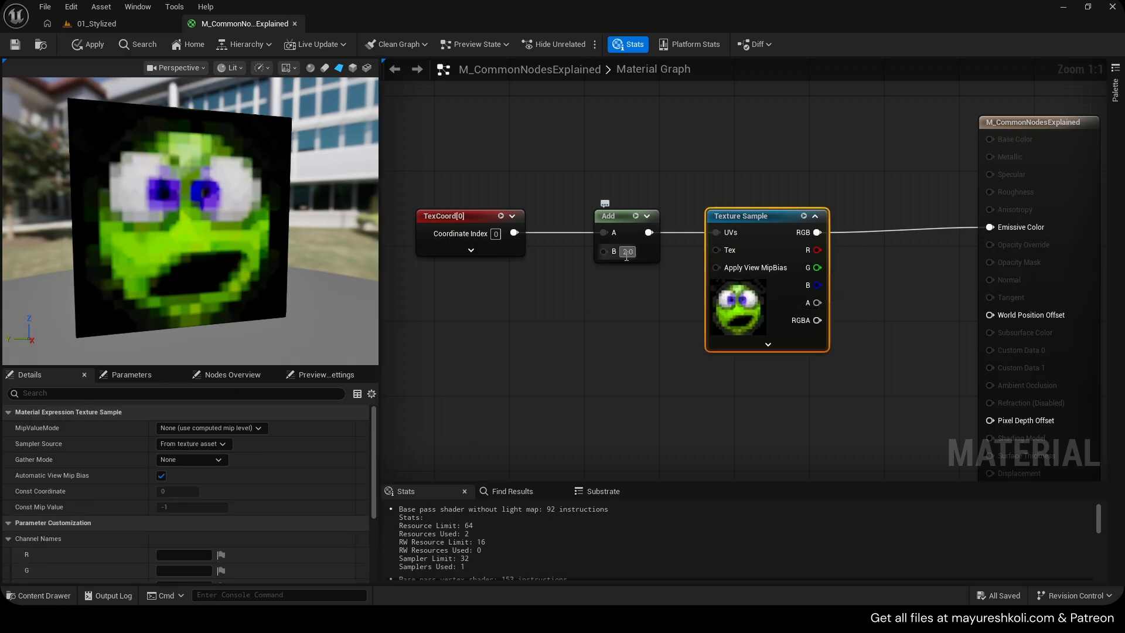
Move the Add node aside and insert a Multiply node with B of 10 between TexCoord and the Texture Sample UVs
{"action": "left_click_drag", "start_coordinate": [624, 244], "coordinate": [614, 178]}
{"action": "key", "text": "m"}
{"action": "left_click", "coordinate": [590, 242]}
{"action": "left_click_drag", "start_coordinate": [513, 232], "coordinate": [723, 231]}
{"action": "type", "text": "10"}
{"action": "left_click", "coordinate": [652, 319]}
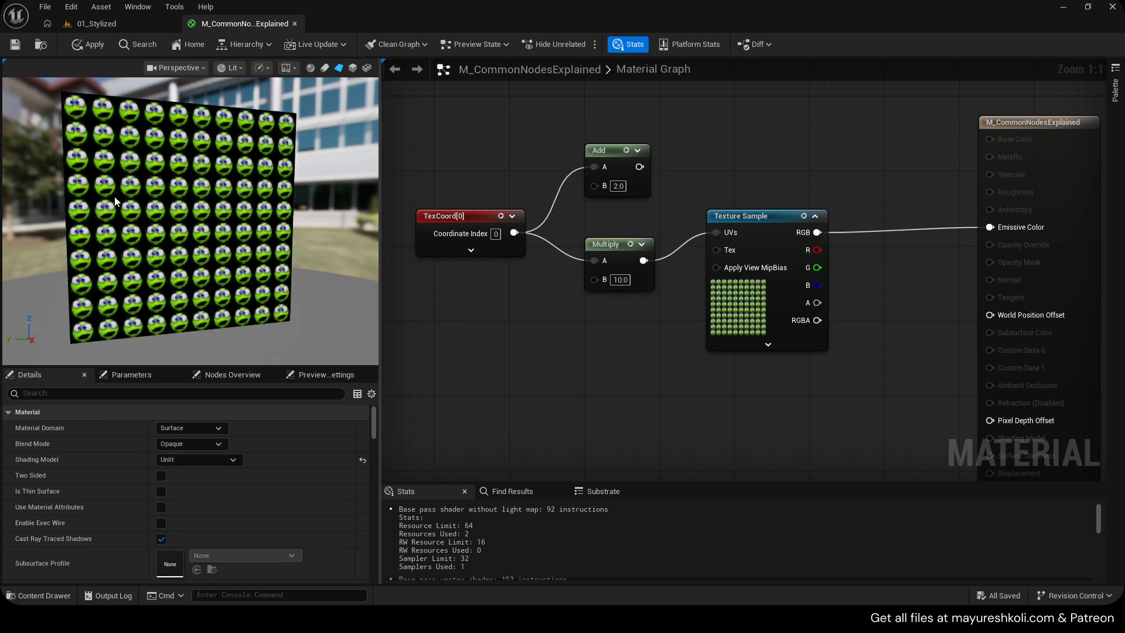
Delete the Multiply node and reposition the Add node
{"action": "scroll", "coordinate": [159, 205], "scroll_direction": "up", "scroll_amount": 5}
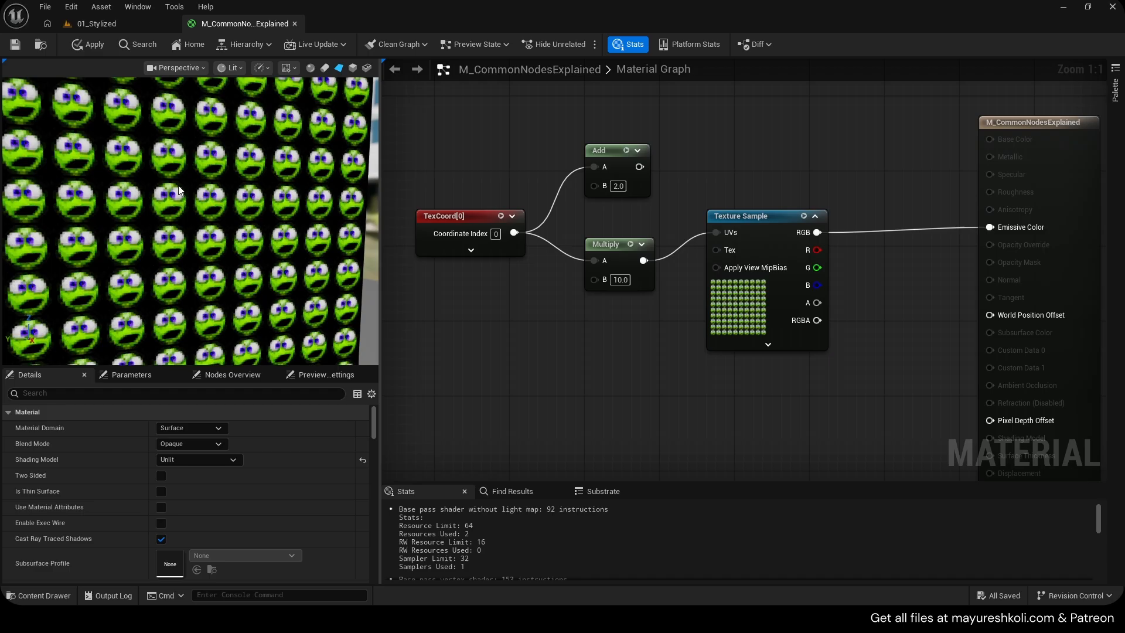
{"action": "scroll", "coordinate": [179, 190], "scroll_direction": "down", "scroll_amount": 5}
{"action": "left_click", "coordinate": [603, 245]}
{"action": "key", "text": "Delete"}
{"action": "left_click_drag", "start_coordinate": [620, 167], "coordinate": [620, 186]}
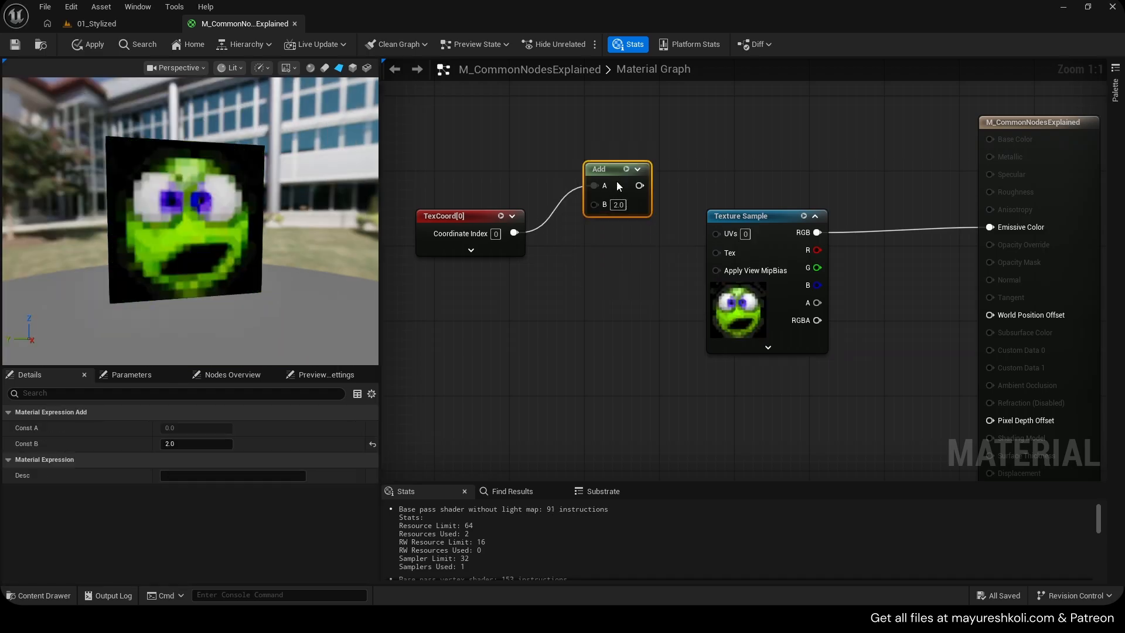
Route TexCoord through the Add node into the Texture Sample UVs and set the Add node's B to 0.5
{"action": "left_click_drag", "start_coordinate": [514, 233], "coordinate": [716, 233]}
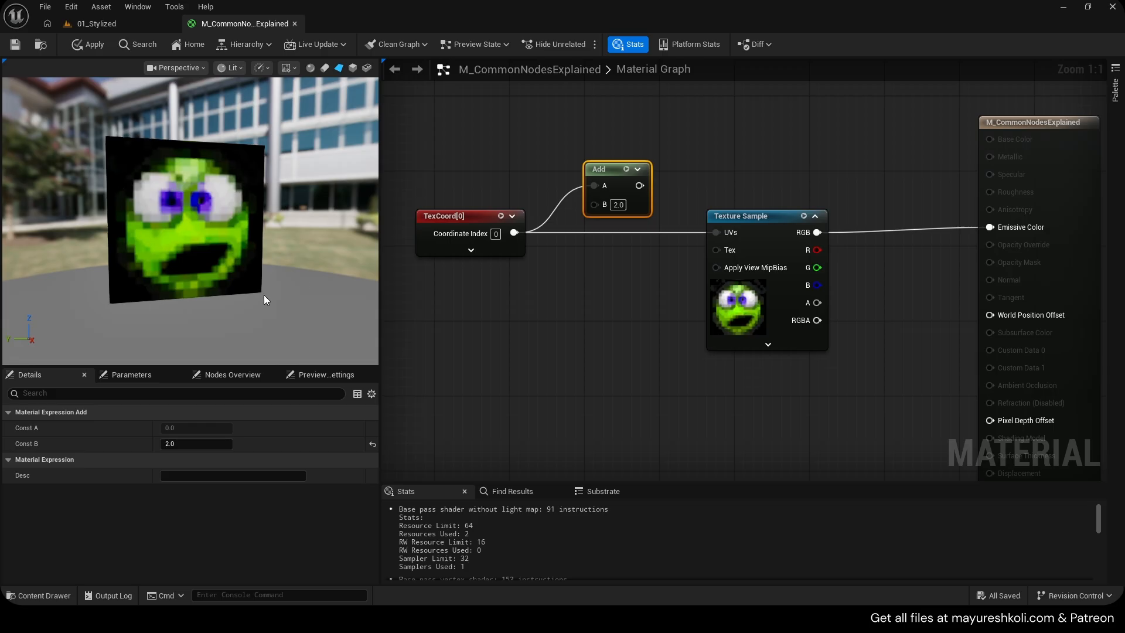
{"action": "left_click_drag", "start_coordinate": [634, 207], "coordinate": [632, 253]}
{"action": "left_click", "coordinate": [626, 277]}
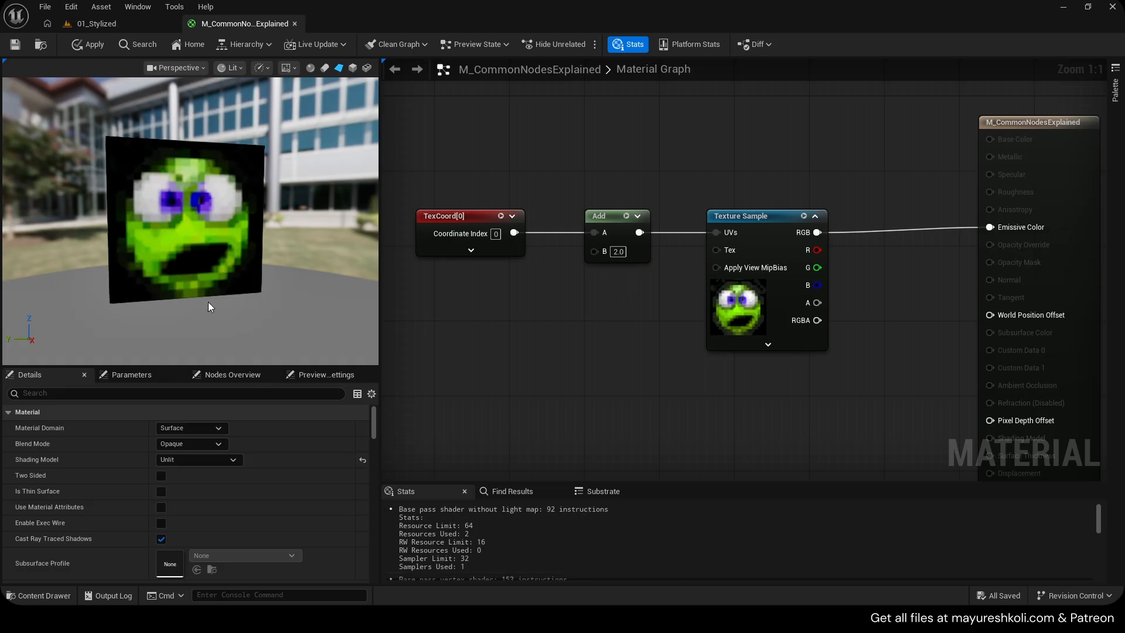
{"action": "type", "text": "0.5"}
{"action": "left_click", "coordinate": [634, 282]}
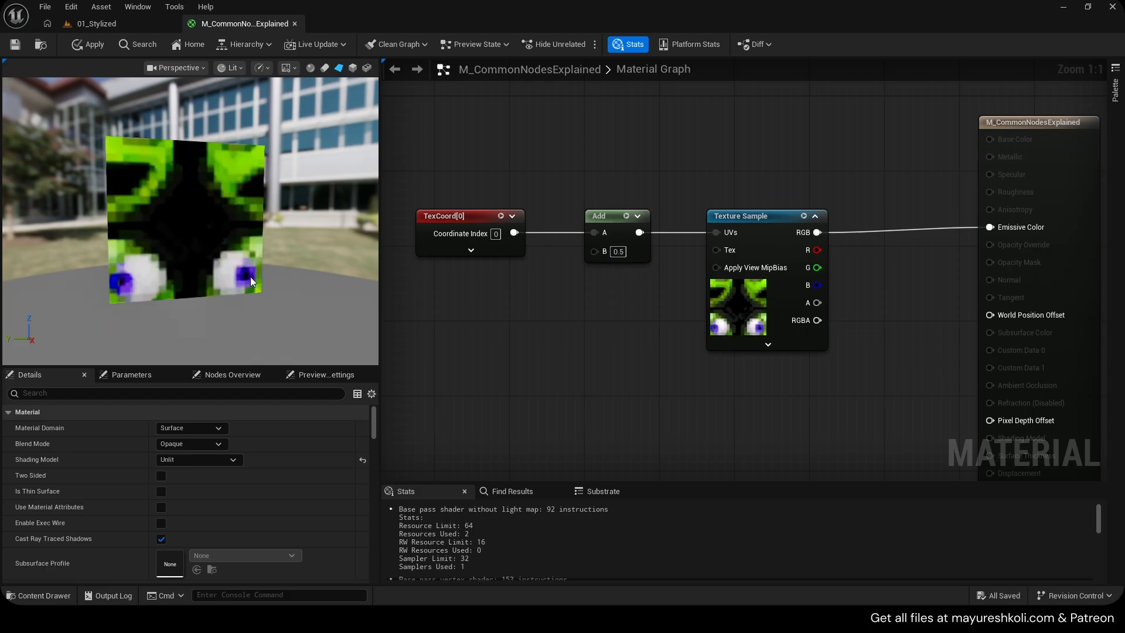
{"action": "left_click_drag", "start_coordinate": [607, 301], "coordinate": [632, 205]}
{"action": "right_click_drag", "start_coordinate": [538, 290], "coordinate": [582, 265]}
{"action": "right_click", "coordinate": [494, 284]}
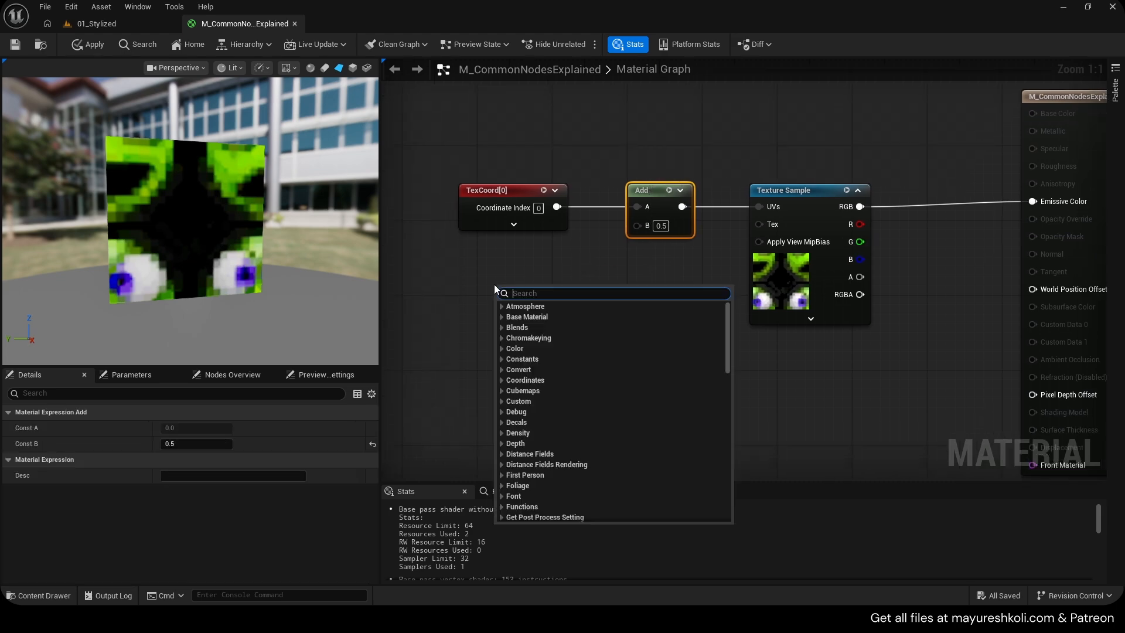
{"action": "type", "text": "ma"}
{"action": "key", "text": "Return"}
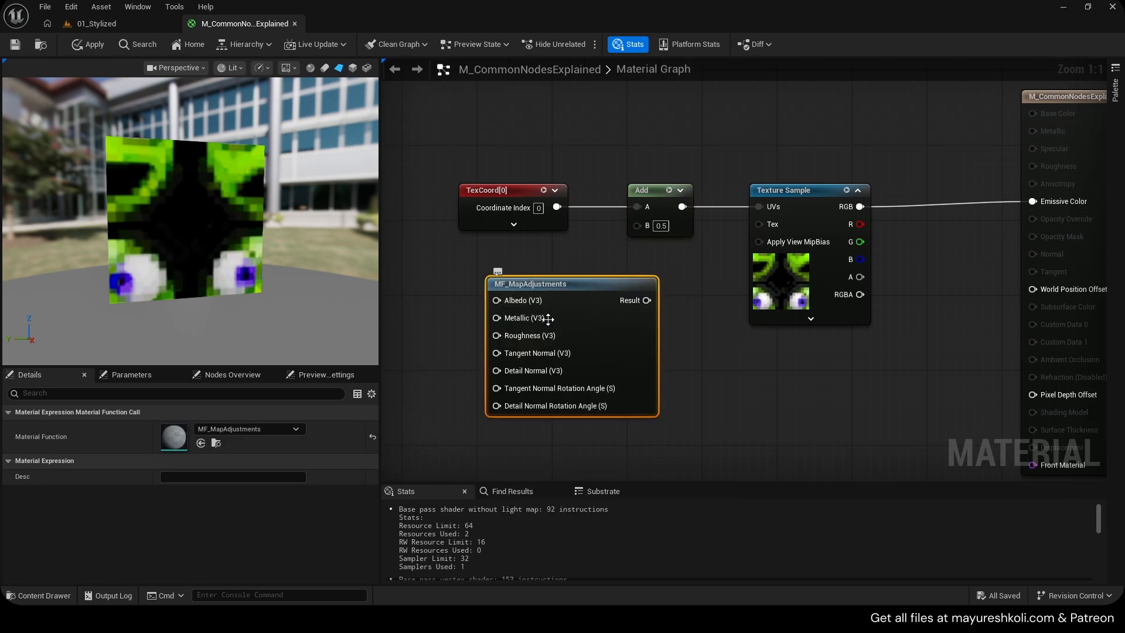
{"action": "key", "text": "Delete"}
Add a Time node and connect its output to a new DebugScalarValues node
{"action": "right_click", "coordinate": [529, 286]}
{"action": "type", "text": "time"}
{"action": "key", "text": "Return"}
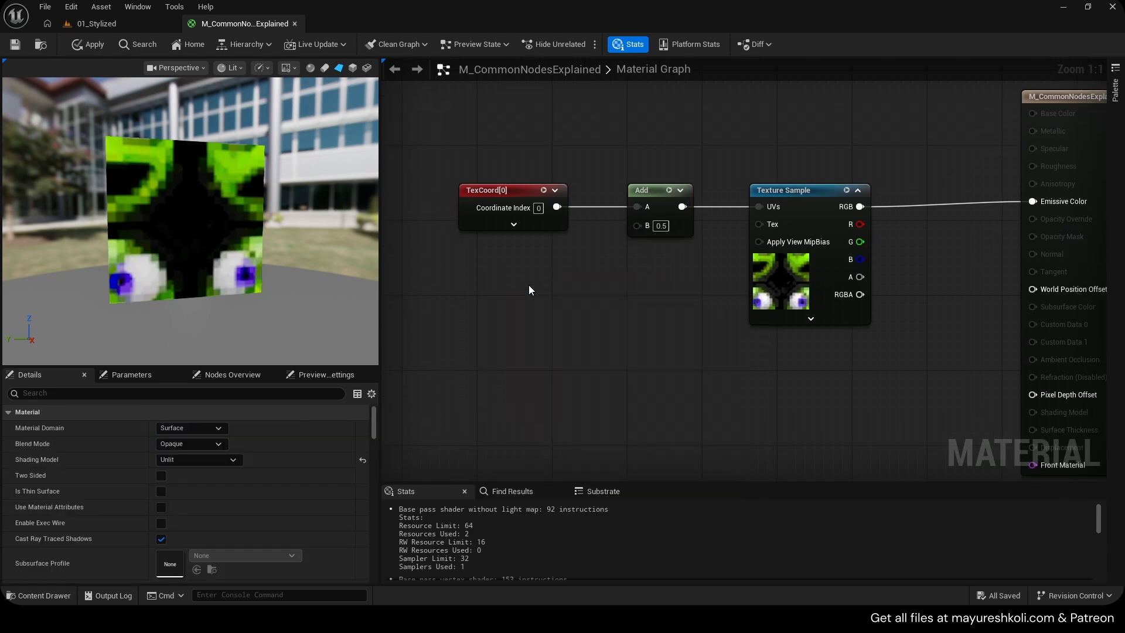
{"action": "left_click_drag", "start_coordinate": [528, 285], "coordinate": [731, 405]}
{"action": "type", "text": "deb"}
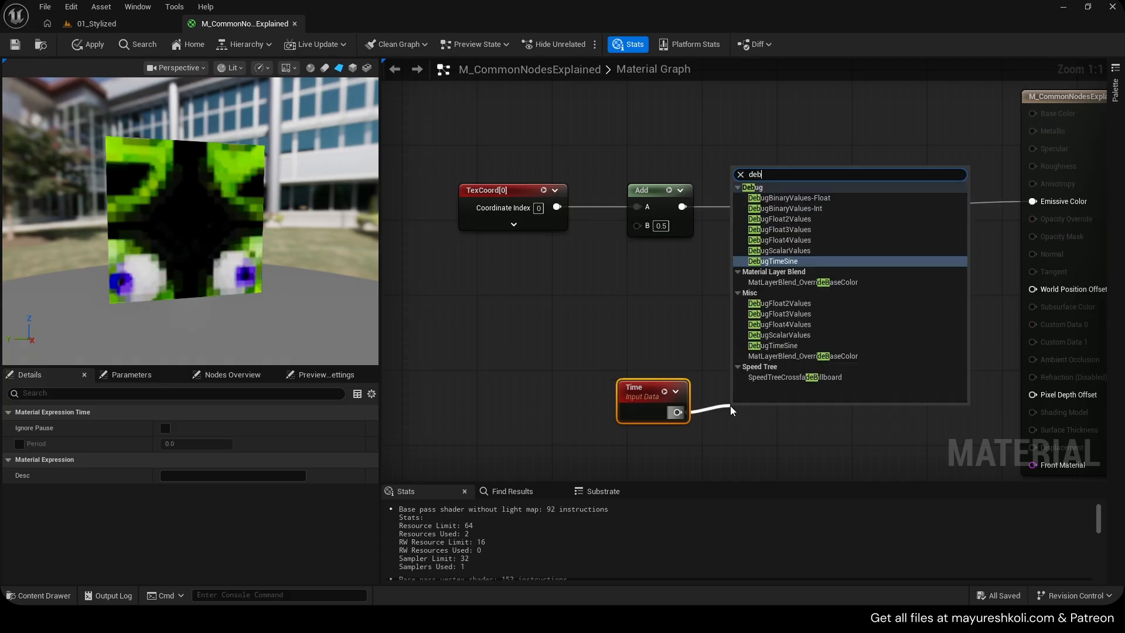
{"action": "type", "text": "ug scal"}
{"action": "key", "text": "Return"}
Arrange the debug nodes and connect the DebugScalarValues result to Emissive Color
{"action": "left_click_drag", "start_coordinate": [676, 367], "coordinate": [779, 432]}
{"action": "key", "text": "q"}
{"action": "left_click_drag", "start_coordinate": [799, 405], "coordinate": [781, 377]}
{"action": "right_click_drag", "start_coordinate": [891, 368], "coordinate": [821, 359]}
{"action": "left_click_drag", "start_coordinate": [854, 385], "coordinate": [963, 193]}
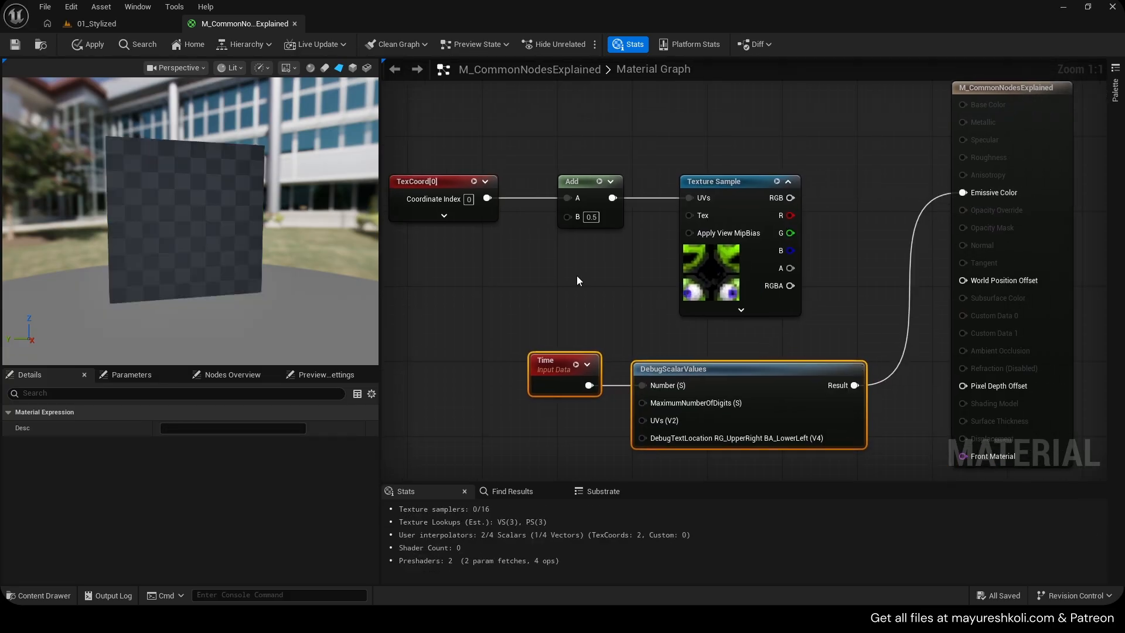
{"action": "scroll", "coordinate": [176, 216], "scroll_direction": "up", "scroll_amount": 4}
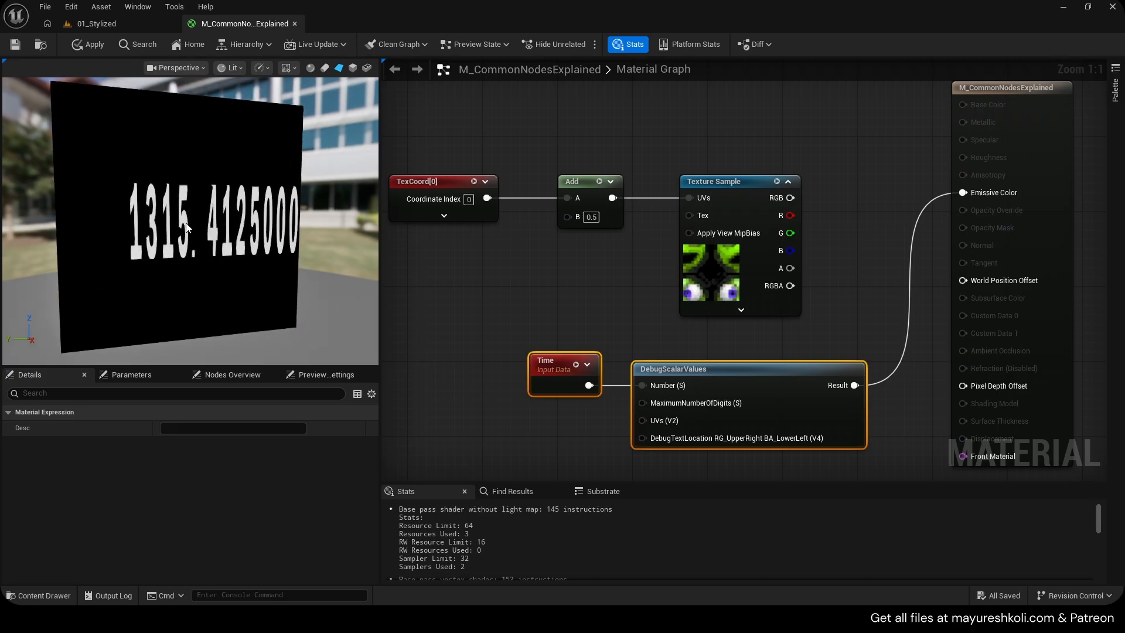
Delete the DebugScalarValues node and connect the Time output into the Add node's B input
{"action": "left_click_drag", "start_coordinate": [709, 346], "coordinate": [731, 393]}
{"action": "key", "text": "Delete"}
{"action": "left_click_drag", "start_coordinate": [530, 354], "coordinate": [396, 301]}
{"action": "right_click_drag", "start_coordinate": [500, 273], "coordinate": [590, 282]}
{"action": "left_click_drag", "start_coordinate": [540, 337], "coordinate": [659, 225]}
{"action": "left_click_drag", "start_coordinate": [489, 319], "coordinate": [517, 301]}
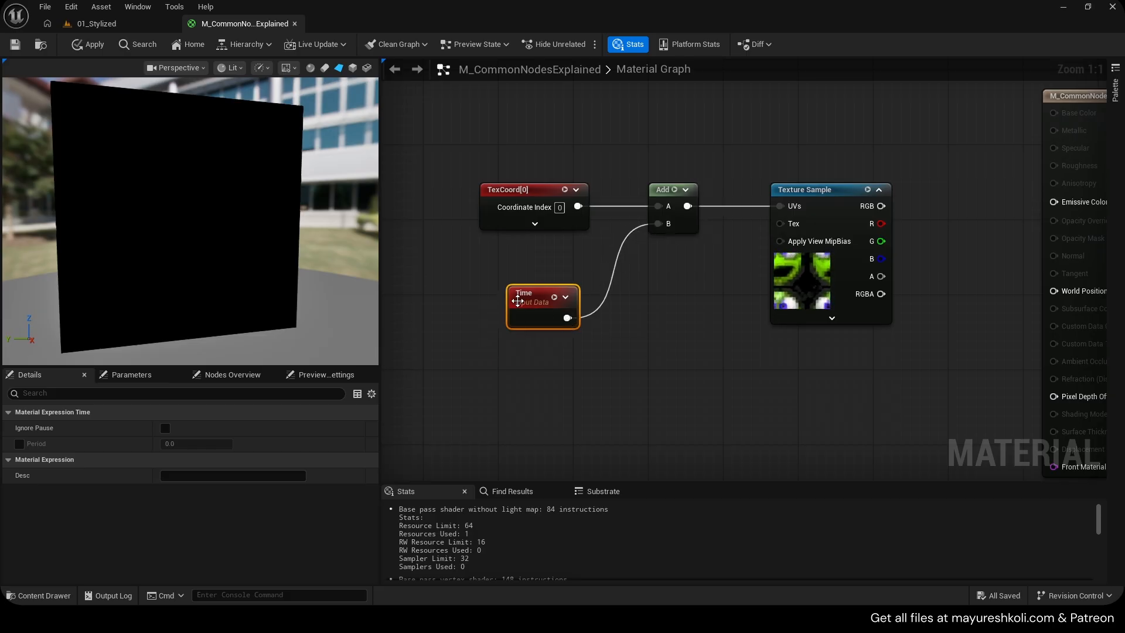
Reconnect the Texture Sample RGB to Emissive Color and save the material
{"action": "left_click_drag", "start_coordinate": [881, 205], "coordinate": [1054, 202]}
{"action": "right_click_drag", "start_coordinate": [609, 298], "coordinate": [542, 297]}
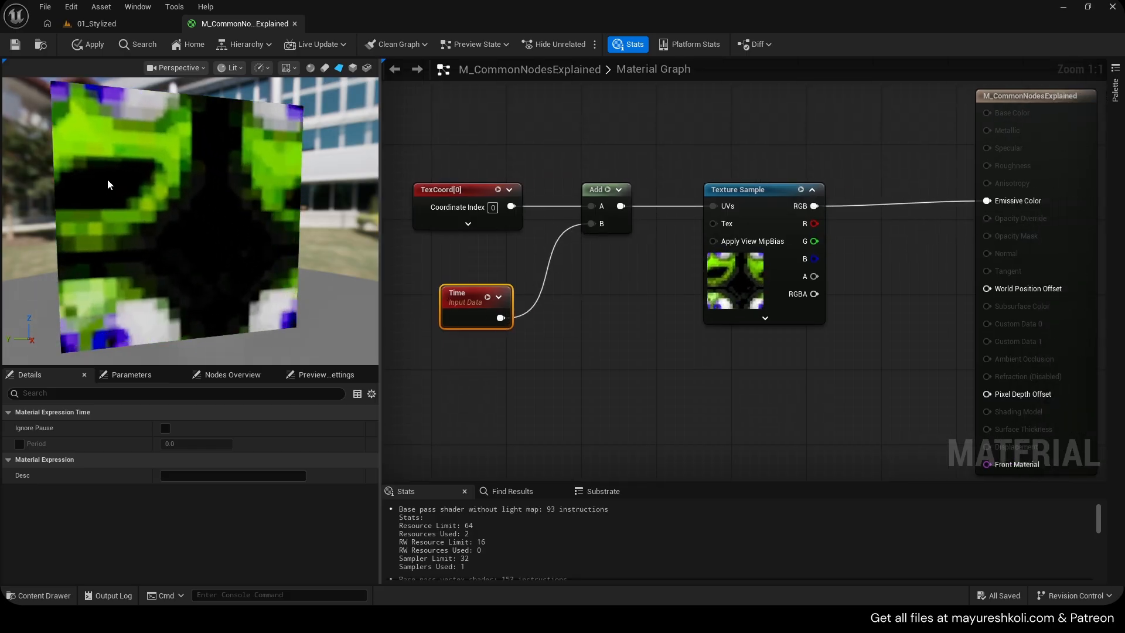
{"action": "key", "text": "ctrl+s"}
Insert an Append node between the Time node and the Add node's B input
{"action": "right_click_drag", "start_coordinate": [467, 254], "coordinate": [520, 231]}
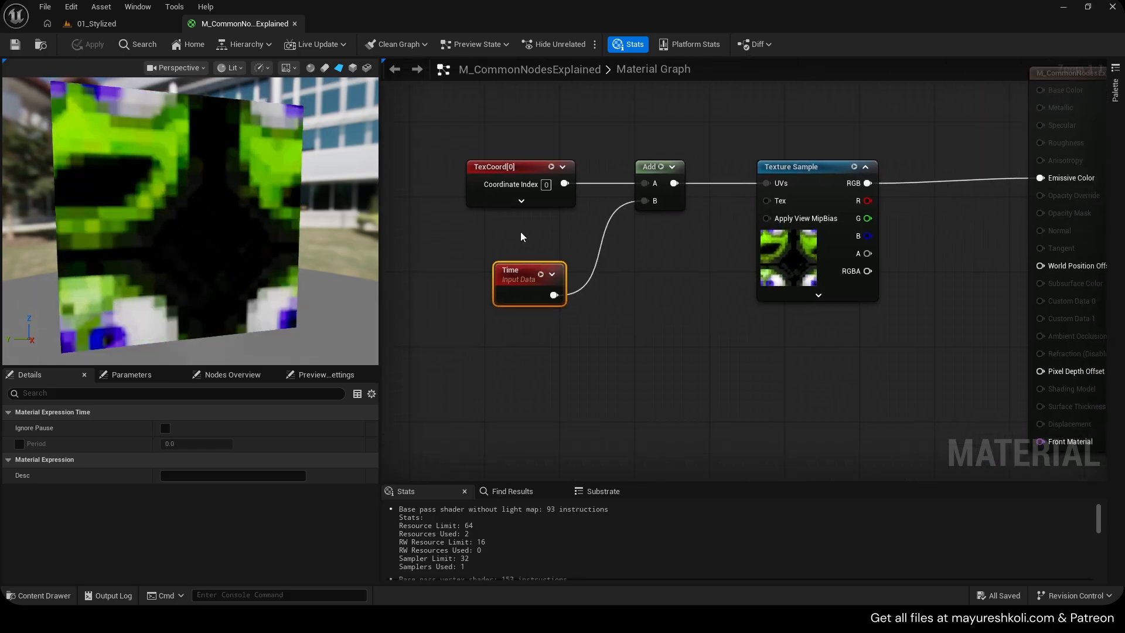
{"action": "right_click", "coordinate": [630, 294]}
{"action": "type", "text": "appe"}
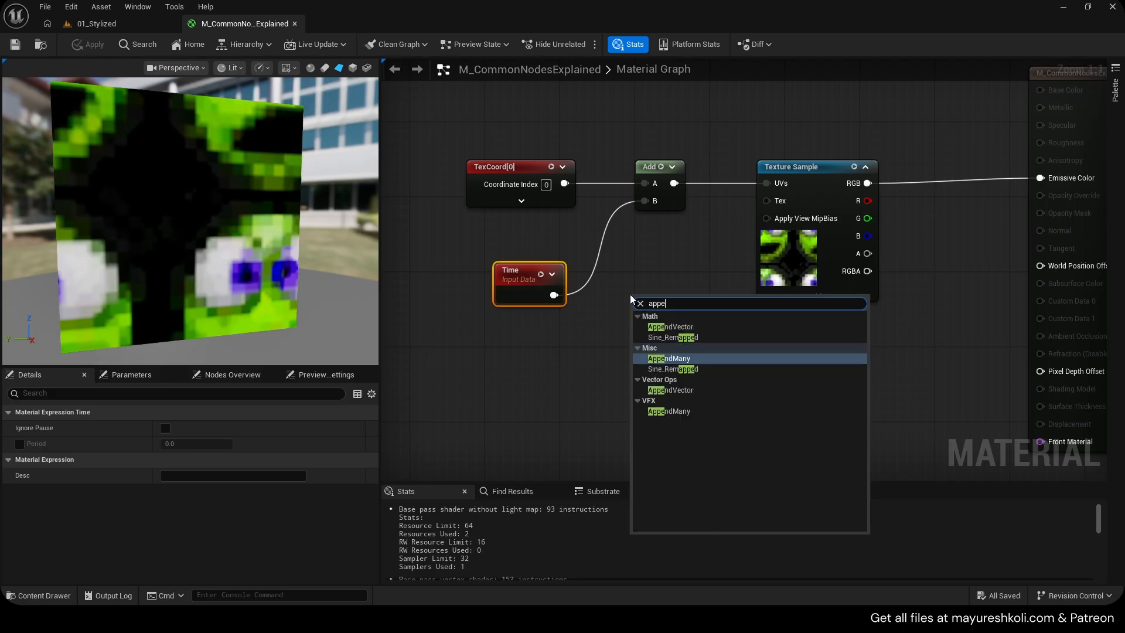
{"action": "key", "text": "Up"}
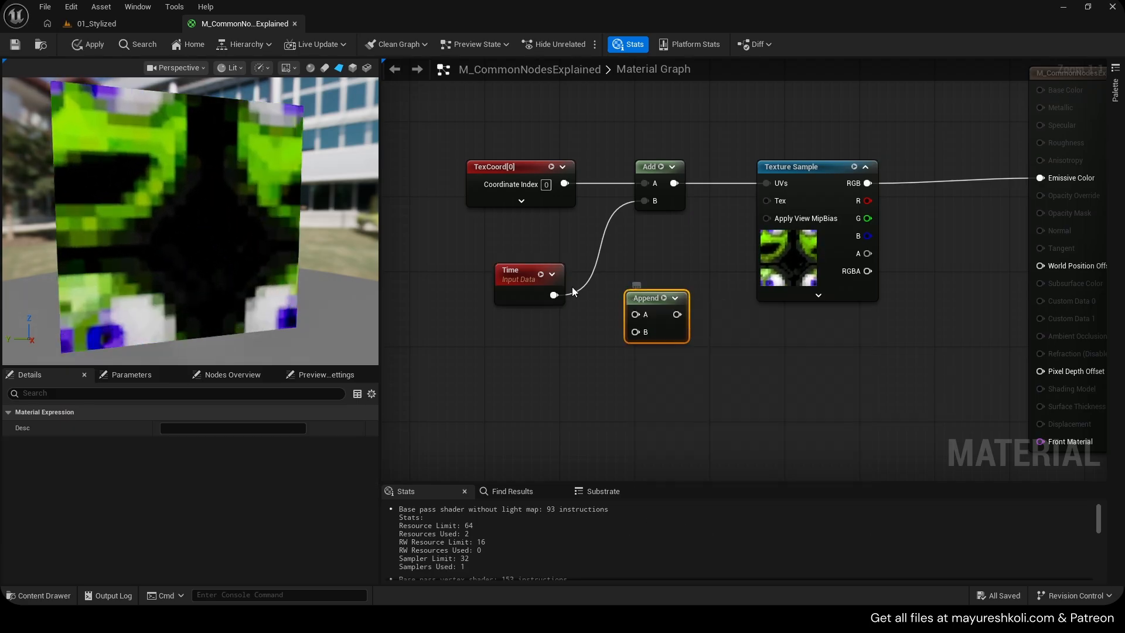
{"action": "left_click_drag", "start_coordinate": [555, 296], "coordinate": [634, 259]}
{"action": "left_click_drag", "start_coordinate": [658, 277], "coordinate": [644, 200]}
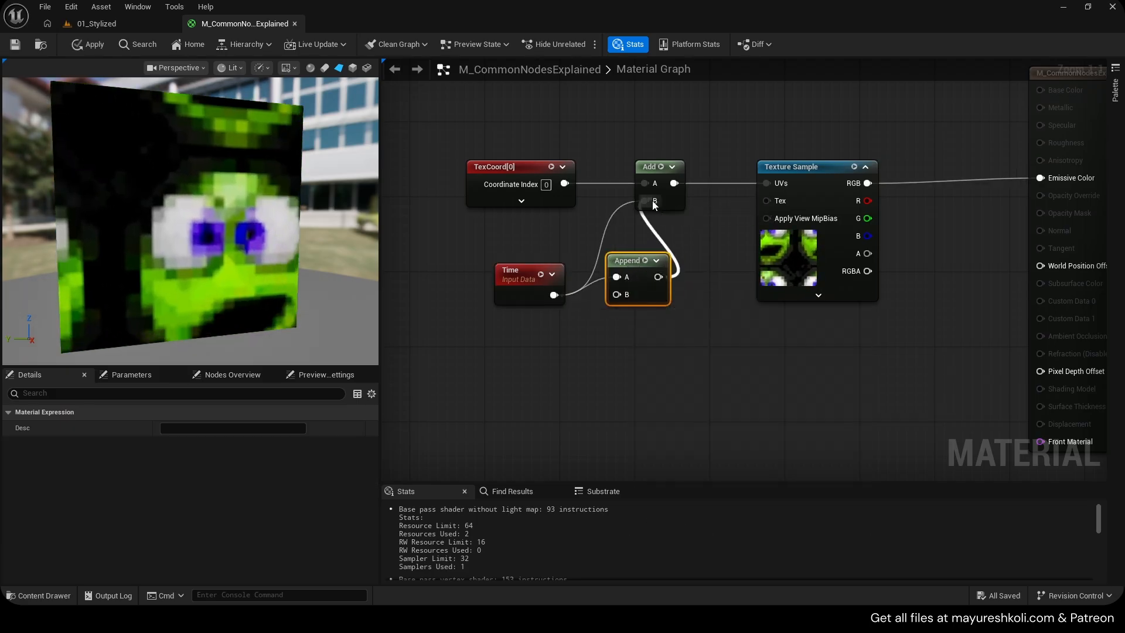
Add a constant of 0 and connect it to the Append node's B input
{"action": "left_click", "coordinate": [497, 330]}
{"action": "left_click_drag", "start_coordinate": [613, 297], "coordinate": [614, 295]}
{"action": "left_click_drag", "start_coordinate": [620, 259], "coordinate": [620, 269]}
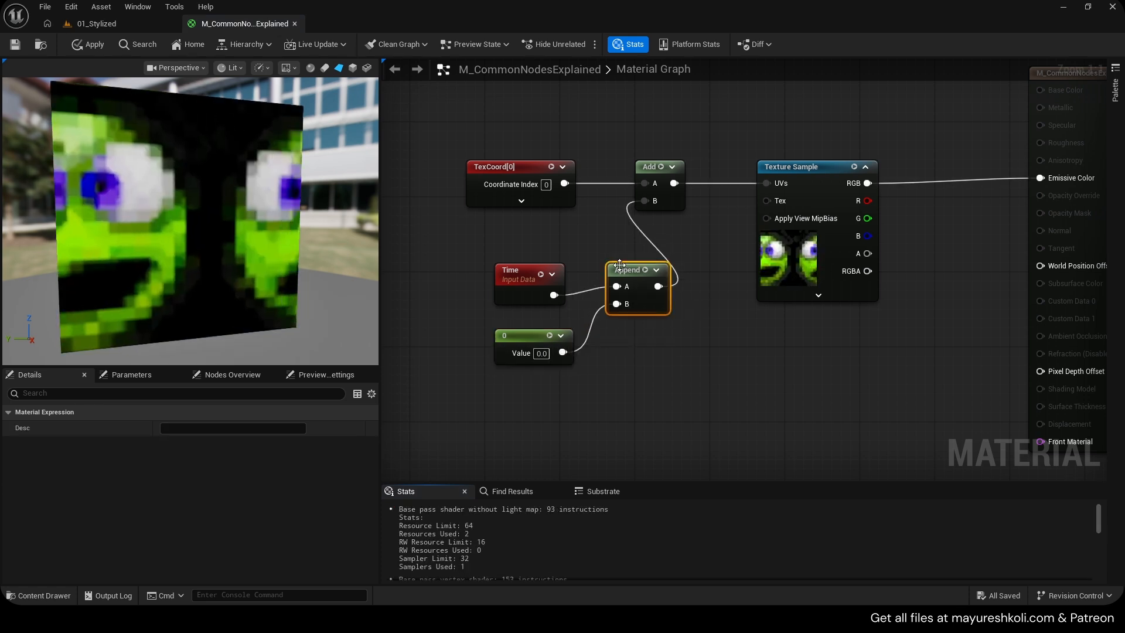
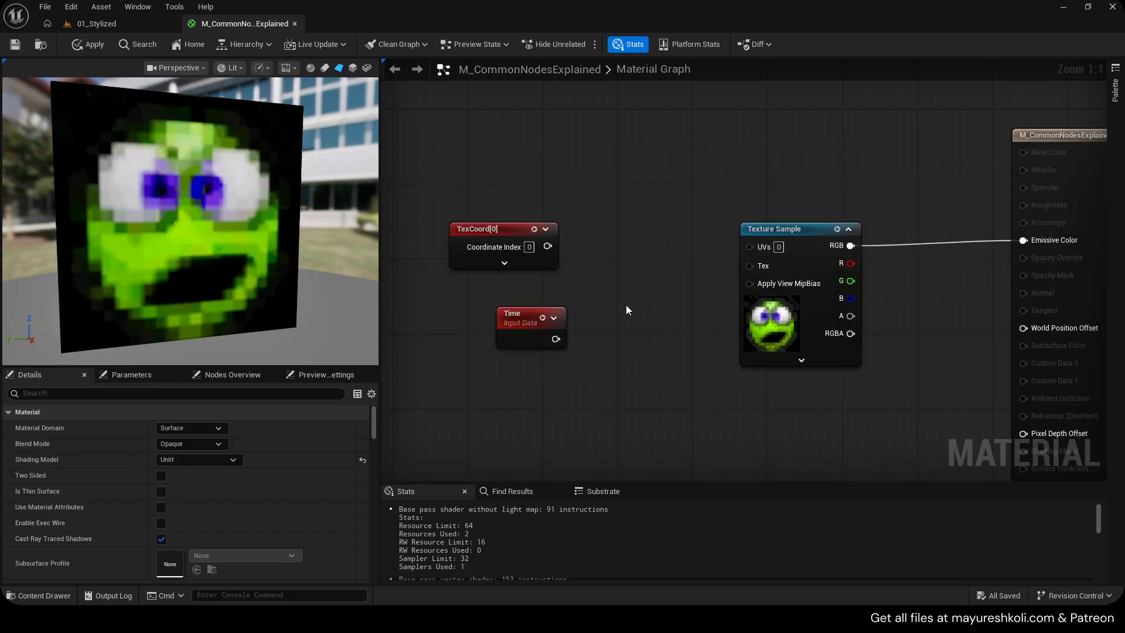
Delete the Time and Add nodes and place a Panner node feeding the Texture Sample's UVs
{"action": "left_click", "coordinate": [519, 323]}
{"action": "key", "text": "Delete"}
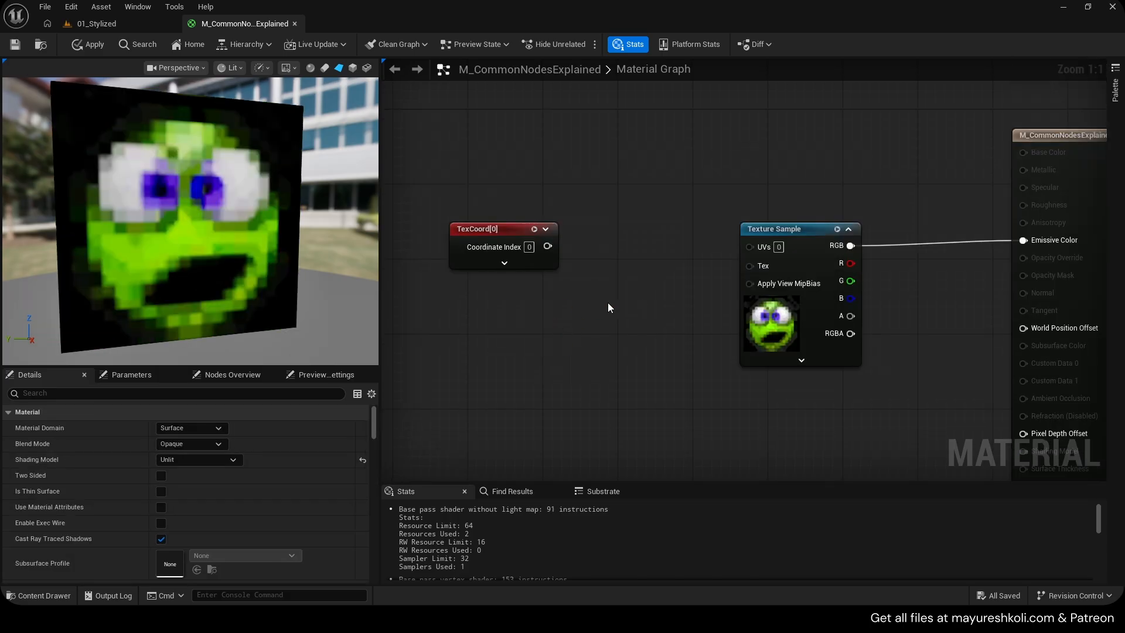
{"action": "key", "text": "p"}
{"action": "left_click", "coordinate": [619, 263]}
{"action": "left_click_drag", "start_coordinate": [644, 269], "coordinate": [569, 297]}
{"action": "left_click_drag", "start_coordinate": [484, 230], "coordinate": [456, 193]}
{"action": "left_click_drag", "start_coordinate": [587, 293], "coordinate": [605, 236]}
{"action": "left_click_drag", "start_coordinate": [745, 244], "coordinate": [750, 246]}
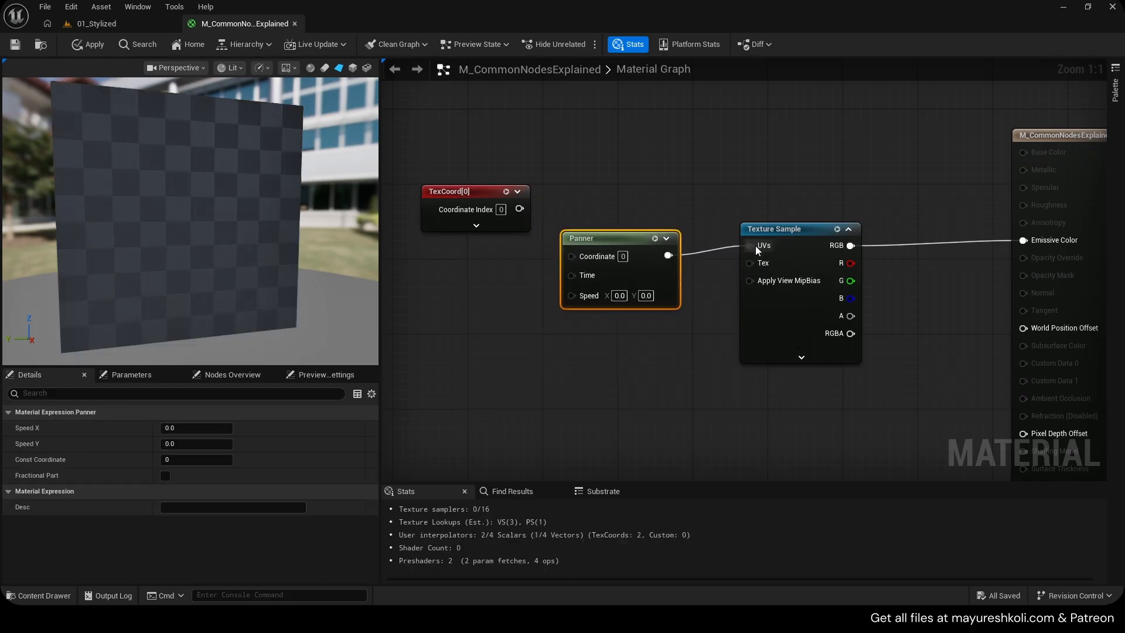
{"action": "left_click_drag", "start_coordinate": [604, 239], "coordinate": [632, 230]}
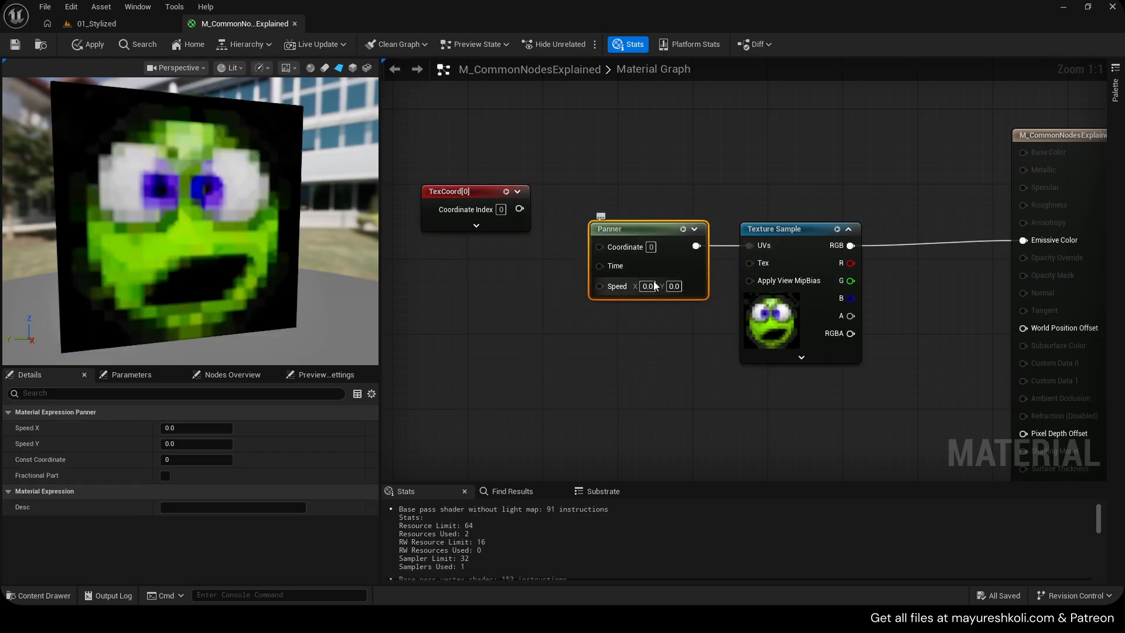
Set the Panner's speed to 0.5 in X and 1 in Y
{"action": "type", "text": "0.5"}
{"action": "left_click", "coordinate": [658, 306]}
{"action": "left_click", "coordinate": [674, 287]}
{"action": "type", "text": "1"}
{"action": "left_click", "coordinate": [683, 334]}
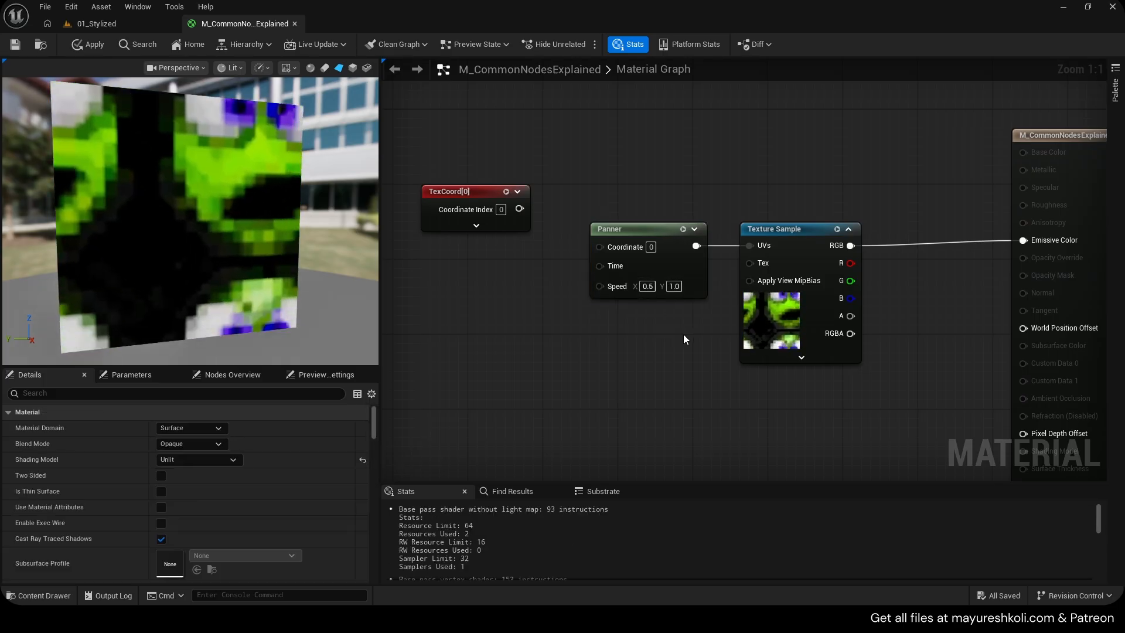
Reset the Panner's speed to 0 in both X and Y
{"action": "left_click", "coordinate": [676, 287]}
{"action": "type", "text": "0"}
{"action": "left_click", "coordinate": [643, 287]}
{"action": "type", "text": "0"}
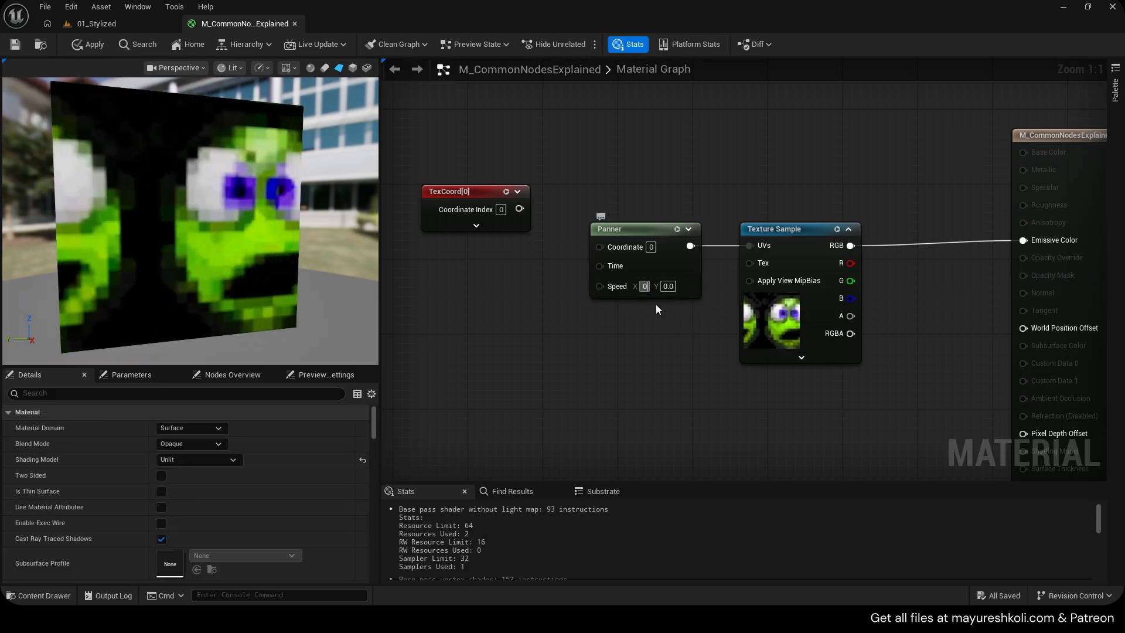
{"action": "left_click", "coordinate": [666, 323]}
Promote the Panner's Speed input to a parameter node, duplicate it, and delete the parameter nodes again
{"action": "left_click_drag", "start_coordinate": [599, 287], "coordinate": [618, 286]}
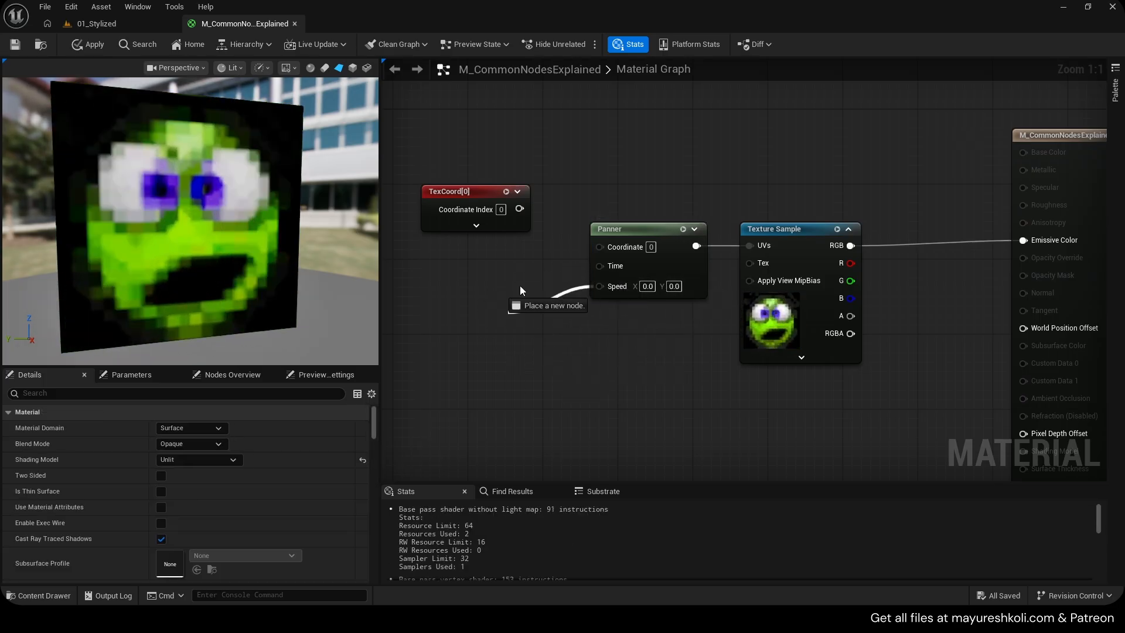
{"action": "left_click_drag", "start_coordinate": [575, 323], "coordinate": [503, 328]}
{"action": "right_click", "coordinate": [604, 287]}
{"action": "left_click", "coordinate": [653, 388]}
{"action": "right_click_drag", "start_coordinate": [498, 320], "coordinate": [570, 272]}
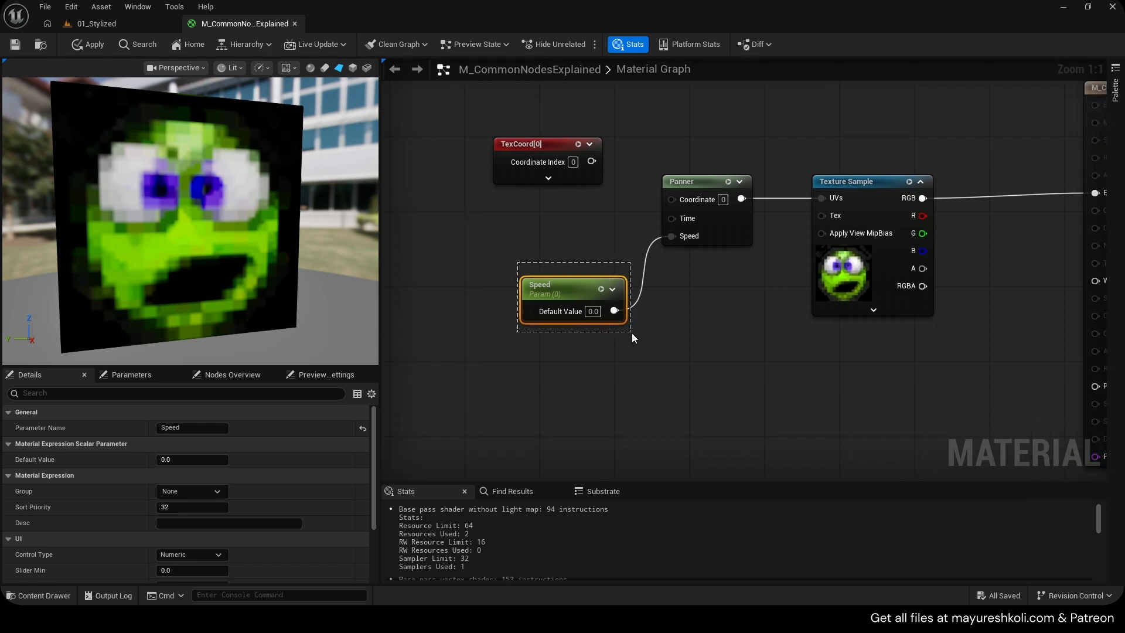
{"action": "left_click", "coordinate": [614, 311], "text": "alt"}
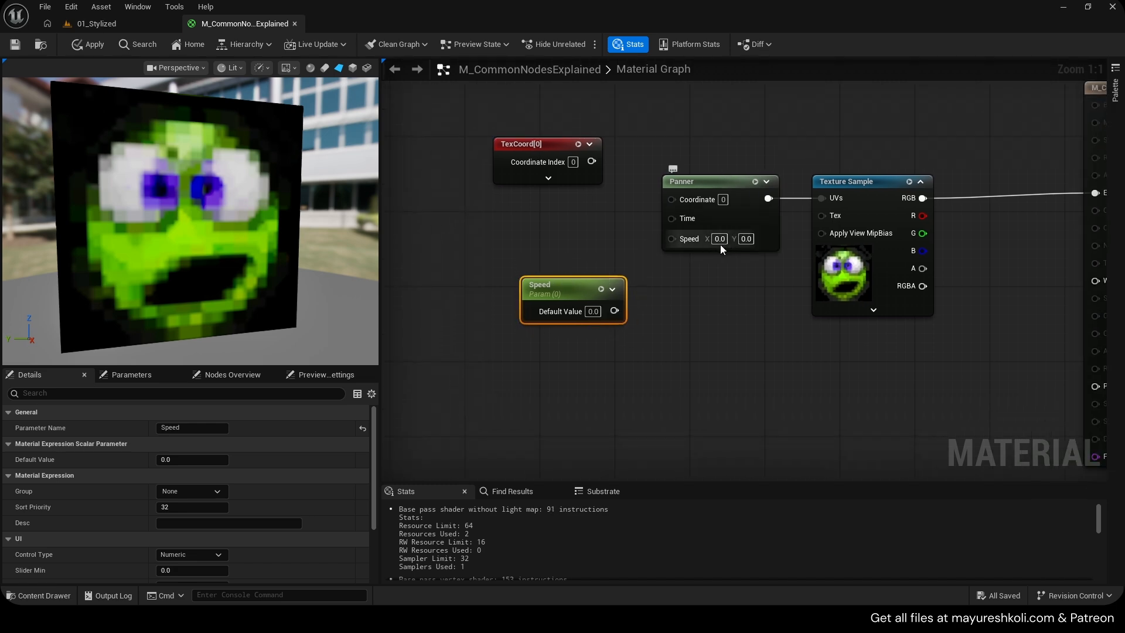
{"action": "left_click_drag", "start_coordinate": [551, 312], "coordinate": [523, 293]}
{"action": "key", "text": "ctrl+d"}
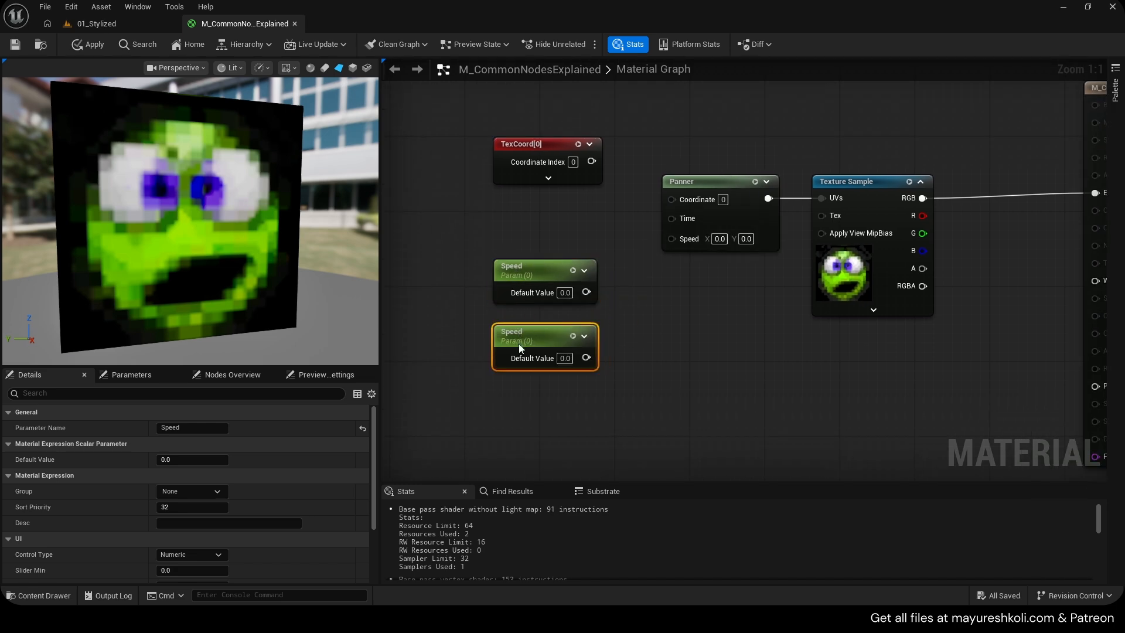
{"action": "key", "text": "Delete"}
{"action": "right_click_drag", "start_coordinate": [631, 265], "coordinate": [600, 288]}
{"action": "mouse_move", "coordinate": [694, 249]}
{"action": "left_mouse_down"}
{"action": "mouse_move", "coordinate": [703, 249]}
{"action": "mouse_move", "coordinate": [684, 249]}
{"action": "left_mouse_up"}
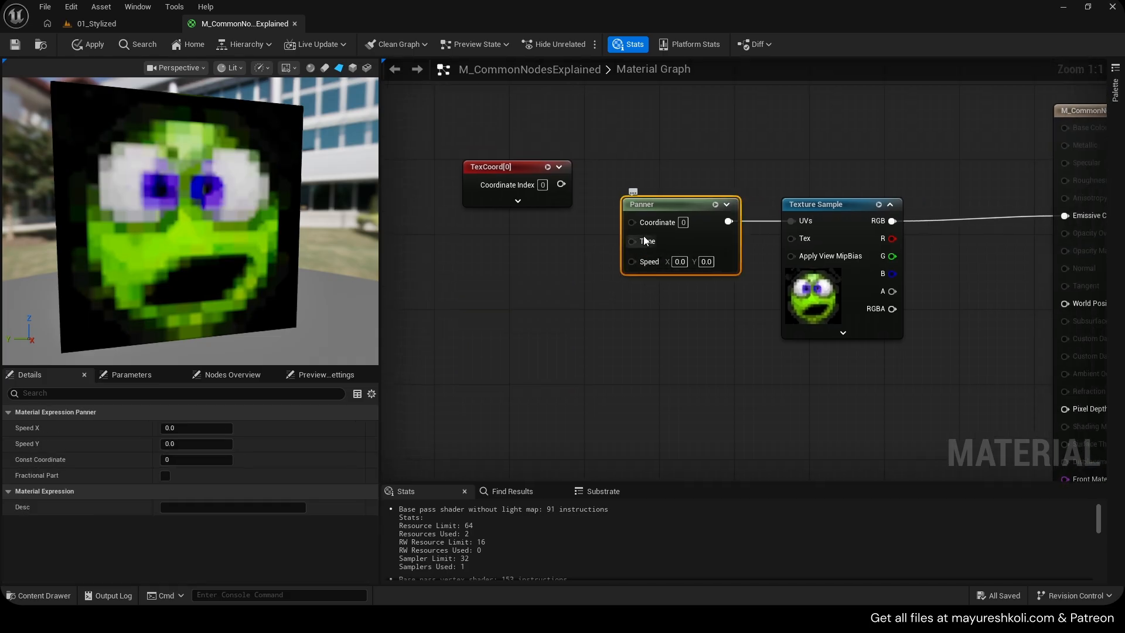
Add a Time node and a Multiply node, feeding Time into the Multiply's A input
{"action": "left_click", "coordinate": [689, 288]}
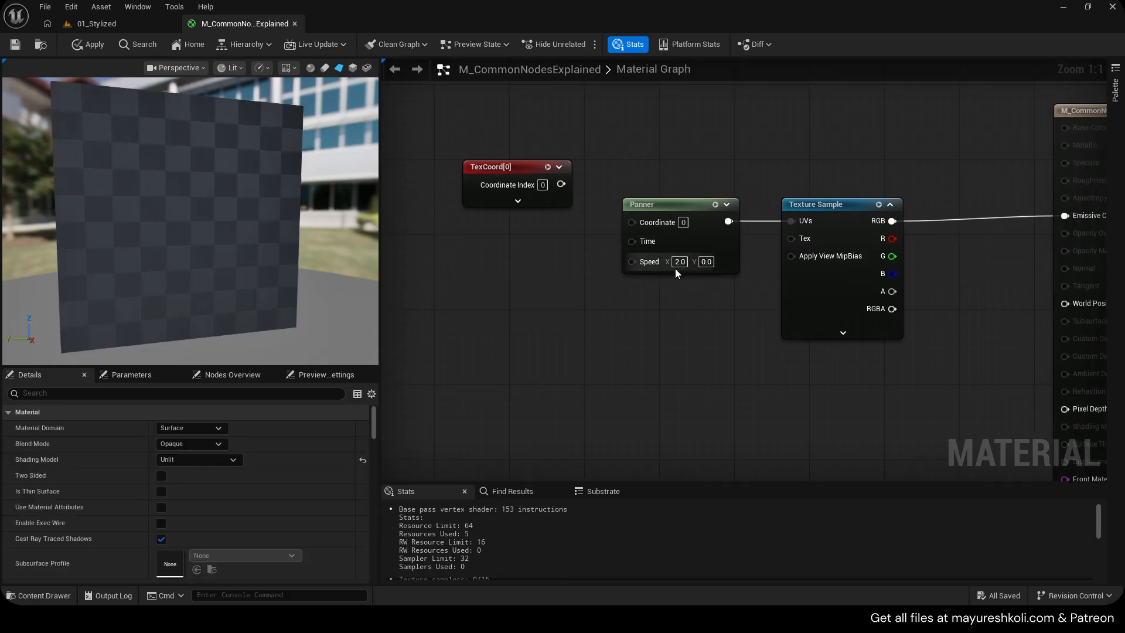
{"action": "right_click_drag", "start_coordinate": [675, 276], "coordinate": [720, 271]}
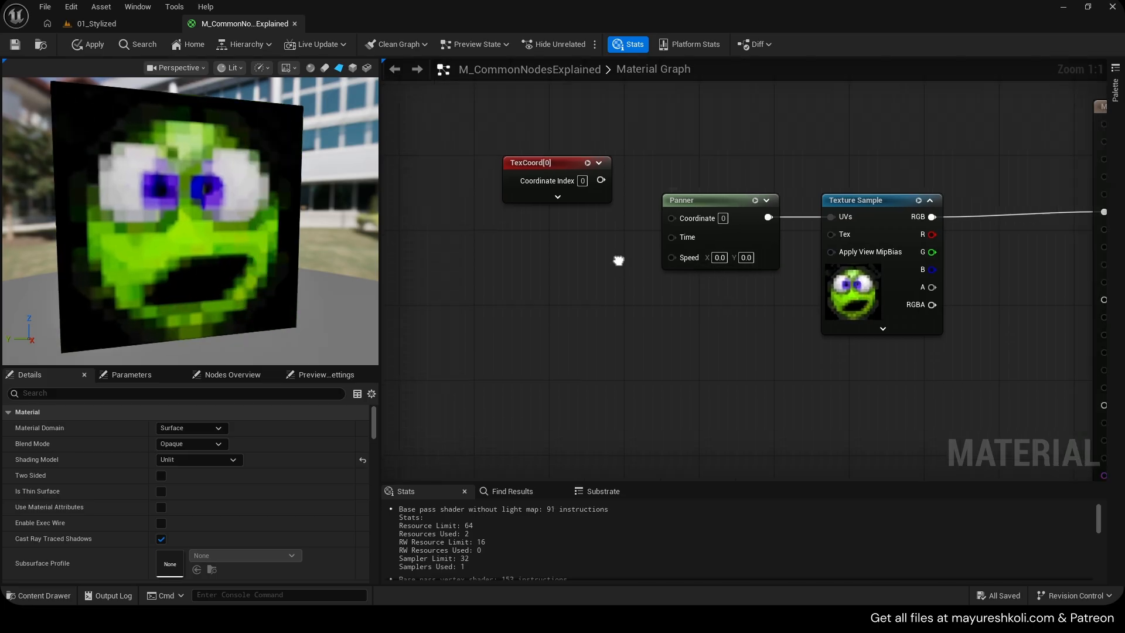
{"action": "right_click", "coordinate": [490, 259]}
{"action": "type", "text": "time"}
{"action": "key", "text": "Return"}
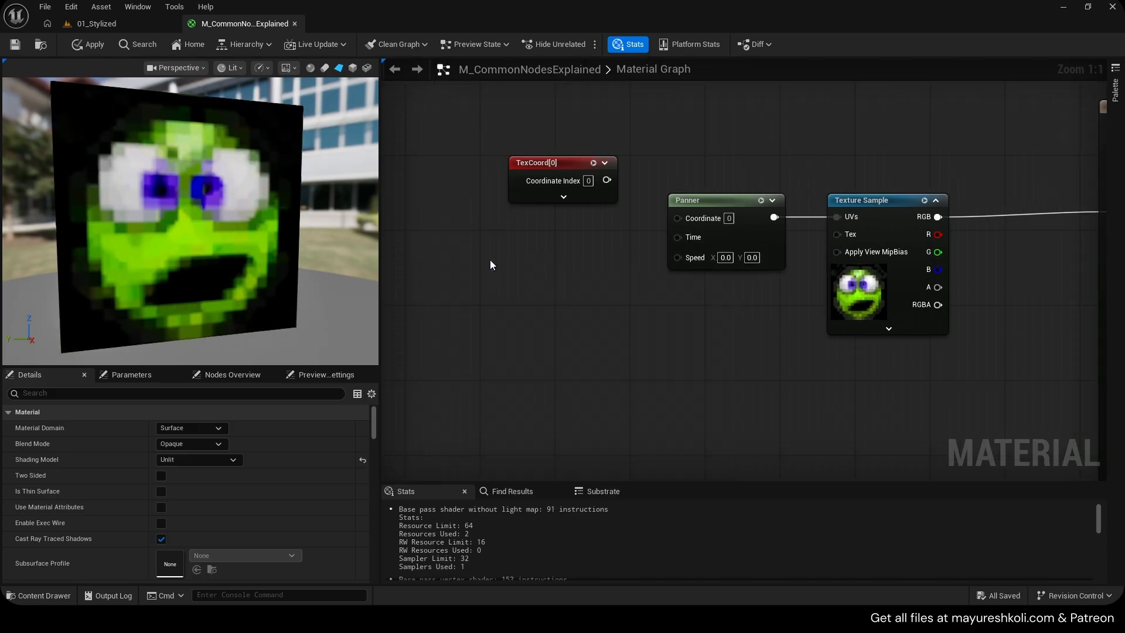
{"action": "key", "text": "m"}
{"action": "left_click", "coordinate": [593, 260]}
{"action": "left_click_drag", "start_coordinate": [547, 292], "coordinate": [606, 284]}
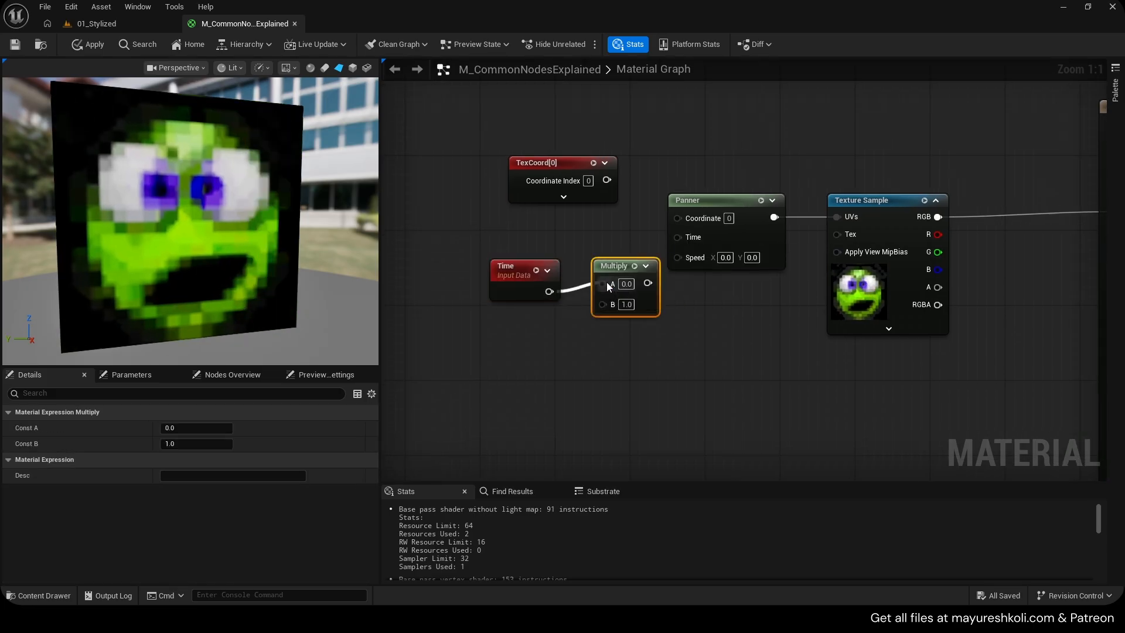
Set the Multiply's B to 2 and connect its output to the Panner's Time input
{"action": "left_click", "coordinate": [629, 302]}
{"action": "type", "text": "2"}
{"action": "left_click", "coordinate": [642, 334]}
{"action": "left_click_drag", "start_coordinate": [641, 334], "coordinate": [532, 267]}
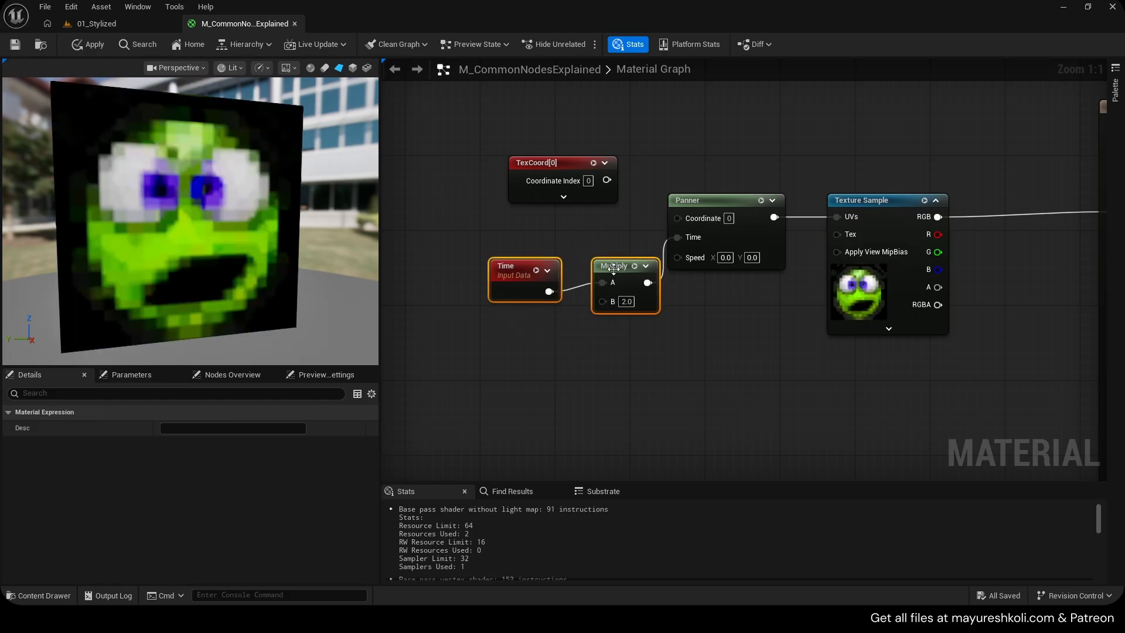
{"action": "left_click_drag", "start_coordinate": [610, 267], "coordinate": [582, 240]}
Set the Panner's speed X to 1 and the Multiply's B value to 1
{"action": "left_click", "coordinate": [731, 257]}
{"action": "type", "text": "1"}
{"action": "key", "text": "Return"}
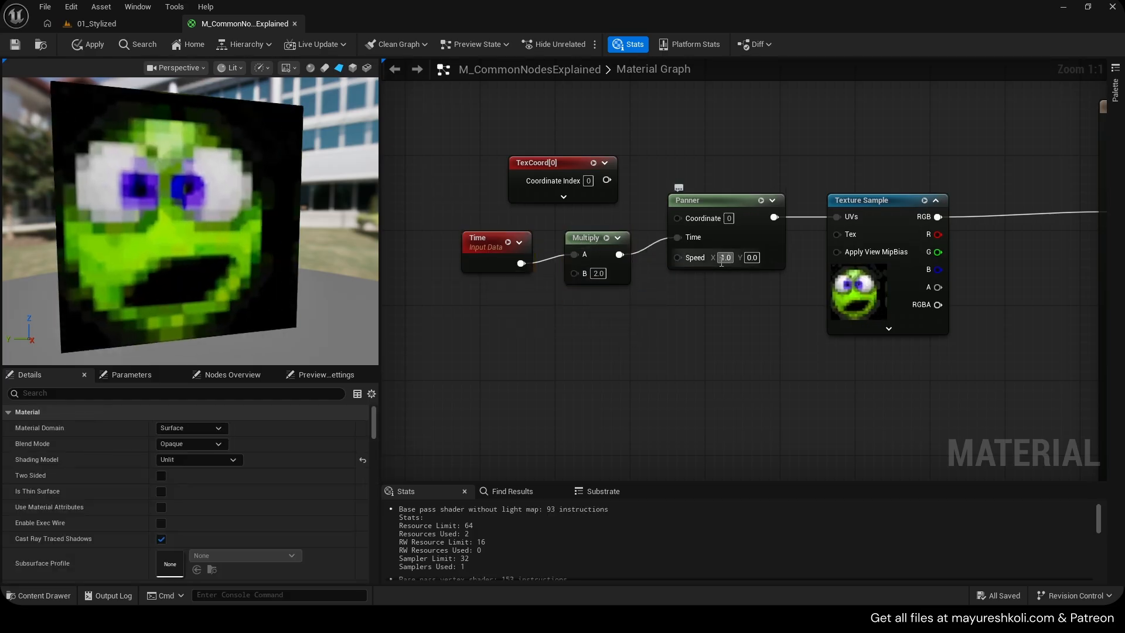
{"action": "left_click", "coordinate": [596, 276]}
{"action": "type", "text": "1"}
{"action": "key", "text": "Return"}
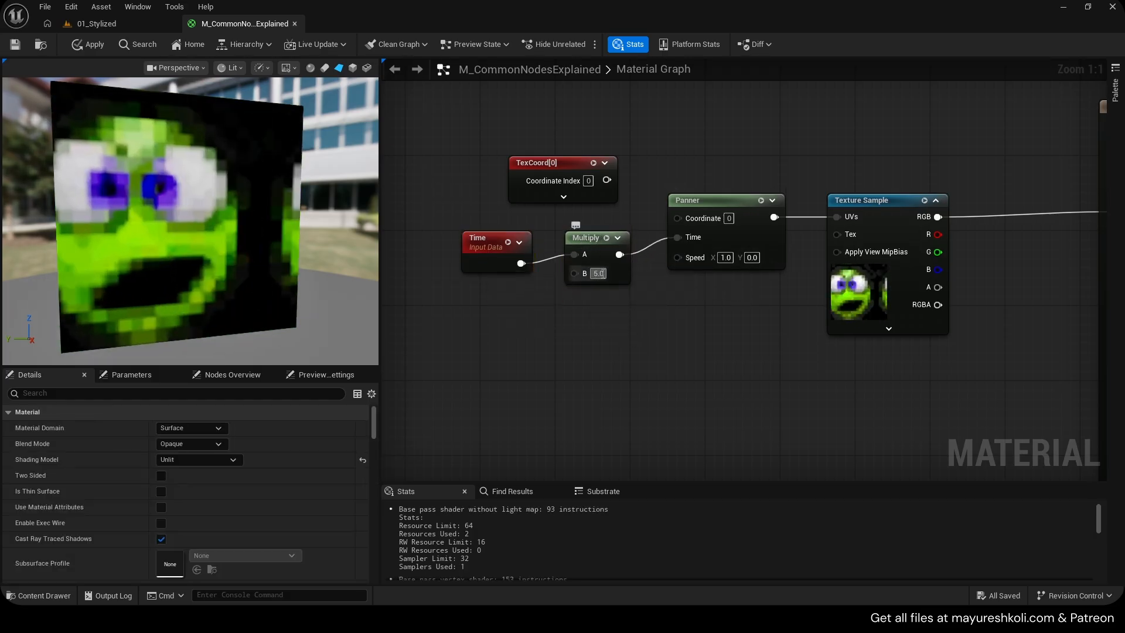
Set the Panner's speed X to 5 and connect the TexCoord output to its Coordinate input
{"action": "left_click", "coordinate": [726, 257]}
{"action": "type", "text": "5"}
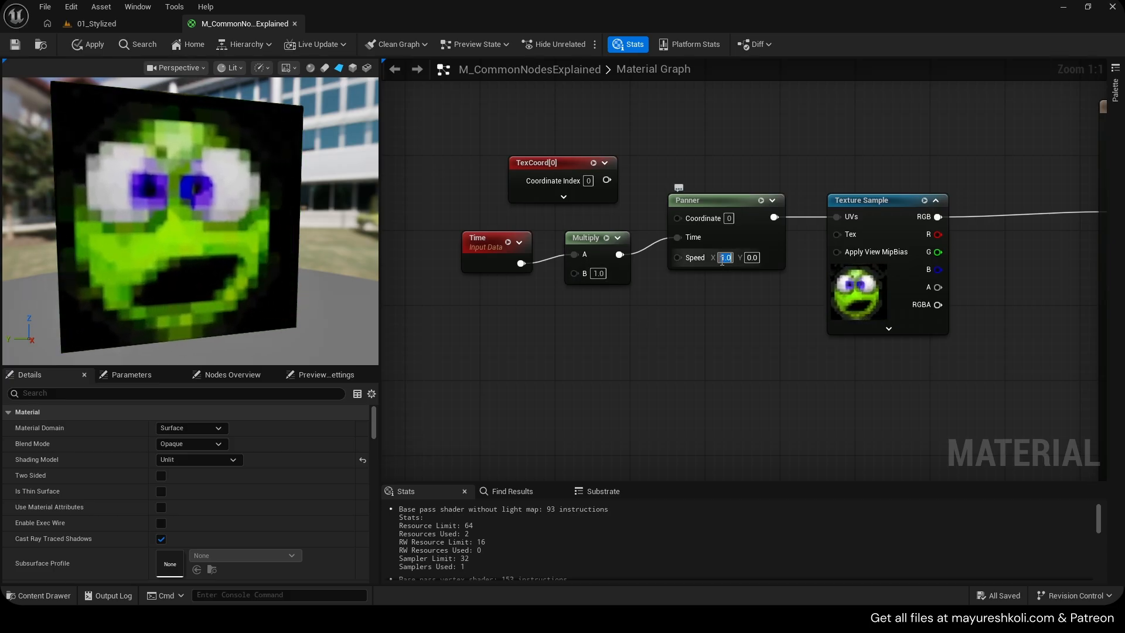
{"action": "key", "text": "Return"}
{"action": "left_click_drag", "start_coordinate": [734, 307], "coordinate": [462, 240]}
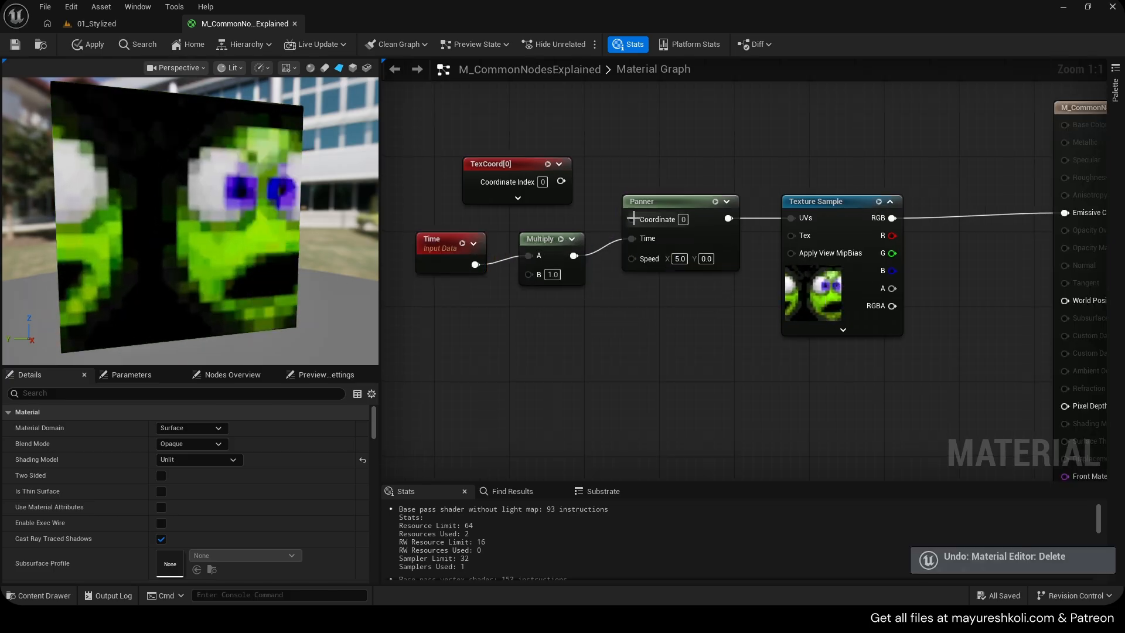
{"action": "left_click_drag", "start_coordinate": [632, 220], "coordinate": [559, 181]}
{"action": "left_click_drag", "start_coordinate": [506, 165], "coordinate": [450, 147]}
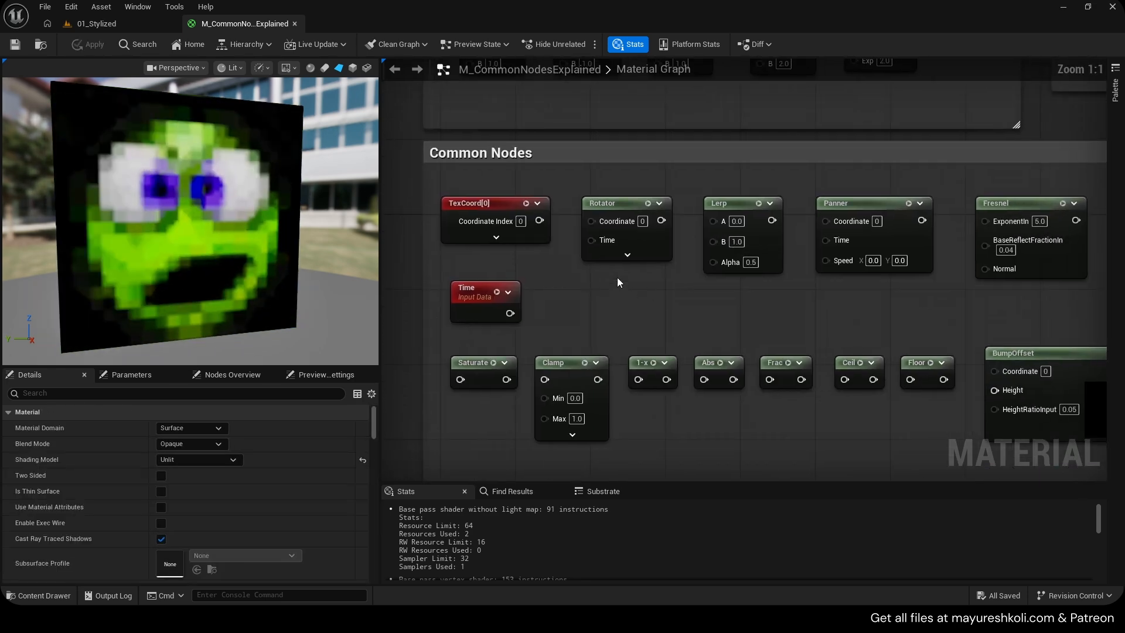
Replace the panning setup with a Rotator node connected to the Texture Sample's UVs
{"action": "left_click", "coordinate": [621, 244]}
{"action": "key", "text": "ctrl+c"}
{"action": "scroll", "coordinate": [821, 294], "scroll_direction": "down", "scroll_amount": 5}
{"action": "right_click_drag", "start_coordinate": [820, 294], "coordinate": [610, 243]}
{"action": "scroll", "coordinate": [802, 291], "scroll_direction": "up", "scroll_amount": 4}
{"action": "key", "text": "ctrl+v"}
{"action": "left_click_drag", "start_coordinate": [636, 242], "coordinate": [553, 210]}
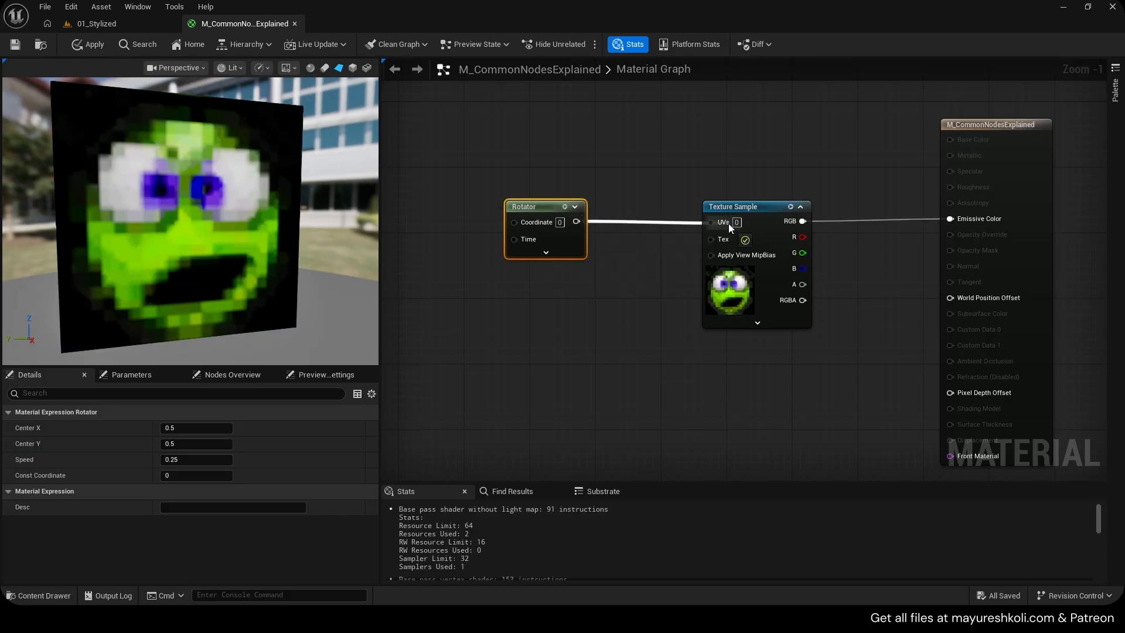
{"action": "left_click_drag", "start_coordinate": [729, 223], "coordinate": [727, 223]}
{"action": "right_click_drag", "start_coordinate": [614, 224], "coordinate": [659, 227]}
Expand the Rotator's options and set its Speed to 1
{"action": "left_click", "coordinate": [590, 254]}
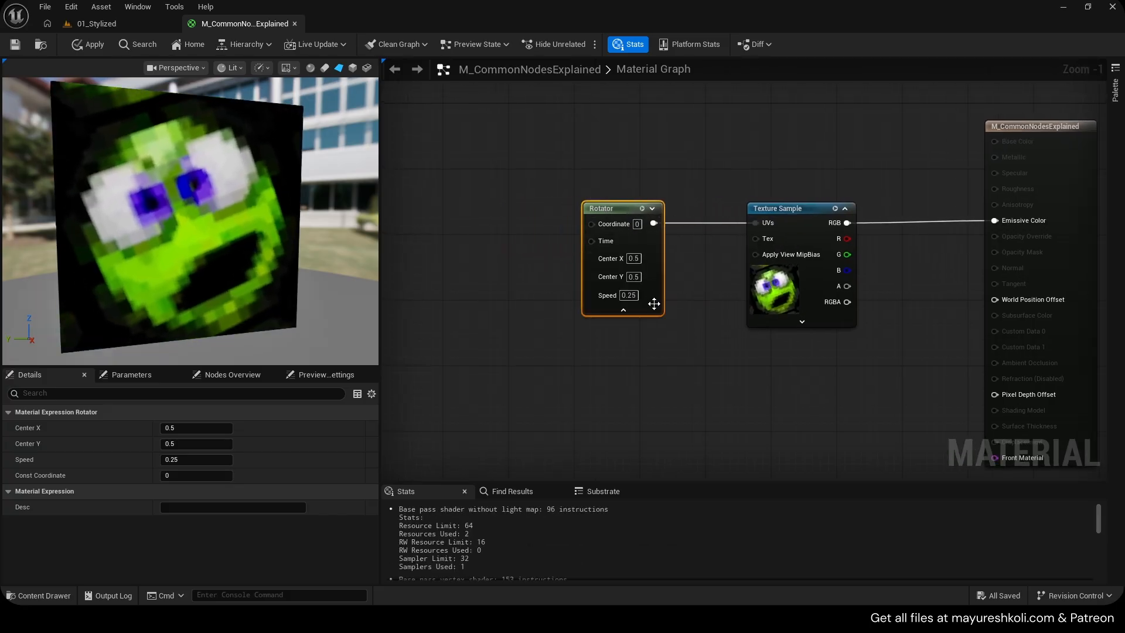
{"action": "scroll", "coordinate": [596, 296], "scroll_direction": "up", "scroll_amount": 1}
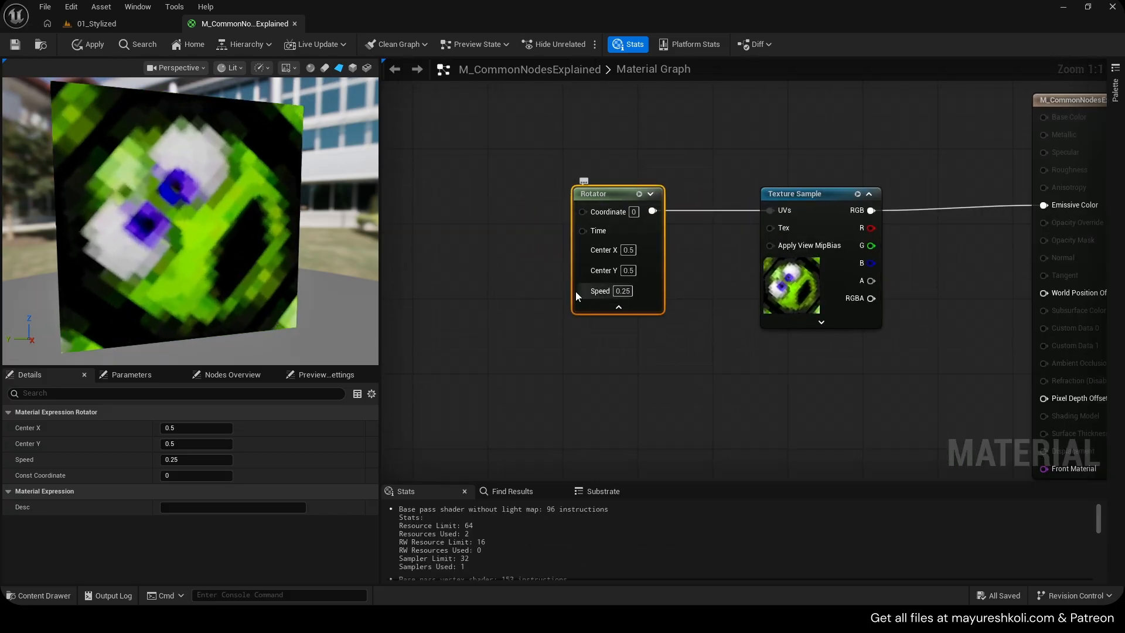
{"action": "right_click_drag", "start_coordinate": [558, 289], "coordinate": [703, 284]}
{"action": "left_click_drag", "start_coordinate": [698, 229], "coordinate": [630, 227]}
{"action": "left_click", "coordinate": [574, 212]}
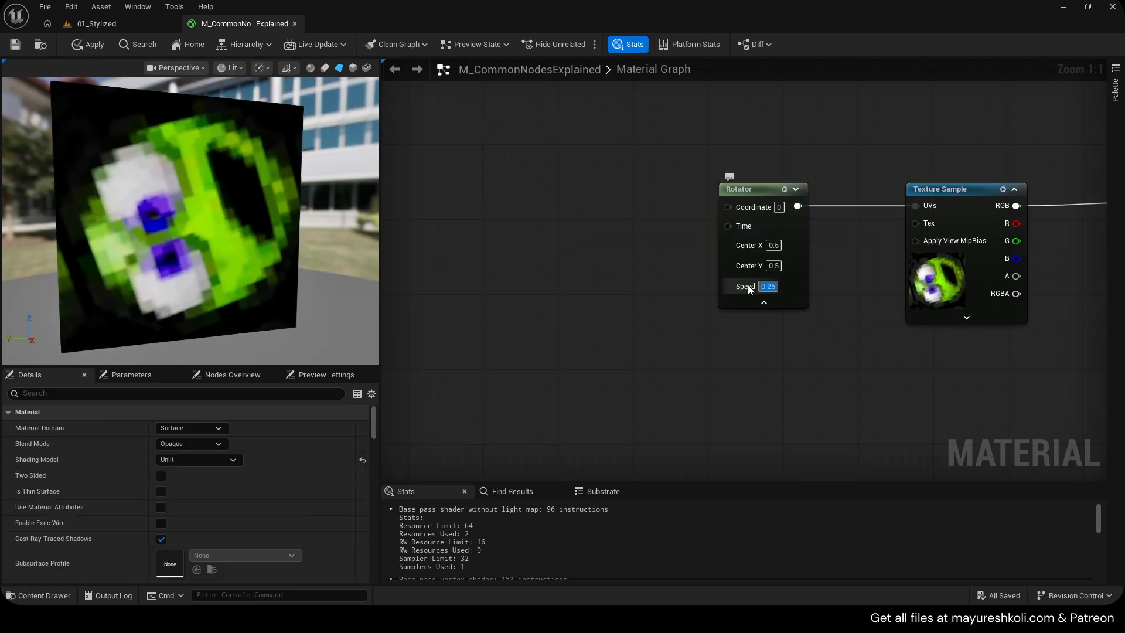
{"action": "key", "text": "Return"}
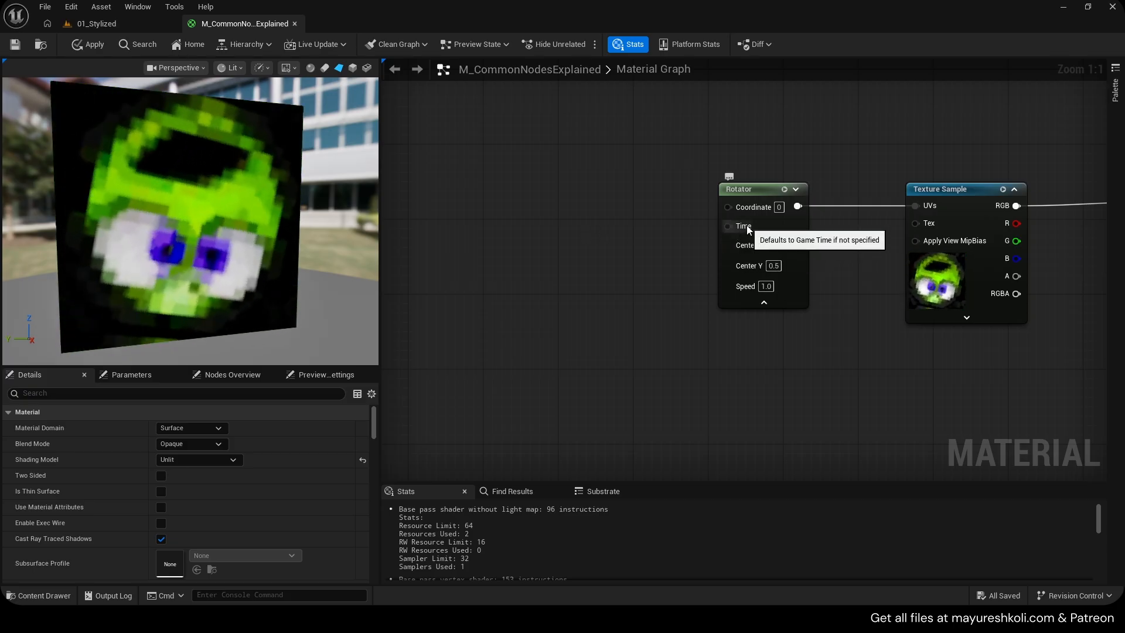
Set the Rotator's Center X to 0
{"action": "left_click_drag", "start_coordinate": [727, 228], "coordinate": [598, 226]}
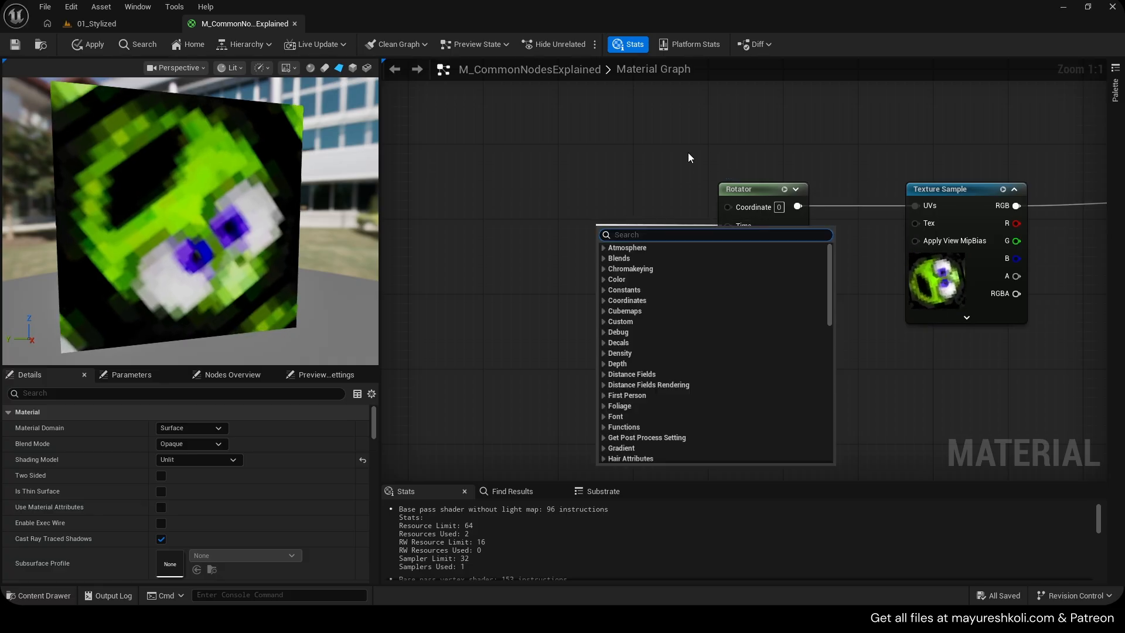
{"action": "left_click", "coordinate": [688, 159]}
{"action": "left_click", "coordinate": [781, 277]}
{"action": "left_click", "coordinate": [774, 245]}
{"action": "type", "text": "0"}
{"action": "key", "text": "Return"}
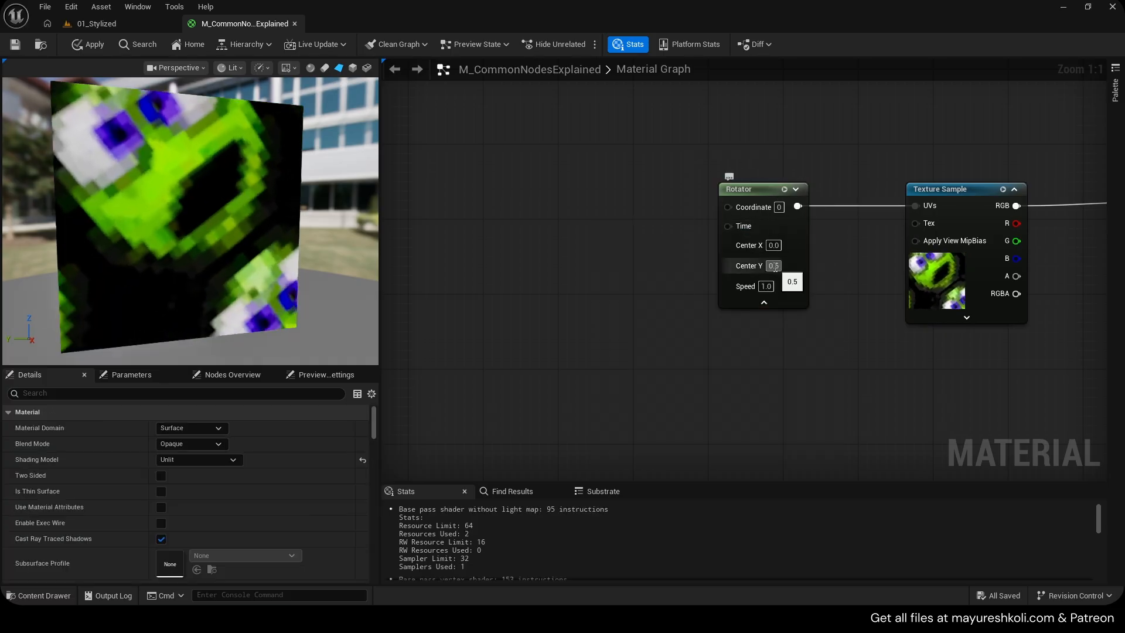
Delete the Rotator node and bring a Lerp node beside the Texture Sample
{"action": "left_click", "coordinate": [745, 188]}
{"action": "key", "text": "Delete"}
{"action": "scroll", "coordinate": [867, 364], "scroll_direction": "down", "scroll_amount": 5}
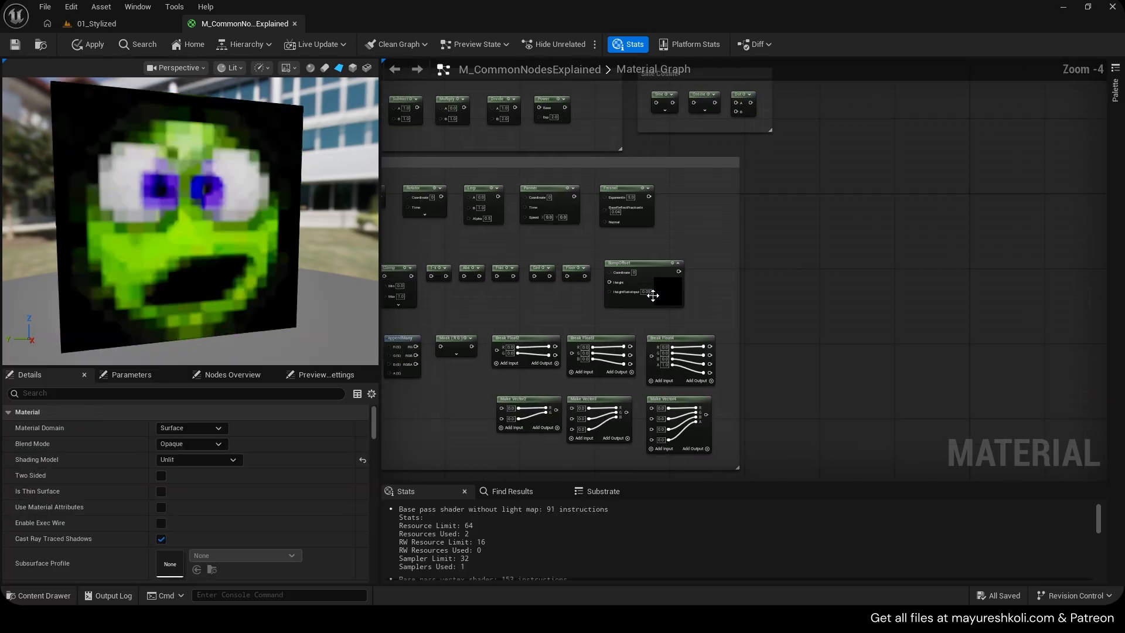
{"action": "left_click", "coordinate": [692, 199]}
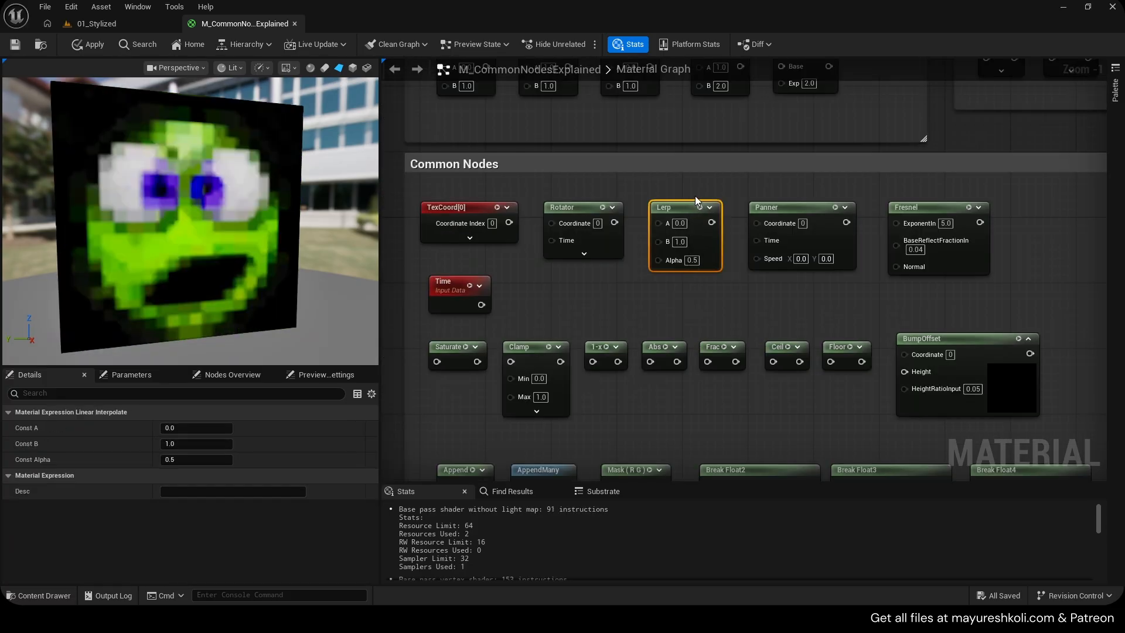
{"action": "scroll", "coordinate": [694, 283], "scroll_direction": "down", "scroll_amount": 3}
{"action": "key", "text": "Home"}
{"action": "scroll", "coordinate": [527, 281], "scroll_direction": "up", "scroll_amount": 3}
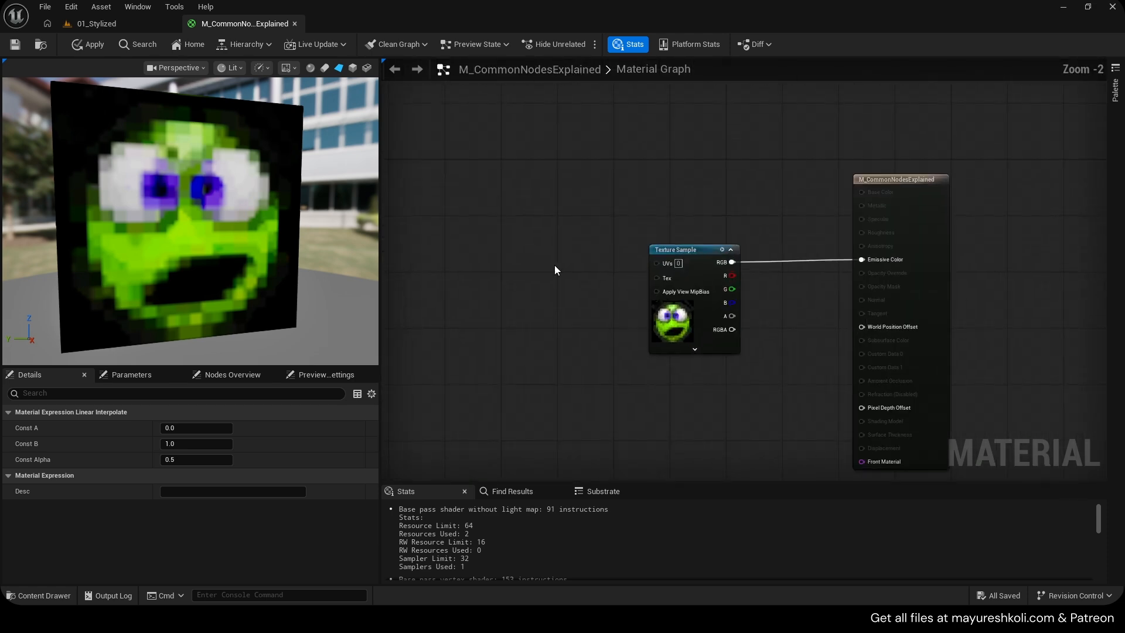
{"action": "left_click_drag", "start_coordinate": [582, 209], "coordinate": [546, 247]}
{"action": "scroll", "coordinate": [546, 247], "scroll_direction": "up", "scroll_amount": 2}
{"action": "left_click", "coordinate": [741, 280]}
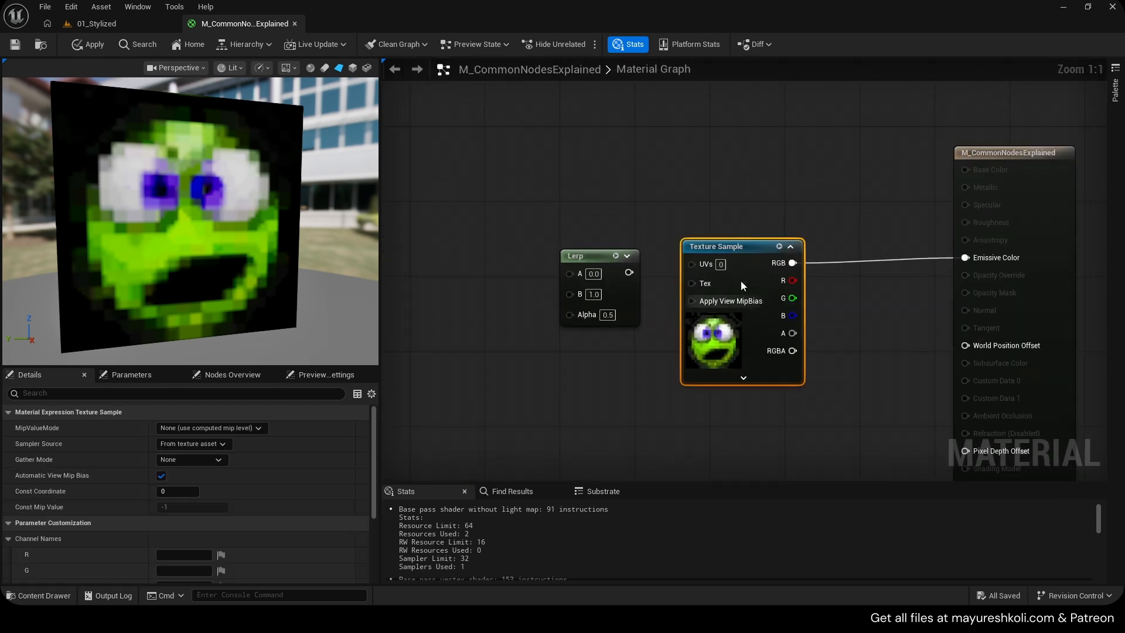
Delete the Texture Sample node and the extra Lerp node added by search
{"action": "key", "text": "Delete"}
{"action": "right_click", "coordinate": [719, 265]}
{"action": "type", "text": "lerp"}
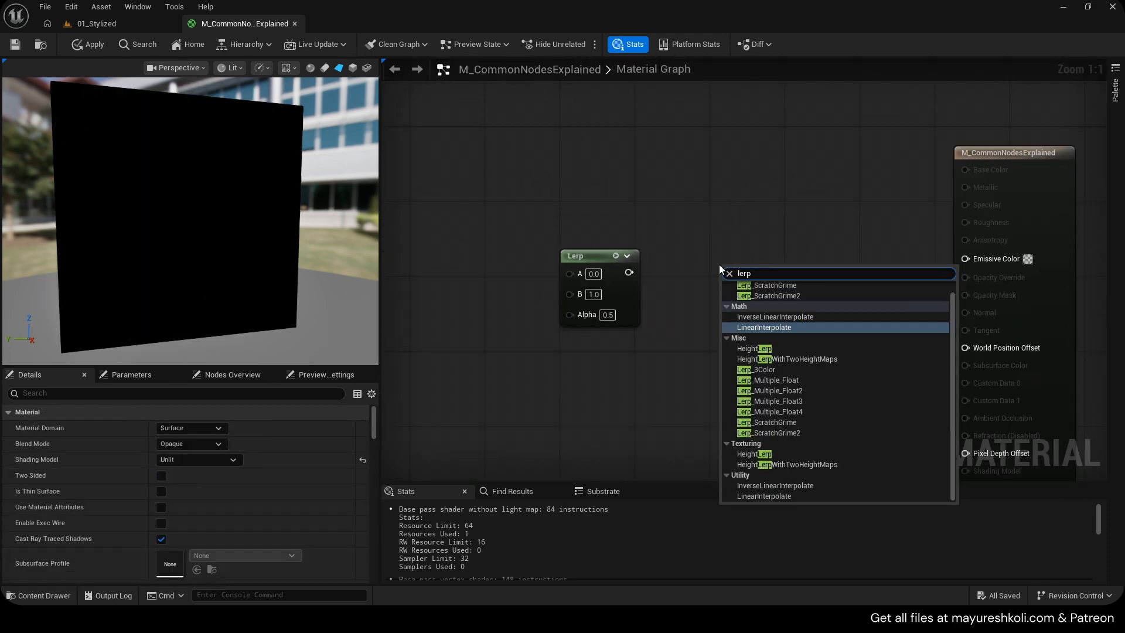
{"action": "key", "text": "Return"}
{"action": "key", "text": "Delete"}
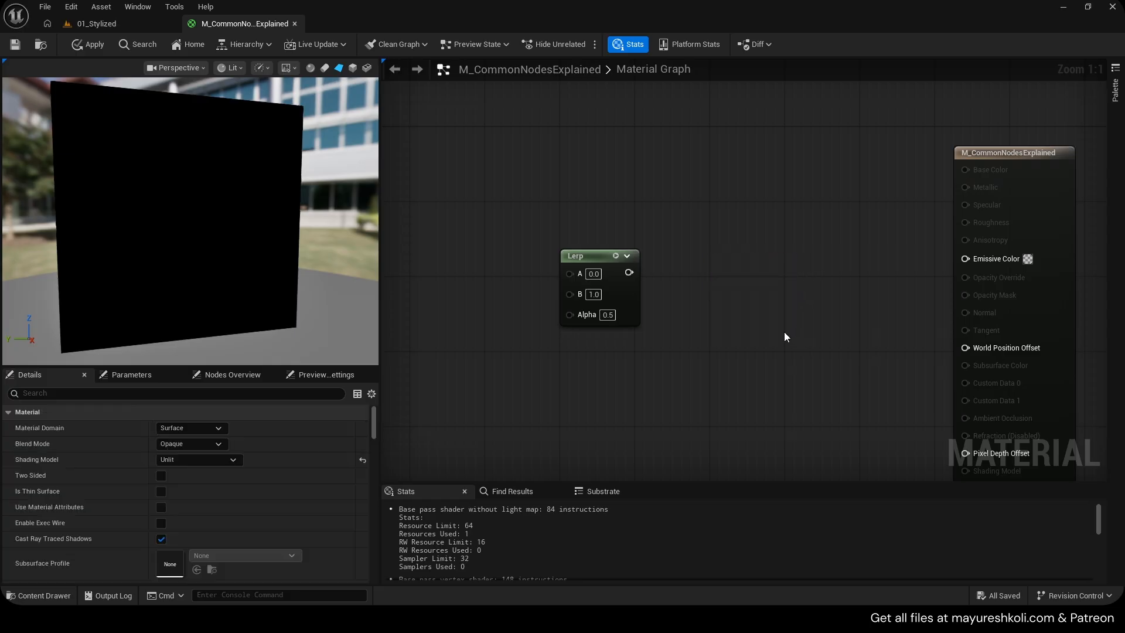
{"action": "left_click", "coordinate": [715, 240]}
{"action": "key", "text": "Delete"}
Connect the Lerp output to Emissive Color and add two Constant3Vector nodes beside it
{"action": "left_click_drag", "start_coordinate": [621, 296], "coordinate": [973, 264]}
{"action": "left_click_drag", "start_coordinate": [764, 307], "coordinate": [812, 288]}
{"action": "left_click", "coordinate": [596, 133]}
{"action": "left_click", "coordinate": [606, 266]}
{"action": "left_click_drag", "start_coordinate": [637, 276], "coordinate": [619, 268]}
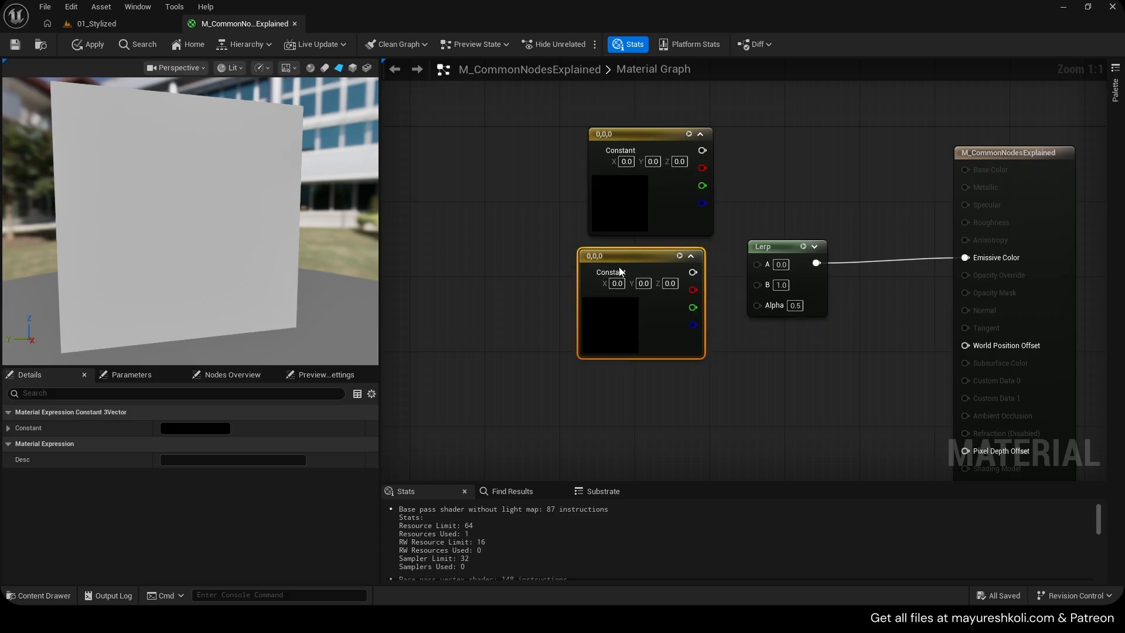
Connect the two constants to the Lerp's A and B inputs and break those links again
{"action": "left_click_drag", "start_coordinate": [738, 284], "coordinate": [757, 285]}
{"action": "left_click", "coordinate": [702, 150], "text": "alt"}
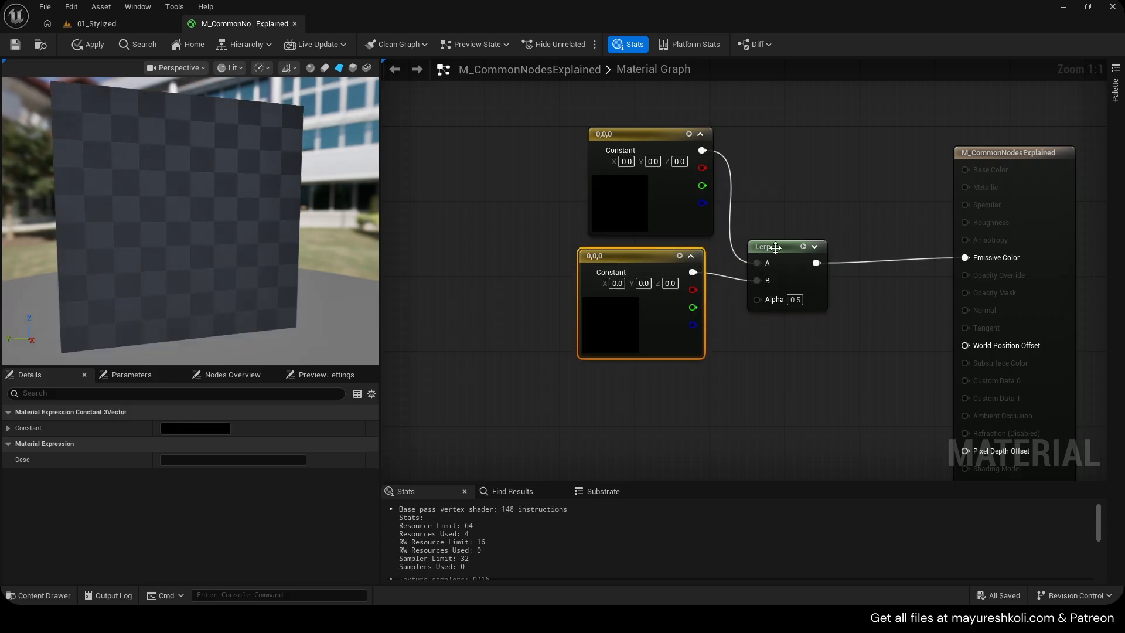
{"action": "left_click", "coordinate": [758, 284], "text": "alt"}
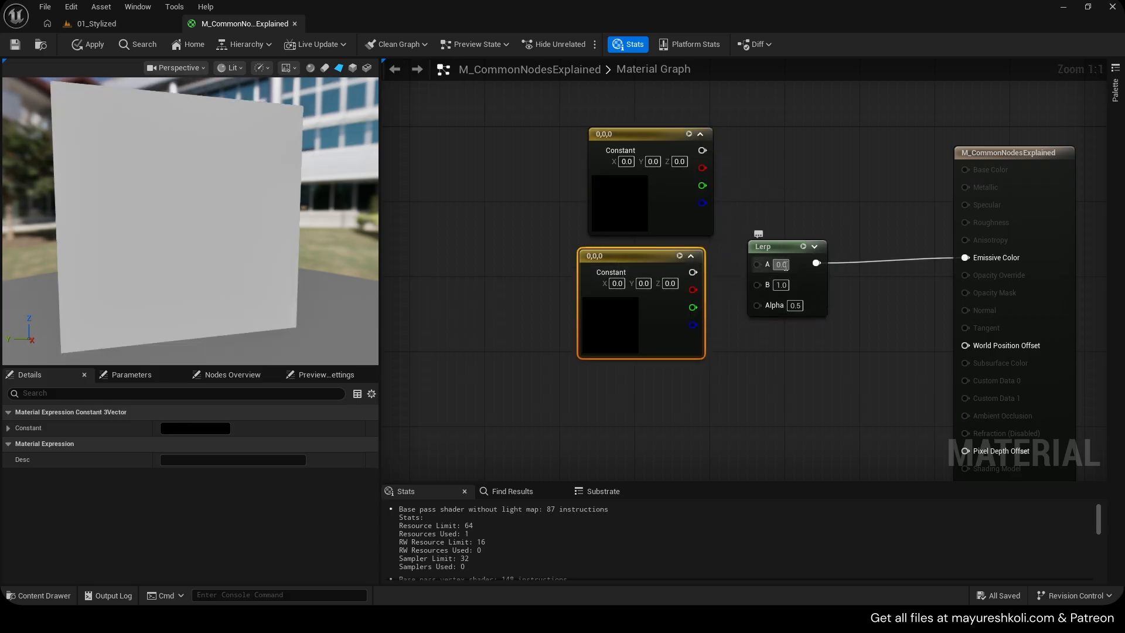
Connect the two Constant3Vector nodes to the Lerp's A and B inputs
{"action": "left_click_drag", "start_coordinate": [762, 278], "coordinate": [759, 282]}
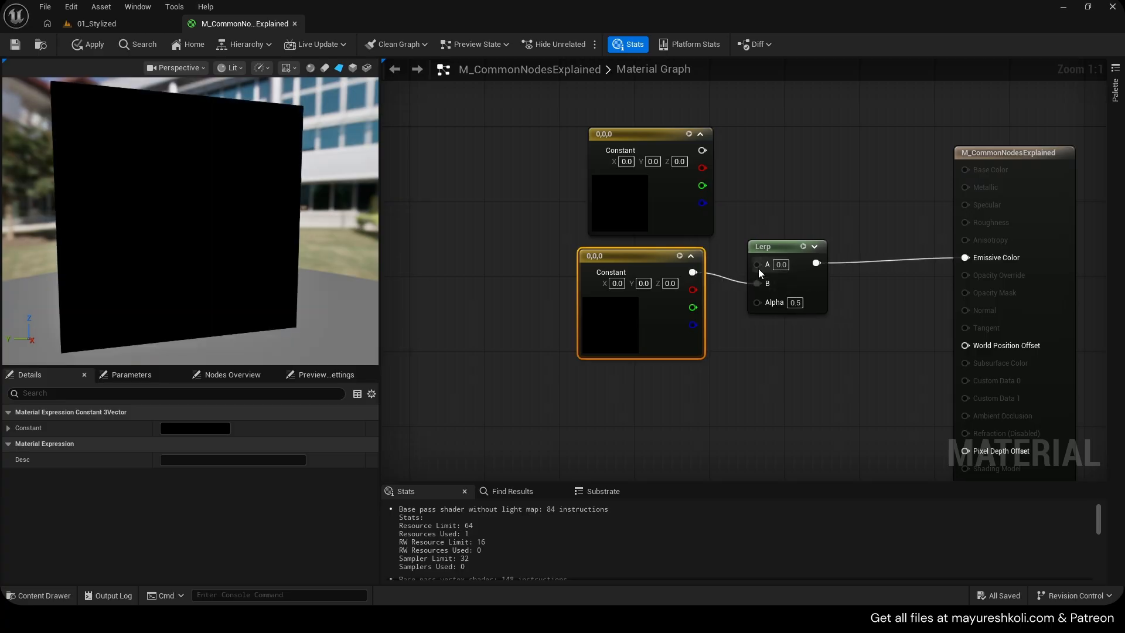
{"action": "left_click_drag", "start_coordinate": [708, 157], "coordinate": [703, 152]}
{"action": "right_click_drag", "start_coordinate": [784, 300], "coordinate": [854, 300]}
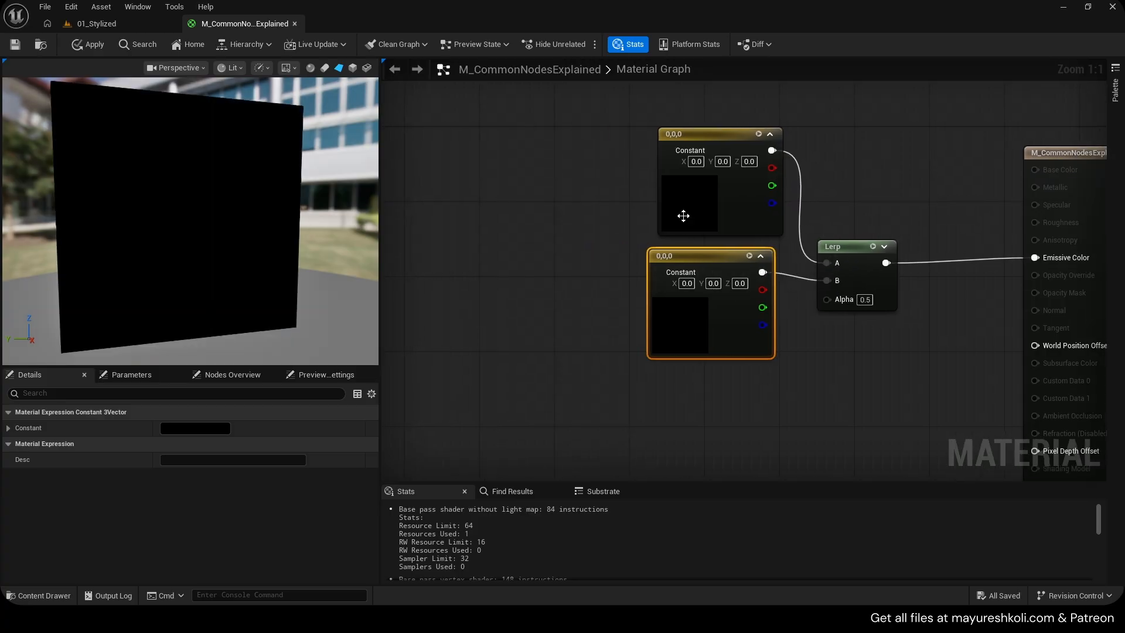
Colour the upper constant blue and the lower constant green using the color picker
{"action": "double_click", "coordinate": [684, 215]}
{"action": "left_click", "coordinate": [712, 258]}
{"action": "left_click", "coordinate": [857, 503]}
{"action": "double_click", "coordinate": [681, 337]}
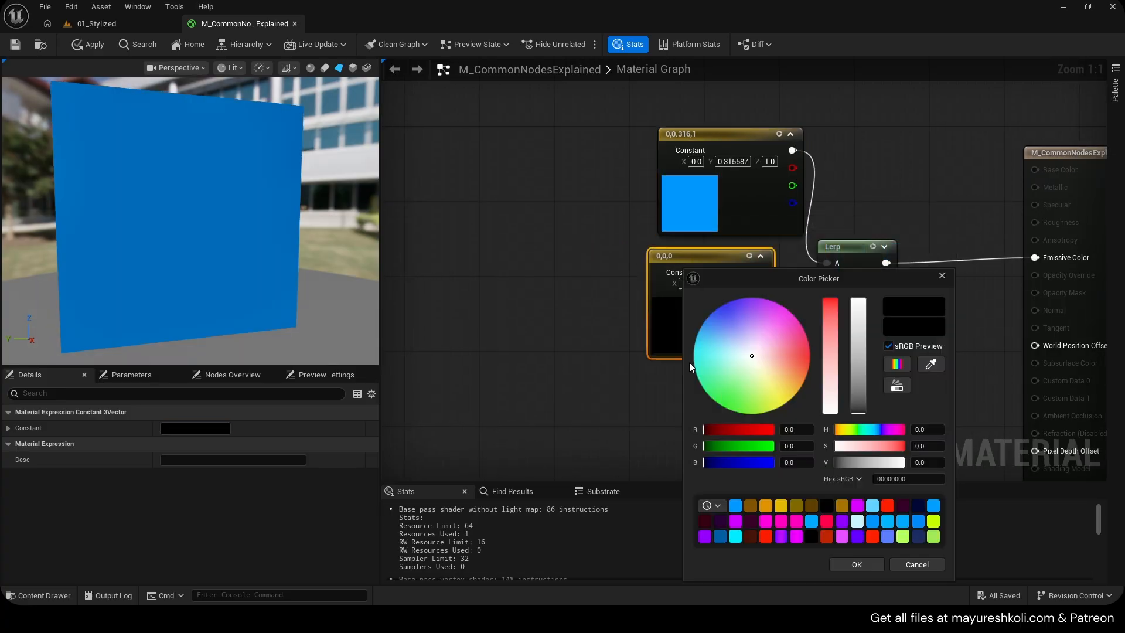
{"action": "left_click", "coordinate": [722, 405]}
{"action": "left_click", "coordinate": [861, 566]}
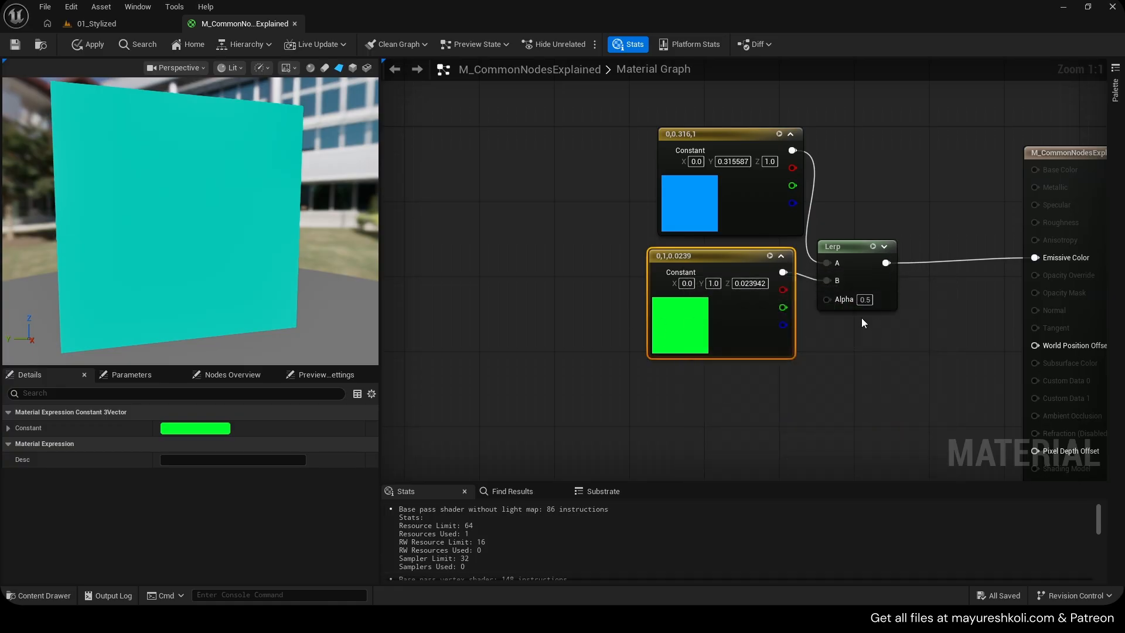
Set the Lerp's Alpha value to 1
{"action": "right_click_drag", "start_coordinate": [861, 318], "coordinate": [836, 323]}
{"action": "left_click", "coordinate": [870, 347]}
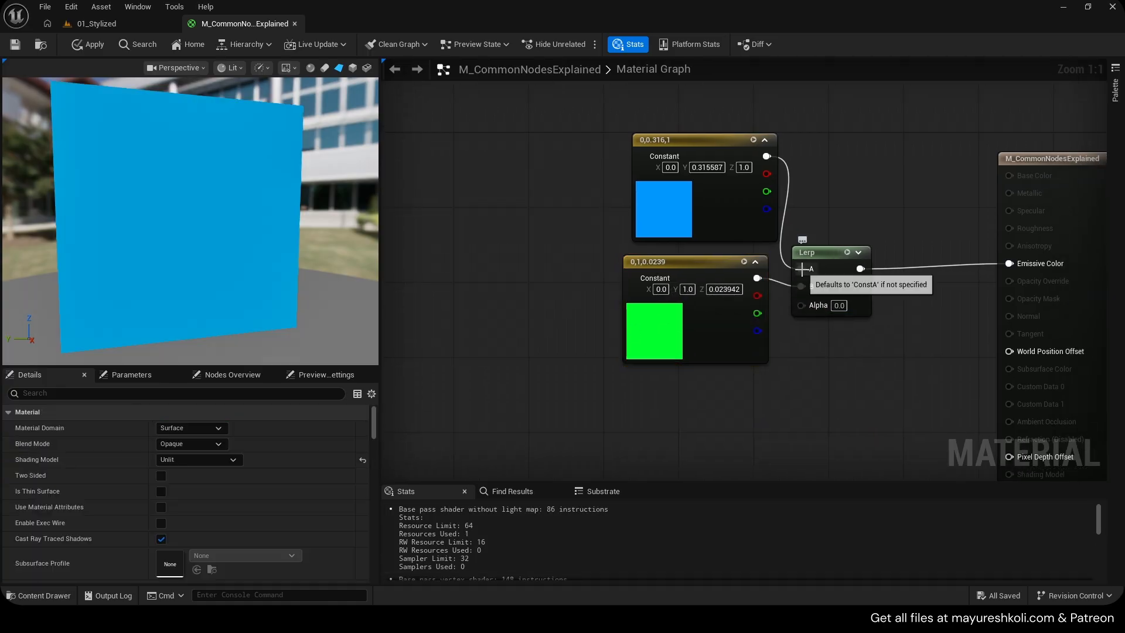
{"action": "mouse_move", "coordinate": [738, 205]}
{"action": "left_mouse_down"}
{"action": "mouse_move", "coordinate": [721, 197]}
{"action": "mouse_move", "coordinate": [730, 200]}
{"action": "left_mouse_up"}
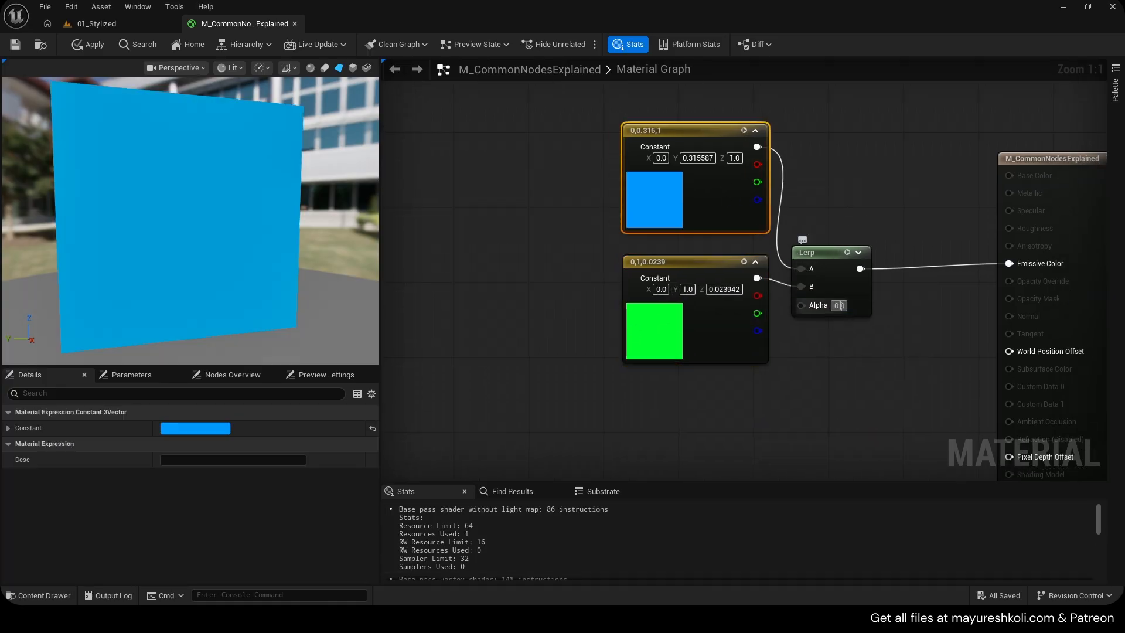
{"action": "left_click", "coordinate": [841, 305]}
{"action": "type", "text": "1"}
{"action": "left_click", "coordinate": [832, 346]}
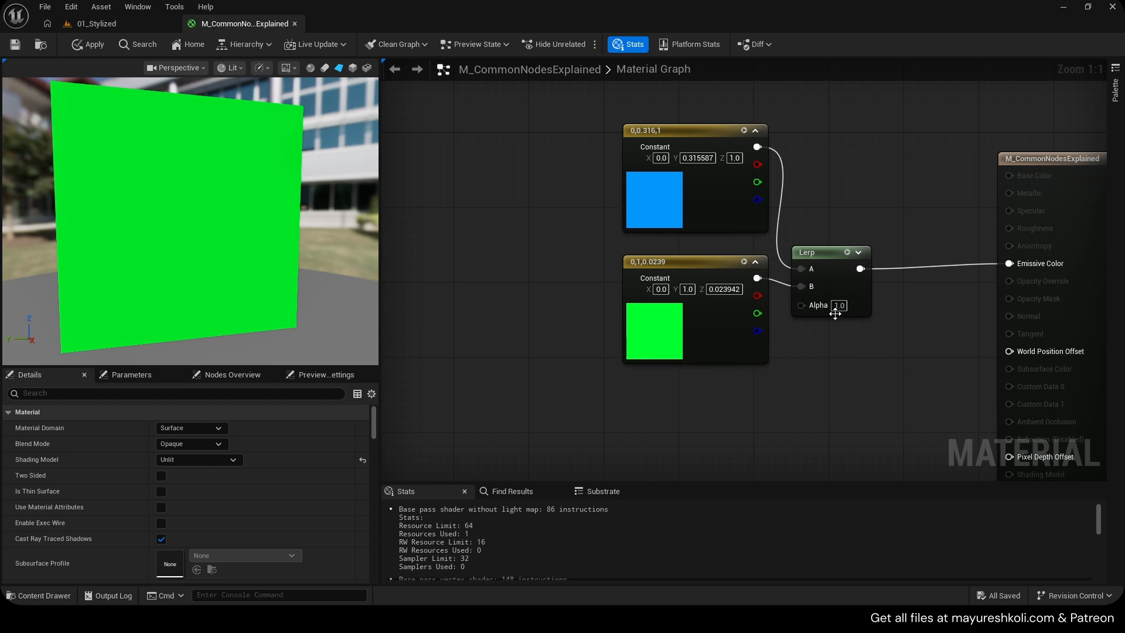
Move the constants up, add a Texture Sample below them and assign the Noise_1 texture
{"action": "left_click_drag", "start_coordinate": [576, 169], "coordinate": [636, 275]}
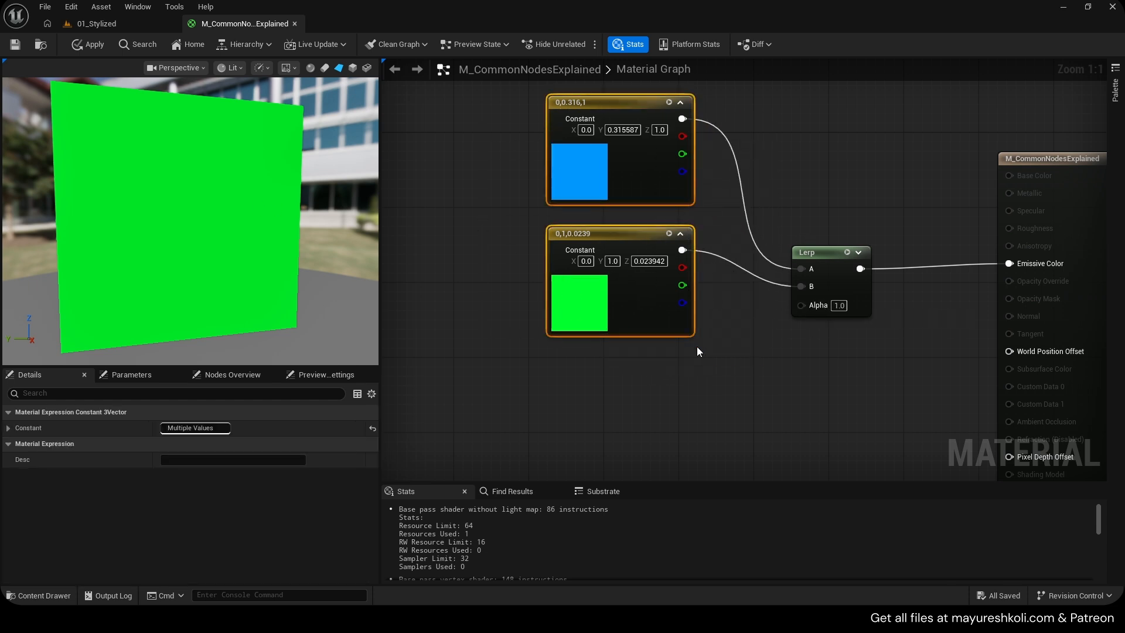
{"action": "right_click_drag", "start_coordinate": [723, 357], "coordinate": [726, 311]}
{"action": "left_click", "coordinate": [599, 311]}
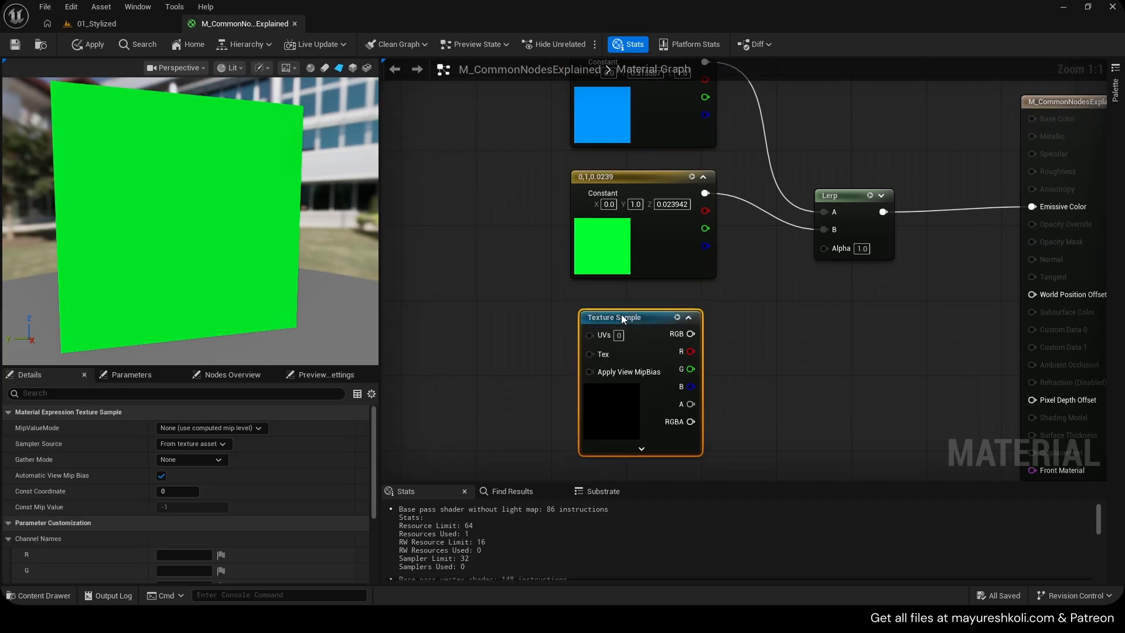
{"action": "scroll", "coordinate": [178, 569], "scroll_direction": "down", "scroll_amount": 5}
{"action": "left_click", "coordinate": [241, 542]}
{"action": "type", "text": "nois"}
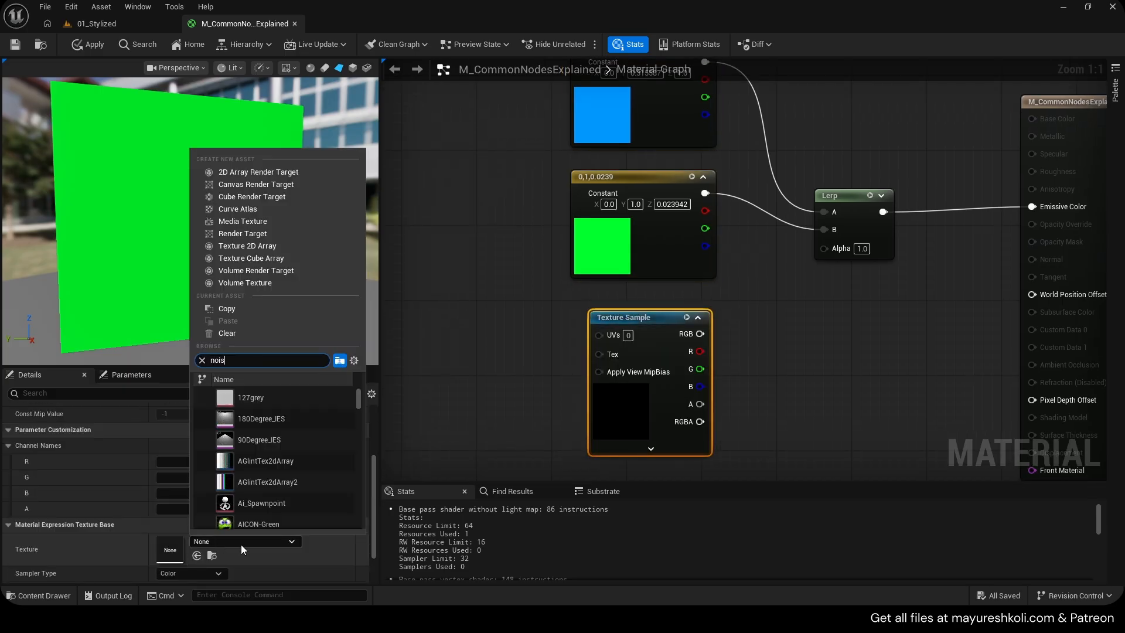
{"action": "type", "text": "e_1"}
{"action": "key", "text": "Return"}
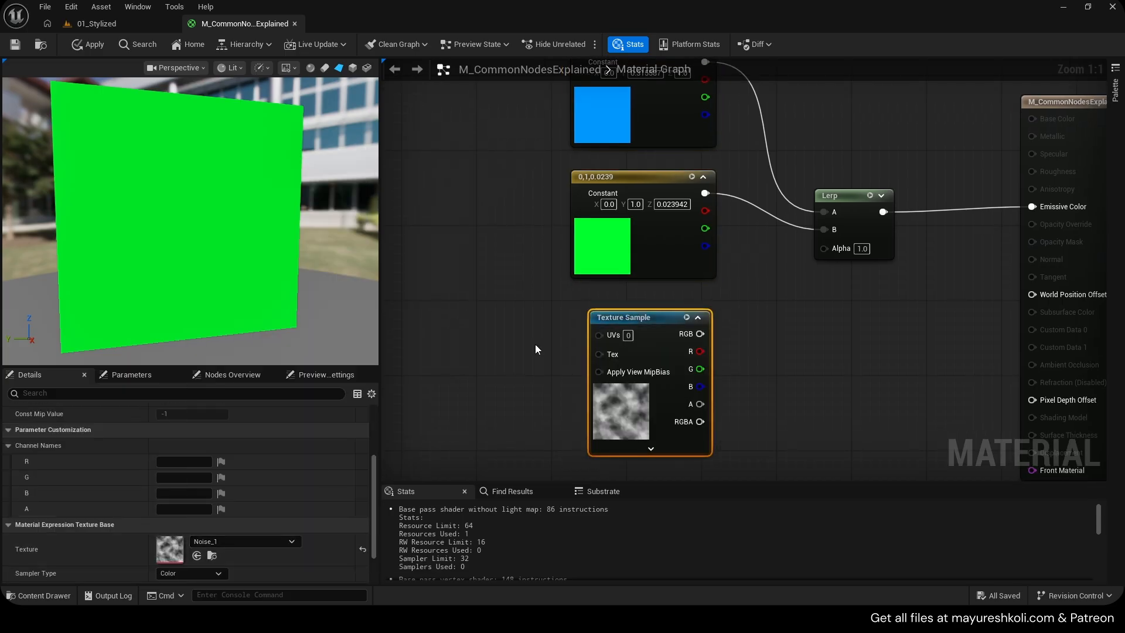
Connect the Texture Sample's R output to the Lerp's Alpha input
{"action": "left_click_drag", "start_coordinate": [692, 354], "coordinate": [824, 249]}
{"action": "right_click_drag", "start_coordinate": [820, 252], "coordinate": [782, 263]}
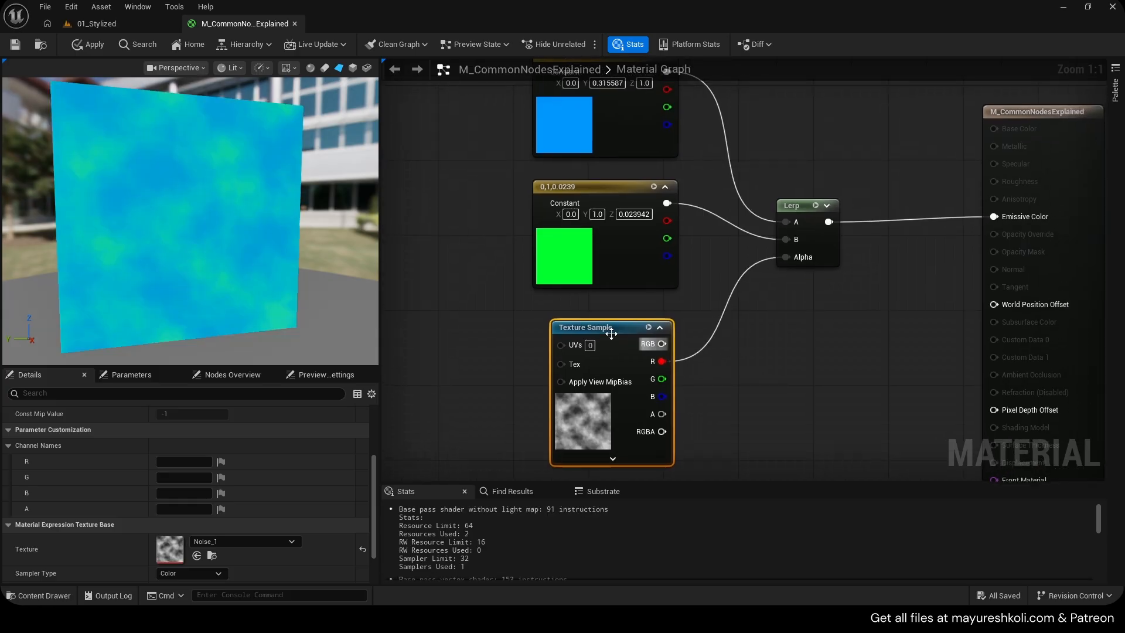
{"action": "scroll", "coordinate": [347, 234], "scroll_direction": "down", "scroll_amount": 4}
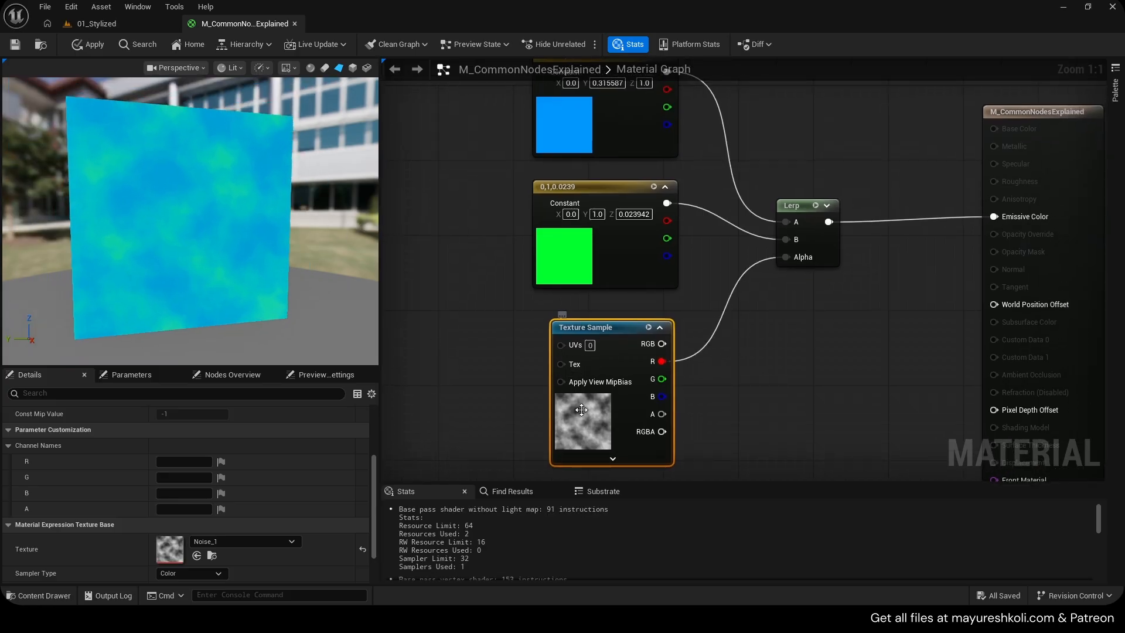
{"action": "right_click_drag", "start_coordinate": [445, 165], "coordinate": [452, 195]}
{"action": "scroll", "coordinate": [286, 213], "scroll_direction": "down", "scroll_amount": 3}
{"action": "scroll", "coordinate": [286, 213], "scroll_direction": "up", "scroll_amount": 4}
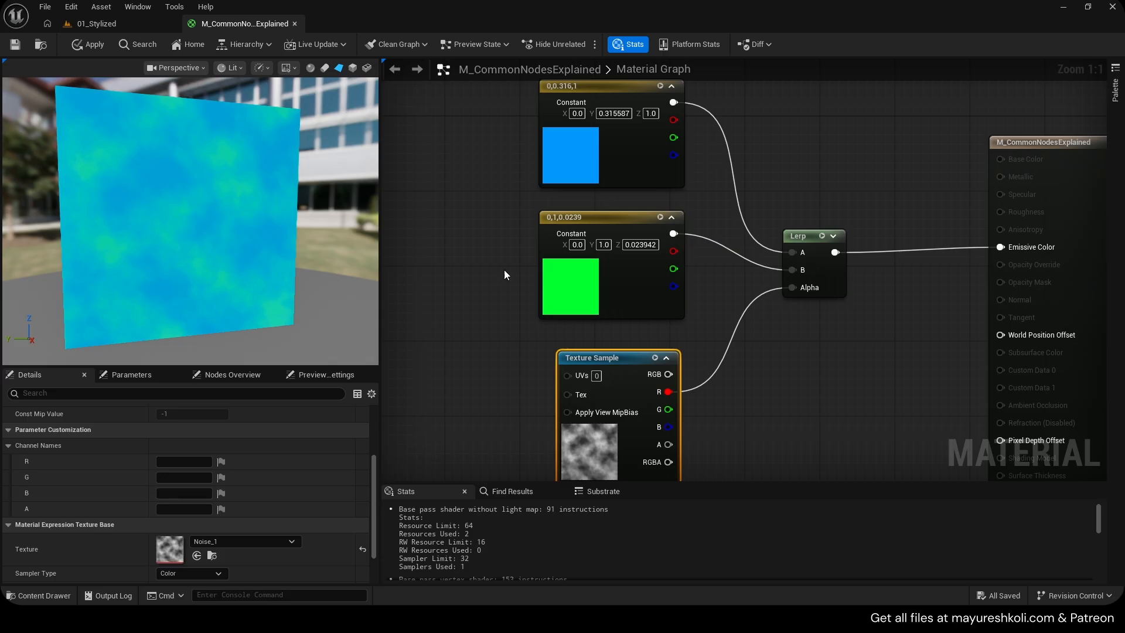
Disconnect the green constant from the Lerp's B input and connect it again
{"action": "left_click", "coordinate": [610, 280]}
{"action": "left_click", "coordinate": [795, 269], "text": "alt"}
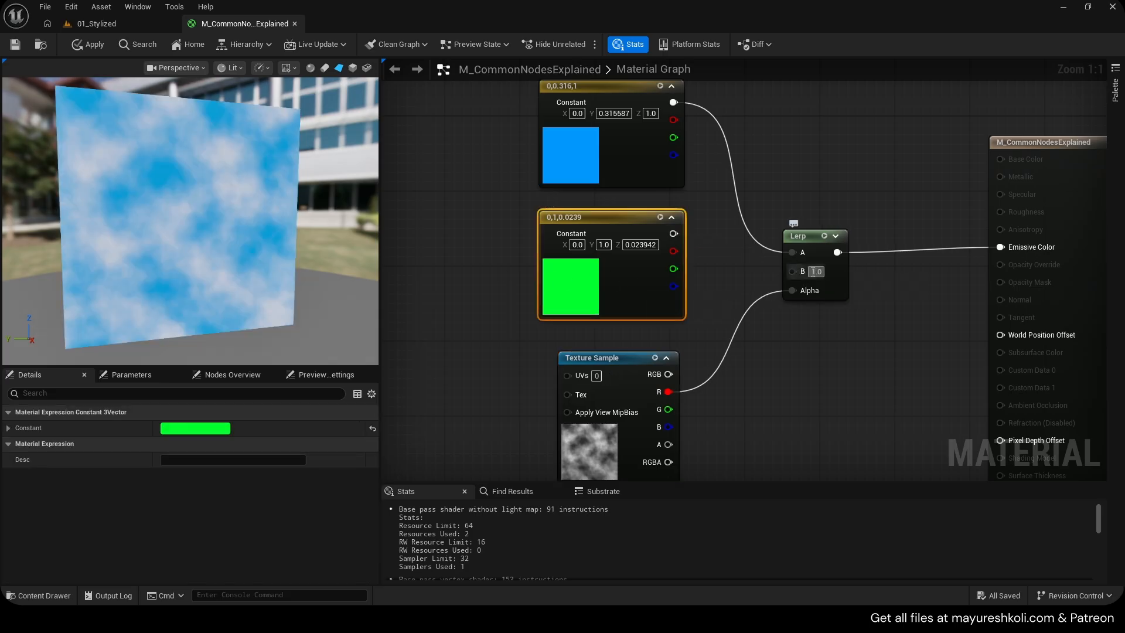
{"action": "mouse_move", "coordinate": [678, 245]}
{"action": "left_mouse_down"}
{"action": "mouse_move", "coordinate": [719, 268]}
{"action": "mouse_move", "coordinate": [675, 234]}
{"action": "left_mouse_up"}
{"action": "left_click", "coordinate": [708, 258]}
Lower the Value of both the blue and green constant colours to darken them, and save the material
{"action": "double_click", "coordinate": [562, 156]}
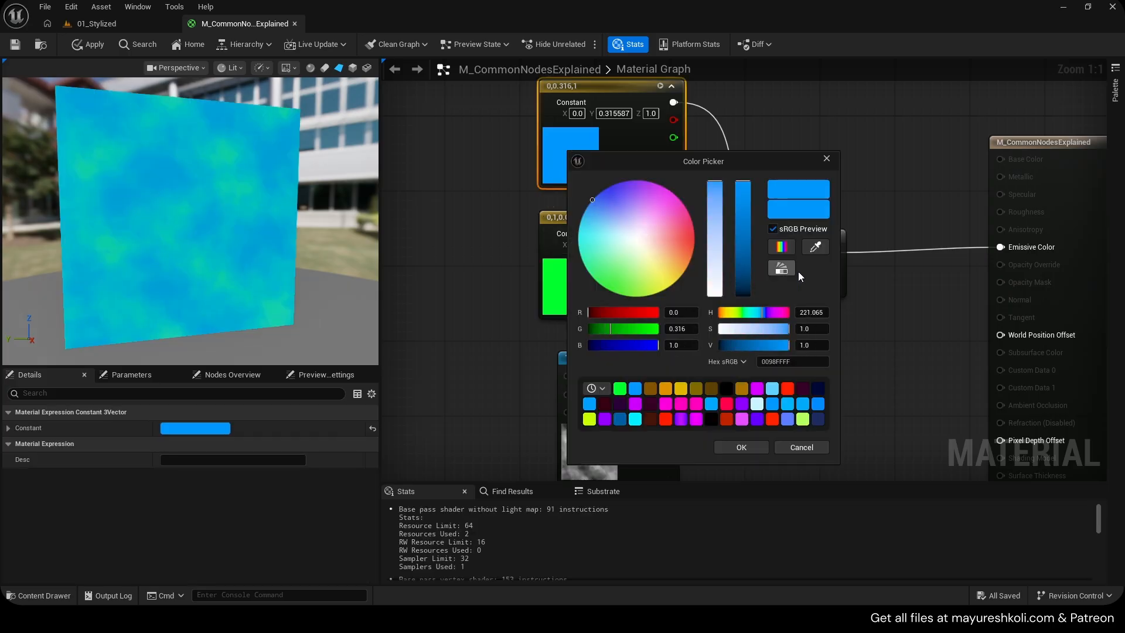
{"action": "left_click_drag", "start_coordinate": [742, 274], "coordinate": [756, 379]}
{"action": "left_click", "coordinate": [753, 447]}
{"action": "double_click", "coordinate": [579, 288]}
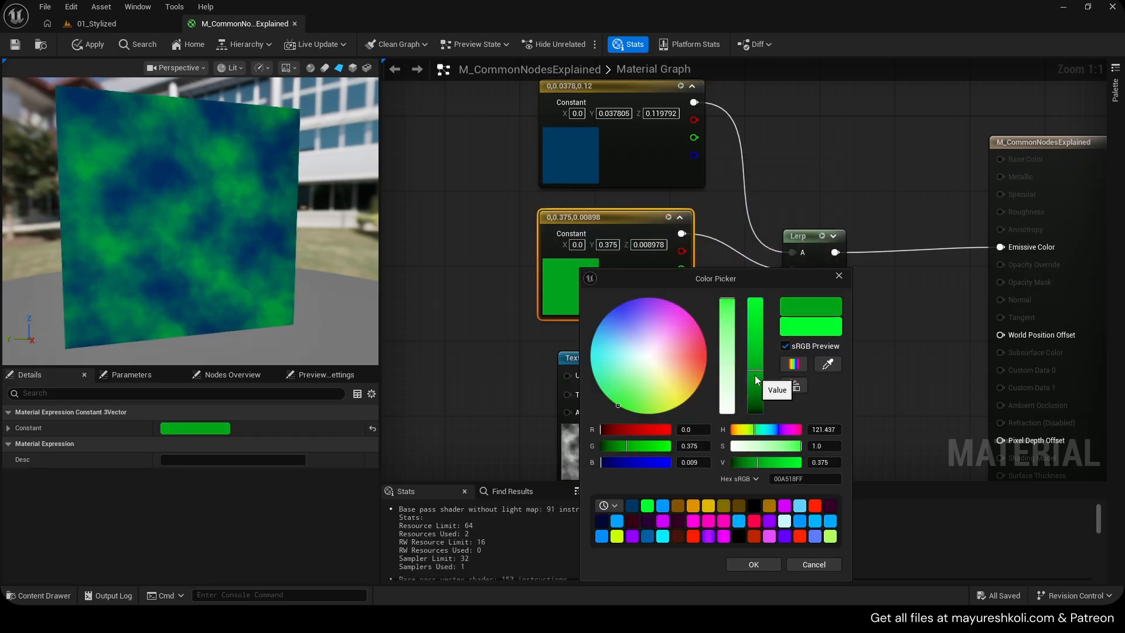
{"action": "left_click", "coordinate": [754, 565]}
{"action": "key", "text": "ctrl+s"}
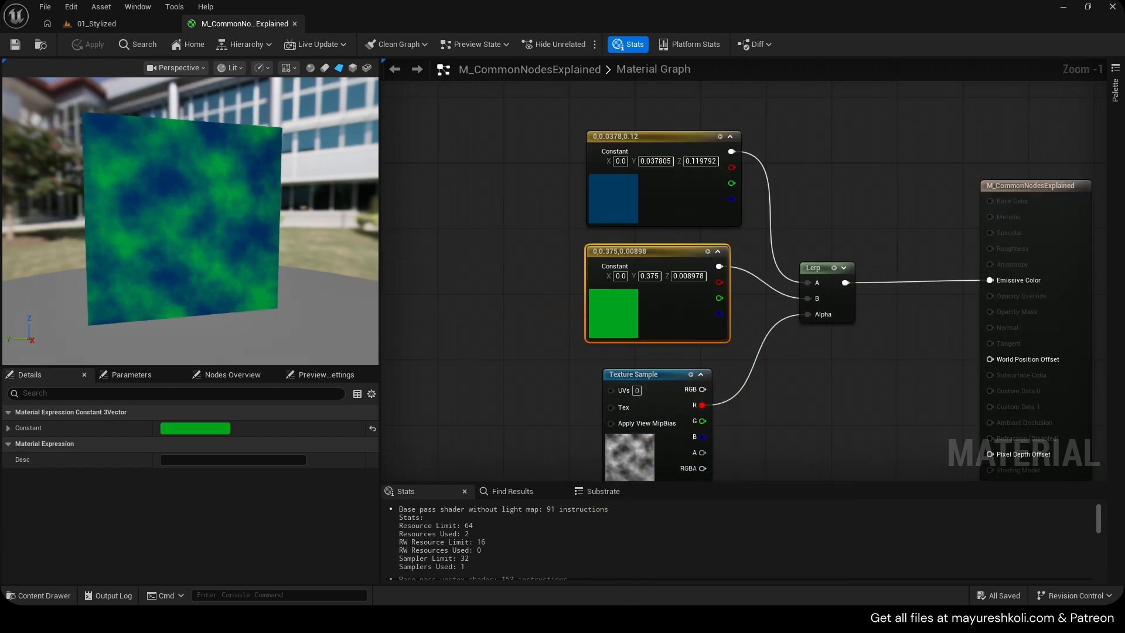
Select the constants, Lerp and Texture Sample and move the group left to make room
{"action": "scroll", "coordinate": [203, 237], "scroll_direction": "up", "scroll_amount": 2}
{"action": "left_click_drag", "start_coordinate": [204, 237], "coordinate": [212, 228]}
{"action": "scroll", "coordinate": [212, 228], "scroll_direction": "up", "scroll_amount": 3}
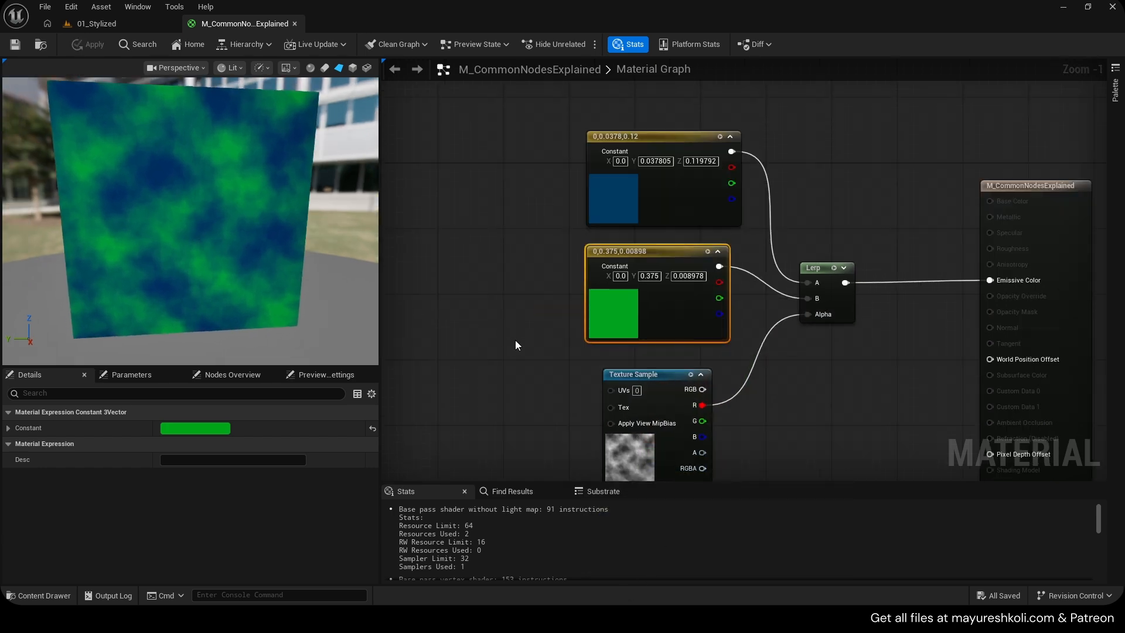
{"action": "right_click_drag", "start_coordinate": [515, 340], "coordinate": [506, 255]}
{"action": "left_click_drag", "start_coordinate": [549, 293], "coordinate": [553, 293]}
{"action": "left_click_drag", "start_coordinate": [686, 387], "coordinate": [687, 387]}
{"action": "scroll", "coordinate": [638, 351], "scroll_direction": "down", "scroll_amount": 1}
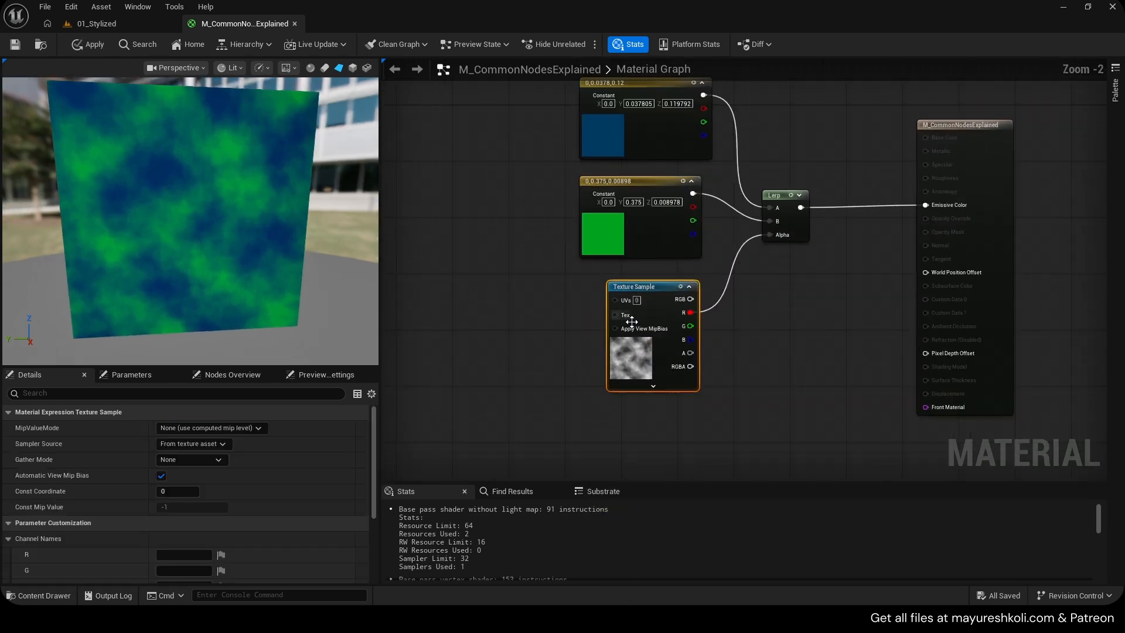
{"action": "right_click_drag", "start_coordinate": [549, 240], "coordinate": [553, 271]}
{"action": "left_click_drag", "start_coordinate": [271, 256], "coordinate": [270, 249]}
{"action": "left_click_drag", "start_coordinate": [554, 140], "coordinate": [791, 351]}
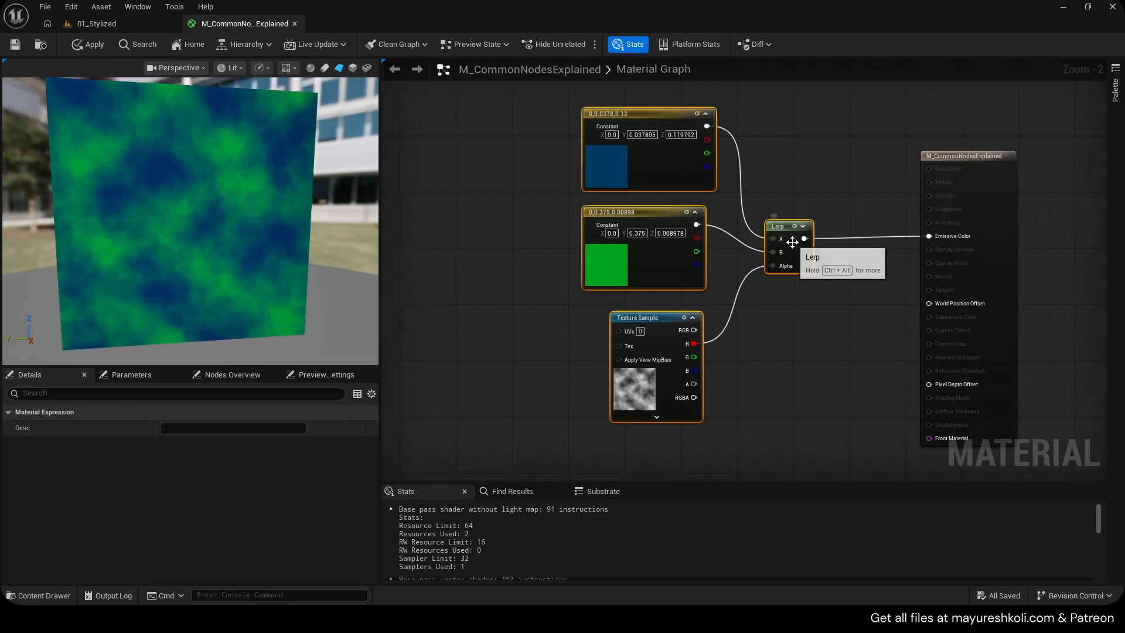
{"action": "left_click_drag", "start_coordinate": [792, 242], "coordinate": [661, 234]}
Duplicate the Lerp and Texture Sample, feeding the first Lerp into the new Lerp's A and the new sample's R into Alpha
{"action": "left_click", "coordinate": [662, 233]}
{"action": "key", "text": "ctrl+d"}
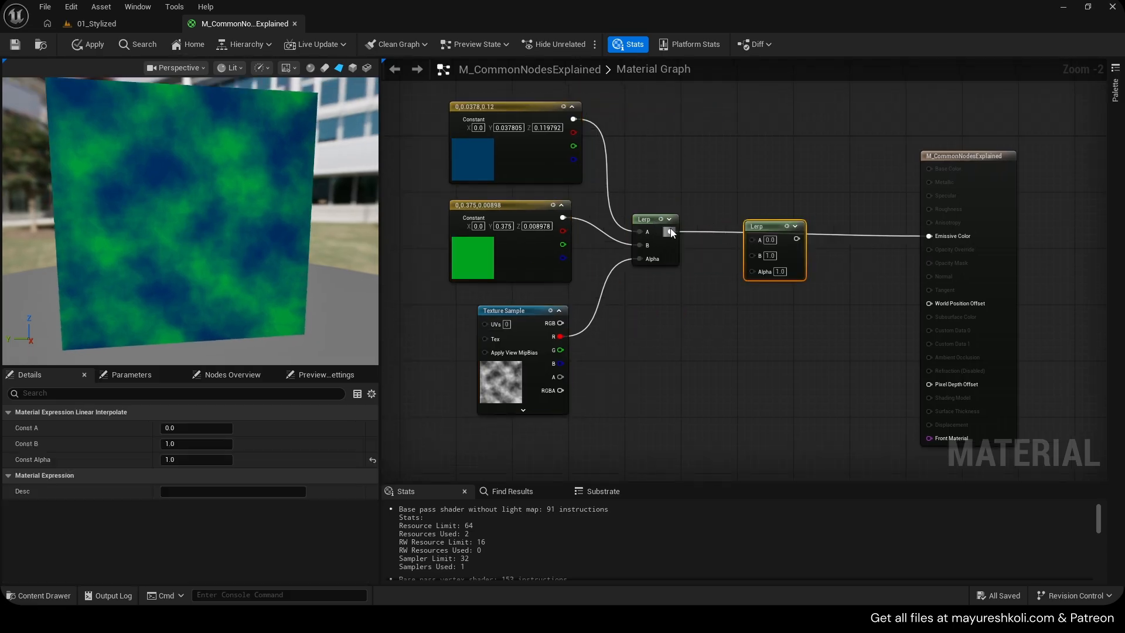
{"action": "left_click", "coordinate": [532, 374]}
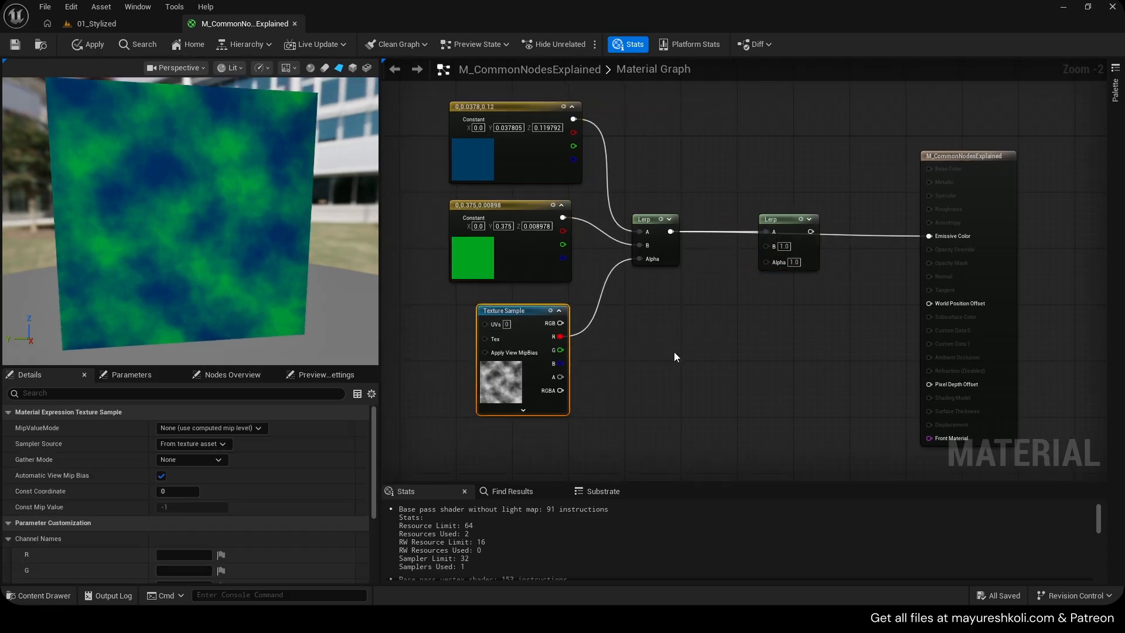
{"action": "key", "text": "ctrl+d"}
{"action": "left_click_drag", "start_coordinate": [775, 258], "coordinate": [835, 234]}
{"action": "left_click_drag", "start_coordinate": [765, 227], "coordinate": [842, 247]}
Add a third Constant3Vector coloured pink and use it as the second Lerp's B input
{"action": "left_click", "coordinate": [721, 118]}
{"action": "double_click", "coordinate": [739, 178]}
{"action": "left_click", "coordinate": [960, 446]}
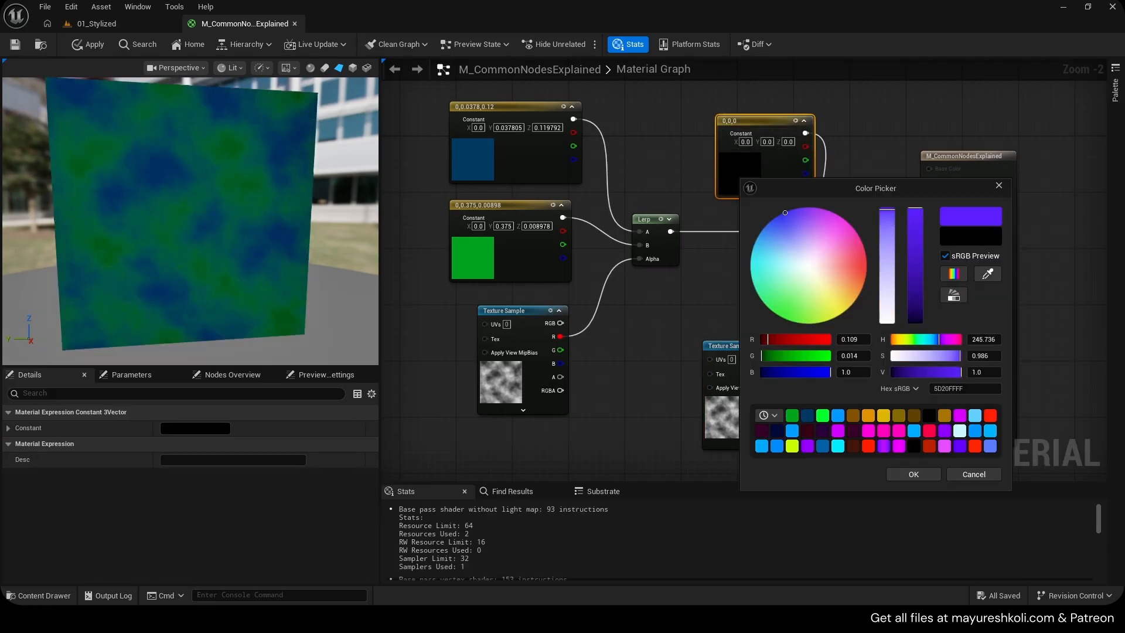
{"action": "left_click", "coordinate": [869, 431]}
{"action": "left_click", "coordinate": [913, 474]}
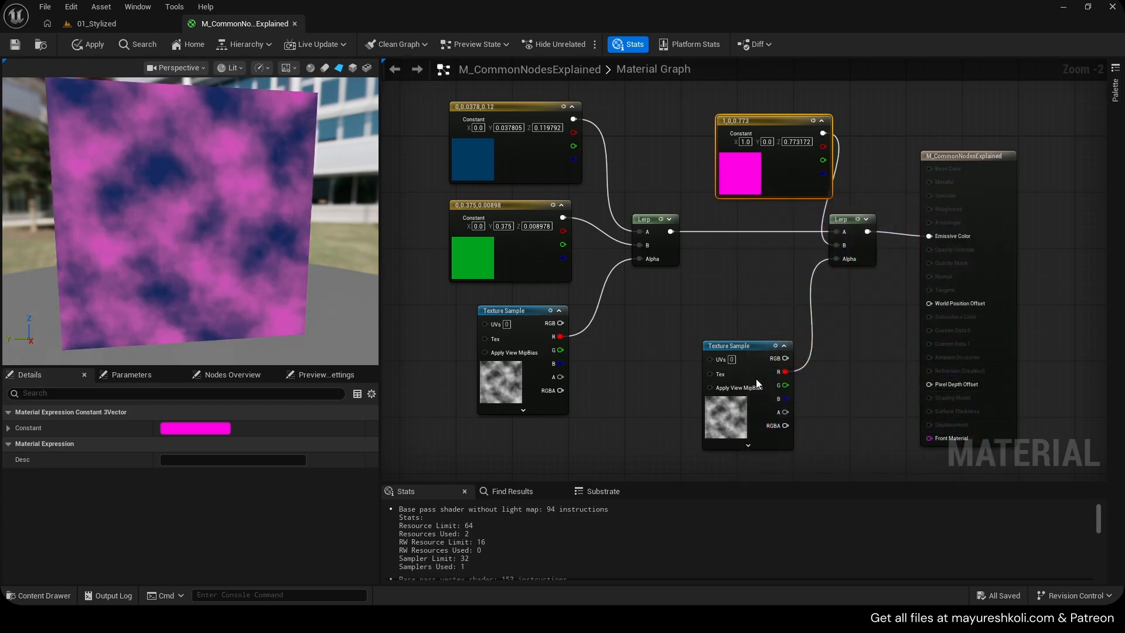
Assign the Noise_2 texture to the duplicated Texture Sample
{"action": "left_click", "coordinate": [756, 378]}
{"action": "scroll", "coordinate": [234, 519], "scroll_direction": "down", "scroll_amount": 2}
{"action": "left_click", "coordinate": [247, 504]}
{"action": "left_click", "coordinate": [248, 381]}
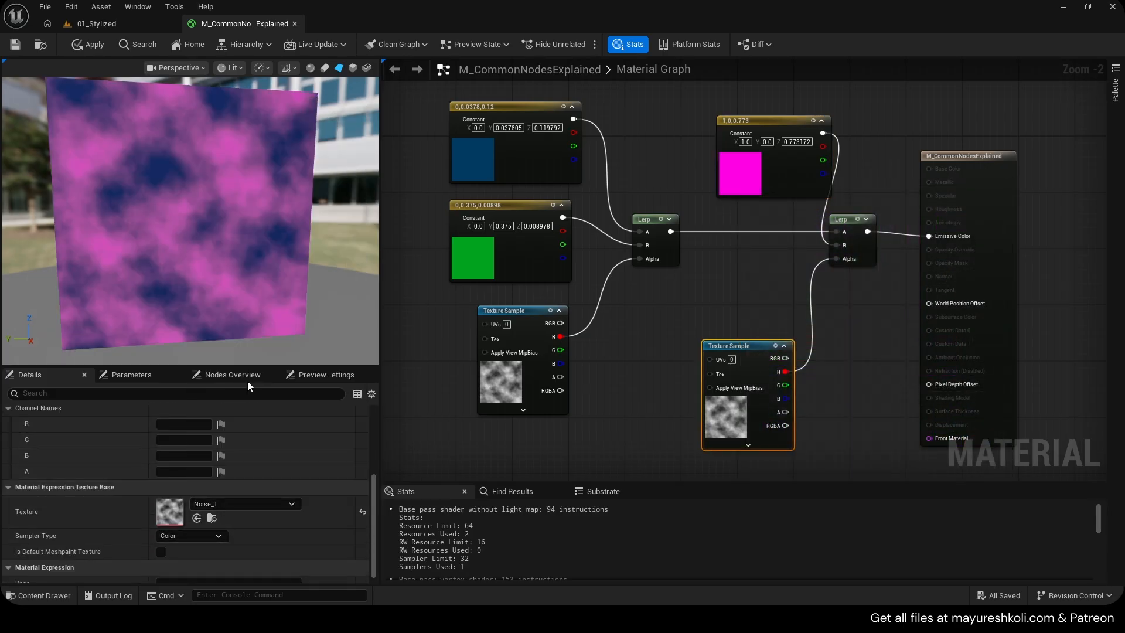
{"action": "scroll", "coordinate": [581, 314], "scroll_direction": "down", "scroll_amount": 1}
{"action": "right_click_drag", "start_coordinate": [616, 302], "coordinate": [639, 314]}
{"action": "mouse_move", "coordinate": [252, 234]}
{"action": "left_mouse_down"}
{"action": "mouse_move", "coordinate": [317, 199]}
{"action": "mouse_move", "coordinate": [269, 232]}
{"action": "left_mouse_up"}
Replace the blend network with a Fresnel node connected to Emissive Color
{"action": "left_click_drag", "start_coordinate": [486, 131], "coordinate": [678, 326]}
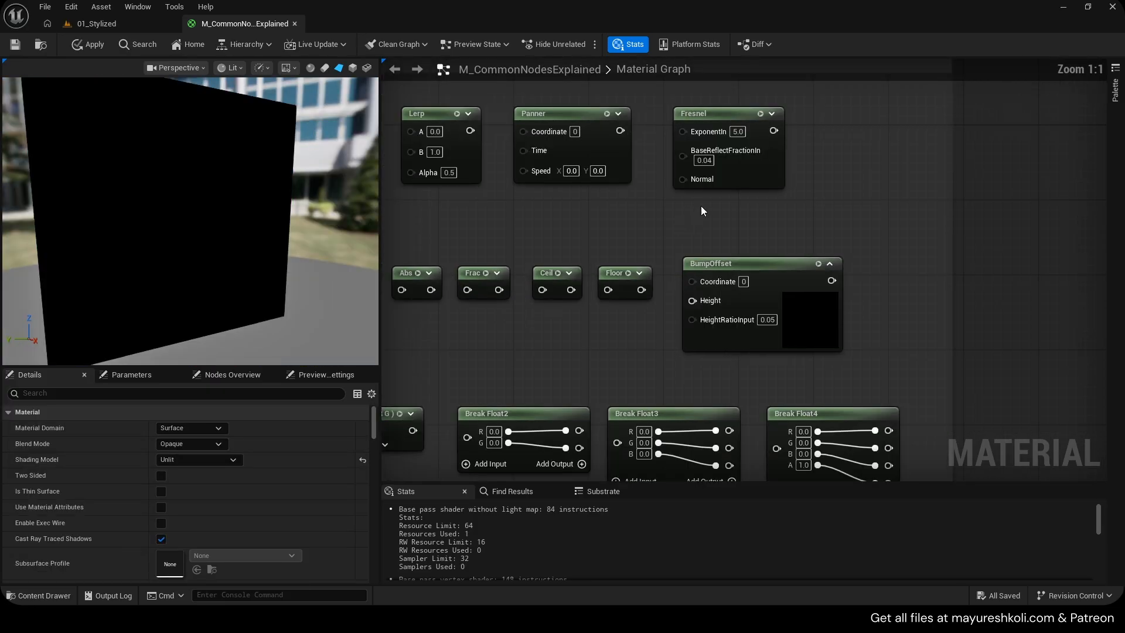
{"action": "left_click", "coordinate": [761, 117]}
{"action": "scroll", "coordinate": [901, 234], "scroll_direction": "down", "scroll_amount": 8}
{"action": "right_click_drag", "start_coordinate": [902, 235], "coordinate": [589, 269]}
{"action": "scroll", "coordinate": [588, 269], "scroll_direction": "up", "scroll_amount": 5}
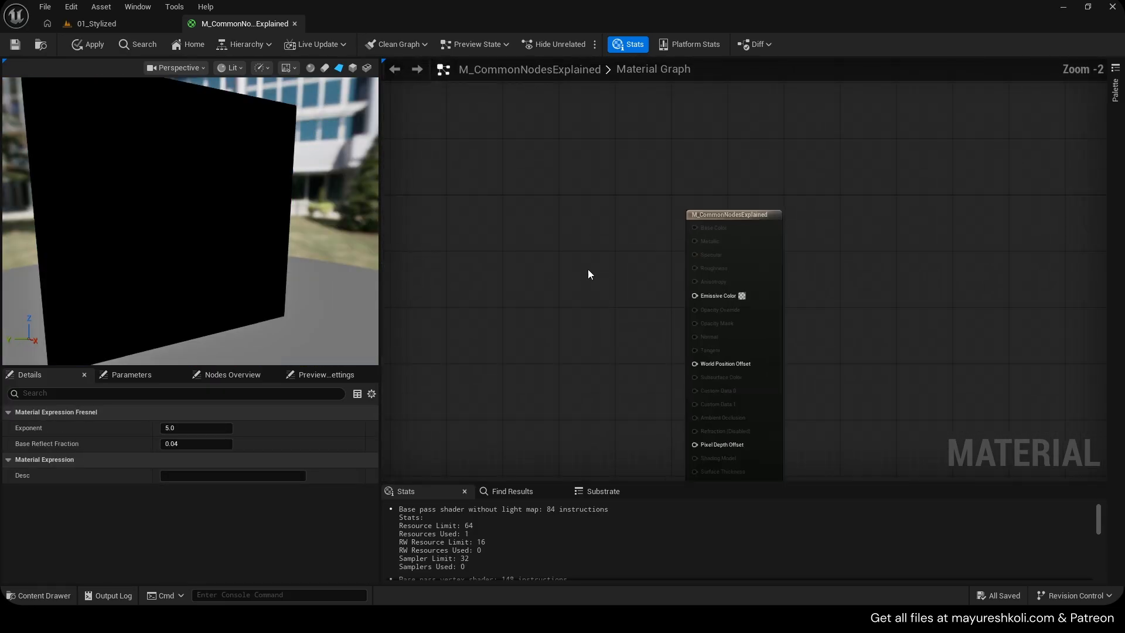
{"action": "key", "text": "ctrl+v"}
{"action": "scroll", "coordinate": [556, 287], "scroll_direction": "up", "scroll_amount": 2}
{"action": "left_click_drag", "start_coordinate": [735, 299], "coordinate": [741, 297]}
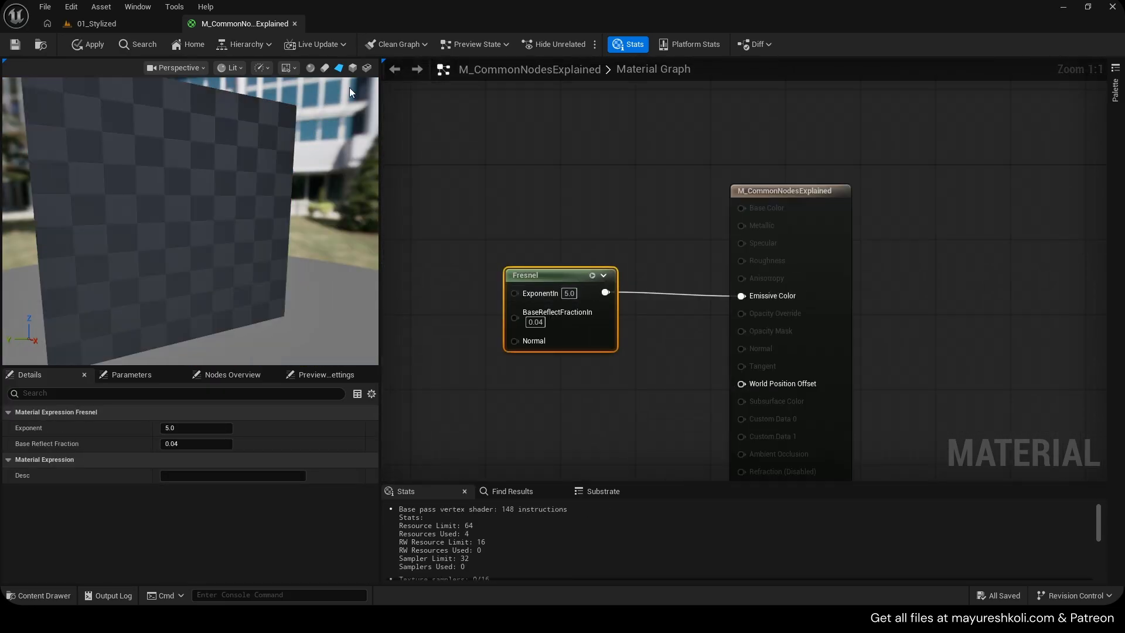
{"action": "left_click", "coordinate": [117, 24]}
{"action": "key", "text": "w"}
{"action": "right_click_drag", "start_coordinate": [415, 204], "coordinate": [375, 234]}
{"action": "key", "text": "s"}
{"action": "scroll", "coordinate": [415, 234], "scroll_direction": "down", "scroll_amount": 1}
{"action": "key", "text": "a"}
{"action": "key", "text": "w"}
{"action": "key", "text": "s"}
{"action": "key", "text": "d"}
{"action": "mouse_move", "coordinate": [434, 156]}
{"action": "right_mouse_down"}
{"action": "mouse_move", "coordinate": [434, 140]}
{"action": "mouse_move", "coordinate": [434, 156]}
{"action": "right_mouse_up"}
{"action": "key", "text": "w"}
{"action": "scroll", "coordinate": [435, 155], "scroll_direction": "down", "scroll_amount": 3}
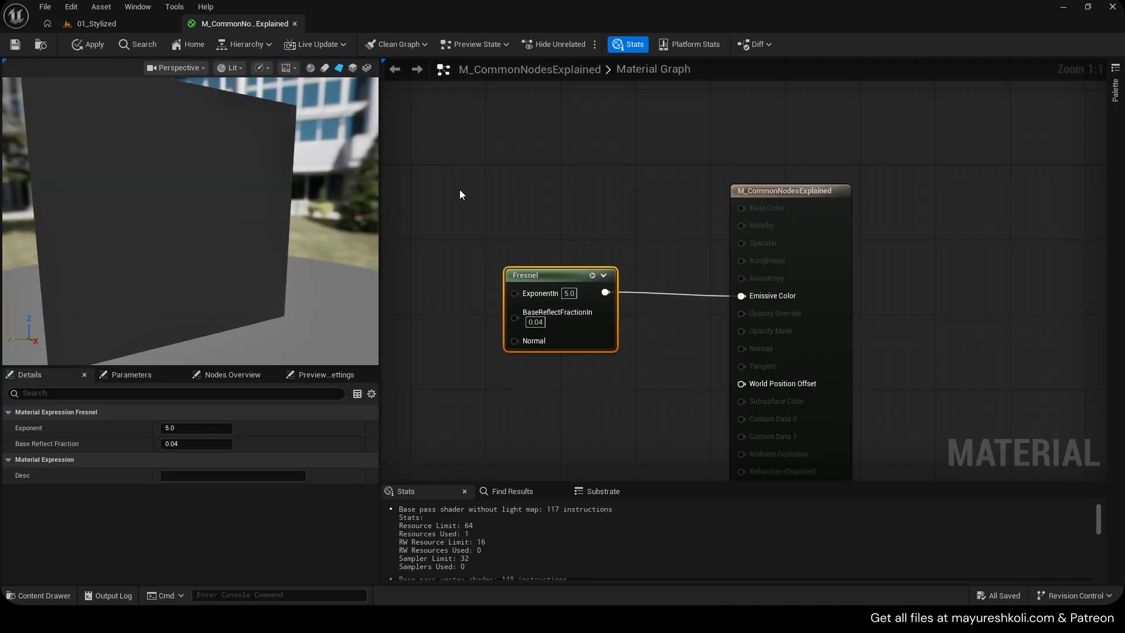
Preview the Fresnel material on a sphere with the preview background turned off
{"action": "right_click_drag", "start_coordinate": [463, 193], "coordinate": [665, 185]}
{"action": "left_click_drag", "start_coordinate": [686, 275], "coordinate": [594, 285]}
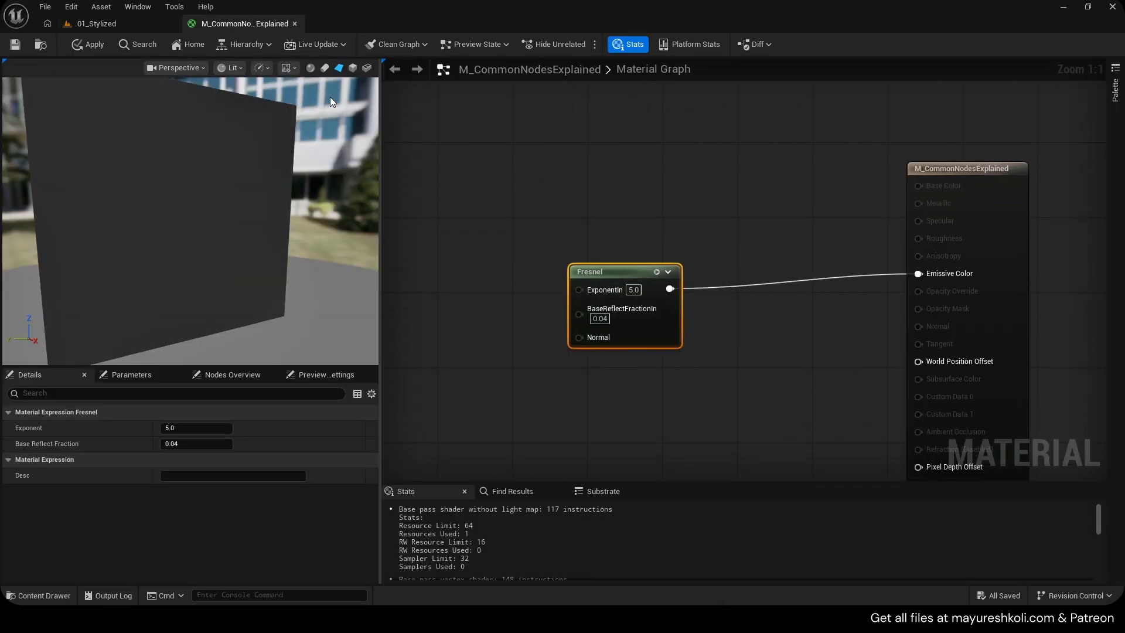
{"action": "left_click", "coordinate": [314, 68]}
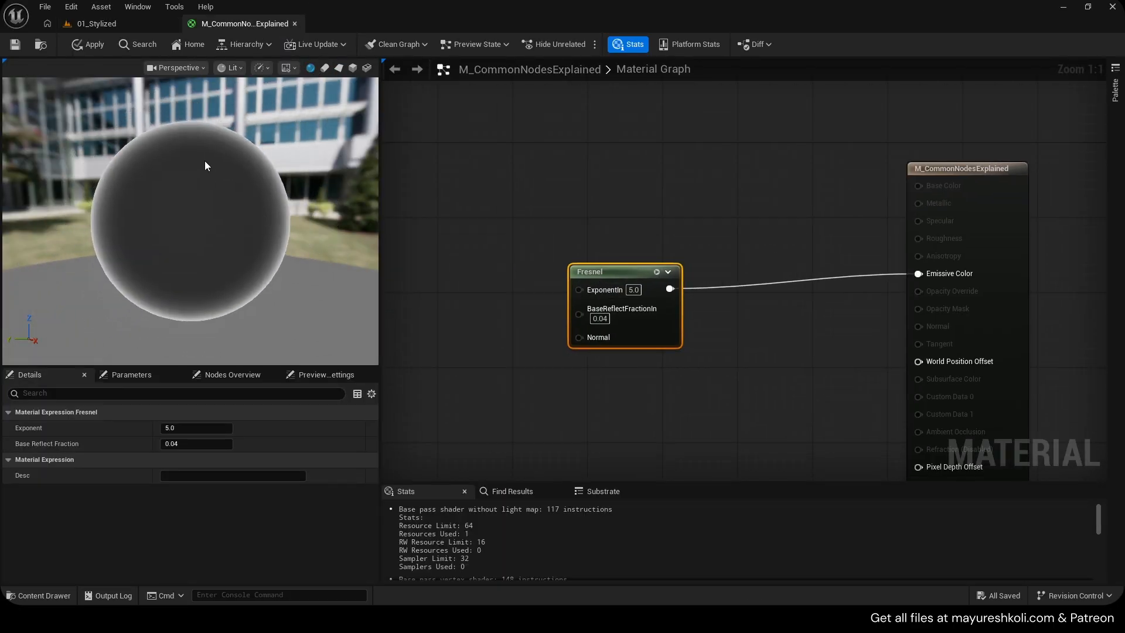
{"action": "left_click", "coordinate": [287, 69]}
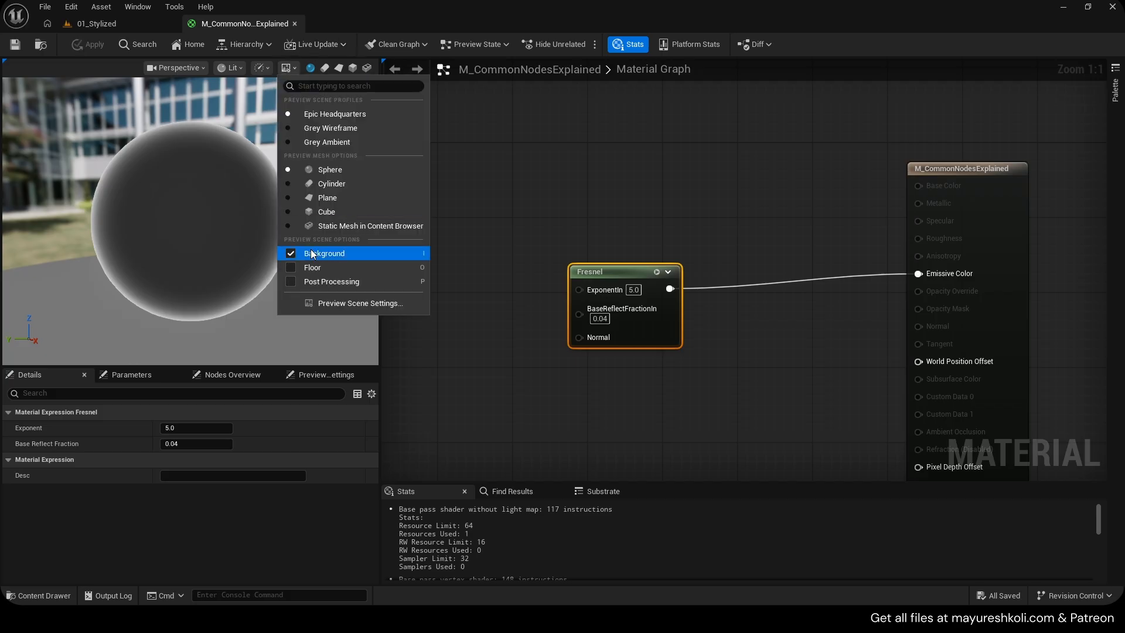
{"action": "left_click", "coordinate": [311, 253]}
{"action": "right_click_drag", "start_coordinate": [282, 246], "coordinate": [281, 276]}
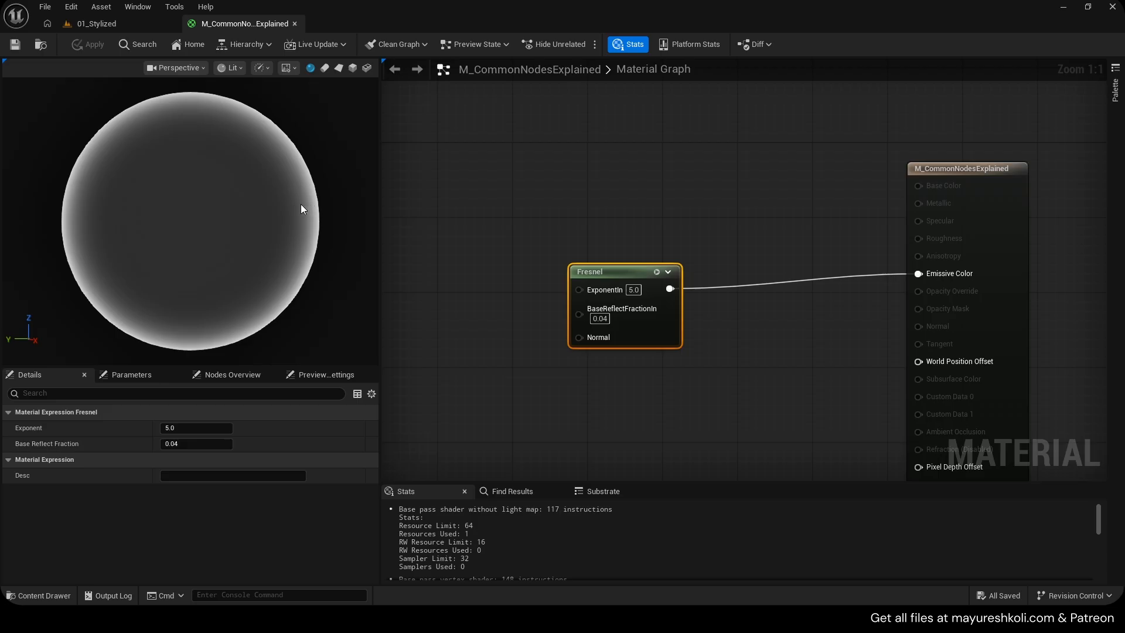
Switch to the 01_Stylized level tab
{"action": "left_click", "coordinate": [96, 23]}
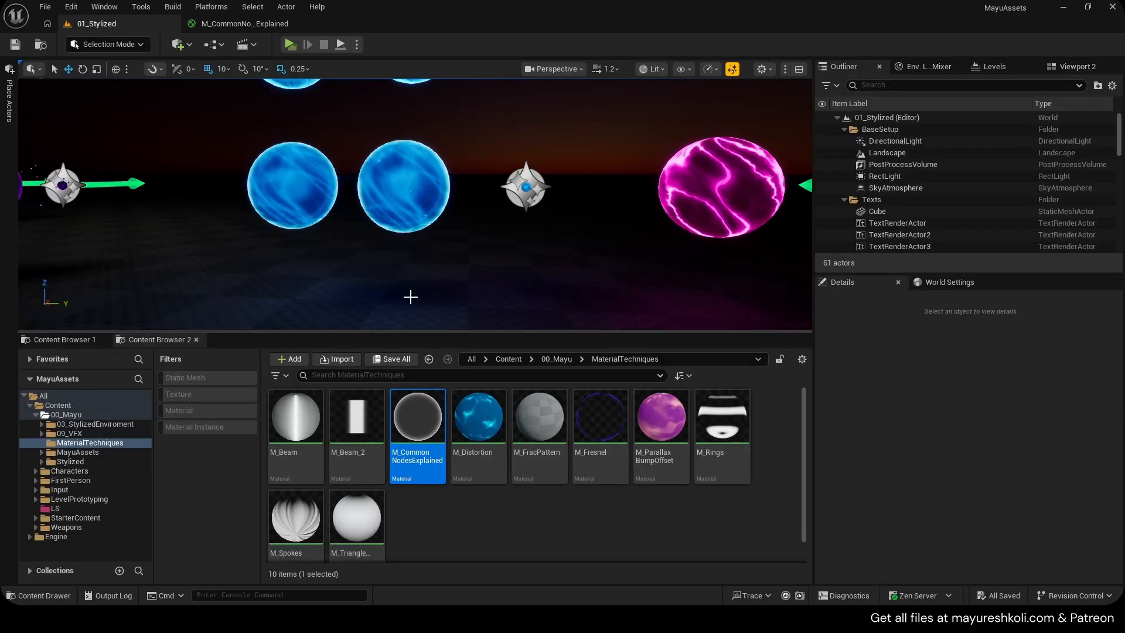
Open the sphere static mesh used in the level and display its vertex normals in the mesh preview
{"action": "middle_click_drag", "start_coordinate": [285, 247], "coordinate": [284, 209]}
{"action": "left_click", "coordinate": [284, 209]}
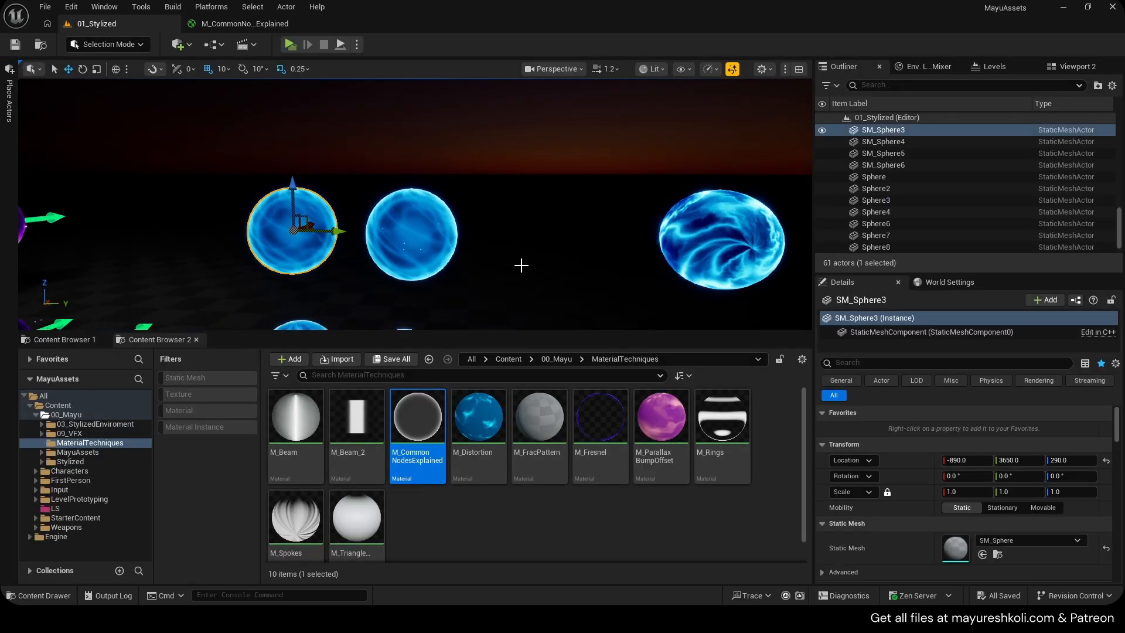
{"action": "double_click", "coordinate": [951, 538]}
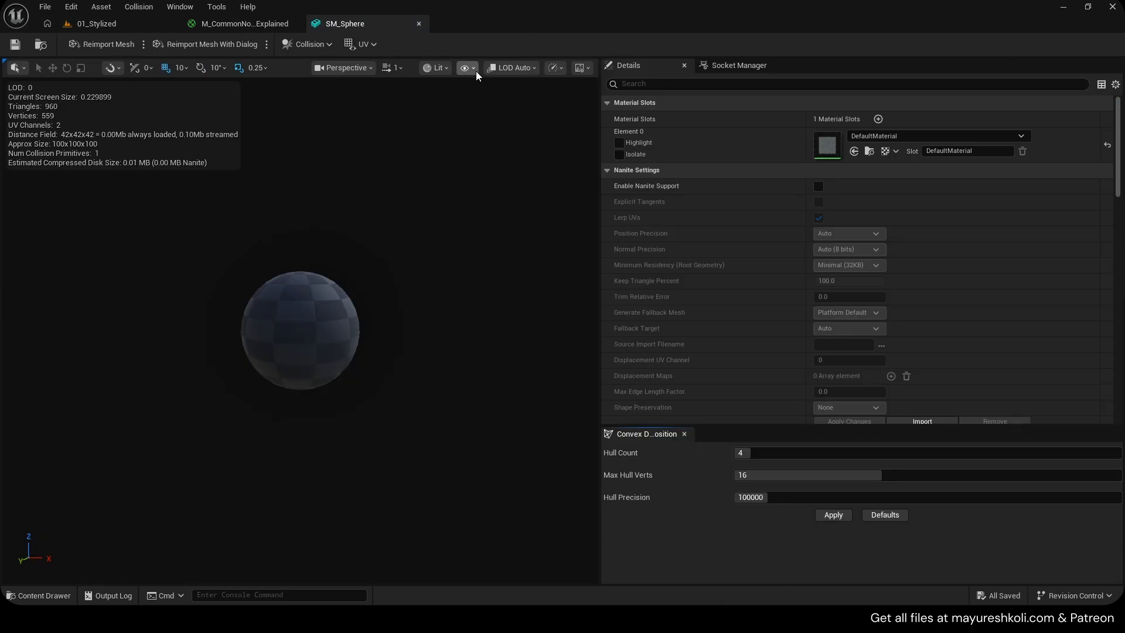
{"action": "left_click", "coordinate": [443, 69]}
{"action": "left_click", "coordinate": [468, 69]}
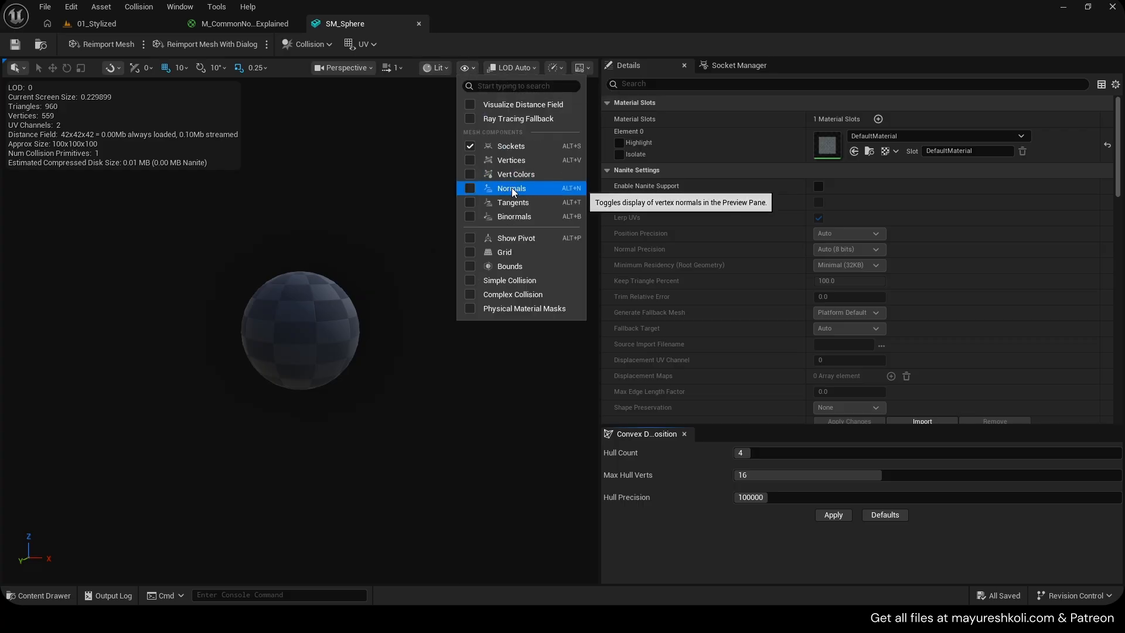
{"action": "left_click", "coordinate": [512, 188]}
{"action": "scroll", "coordinate": [455, 243], "scroll_direction": "up", "scroll_amount": 5}
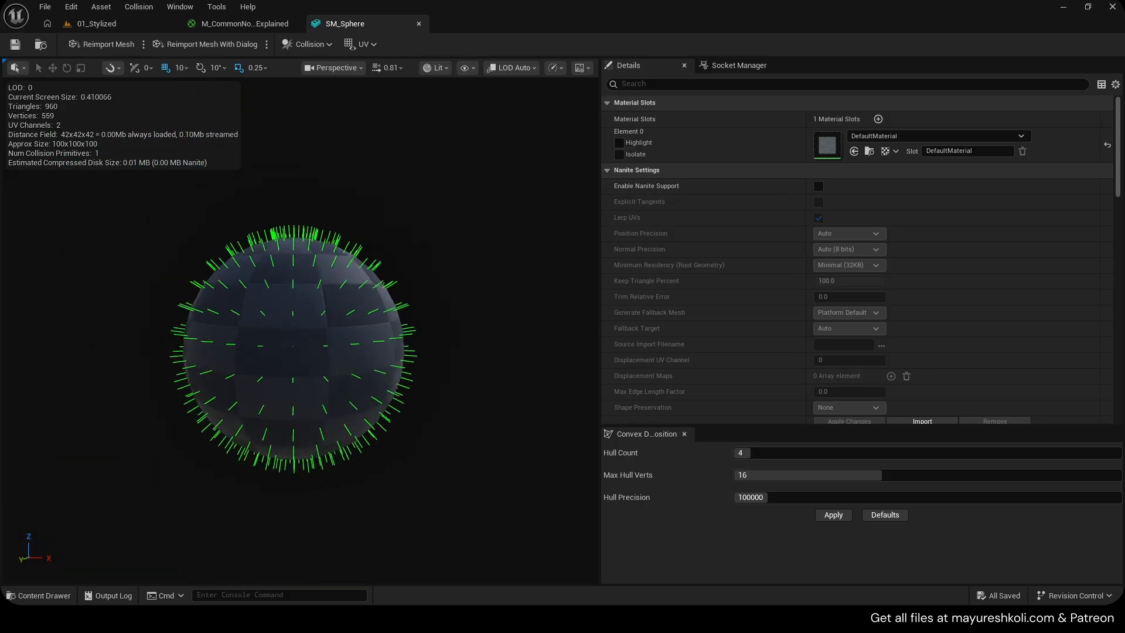
{"action": "mouse_move", "coordinate": [454, 244]}
{"action": "left_mouse_down"}
{"action": "mouse_move", "coordinate": [448, 205]}
{"action": "mouse_move", "coordinate": [450, 228]}
{"action": "mouse_move", "coordinate": [516, 235]}
{"action": "mouse_move", "coordinate": [466, 240]}
{"action": "left_mouse_up"}
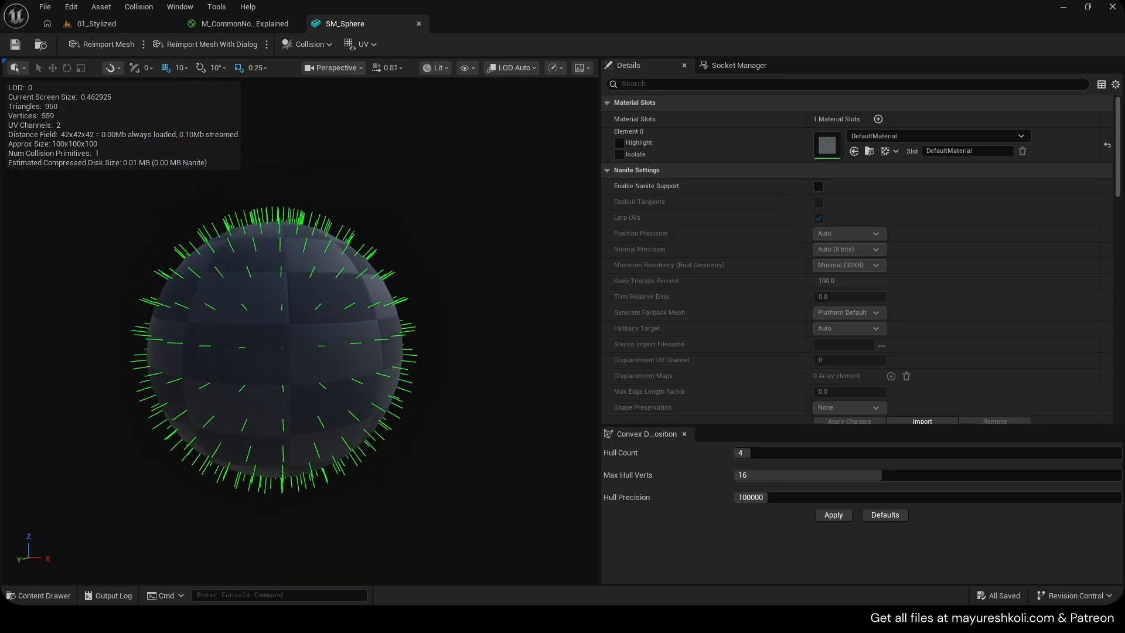
{"action": "key", "text": "a"}
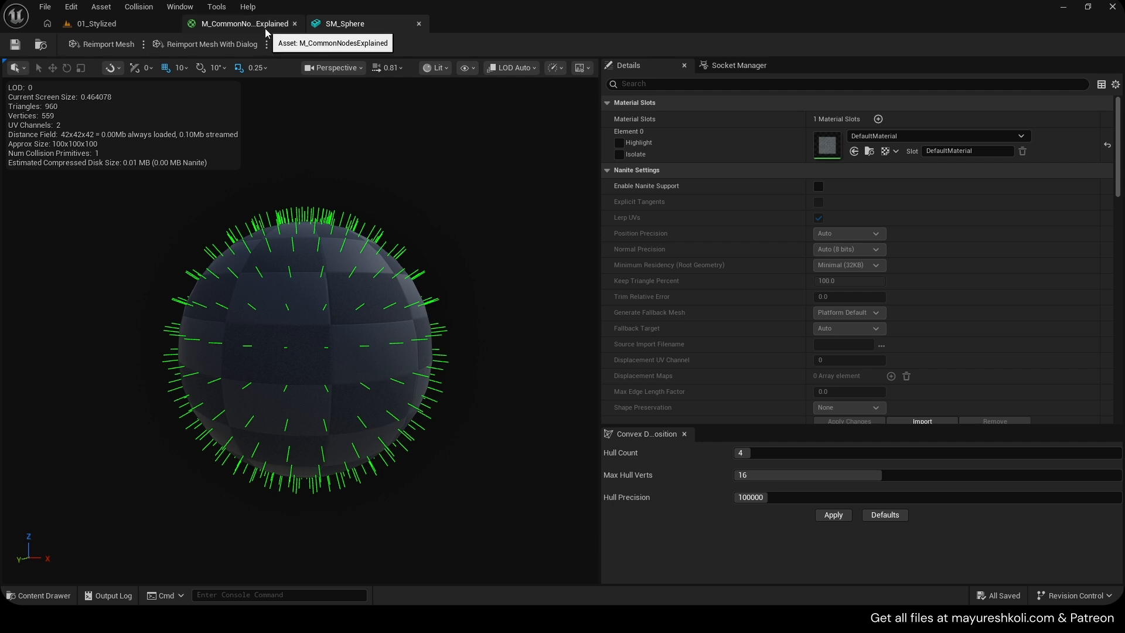
Insert a Power node between the Fresnel output and Emissive Color in the material
{"action": "left_click", "coordinate": [245, 23]}
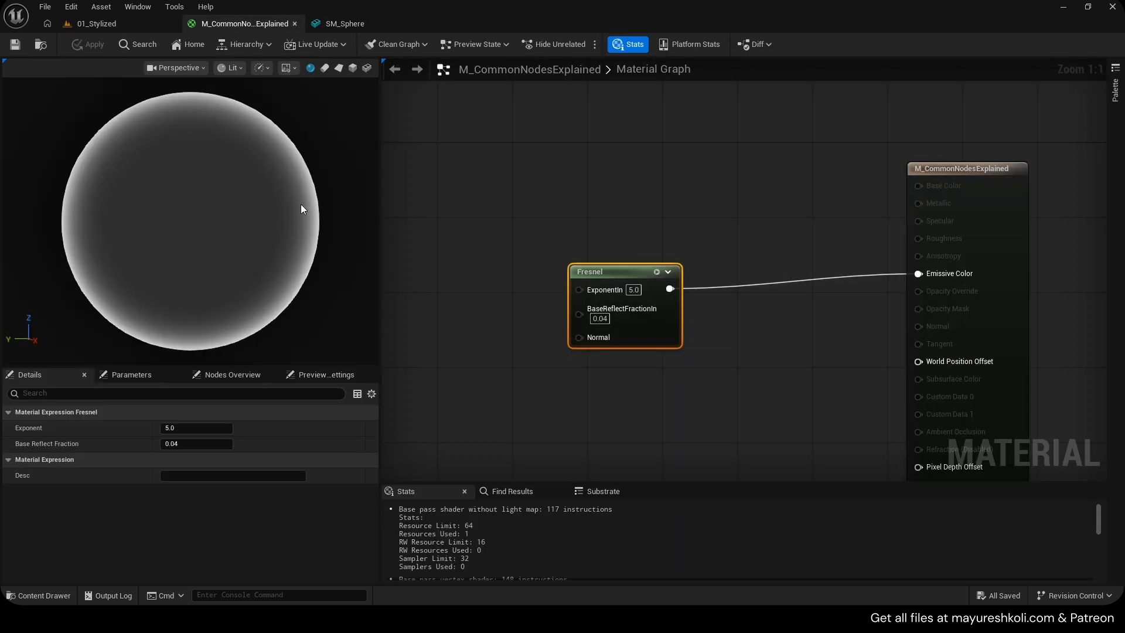
{"action": "left_click_drag", "start_coordinate": [633, 279], "coordinate": [605, 279]}
{"action": "left_click_drag", "start_coordinate": [641, 289], "coordinate": [684, 288]}
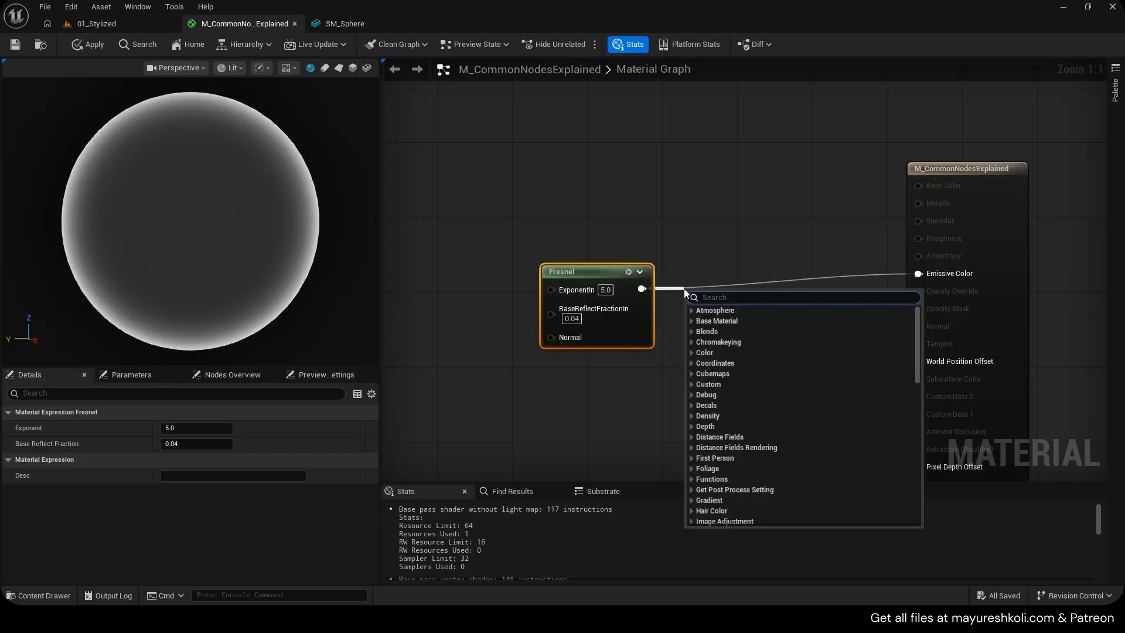
{"action": "type", "text": "power"}
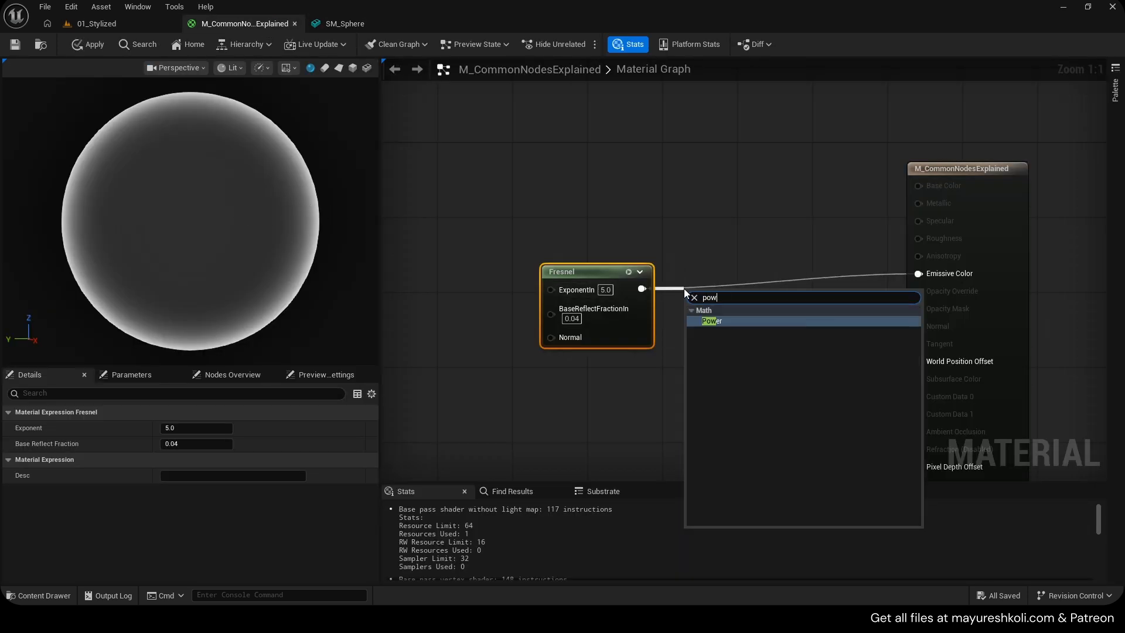
{"action": "key", "text": "Return"}
{"action": "left_click_drag", "start_coordinate": [743, 307], "coordinate": [918, 273]}
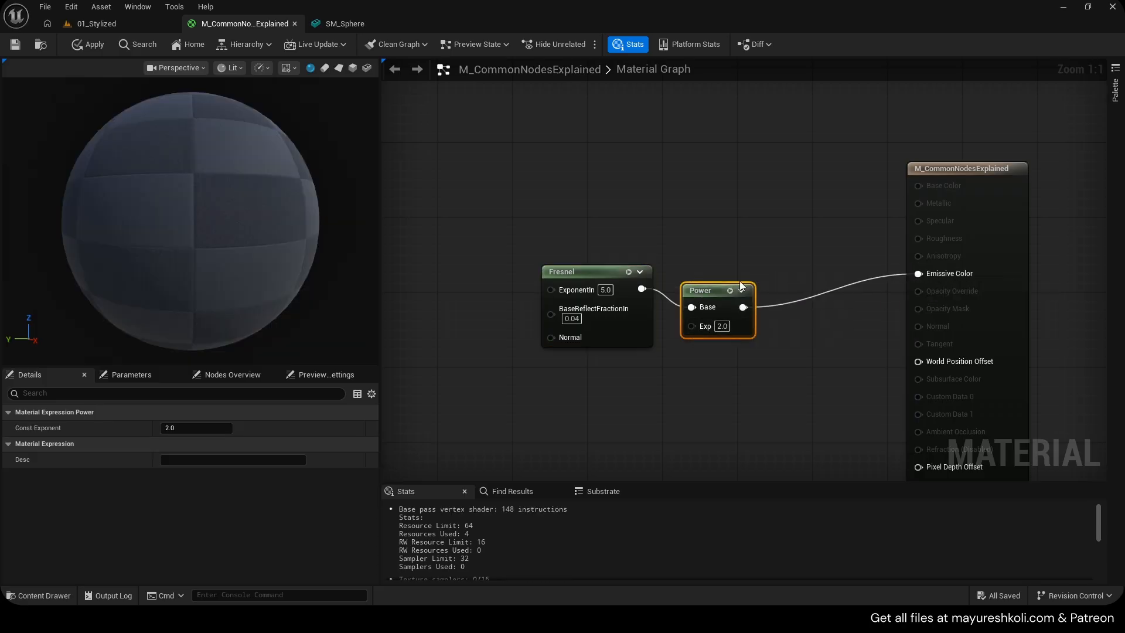
{"action": "left_click_drag", "start_coordinate": [703, 305], "coordinate": [730, 296]}
Set the Fresnel ExponentIn to 1 and the Power node's Exp to 3
{"action": "left_click", "coordinate": [606, 289]}
{"action": "type", "text": "1"}
{"action": "key", "text": "Return"}
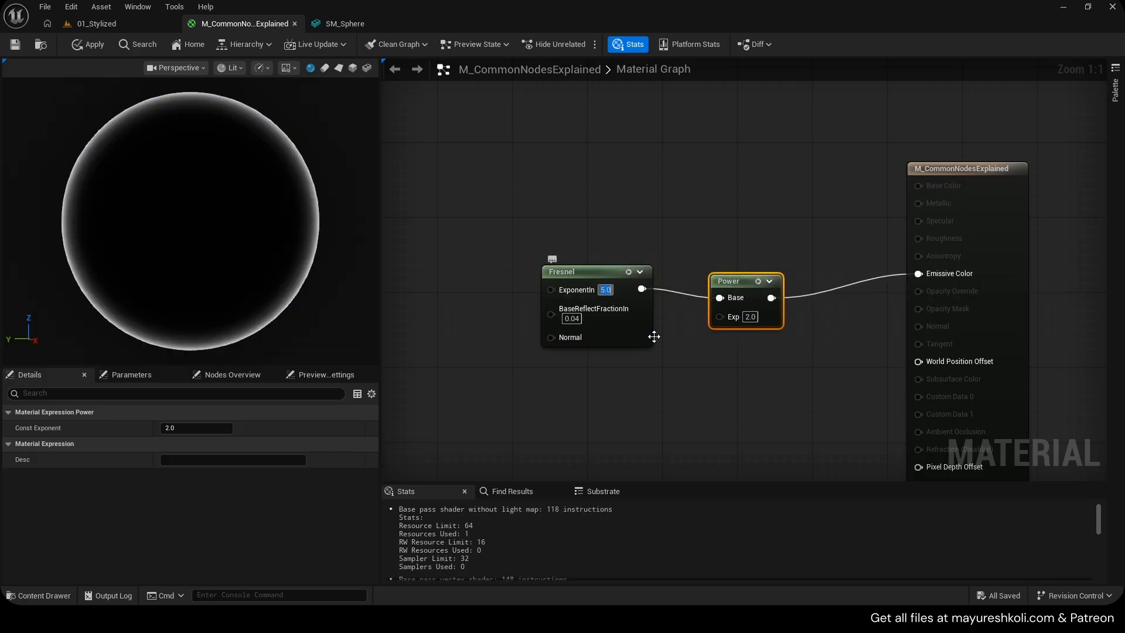
{"action": "left_click", "coordinate": [750, 316]}
{"action": "type", "text": "3"}
{"action": "key", "text": "Return"}
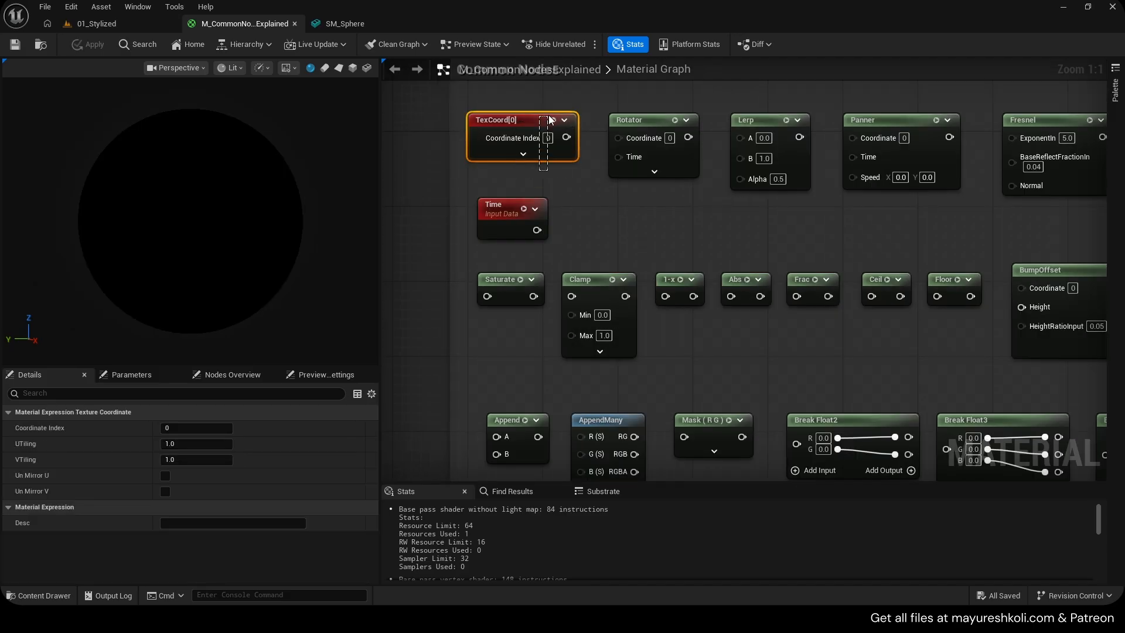
Paste a TexCoord node beside the material output and feed it into a new Mask node
{"action": "key", "text": "Home"}
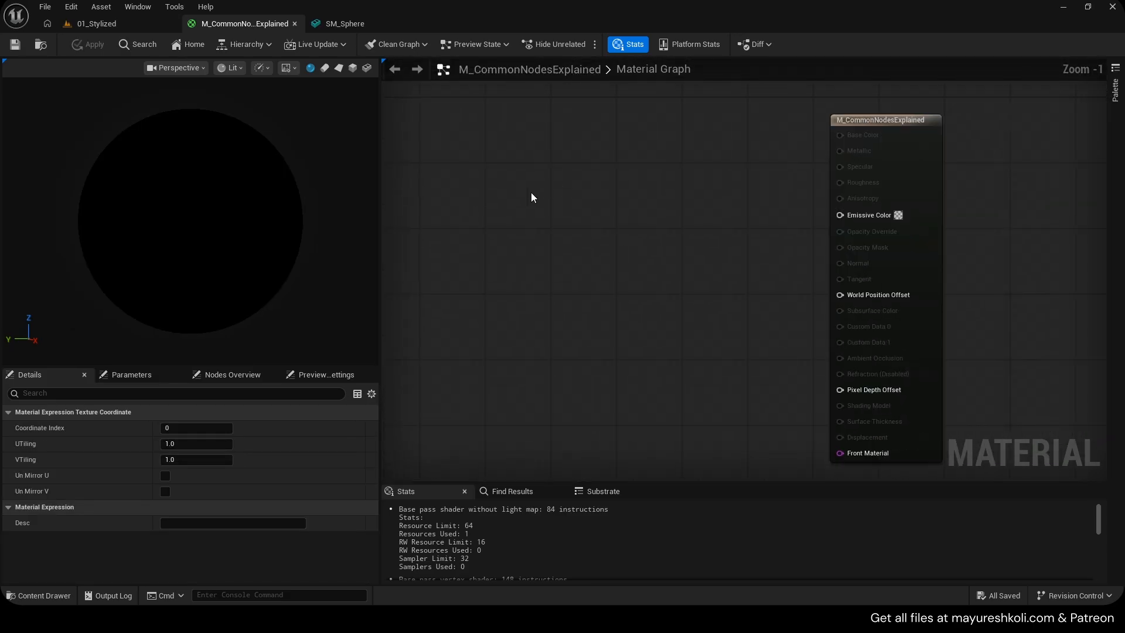
{"action": "key", "text": "ctrl+v"}
{"action": "left_click_drag", "start_coordinate": [505, 209], "coordinate": [480, 218]}
{"action": "left_click_drag", "start_coordinate": [550, 233], "coordinate": [585, 214]}
{"action": "type", "text": "mask"}
{"action": "key", "text": "Return"}
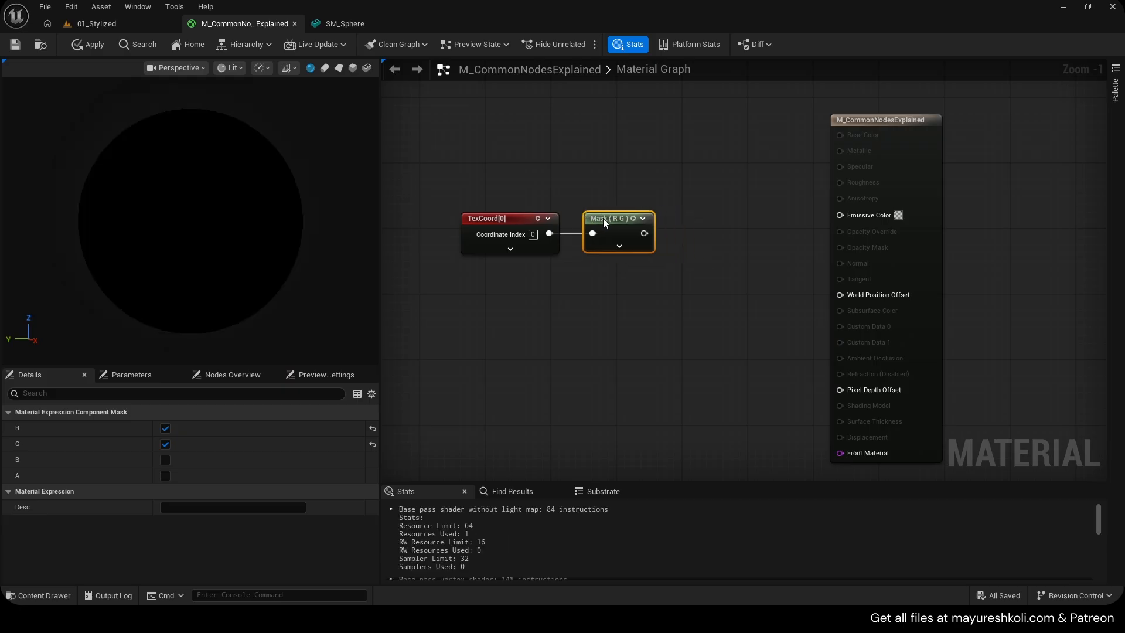
{"action": "left_click", "coordinate": [517, 219]}
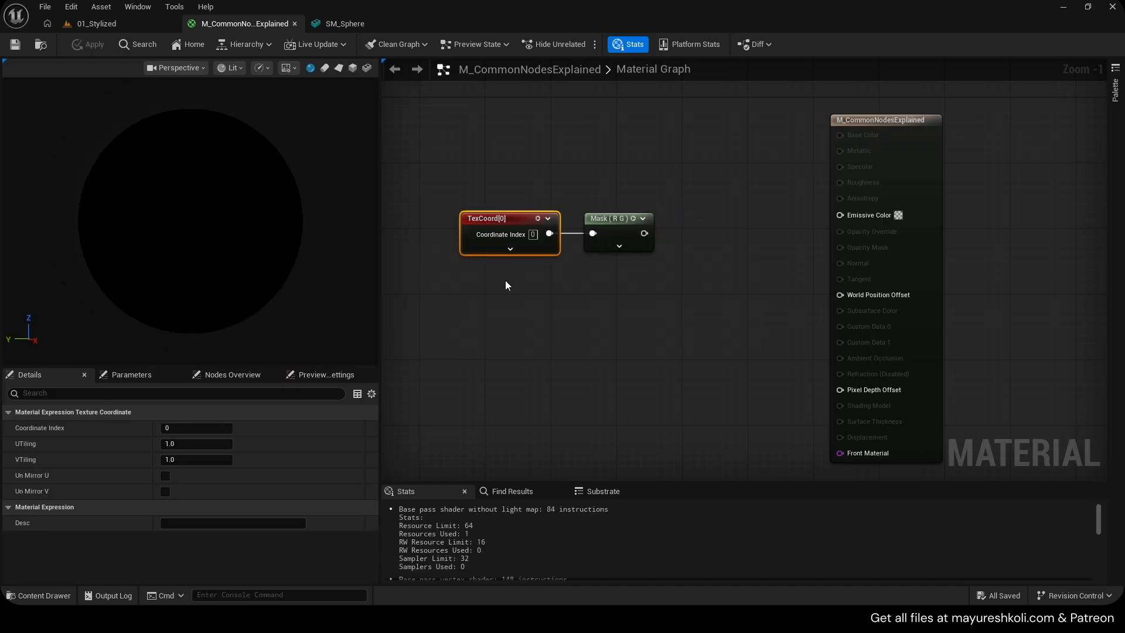
{"action": "left_click", "coordinate": [463, 276]}
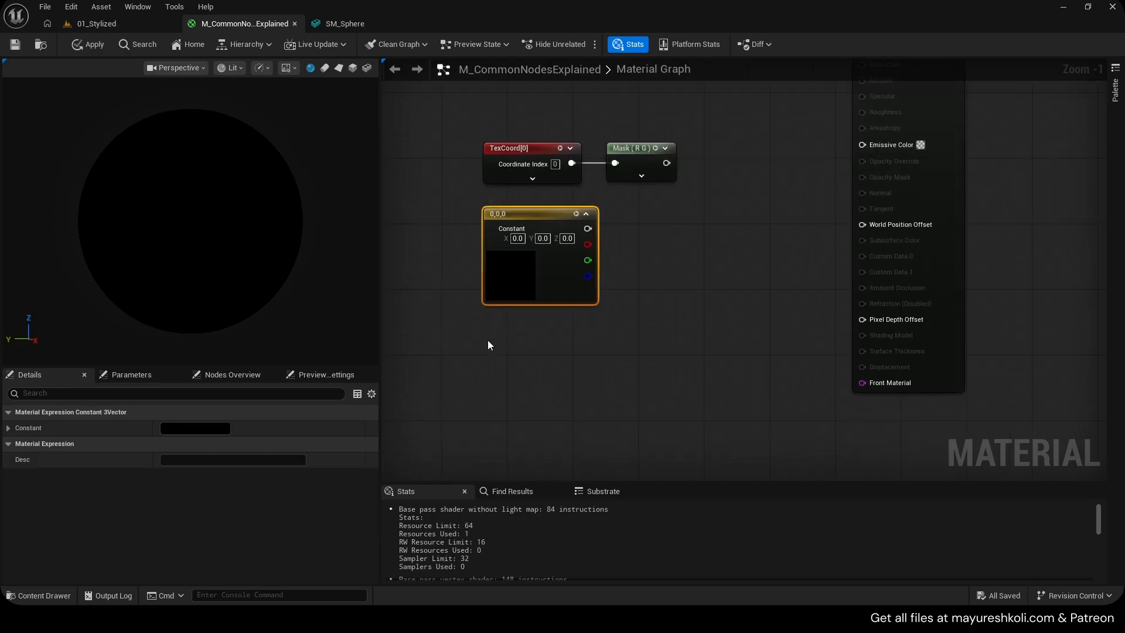
{"action": "left_click", "coordinate": [489, 341]}
{"action": "key", "text": "2"}
{"action": "left_click", "coordinate": [404, 250]}
{"action": "left_click_drag", "start_coordinate": [411, 234], "coordinate": [584, 388]}
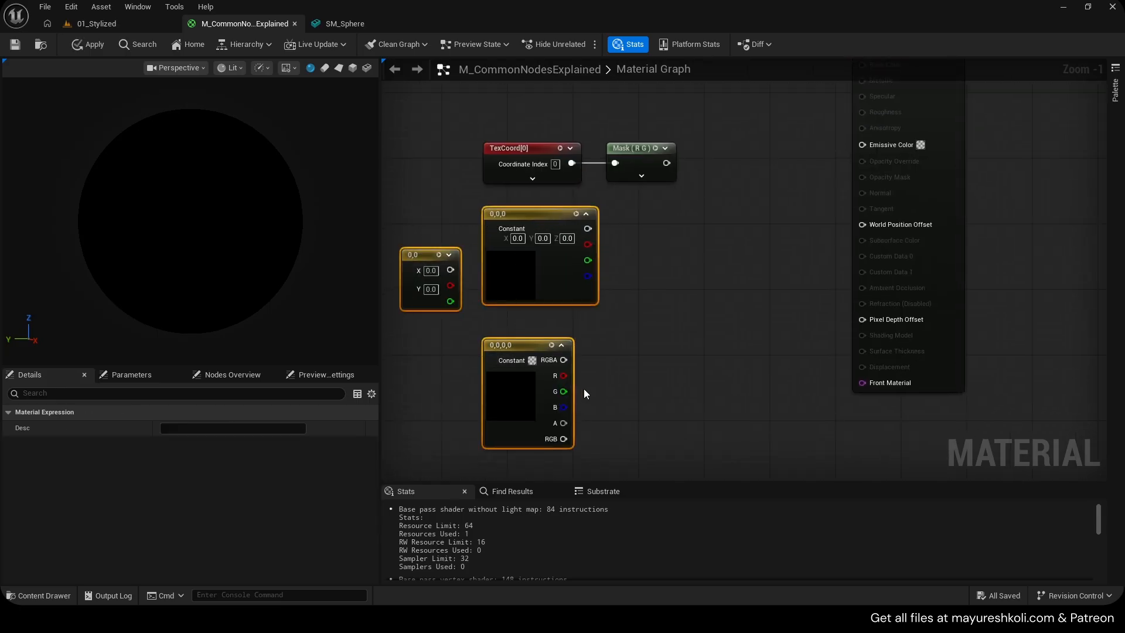
{"action": "key", "text": "Delete"}
Restrict the Mask to the R channel and connect its output to Emissive Color
{"action": "right_click_drag", "start_coordinate": [641, 225], "coordinate": [616, 354]}
{"action": "scroll", "coordinate": [616, 352], "scroll_direction": "up", "scroll_amount": 1}
{"action": "left_click", "coordinate": [607, 278]}
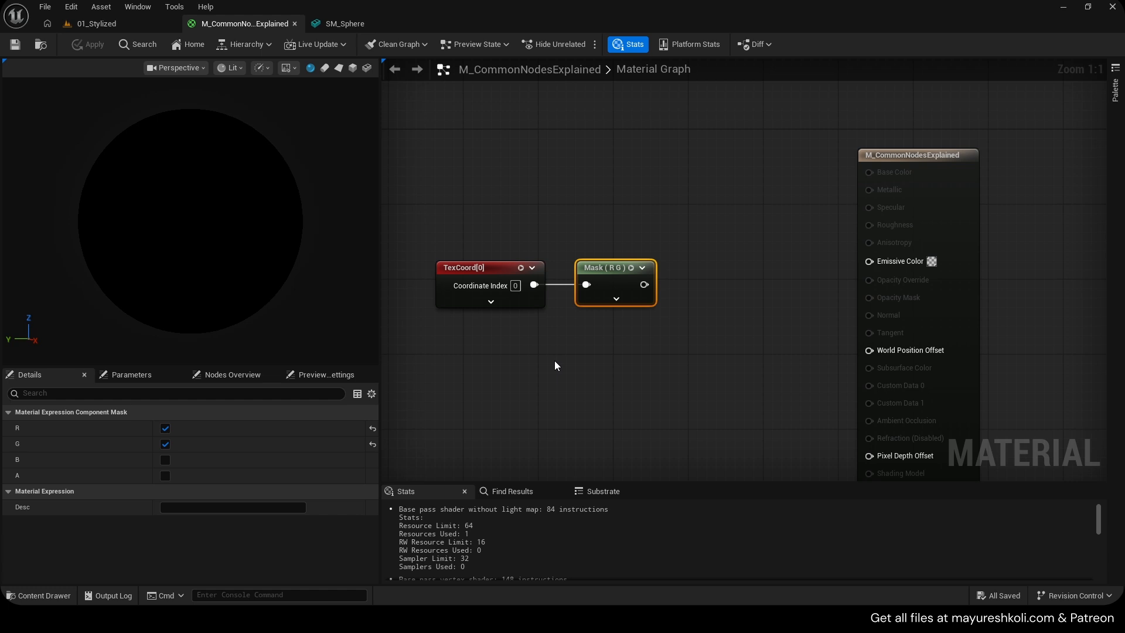
{"action": "left_click", "coordinate": [165, 443]}
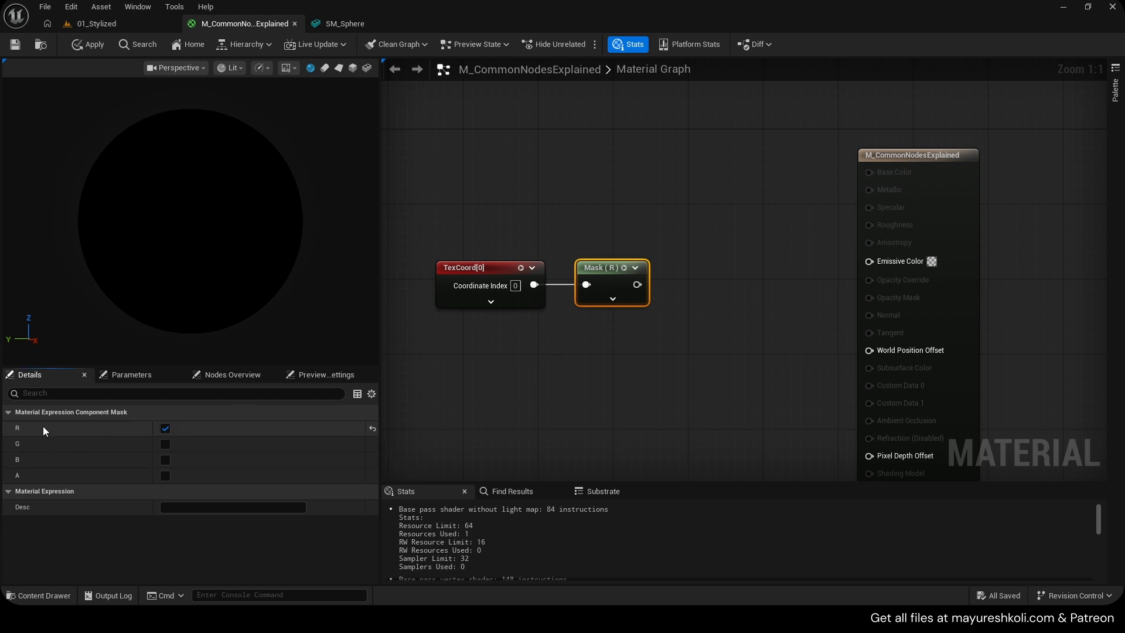
{"action": "left_click", "coordinate": [485, 265]}
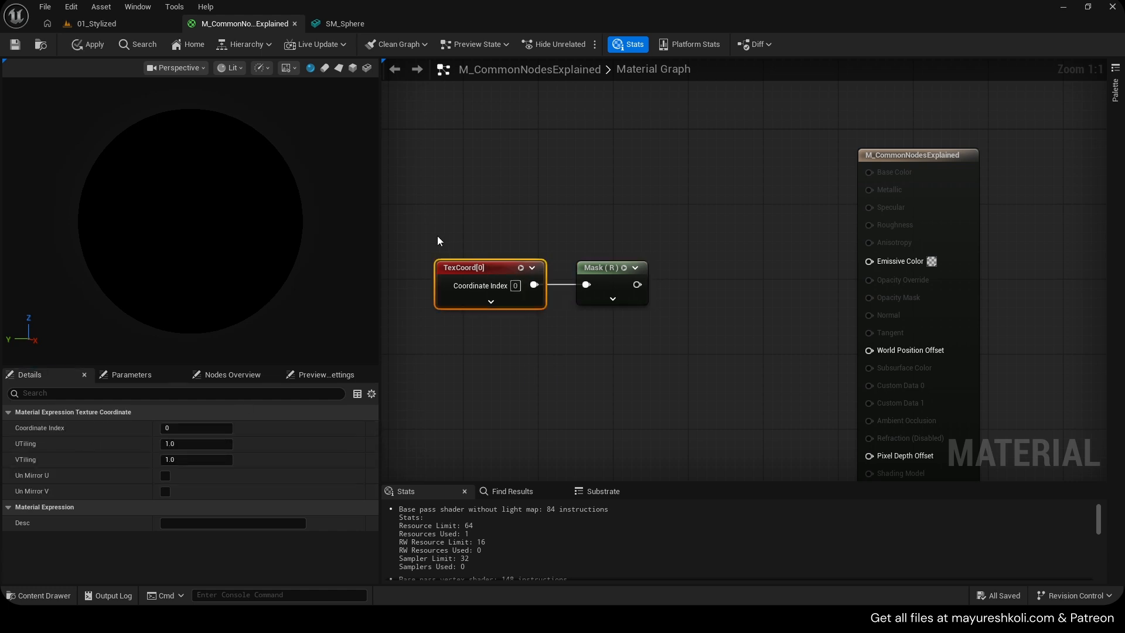
{"action": "left_click", "coordinate": [621, 287]}
{"action": "left_click_drag", "start_coordinate": [639, 286], "coordinate": [896, 262]}
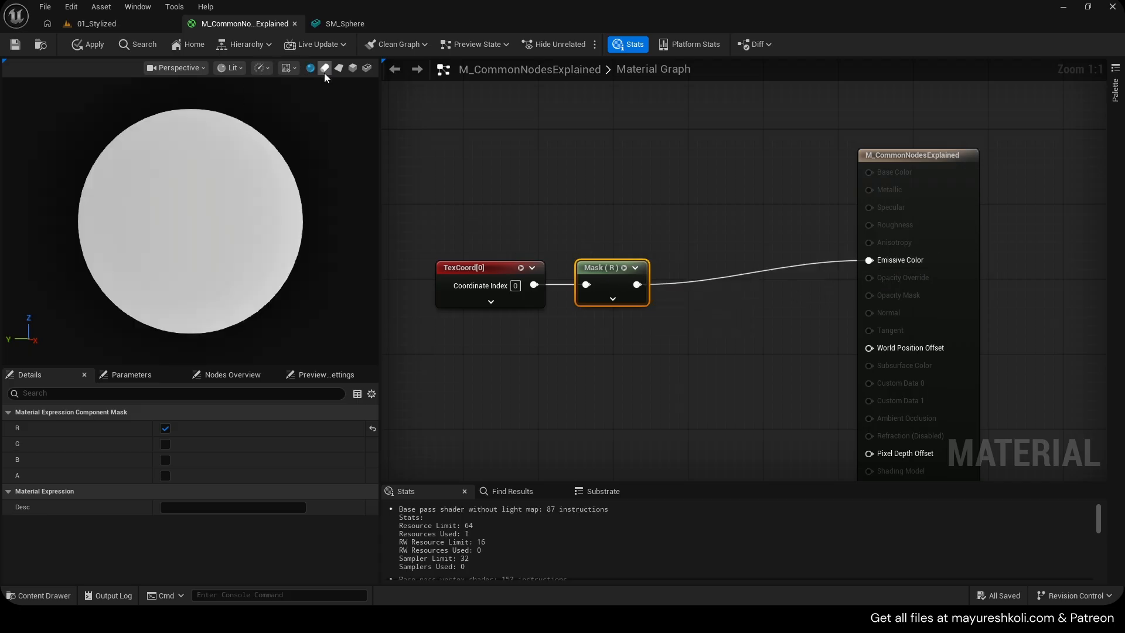
Preview the material on a plane with the preview background shown, and save the material
{"action": "left_click", "coordinate": [338, 68]}
{"action": "left_click", "coordinate": [286, 67]}
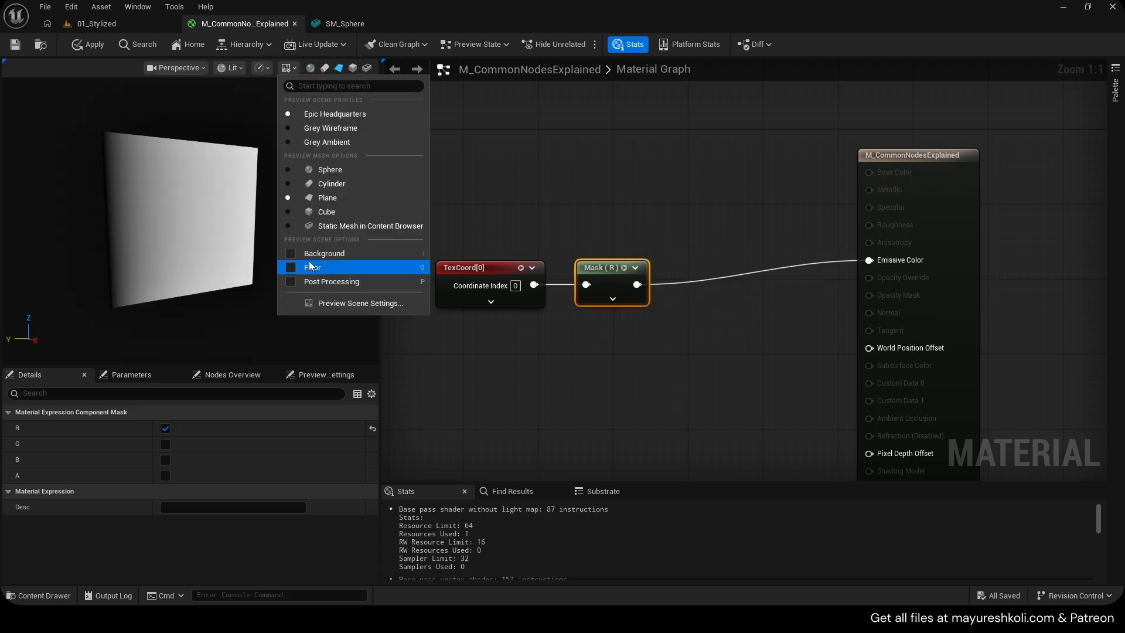
{"action": "left_click", "coordinate": [320, 261]}
{"action": "left_click_drag", "start_coordinate": [181, 247], "coordinate": [164, 227]}
{"action": "key", "text": "ctrl+s"}
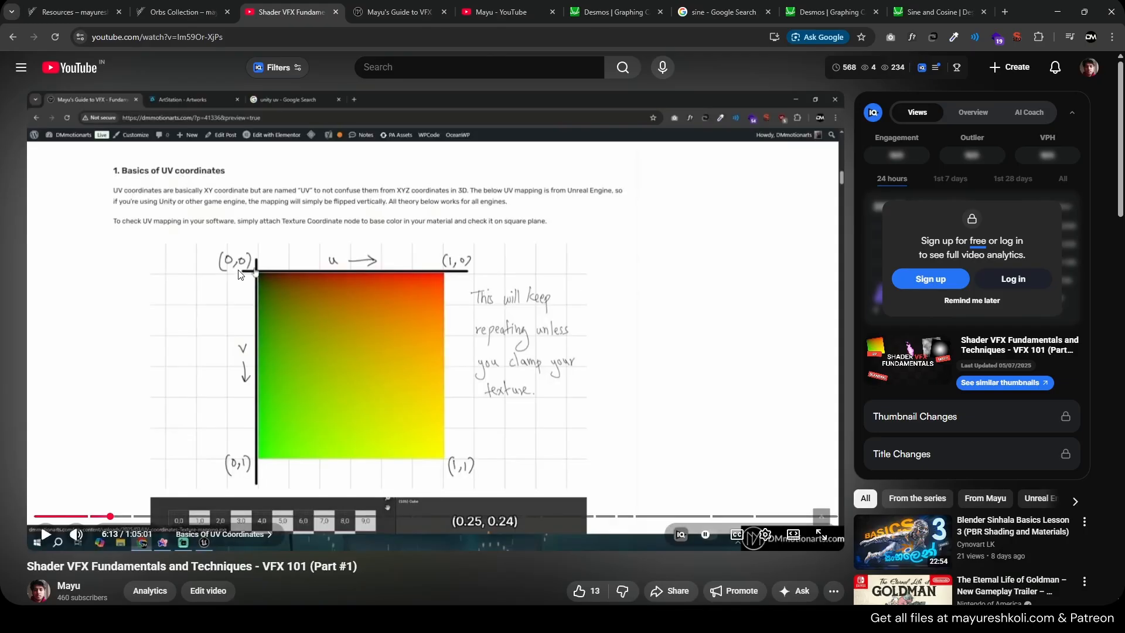
Switch the Mask to the G channel only and save the material
{"action": "scroll", "coordinate": [240, 275], "scroll_direction": "down", "scroll_amount": 1}
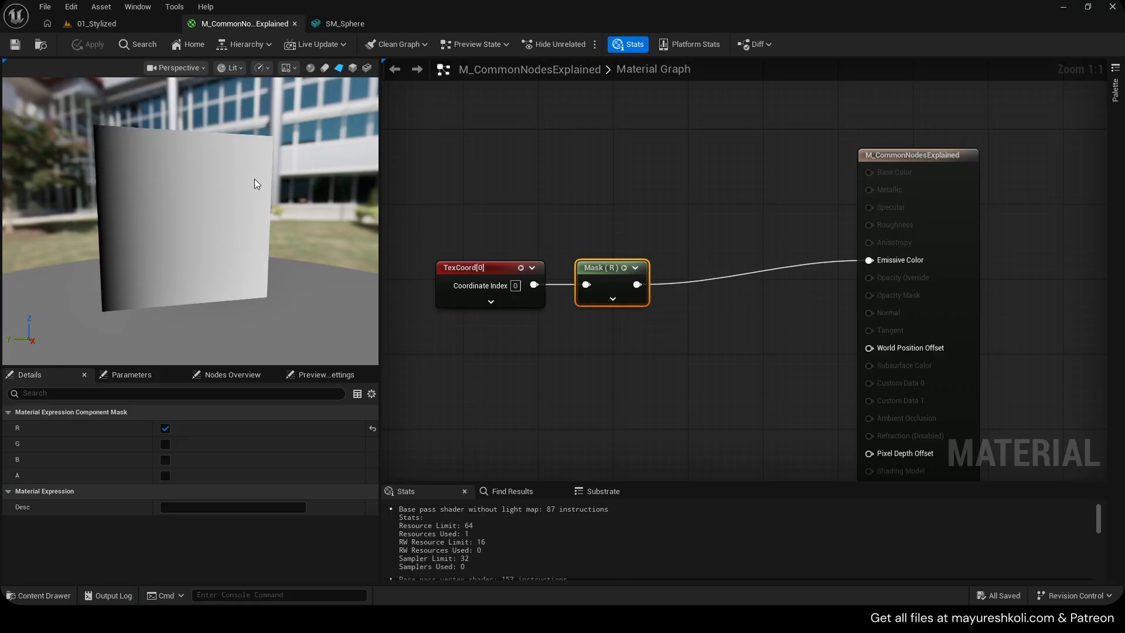
{"action": "right_click_drag", "start_coordinate": [574, 263], "coordinate": [617, 250]}
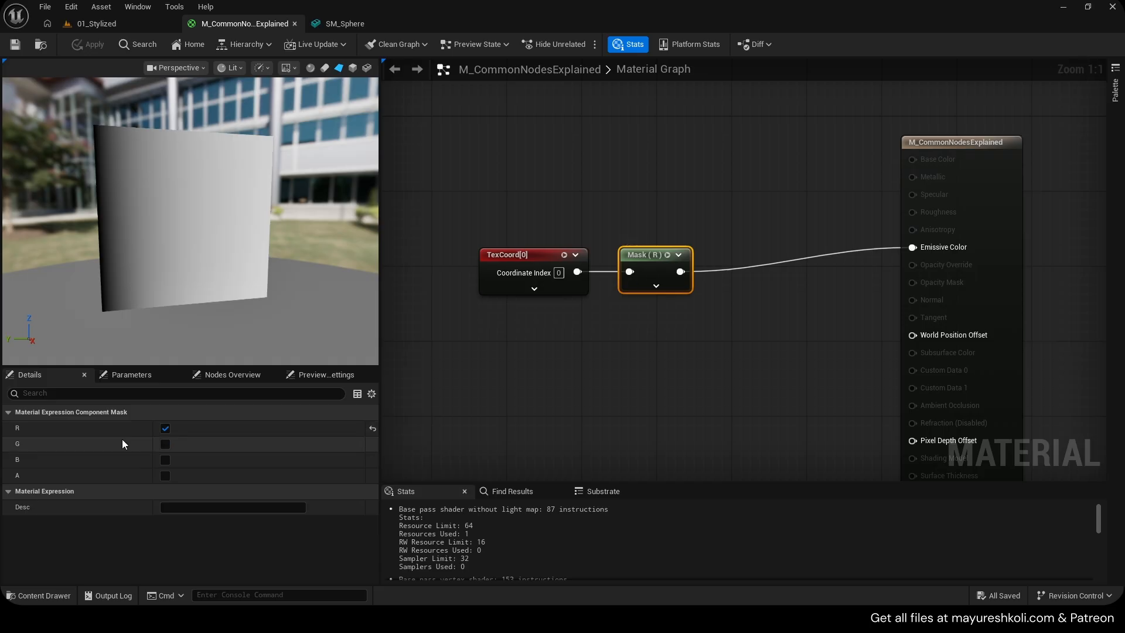
{"action": "left_click", "coordinate": [165, 428]}
{"action": "left_click", "coordinate": [163, 443]}
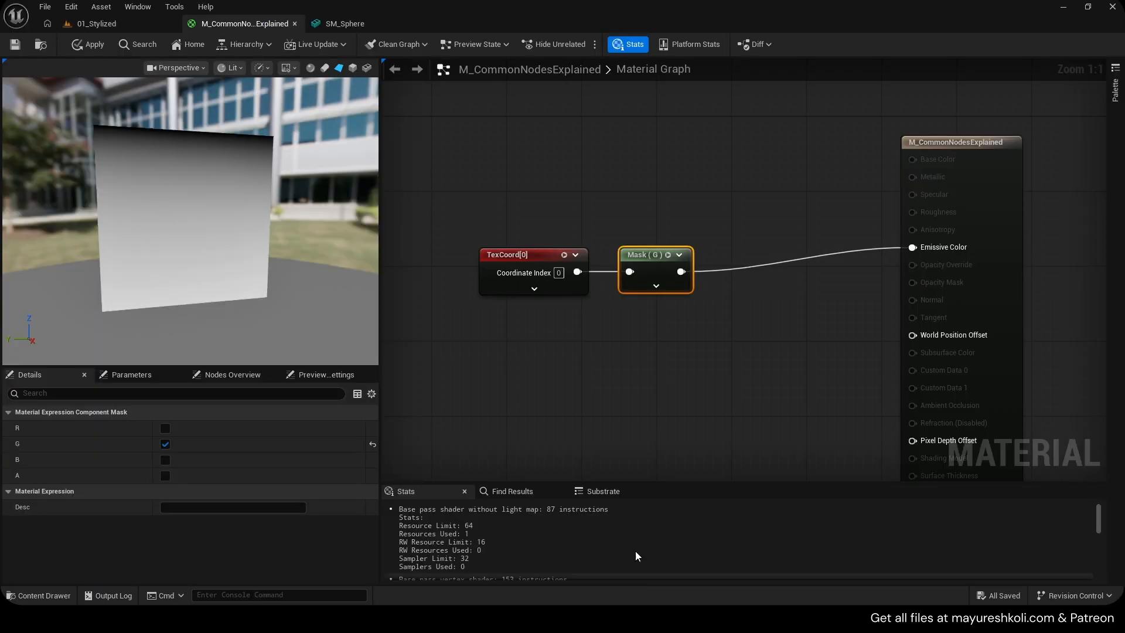
{"action": "key", "text": "ctrl+s"}
Try the Mask with only the B channel, then set it to the R and G channels
{"action": "left_click_drag", "start_coordinate": [613, 215], "coordinate": [694, 300]}
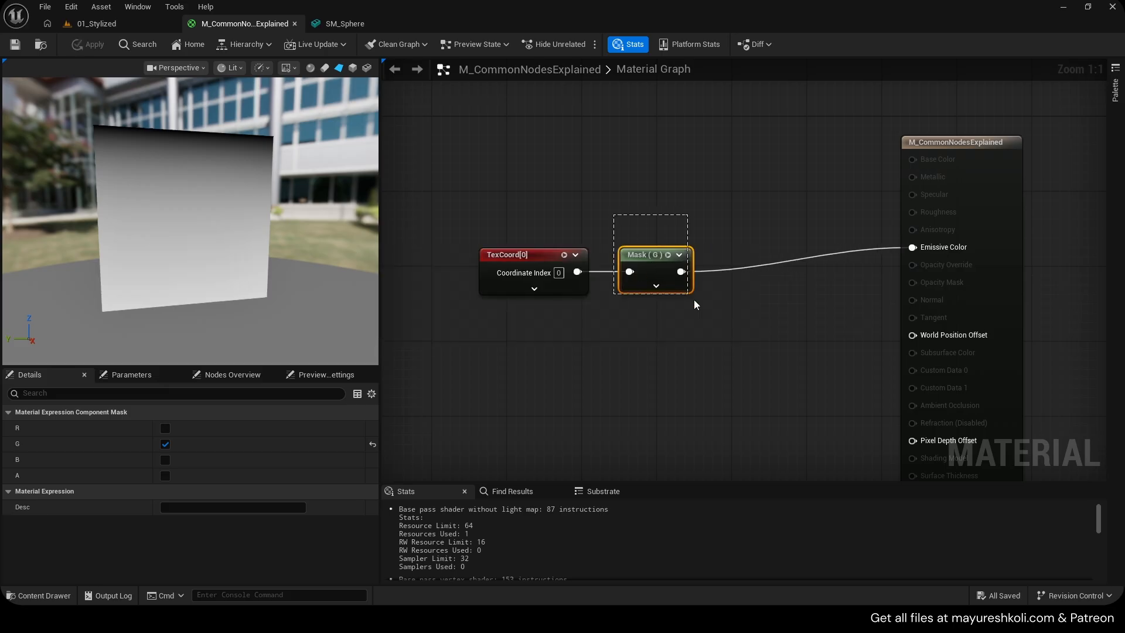
{"action": "left_click", "coordinate": [165, 444]}
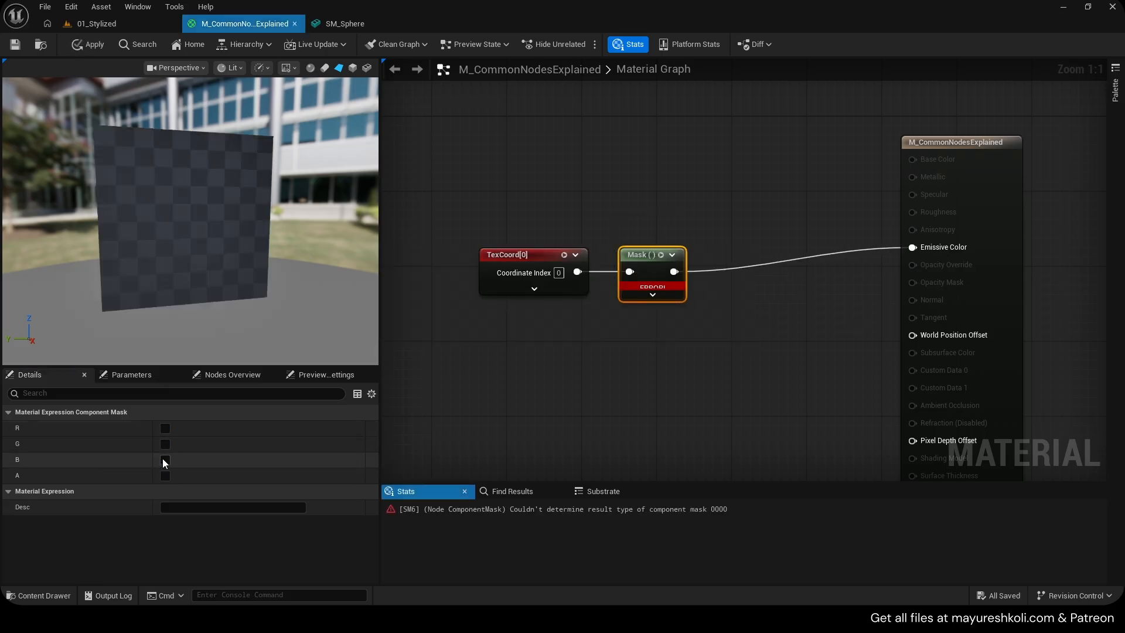
{"action": "left_click", "coordinate": [165, 459]}
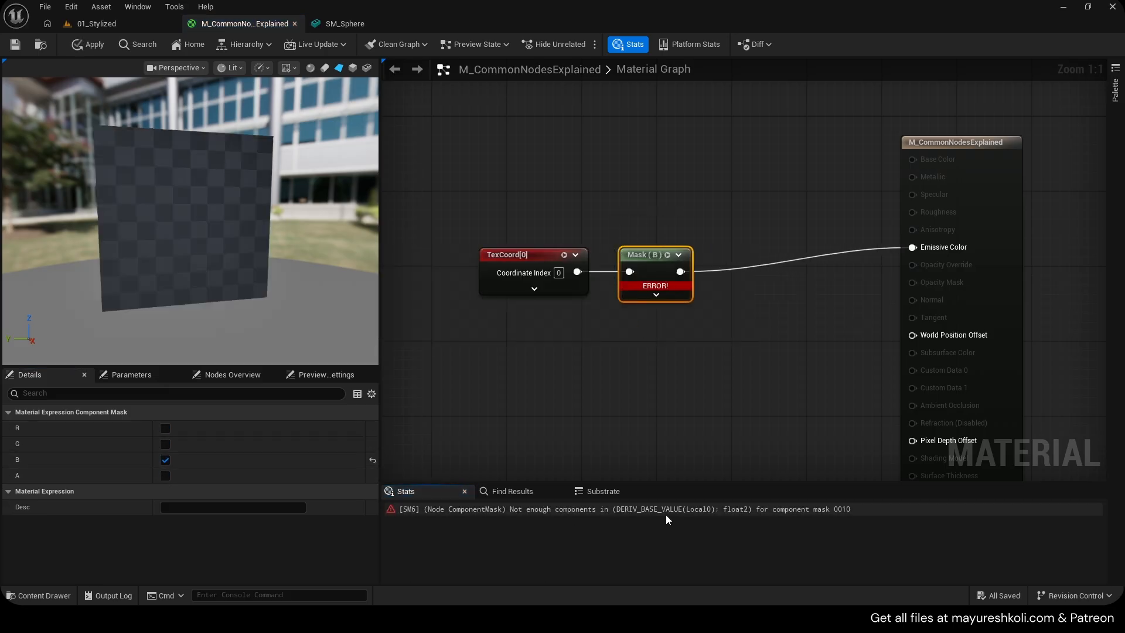
{"action": "left_click", "coordinate": [165, 459]}
{"action": "key", "text": "ctrl+s"}
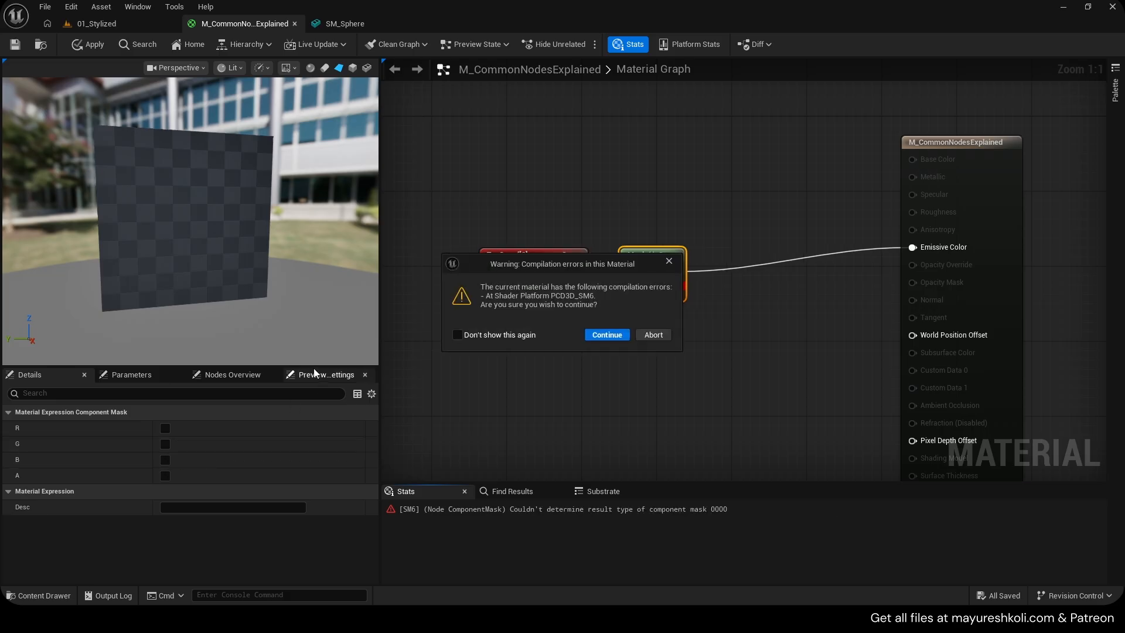
{"action": "left_click", "coordinate": [165, 439]}
{"action": "left_click", "coordinate": [670, 262]}
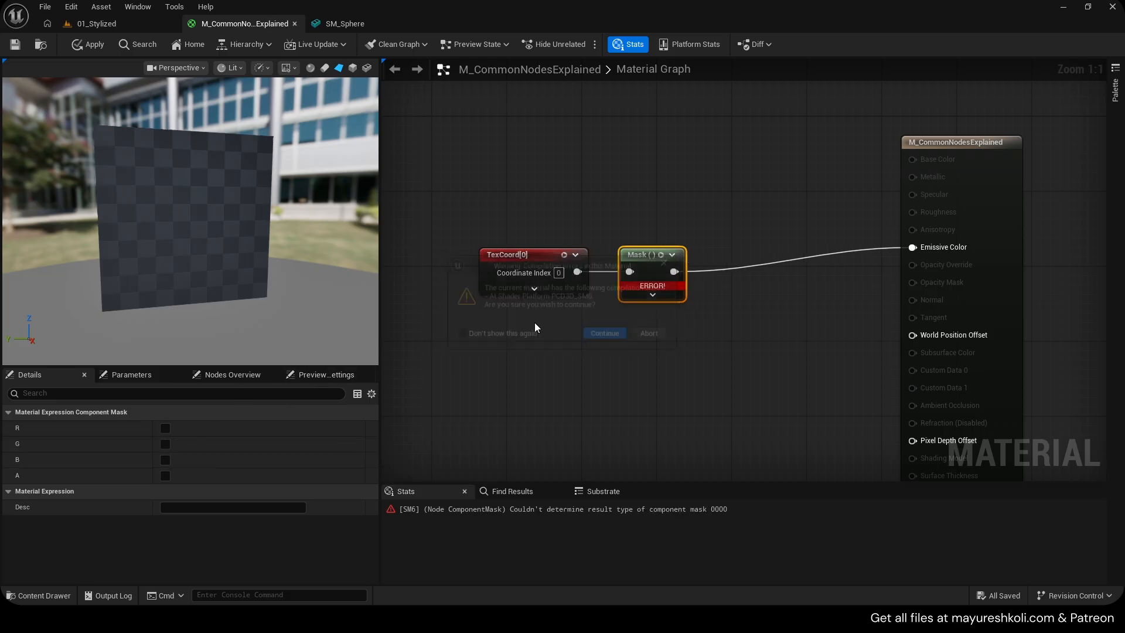
{"action": "left_click", "coordinate": [165, 429]}
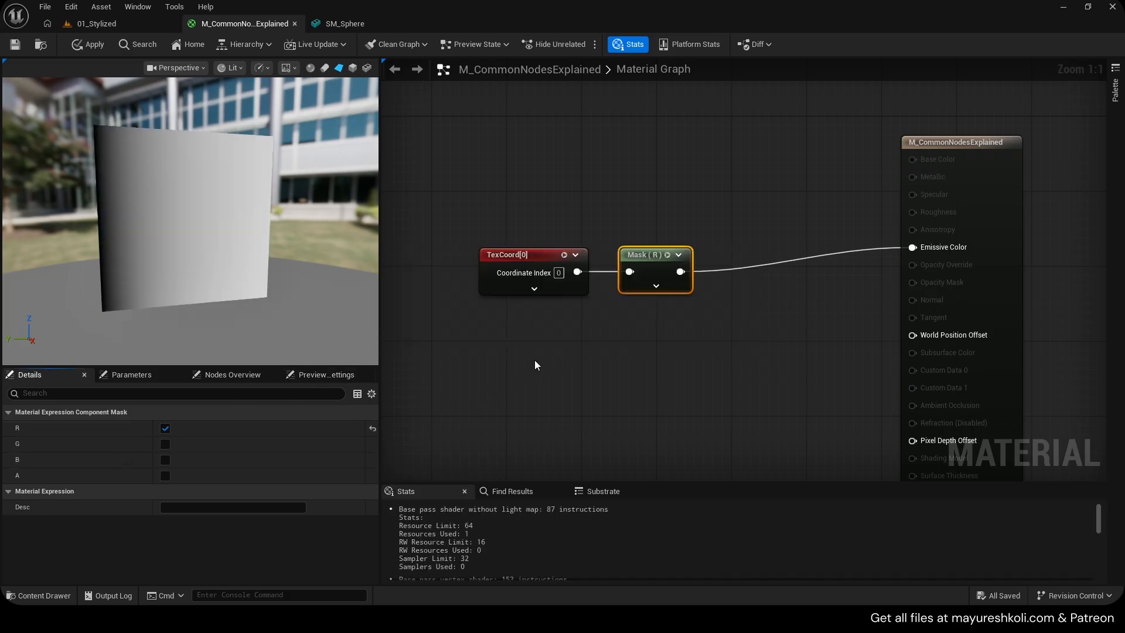
{"action": "left_click", "coordinate": [167, 444]}
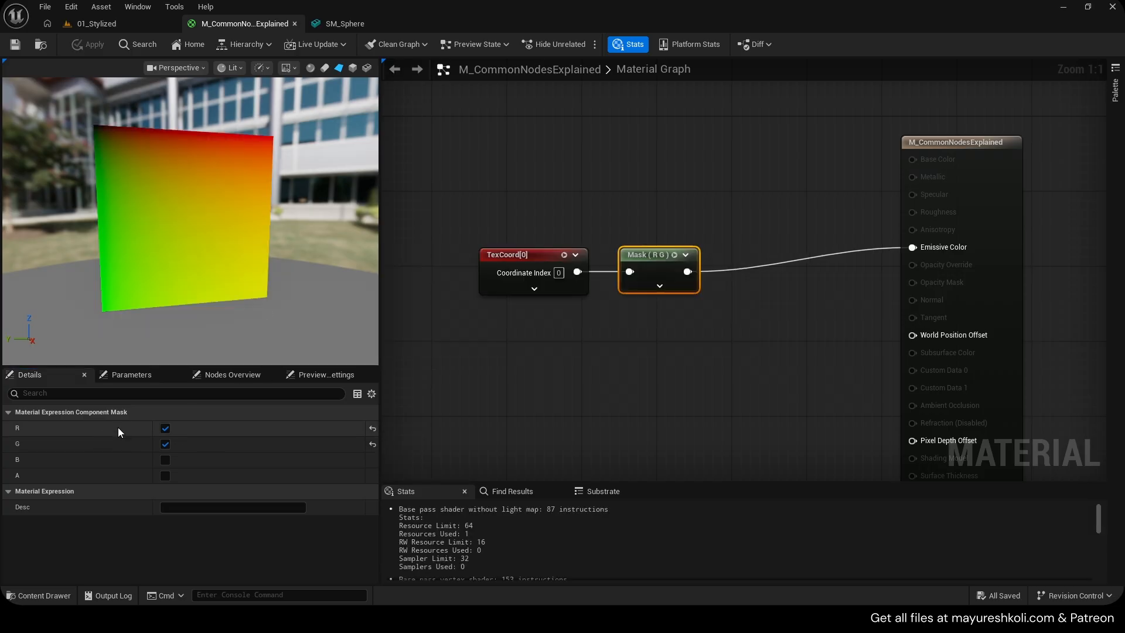
Connect a new Constant3Vector node into the Mask's input in place of the TexCoord
{"action": "left_click", "coordinate": [492, 344]}
{"action": "left_click", "coordinate": [490, 326]}
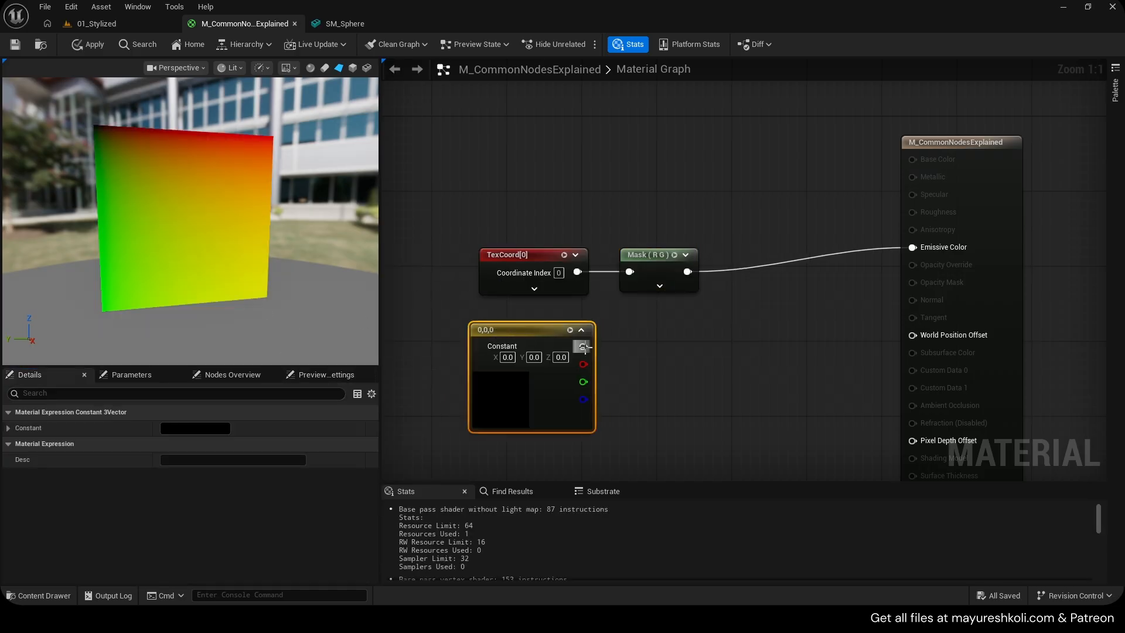
{"action": "left_click_drag", "start_coordinate": [583, 346], "coordinate": [629, 272]}
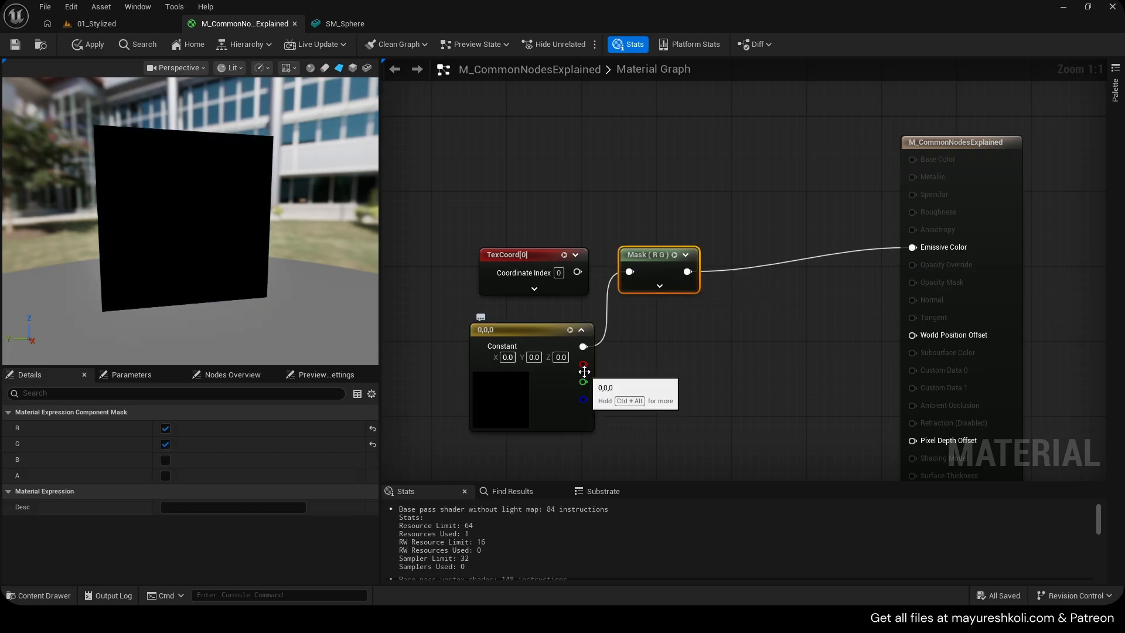
{"action": "left_click", "coordinate": [564, 375]}
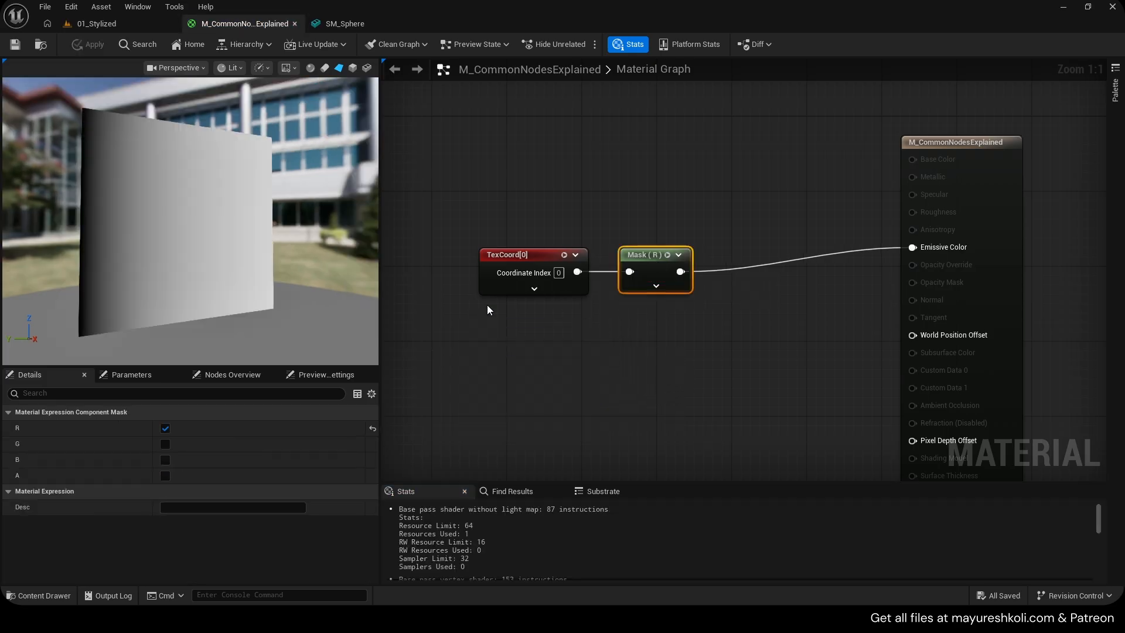
{"action": "right_click_drag", "start_coordinate": [539, 303], "coordinate": [540, 279]}
{"action": "left_click", "coordinate": [547, 296]}
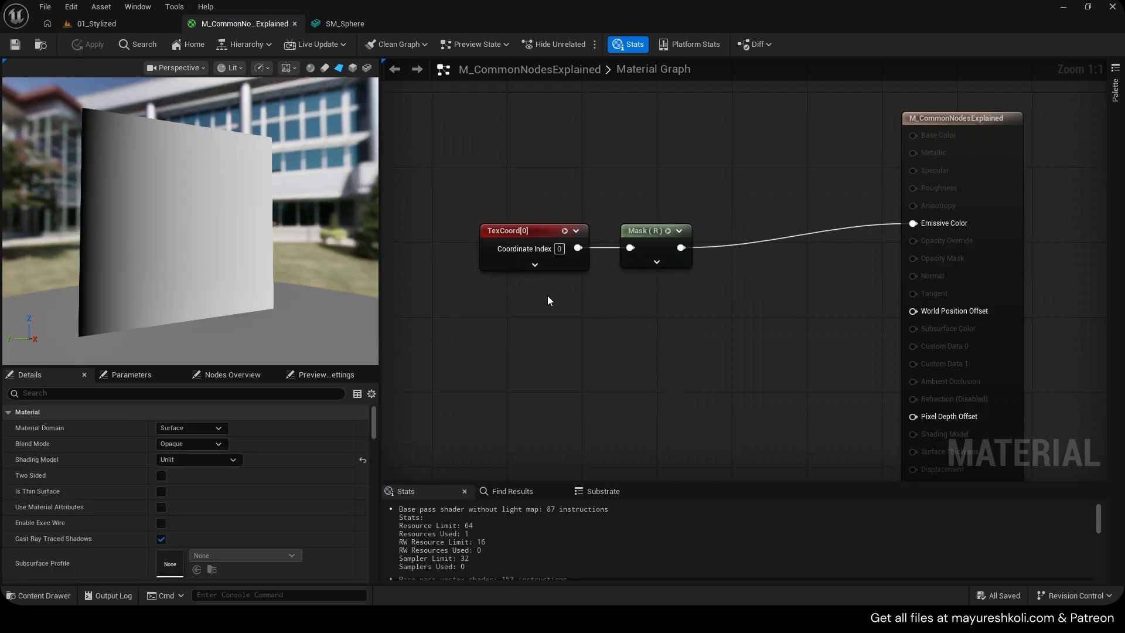
Add a Break Float2 node to the material graph below the Mask node
{"action": "left_click_drag", "start_coordinate": [543, 265], "coordinate": [469, 265]}
{"action": "right_click", "coordinate": [574, 317]}
{"action": "type", "text": "brea"}
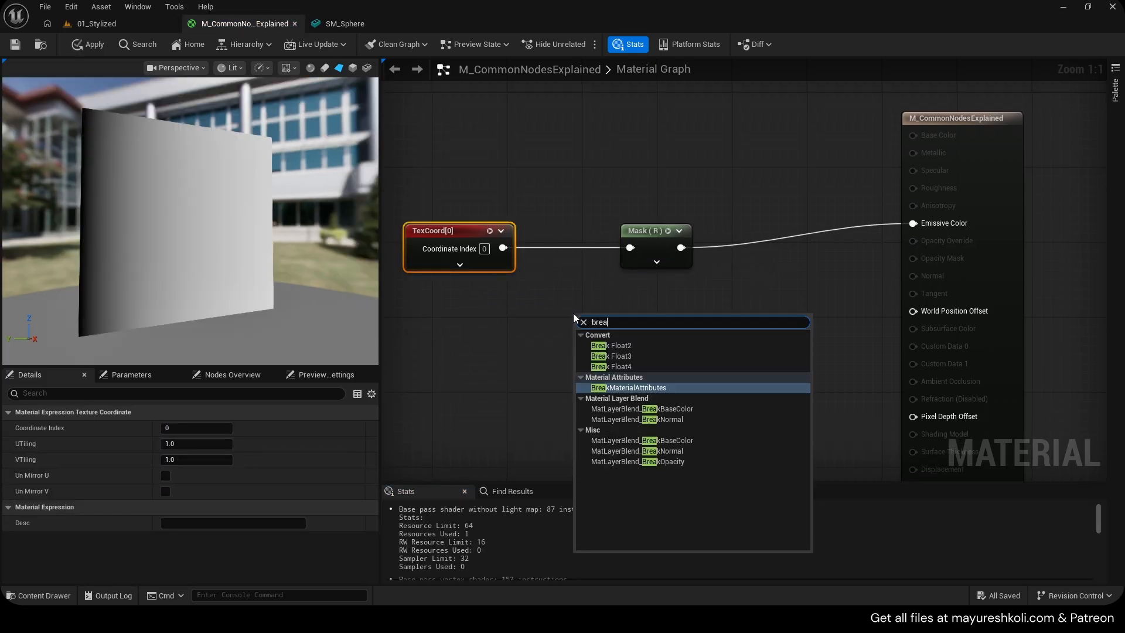
{"action": "key", "text": "Up"}
{"action": "key", "text": "Up"}
{"action": "key", "text": "Up"}
{"action": "key", "text": "Return"}
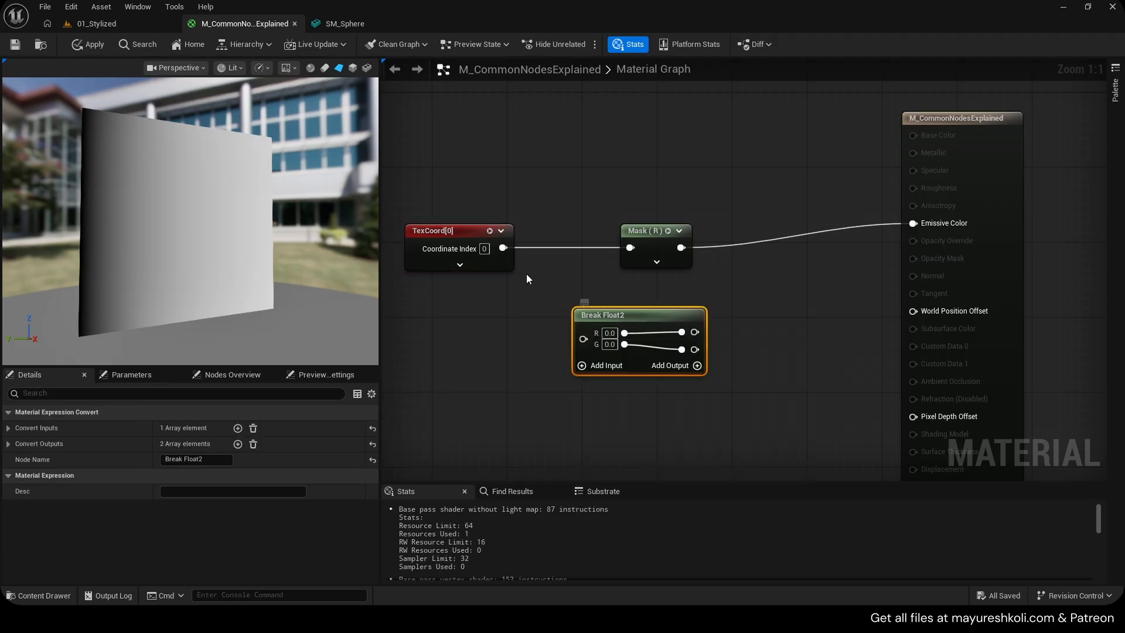
{"action": "left_click_drag", "start_coordinate": [503, 248], "coordinate": [538, 334]}
{"action": "type", "text": "break"}
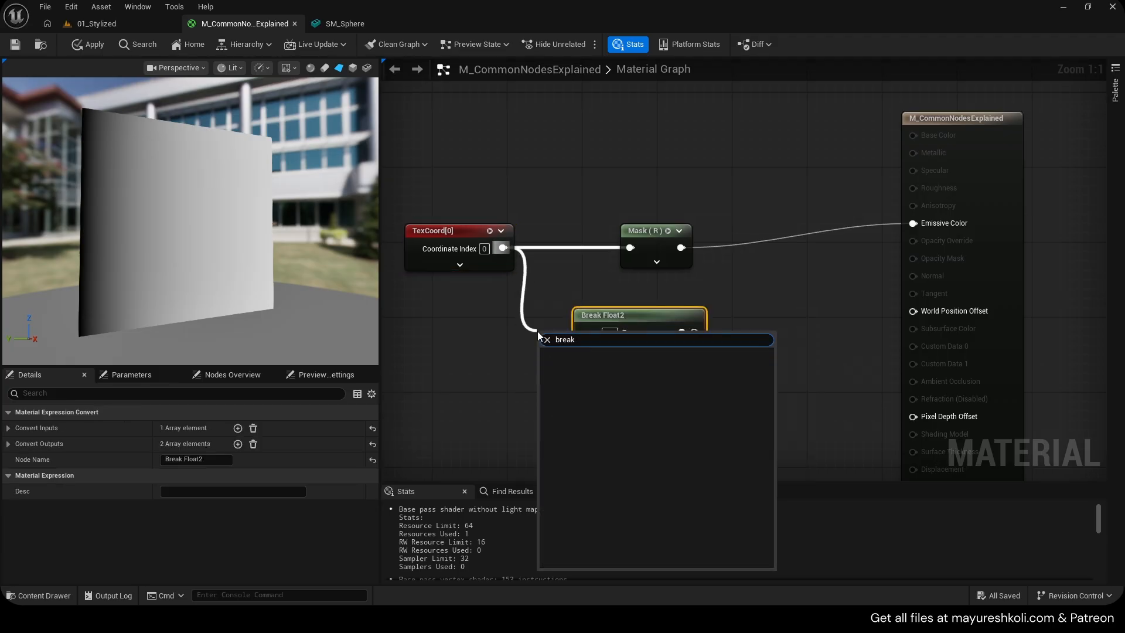
{"action": "left_click", "coordinate": [451, 339]}
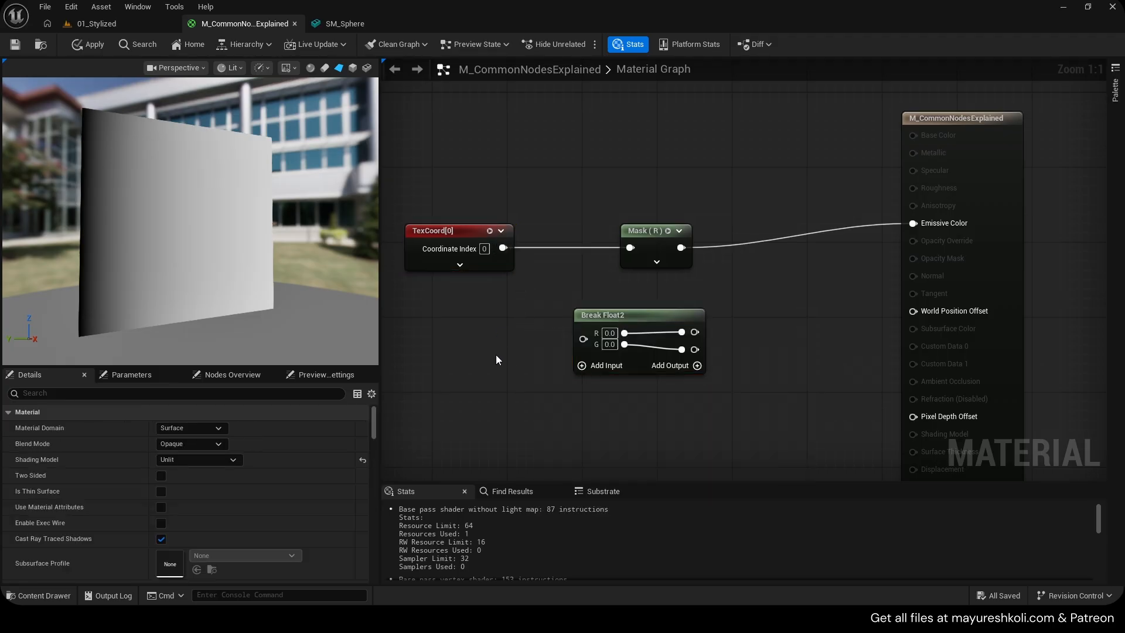
{"action": "right_click", "coordinate": [496, 354]}
{"action": "left_click", "coordinate": [459, 344]}
Add a Break Float3 node below the Break Float2 node
{"action": "right_click_drag", "start_coordinate": [567, 323], "coordinate": [561, 261]}
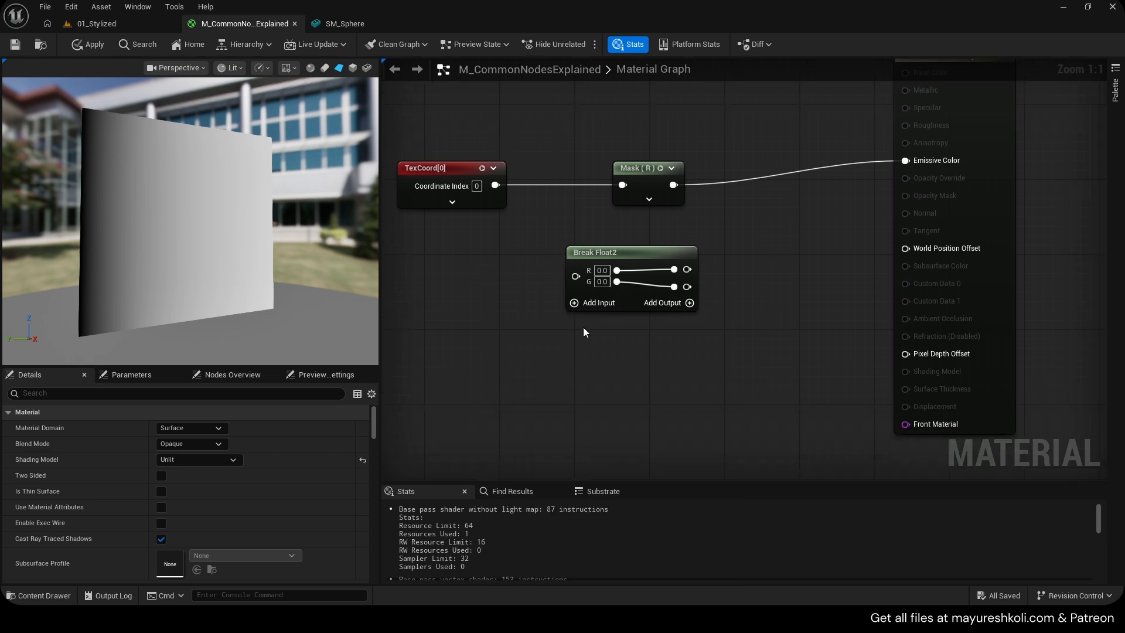
{"action": "right_click", "coordinate": [583, 327]}
{"action": "type", "text": "break"}
{"action": "key", "text": "Up"}
{"action": "key", "text": "Up"}
{"action": "key", "text": "Return"}
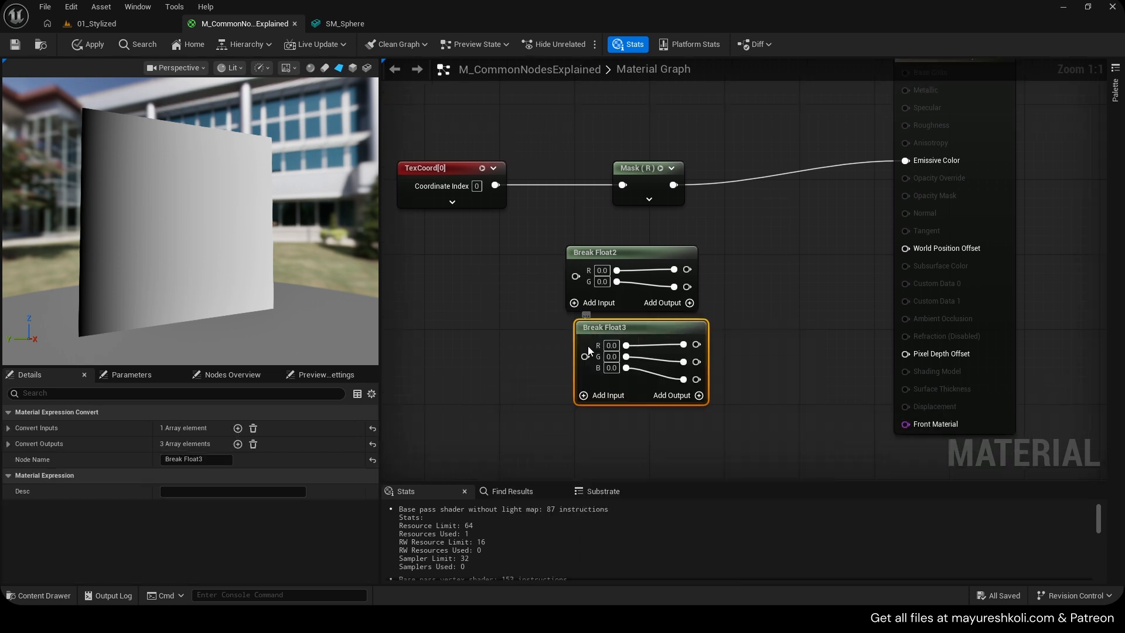
{"action": "left_click_drag", "start_coordinate": [613, 330], "coordinate": [596, 341]}
{"action": "right_click_drag", "start_coordinate": [536, 332], "coordinate": [650, 344]}
{"action": "left_click_drag", "start_coordinate": [704, 347], "coordinate": [711, 347]}
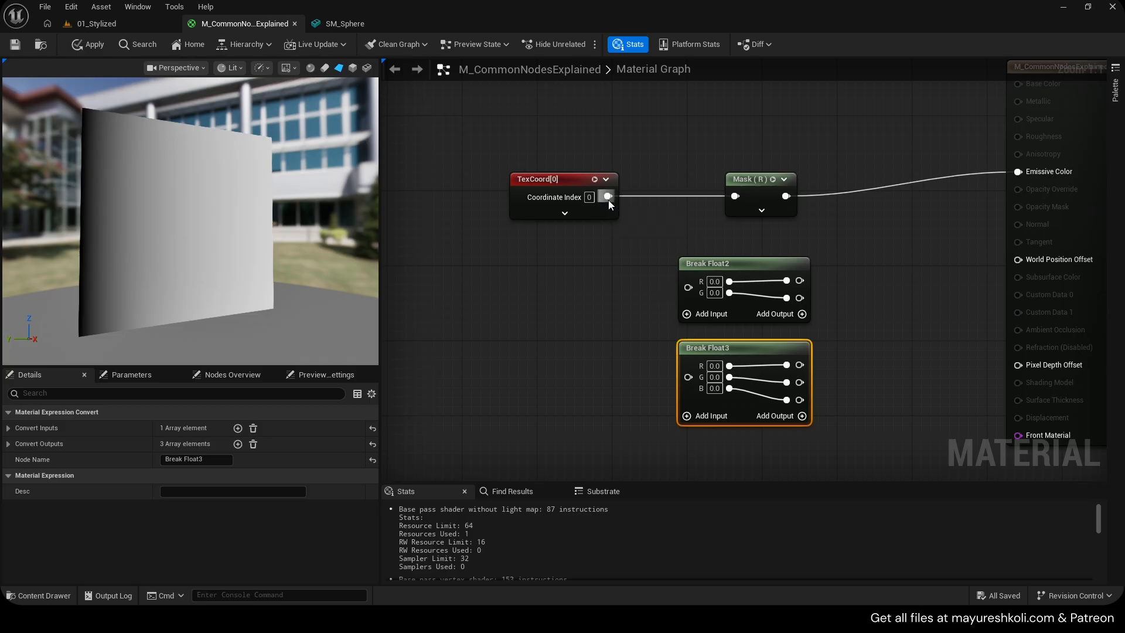
Duplicate the Mask node, feed the TexCoord into the copy and switch the copy to the G channel only
{"action": "left_click", "coordinate": [687, 176]}
{"action": "left_click_drag", "start_coordinate": [753, 180], "coordinate": [743, 105]}
{"action": "key", "text": "ctrl+d"}
{"action": "left_click_drag", "start_coordinate": [610, 197], "coordinate": [708, 206]}
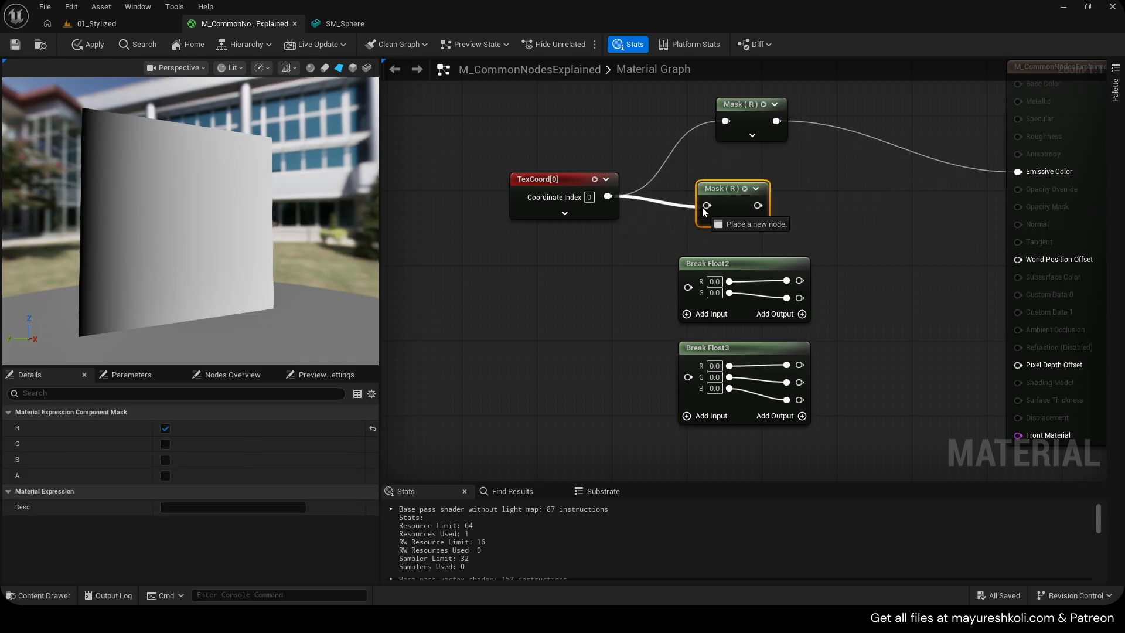
{"action": "left_click", "coordinate": [165, 429]}
{"action": "left_click", "coordinate": [166, 444]}
{"action": "right_click_drag", "start_coordinate": [606, 286], "coordinate": [563, 308]}
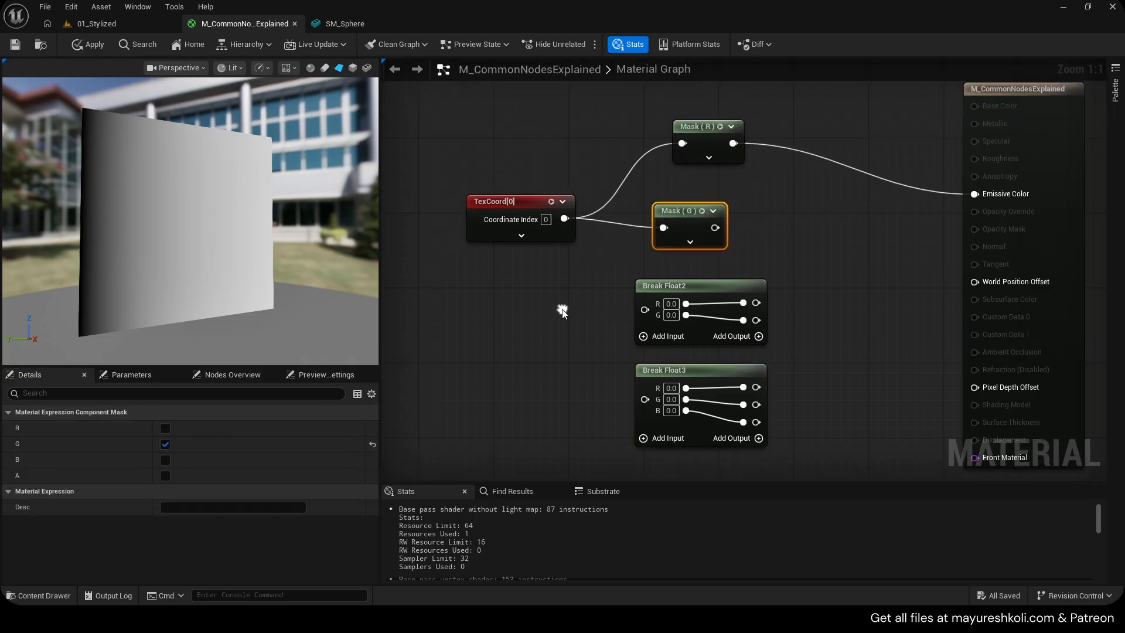
Delete both Mask nodes and connect the TexCoord output into the Break Float2's input
{"action": "left_click_drag", "start_coordinate": [684, 108], "coordinate": [712, 232]}
{"action": "key", "text": "Delete"}
{"action": "left_click_drag", "start_coordinate": [680, 297], "coordinate": [690, 241]}
{"action": "left_click", "coordinate": [621, 234]}
{"action": "left_click_drag", "start_coordinate": [656, 283], "coordinate": [673, 227]}
{"action": "left_click_drag", "start_coordinate": [564, 218], "coordinate": [658, 206]}
{"action": "left_click_drag", "start_coordinate": [738, 219], "coordinate": [832, 147]}
{"action": "left_click", "coordinate": [821, 153]}
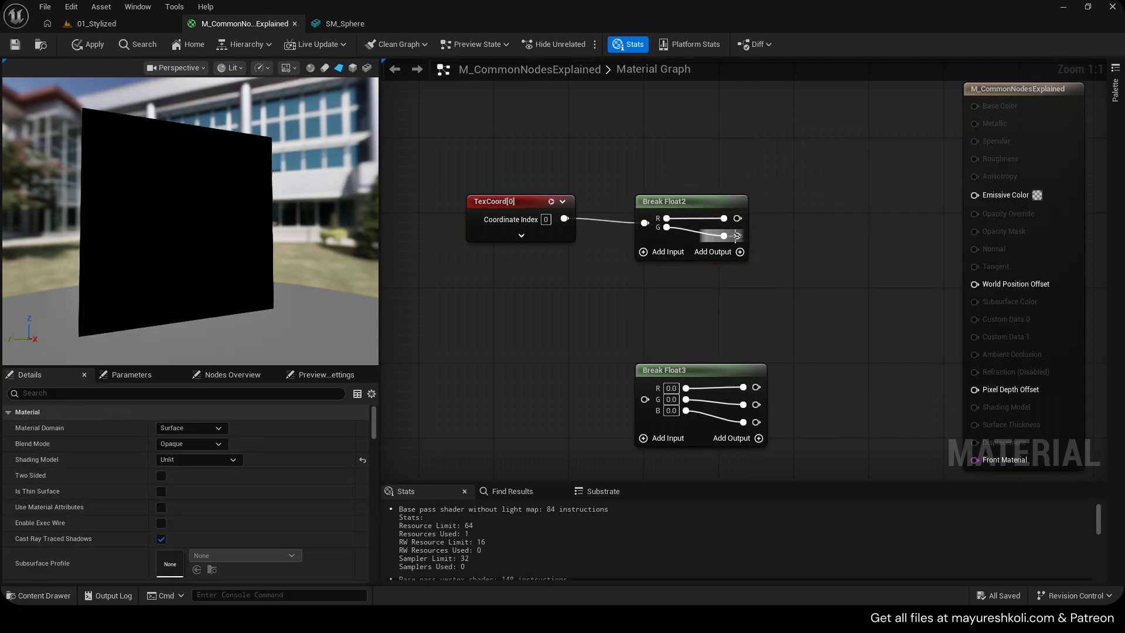
Place a Constant3Vector node and connect it into the Break Float3's input
{"action": "left_click_drag", "start_coordinate": [738, 236], "coordinate": [807, 294]}
{"action": "left_click", "coordinate": [786, 307]}
{"action": "left_click_drag", "start_coordinate": [678, 367], "coordinate": [687, 330]}
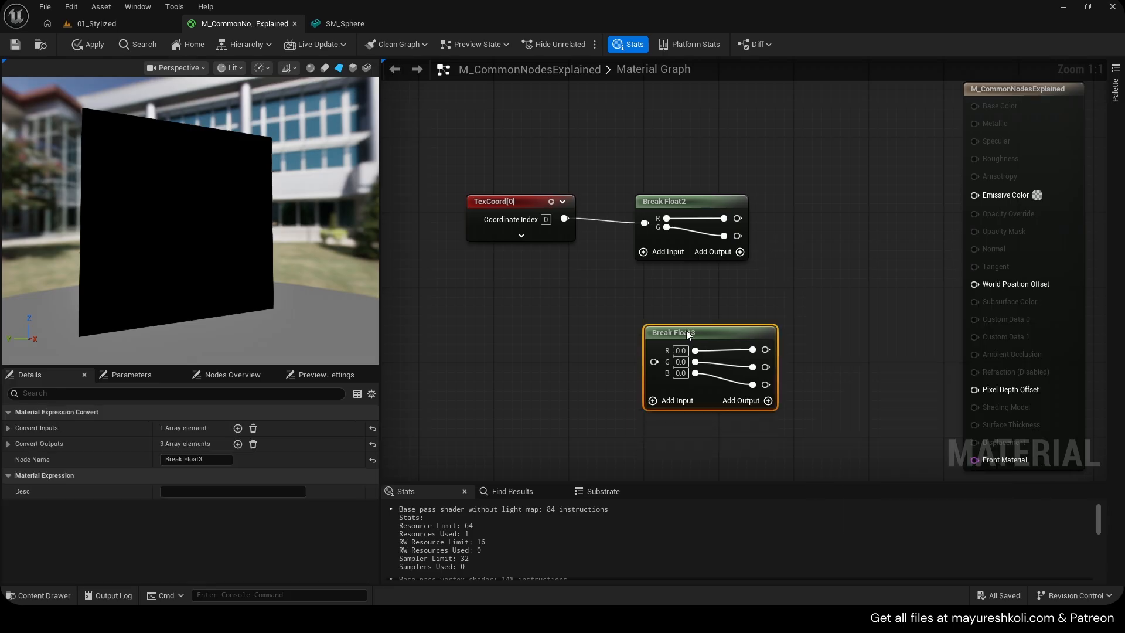
{"action": "right_click_drag", "start_coordinate": [534, 327], "coordinate": [556, 309]}
{"action": "left_click", "coordinate": [562, 313]}
{"action": "key", "text": "3"}
{"action": "left_click", "coordinate": [517, 313]}
{"action": "left_click_drag", "start_coordinate": [623, 327], "coordinate": [674, 344]}
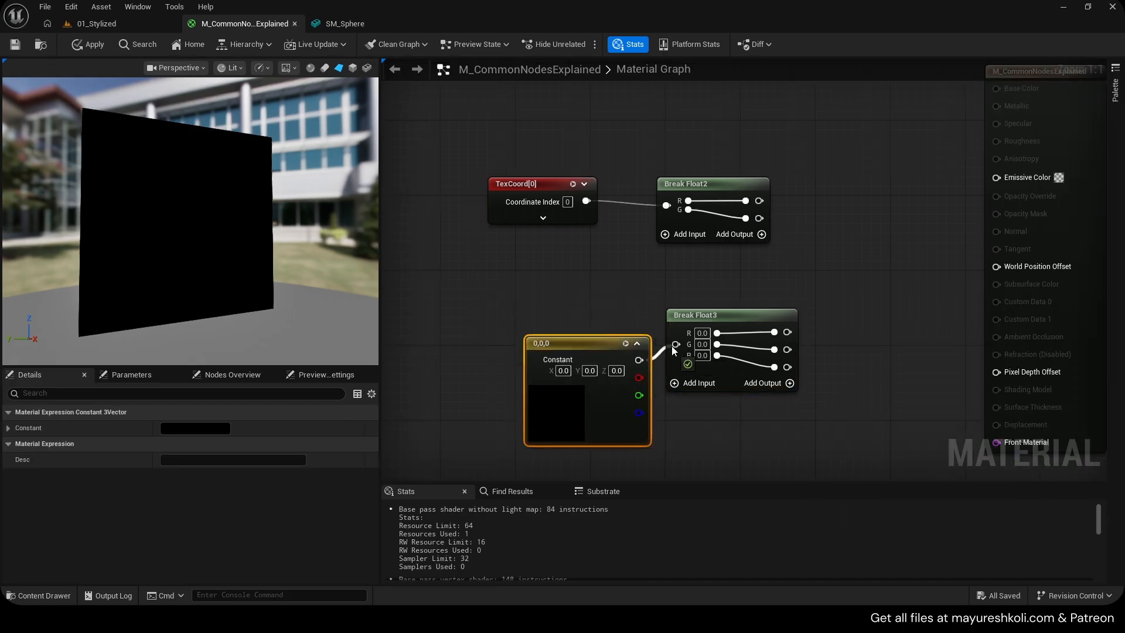
{"action": "left_click_drag", "start_coordinate": [586, 340], "coordinate": [558, 331]}
Delete the Constant3Vector and Break Float3 nodes
{"action": "left_click", "coordinate": [817, 337]}
{"action": "left_click_drag", "start_coordinate": [766, 349], "coordinate": [831, 373]}
{"action": "left_click", "coordinate": [801, 334]}
{"action": "left_click_drag", "start_coordinate": [558, 295], "coordinate": [750, 400]}
{"action": "key", "text": "Delete"}
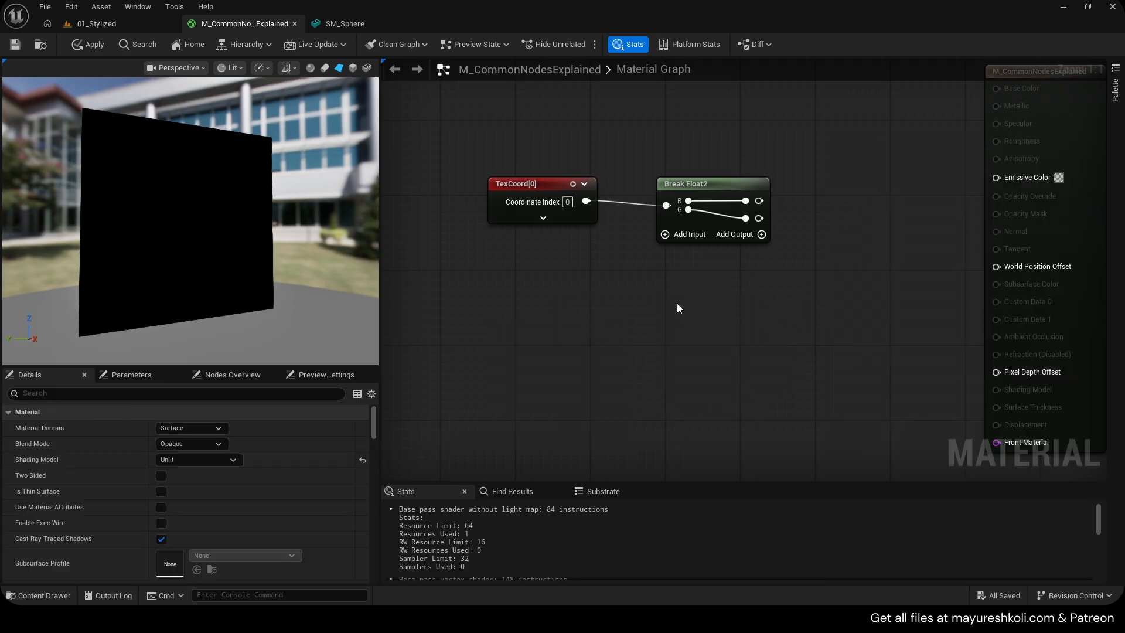
Add a Make Vector2 node below the Break Float2 node
{"action": "right_click_drag", "start_coordinate": [678, 308], "coordinate": [688, 348]}
{"action": "left_click", "coordinate": [696, 225]}
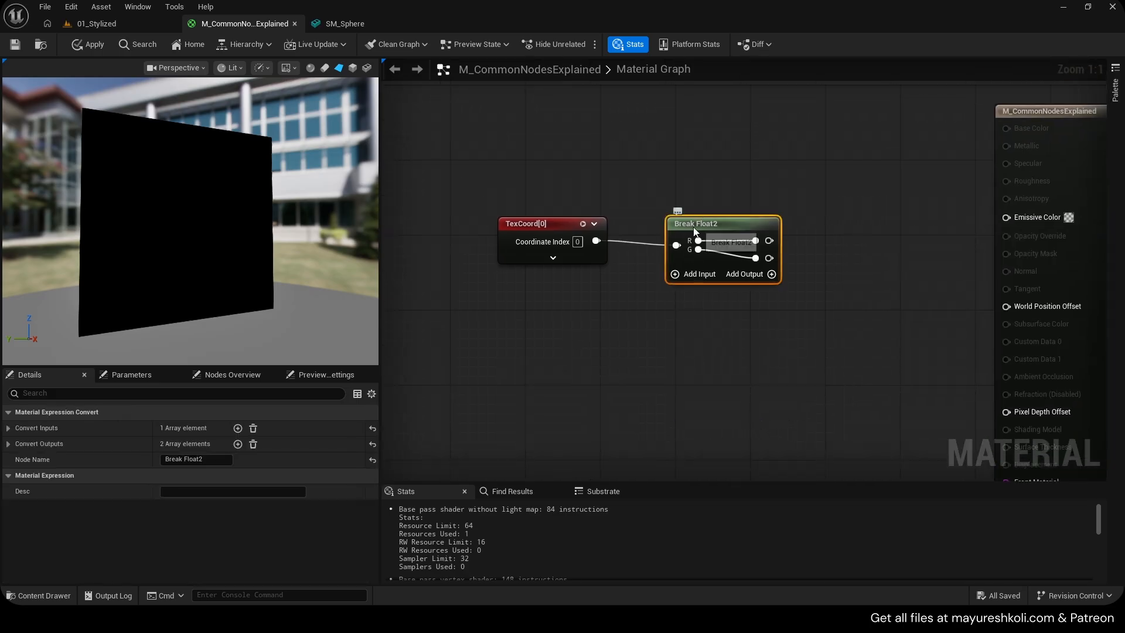
{"action": "right_click", "coordinate": [678, 325]}
{"action": "type", "text": "make vec"}
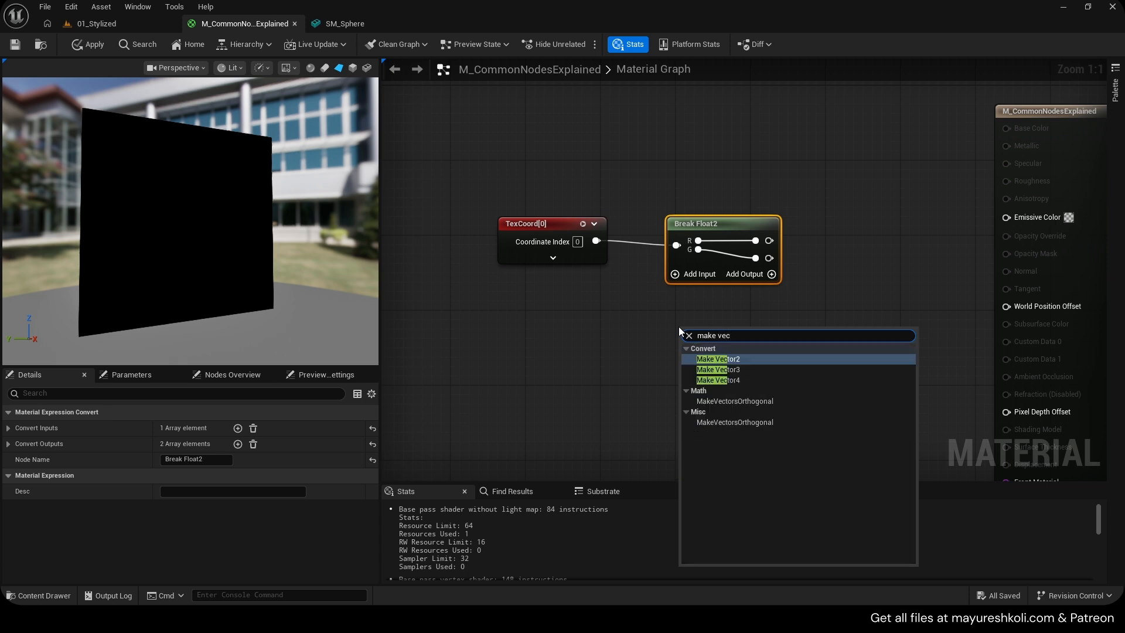
{"action": "key", "text": "Return"}
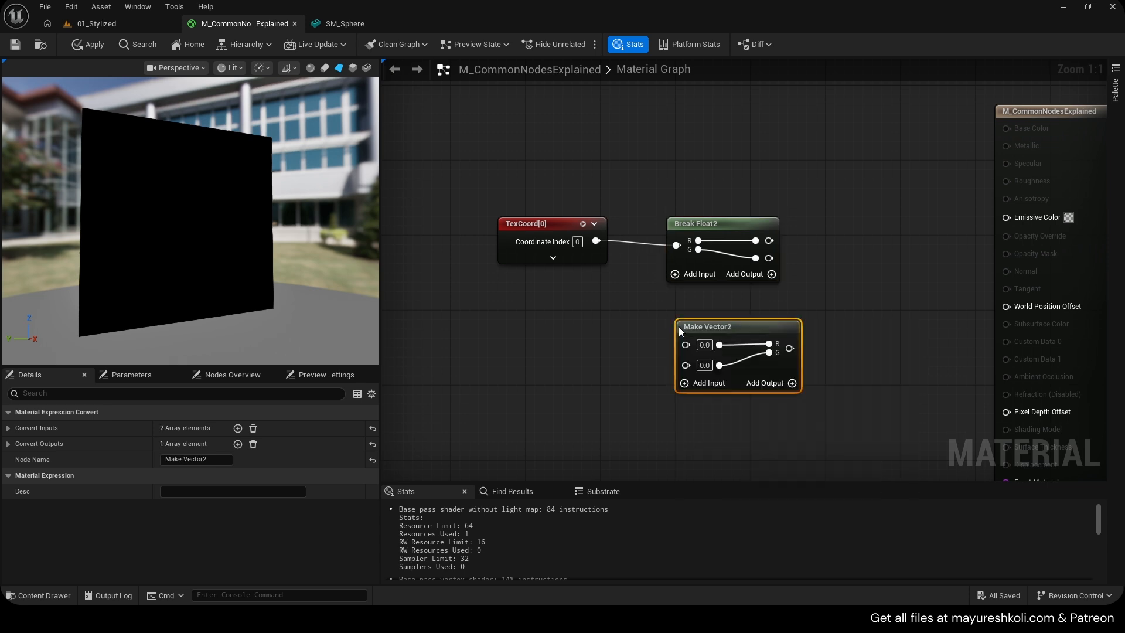
Create two Constant nodes and connect them into the Make Vector2's two inputs
{"action": "left_click_drag", "start_coordinate": [714, 336], "coordinate": [845, 290]}
{"action": "left_click_drag", "start_coordinate": [769, 240], "coordinate": [817, 315]}
{"action": "left_click_drag", "start_coordinate": [920, 302], "coordinate": [954, 212]}
{"action": "left_click_drag", "start_coordinate": [876, 276], "coordinate": [838, 369]}
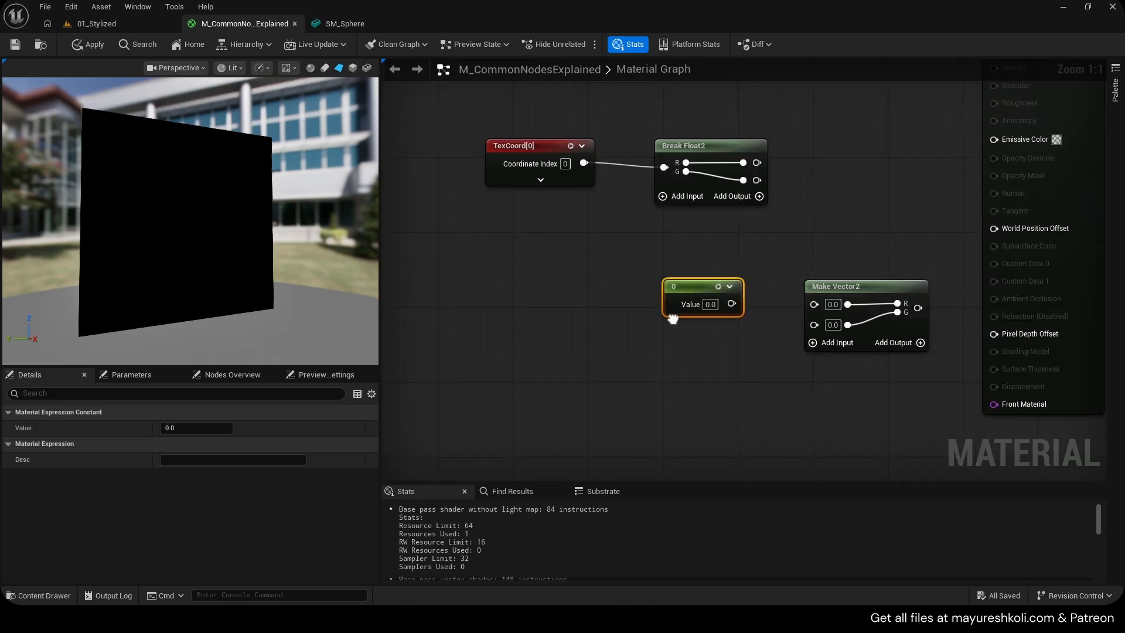
{"action": "key", "text": "ctrl+d"}
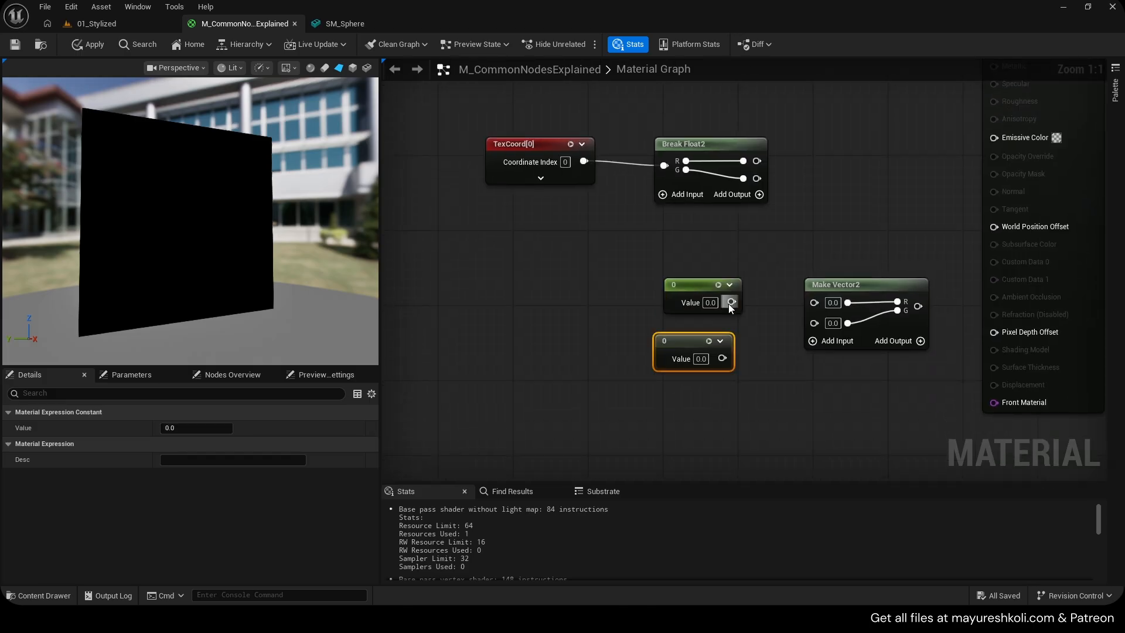
{"action": "left_click_drag", "start_coordinate": [729, 303], "coordinate": [813, 300]}
{"action": "left_click_drag", "start_coordinate": [722, 358], "coordinate": [810, 325]}
Set the two constants to 2 and 3 and move them together with the Make Vector2
{"action": "left_click", "coordinate": [710, 303]}
{"action": "type", "text": "2"}
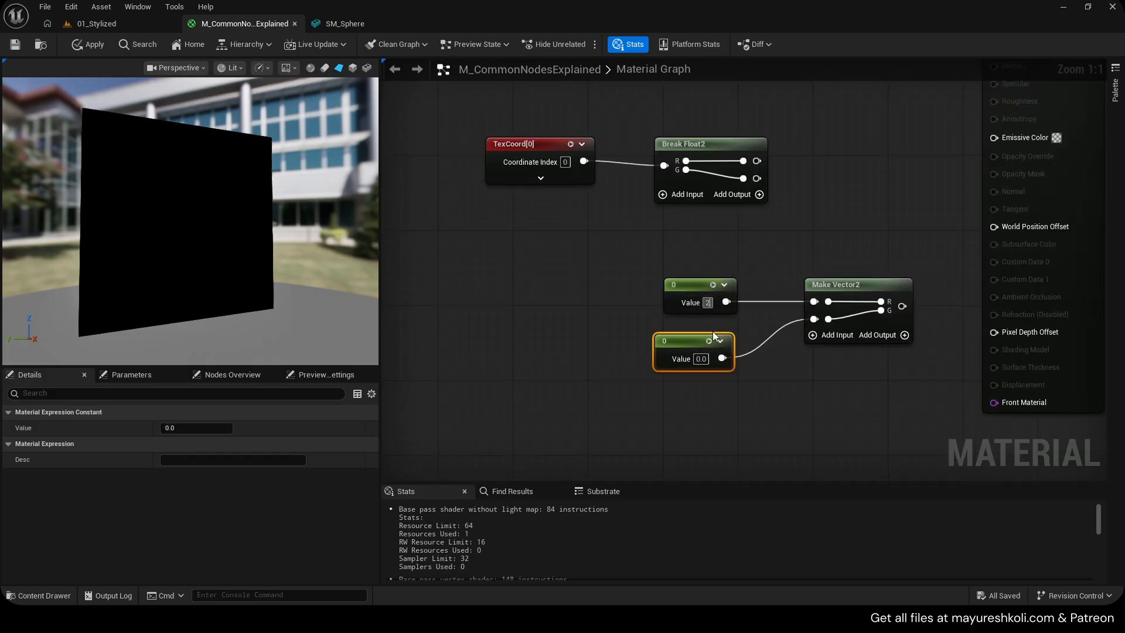
{"action": "left_click", "coordinate": [701, 359]}
{"action": "type", "text": "3"}
{"action": "left_click", "coordinate": [767, 370]}
{"action": "left_click_drag", "start_coordinate": [907, 364], "coordinate": [712, 293]}
{"action": "mouse_move", "coordinate": [828, 297]}
{"action": "left_mouse_down"}
{"action": "mouse_move", "coordinate": [734, 298]}
{"action": "mouse_move", "coordinate": [814, 313]}
{"action": "left_mouse_up"}
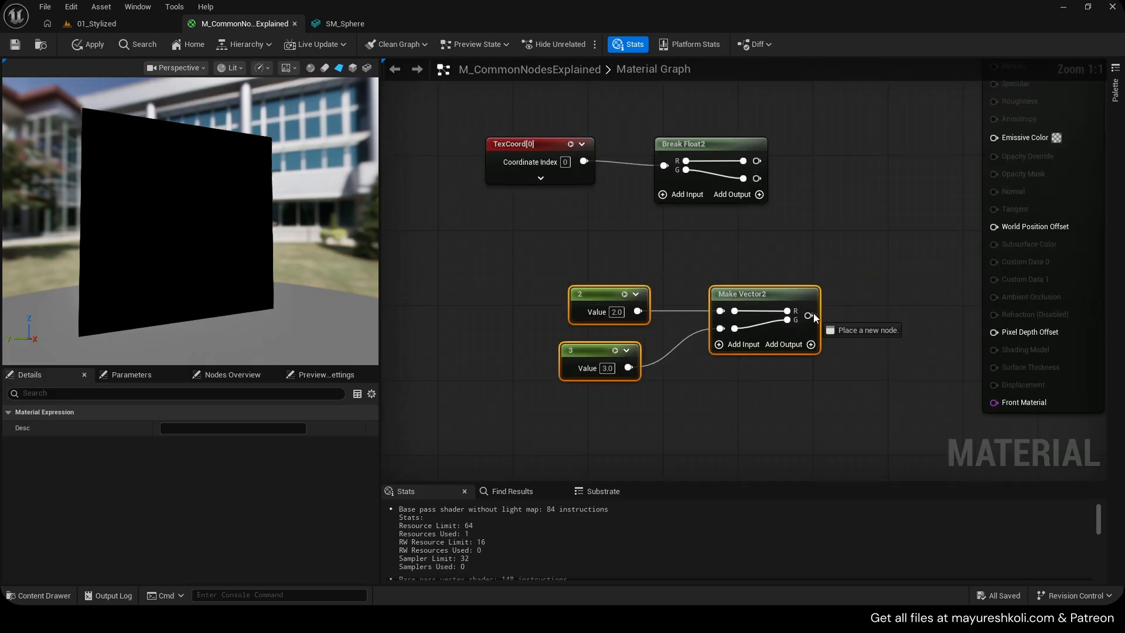
Add a Mask node from the TexCoord output, keep only the R channel and connect it to Emissive Color
{"action": "left_click_drag", "start_coordinate": [583, 242], "coordinate": [673, 243]}
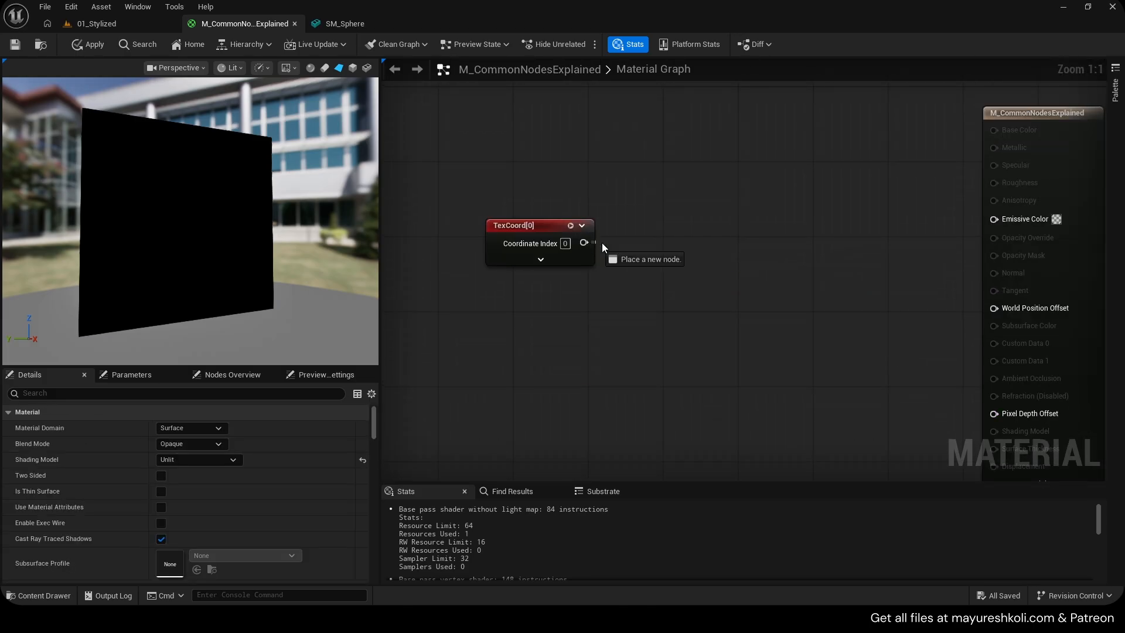
{"action": "type", "text": "mask"}
{"action": "left_click", "coordinate": [705, 275]}
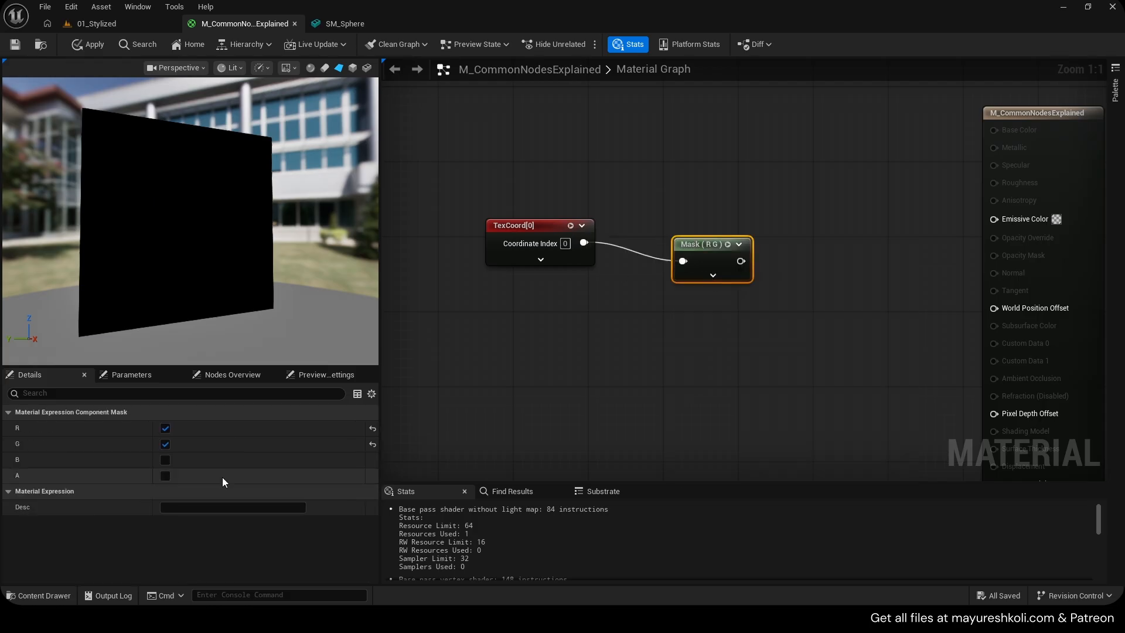
{"action": "left_click", "coordinate": [165, 444]}
{"action": "left_click_drag", "start_coordinate": [756, 267], "coordinate": [994, 219]}
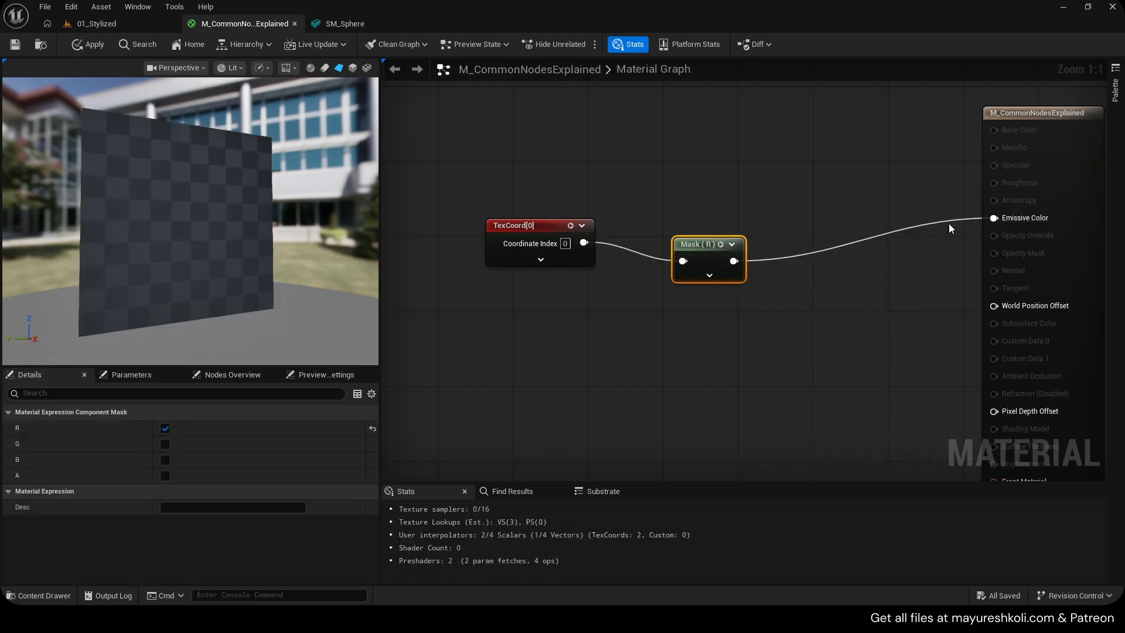
Straighten the wires between the TexCoord and Mask nodes and save the material
{"action": "left_click_drag", "start_coordinate": [785, 311], "coordinate": [574, 235]}
{"action": "key", "text": "q"}
{"action": "left_click_drag", "start_coordinate": [703, 259], "coordinate": [732, 249]}
{"action": "key", "text": "ctrl+s"}
Insert a OneMinus node between the Mask output and Emissive Color
{"action": "left_click", "coordinate": [683, 215]}
{"action": "right_click_drag", "start_coordinate": [751, 255], "coordinate": [695, 248]}
{"action": "left_click_drag", "start_coordinate": [696, 253], "coordinate": [937, 211]}
{"action": "type", "text": "oneminus"}
{"action": "key", "text": "Return"}
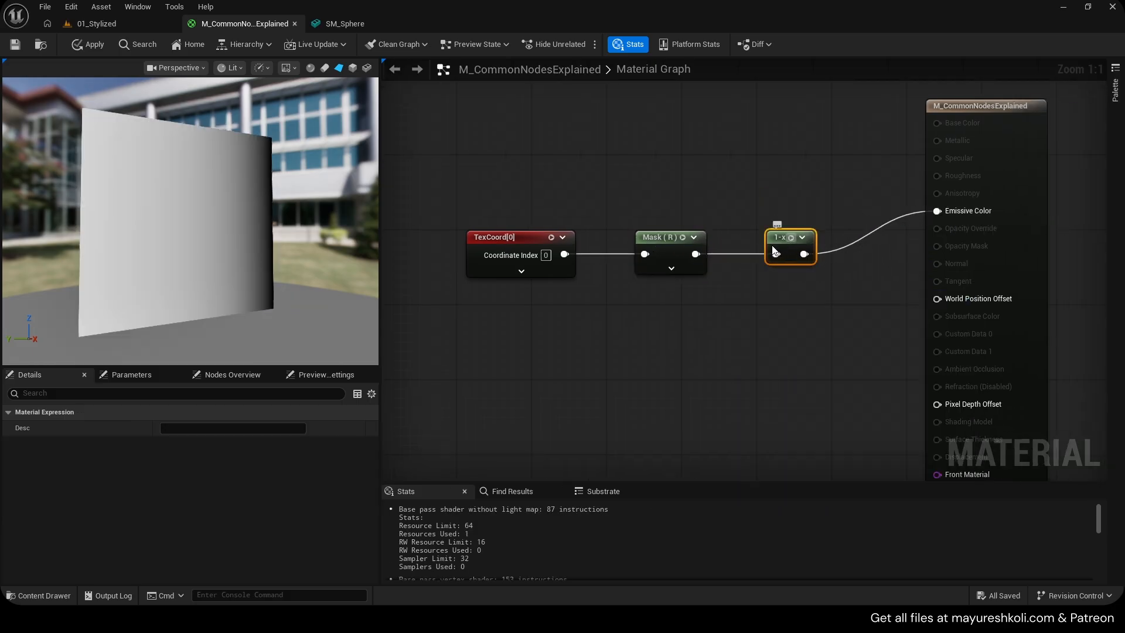
{"action": "left_click_drag", "start_coordinate": [773, 250], "coordinate": [764, 250]}
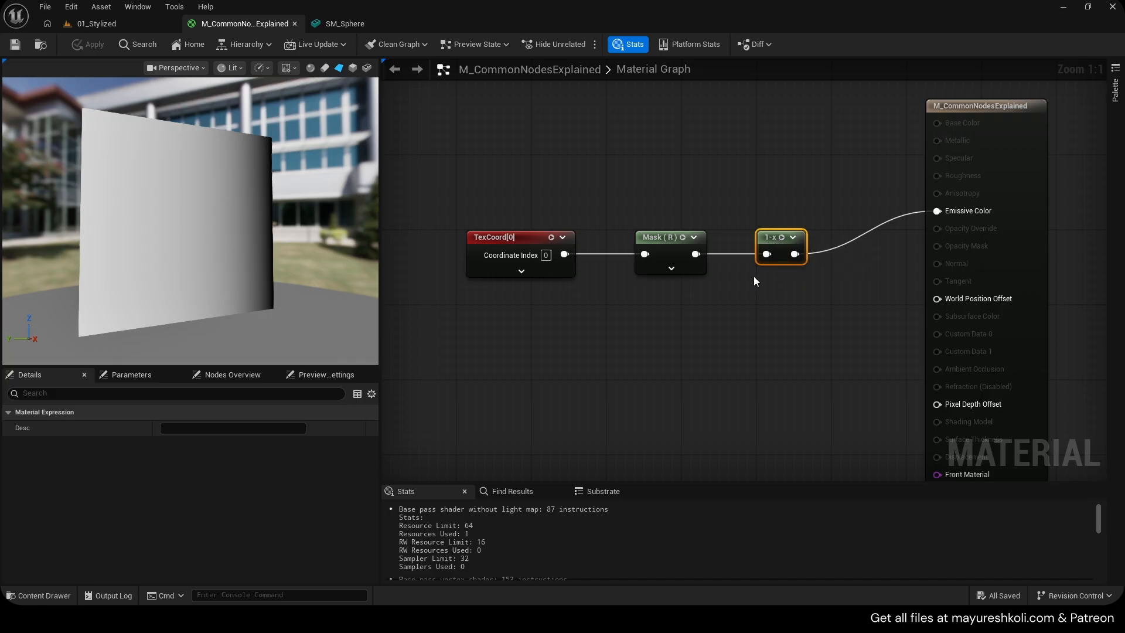
Preview the Mask node and the OneMinus node in the viewport, then stop previewing
{"action": "left_click", "coordinate": [682, 237]}
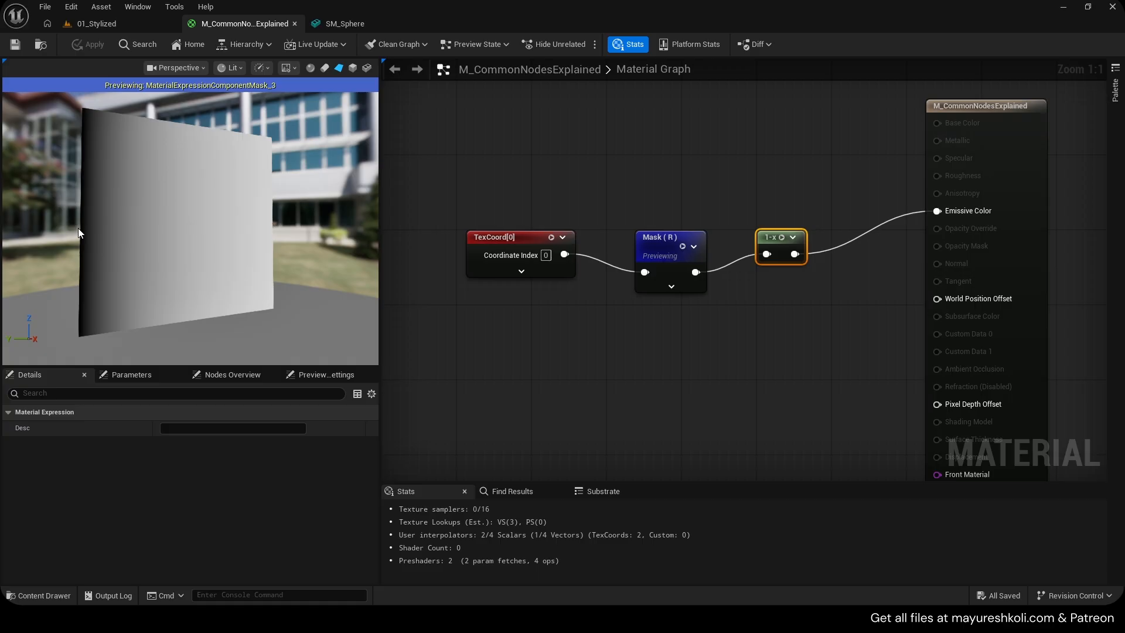
{"action": "left_click", "coordinate": [782, 236]}
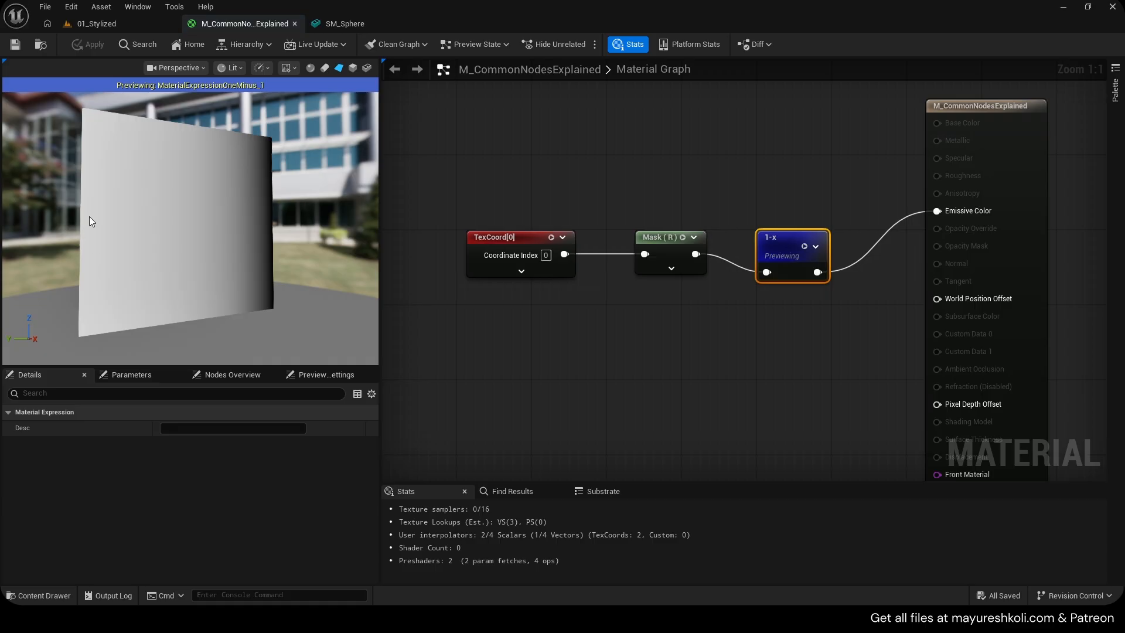
{"action": "left_click_drag", "start_coordinate": [656, 243], "coordinate": [618, 233]}
{"action": "left_click_drag", "start_coordinate": [503, 197], "coordinate": [613, 251]}
{"action": "left_click", "coordinate": [610, 204]}
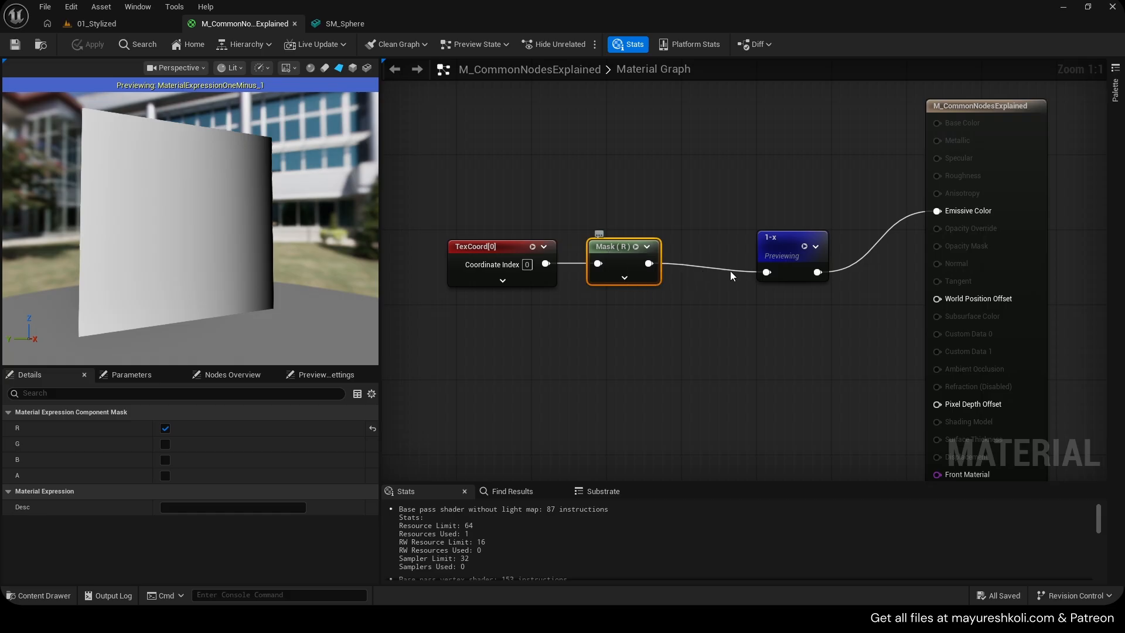
{"action": "left_click", "coordinate": [803, 246]}
{"action": "left_click_drag", "start_coordinate": [776, 242], "coordinate": [795, 251]}
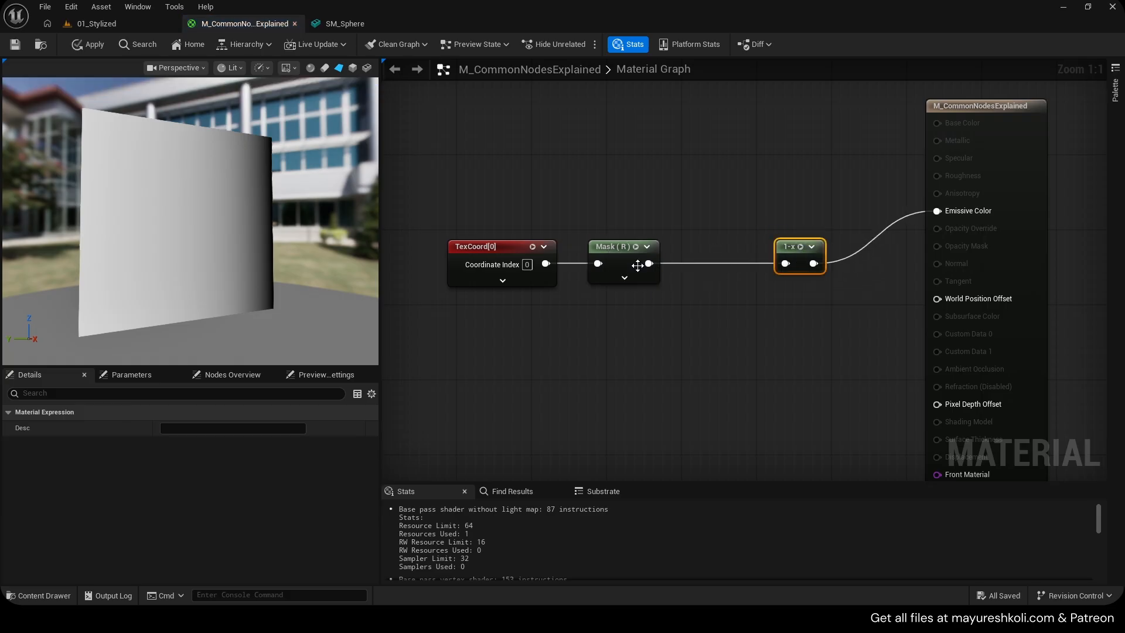
Insert an Add node between the Mask and the OneMinus node
{"action": "key", "text": "a"}
{"action": "left_click", "coordinate": [698, 278]}
{"action": "left_click_drag", "start_coordinate": [649, 264], "coordinate": [708, 302]}
{"action": "left_click_drag", "start_coordinate": [755, 301], "coordinate": [785, 264]}
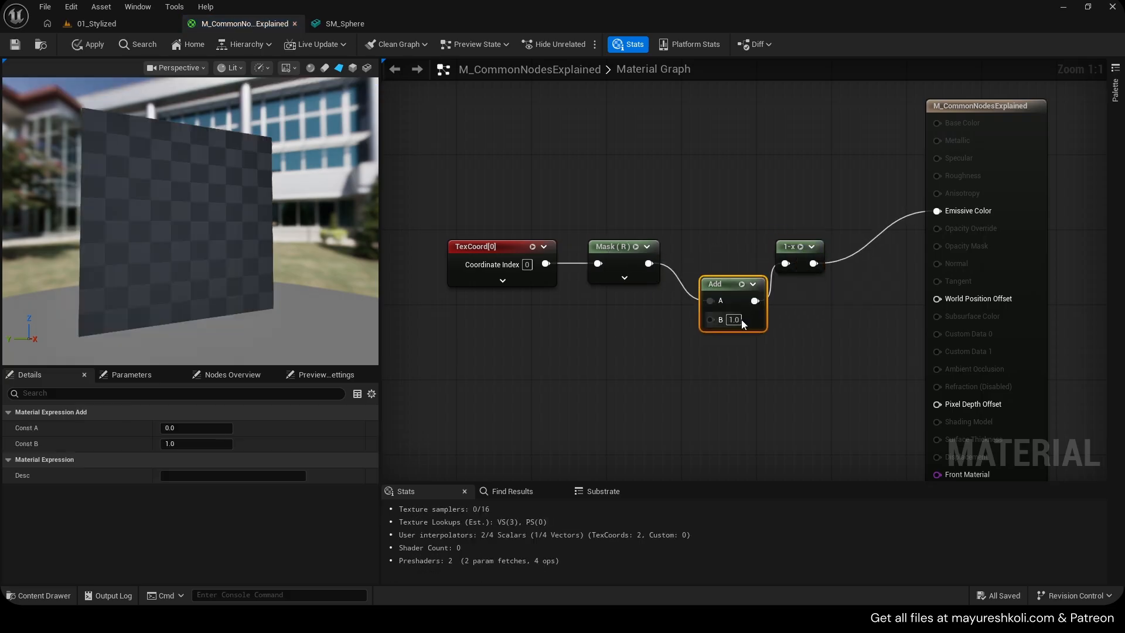
Set the Add node's B value to 0.1
{"action": "left_click", "coordinate": [740, 320]}
{"action": "type", "text": "0.1"}
{"action": "key", "text": "Return"}
{"action": "left_click", "coordinate": [804, 334]}
{"action": "left_click_drag", "start_coordinate": [724, 288], "coordinate": [716, 273]}
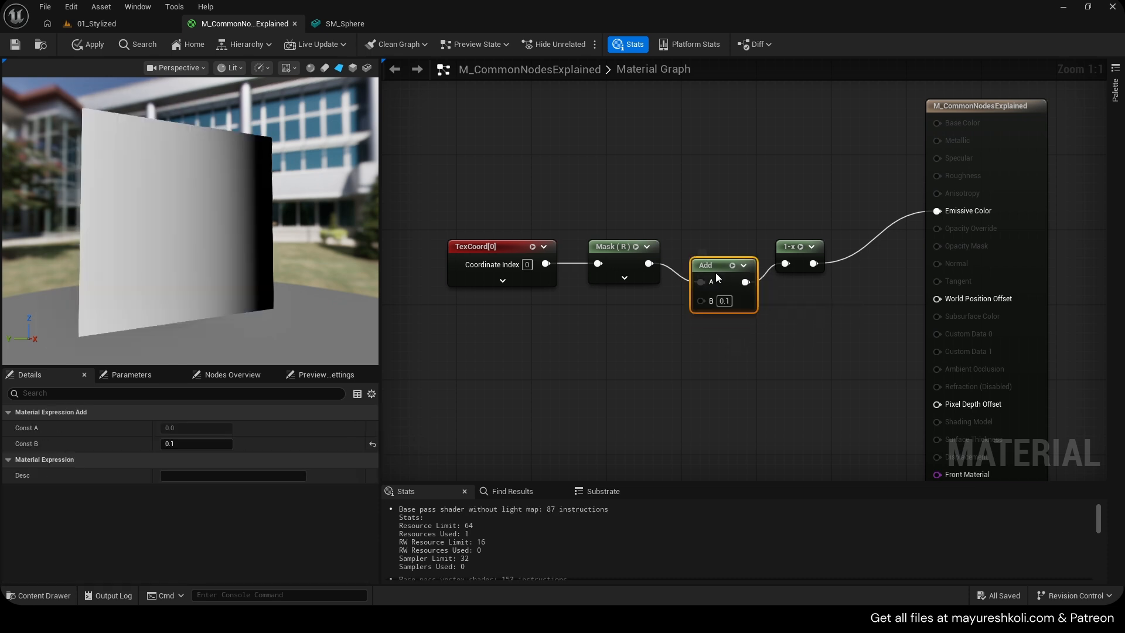
Set the Add node's B value to 0.2
{"action": "left_click", "coordinate": [727, 301]}
{"action": "type", "text": "0.2"}
{"action": "key", "text": "Return"}
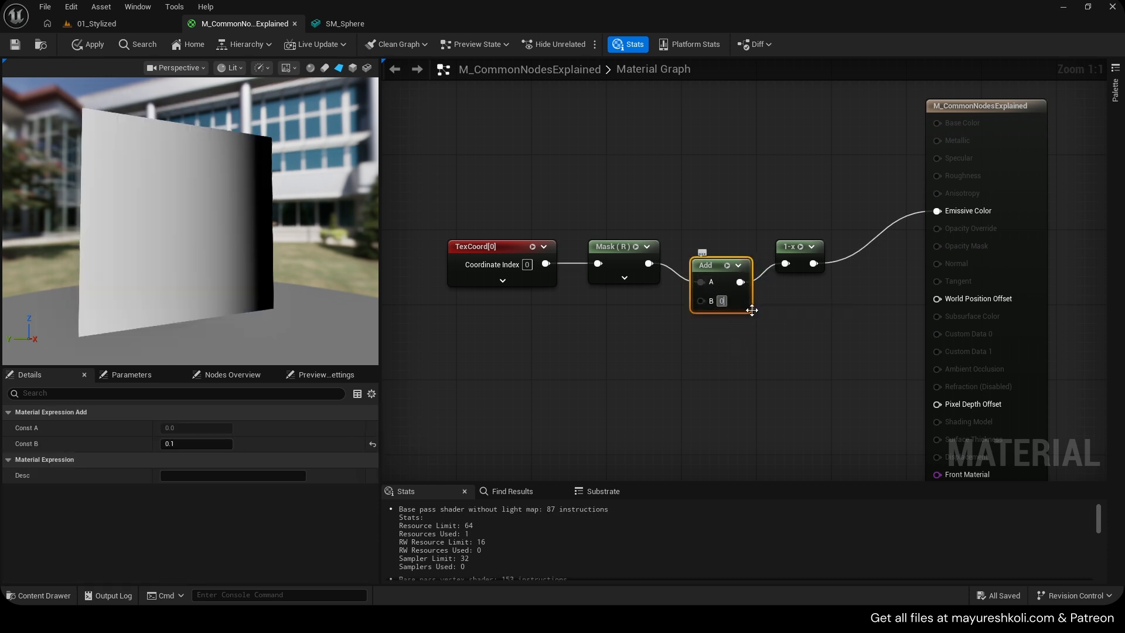
Preview the Add and Mask nodes in the viewport to compare their outputs
{"action": "left_click", "coordinate": [757, 318]}
{"action": "left_click", "coordinate": [734, 268]}
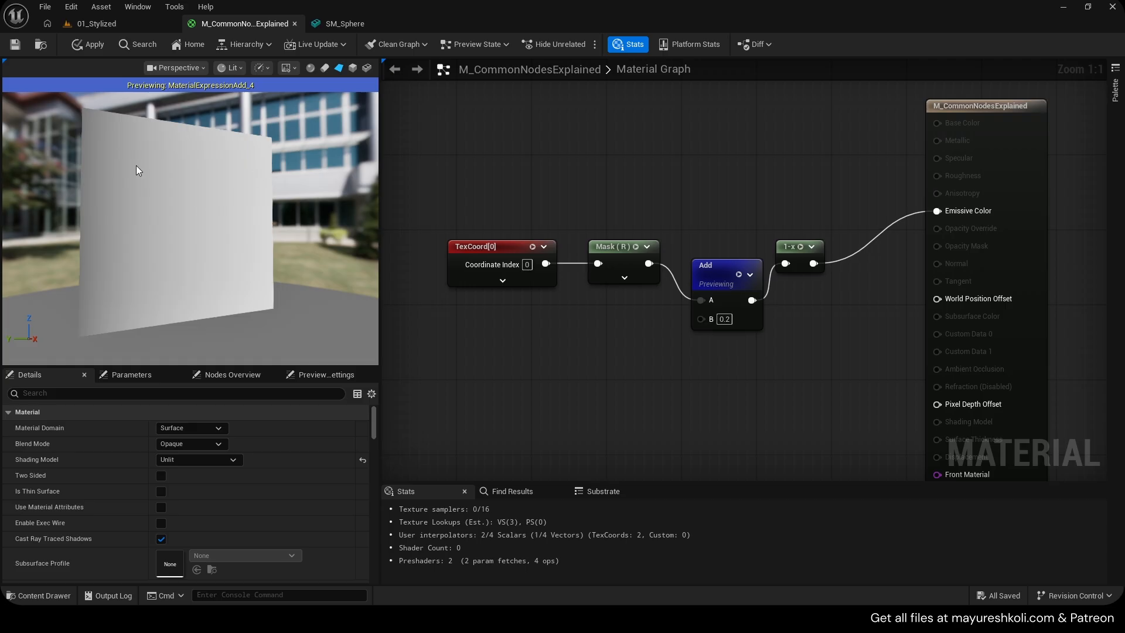
{"action": "left_click_drag", "start_coordinate": [136, 165], "coordinate": [184, 241]}
{"action": "left_click", "coordinate": [739, 275]}
{"action": "left_click", "coordinate": [792, 247]}
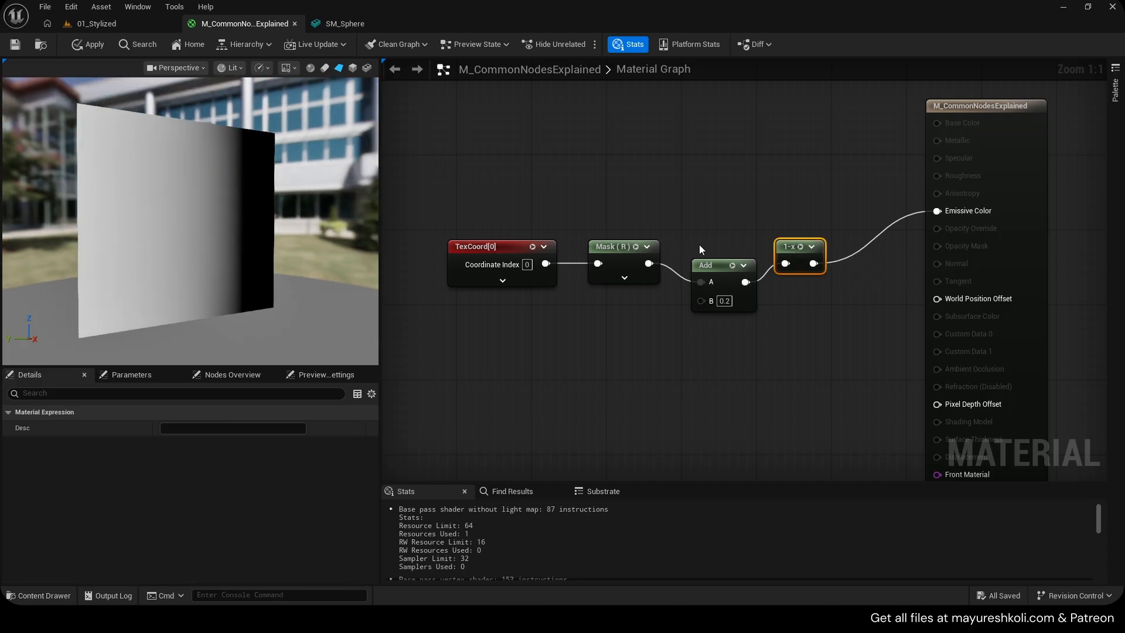
{"action": "left_click", "coordinate": [636, 247]}
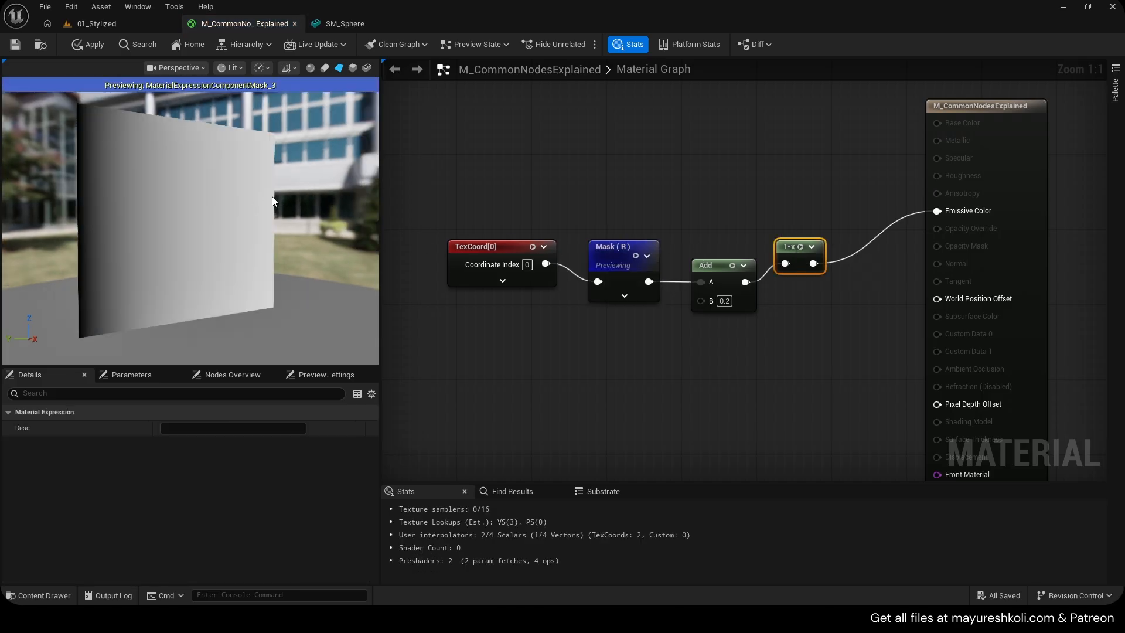
{"action": "left_click", "coordinate": [732, 267]}
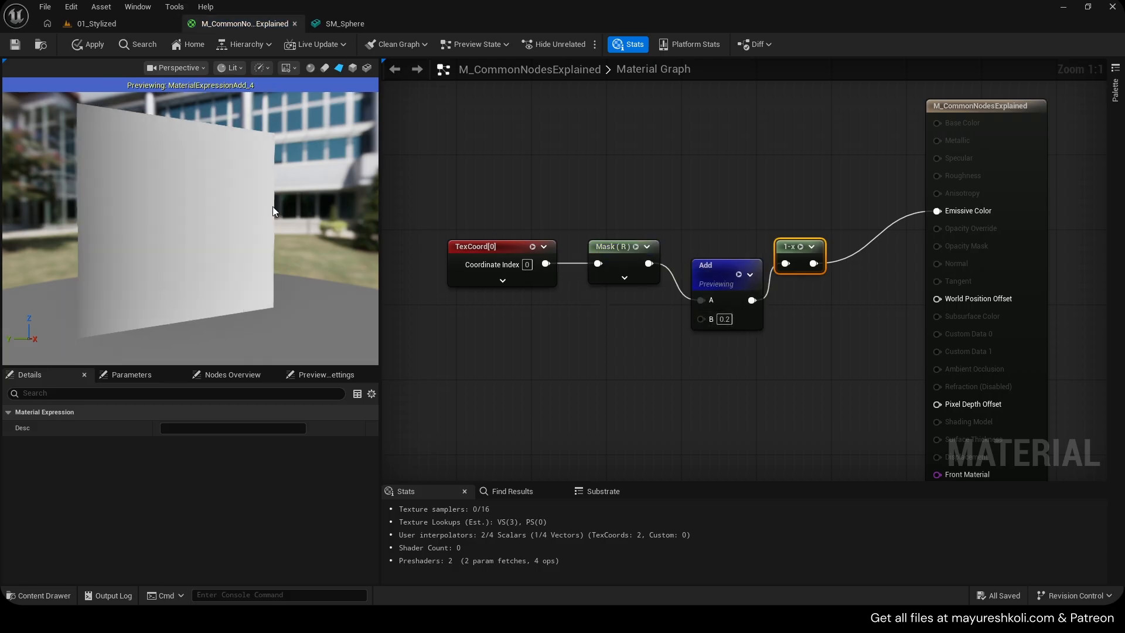
{"action": "left_click", "coordinate": [739, 275]}
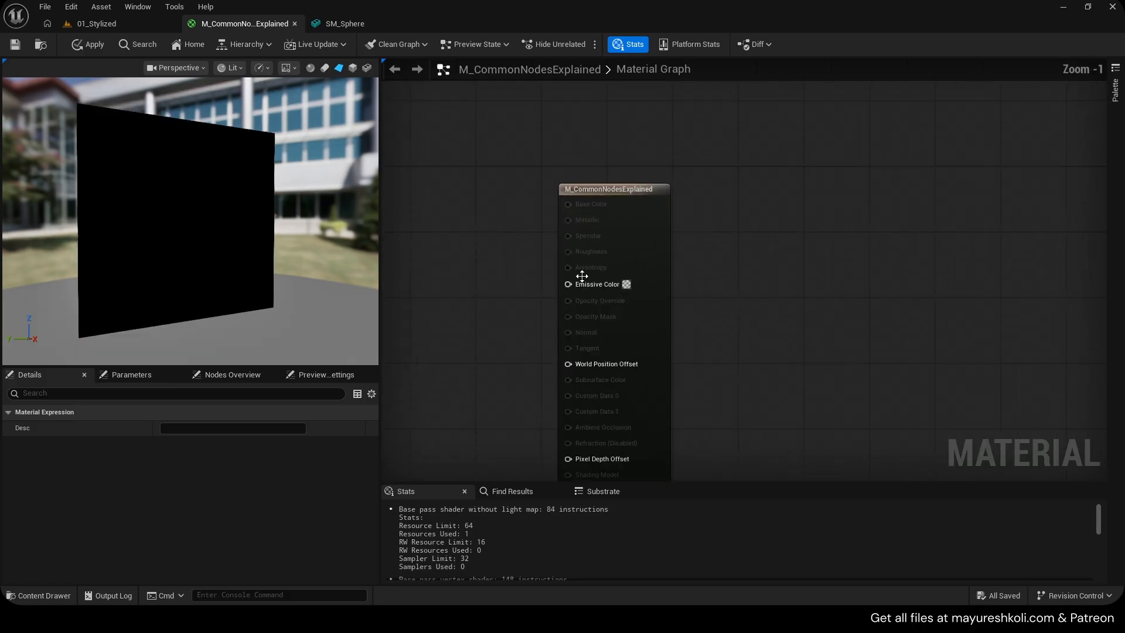
Paste the TexCoord, Mask and Abs nodes and wire the Mask through Abs into Emissive Color
{"action": "key", "text": "ctrl+v"}
{"action": "scroll", "coordinate": [765, 264], "scroll_direction": "up", "scroll_amount": 1}
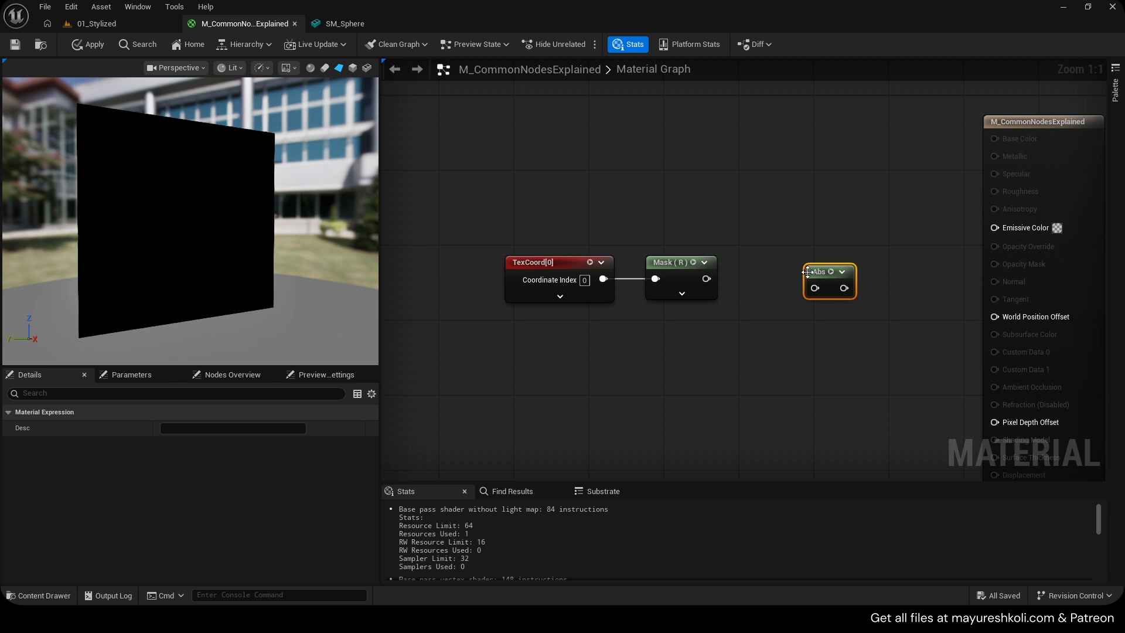
{"action": "left_click_drag", "start_coordinate": [808, 270], "coordinate": [807, 260]}
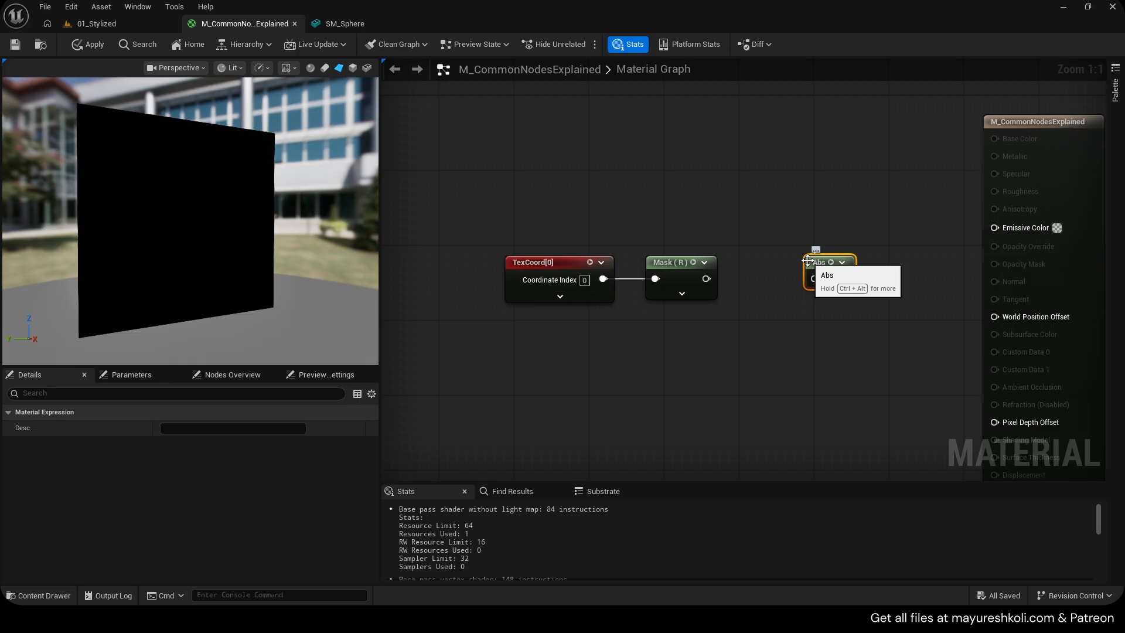
{"action": "left_click_drag", "start_coordinate": [706, 278], "coordinate": [995, 227]}
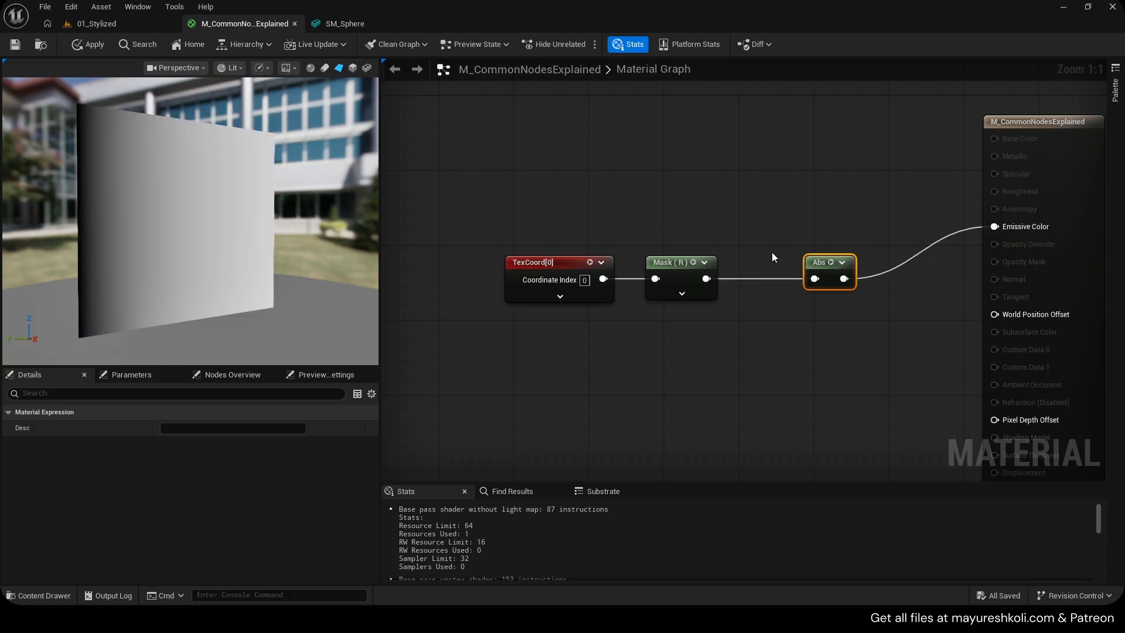
Add a OneMinus node fed by the Mask output and connect it to Emissive Color
{"action": "left_click_drag", "start_coordinate": [788, 302], "coordinate": [592, 232]}
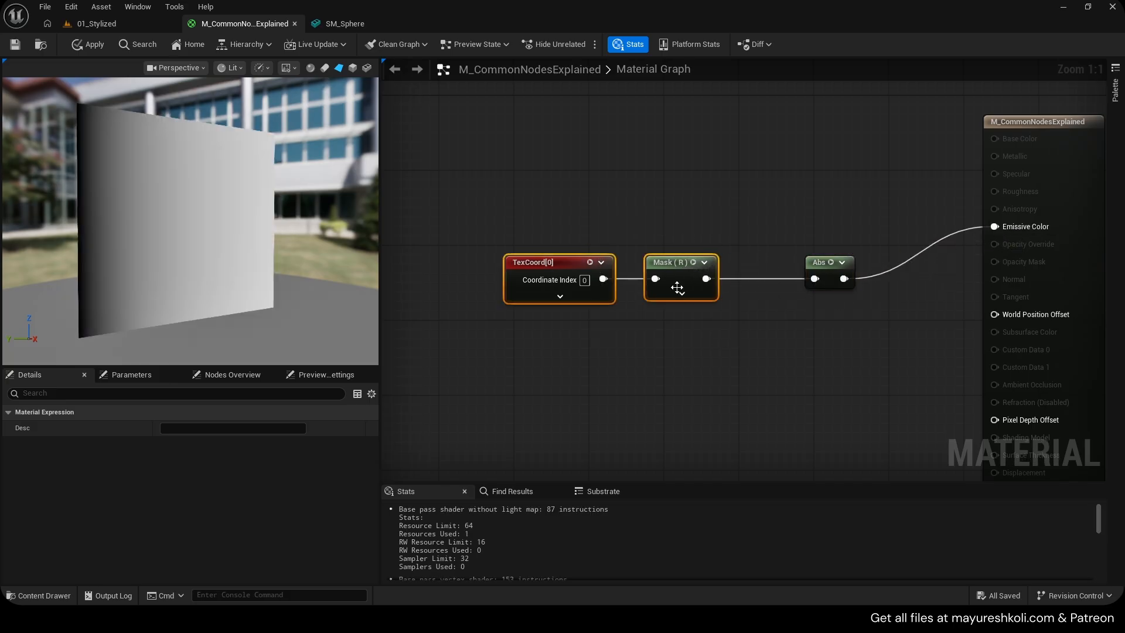
{"action": "left_click_drag", "start_coordinate": [677, 287], "coordinate": [621, 283]}
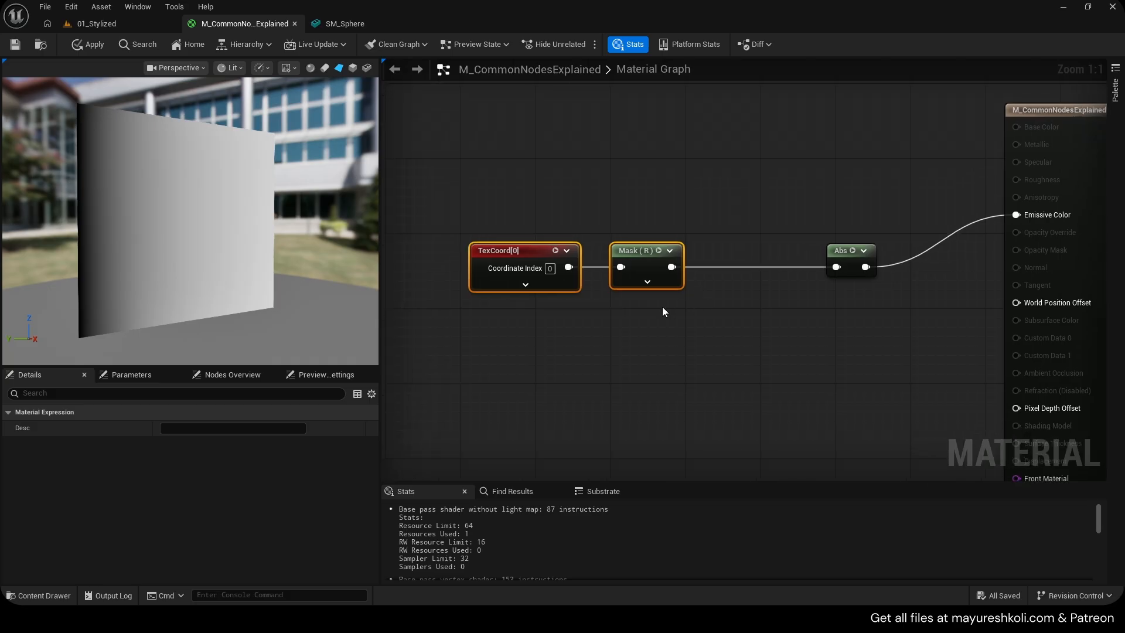
{"action": "left_click", "coordinate": [662, 307]}
{"action": "key", "text": "o"}
{"action": "left_click", "coordinate": [630, 280]}
{"action": "left_click_drag", "start_coordinate": [644, 288], "coordinate": [702, 339]}
{"action": "key", "text": "Delete"}
{"action": "type", "text": "one"}
{"action": "key", "text": "Return"}
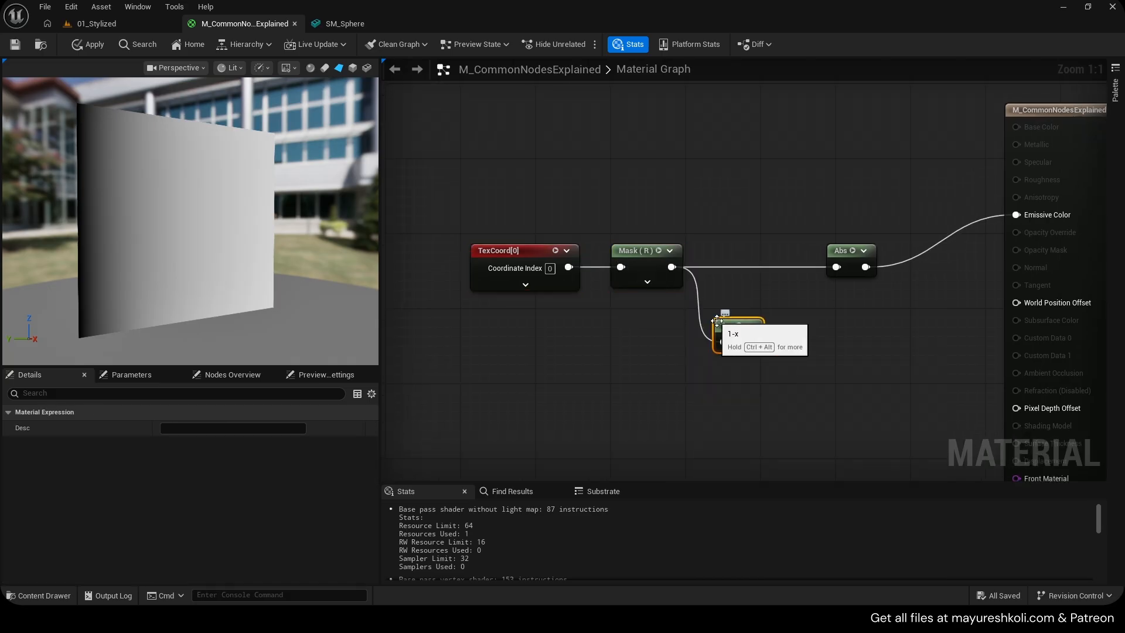
{"action": "left_click_drag", "start_coordinate": [690, 338], "coordinate": [975, 209]}
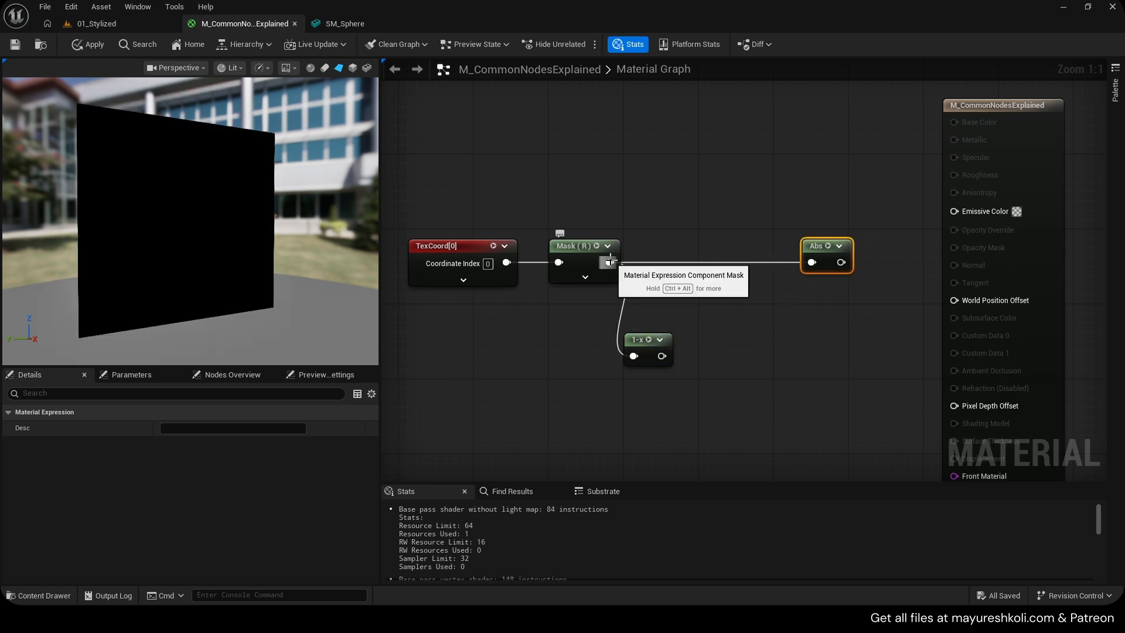
Add a Subtract node taking the Mask output as A and the OneMinus output as B
{"action": "left_click", "coordinate": [610, 263], "text": "alt"}
{"action": "left_click_drag", "start_coordinate": [610, 262], "coordinate": [734, 262]}
{"action": "left_click", "coordinate": [630, 289]}
{"action": "type", "text": "-"}
{"action": "key", "text": "Return"}
{"action": "left_click_drag", "start_coordinate": [662, 355], "coordinate": [701, 281]}
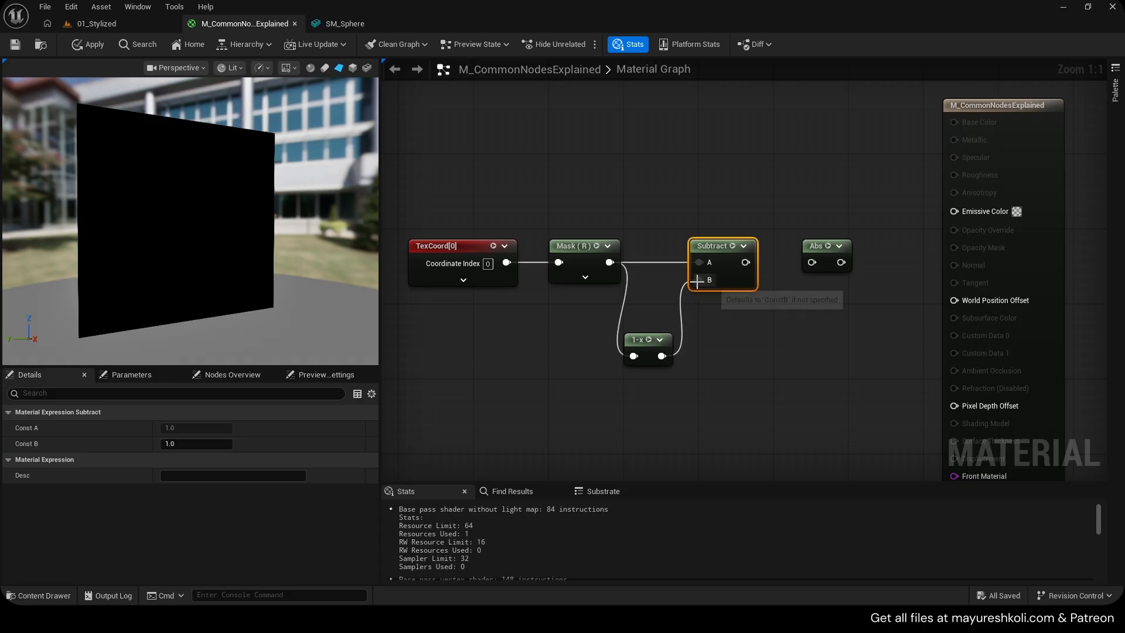
Preview the Mask, OneMinus and Subtract nodes in the viewport to compare their outputs
{"action": "left_click", "coordinate": [596, 246]}
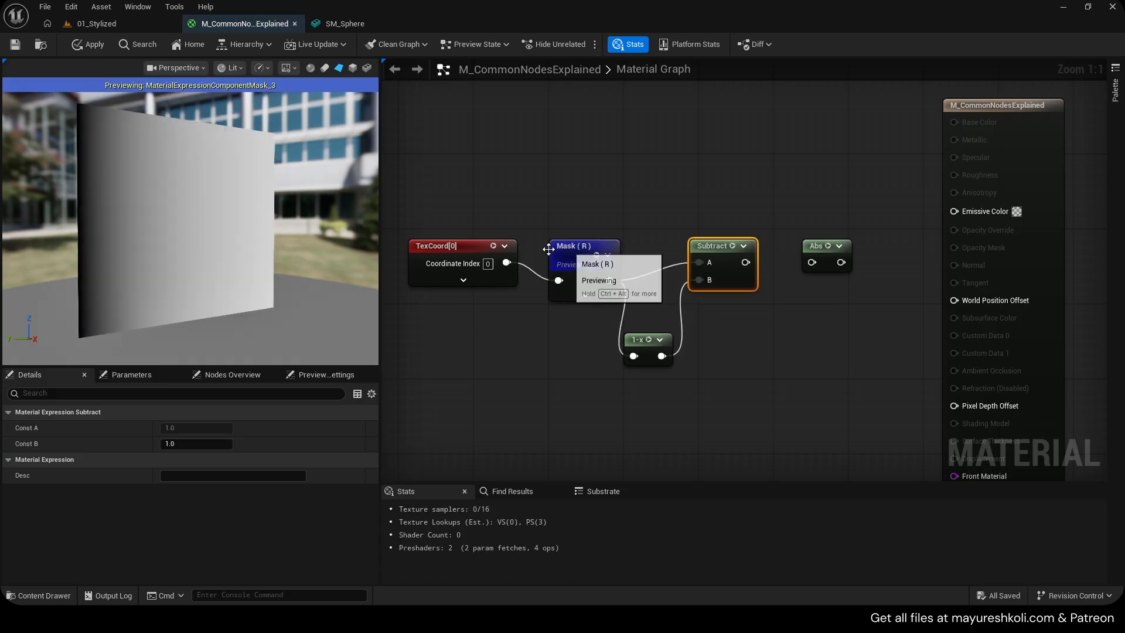
{"action": "left_click", "coordinate": [649, 339]}
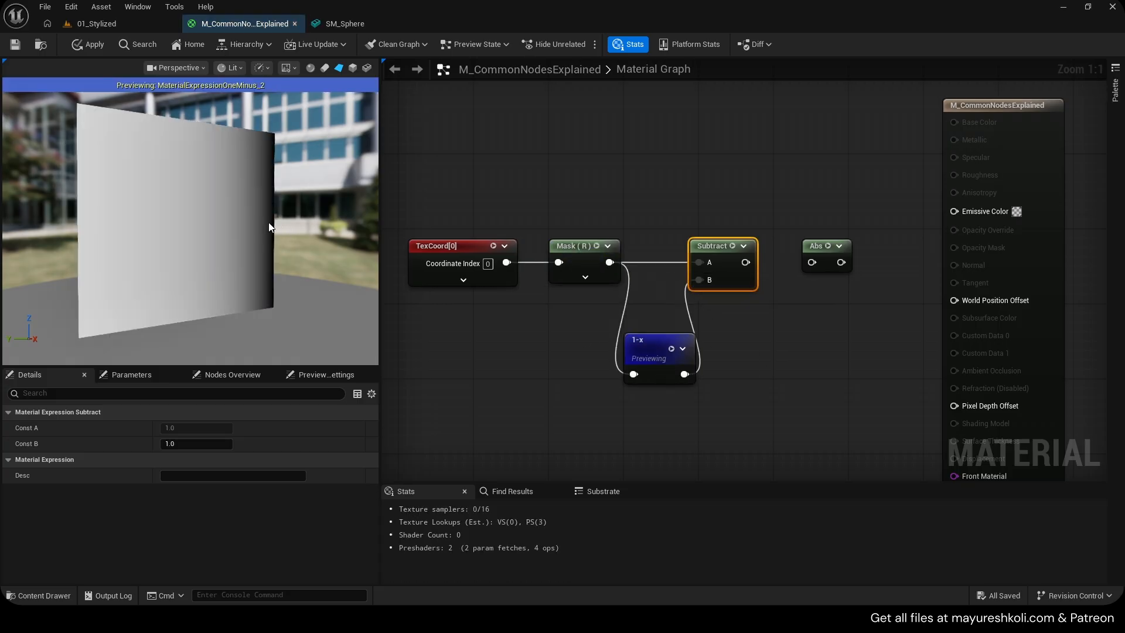
{"action": "left_click", "coordinate": [595, 247]}
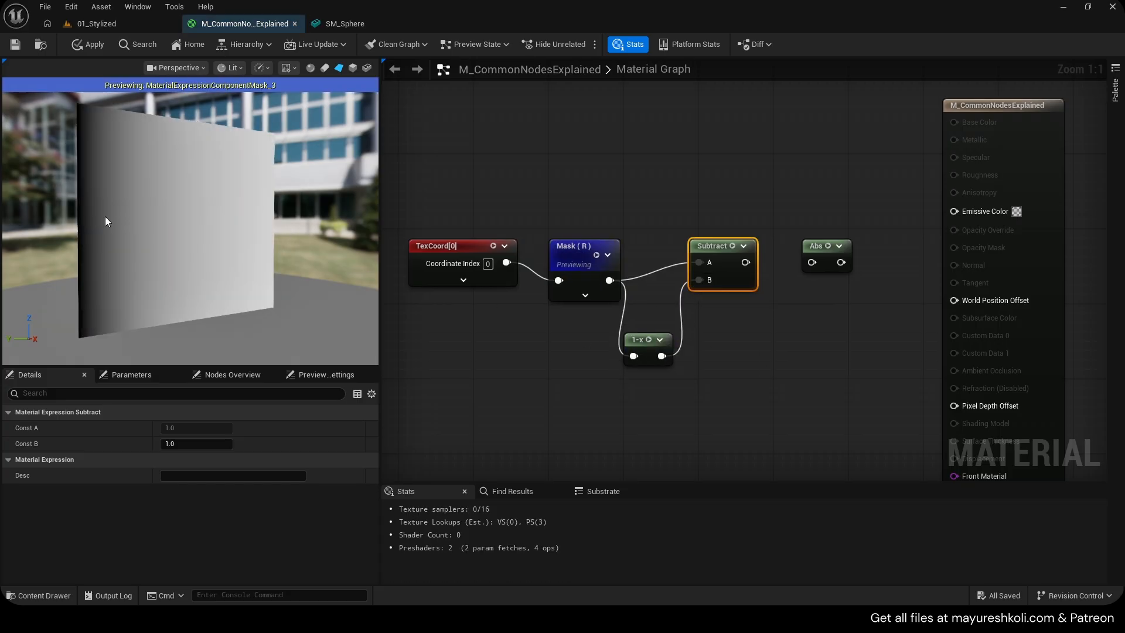
{"action": "left_click", "coordinate": [648, 340]}
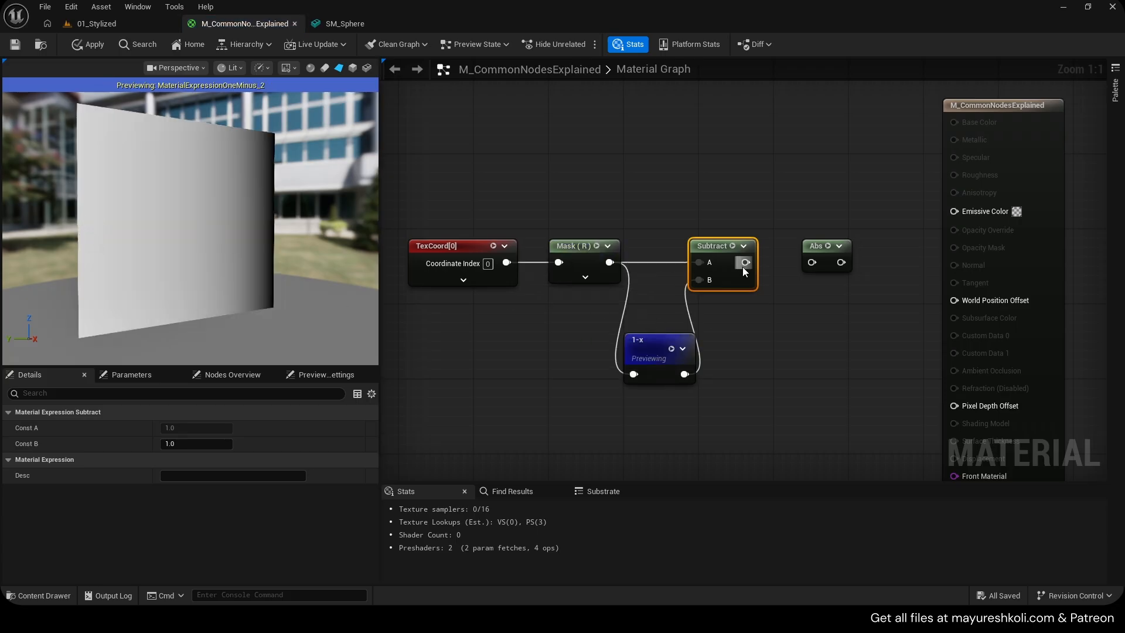
{"action": "left_click", "coordinate": [671, 349]}
{"action": "left_click", "coordinate": [733, 246]}
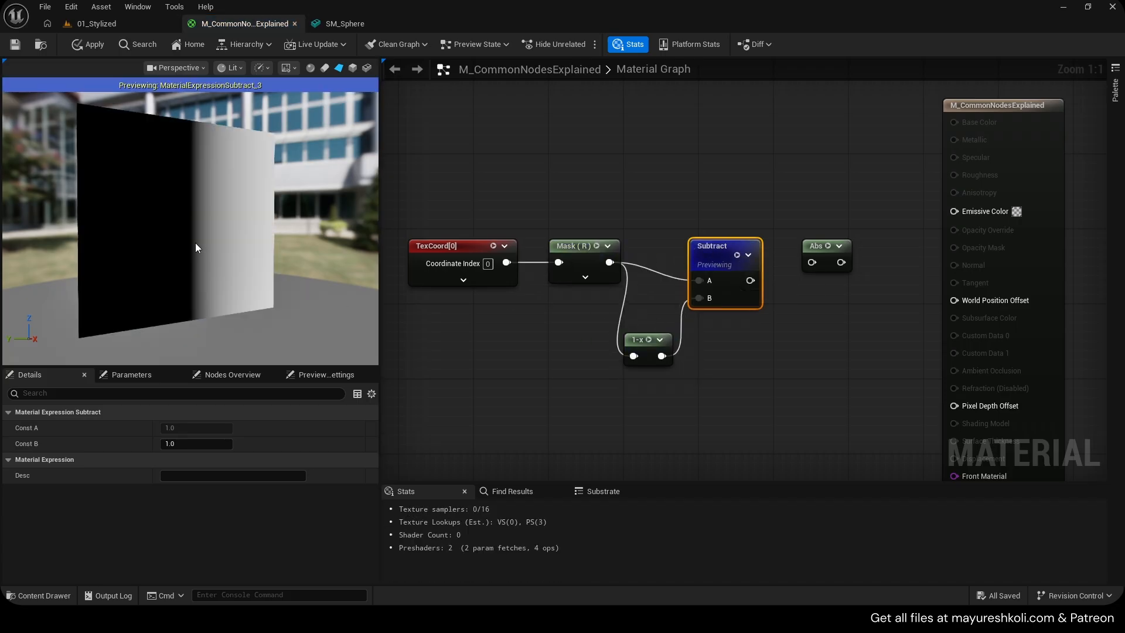
{"action": "right_click_drag", "start_coordinate": [221, 245], "coordinate": [233, 245]}
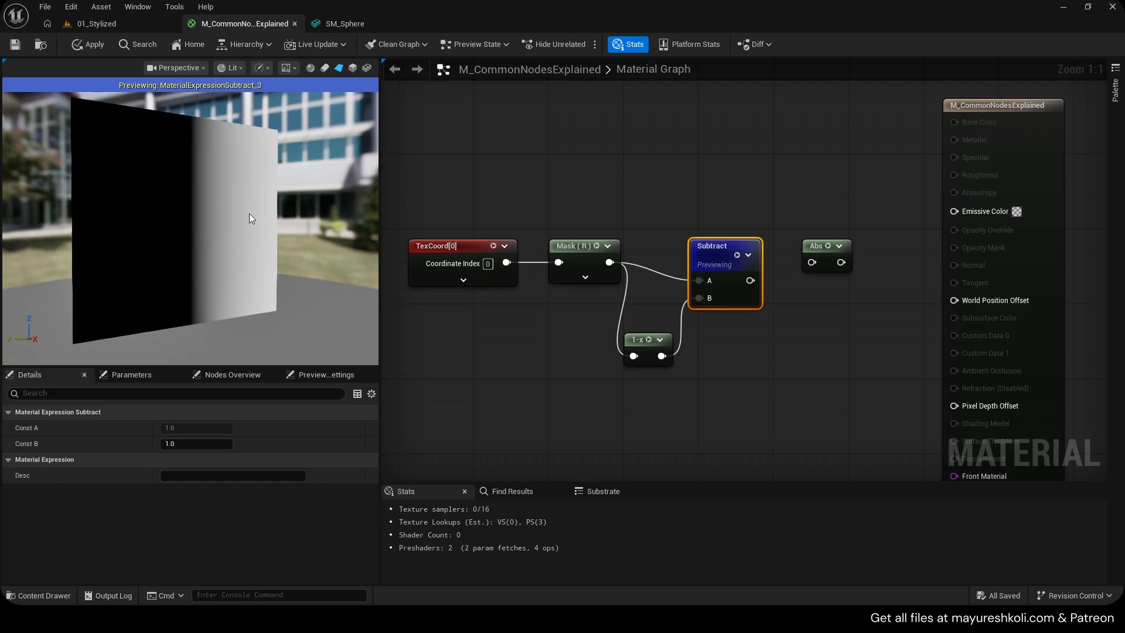
{"action": "left_click_drag", "start_coordinate": [249, 214], "coordinate": [242, 219]}
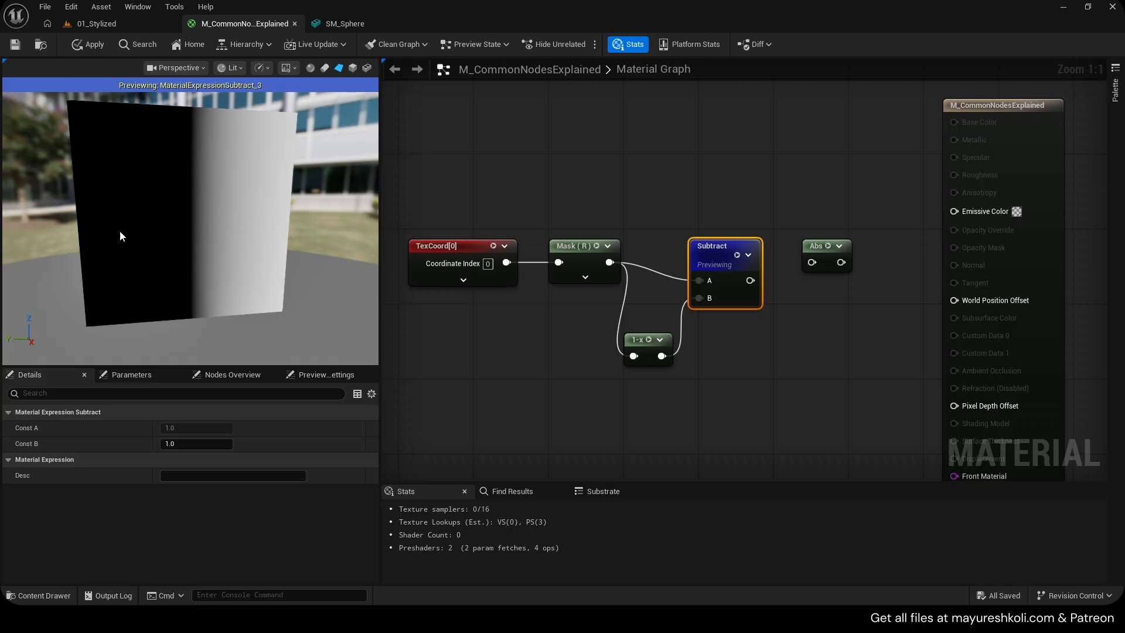
{"action": "left_click_drag", "start_coordinate": [119, 231], "coordinate": [68, 220]}
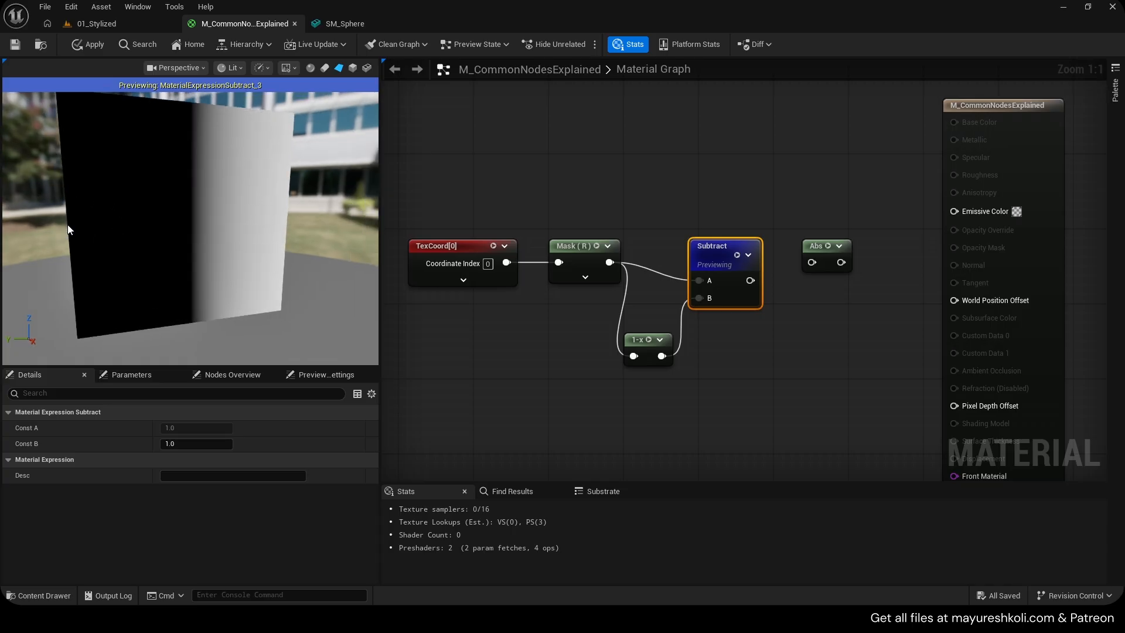
{"action": "left_click_drag", "start_coordinate": [714, 258], "coordinate": [720, 251]}
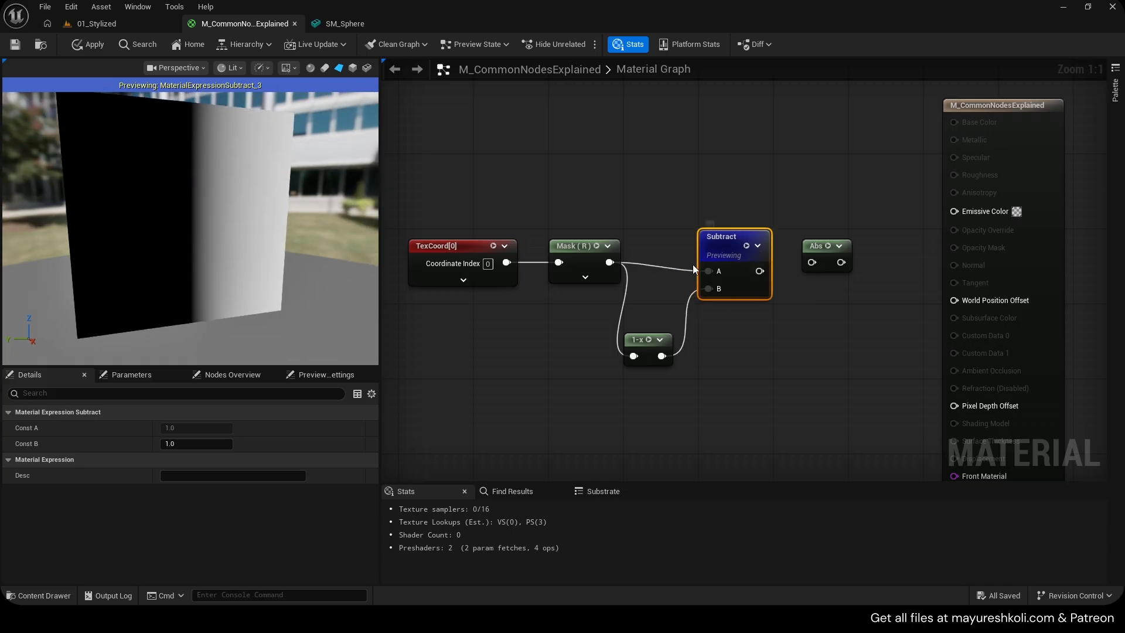
{"action": "left_click", "coordinate": [596, 246]}
{"action": "left_click", "coordinate": [648, 339]}
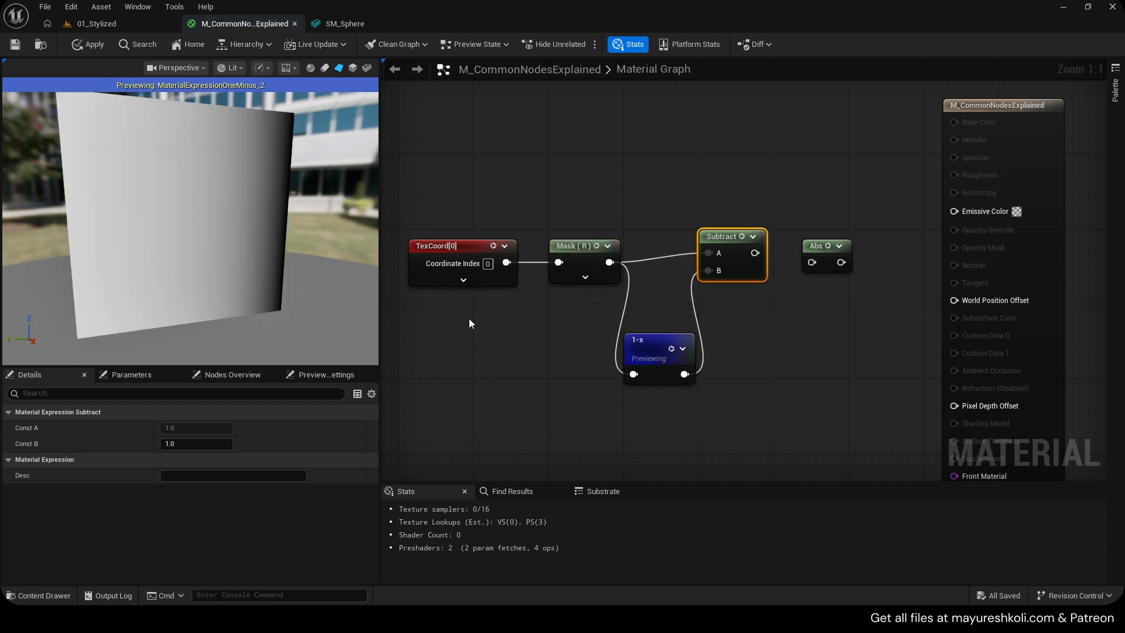
{"action": "left_click", "coordinate": [671, 348]}
Route the Subtract output through the Abs node into Emissive Color
{"action": "left_click_drag", "start_coordinate": [730, 256], "coordinate": [969, 213]}
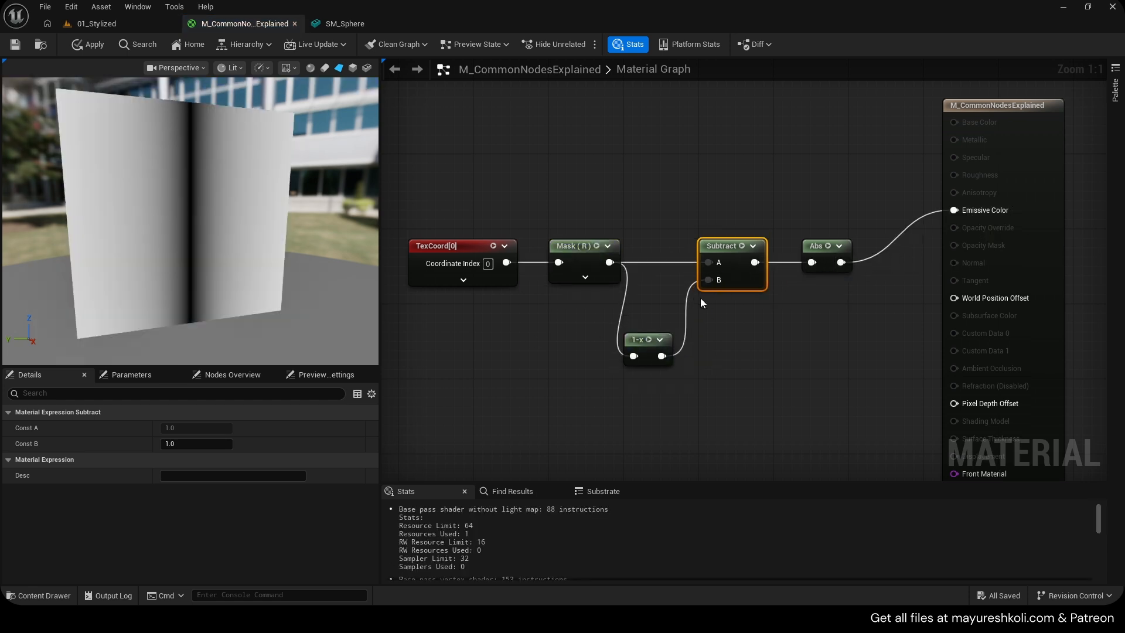
{"action": "left_click_drag", "start_coordinate": [210, 300], "coordinate": [189, 293]}
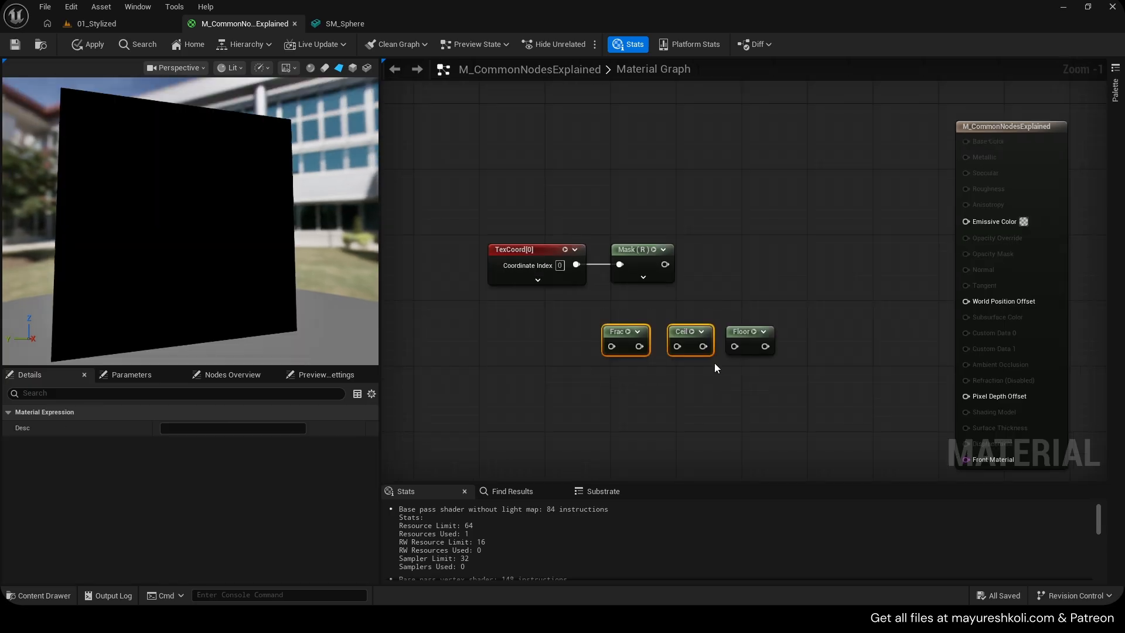
Arrange the Frac, Ceil and Floor nodes in a column and save the material
{"action": "left_click", "coordinate": [715, 363]}
{"action": "left_click_drag", "start_coordinate": [681, 335], "coordinate": [615, 376]}
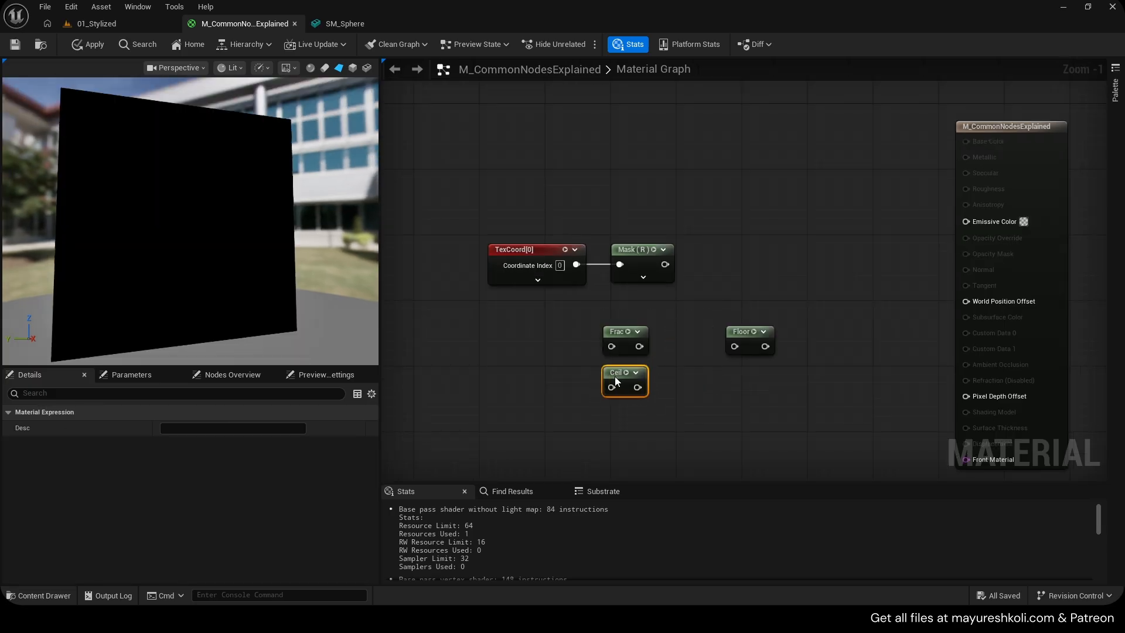
{"action": "left_click_drag", "start_coordinate": [734, 339], "coordinate": [610, 423]}
{"action": "right_click_drag", "start_coordinate": [678, 340], "coordinate": [722, 264]}
{"action": "key", "text": "ctrl+s"}
Delete the Mask node and move the TexCoord node out of the way
{"action": "left_click_drag", "start_coordinate": [715, 249], "coordinate": [660, 197]}
{"action": "key", "text": "Delete"}
{"action": "left_click_drag", "start_coordinate": [588, 198], "coordinate": [563, 109]}
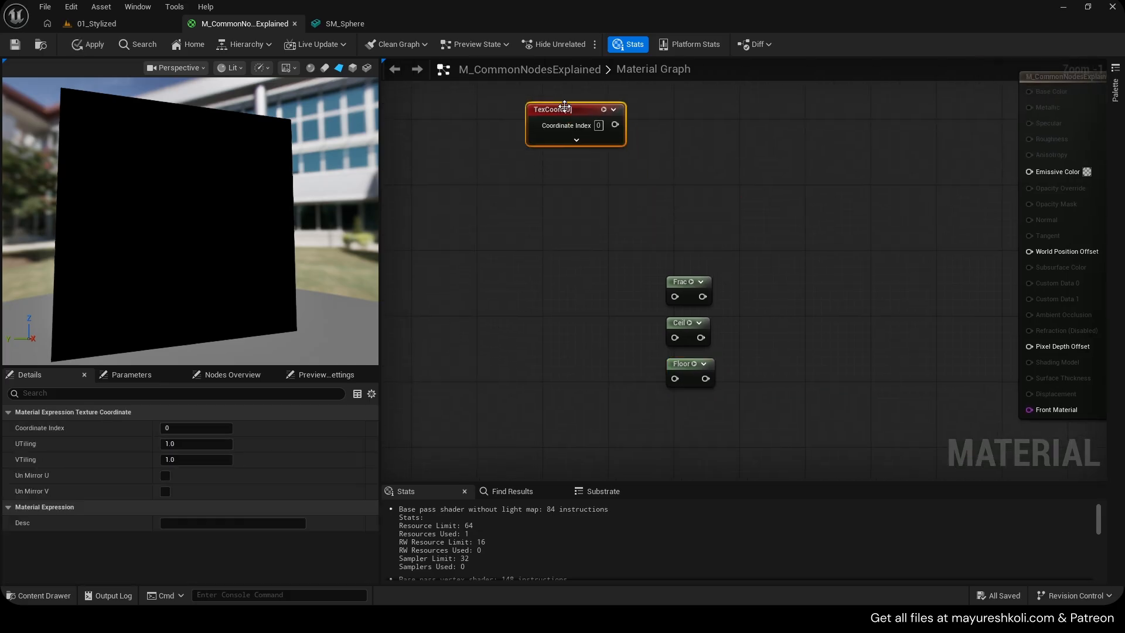
Add a Time node and connect it into the Frac node's input
{"action": "right_click_drag", "start_coordinate": [554, 271], "coordinate": [573, 261]}
{"action": "right_click", "coordinate": [541, 268]}
{"action": "type", "text": "time"}
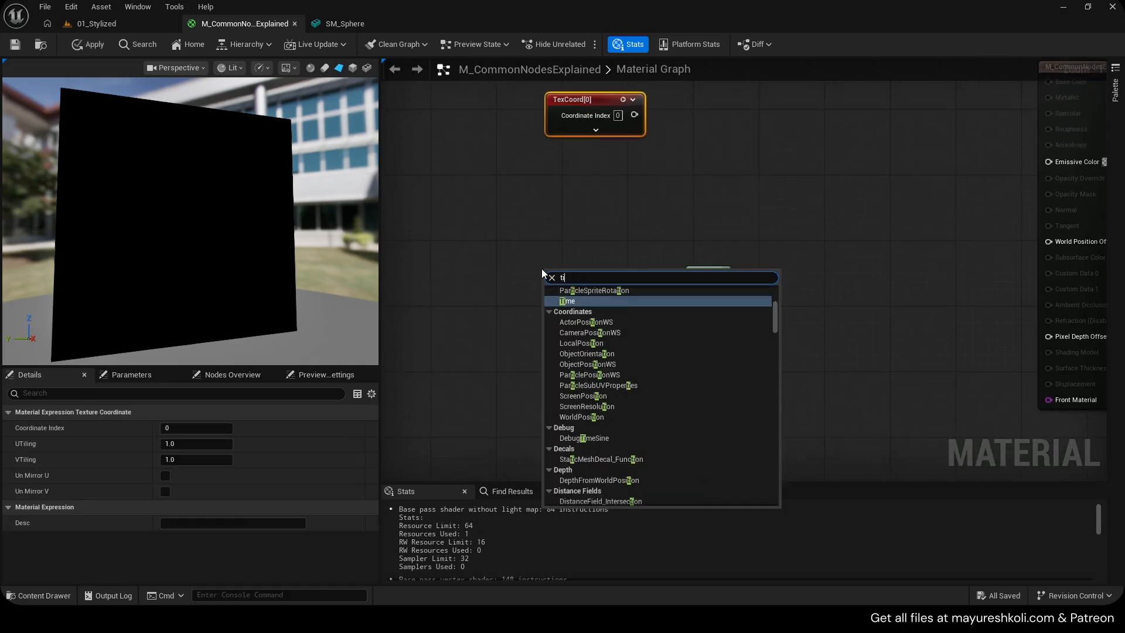
{"action": "key", "text": "Return"}
{"action": "left_click_drag", "start_coordinate": [590, 295], "coordinate": [675, 278]}
{"action": "left_click_drag", "start_coordinate": [572, 283], "coordinate": [628, 209]}
Add a DebugScalarValues node fed by Frac and connect its result to Emissive Color
{"action": "left_click_drag", "start_coordinate": [713, 287], "coordinate": [769, 258]}
{"action": "type", "text": "debug scalar"}
{"action": "key", "text": "Return"}
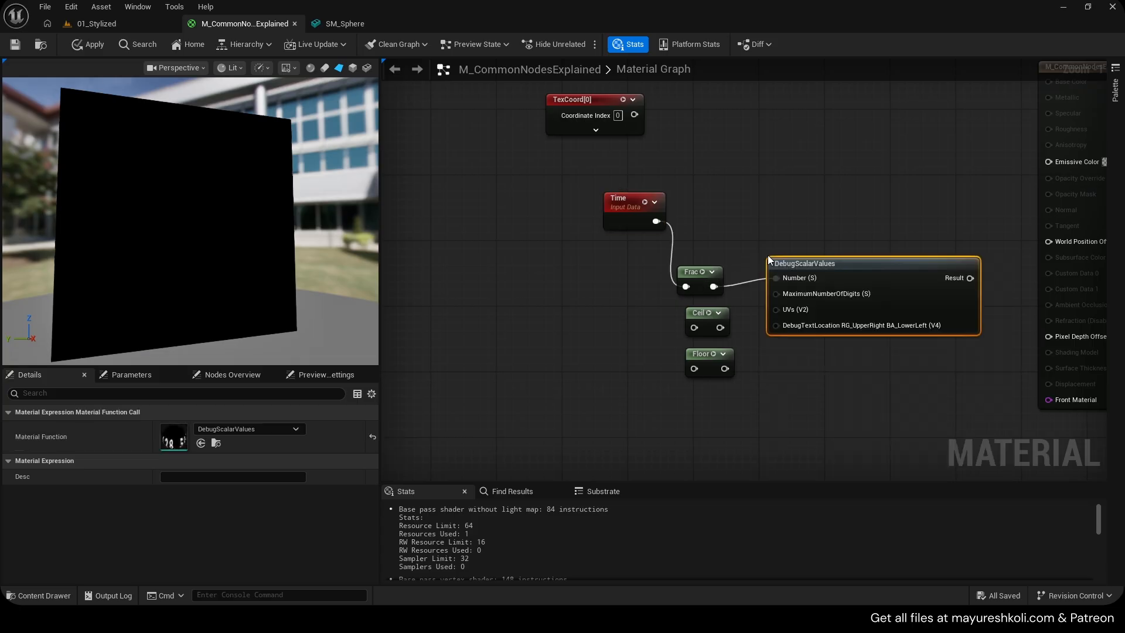
{"action": "left_click_drag", "start_coordinate": [971, 278], "coordinate": [1048, 161]}
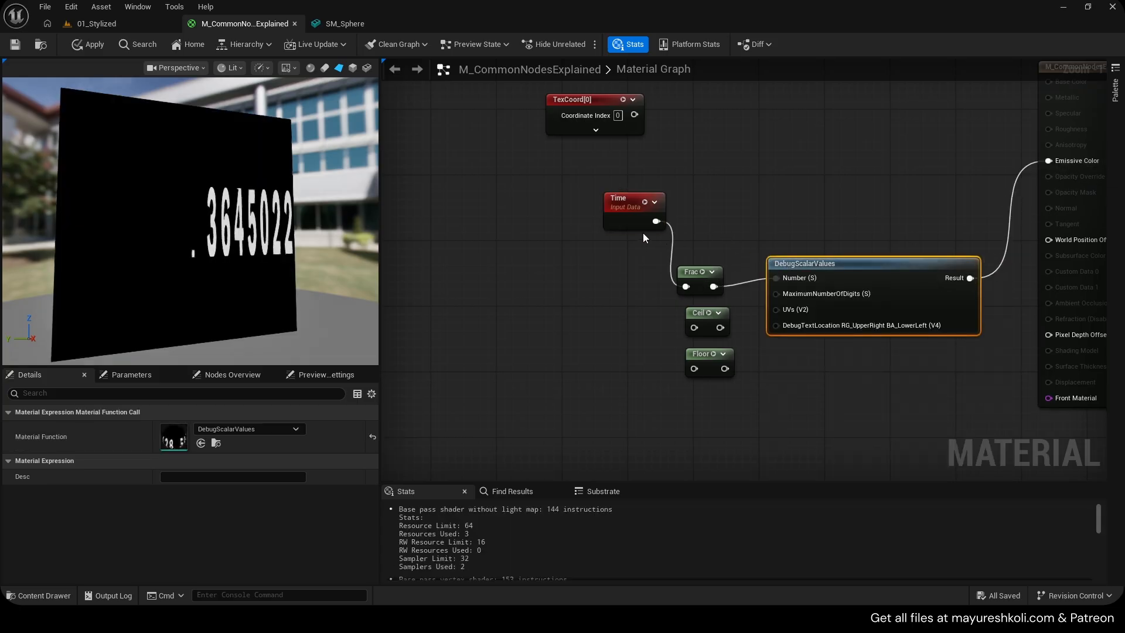
Replace the Frac node's Time input with a constant of 5
{"action": "left_click_drag", "start_coordinate": [626, 199], "coordinate": [573, 205]}
{"action": "left_click", "coordinate": [595, 265], "text": "alt"}
{"action": "key", "text": "1"}
{"action": "left_click", "coordinate": [564, 275]}
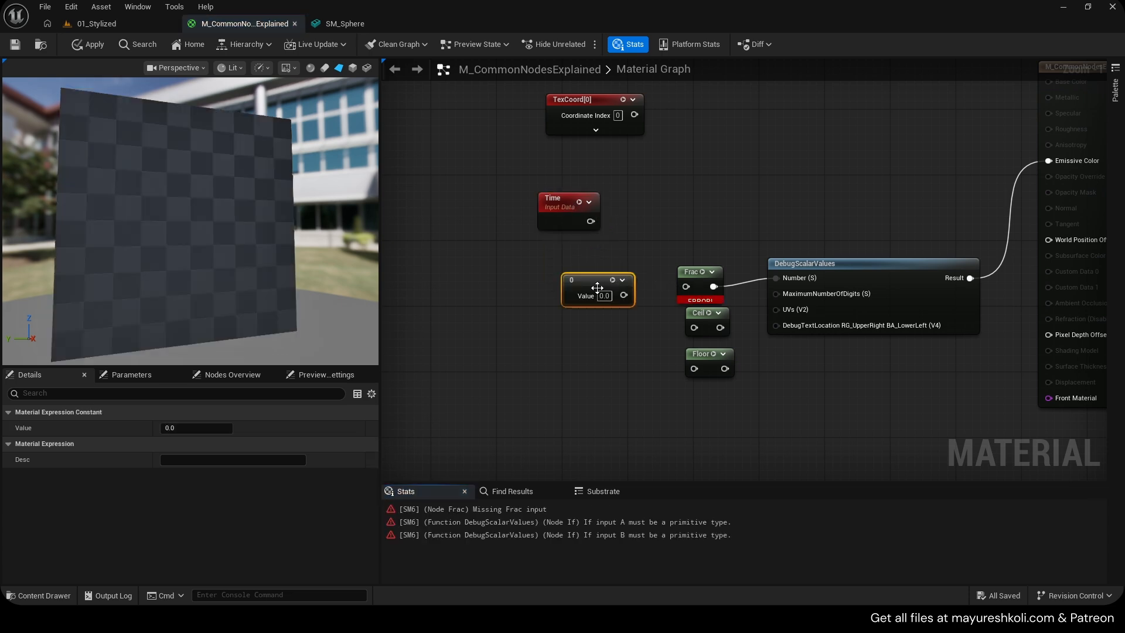
{"action": "left_click_drag", "start_coordinate": [624, 295], "coordinate": [686, 287]}
{"action": "left_click", "coordinate": [604, 296]}
{"action": "type", "text": "5"}
{"action": "left_click", "coordinate": [613, 308]}
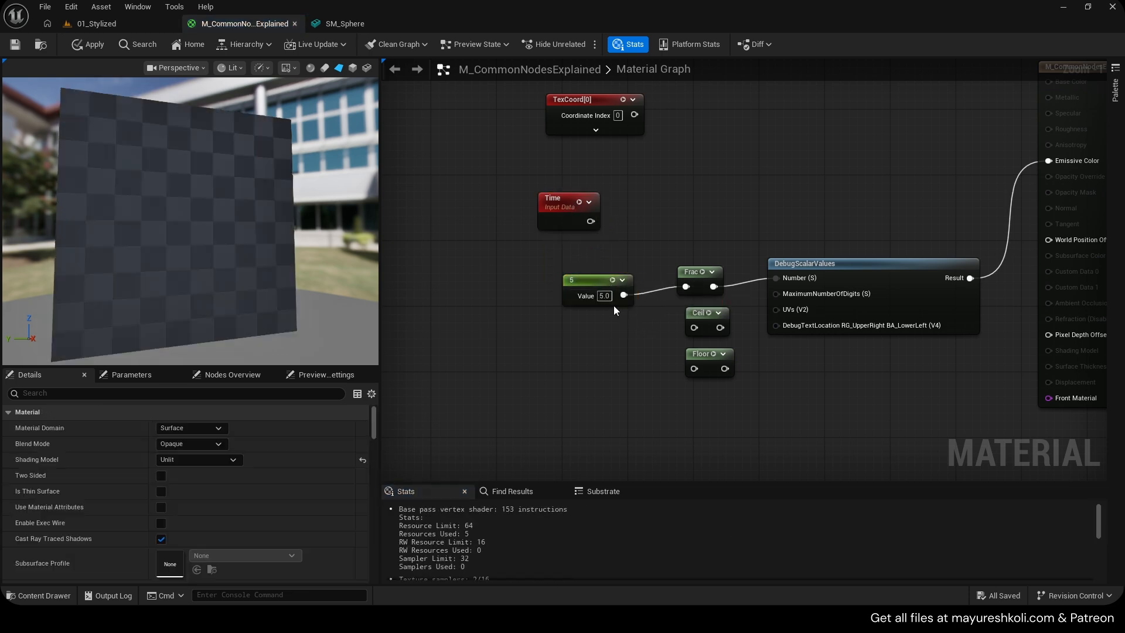
Set the constant feeding Frac to 5.36
{"action": "left_click", "coordinate": [601, 296]}
{"action": "type", "text": "5.36"}
{"action": "left_click", "coordinate": [642, 319]}
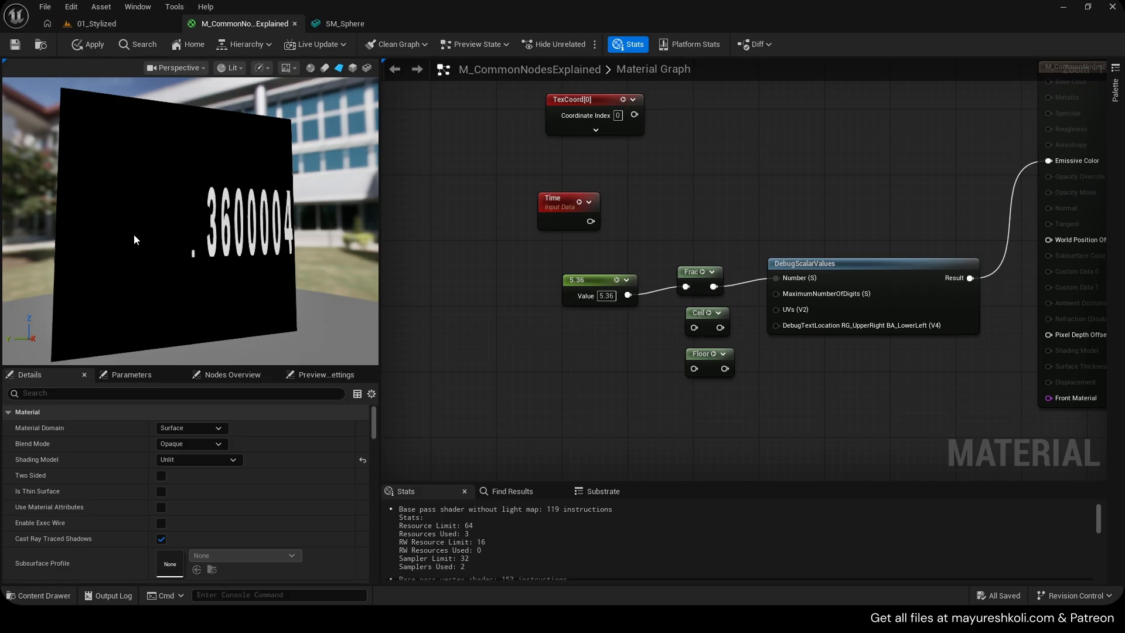
Delete the constant and reconnect the Time node into Frac
{"action": "left_click", "coordinate": [618, 297]}
{"action": "key", "text": "Delete"}
{"action": "left_click_drag", "start_coordinate": [590, 221], "coordinate": [687, 286]}
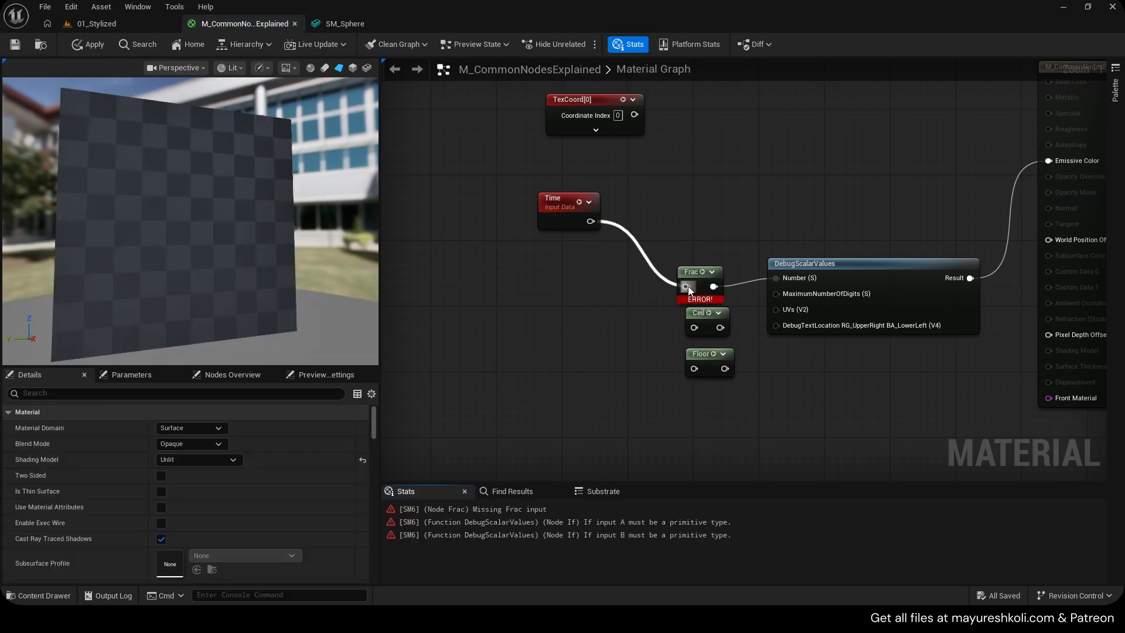
Feed a constant of 0.5 into the Ceil node and connect Ceil to the DebugScalarValues Number input
{"action": "left_click_drag", "start_coordinate": [570, 202], "coordinate": [611, 268]}
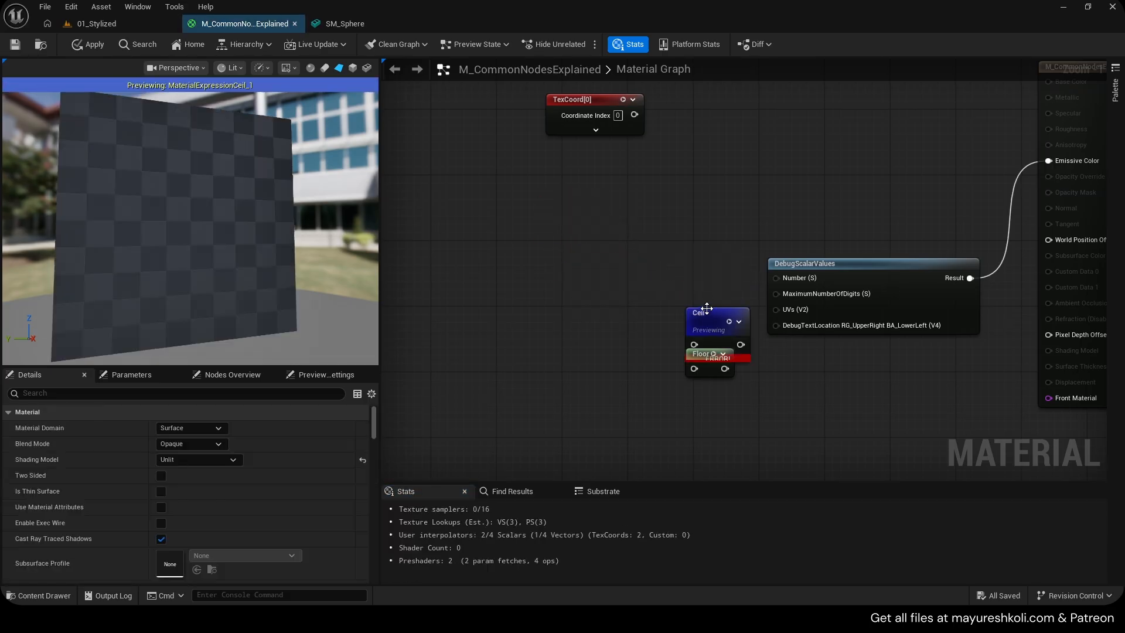
{"action": "left_click", "coordinate": [716, 285]}
{"action": "left_click", "coordinate": [714, 282]}
{"action": "left_click_drag", "start_coordinate": [704, 286], "coordinate": [791, 280]}
{"action": "mouse_move", "coordinate": [672, 277]}
{"action": "left_mouse_down"}
{"action": "mouse_move", "coordinate": [719, 268]}
{"action": "mouse_move", "coordinate": [619, 275]}
{"action": "mouse_move", "coordinate": [677, 278]}
{"action": "left_mouse_up"}
{"action": "key", "text": "1"}
{"action": "left_click", "coordinate": [562, 249]}
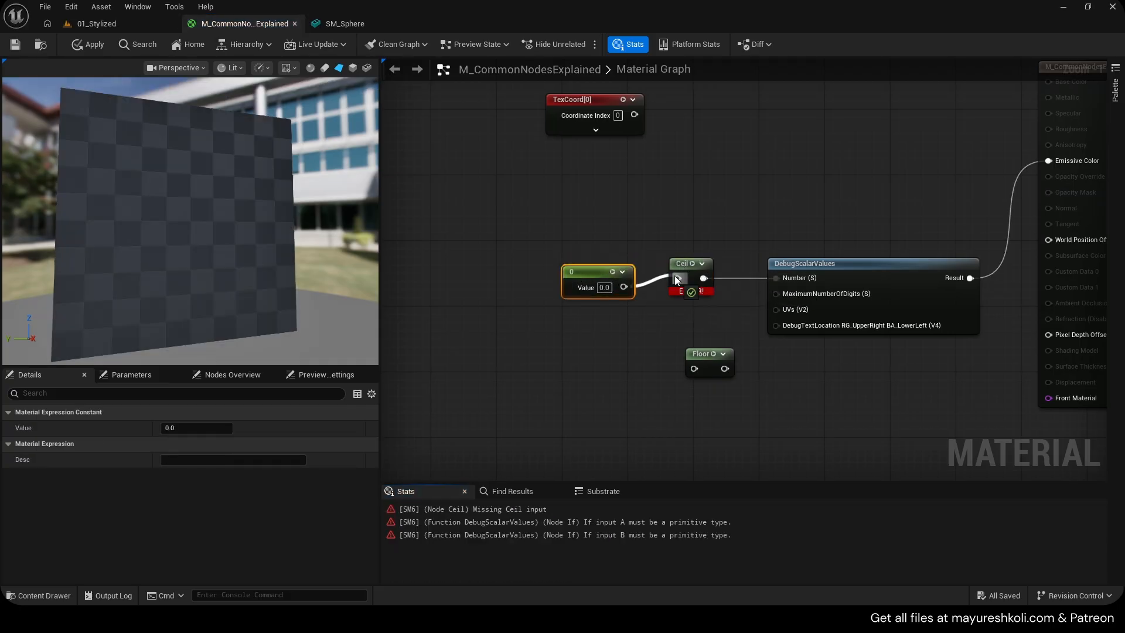
{"action": "type", "text": "0.5"}
{"action": "left_click", "coordinate": [638, 311]}
Set the constant feeding Ceil to 1.5
{"action": "left_click", "coordinate": [603, 289]}
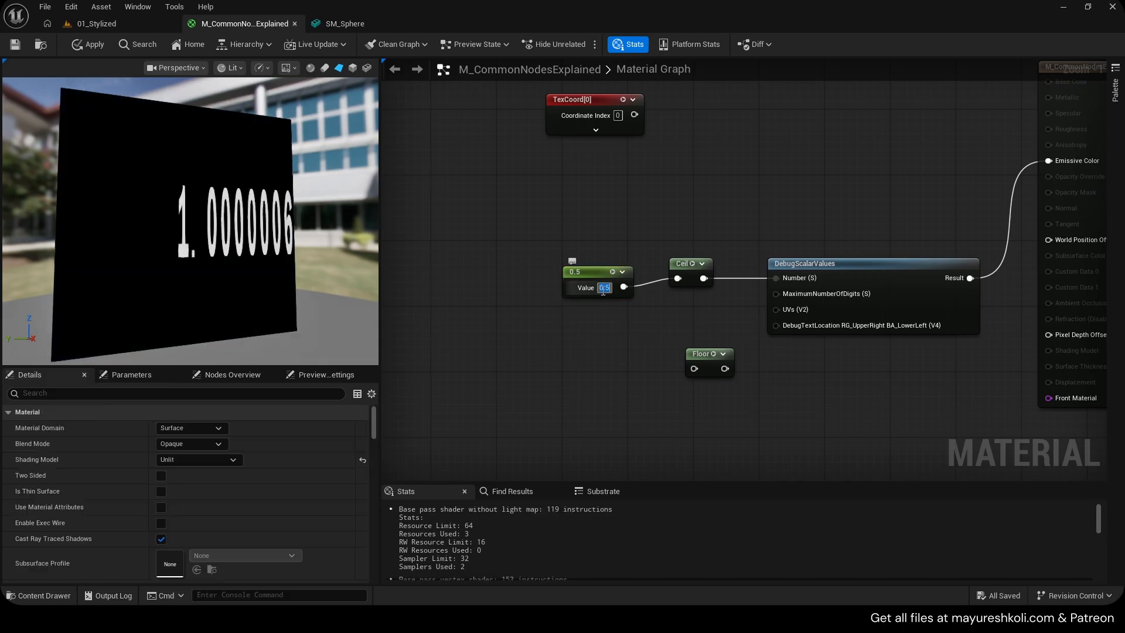
{"action": "type", "text": "1.5"}
{"action": "left_click", "coordinate": [659, 329]}
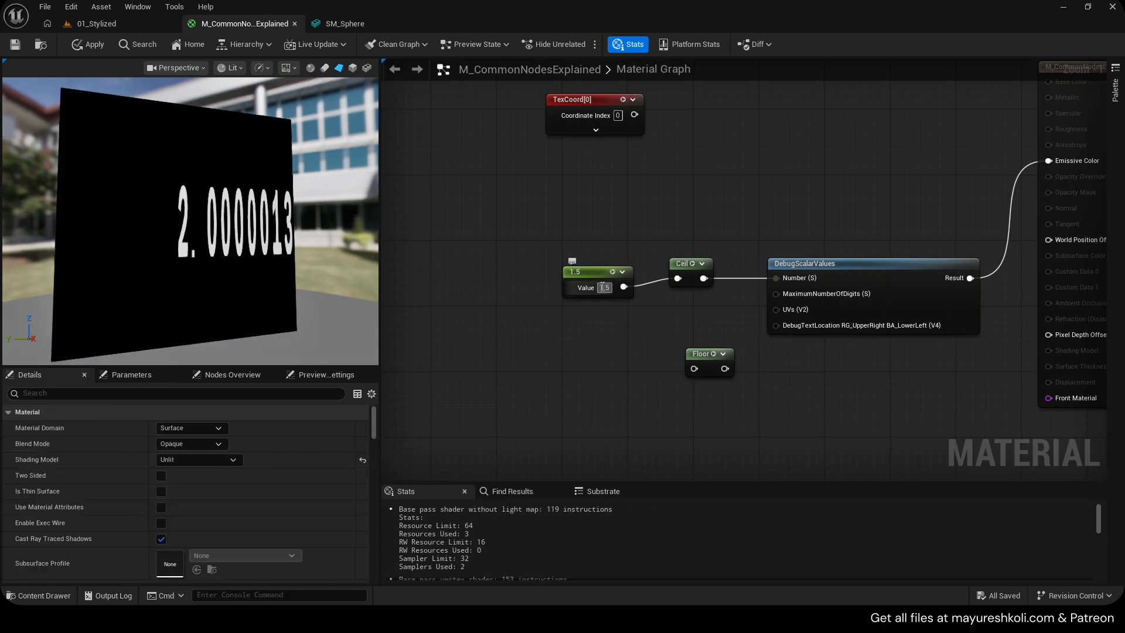
Set the constant to 1.2 and route it through the Floor node into the Number input
{"action": "type", "text": "1.2"}
{"action": "left_click", "coordinate": [632, 311]}
{"action": "left_click", "coordinate": [594, 276]}
{"action": "left_click_drag", "start_coordinate": [595, 276], "coordinate": [695, 368]}
{"action": "left_click_drag", "start_coordinate": [700, 354], "coordinate": [785, 280]}
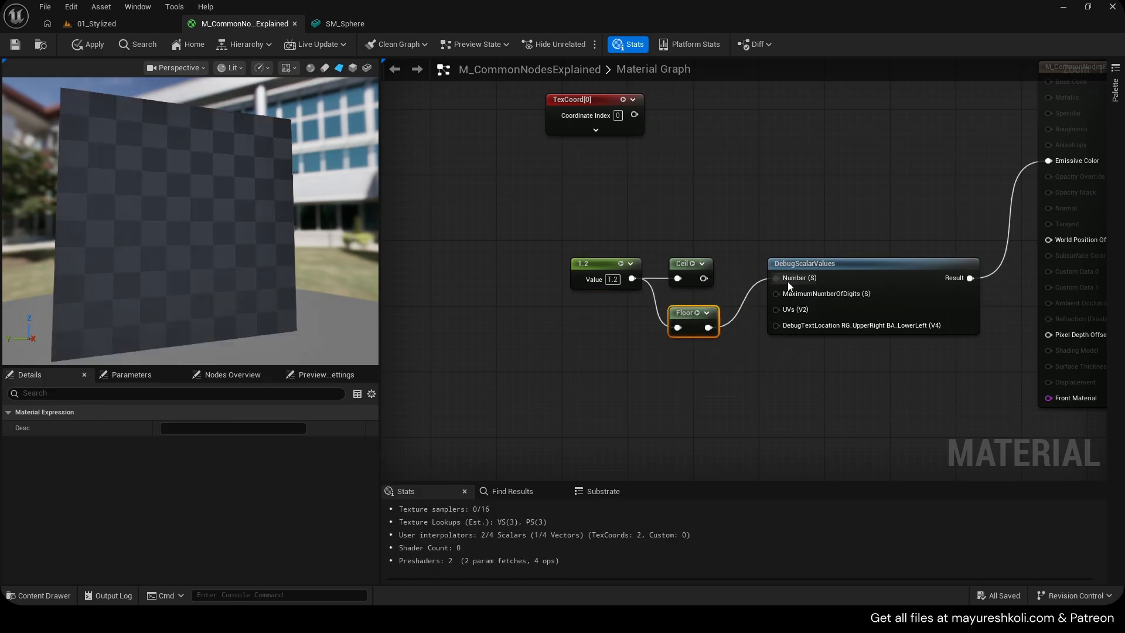
{"action": "left_click_drag", "start_coordinate": [600, 270], "coordinate": [598, 279]}
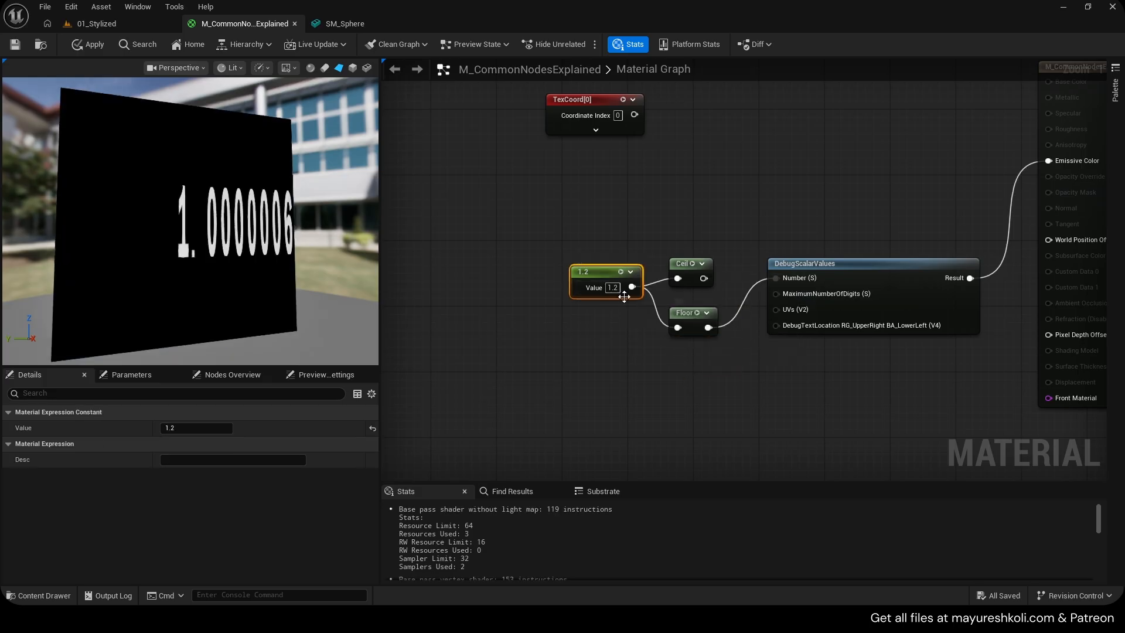
Set the constant value to 2
{"action": "double_click", "coordinate": [615, 290]}
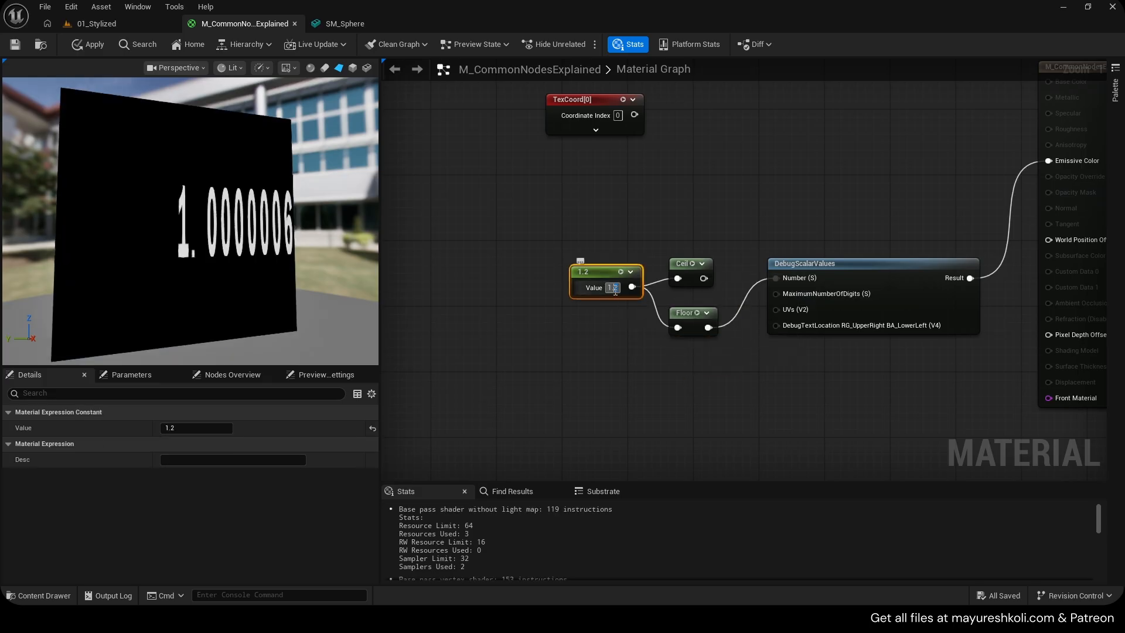
{"action": "left_click", "coordinate": [627, 332]}
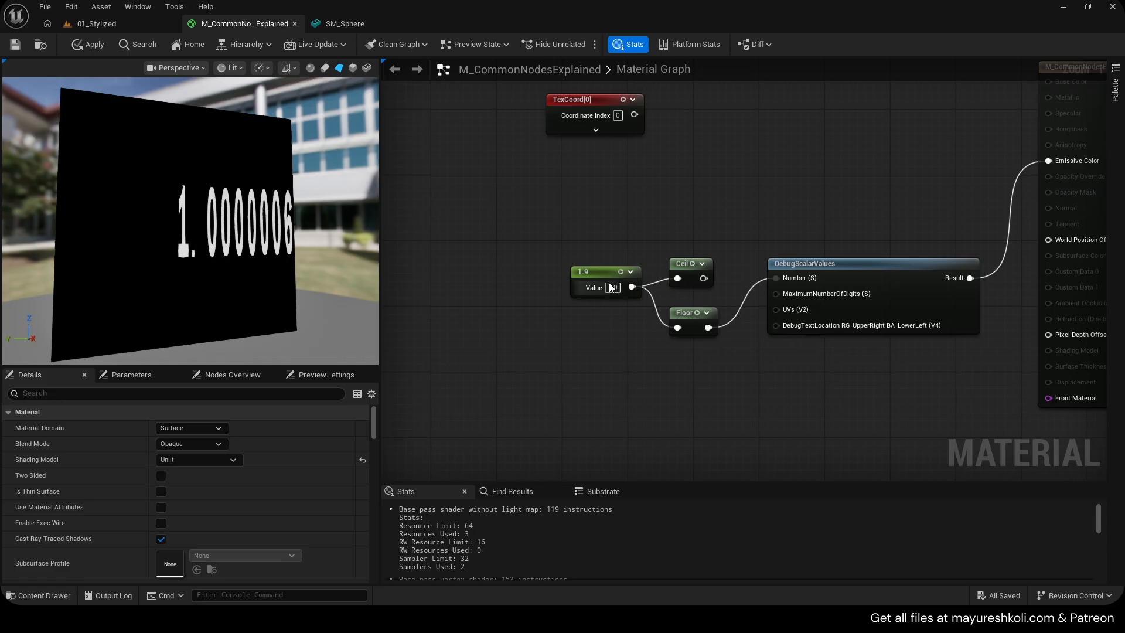
{"action": "type", "text": "2"}
{"action": "key", "text": "Return"}
Delete the Ceil and Floor nodes and add a Round node between the constant and the Number input
{"action": "left_click_drag", "start_coordinate": [661, 285], "coordinate": [807, 282]}
{"action": "key", "text": "Delete"}
{"action": "type", "text": "ro"}
{"action": "key", "text": "Return"}
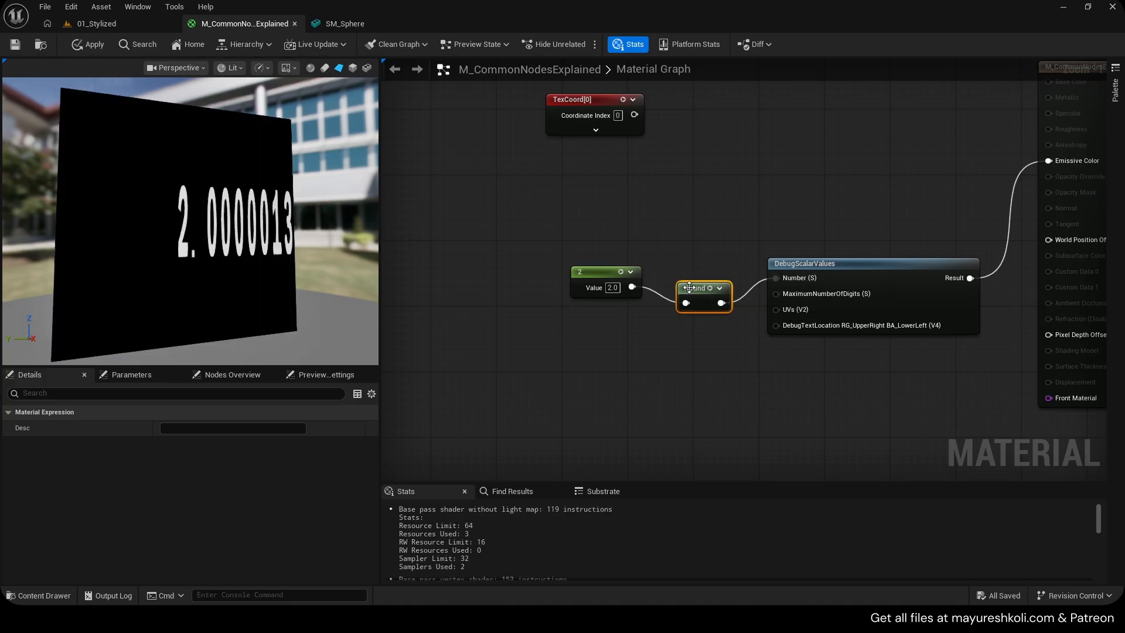
Set the constant feeding Round to 1.5
{"action": "left_click_drag", "start_coordinate": [622, 292], "coordinate": [622, 300]}
{"action": "type", "text": "1.5"}
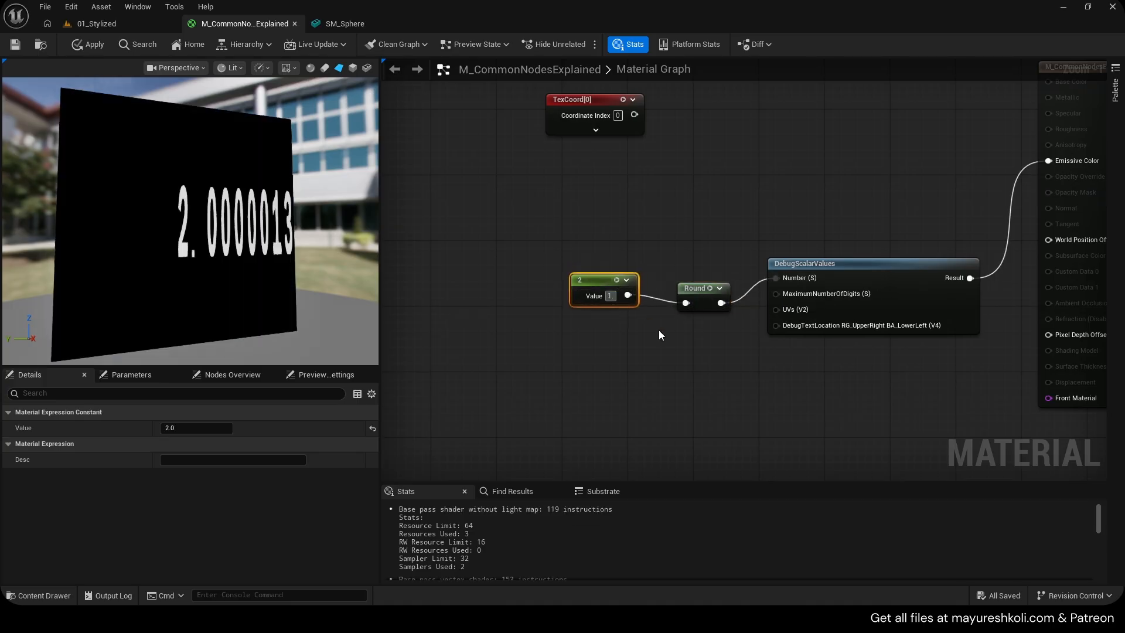
{"action": "left_click", "coordinate": [658, 329]}
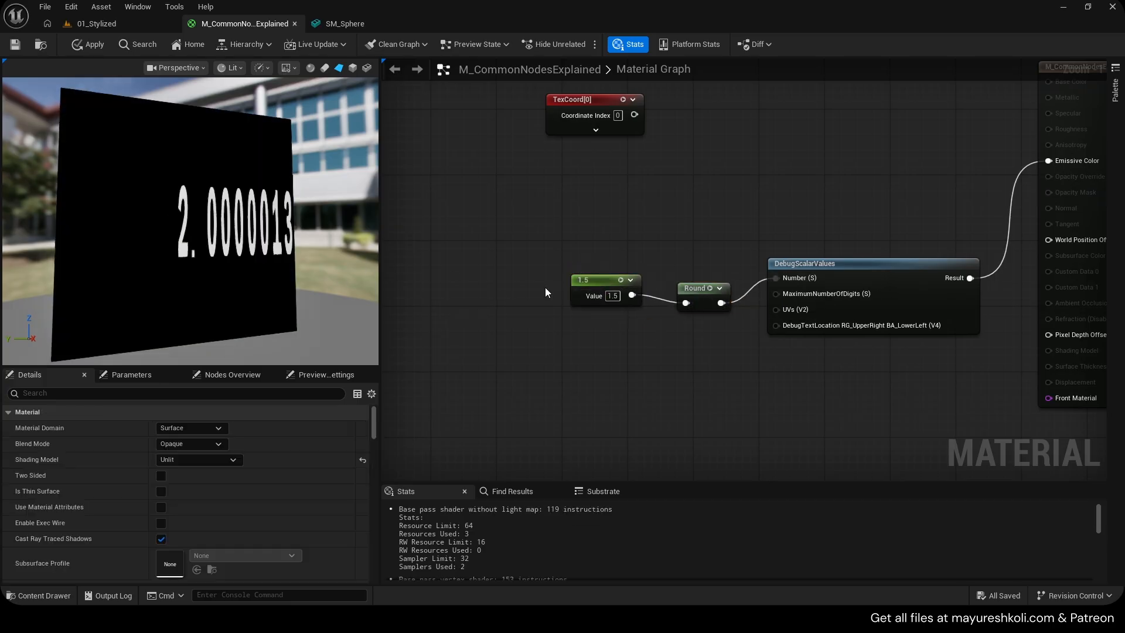
Set the constant feeding Round to 1.4
{"action": "left_click", "coordinate": [612, 296]}
{"action": "type", "text": "1.4"}
{"action": "left_click", "coordinate": [645, 326]}
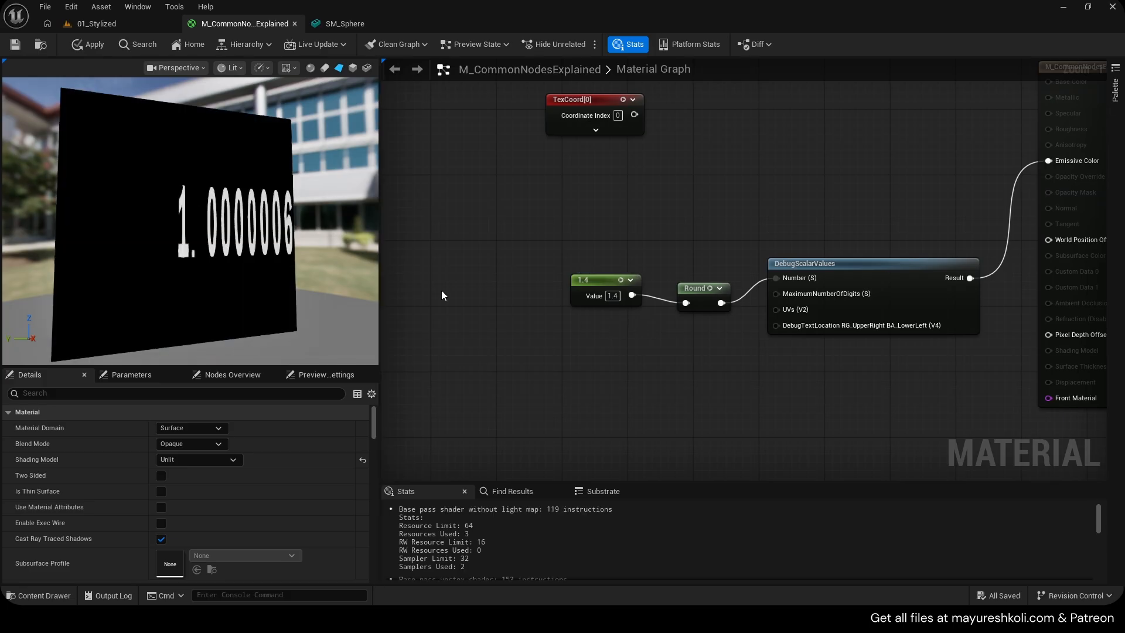
Set the constant feeding Round to 1.6
{"action": "type", "text": "5"}
{"action": "left_click", "coordinate": [639, 314]}
{"action": "left_click_drag", "start_coordinate": [618, 296], "coordinate": [583, 295]}
{"action": "type", "text": "1.6"}
{"action": "left_click", "coordinate": [635, 311]}
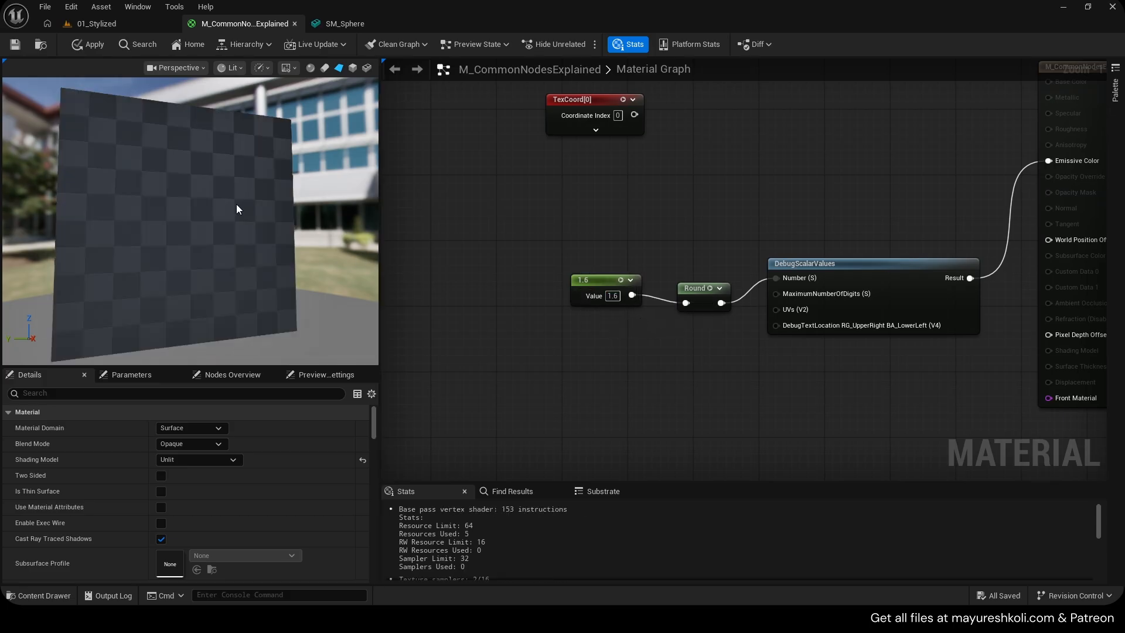
Delete the constant, Round and DebugScalarValues nodes and set up a BumpOffset node in the graph
{"action": "left_click_drag", "start_coordinate": [550, 261], "coordinate": [740, 311]}
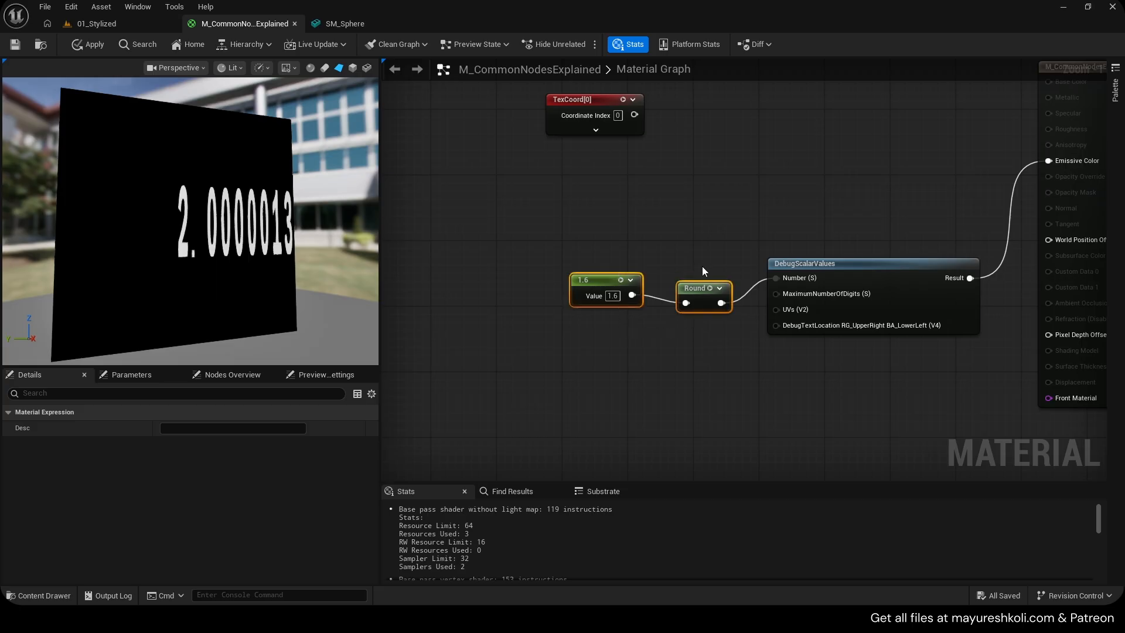
{"action": "key", "text": "Delete"}
{"action": "left_click_drag", "start_coordinate": [851, 265], "coordinate": [830, 170]}
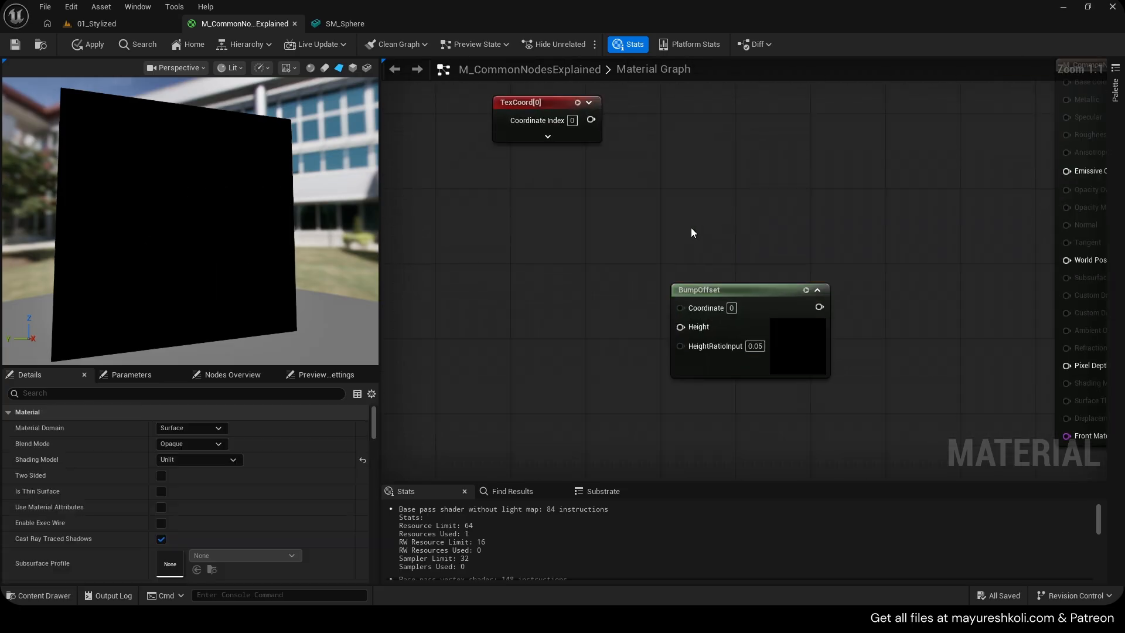
{"action": "left_click_drag", "start_coordinate": [738, 296], "coordinate": [668, 254]}
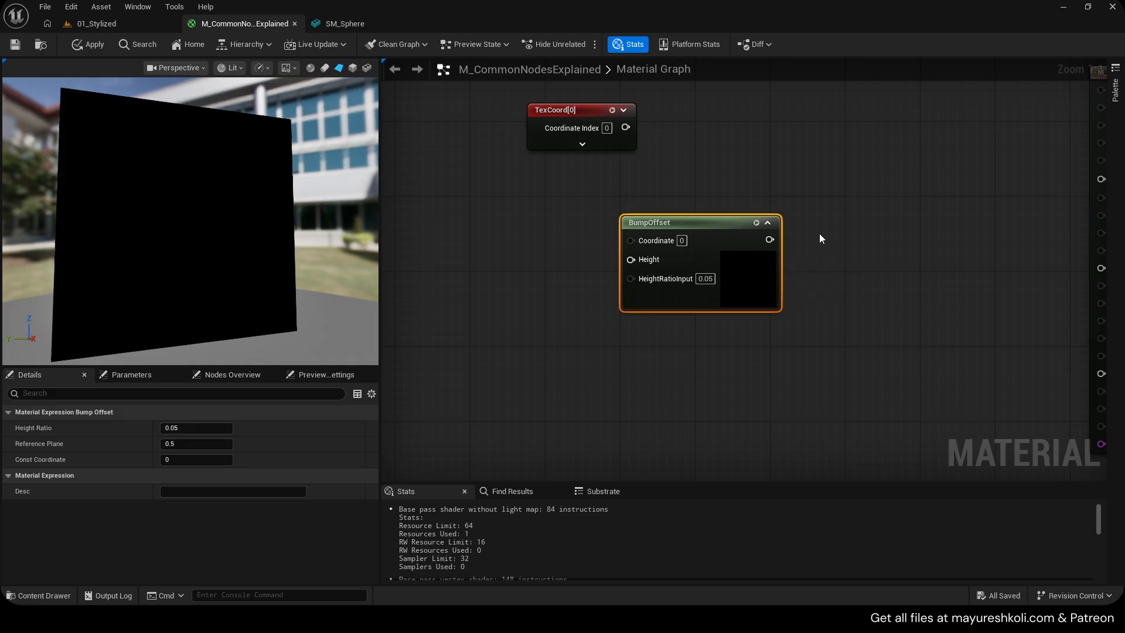
Add a Texture Sample node and assign the AICON-Green texture to it
{"action": "left_click", "coordinate": [850, 221]}
{"action": "scroll", "coordinate": [181, 488], "scroll_direction": "down", "scroll_amount": 3}
{"action": "left_click", "coordinate": [243, 560]}
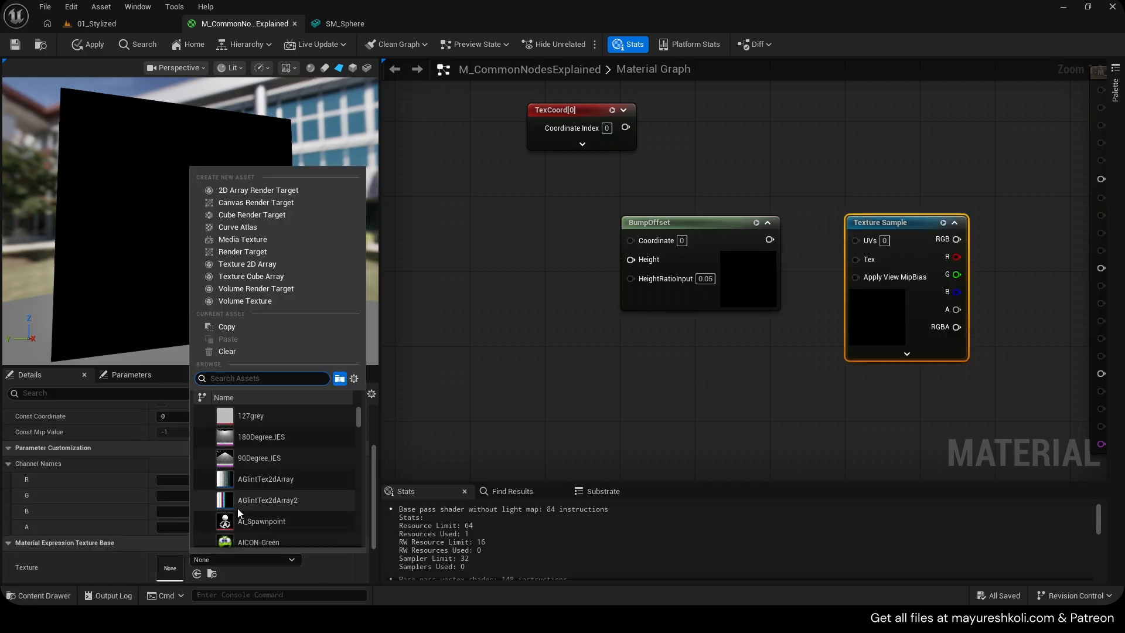
{"action": "left_click", "coordinate": [255, 536]}
Connect the Texture Sample RGB to Emissive Color and the BumpOffset output to its UVs
{"action": "right_click_drag", "start_coordinate": [619, 368], "coordinate": [525, 363]}
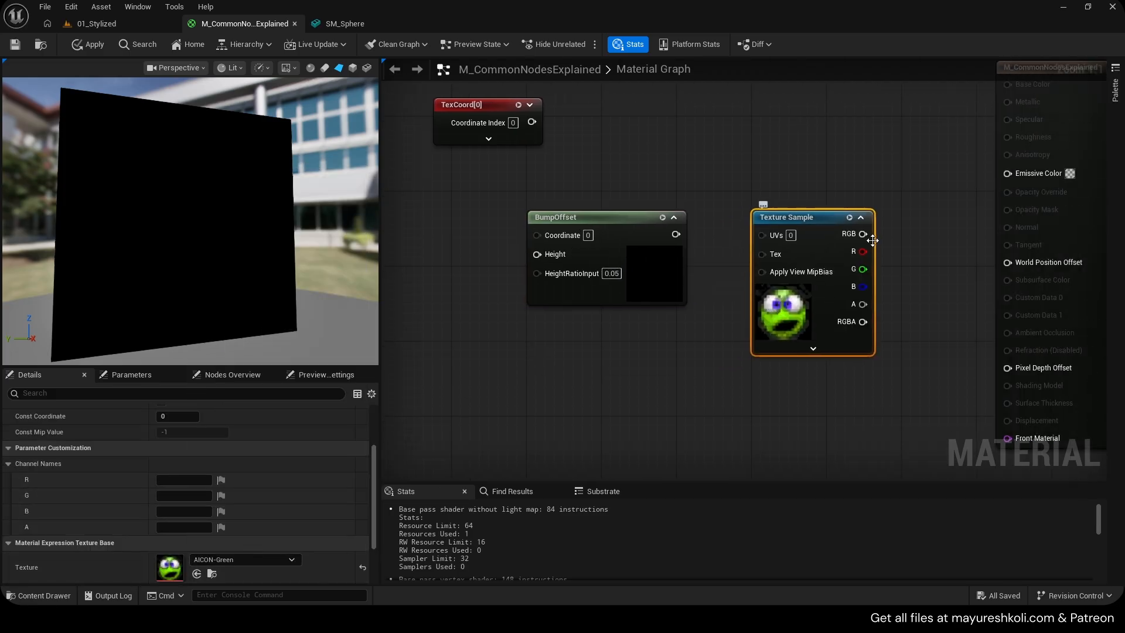
{"action": "left_click_drag", "start_coordinate": [872, 240], "coordinate": [1008, 173]}
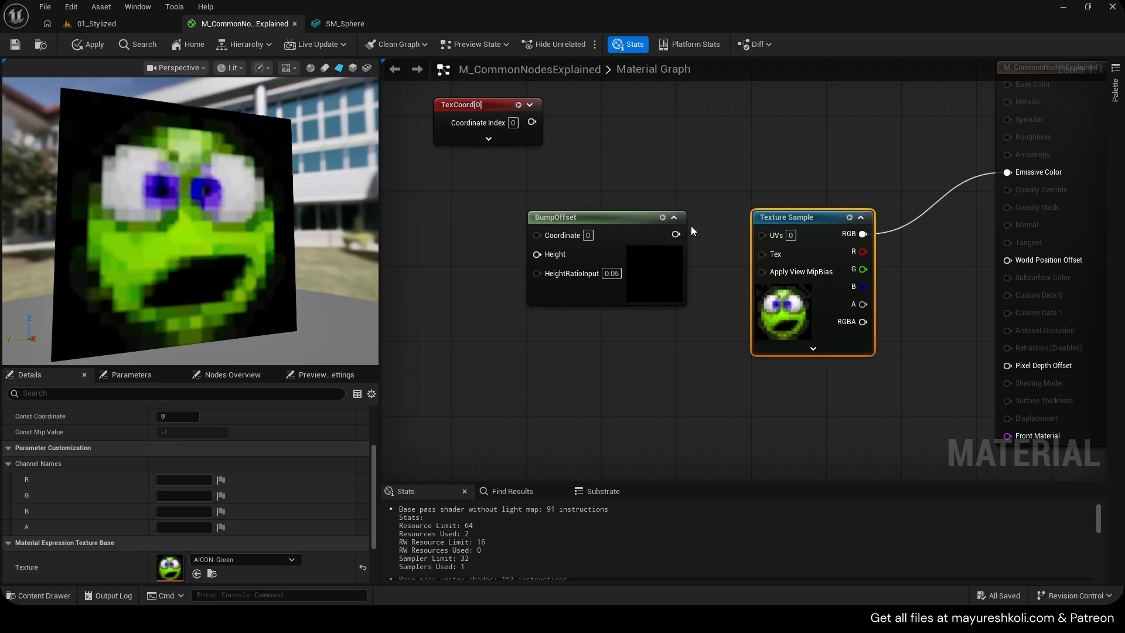
{"action": "left_click_drag", "start_coordinate": [676, 234], "coordinate": [761, 235]}
Add a constant node and connect it to the BumpOffset Height input
{"action": "right_click_drag", "start_coordinate": [411, 287], "coordinate": [615, 282]}
{"action": "left_click", "coordinate": [598, 229]}
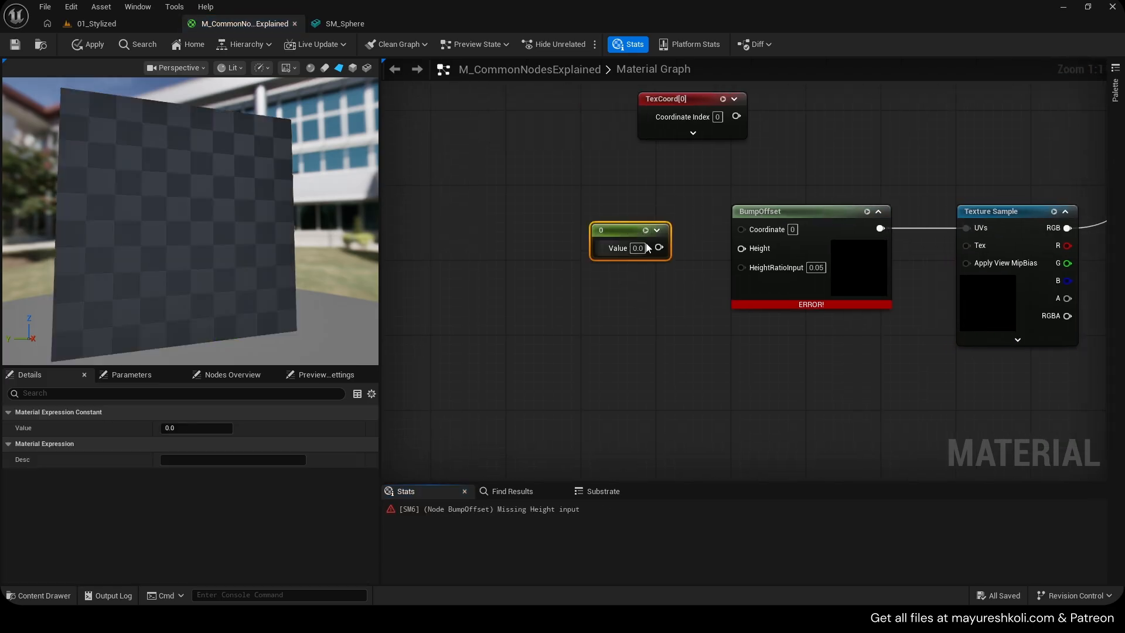
{"action": "left_click_drag", "start_coordinate": [660, 247], "coordinate": [742, 248]}
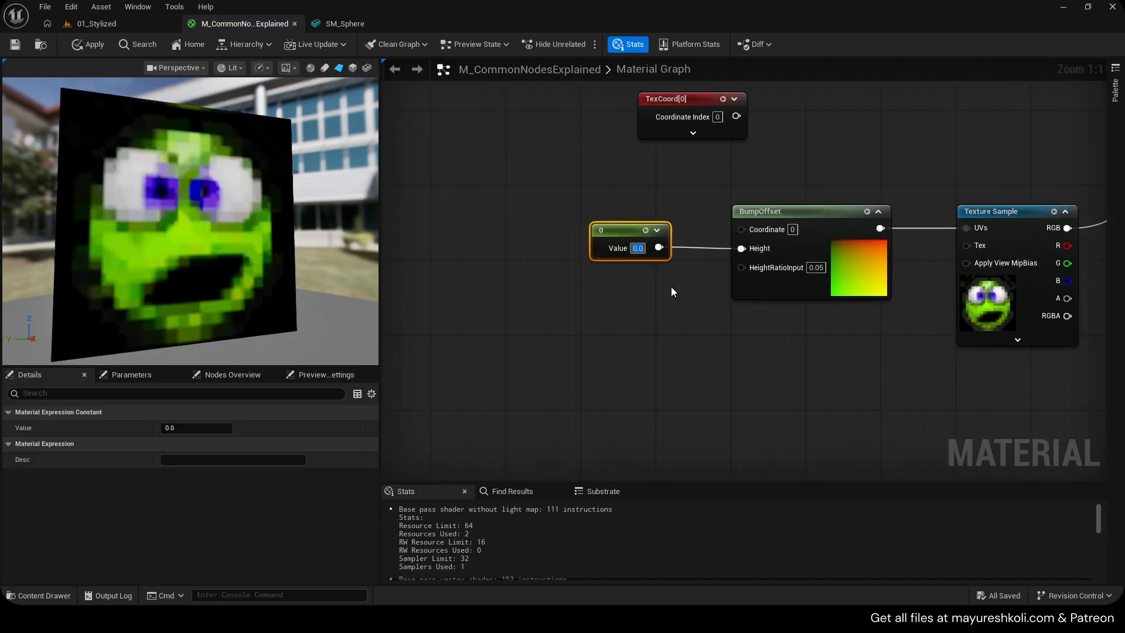
{"action": "type", "text": "10"}
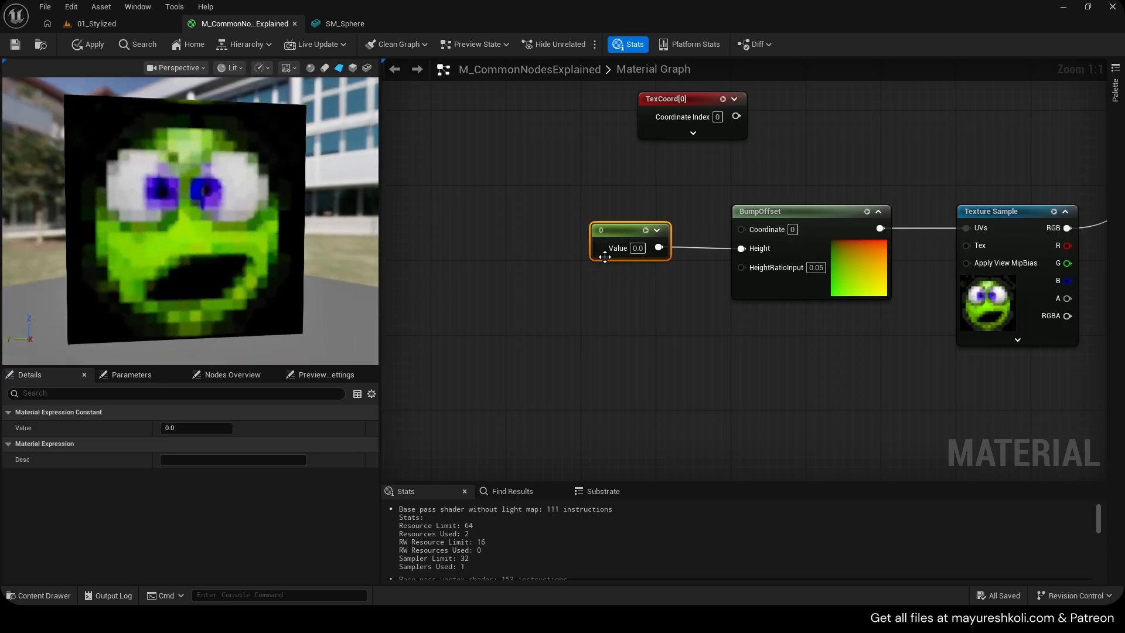
Set the Height constant to -10
{"action": "left_click", "coordinate": [650, 285]}
{"action": "left_click_drag", "start_coordinate": [246, 234], "coordinate": [193, 229]}
{"action": "left_click", "coordinate": [640, 247]}
{"action": "type", "text": "-10"}
{"action": "key", "text": "Return"}
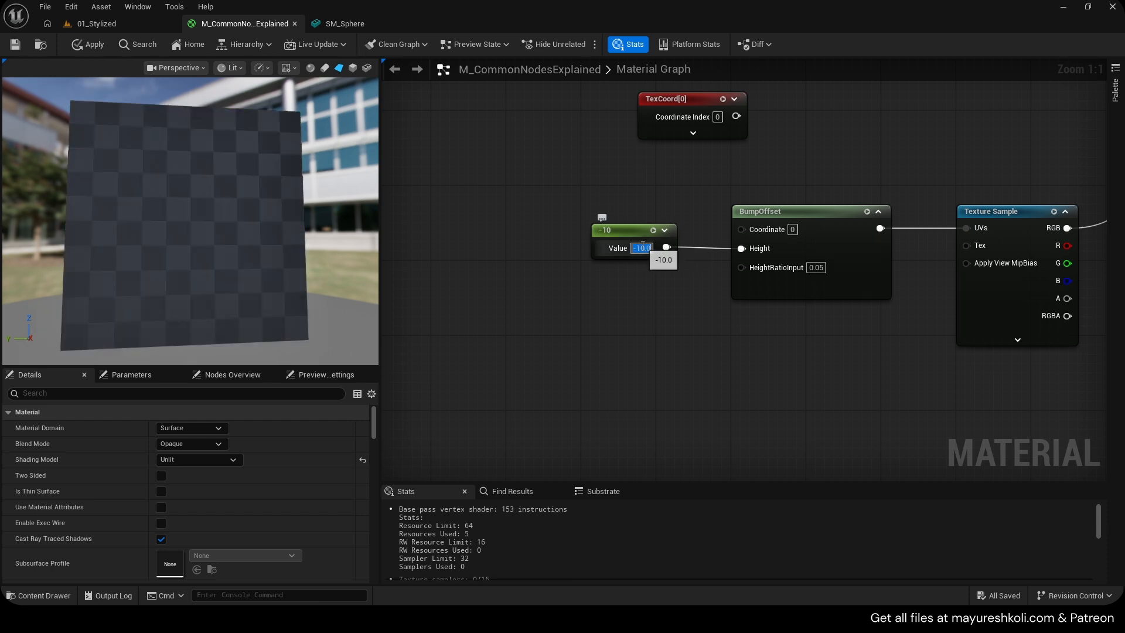
{"action": "left_click_drag", "start_coordinate": [234, 223], "coordinate": [181, 234]}
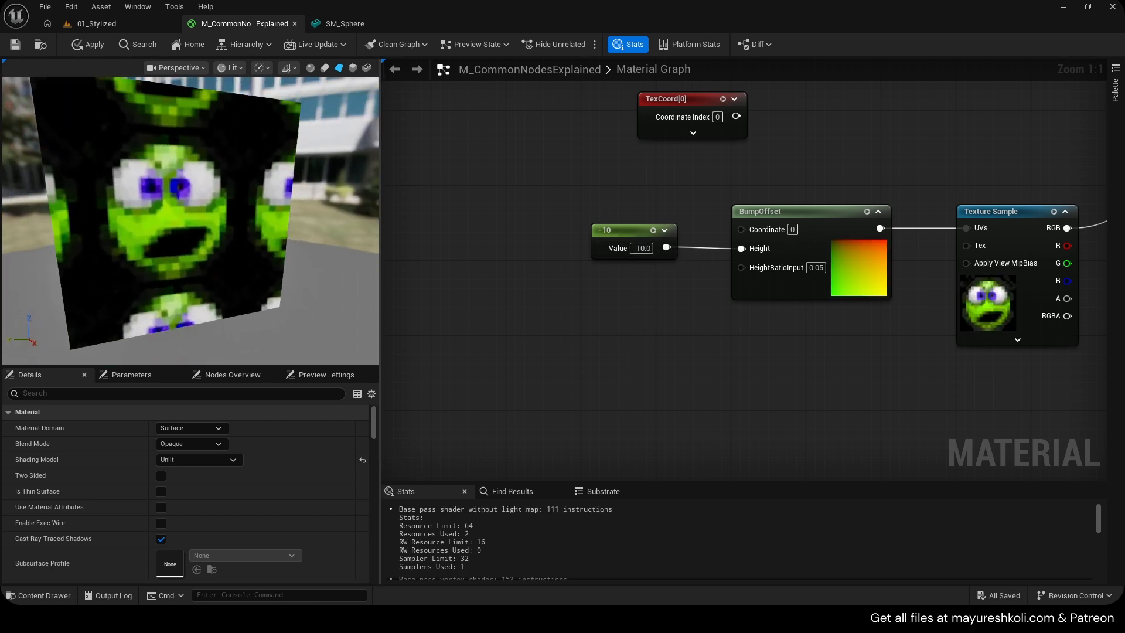
Set the Texture Sample's Sampler Source to Shared: Clamp
{"action": "left_click", "coordinate": [999, 219]}
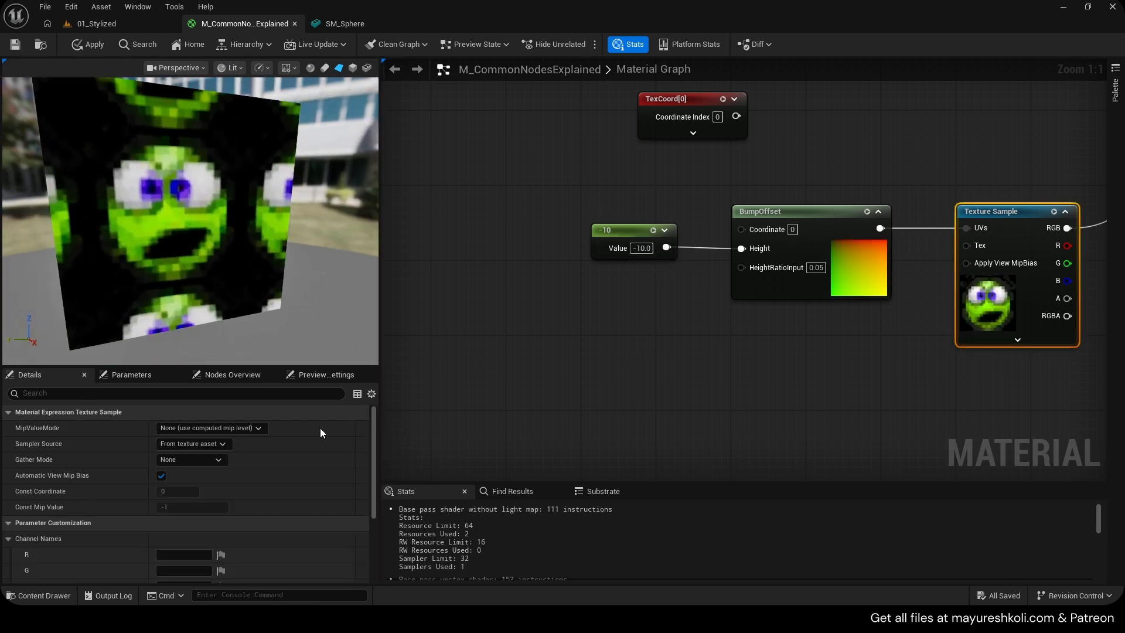
{"action": "left_click", "coordinate": [188, 443]}
{"action": "left_click", "coordinate": [201, 477]}
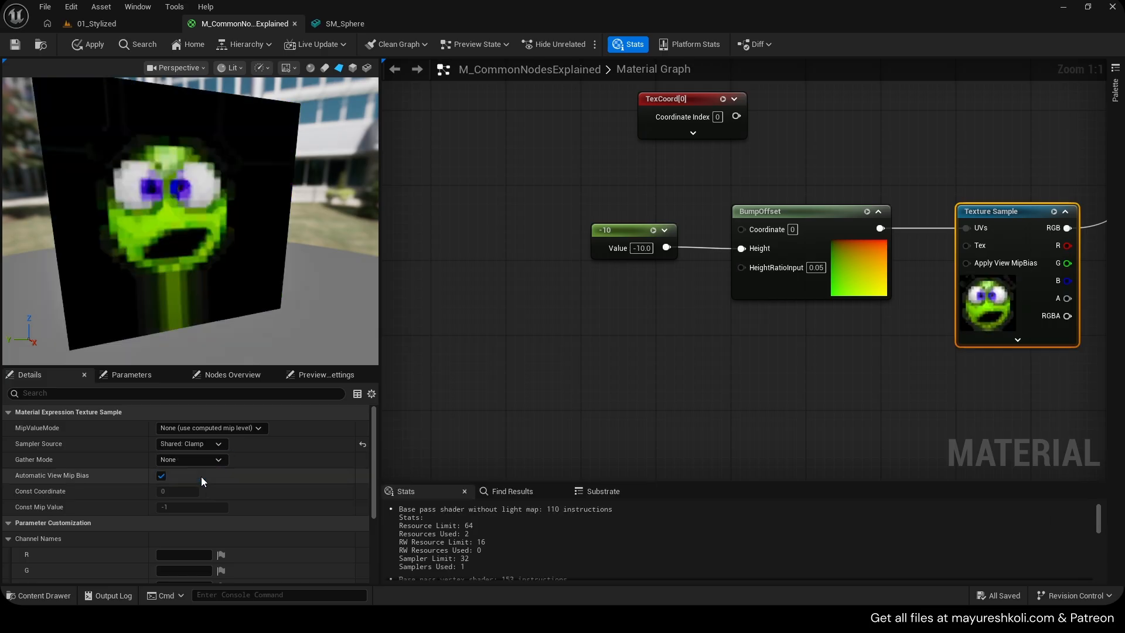
Inspect the AICON-Green texture in its texture editor, then close it
{"action": "mouse_move", "coordinate": [216, 268]}
{"action": "left_mouse_down"}
{"action": "mouse_move", "coordinate": [211, 287]}
{"action": "mouse_move", "coordinate": [215, 268]}
{"action": "left_mouse_up"}
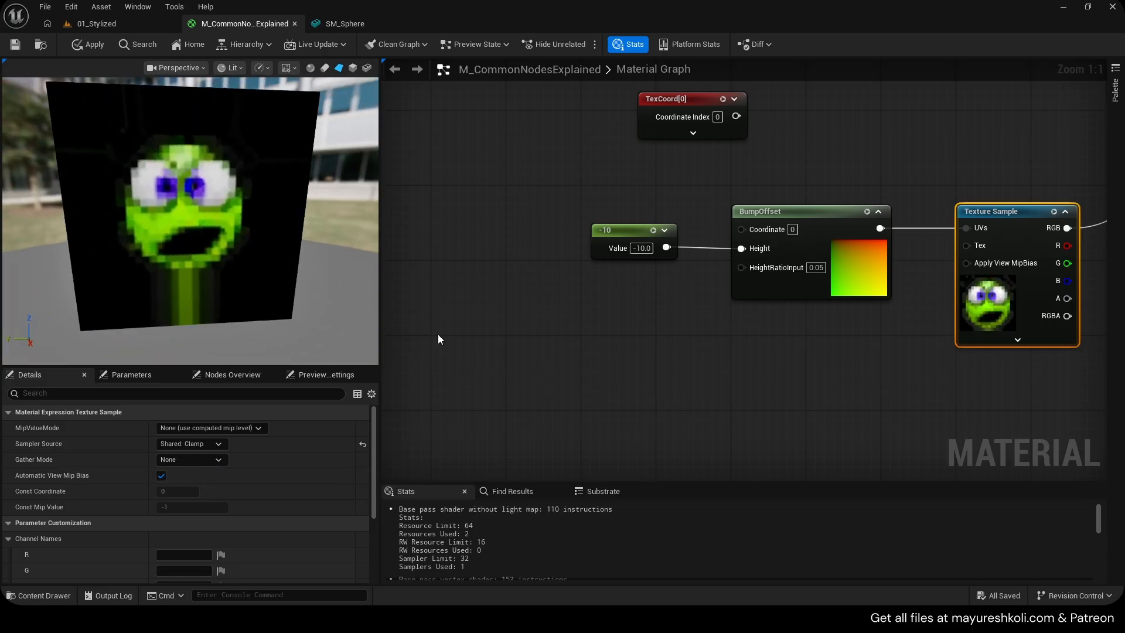
{"action": "scroll", "coordinate": [180, 466], "scroll_direction": "down", "scroll_amount": 3}
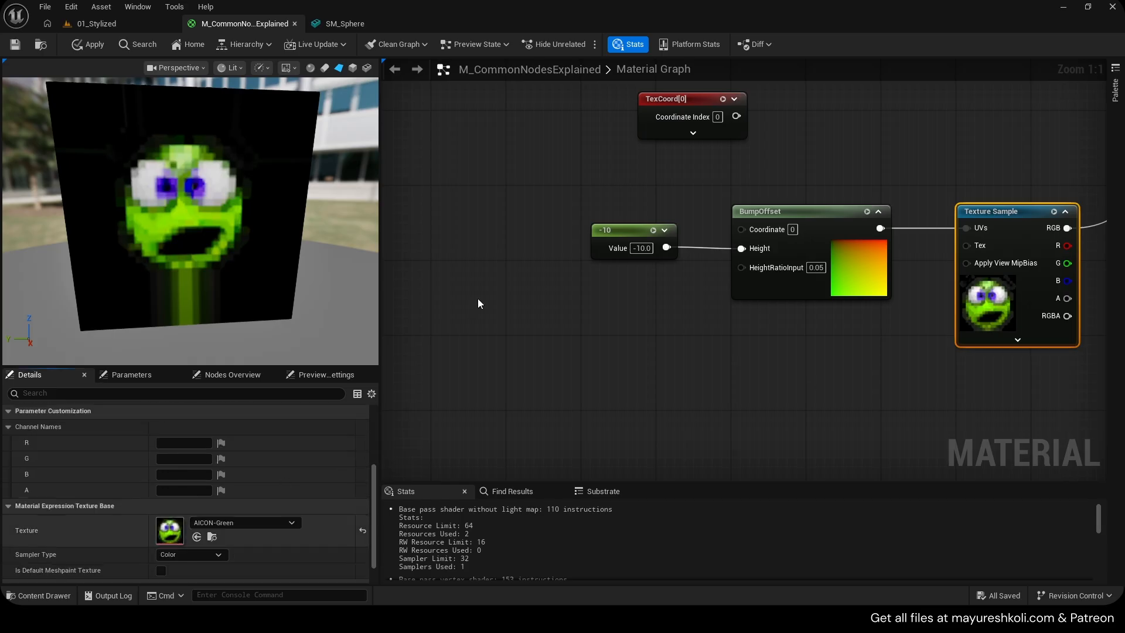
{"action": "scroll", "coordinate": [808, 273], "scroll_direction": "up", "scroll_amount": 5}
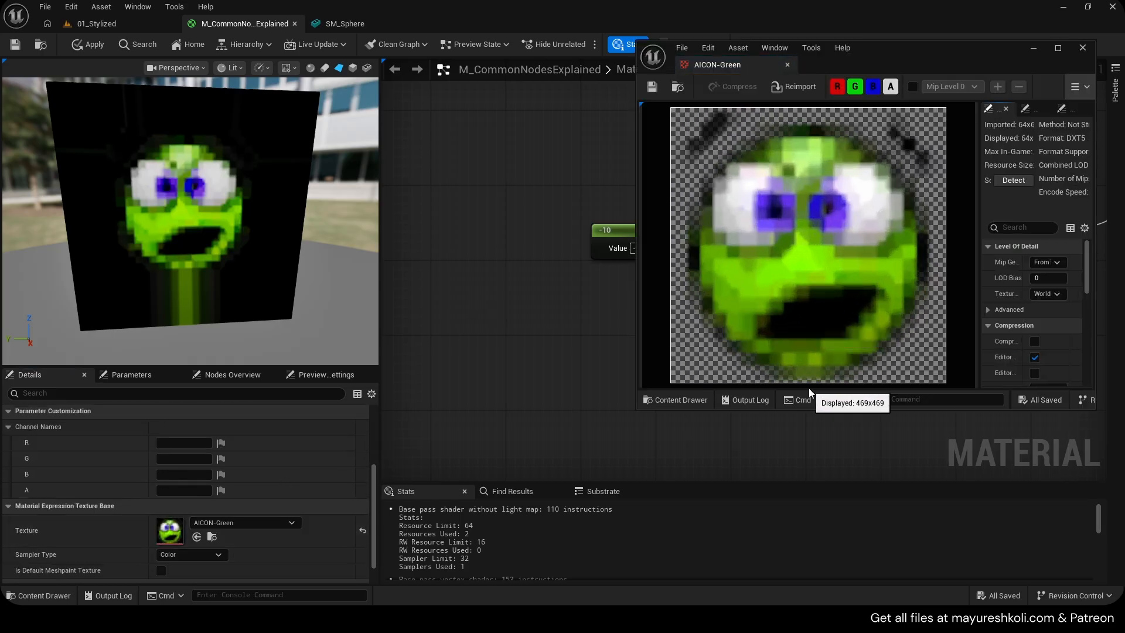
{"action": "scroll", "coordinate": [792, 352], "scroll_direction": "down", "scroll_amount": 2}
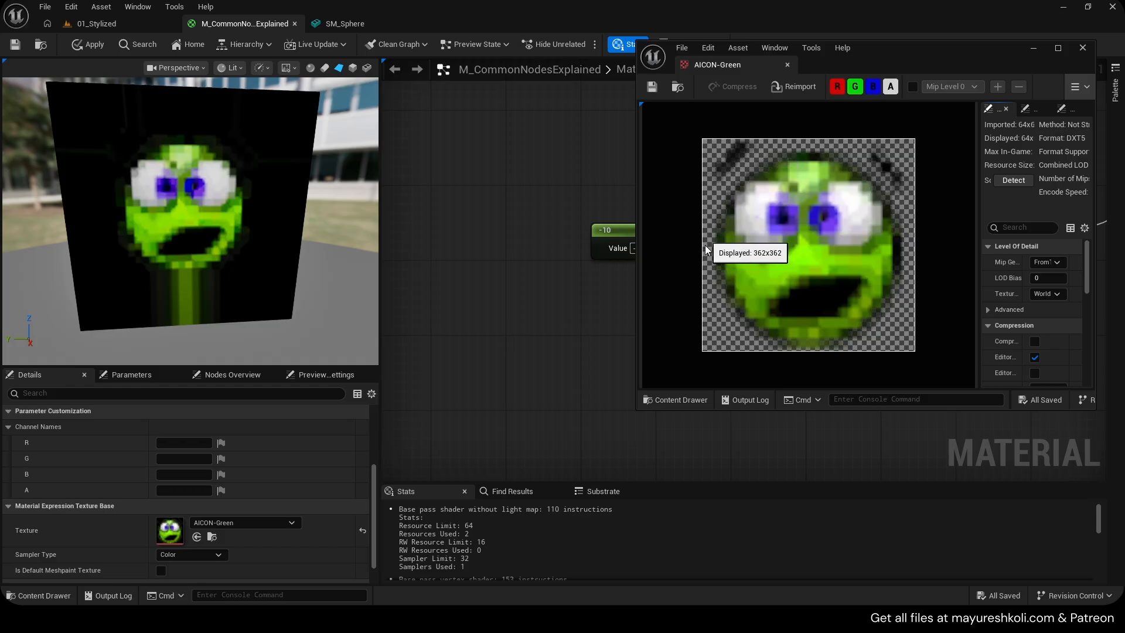
{"action": "left_click", "coordinate": [786, 65]}
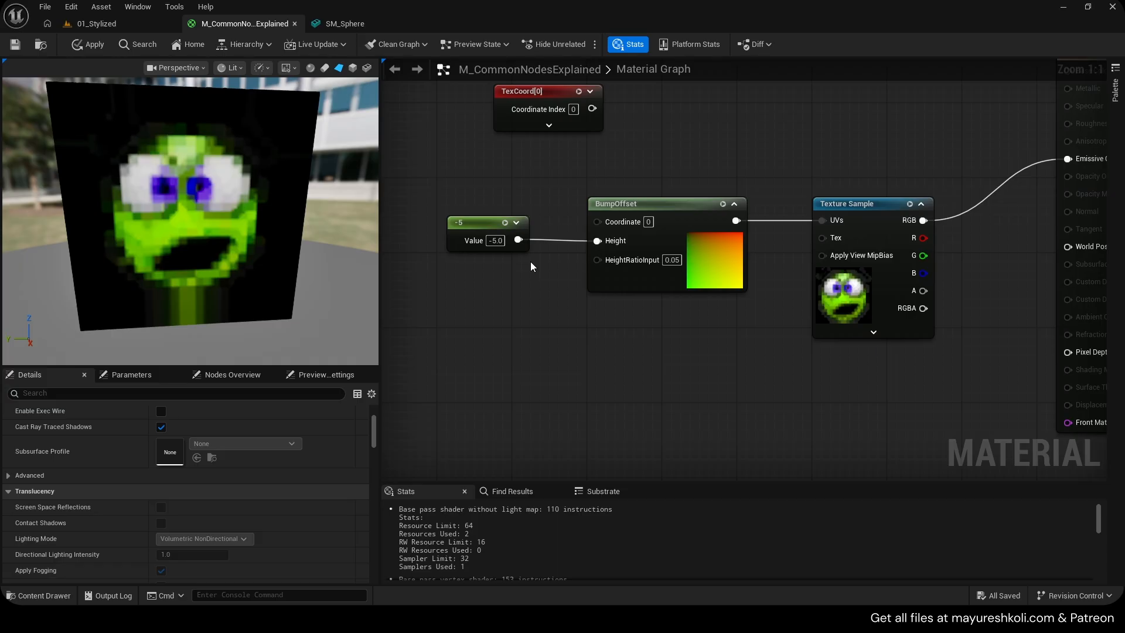
Add another Texture Sample node and assign the Noise_1 texture to it
{"action": "right_click_drag", "start_coordinate": [531, 263], "coordinate": [617, 265]}
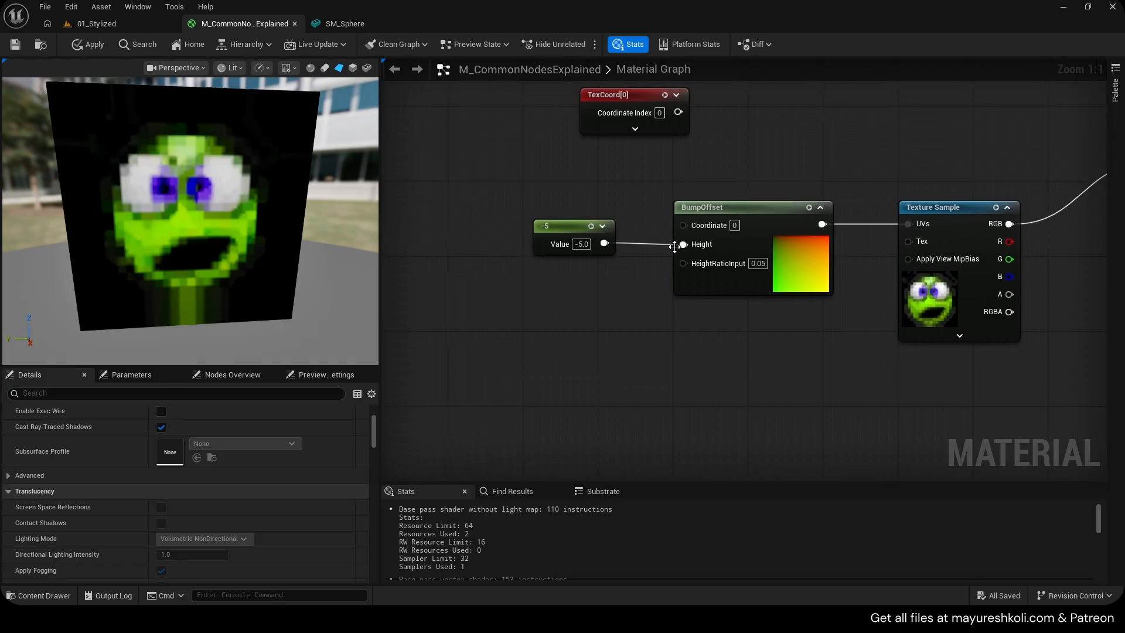
{"action": "left_click", "coordinate": [483, 289]}
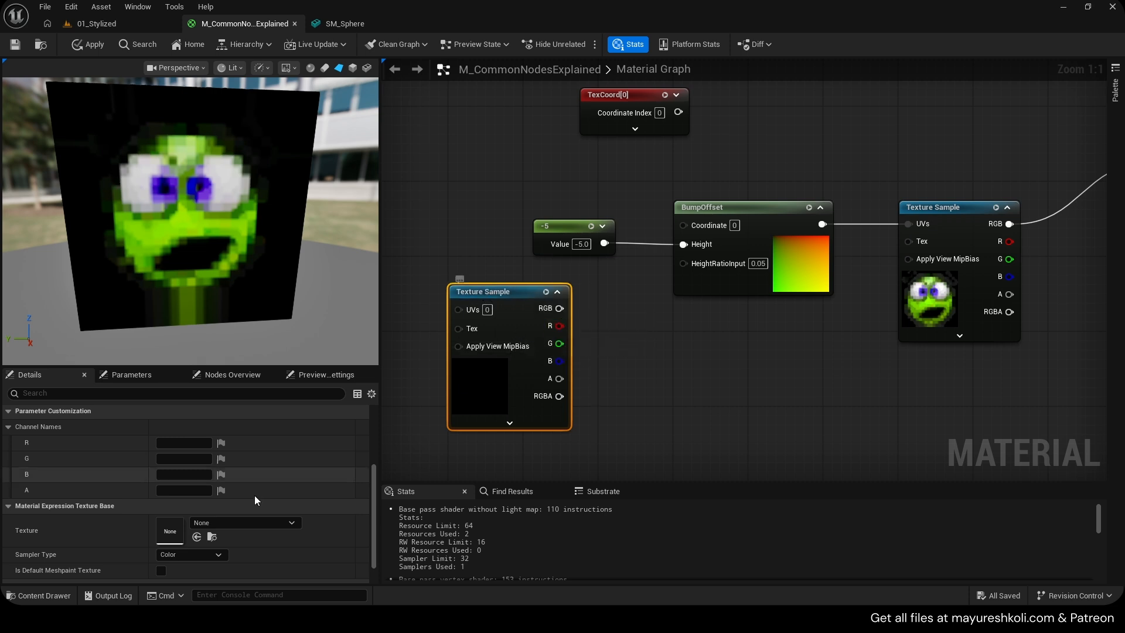
{"action": "scroll", "coordinate": [246, 498], "scroll_direction": "down", "scroll_amount": 2}
{"action": "left_click", "coordinate": [237, 498]}
{"action": "type", "text": "noise_1"}
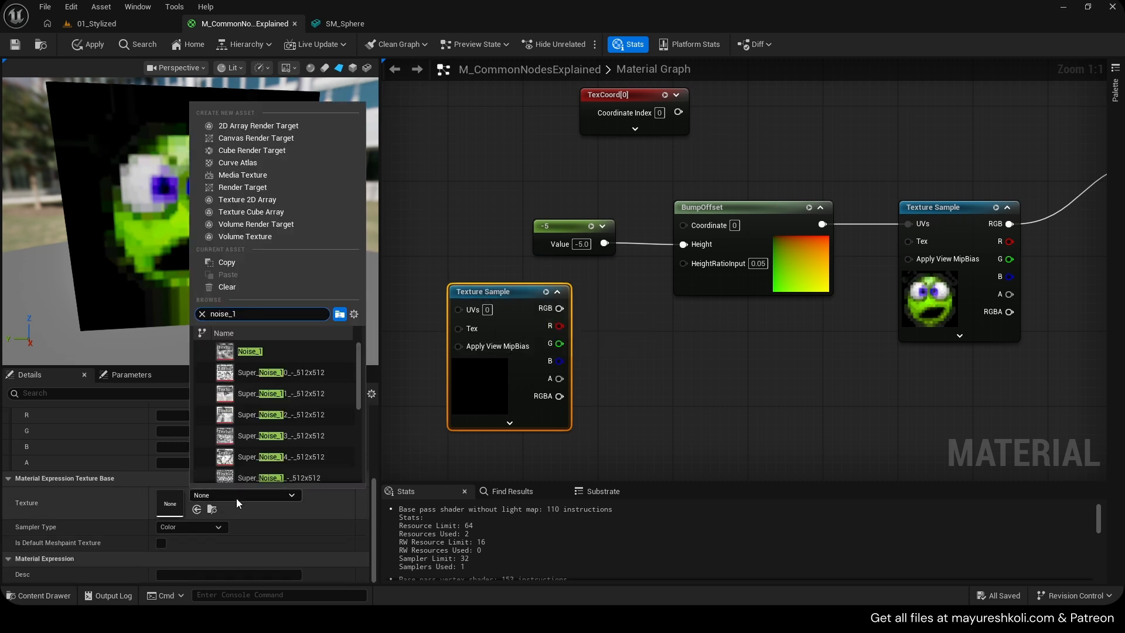
{"action": "key", "text": "Return"}
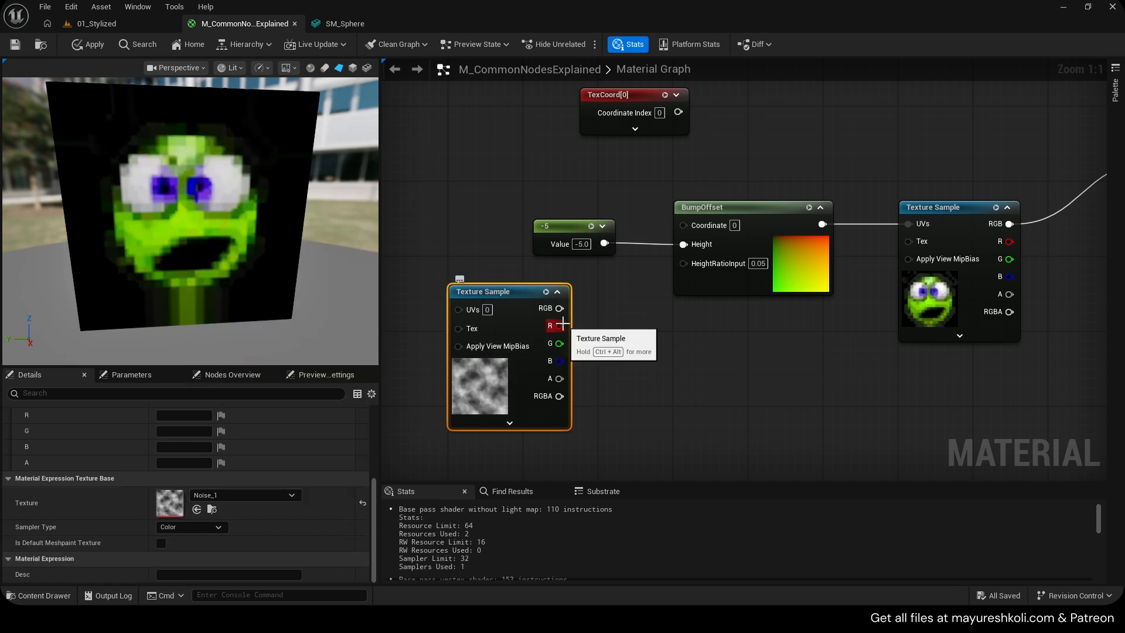
Connect the noise texture's R channel to the BumpOffset Height and delete the constant node
{"action": "left_click_drag", "start_coordinate": [559, 326], "coordinate": [684, 244]}
{"action": "left_click", "coordinate": [551, 225]}
{"action": "key", "text": "Delete"}
{"action": "left_click_drag", "start_coordinate": [520, 289], "coordinate": [557, 234]}
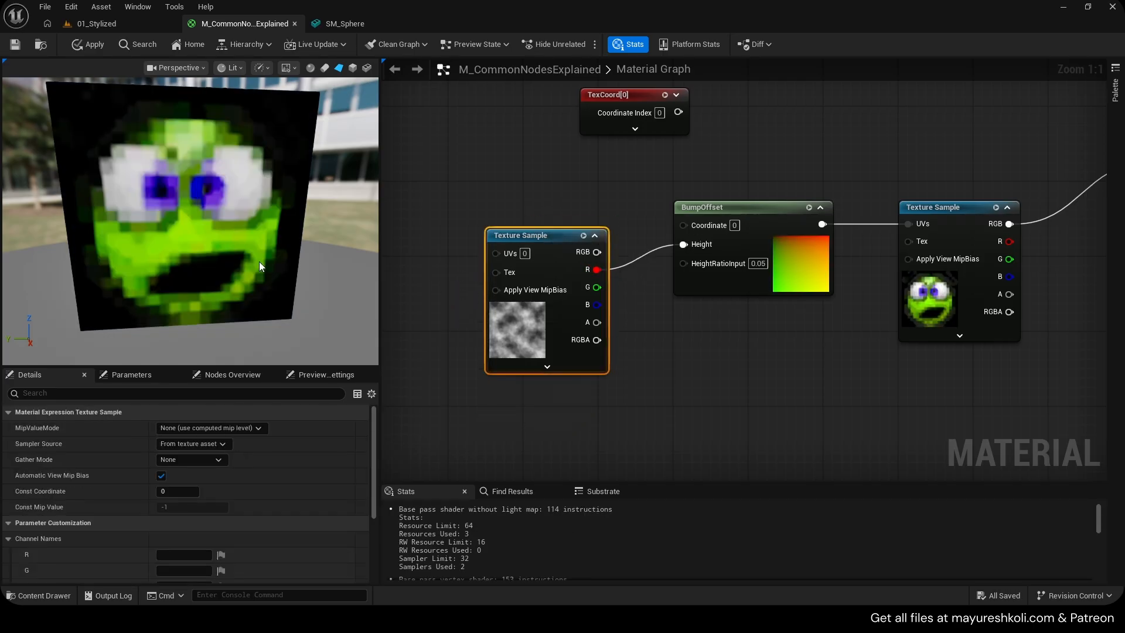
Insert a Multiply node between the noise R output and Height, with B set to -10
{"action": "left_click_drag", "start_coordinate": [523, 324], "coordinate": [690, 244]}
{"action": "left_click", "coordinate": [547, 241]}
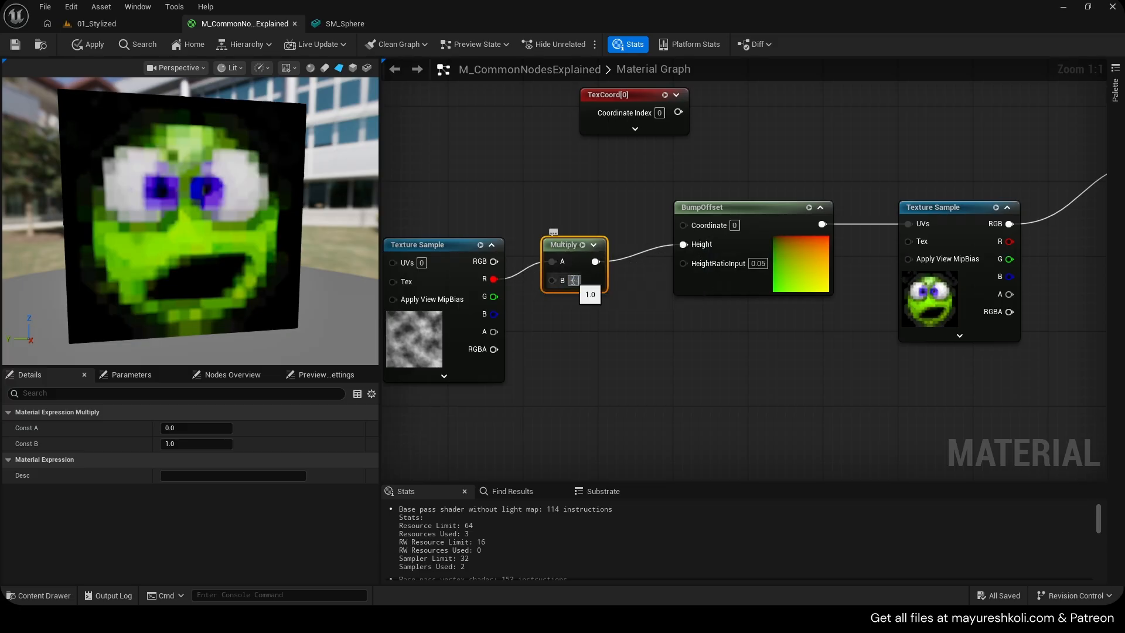
{"action": "type", "text": "-10"}
{"action": "key", "text": "Return"}
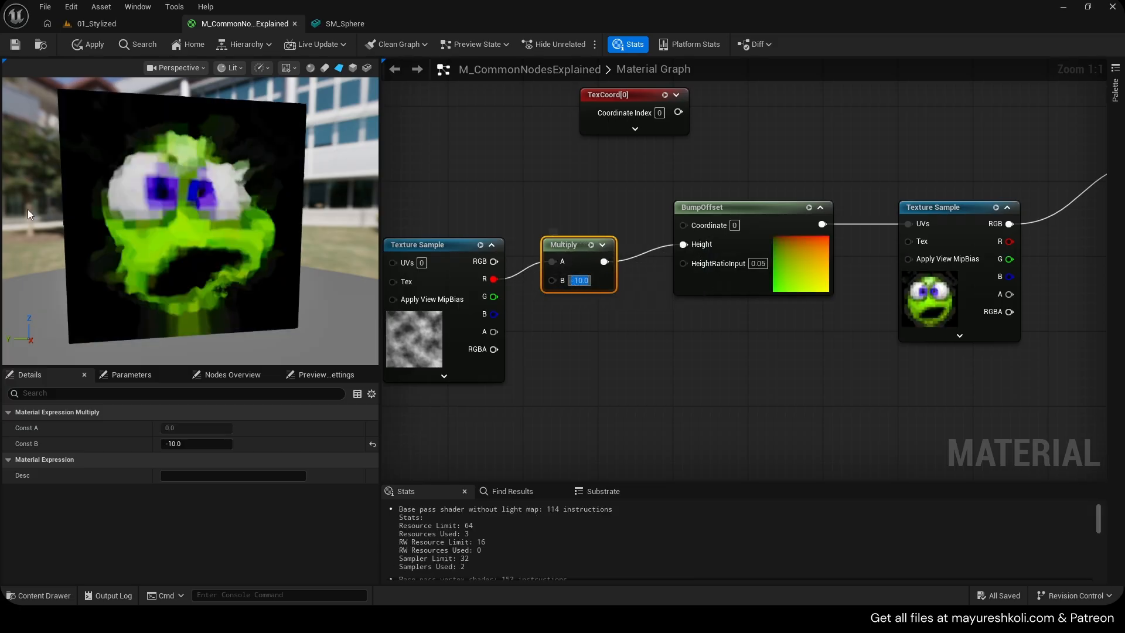
Examine the noise-driven bump offset result on the preview mesh from several angles
{"action": "left_click_drag", "start_coordinate": [191, 222], "coordinate": [300, 291]}
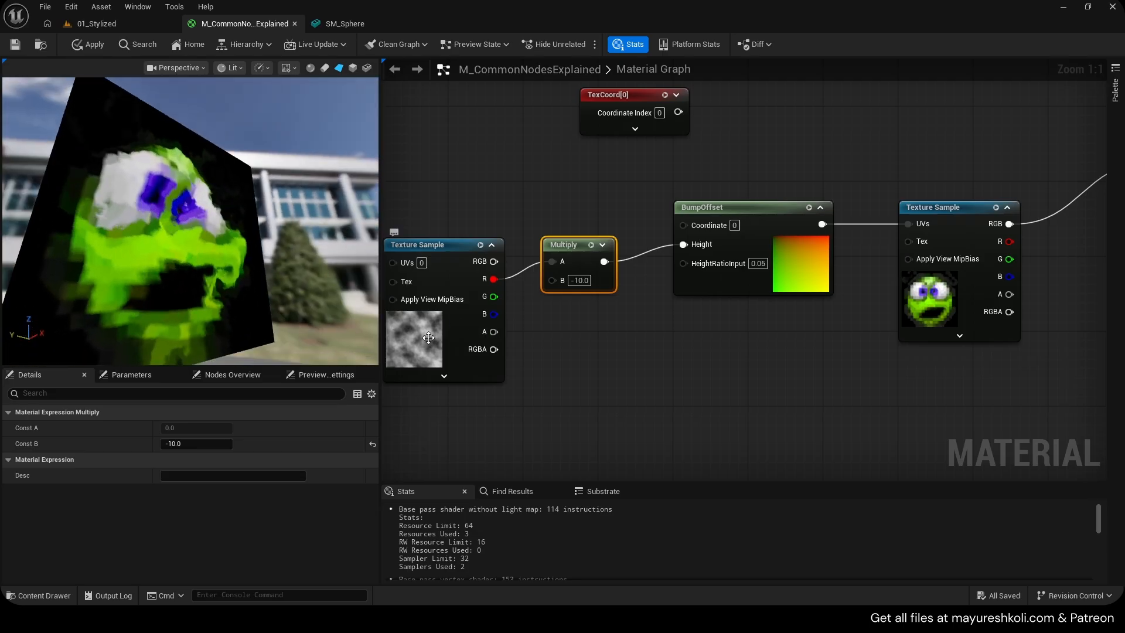
{"action": "right_click_drag", "start_coordinate": [429, 338], "coordinate": [476, 321]}
{"action": "left_click", "coordinate": [476, 321]}
{"action": "left_click_drag", "start_coordinate": [362, 303], "coordinate": [213, 184]}
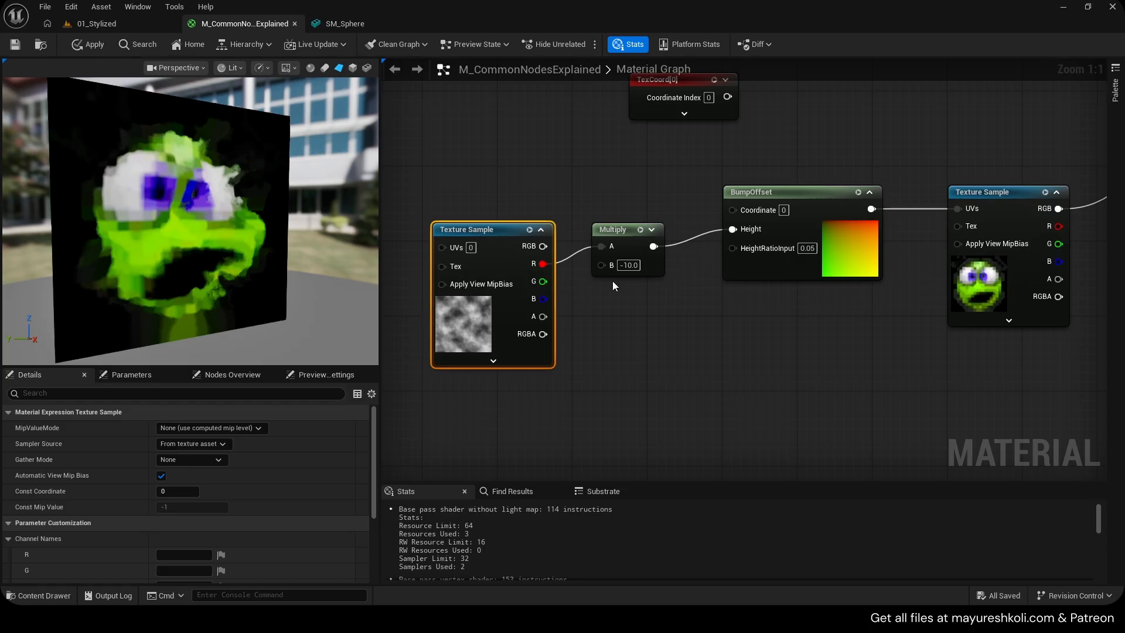
{"action": "left_click_drag", "start_coordinate": [248, 209], "coordinate": [226, 182]}
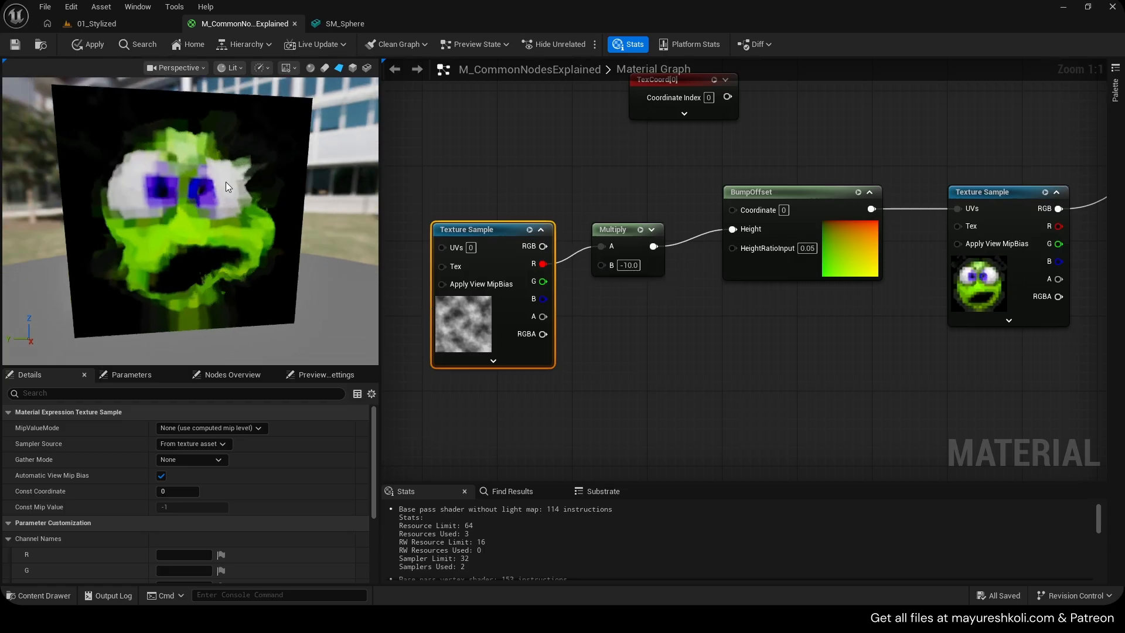
{"action": "left_click_drag", "start_coordinate": [238, 227], "coordinate": [207, 194]}
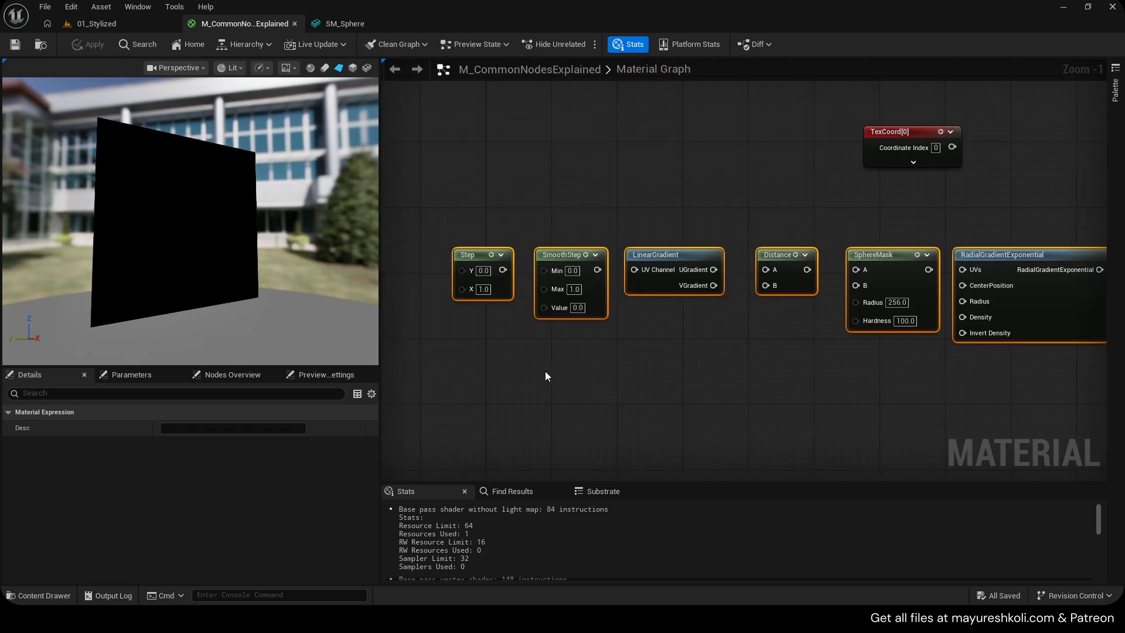
Move the row of example nodes lower in the material graph
{"action": "left_click_drag", "start_coordinate": [464, 378], "coordinate": [1029, 263]}
{"action": "left_click_drag", "start_coordinate": [1020, 257], "coordinate": [1006, 331]}
{"action": "left_click", "coordinate": [817, 225]}
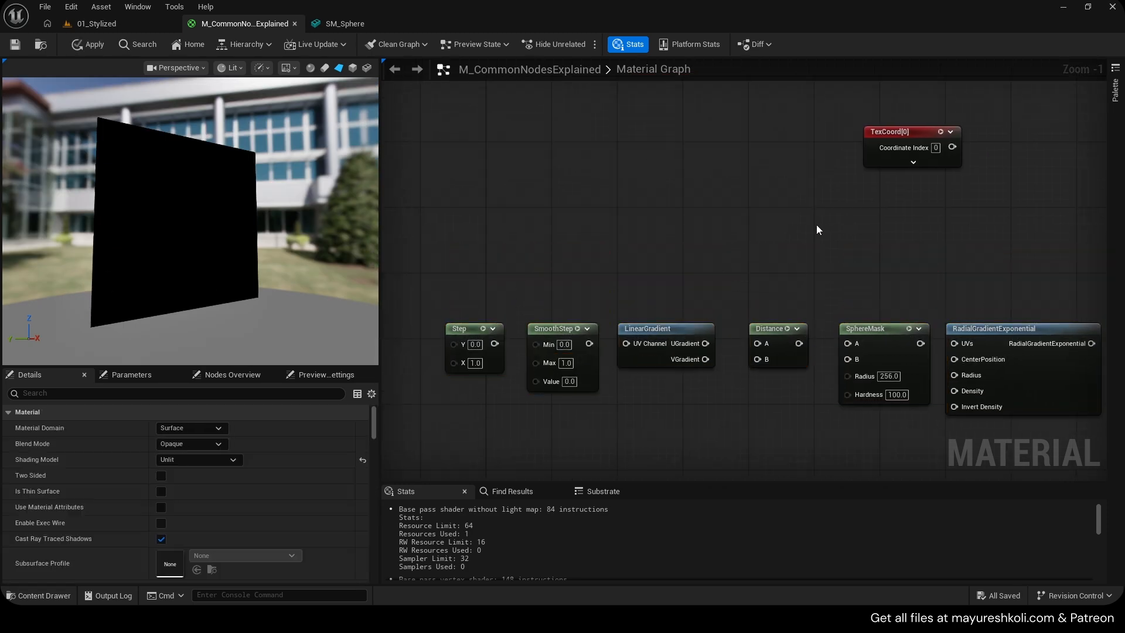
Delete the TexCoord node from the graph after dismissing a node search for mask
{"action": "scroll", "coordinate": [817, 225], "scroll_direction": "down", "scroll_amount": 1}
{"action": "right_click_drag", "start_coordinate": [785, 227], "coordinate": [698, 211]}
{"action": "left_click_drag", "start_coordinate": [662, 203], "coordinate": [699, 206]}
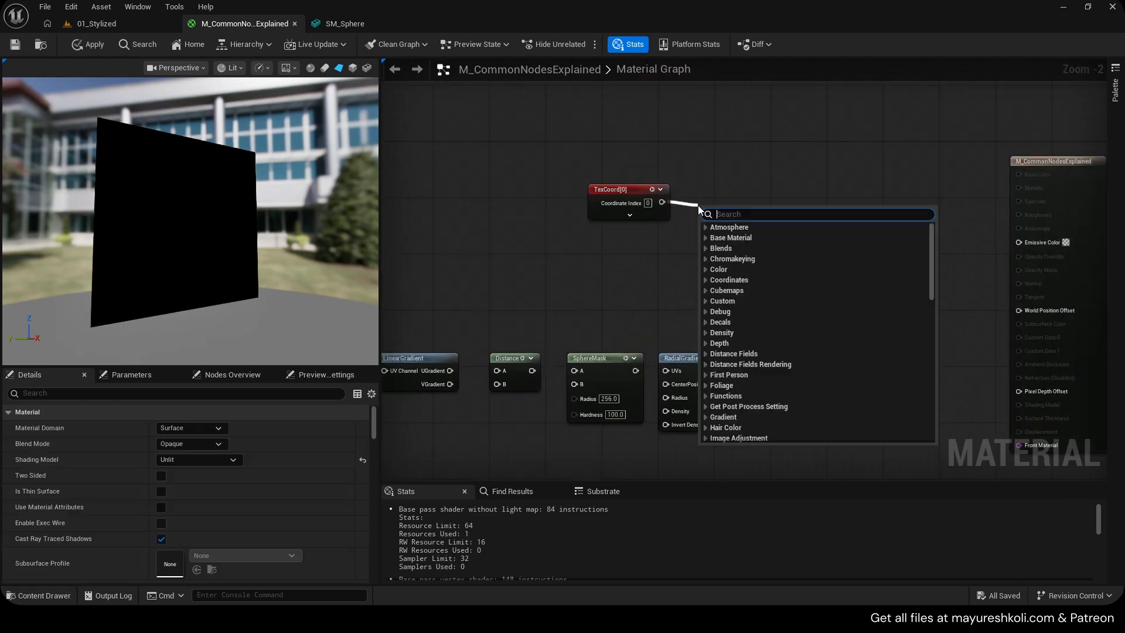
{"action": "type", "text": "mask"}
{"action": "right_click_drag", "start_coordinate": [675, 253], "coordinate": [692, 250]}
{"action": "left_click", "coordinate": [631, 208]}
{"action": "key", "text": "Delete"}
Paste a copied LinearGradient node into the empty area of the graph
{"action": "right_click_drag", "start_coordinate": [566, 239], "coordinate": [602, 230]}
{"action": "left_click", "coordinate": [580, 341]}
{"action": "key", "text": "ctrl+v"}
{"action": "scroll", "coordinate": [842, 168], "scroll_direction": "up", "scroll_amount": 2}
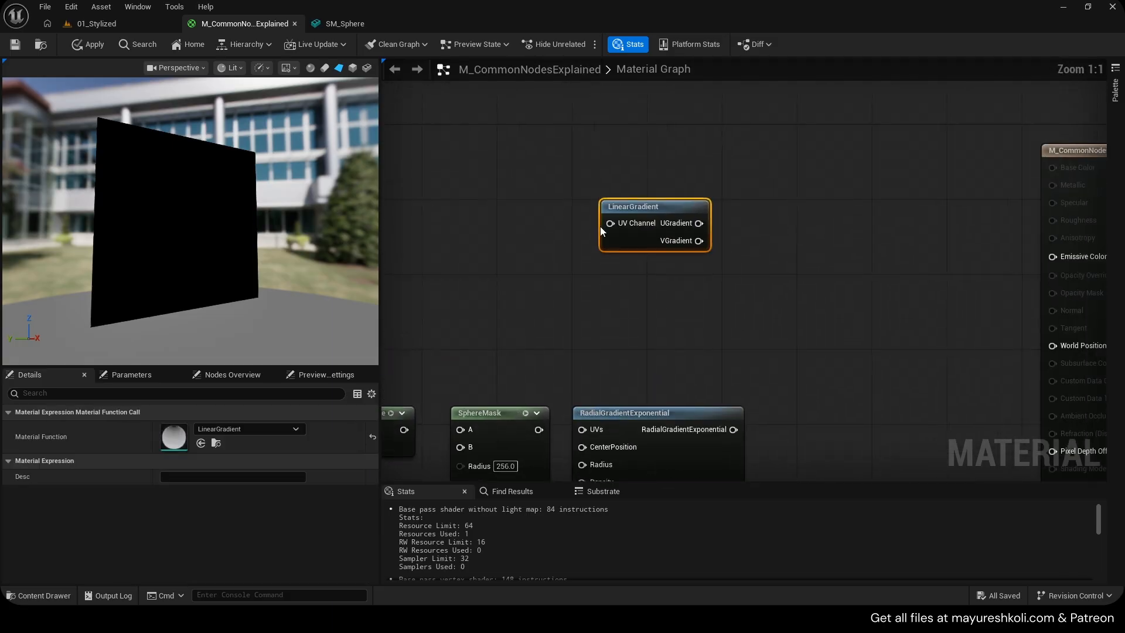
Open the LinearGradient function and inspect its Mask R and Mask G nodes
{"action": "double_click", "coordinate": [637, 208]}
{"action": "scroll", "coordinate": [631, 234], "scroll_direction": "down", "scroll_amount": 2}
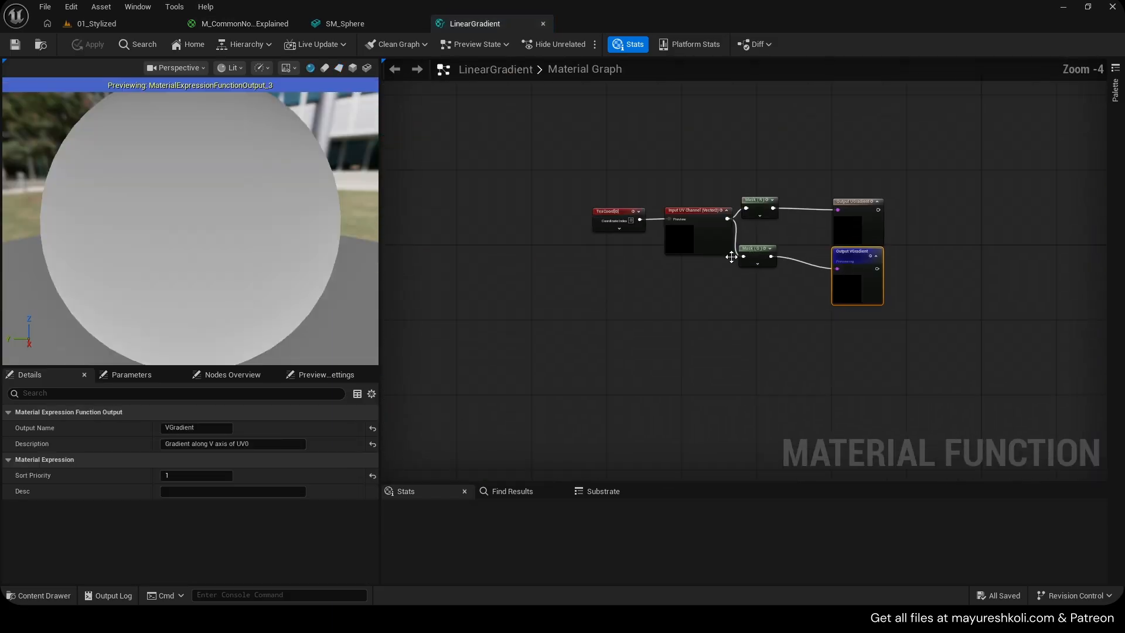
{"action": "scroll", "coordinate": [564, 235], "scroll_direction": "up", "scroll_amount": 2}
{"action": "left_click", "coordinate": [609, 171]}
{"action": "left_click", "coordinate": [844, 141]}
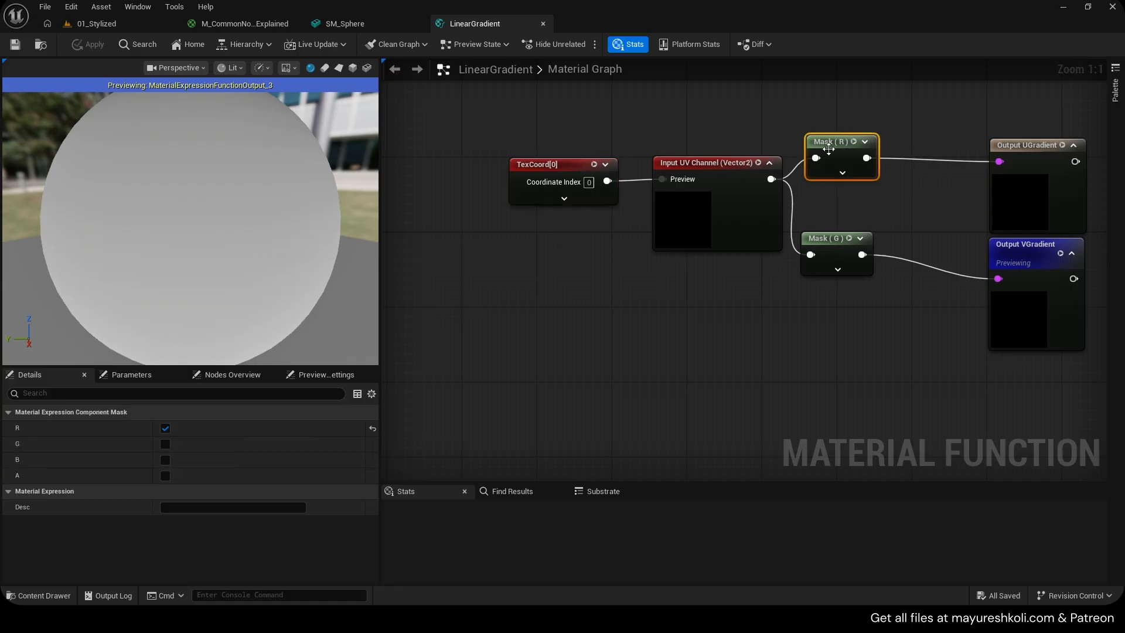
{"action": "left_click", "coordinate": [832, 252]}
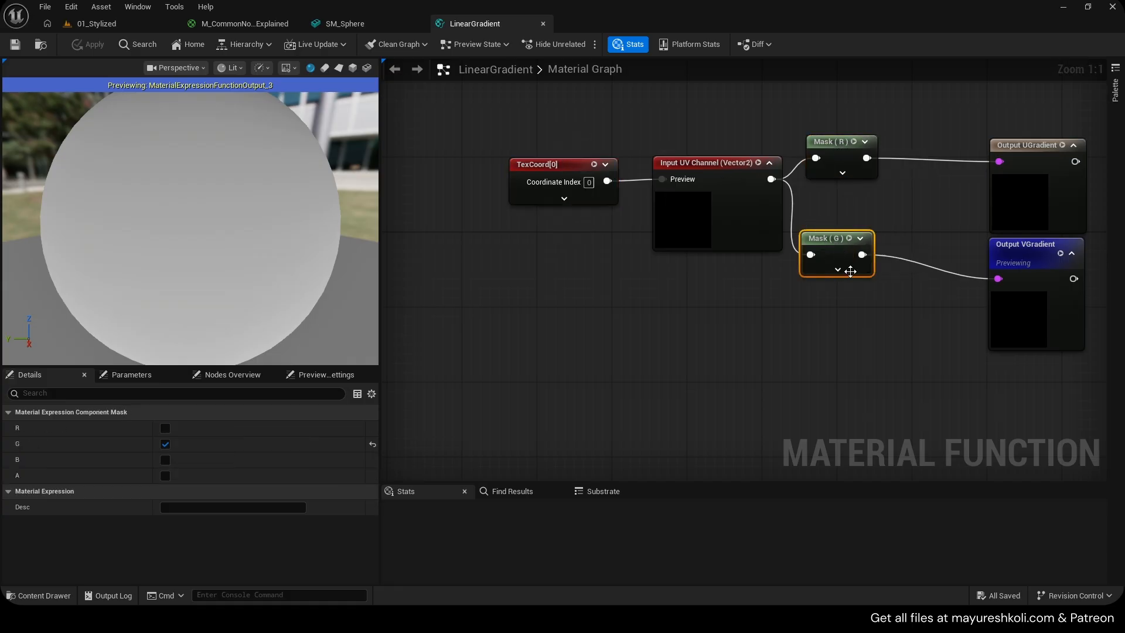
Reopen and close the LinearGradient function while inspecting its VGradient output
{"action": "middle_click", "coordinate": [501, 24]}
{"action": "left_click", "coordinate": [261, 22]}
{"action": "mouse_move", "coordinate": [659, 208]}
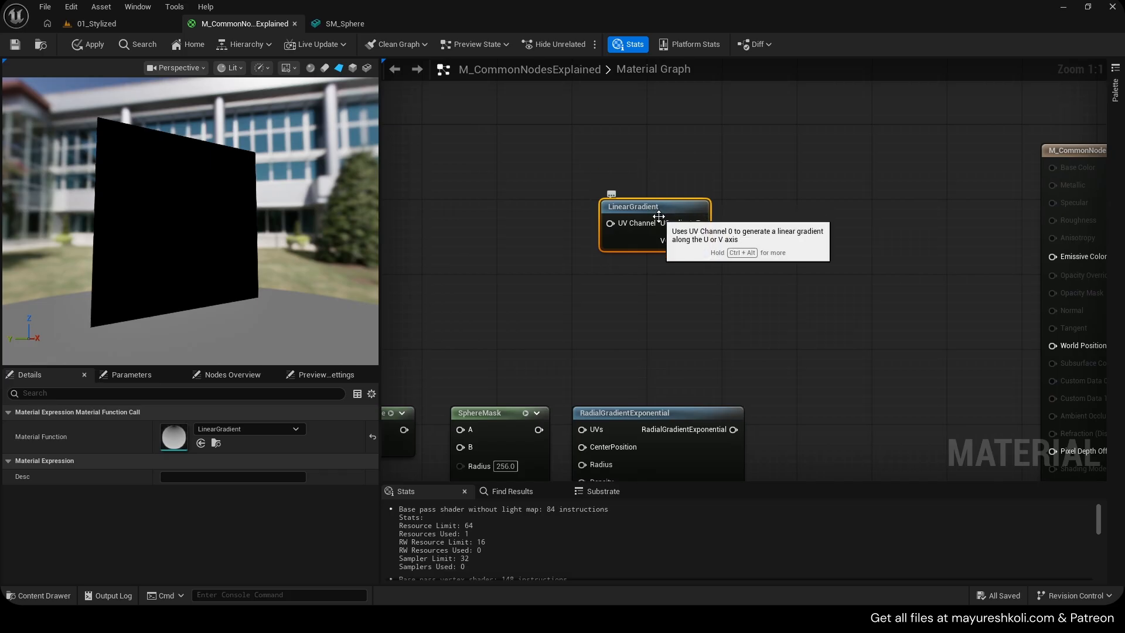
{"action": "double_click", "coordinate": [658, 216]}
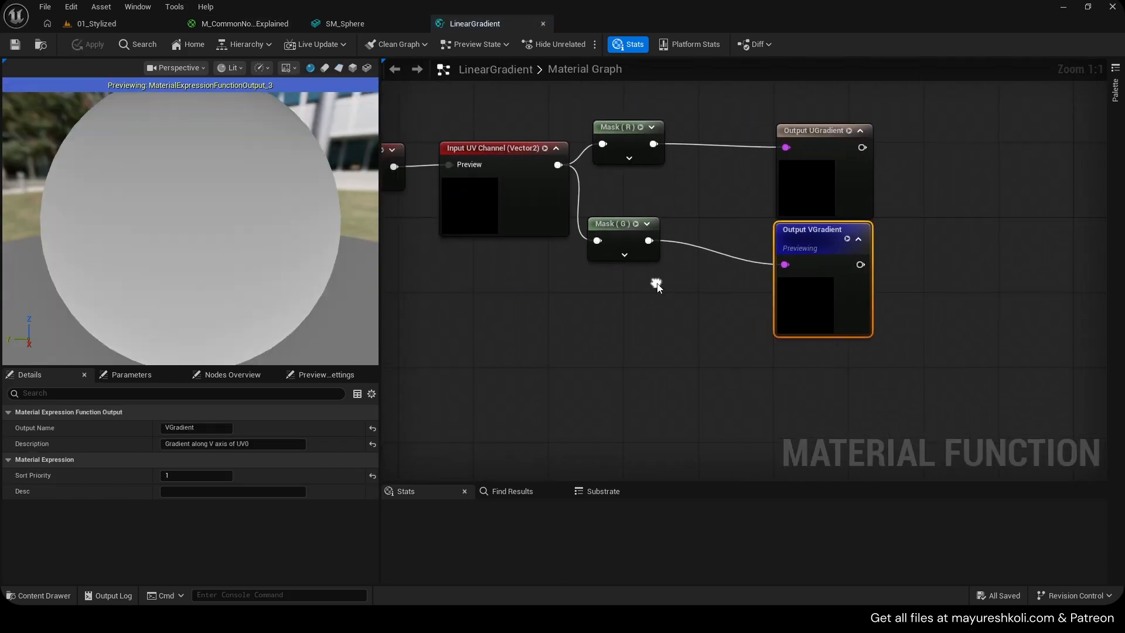
{"action": "left_click_drag", "start_coordinate": [635, 291], "coordinate": [818, 248]}
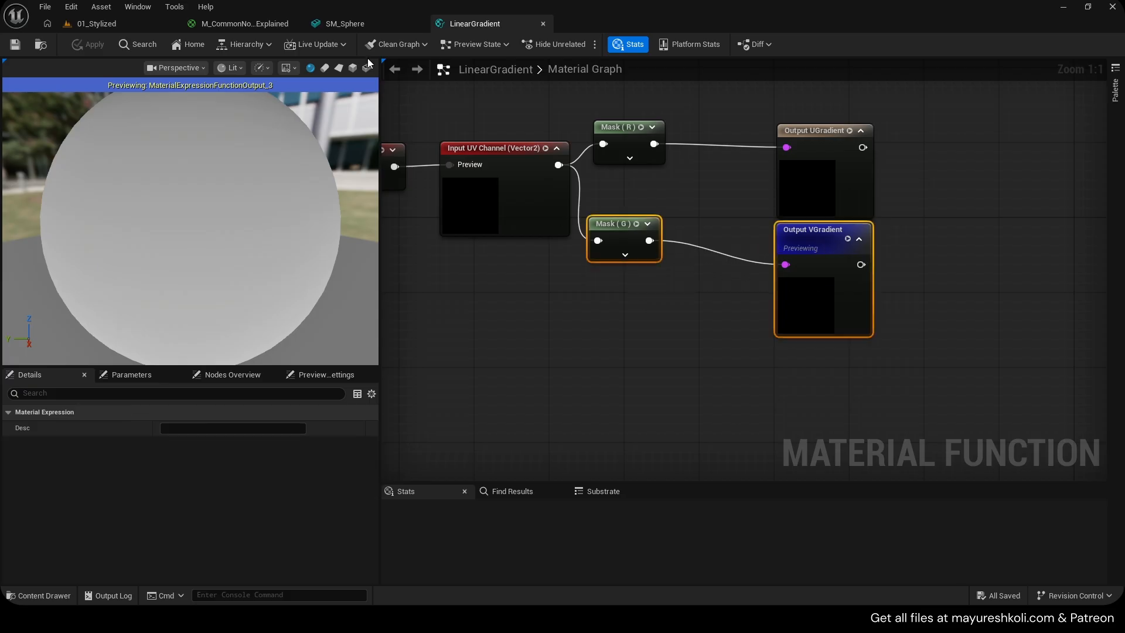
{"action": "middle_click", "coordinate": [484, 26]}
{"action": "left_click", "coordinate": [270, 25]}
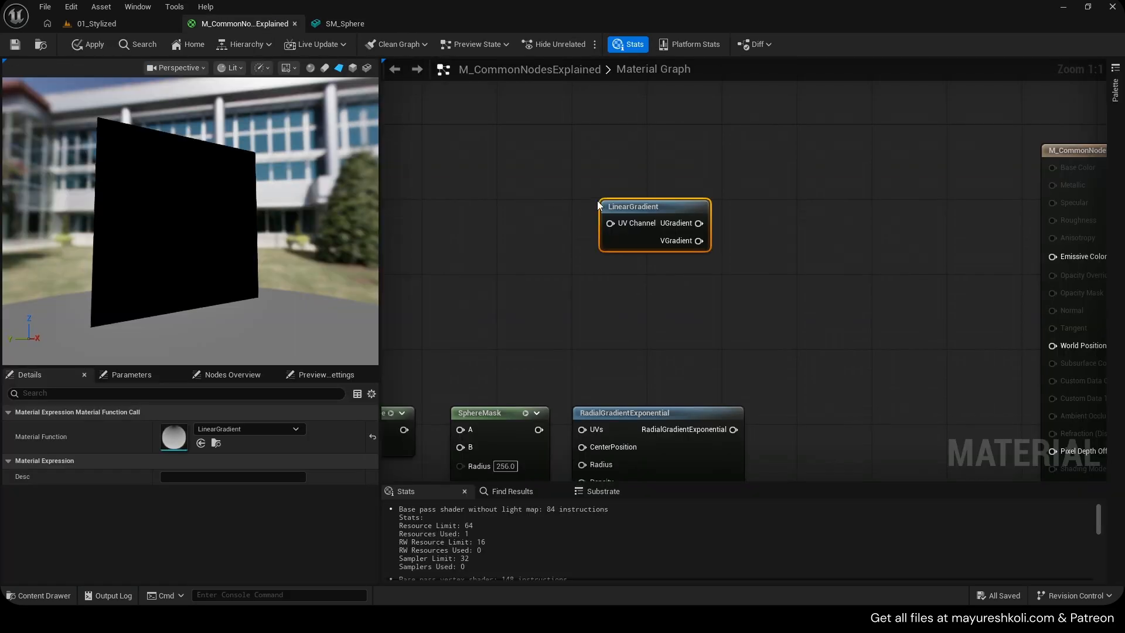
Copy a Step node beside the LinearGradient and wire UGradient through Step Y into Emissive Color
{"action": "left_click_drag", "start_coordinate": [615, 171], "coordinate": [676, 270]}
{"action": "right_click_drag", "start_coordinate": [638, 289], "coordinate": [488, 296]}
{"action": "left_click_drag", "start_coordinate": [547, 230], "coordinate": [938, 265]}
{"action": "left_click_drag", "start_coordinate": [505, 215], "coordinate": [502, 259]}
{"action": "right_click_drag", "start_coordinate": [505, 324], "coordinate": [670, 252]}
{"action": "left_click_drag", "start_coordinate": [431, 278], "coordinate": [464, 350]}
{"action": "key", "text": "ctrl+c"}
{"action": "right_click_drag", "start_coordinate": [872, 202], "coordinate": [419, 244]}
{"action": "key", "text": "ctrl+v"}
{"action": "left_click_drag", "start_coordinate": [652, 211], "coordinate": [1025, 206]}
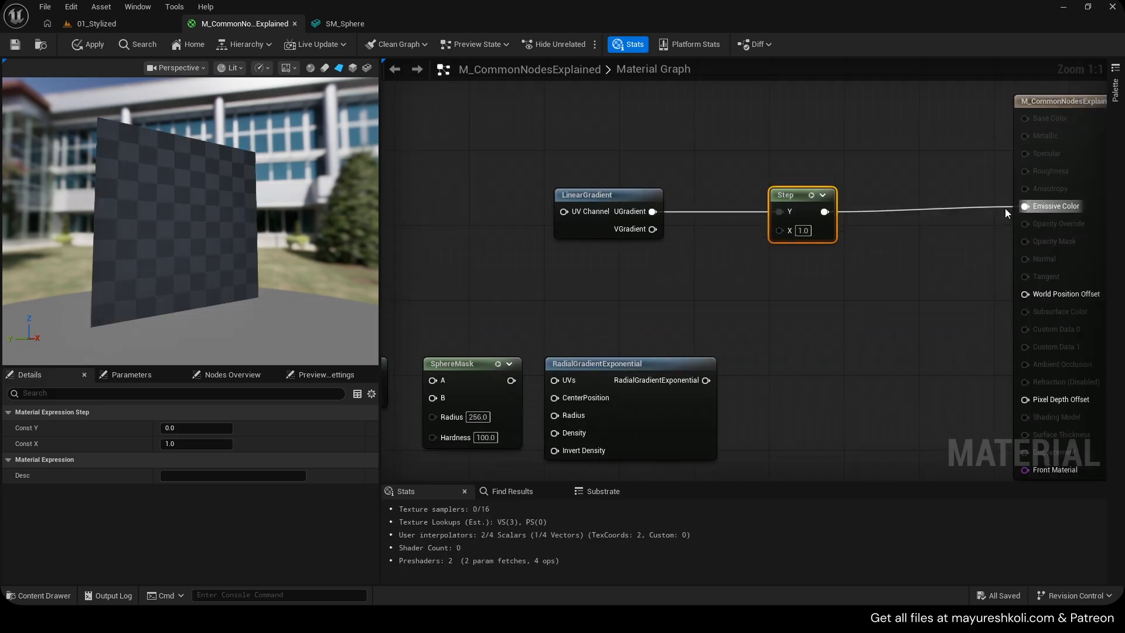
Set the Step node's X value to 0.5
{"action": "left_click", "coordinate": [803, 230]}
{"action": "type", "text": "0.5"}
{"action": "left_click", "coordinate": [491, 229]}
{"action": "scroll", "coordinate": [276, 233], "scroll_direction": "up", "scroll_amount": 2}
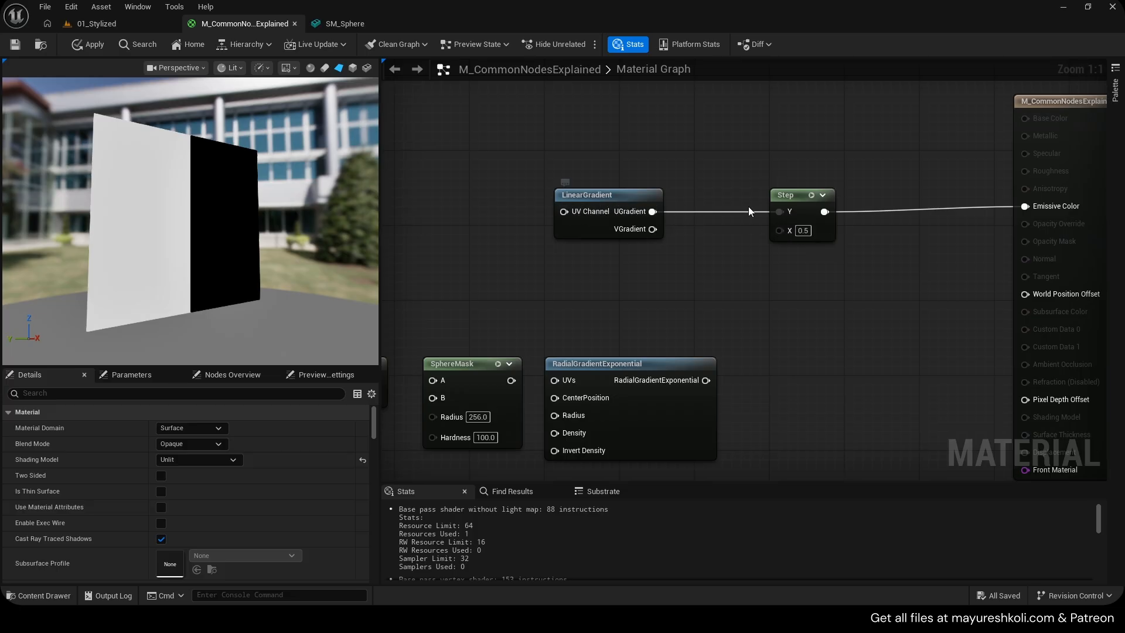
Preview UGradient directly on Emissive Color before reconnecting the Step output
{"action": "left_click_drag", "start_coordinate": [210, 223], "coordinate": [367, 222]}
{"action": "left_click_drag", "start_coordinate": [789, 193], "coordinate": [779, 231]}
{"action": "left_click_drag", "start_coordinate": [652, 212], "coordinate": [1025, 206]}
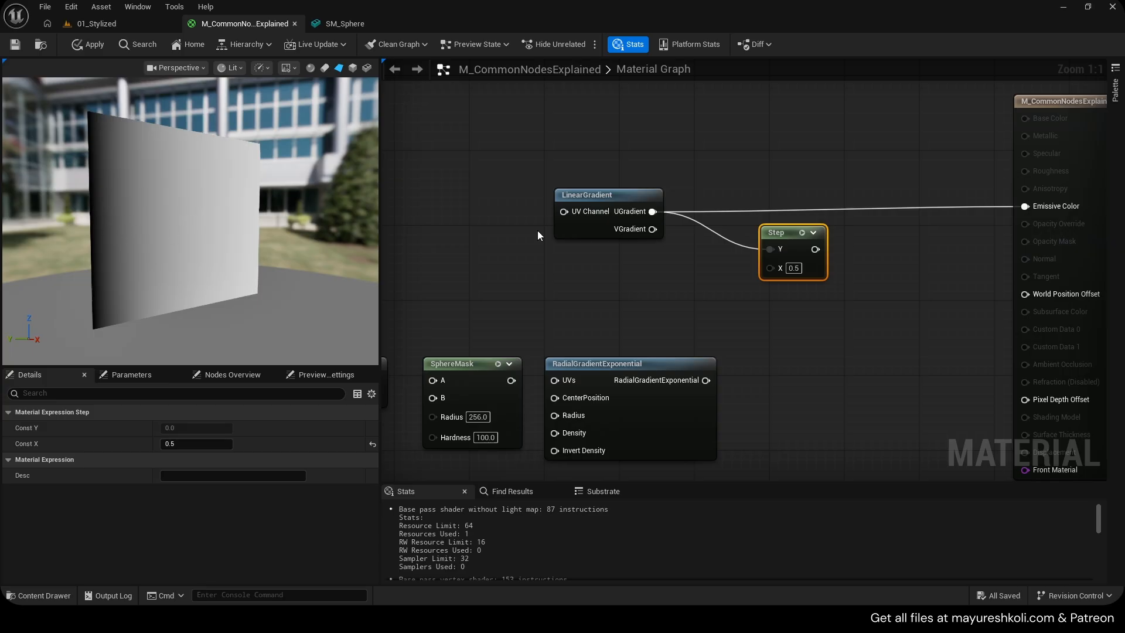
{"action": "left_click_drag", "start_coordinate": [815, 249], "coordinate": [1025, 207]}
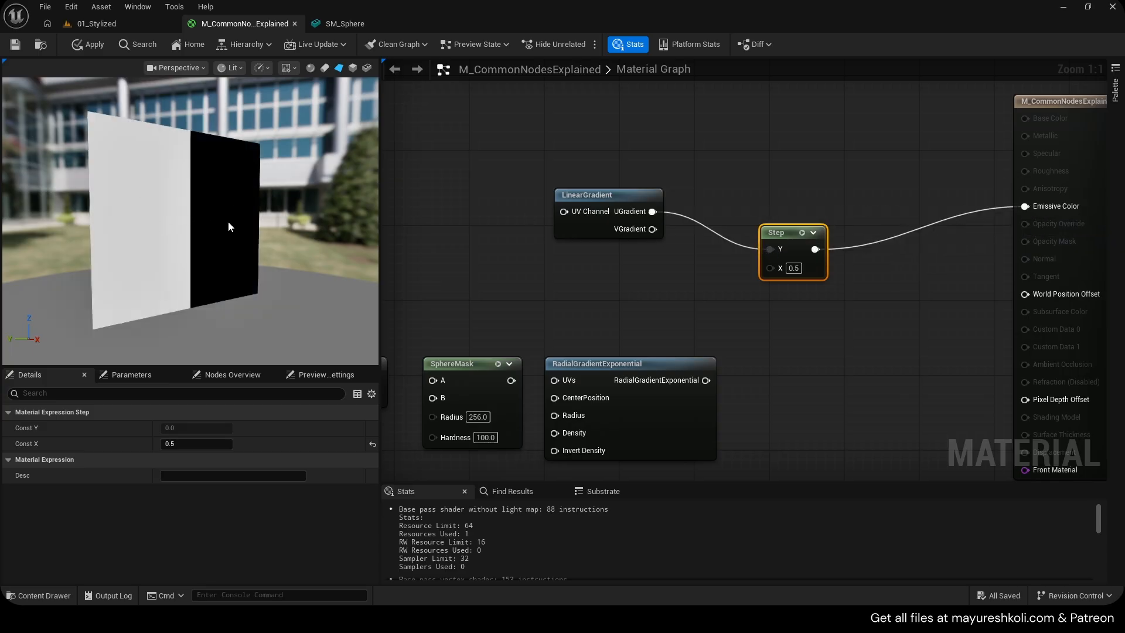
Move the UGradient link to the Step X input and set Step Y to 0.5
{"action": "mouse_move", "coordinate": [784, 241]}
{"action": "left_mouse_down"}
{"action": "mouse_move", "coordinate": [784, 212]}
{"action": "mouse_move", "coordinate": [773, 240]}
{"action": "left_mouse_up"}
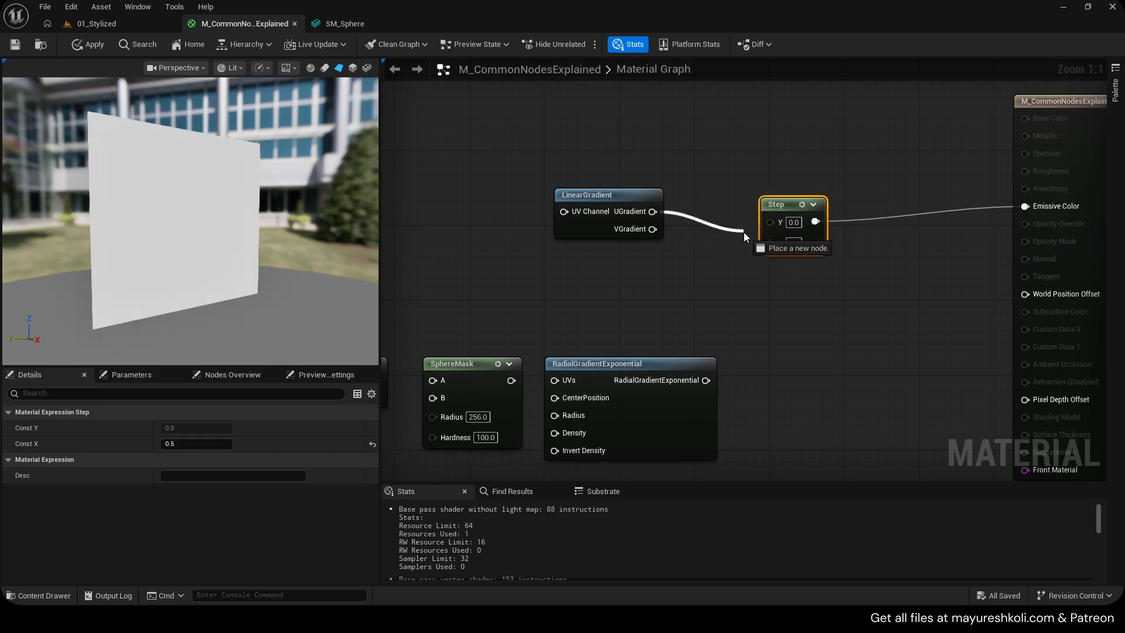
{"action": "left_click", "coordinate": [794, 223]}
{"action": "type", "text": "0.5"}
{"action": "left_click", "coordinate": [804, 260]}
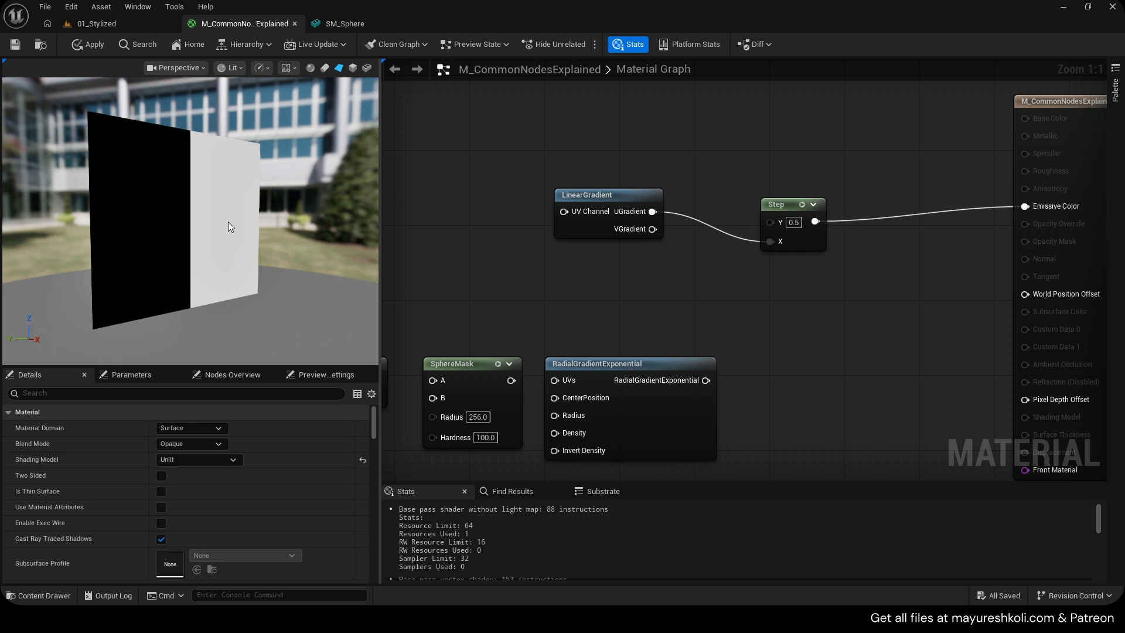
Delete the Step node and wire UGradient through a SmoothStep Value input into Emissive Color
{"action": "left_click", "coordinate": [783, 205]}
{"action": "key", "text": "Delete"}
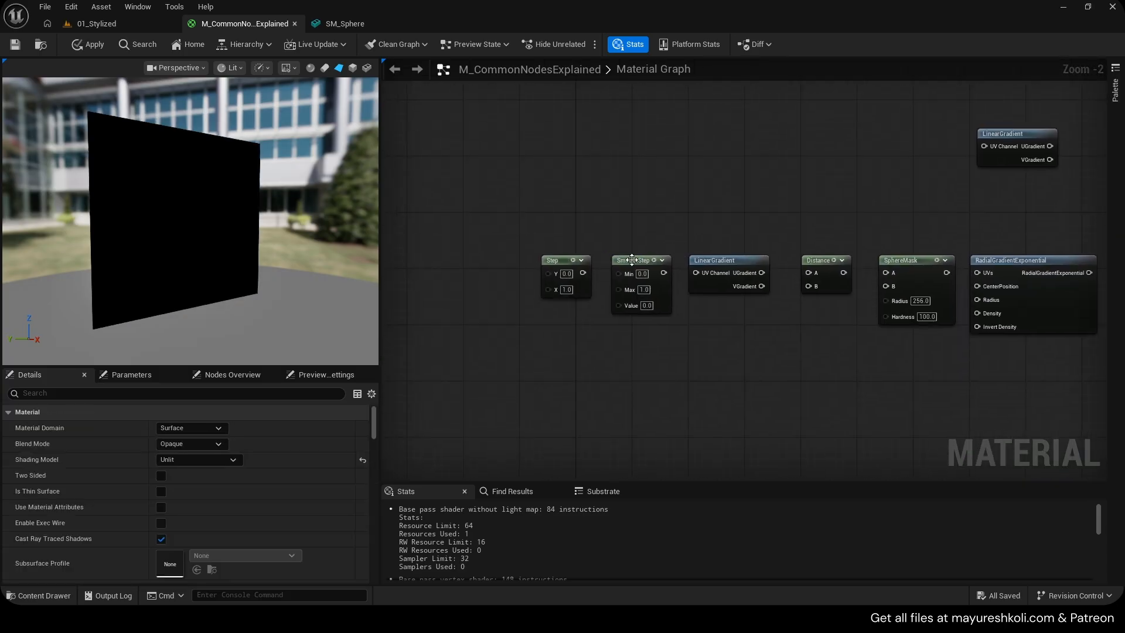
{"action": "scroll", "coordinate": [568, 256], "scroll_direction": "up", "scroll_amount": 2}
{"action": "left_click", "coordinate": [651, 316]}
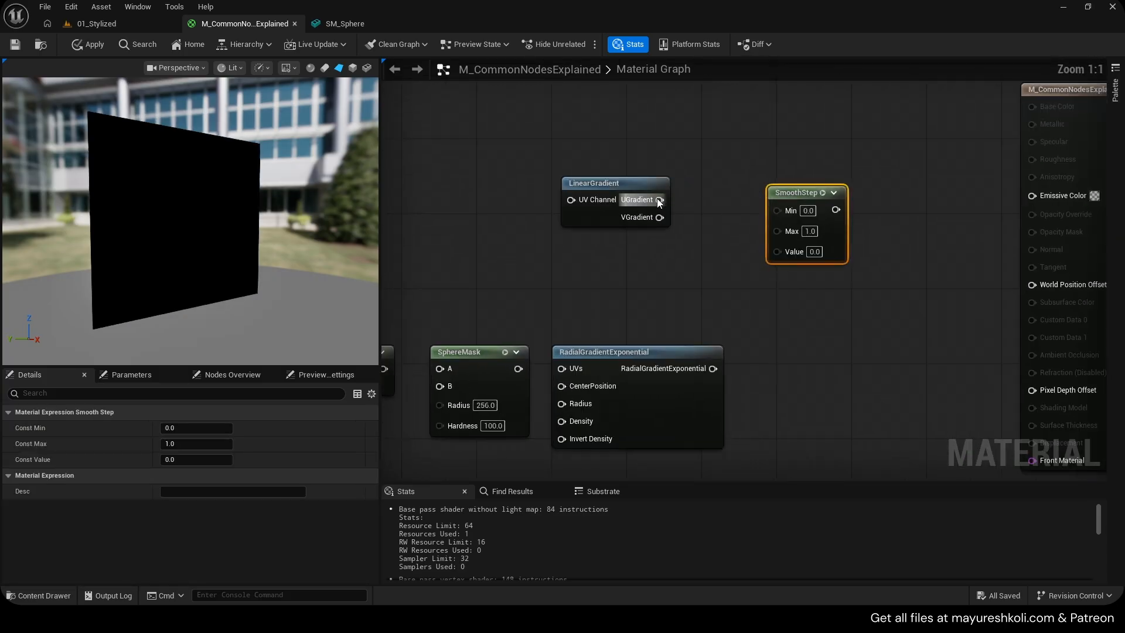
{"action": "left_click_drag", "start_coordinate": [659, 200], "coordinate": [787, 254]}
{"action": "left_click_drag", "start_coordinate": [836, 209], "coordinate": [1033, 195]}
{"action": "left_click_drag", "start_coordinate": [623, 193], "coordinate": [614, 230]}
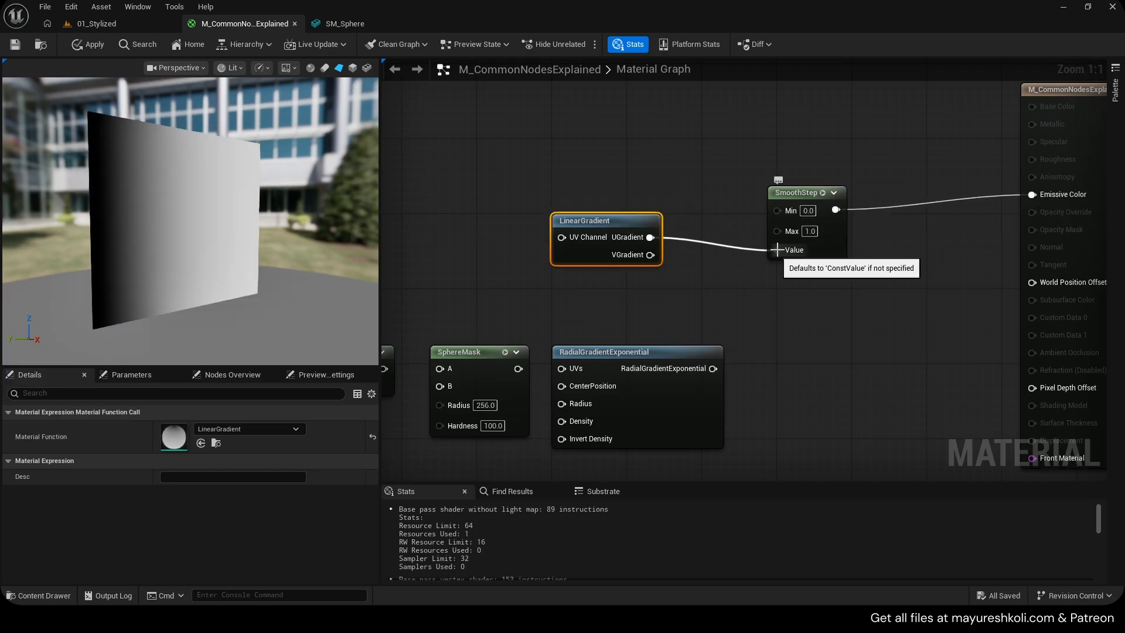
{"action": "left_click_drag", "start_coordinate": [797, 192], "coordinate": [815, 145]}
{"action": "left_click_drag", "start_coordinate": [650, 237], "coordinate": [767, 298]}
{"action": "type", "text": "smoothstep"}
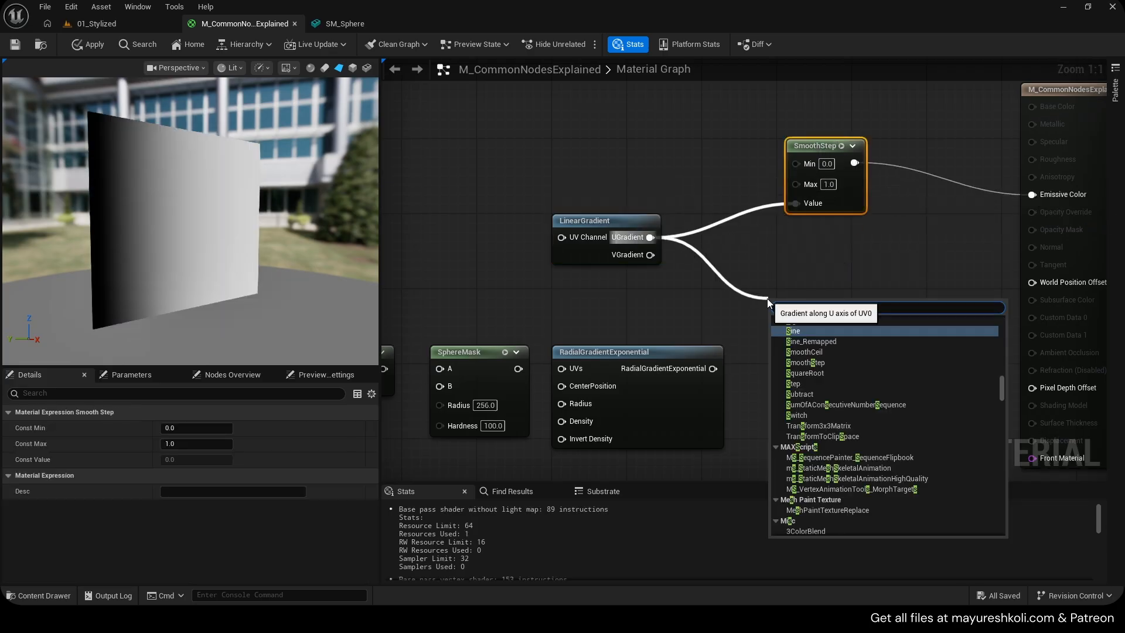
{"action": "key", "text": "Return"}
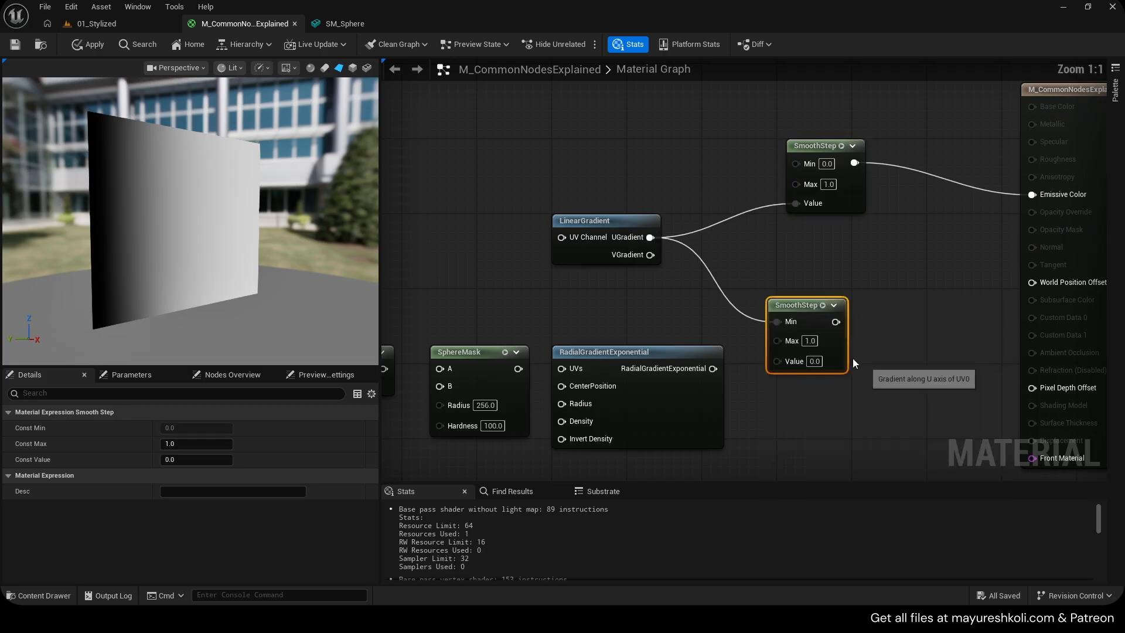
{"action": "left_click_drag", "start_coordinate": [790, 299], "coordinate": [815, 324]}
{"action": "left_click", "coordinate": [860, 262]}
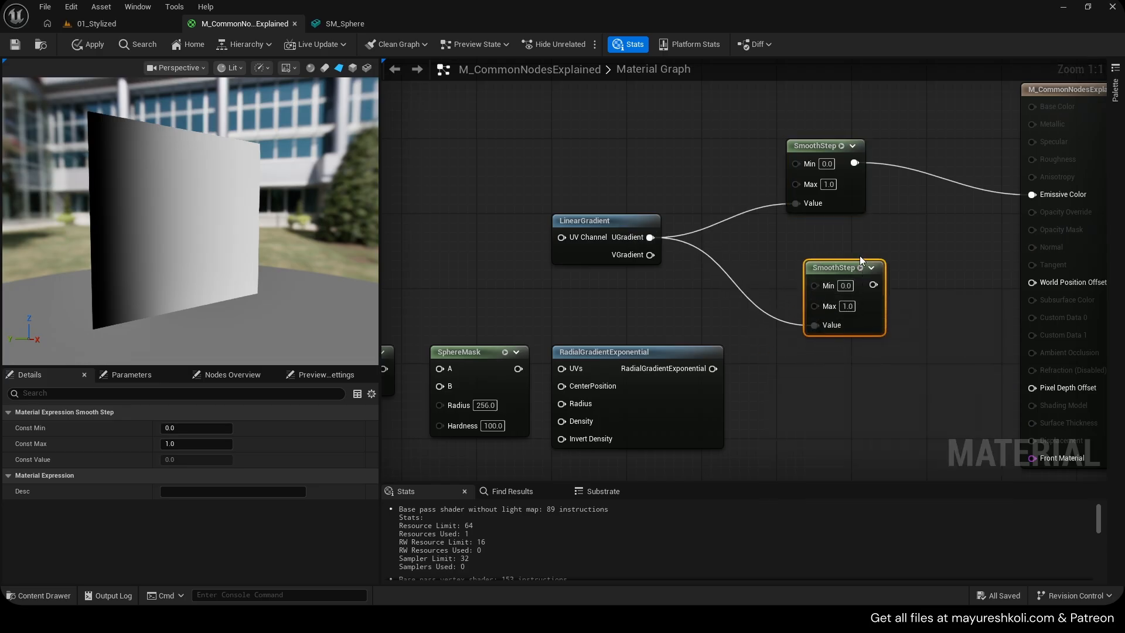
{"action": "key", "text": "Delete"}
Rearrange the LinearGradient and SmoothStep nodes and set SmoothStep Max to 0.5
{"action": "right_click_drag", "start_coordinate": [796, 264], "coordinate": [750, 353]}
{"action": "scroll", "coordinate": [749, 349], "scroll_direction": "up", "scroll_amount": 1}
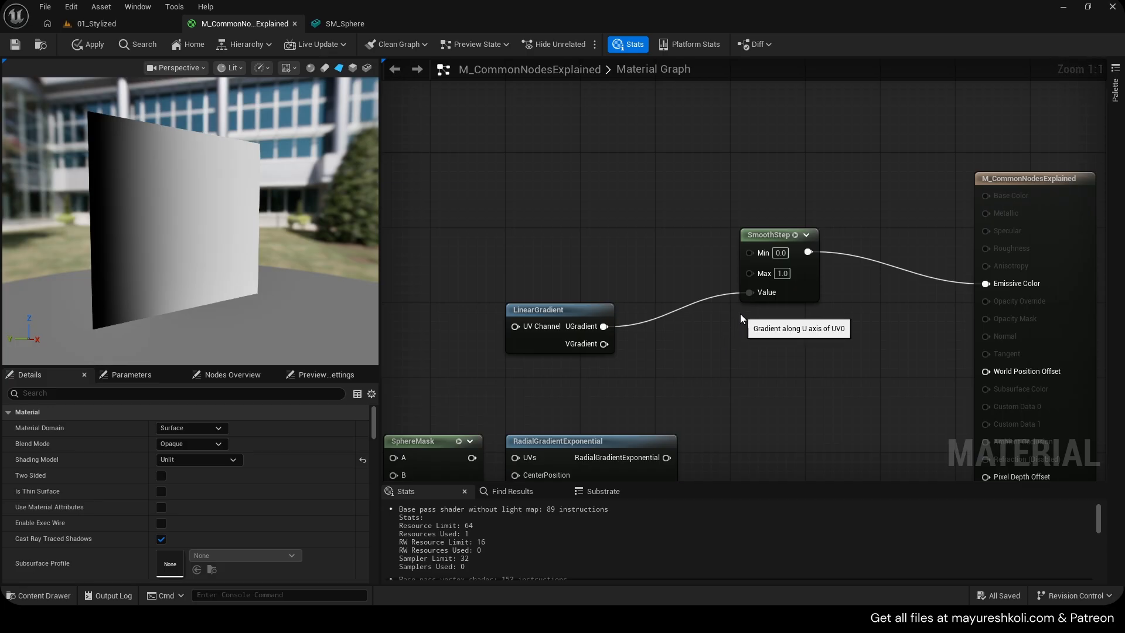
{"action": "left_click_drag", "start_coordinate": [577, 320], "coordinate": [634, 302]}
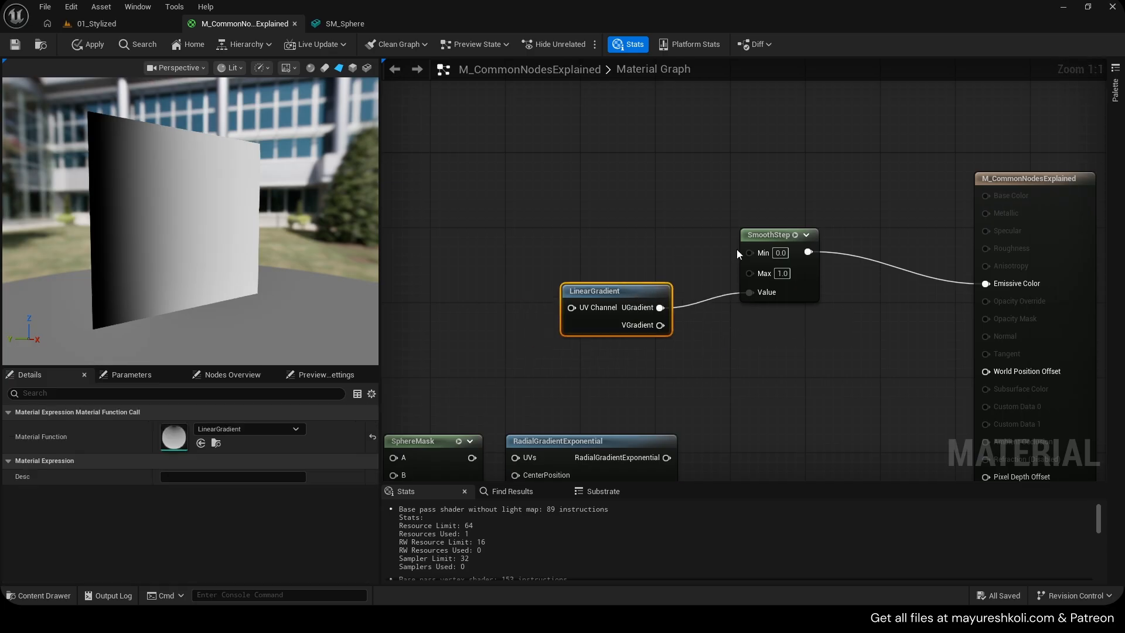
{"action": "left_click_drag", "start_coordinate": [762, 238], "coordinate": [753, 247]}
{"action": "left_click", "coordinate": [773, 282]}
{"action": "type", "text": "0.5"}
{"action": "key", "text": "Return"}
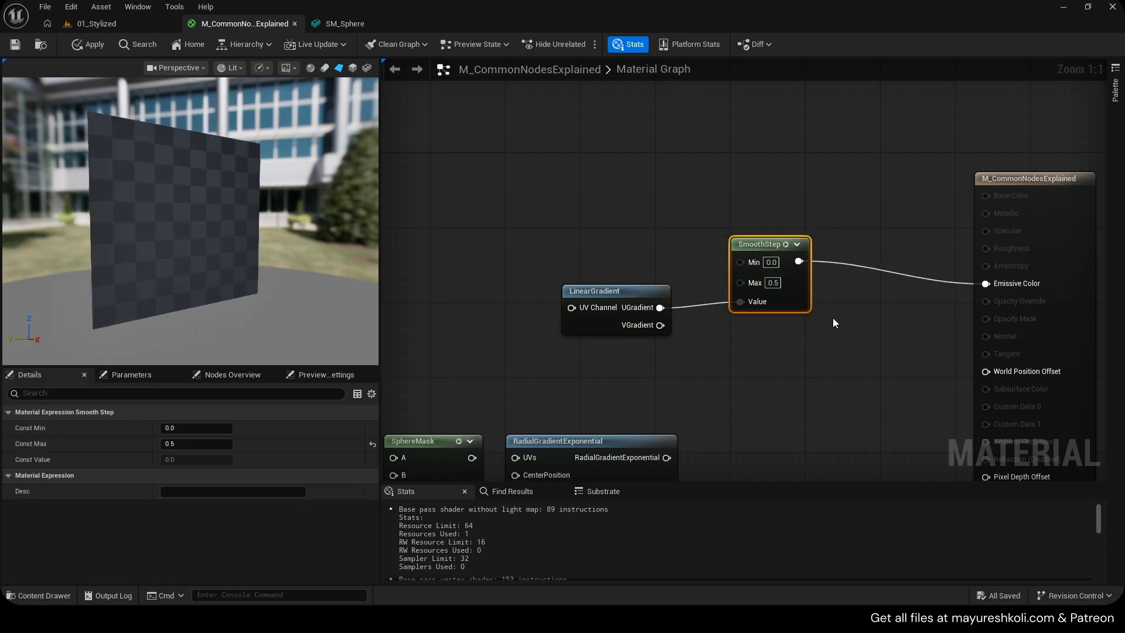
{"action": "left_click", "coordinate": [835, 323]}
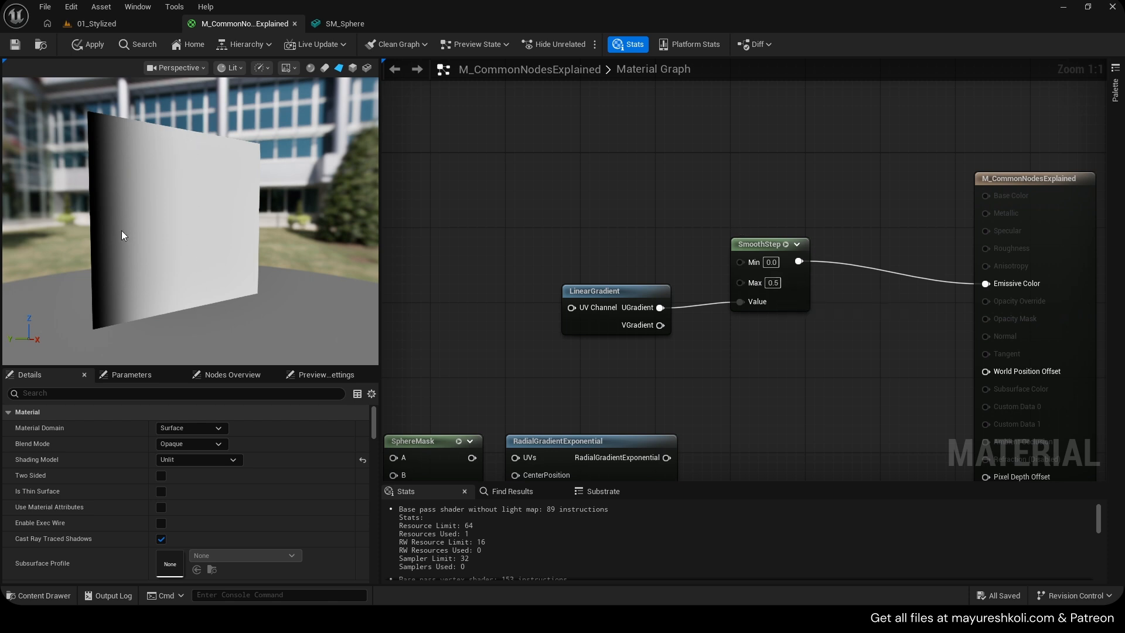
Set the SmoothStep Max to 1 and Min to 0.5
{"action": "left_click", "coordinate": [773, 282]}
{"action": "type", "text": "1"}
{"action": "key", "text": "Return"}
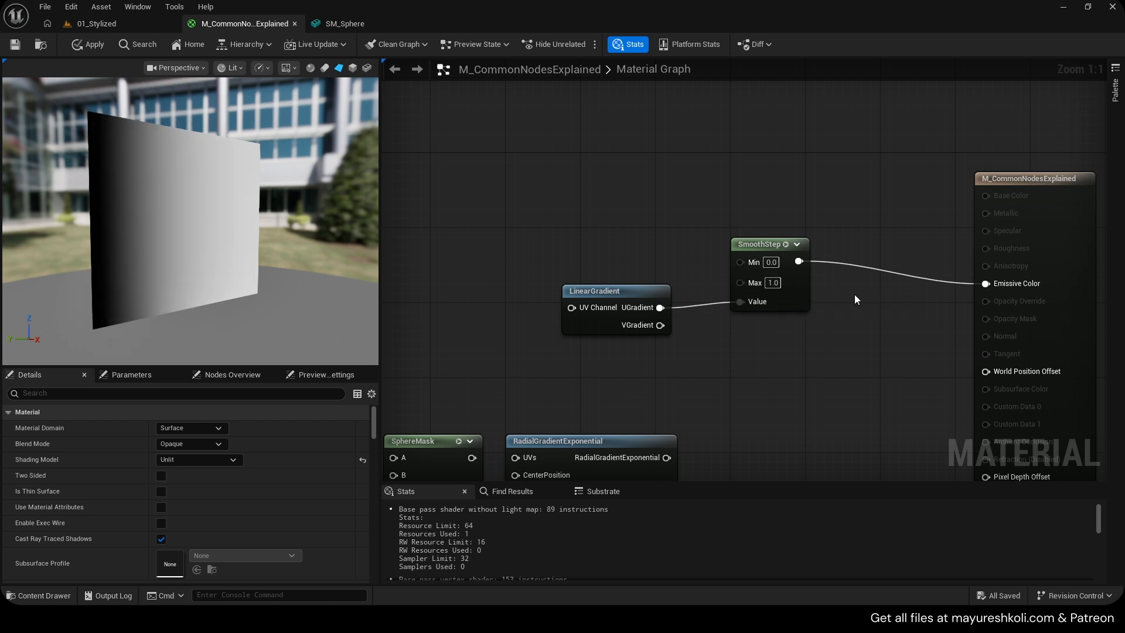
{"action": "left_click", "coordinate": [769, 263]}
{"action": "type", "text": "0.5"}
{"action": "key", "text": "Return"}
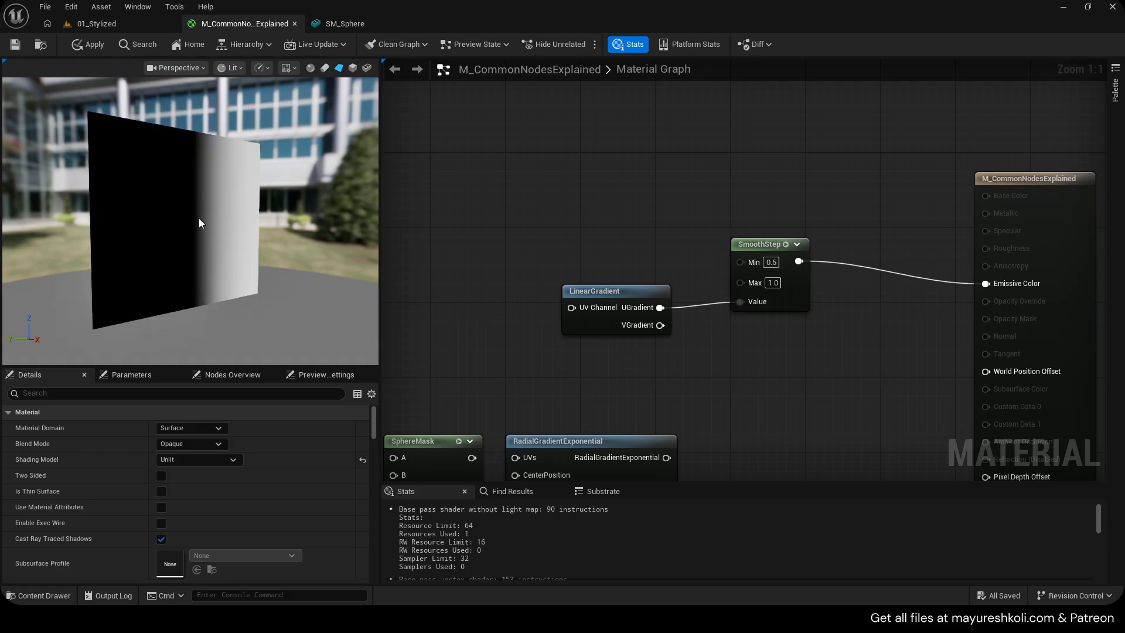
Delete the SmoothStep and LinearGradient nodes
{"action": "scroll", "coordinate": [200, 219], "scroll_direction": "up", "scroll_amount": 2}
{"action": "left_click_drag", "start_coordinate": [199, 219], "coordinate": [177, 219]}
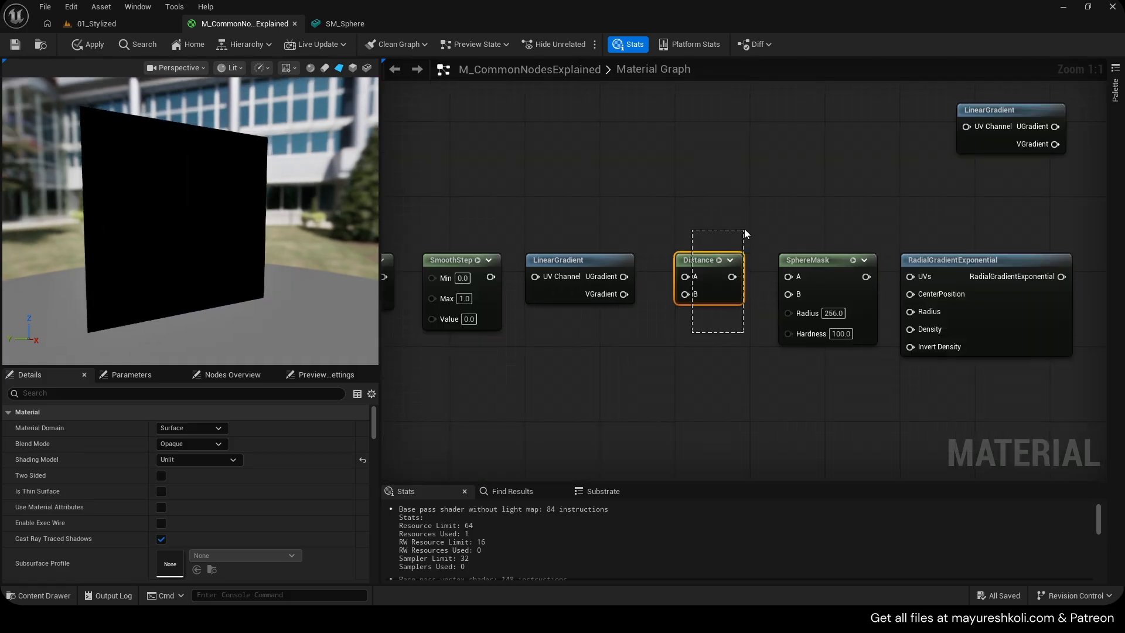
{"action": "key", "text": "super+period"}
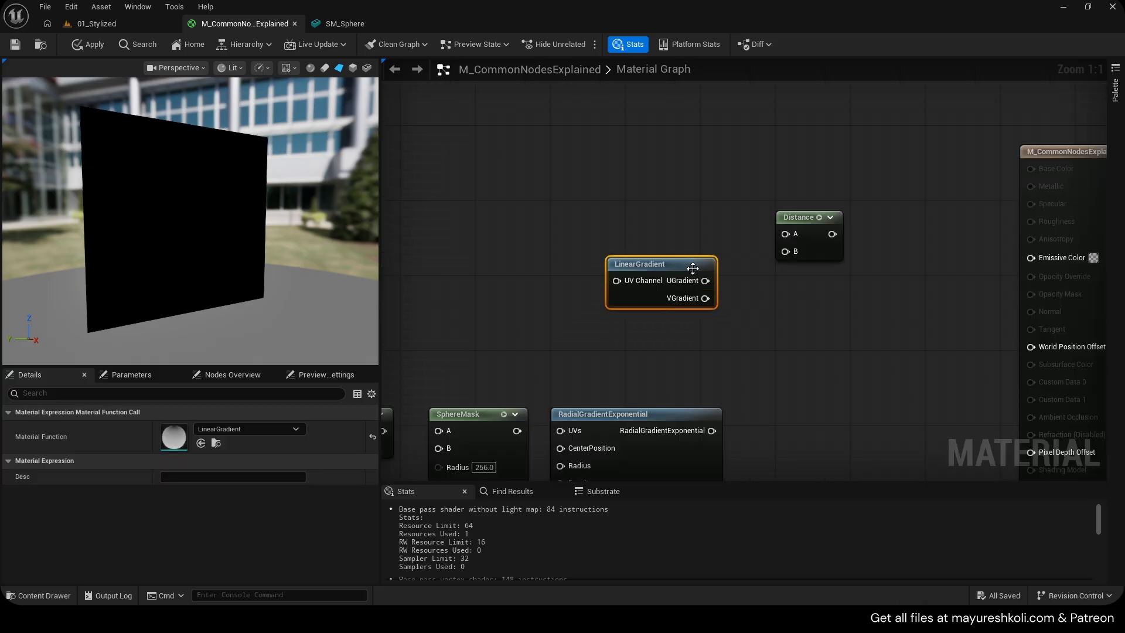
{"action": "key", "text": "Delete"}
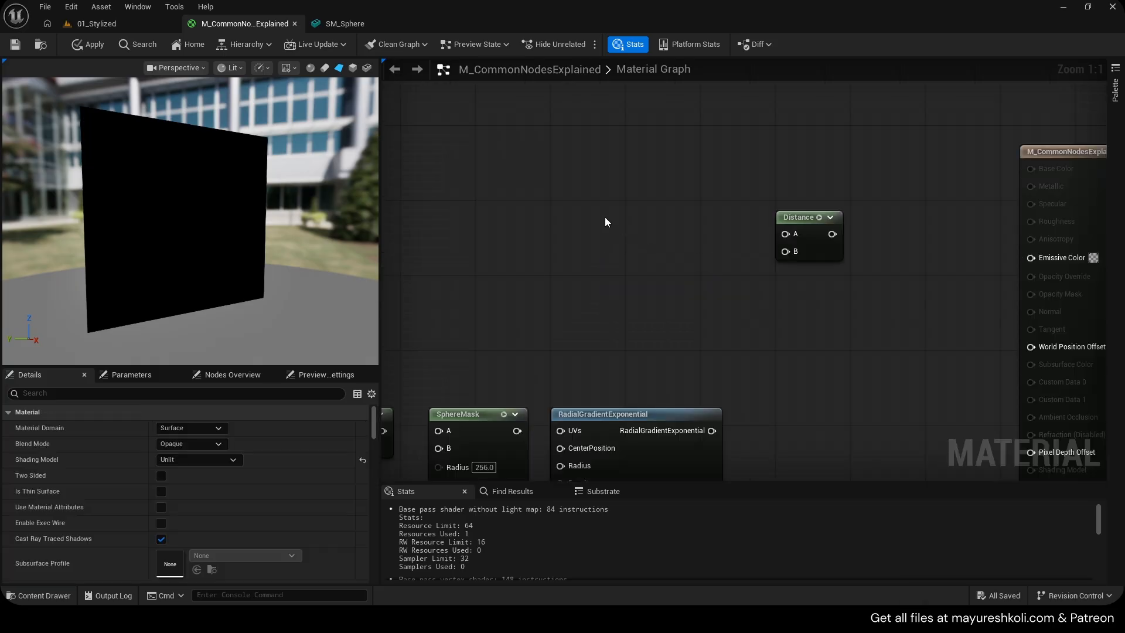
Connect a TexCoord node to Distance input A and the Distance output to Emissive Color
{"action": "left_click", "coordinate": [593, 198]}
{"action": "left_click_drag", "start_coordinate": [579, 192], "coordinate": [553, 166]}
{"action": "left_click_drag", "start_coordinate": [623, 202], "coordinate": [1030, 257]}
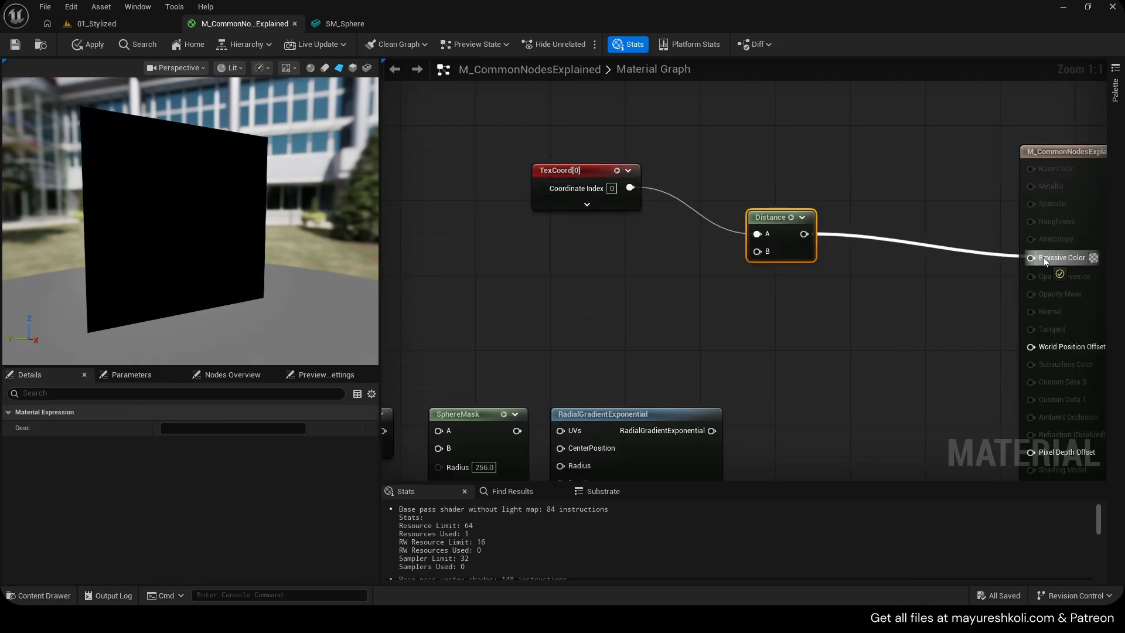
Add a constant of 0.5 and connect it to the Distance node's B input
{"action": "key", "text": "1"}
{"action": "left_click", "coordinate": [620, 252]}
{"action": "left_click_drag", "start_coordinate": [638, 272], "coordinate": [757, 251]}
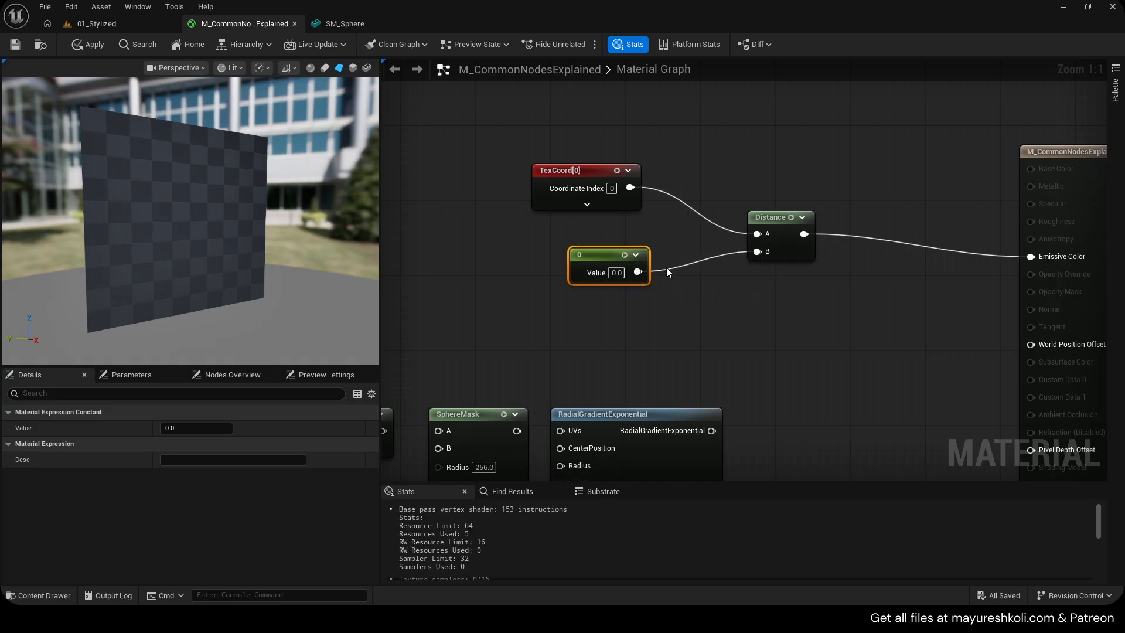
{"action": "left_click", "coordinate": [625, 287]}
{"action": "left_click", "coordinate": [615, 272]}
{"action": "type", "text": "0.5"}
{"action": "key", "text": "Return"}
{"action": "left_click_drag", "start_coordinate": [592, 255], "coordinate": [592, 273]}
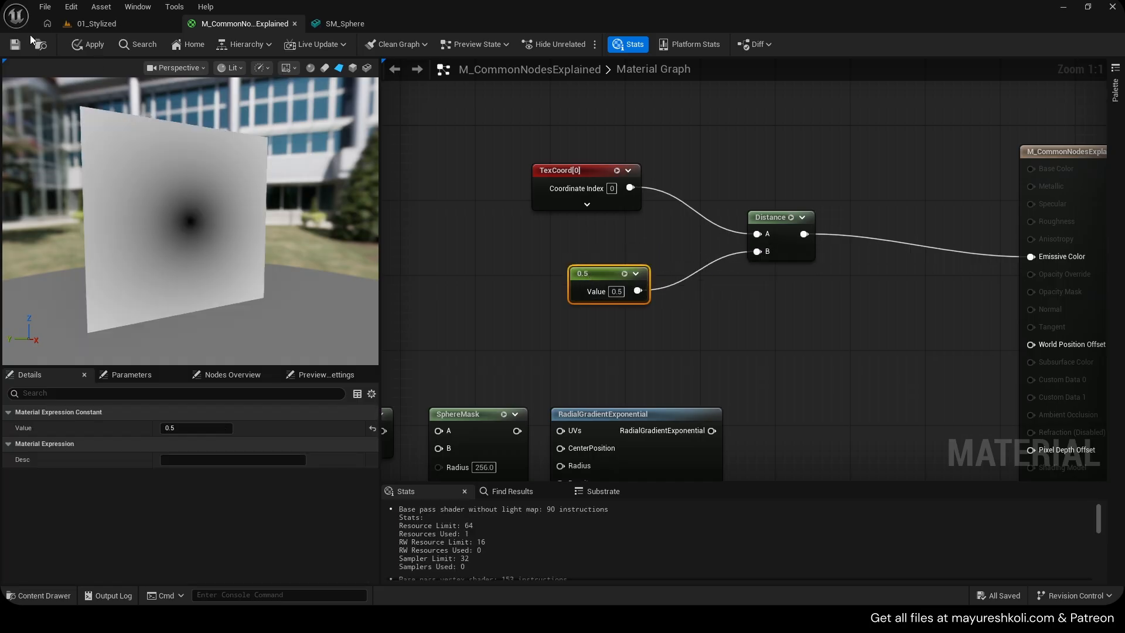
Save the material and switch to the browser's YouTube video on UV coordinates
{"action": "left_click_drag", "start_coordinate": [596, 183], "coordinate": [605, 212]}
{"action": "key", "text": "ctrl+s"}
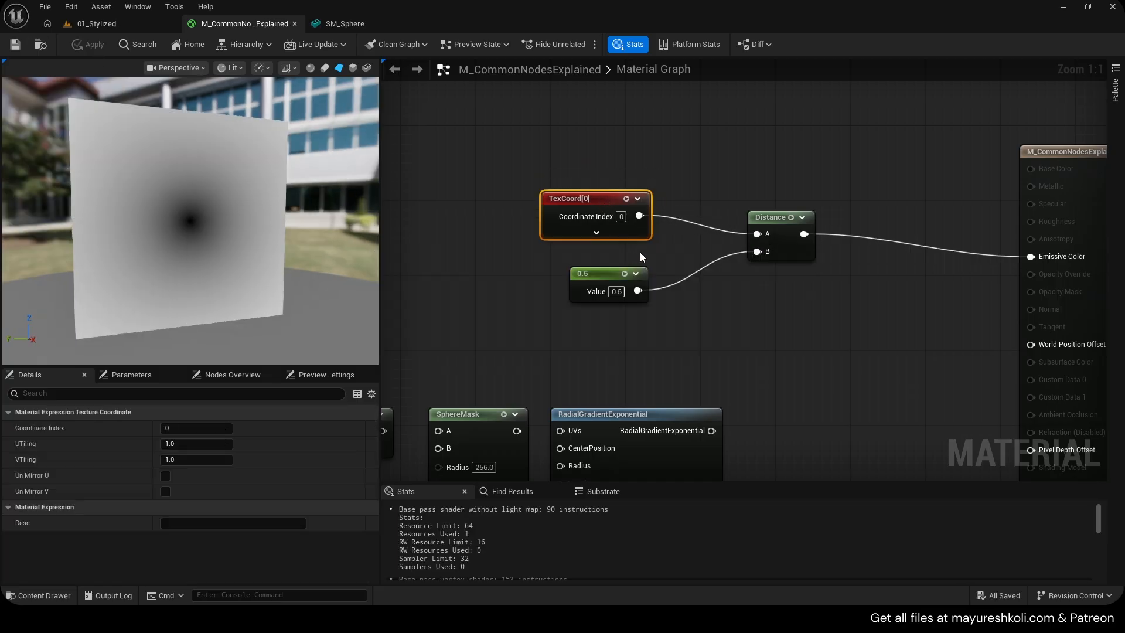
{"action": "key", "text": "alt+Tab"}
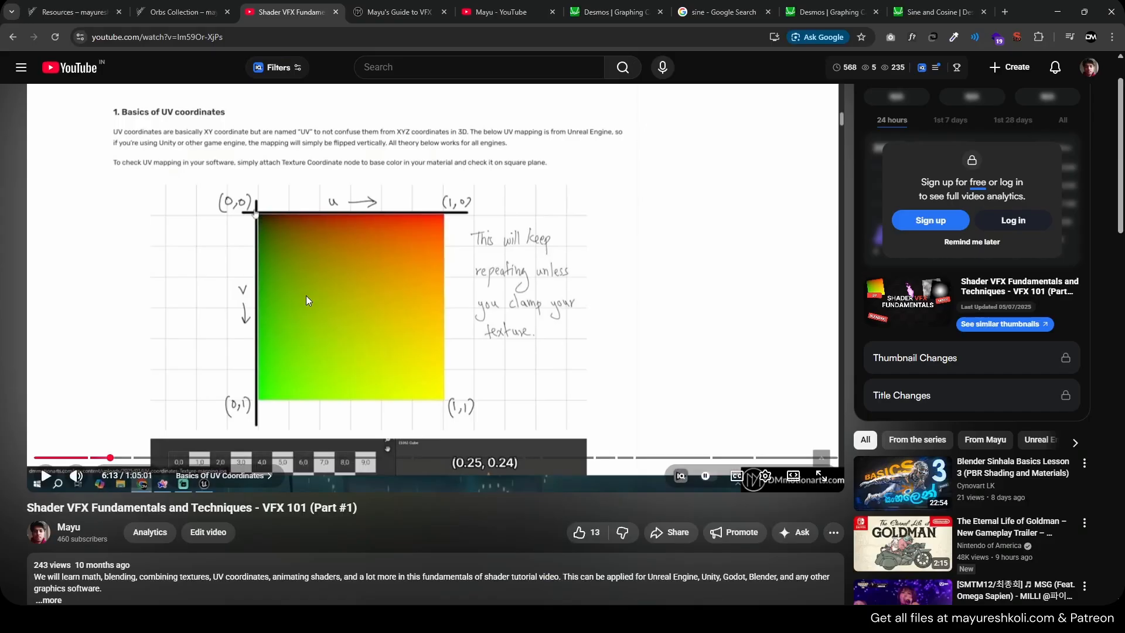
Return to the material graph and scrub the Distance B constant to 0.8 while watching the preview
{"action": "scroll", "coordinate": [306, 296], "scroll_direction": "up", "scroll_amount": 1}
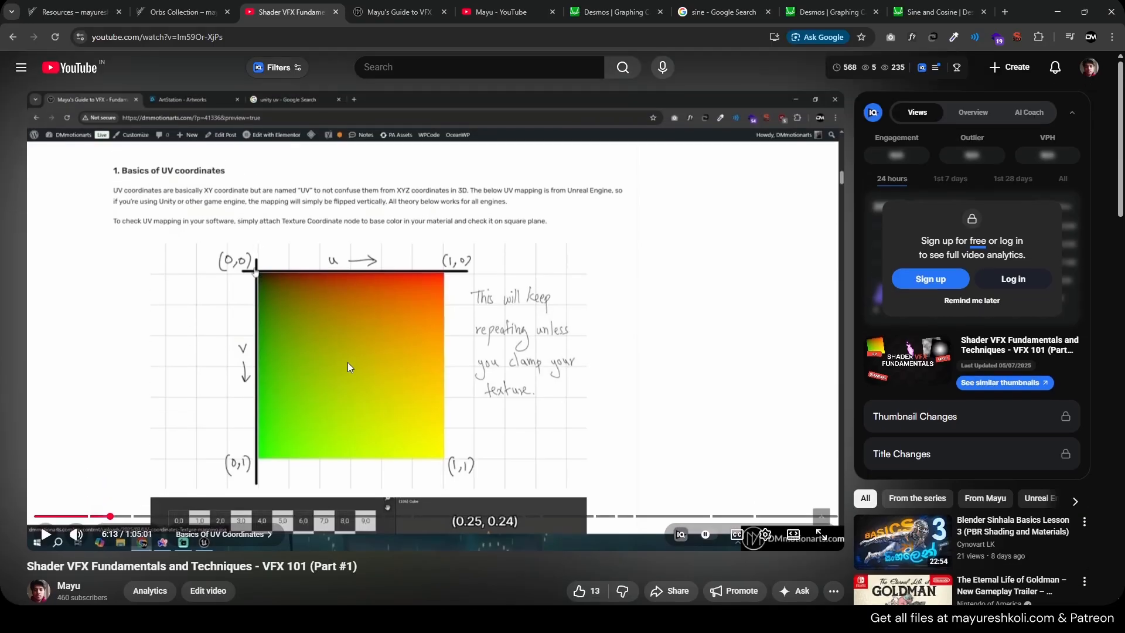
{"action": "key", "text": "alt+Tab"}
{"action": "left_click_drag", "start_coordinate": [620, 276], "coordinate": [601, 296]}
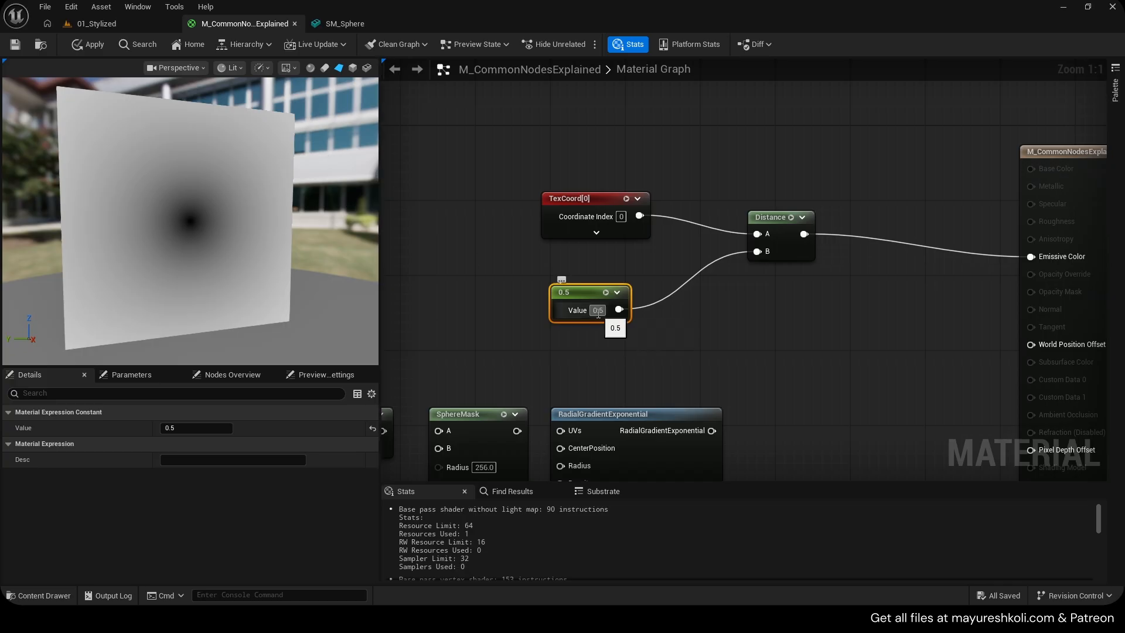
{"action": "left_click_drag", "start_coordinate": [598, 312], "coordinate": [655, 328]}
{"action": "left_click", "coordinate": [648, 324]}
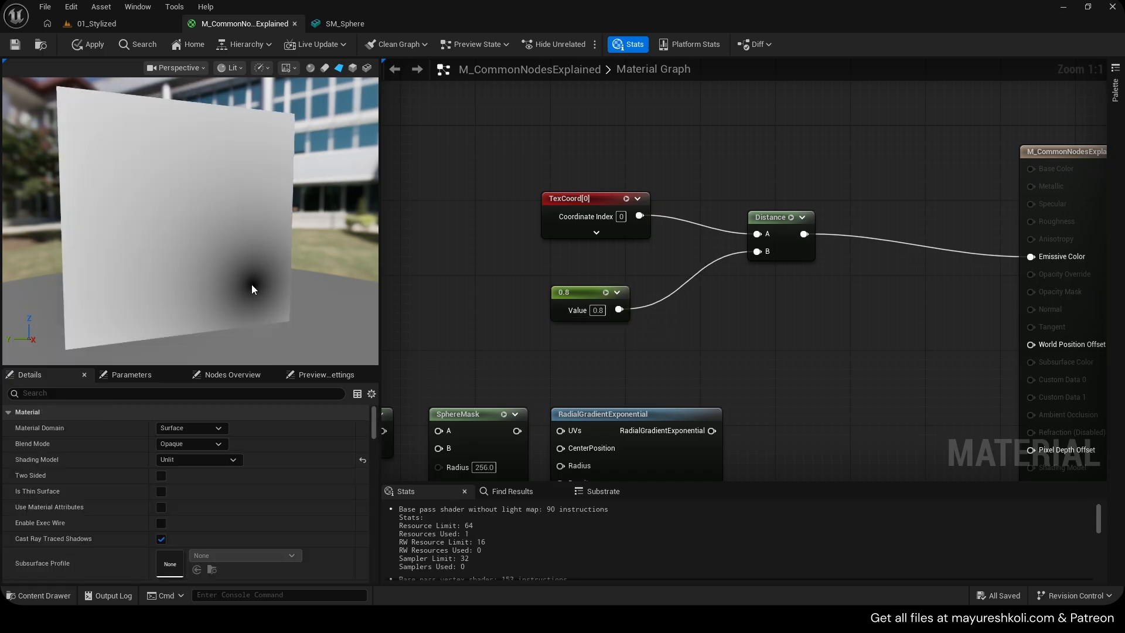
Set the constant to 1, then 0.1, then scrub it back to 0.5
{"action": "left_click", "coordinate": [599, 311]}
{"action": "type", "text": "1"}
{"action": "key", "text": "Return"}
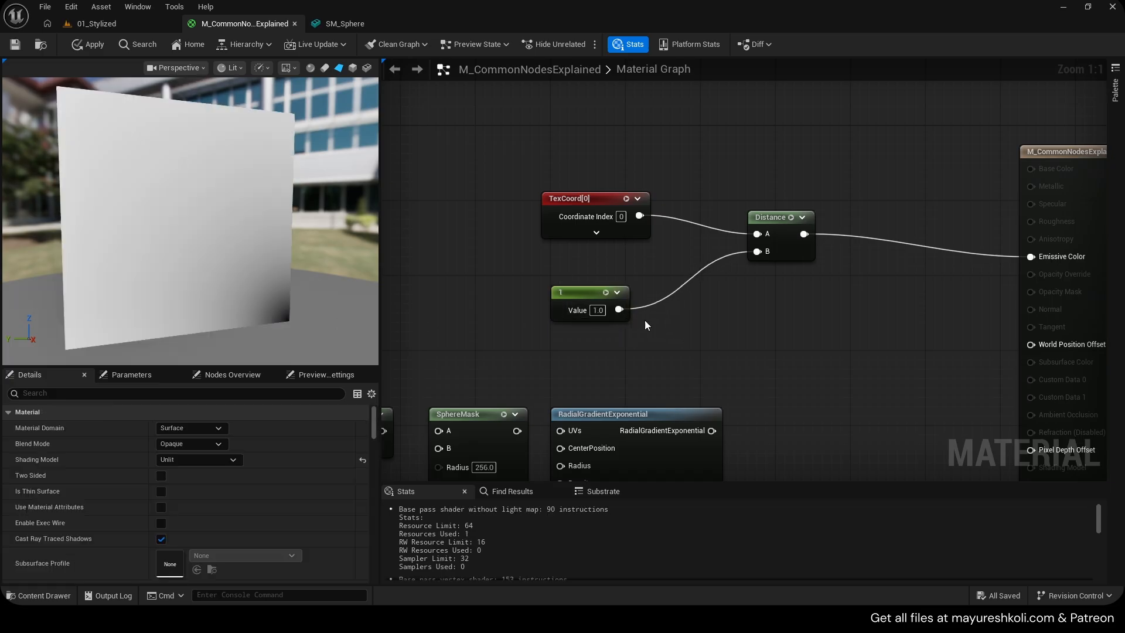
{"action": "left_click", "coordinate": [597, 310]}
{"action": "type", "text": "0.1"}
{"action": "key", "text": "Return"}
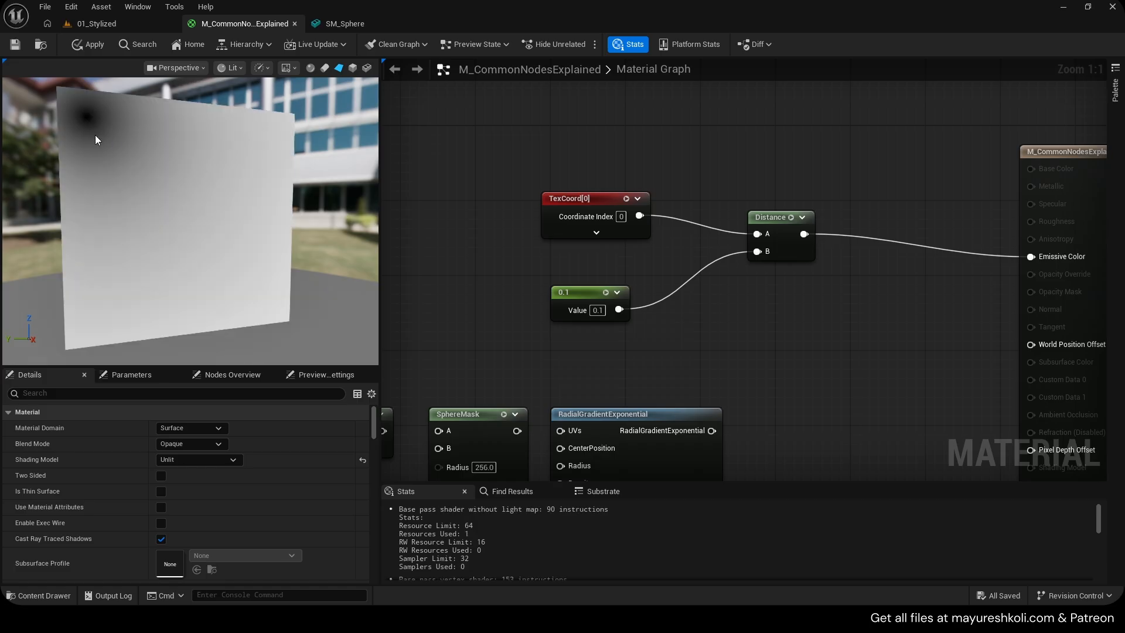
{"action": "left_click_drag", "start_coordinate": [598, 310], "coordinate": [644, 327]}
Insert a Component Mask between TexCoord and Distance input A, keeping only the R channel
{"action": "left_click_drag", "start_coordinate": [598, 199], "coordinate": [757, 233]}
{"action": "type", "text": ",as"}
{"action": "left_click", "coordinate": [673, 211]}
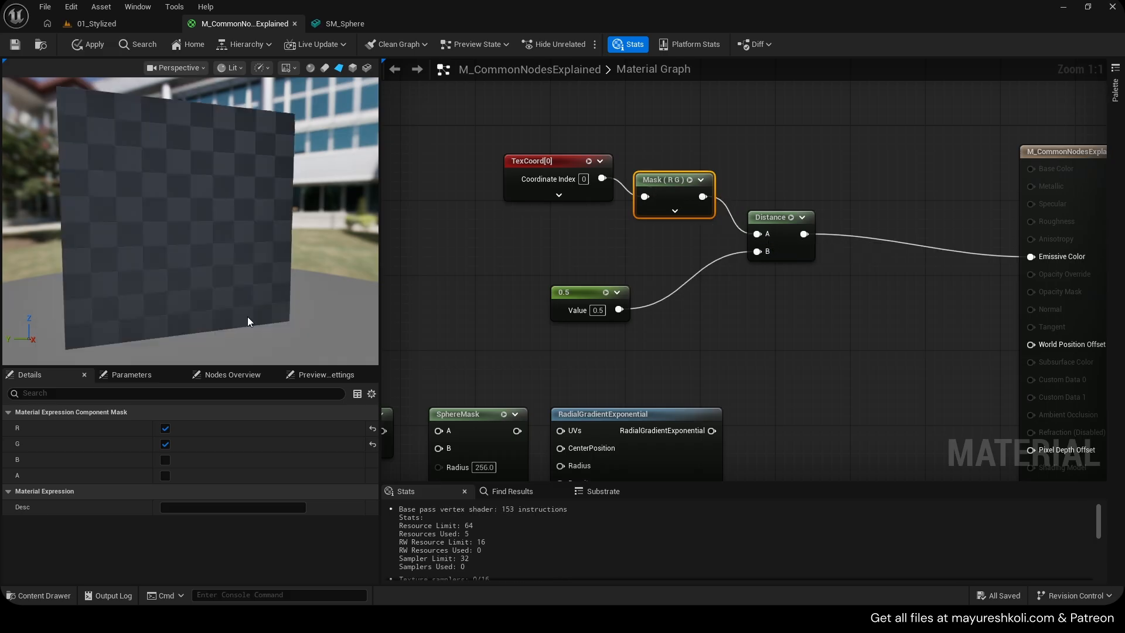
{"action": "left_click", "coordinate": [165, 444]}
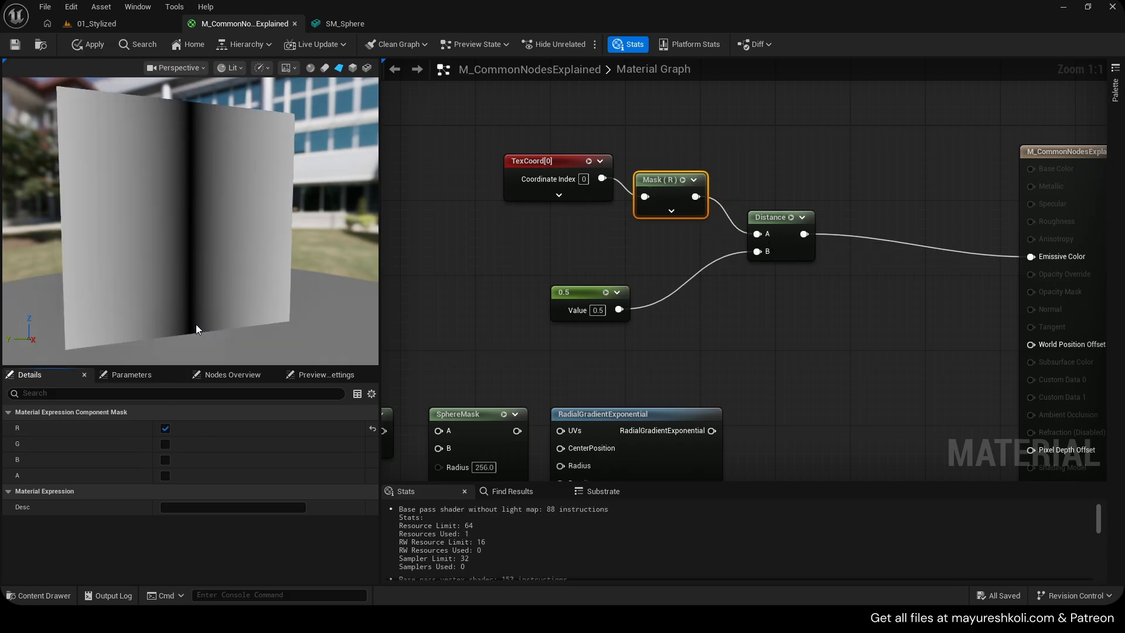
Try connecting the mask output directly to Emissive Color, then undo the link
{"action": "scroll", "coordinate": [268, 279], "scroll_direction": "up", "scroll_amount": 5}
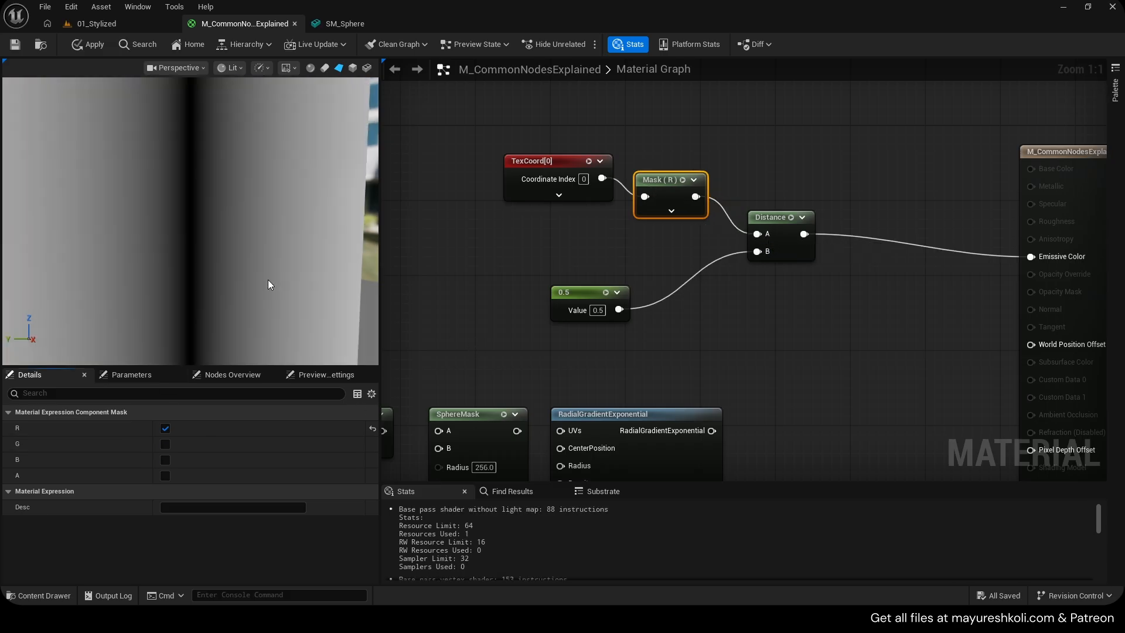
{"action": "scroll", "coordinate": [269, 280], "scroll_direction": "down", "scroll_amount": 5}
{"action": "left_click_drag", "start_coordinate": [241, 266], "coordinate": [185, 118]}
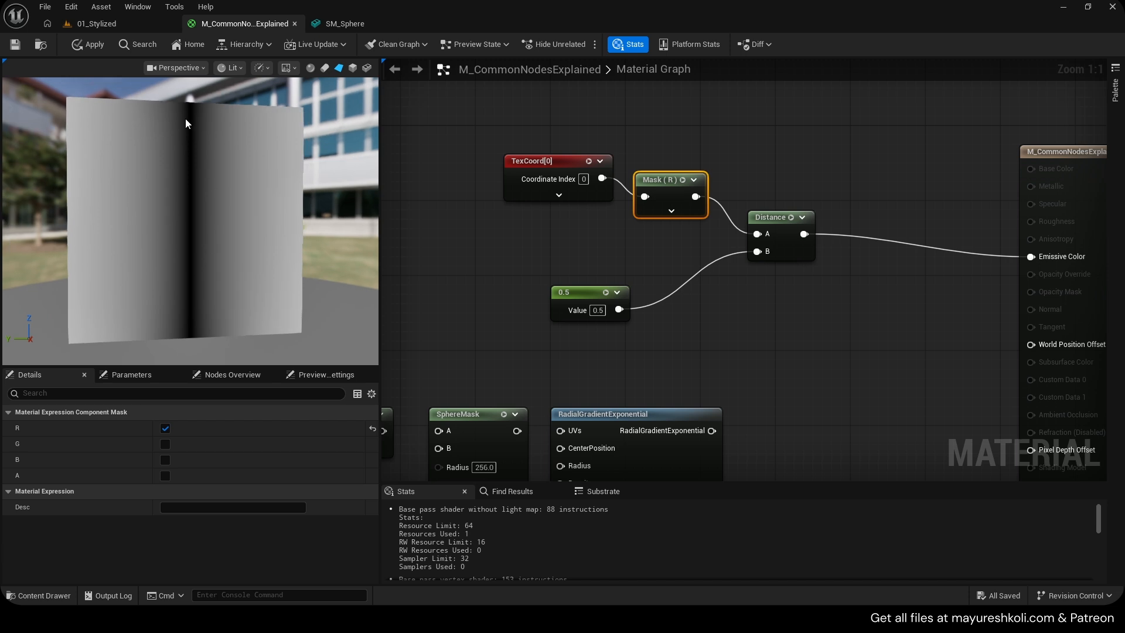
{"action": "left_click_drag", "start_coordinate": [696, 197], "coordinate": [1030, 256]}
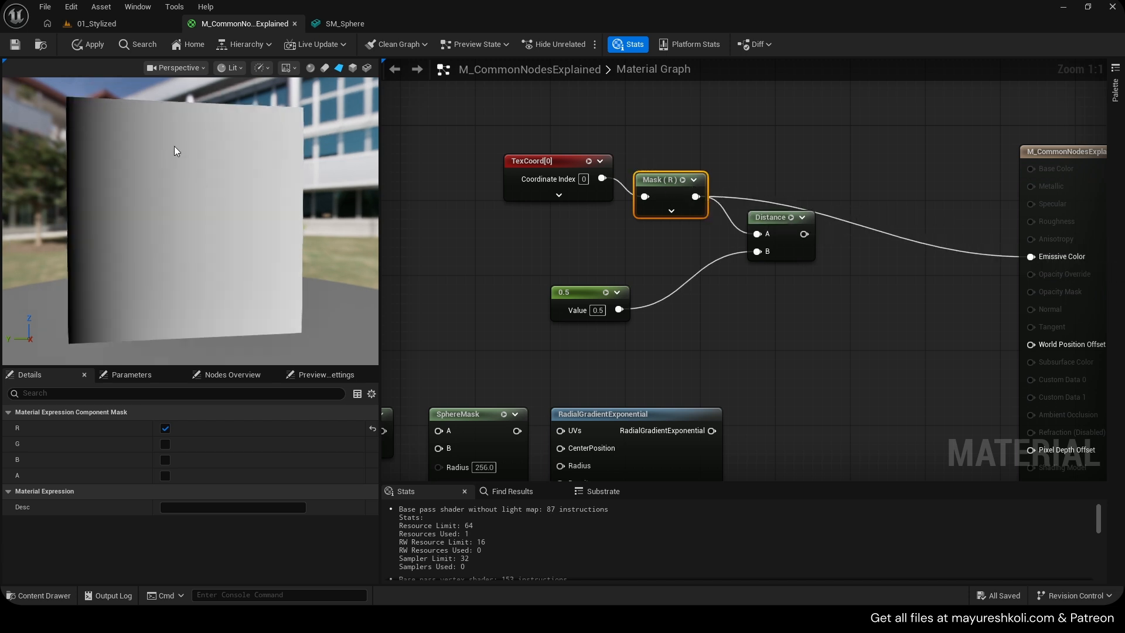
{"action": "key", "text": "ctrl+z"}
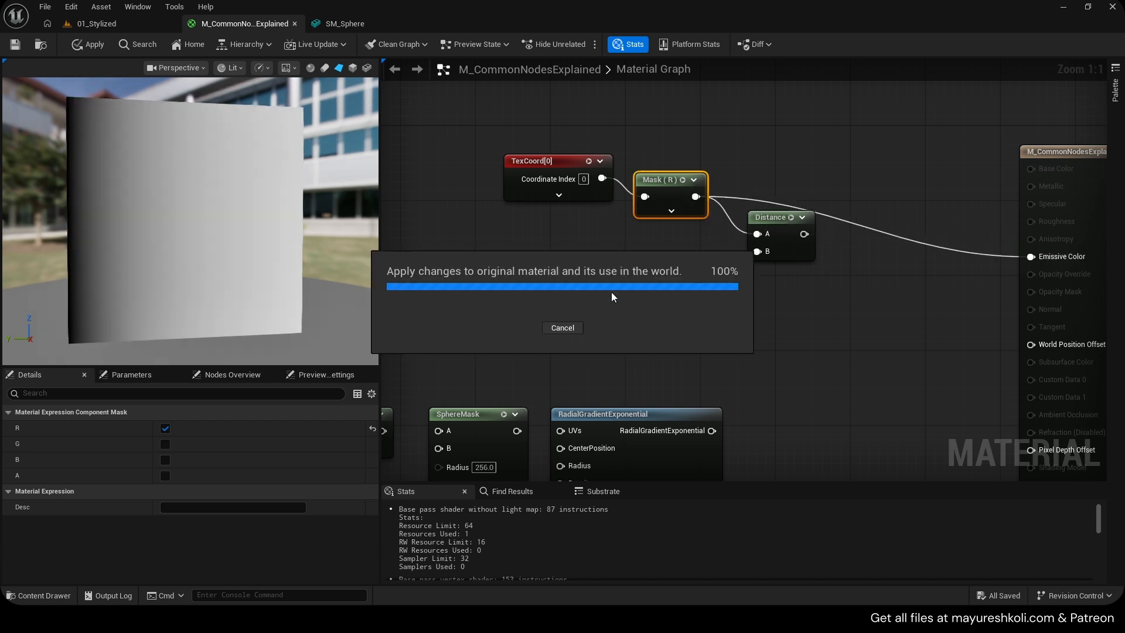
{"action": "left_click", "coordinate": [583, 296]}
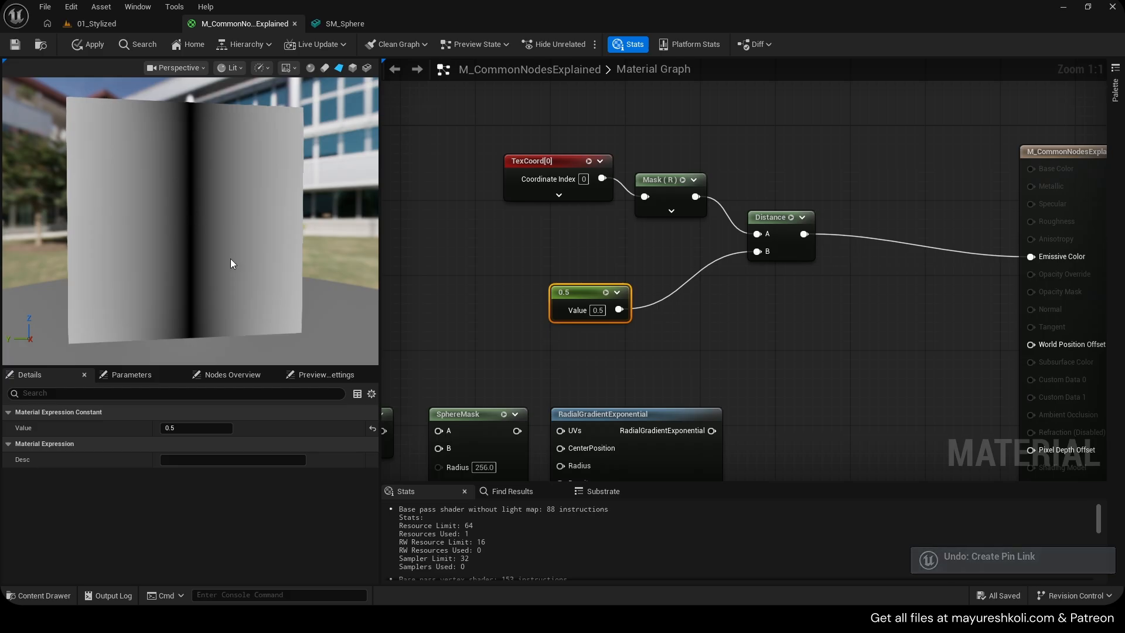
Set the Distance B constant to 0.8
{"action": "left_click", "coordinate": [597, 310]}
{"action": "type", "text": "0.8"}
{"action": "left_click", "coordinate": [688, 326]}
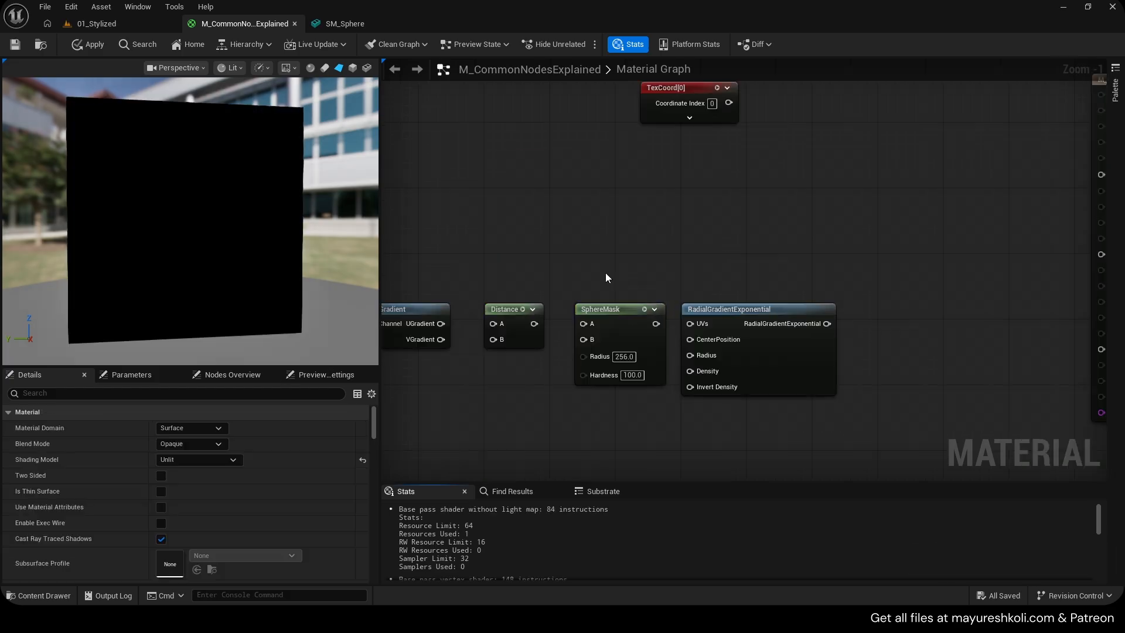
Wire a SphereMask to Emissive Color with TexCoord into A and a new constant of 0 into B
{"action": "left_click_drag", "start_coordinate": [606, 273], "coordinate": [981, 269]}
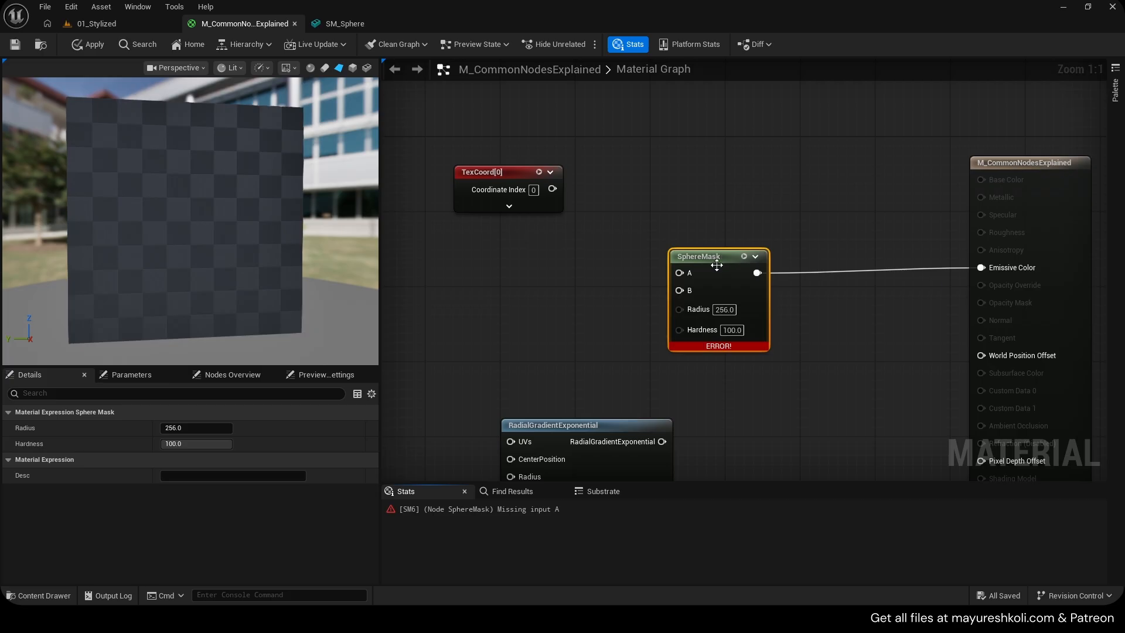
{"action": "left_click_drag", "start_coordinate": [716, 258], "coordinate": [781, 231]}
{"action": "left_click_drag", "start_coordinate": [553, 188], "coordinate": [745, 245]}
{"action": "left_click_drag", "start_coordinate": [499, 171], "coordinate": [612, 181]}
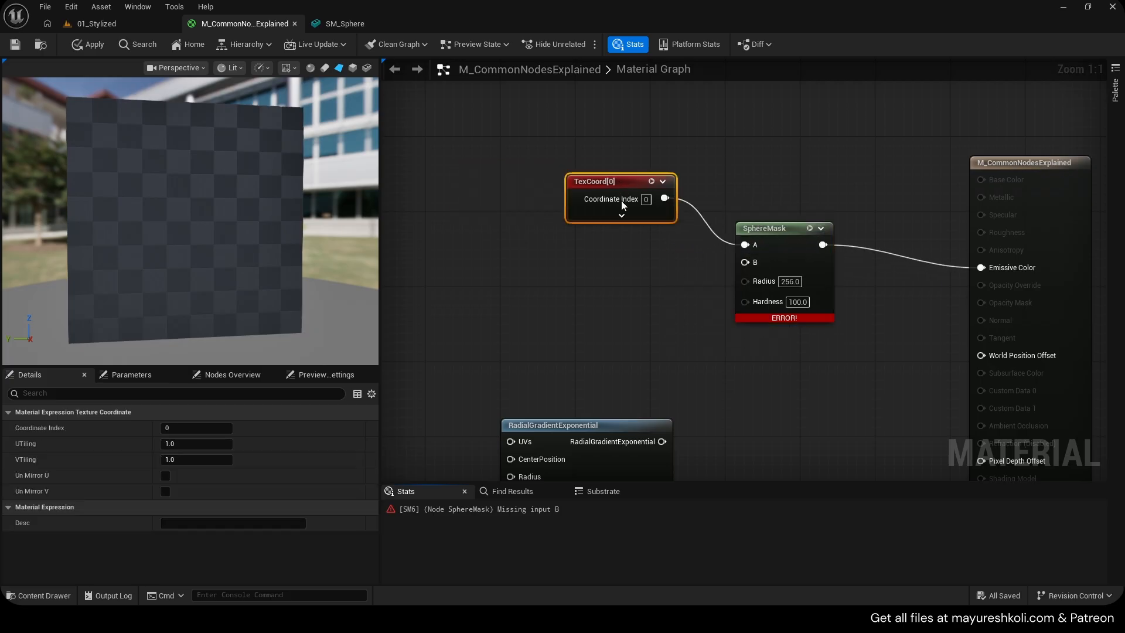
{"action": "left_click", "coordinate": [597, 242]}
{"action": "left_click_drag", "start_coordinate": [657, 263], "coordinate": [744, 262]}
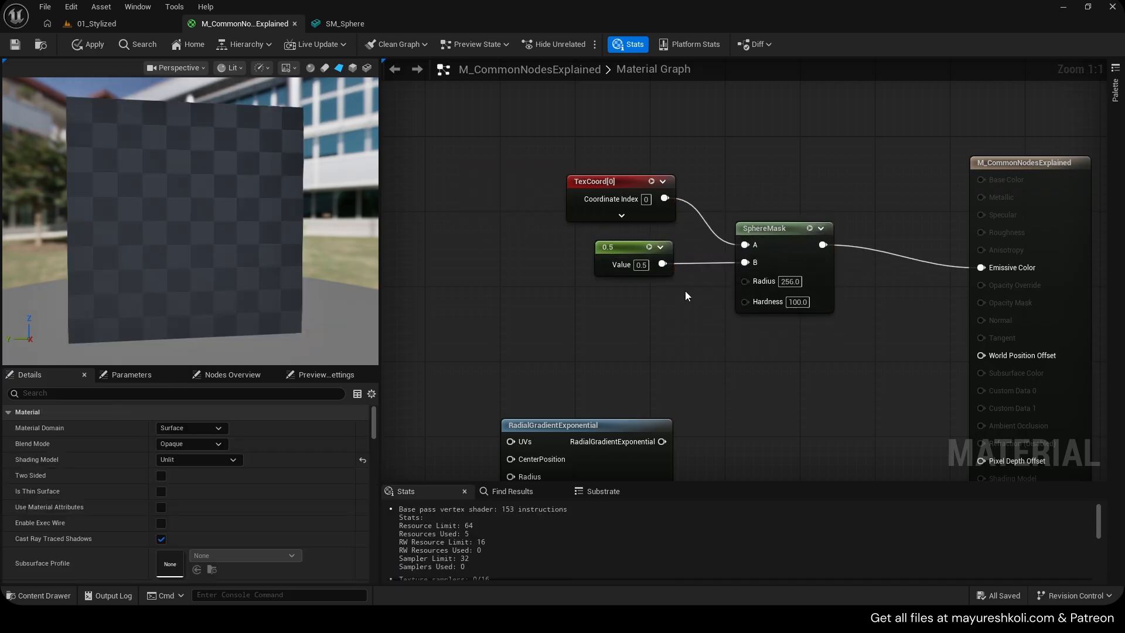
Set the SphereMask radius to 0.5 and its hardness to 0
{"action": "left_click", "coordinate": [790, 281]}
{"action": "type", "text": "0.5"}
{"action": "key", "text": "Return"}
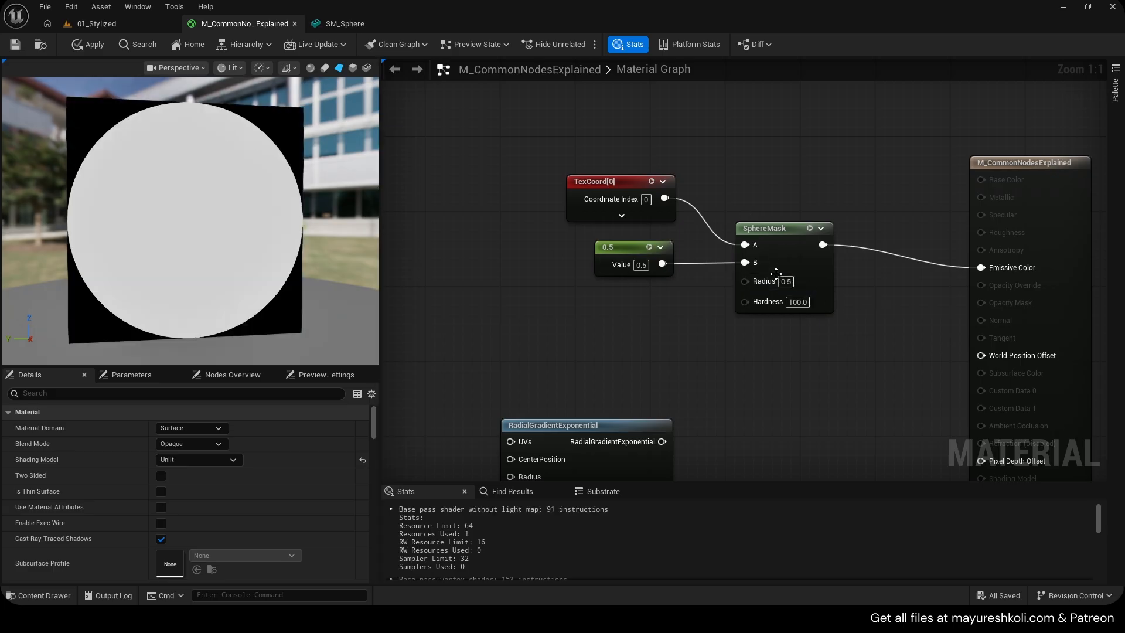
{"action": "left_click_drag", "start_coordinate": [628, 270], "coordinate": [628, 260]}
{"action": "left_click", "coordinate": [795, 302]}
{"action": "type", "text": "0"}
{"action": "key", "text": "Return"}
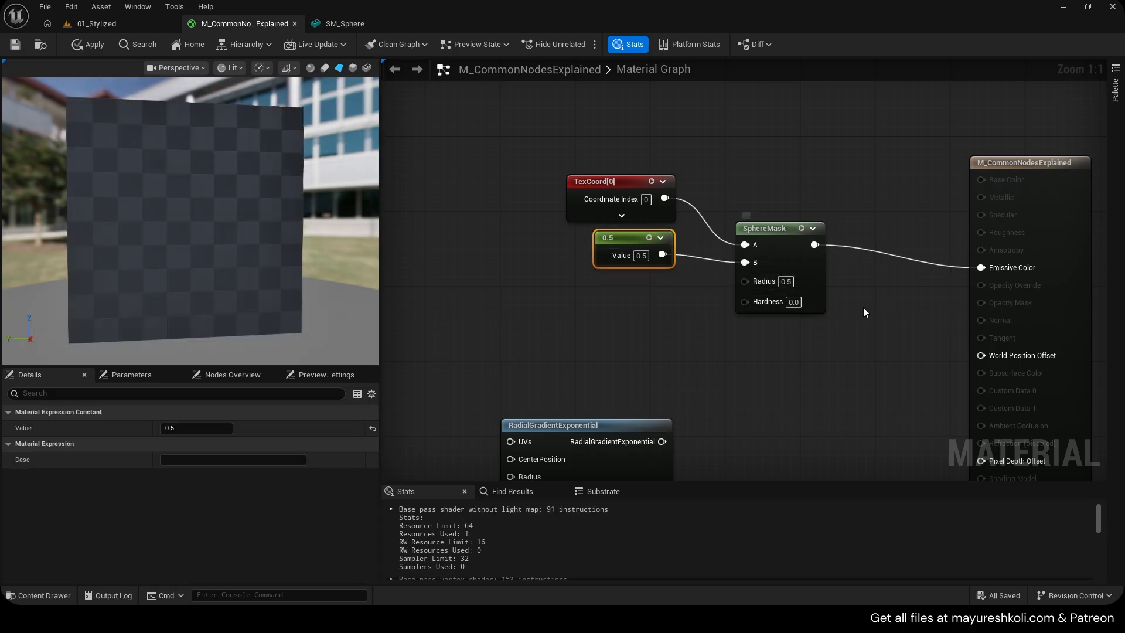
Set the SphereMask hardness to 50
{"action": "left_click", "coordinate": [791, 305]}
{"action": "type", "text": "50"}
{"action": "key", "text": "Return"}
Try SphereMask radius values of 0 and 3.5, then set it back to 0.5
{"action": "left_click", "coordinate": [785, 282]}
{"action": "type", "text": "0"}
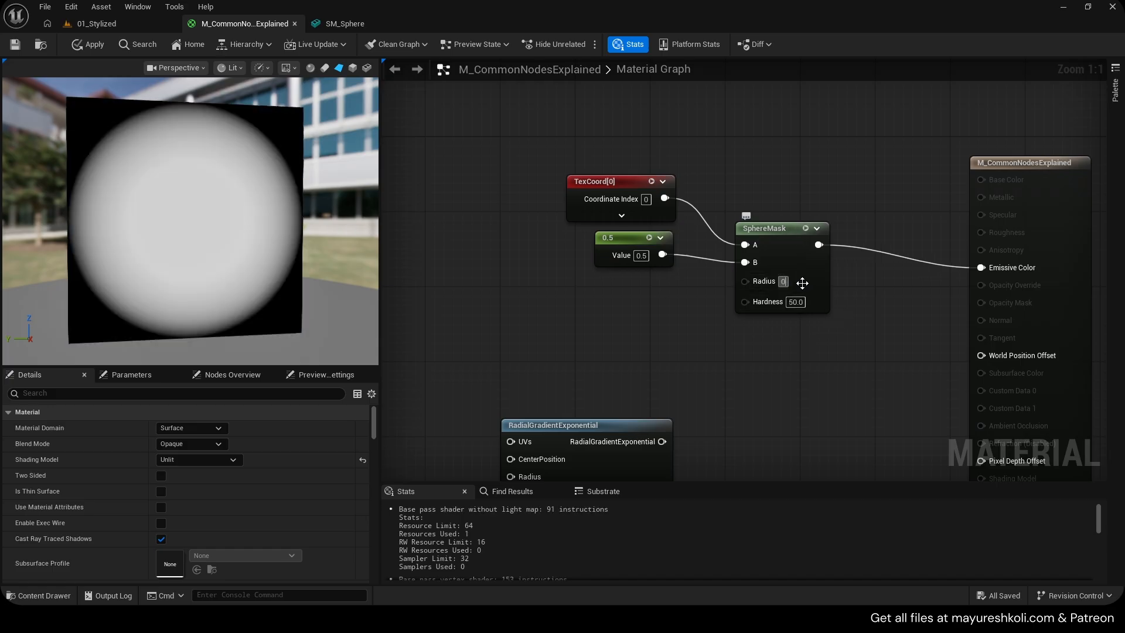
{"action": "left_click", "coordinate": [858, 285]}
{"action": "left_click", "coordinate": [785, 282]}
{"action": "type", "text": "3.5"}
{"action": "left_click", "coordinate": [858, 290]}
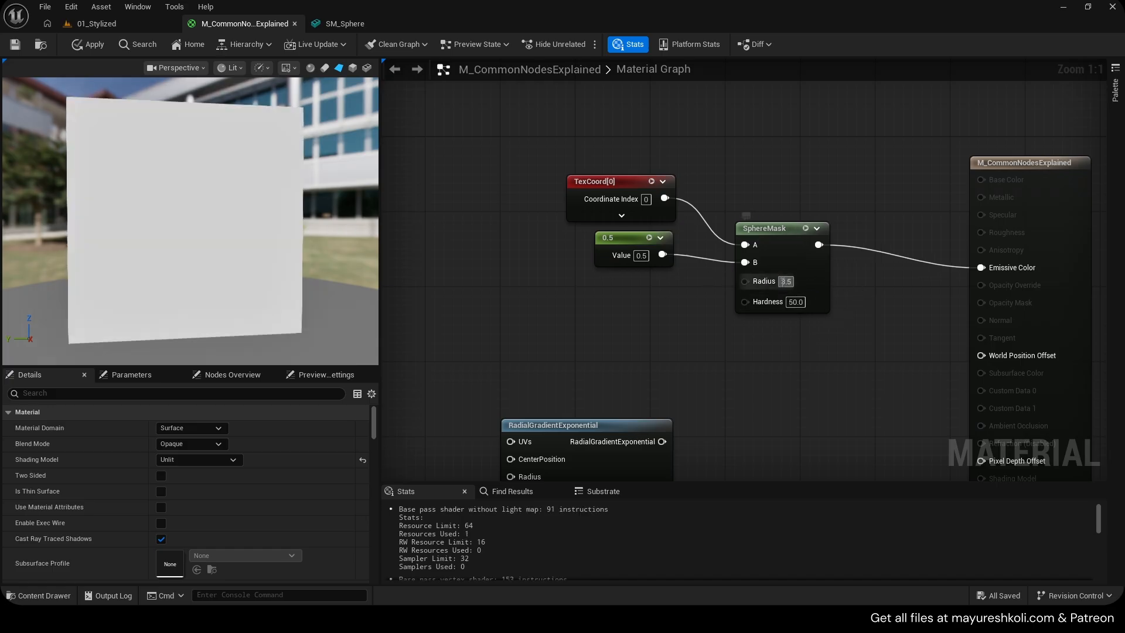
{"action": "type", "text": "0.5"}
{"action": "key", "text": "Return"}
Change the B constant to 1, then 0, then back to 1
{"action": "left_click", "coordinate": [642, 256]}
{"action": "type", "text": "1"}
{"action": "key", "text": "Return"}
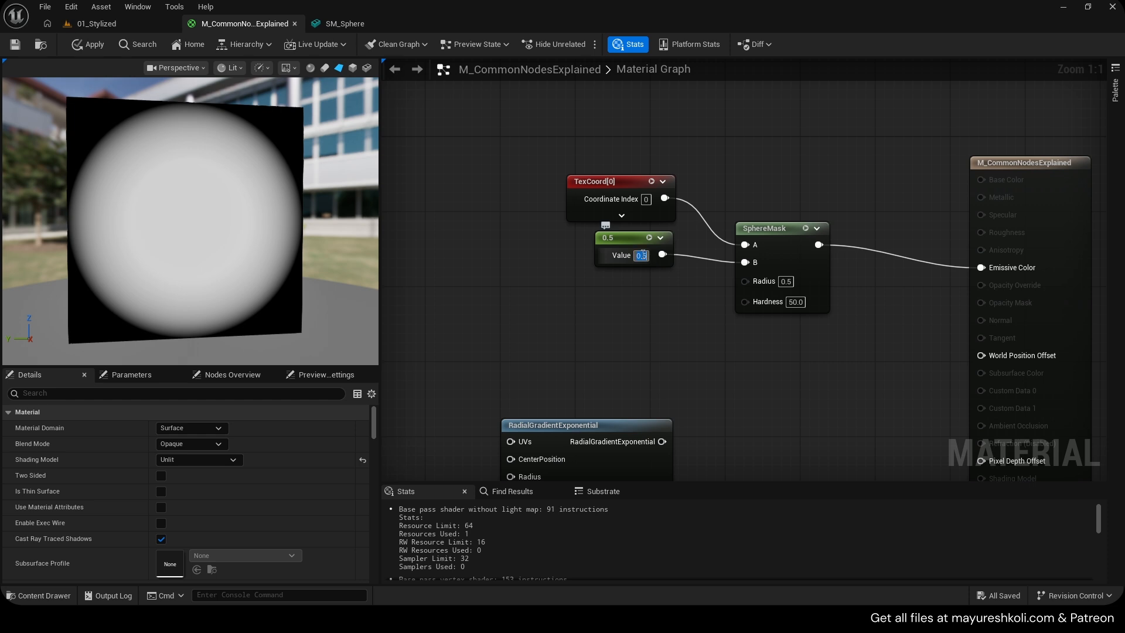
{"action": "left_click", "coordinate": [641, 256]}
{"action": "type", "text": "0"}
{"action": "key", "text": "Return"}
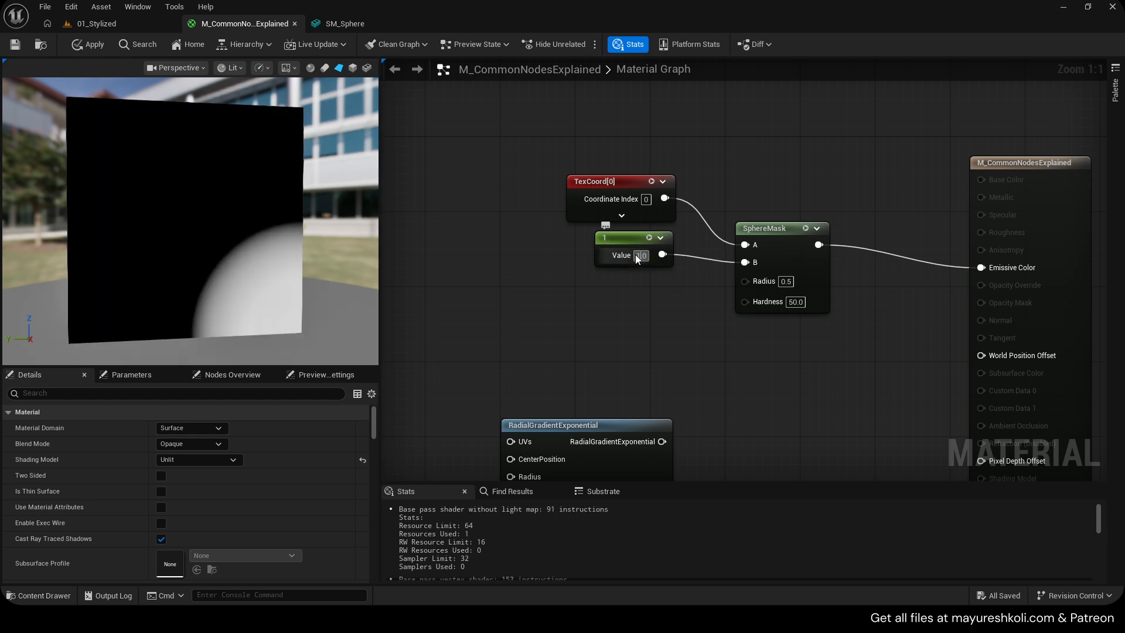
{"action": "left_click_drag", "start_coordinate": [645, 257], "coordinate": [572, 245]}
{"action": "type", "text": "1"}
{"action": "key", "text": "Return"}
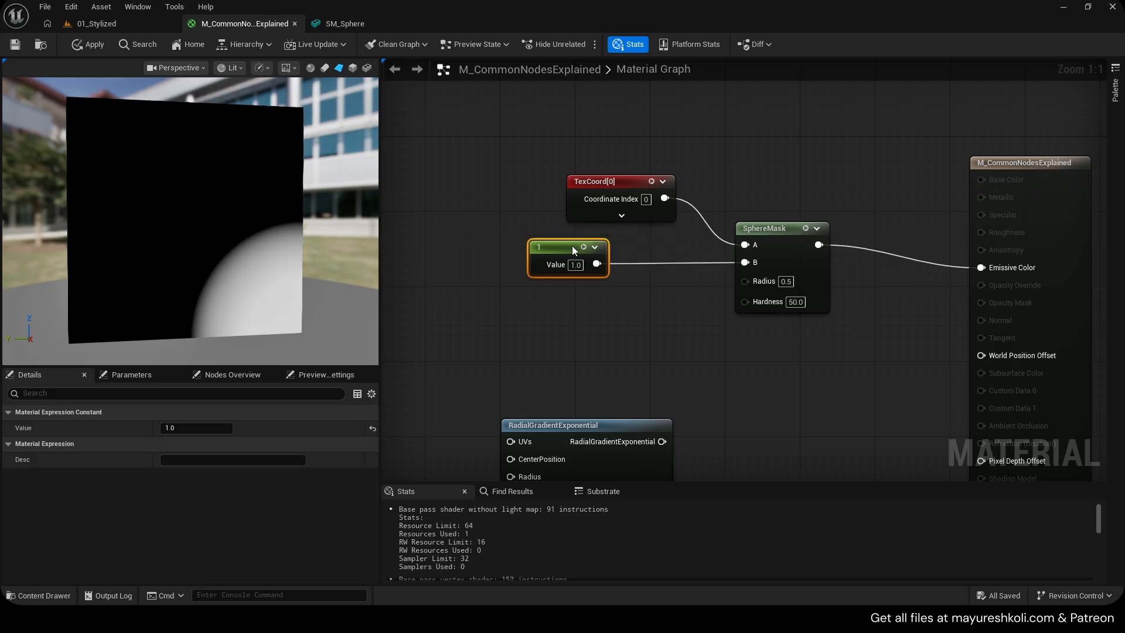
Replace the B constant with a Constant2Vector connected to the SphereMask B input
{"action": "left_click", "coordinate": [656, 195]}
{"action": "left_click_drag", "start_coordinate": [632, 189], "coordinate": [622, 180]}
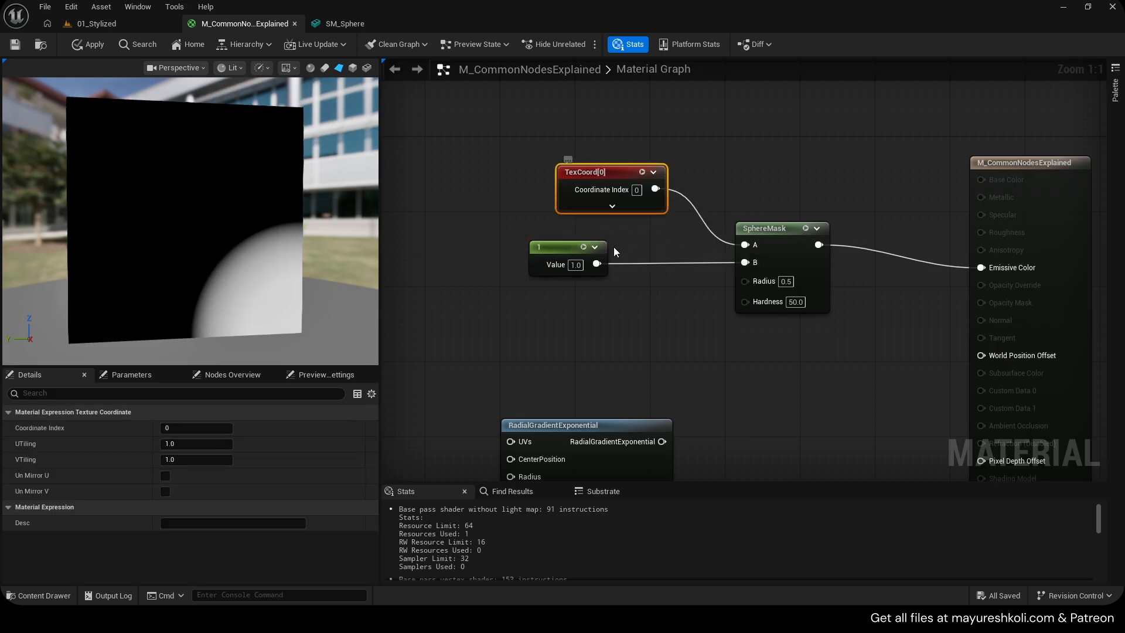
{"action": "key", "text": "2"}
{"action": "left_click", "coordinate": [628, 254]}
{"action": "left_click", "coordinate": [547, 248]}
{"action": "key", "text": "Delete"}
{"action": "left_click_drag", "start_coordinate": [677, 273], "coordinate": [750, 263]}
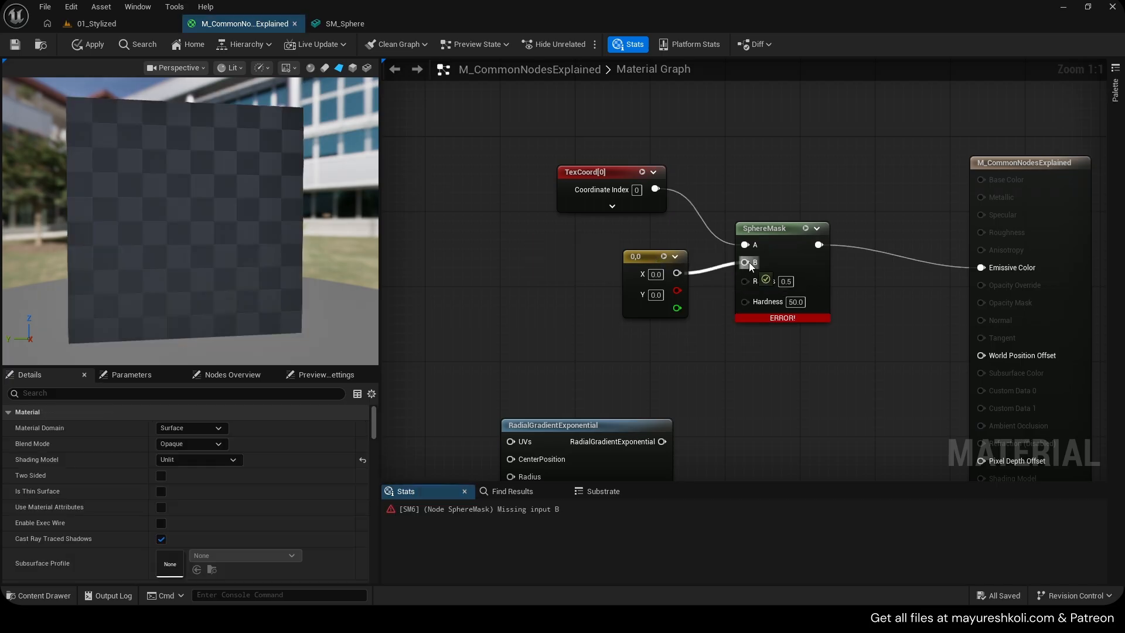
Set the 2-vector to (0, 1) and then to (1, 0) to move the sphere's centre
{"action": "left_click_drag", "start_coordinate": [634, 262], "coordinate": [588, 254]}
{"action": "left_click", "coordinate": [610, 266]}
{"action": "left_click", "coordinate": [611, 286]}
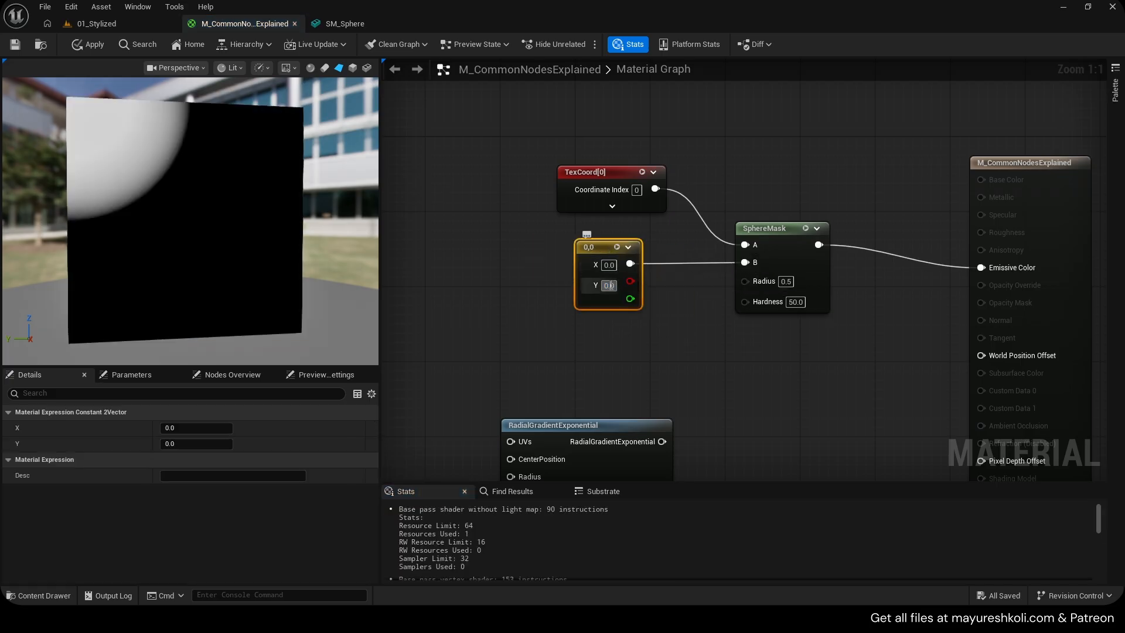
{"action": "type", "text": "1"}
{"action": "left_click", "coordinate": [527, 258]}
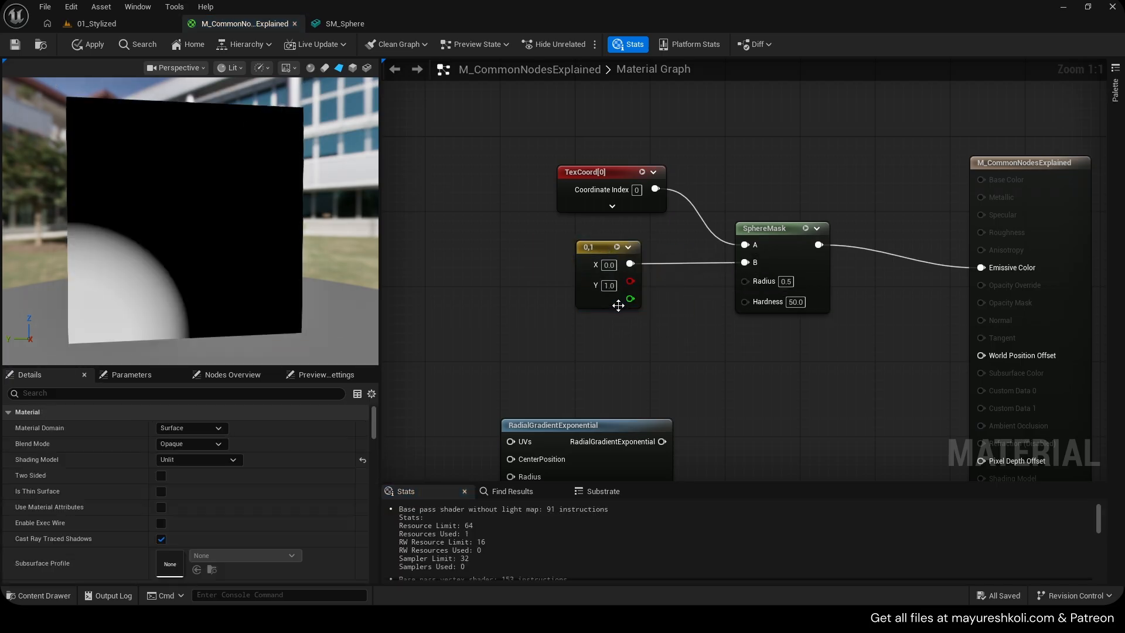
{"action": "left_click", "coordinate": [609, 285]}
{"action": "type", "text": "0"}
{"action": "key", "text": "Tab"}
{"action": "type", "text": "1"}
{"action": "key", "text": "Return"}
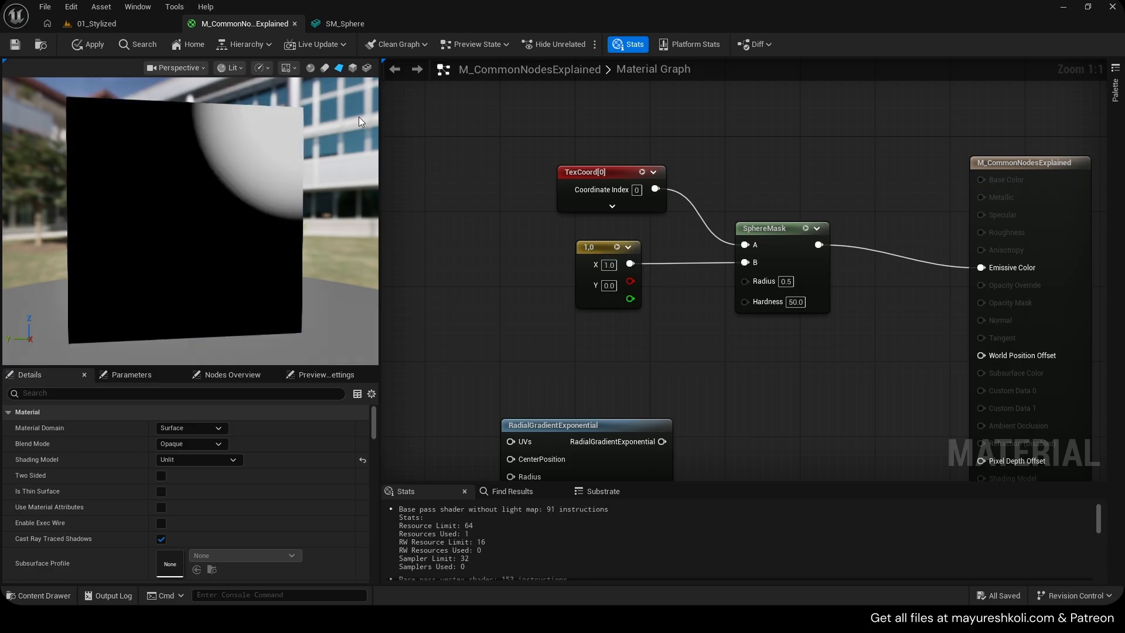
Browse the graph's reference node groups to find the next nodes to demonstrate
{"action": "scroll", "coordinate": [504, 169], "scroll_direction": "down", "scroll_amount": 1}
{"action": "left_click_drag", "start_coordinate": [510, 153], "coordinate": [777, 320]}
{"action": "right_click_drag", "start_coordinate": [645, 312], "coordinate": [823, 195]}
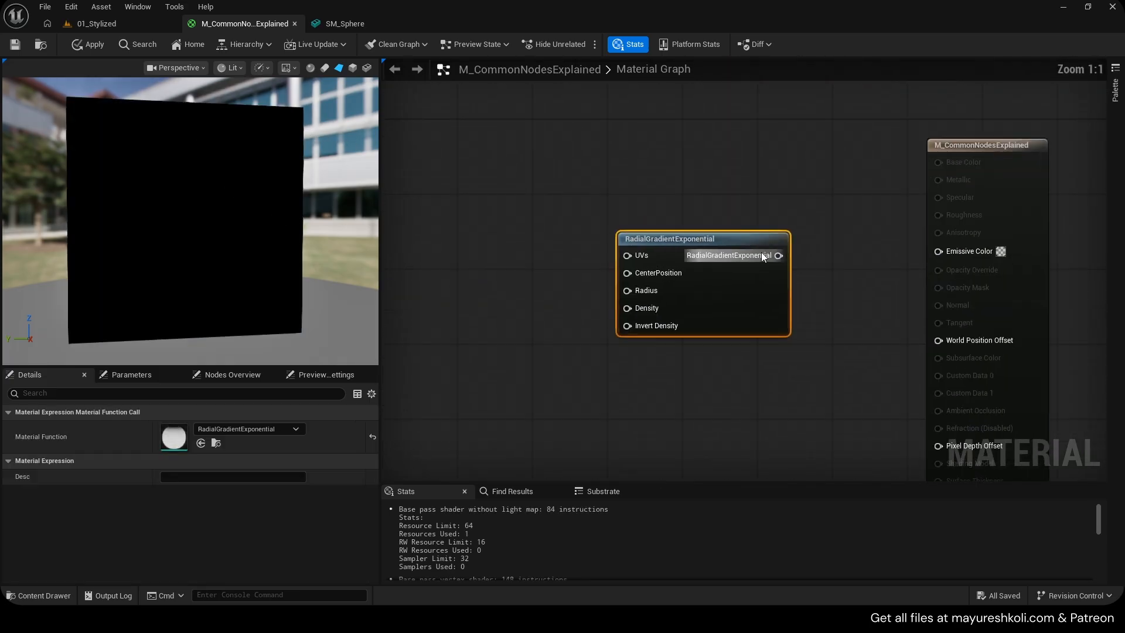
{"action": "left_click_drag", "start_coordinate": [779, 256], "coordinate": [955, 245]}
{"action": "left_click_drag", "start_coordinate": [701, 287], "coordinate": [689, 285]}
{"action": "left_click_drag", "start_coordinate": [617, 180], "coordinate": [736, 365]}
{"action": "left_click_drag", "start_coordinate": [736, 366], "coordinate": [738, 368]}
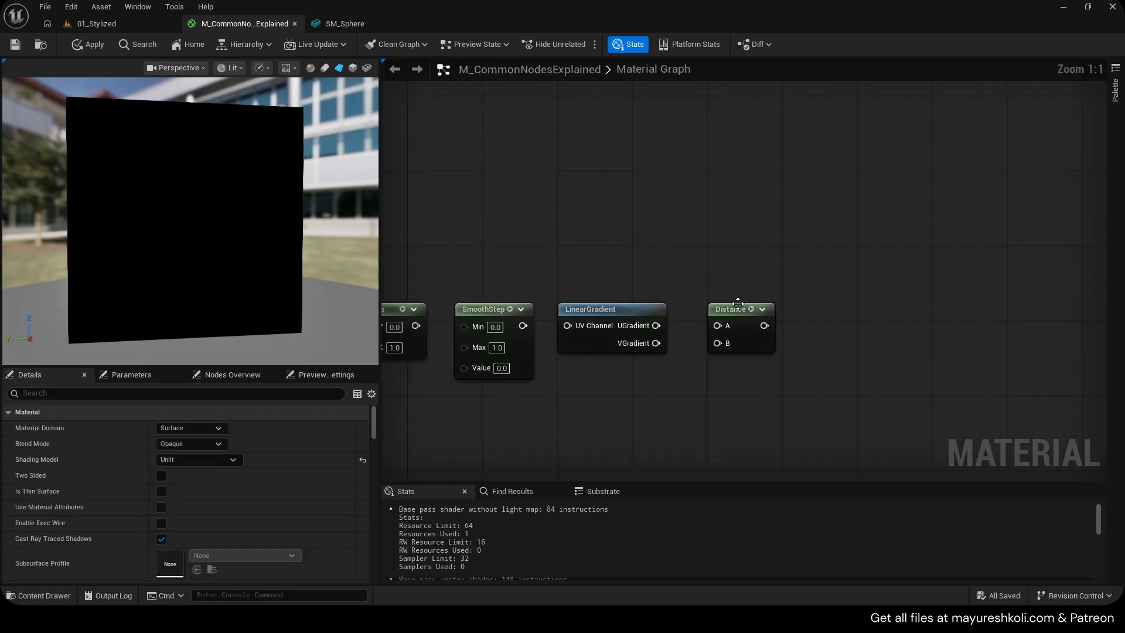
{"action": "left_click", "coordinate": [711, 300]}
{"action": "right_click_drag", "start_coordinate": [711, 300], "coordinate": [803, 258]}
{"action": "left_click_drag", "start_coordinate": [500, 225], "coordinate": [838, 290]}
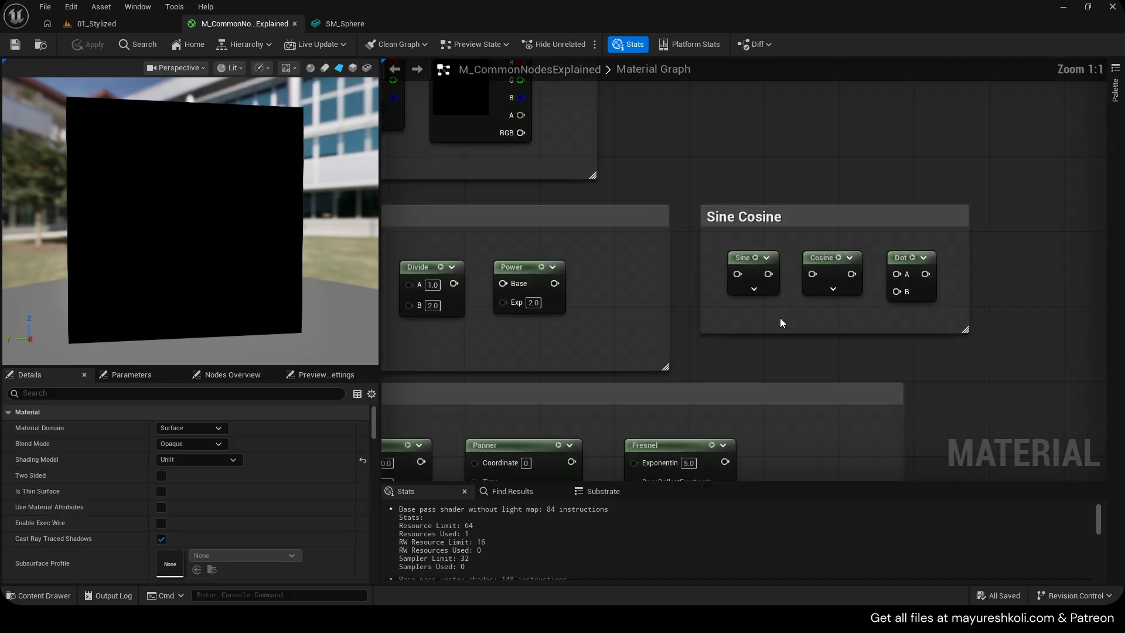
Copy the Sine, Cosine and Dot nodes from the Sine Cosine group and paste them near the material output
{"action": "left_click_drag", "start_coordinate": [739, 312], "coordinate": [910, 258]}
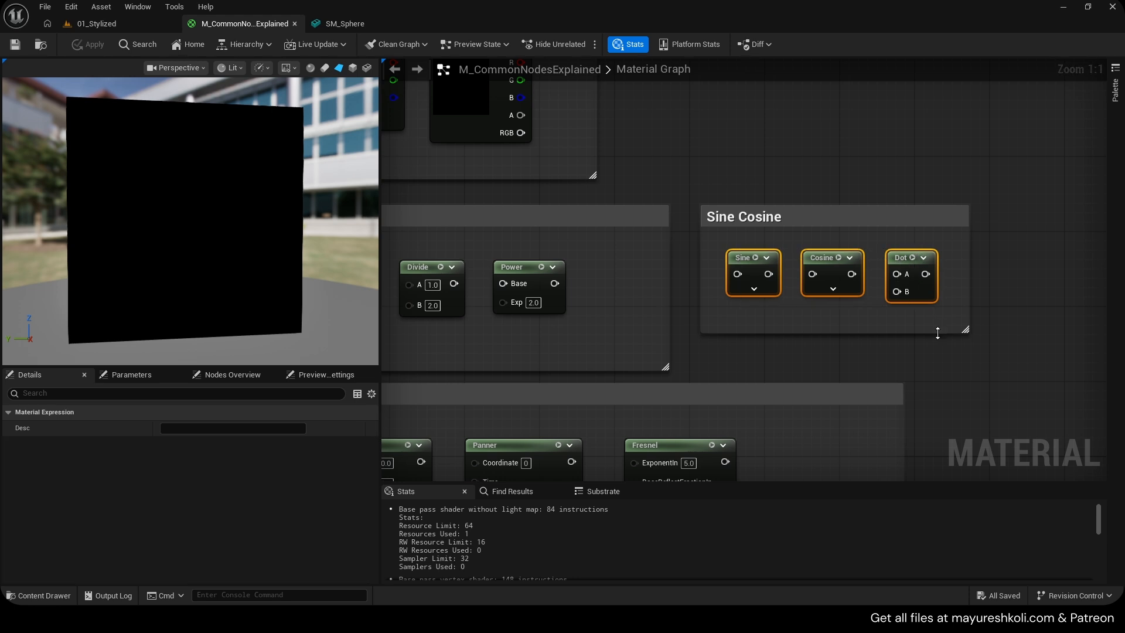
{"action": "scroll", "coordinate": [938, 332], "scroll_direction": "down", "scroll_amount": 5}
{"action": "right_click_drag", "start_coordinate": [1027, 358], "coordinate": [756, 316]}
{"action": "scroll", "coordinate": [851, 332], "scroll_direction": "up", "scroll_amount": 4}
{"action": "right_click_drag", "start_coordinate": [851, 332], "coordinate": [666, 155]}
{"action": "key", "text": "ctrl+v"}
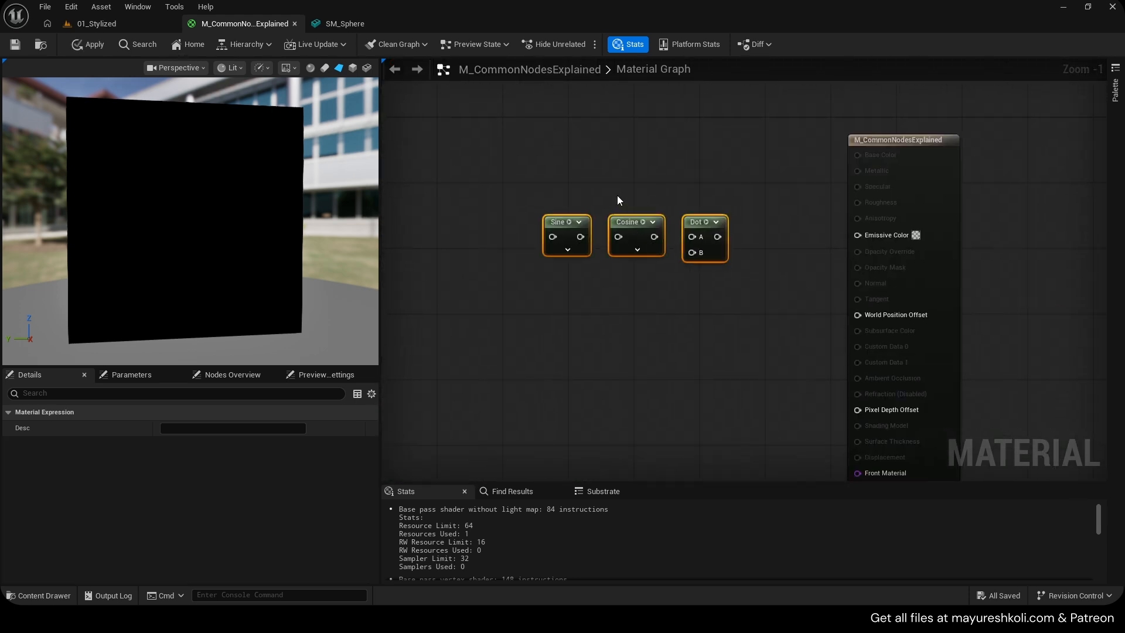
Arrange the pasted Sine, Cosine and Dot nodes and save the material
{"action": "left_click_drag", "start_coordinate": [529, 180], "coordinate": [717, 284]}
{"action": "left_click", "coordinate": [698, 241]}
{"action": "left_click_drag", "start_coordinate": [527, 199], "coordinate": [646, 276]}
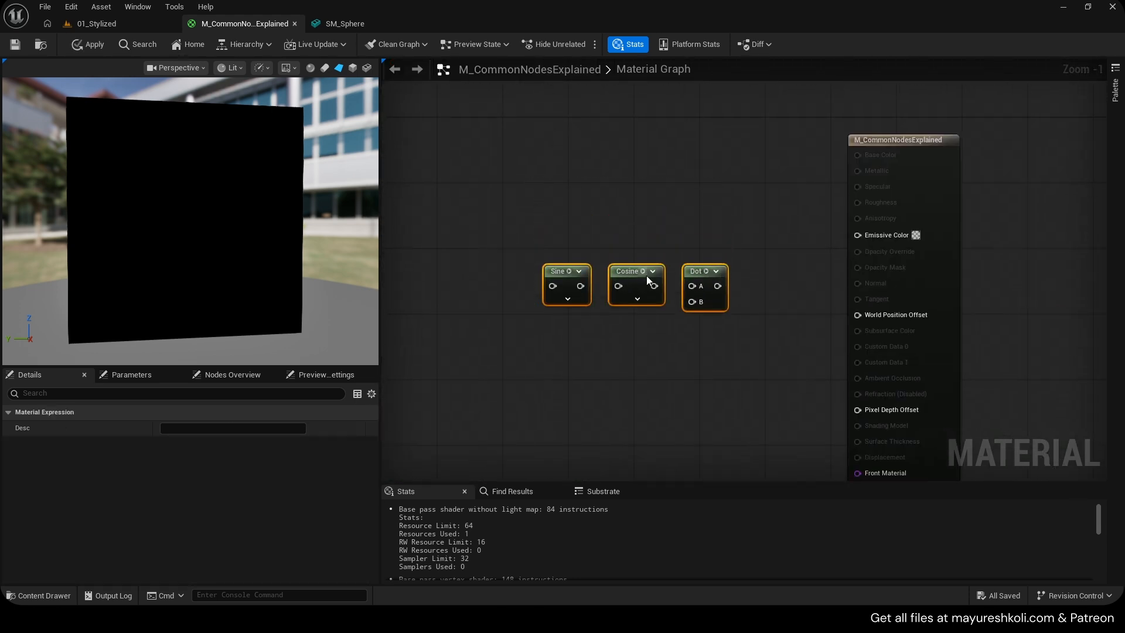
{"action": "key", "text": "ctrl+s"}
{"action": "left_click_drag", "start_coordinate": [542, 241], "coordinate": [696, 320]}
{"action": "left_click_drag", "start_coordinate": [622, 268], "coordinate": [588, 346]}
{"action": "left_click", "coordinate": [652, 271]}
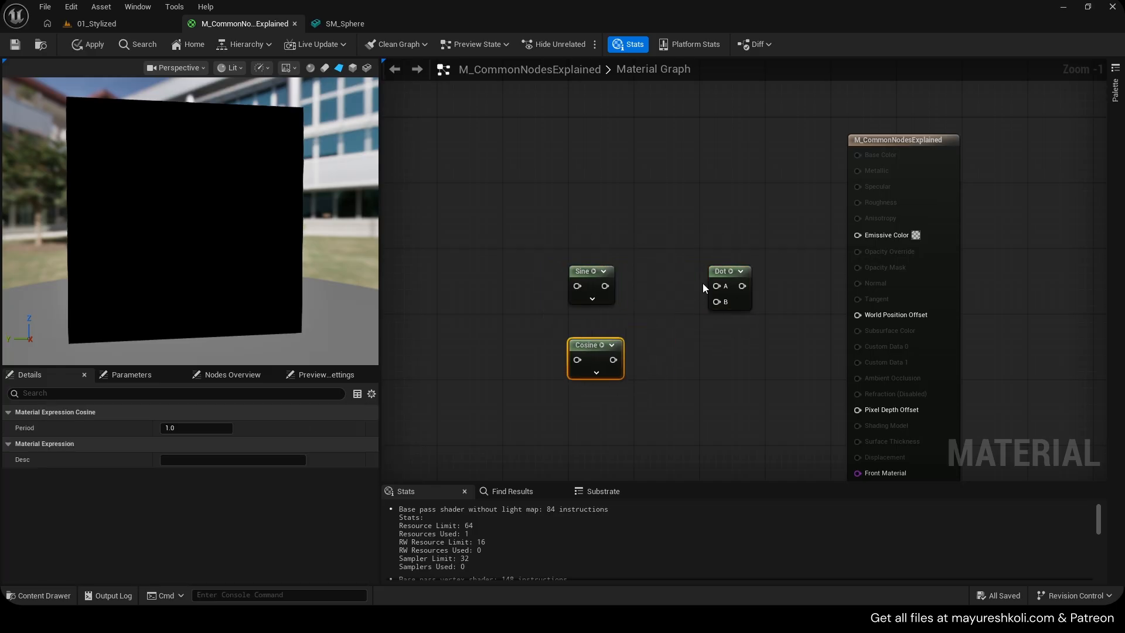
{"action": "left_click_drag", "start_coordinate": [710, 276], "coordinate": [576, 418]}
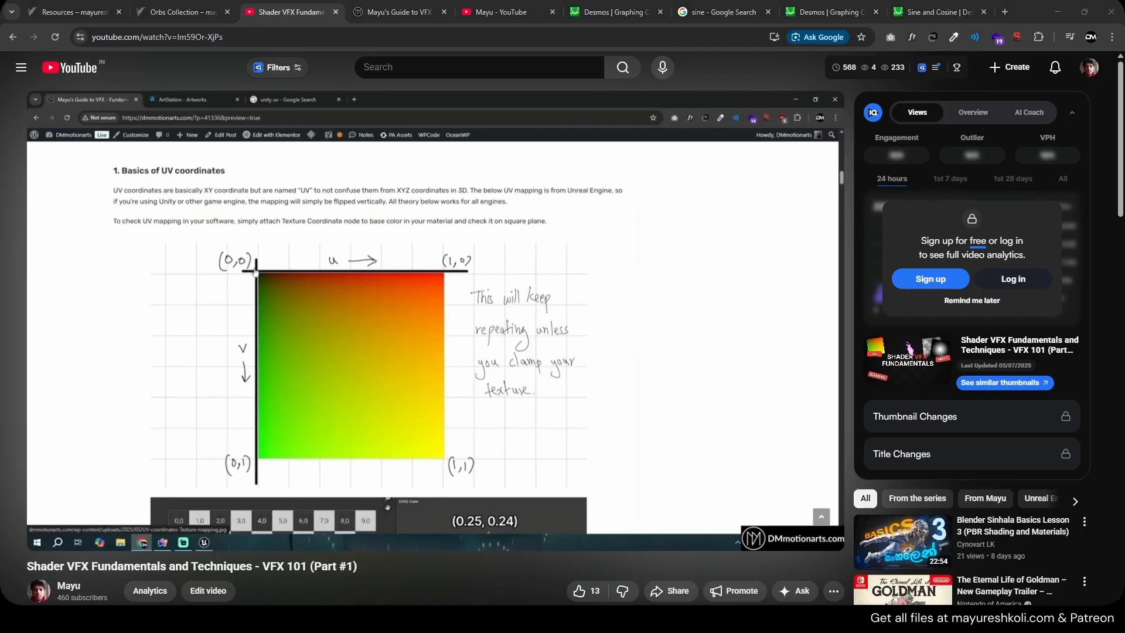
Switch to the Sine and Cosine graph in Desmos and display only the y = sin x curve
{"action": "left_click", "coordinate": [724, 11]}
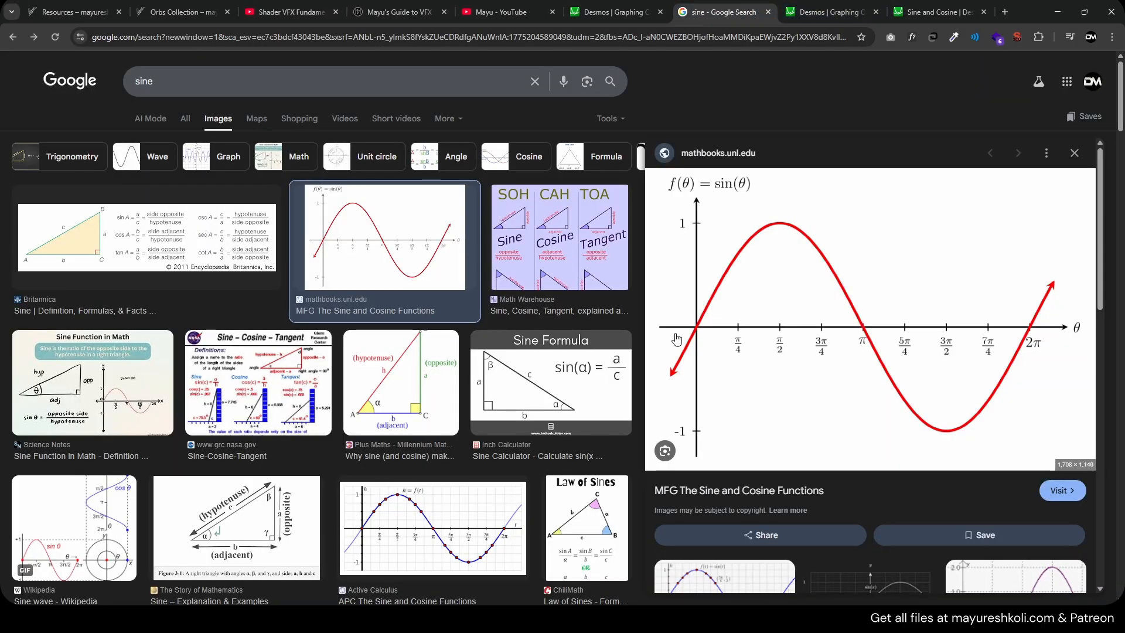
{"action": "left_click", "coordinate": [937, 12]}
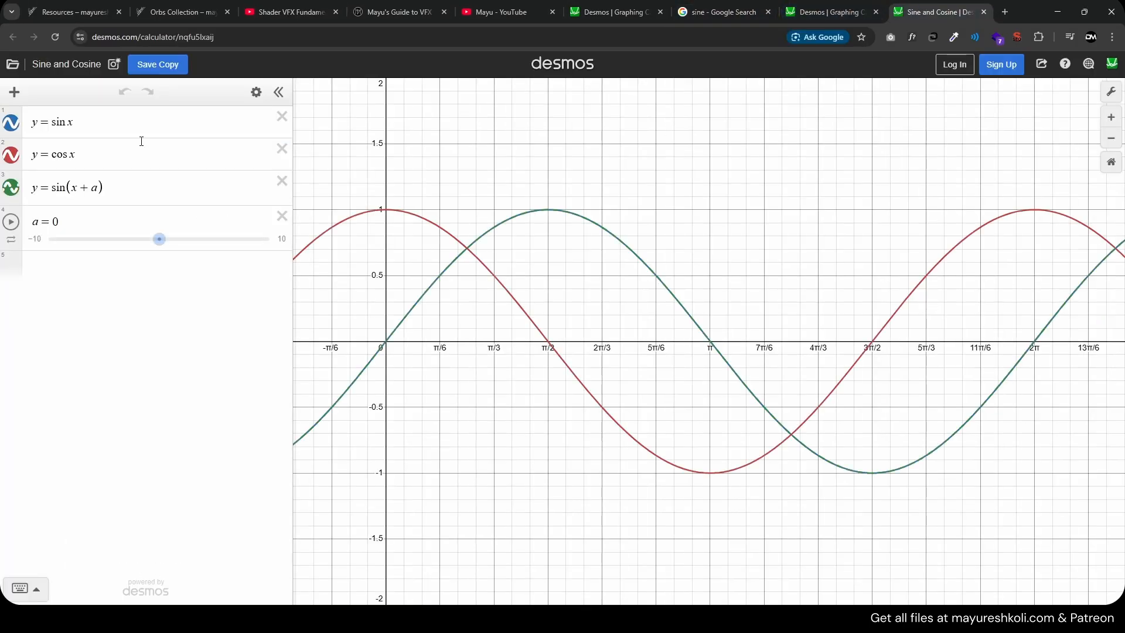
{"action": "left_click", "coordinate": [69, 125]}
{"action": "left_click", "coordinate": [12, 155]}
{"action": "left_click", "coordinate": [13, 187]}
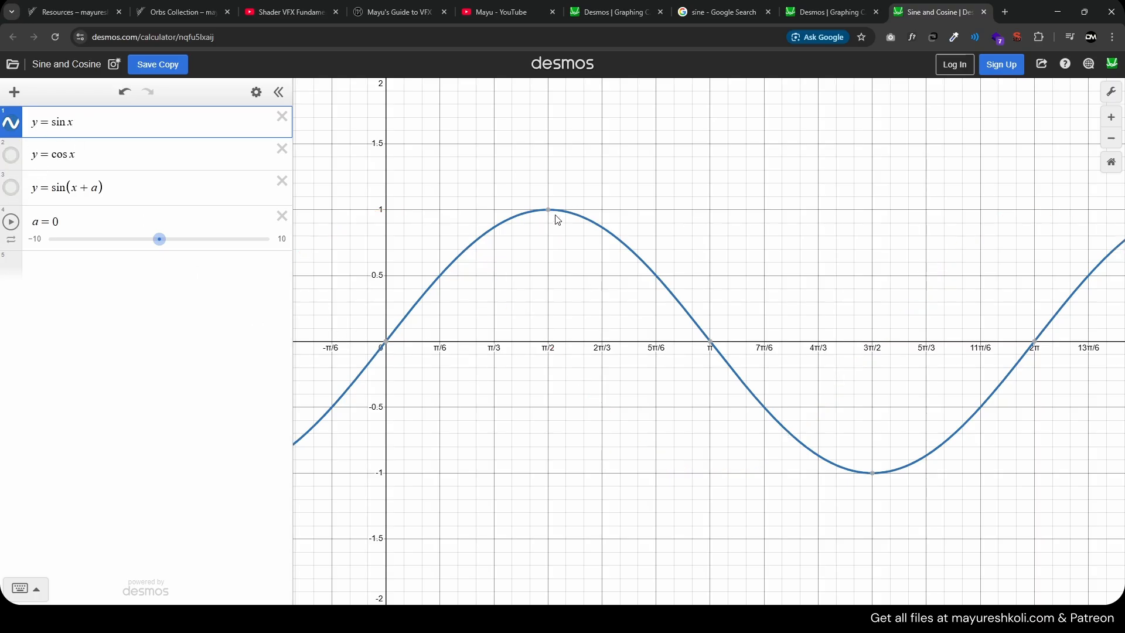
Hide the sine curve and display only the y = cos x curve
{"action": "mouse_move", "coordinate": [871, 474]}
{"action": "left_click", "coordinate": [11, 122]}
{"action": "left_click", "coordinate": [11, 155]}
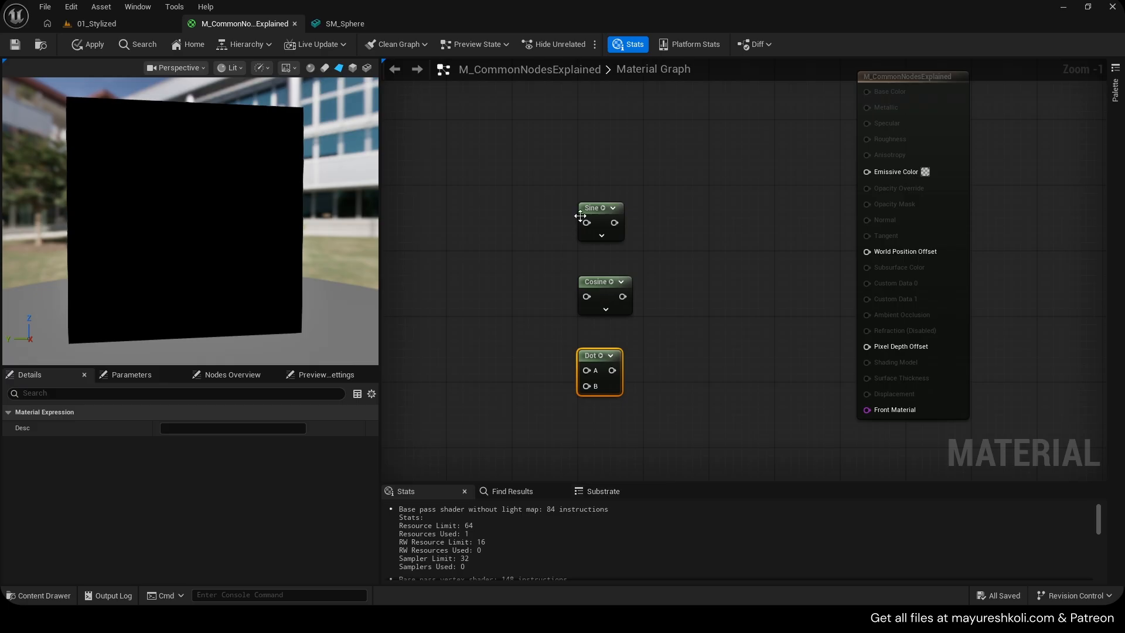
Select the Sine node in the material graph to inspect its Period property
{"action": "left_click", "coordinate": [591, 207]}
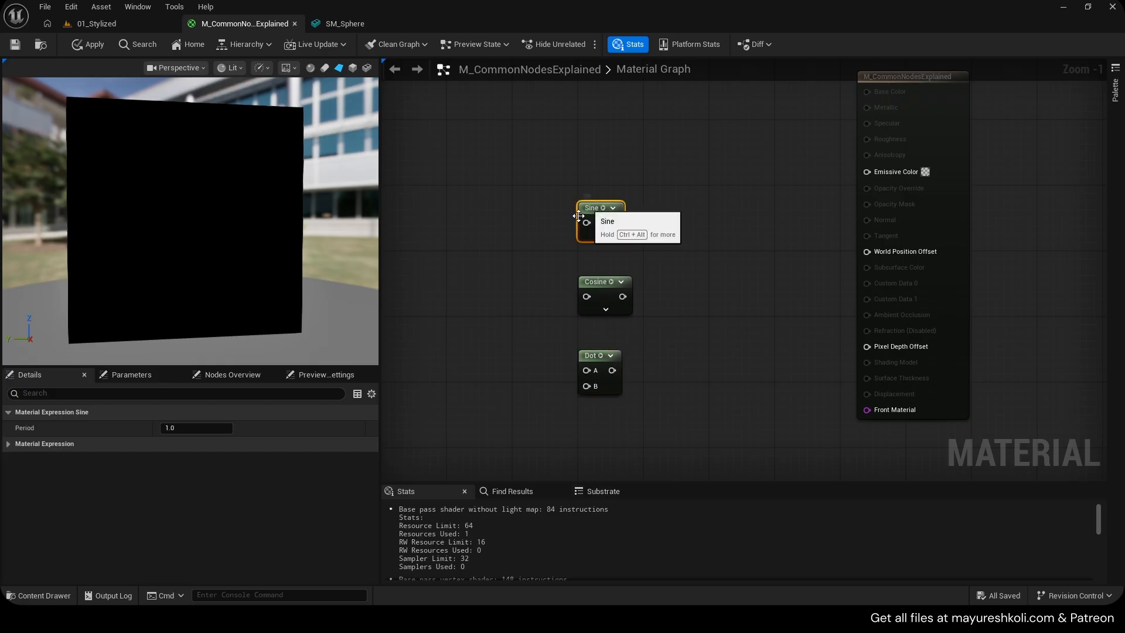
{"action": "left_click", "coordinate": [583, 292]}
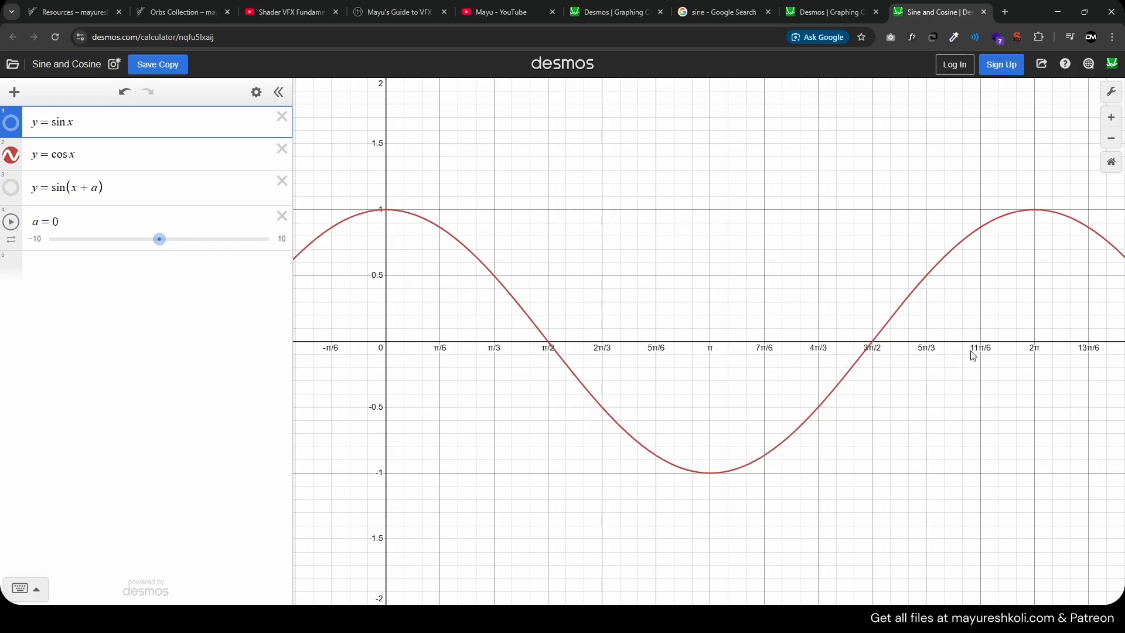
Examine the cosine curve around zero in the Desmos graph
{"action": "scroll", "coordinate": [967, 352], "scroll_direction": "down", "scroll_amount": 1}
{"action": "scroll", "coordinate": [928, 346], "scroll_direction": "up", "scroll_amount": 2}
{"action": "scroll", "coordinate": [872, 338], "scroll_direction": "down", "scroll_amount": 4}
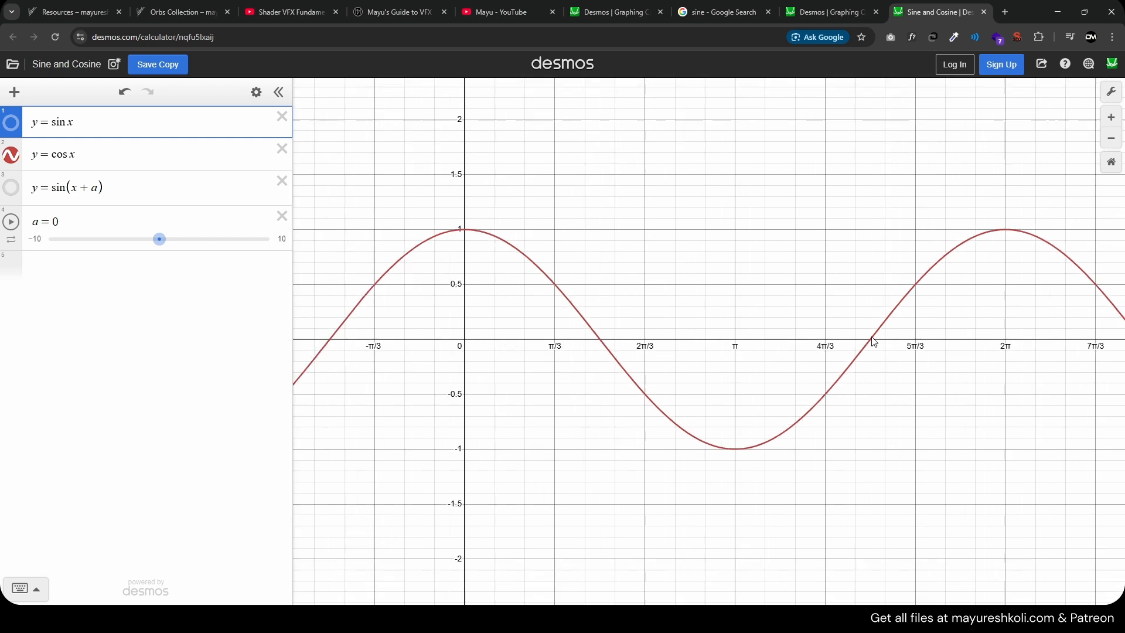
{"action": "scroll", "coordinate": [874, 341], "scroll_direction": "down", "scroll_amount": 1}
{"action": "left_click_drag", "start_coordinate": [834, 304], "coordinate": [795, 310]}
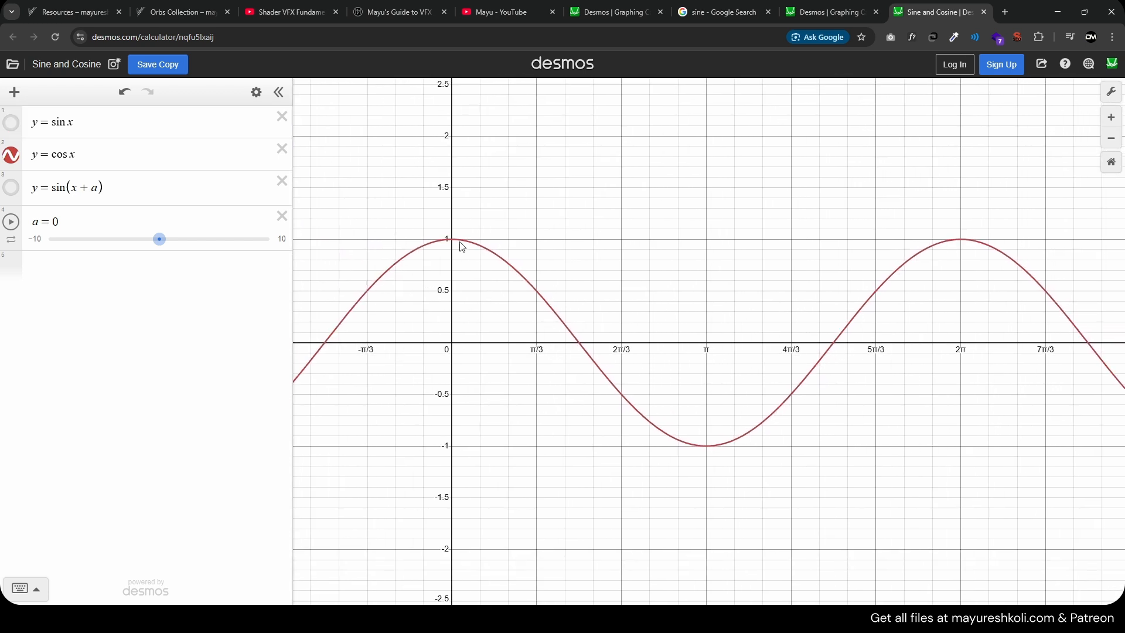
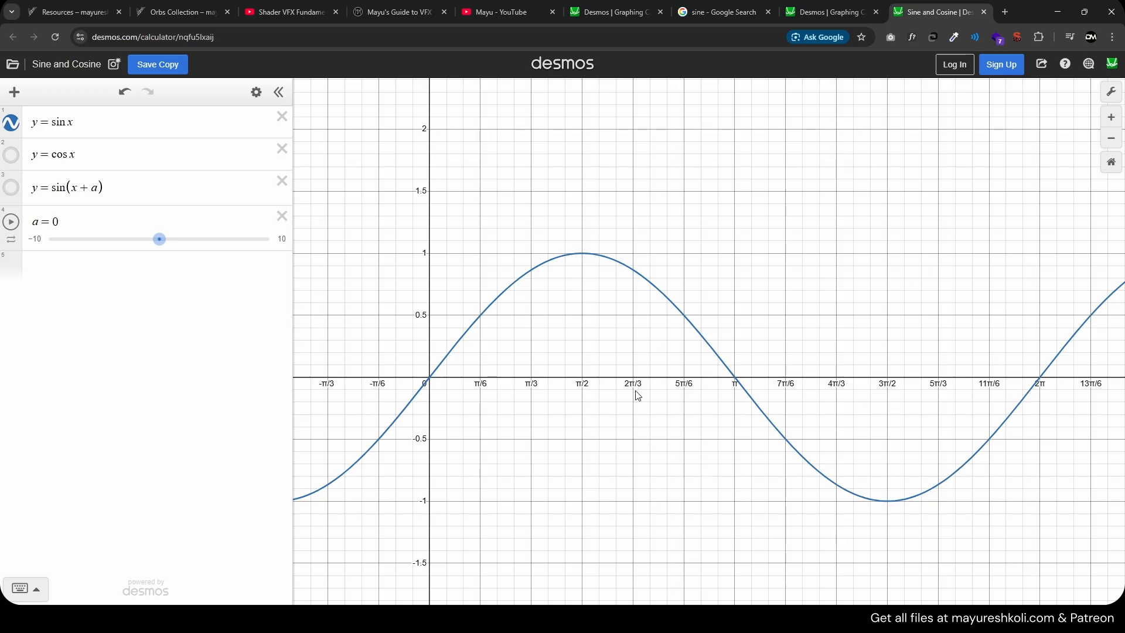
Zoom and pan the sine graph to examine the curve over several periods
{"action": "scroll", "coordinate": [455, 395], "scroll_direction": "down", "scroll_amount": 2}
{"action": "right_click", "coordinate": [562, 430]}
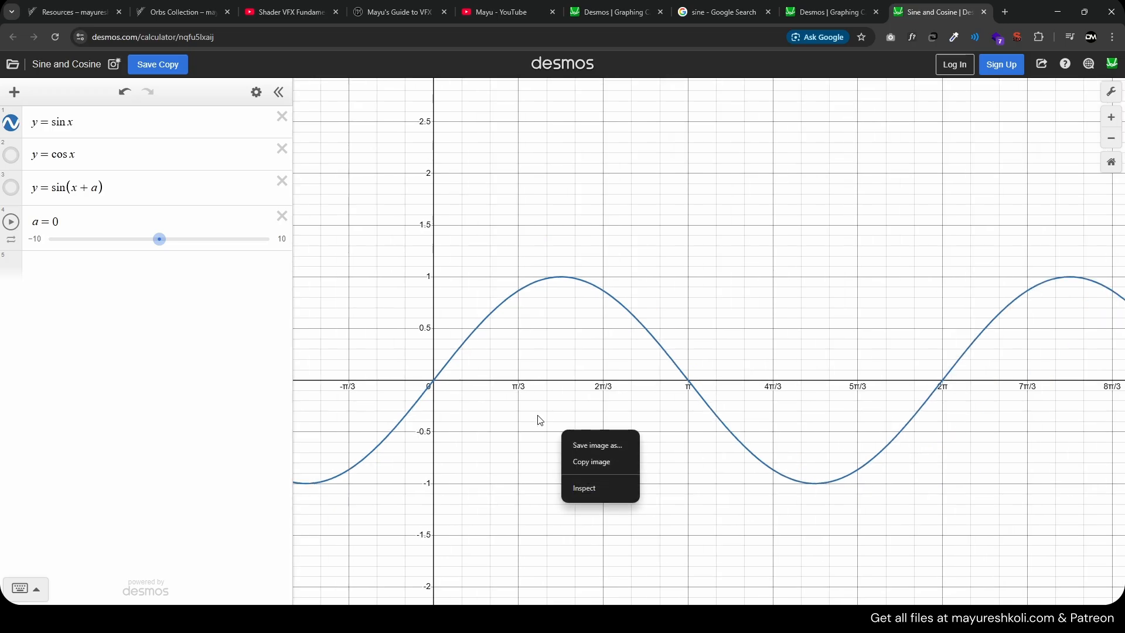
{"action": "left_click_drag", "start_coordinate": [537, 416], "coordinate": [516, 415]}
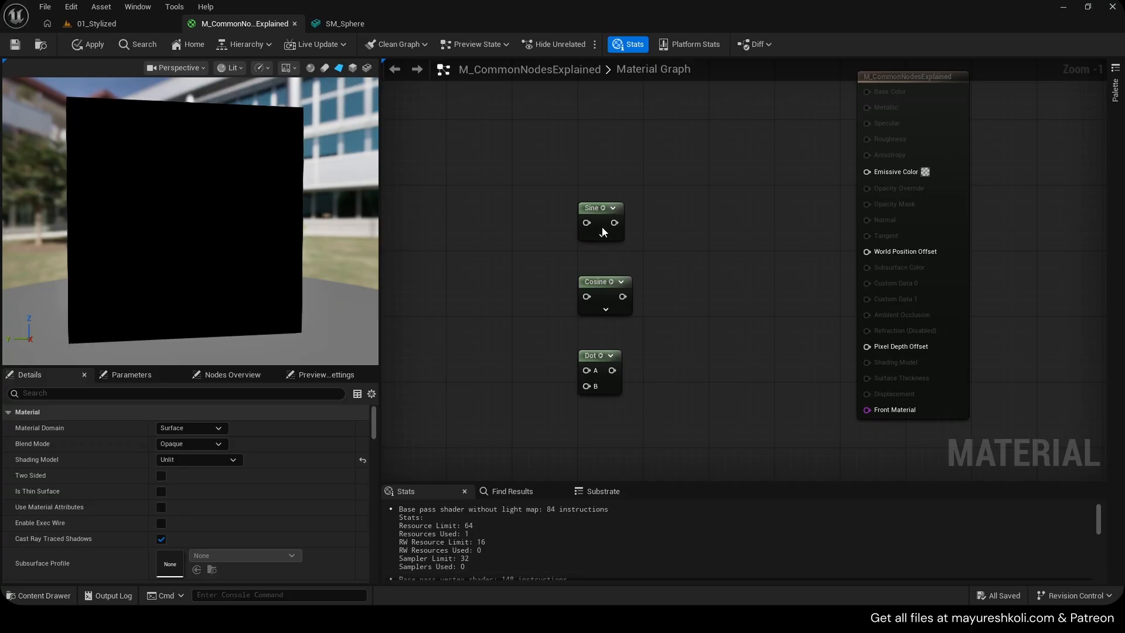
{"action": "left_click", "coordinate": [603, 230]}
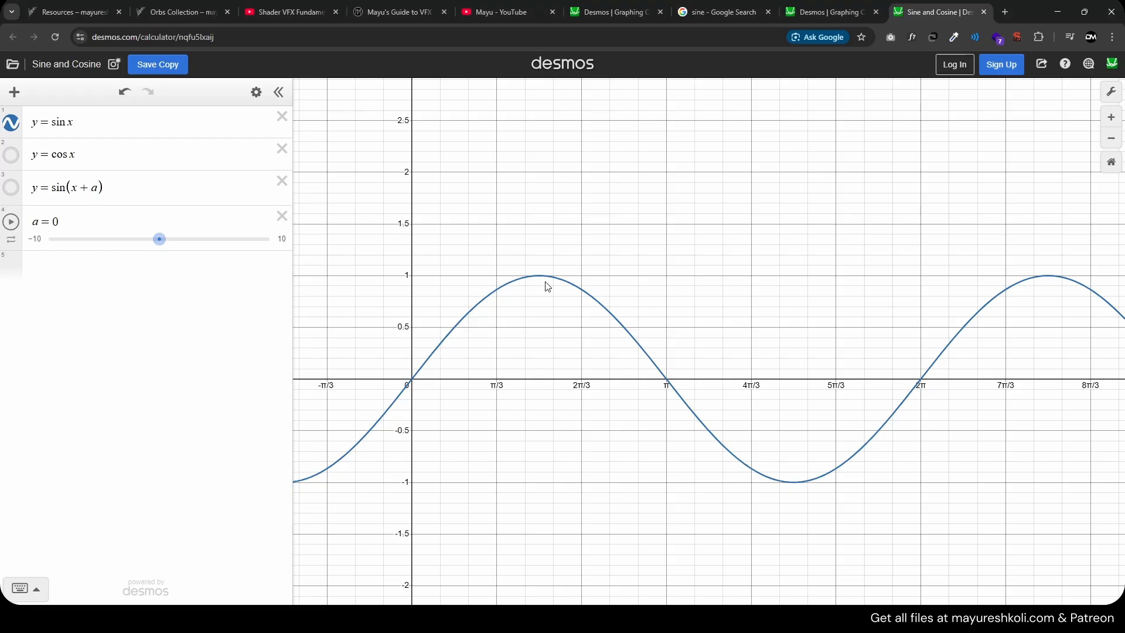
{"action": "left_click_drag", "start_coordinate": [750, 400], "coordinate": [663, 403]}
{"action": "scroll", "coordinate": [677, 400], "scroll_direction": "down", "scroll_amount": 2}
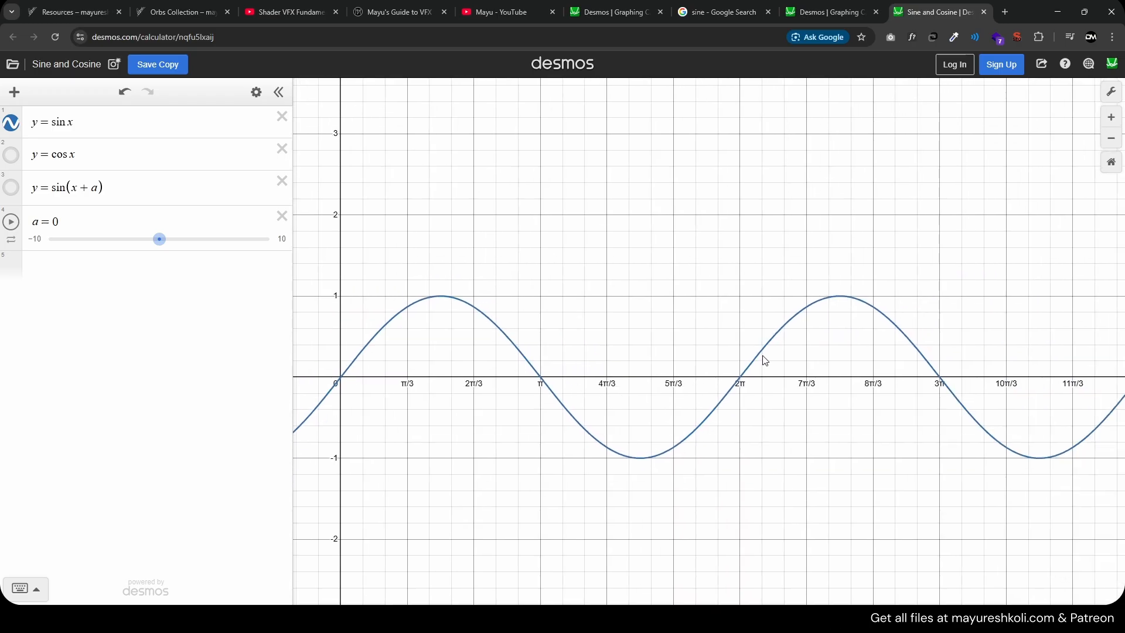
{"action": "scroll", "coordinate": [1002, 423], "scroll_direction": "down", "scroll_amount": 1}
{"action": "left_click_drag", "start_coordinate": [996, 424], "coordinate": [958, 418]}
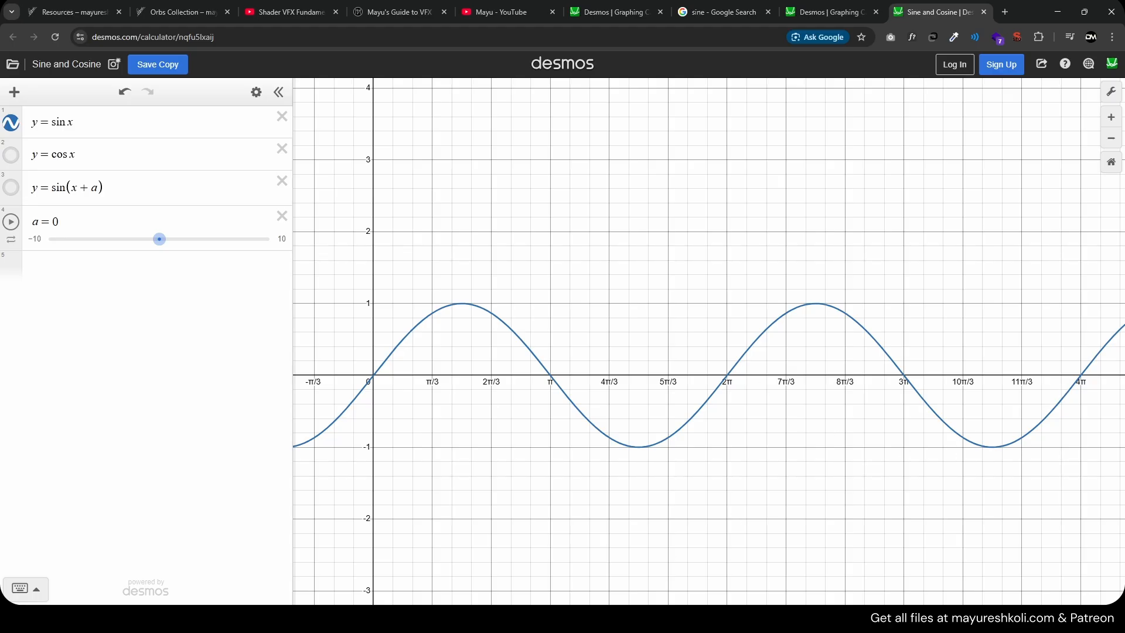
Switch back to the material editor, reposition the Sine, Cosine and Dot nodes, and select the Cosine node
{"action": "key", "text": "alt+Tab"}
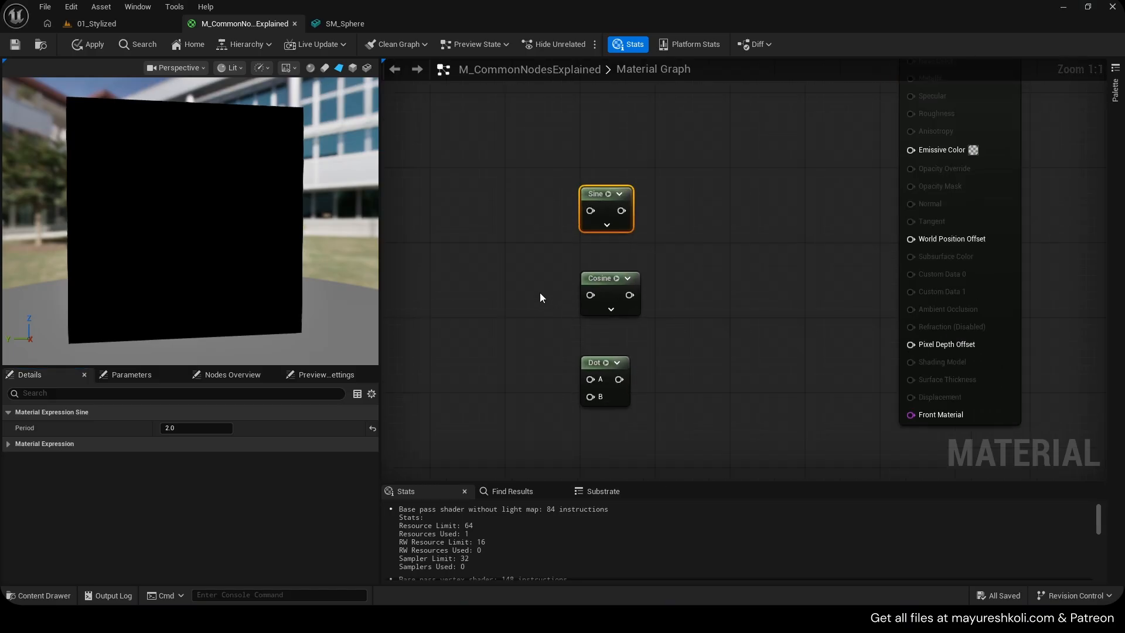
{"action": "right_click_drag", "start_coordinate": [539, 292], "coordinate": [507, 289]}
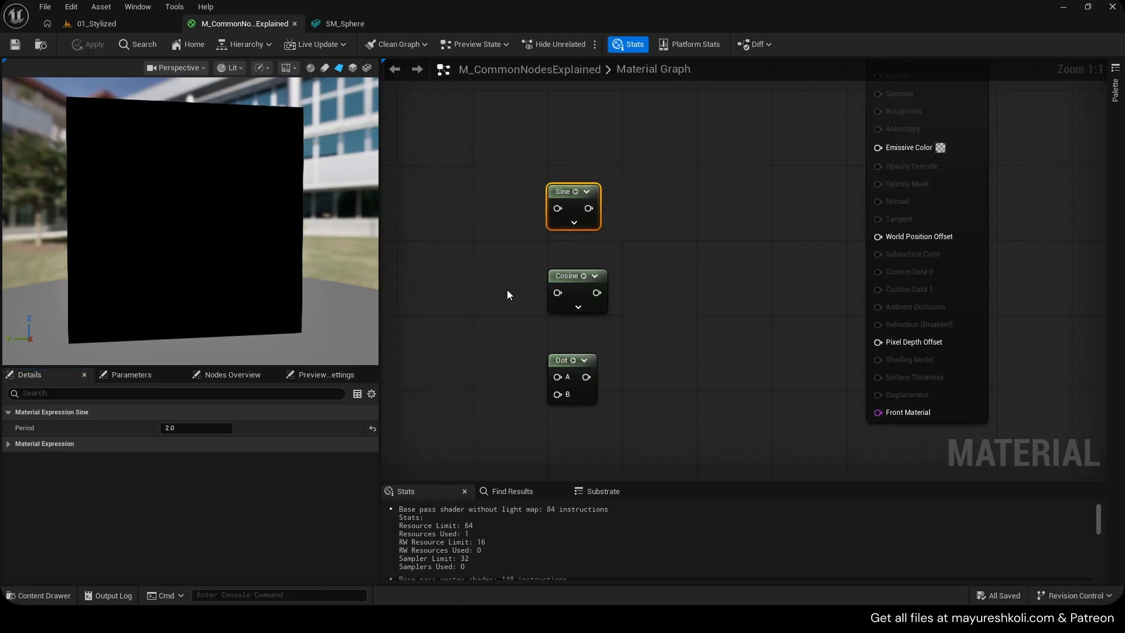
{"action": "left_click", "coordinate": [511, 290]}
{"action": "left_click_drag", "start_coordinate": [520, 178], "coordinate": [583, 375]}
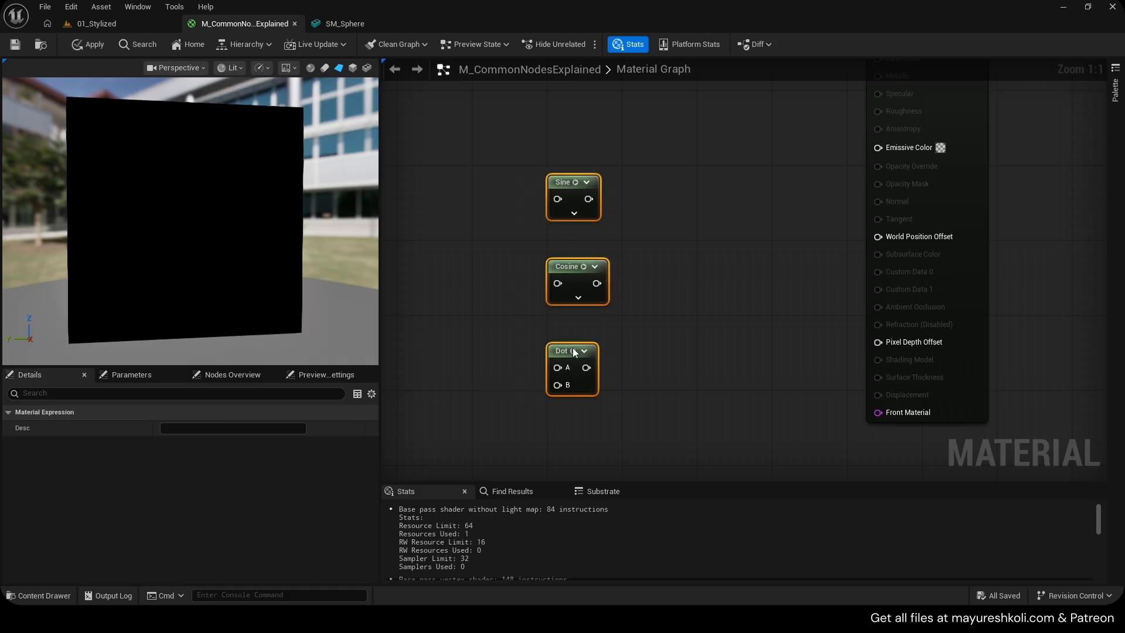
{"action": "right_click_drag", "start_coordinate": [680, 338], "coordinate": [690, 392]}
{"action": "left_click_drag", "start_coordinate": [519, 224], "coordinate": [633, 452]}
{"action": "left_click_drag", "start_coordinate": [572, 410], "coordinate": [552, 401]}
{"action": "left_click", "coordinate": [532, 280]}
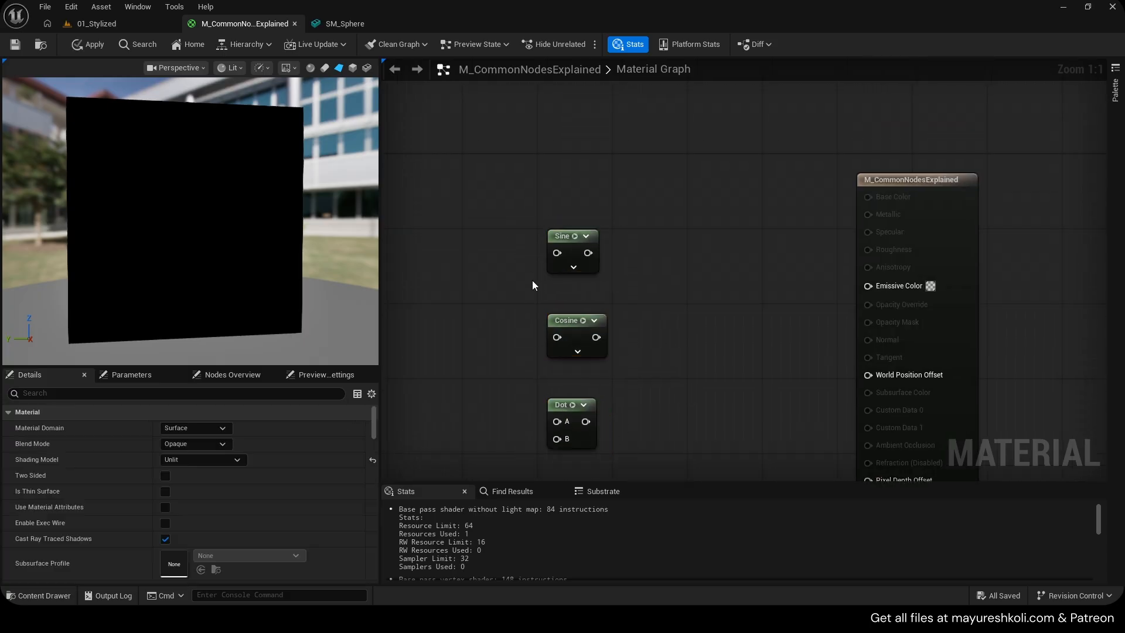
{"action": "left_click", "coordinate": [567, 321]}
Display the cosine curve alongside the sine curve in the Desmos graph
{"action": "key", "text": "space"}
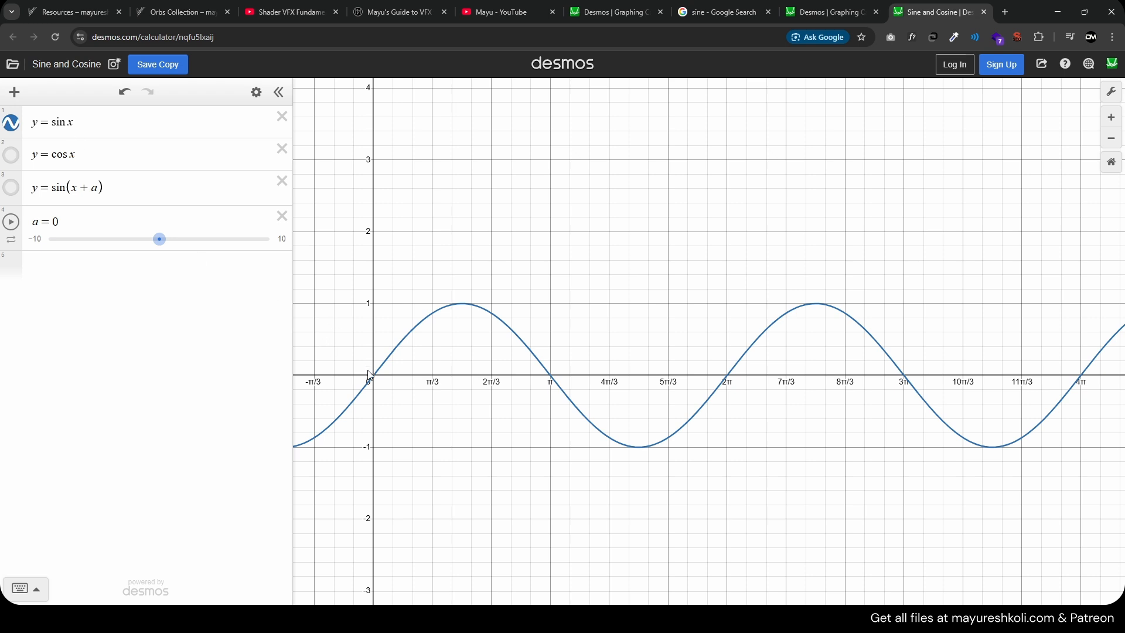
{"action": "left_click", "coordinate": [10, 155]}
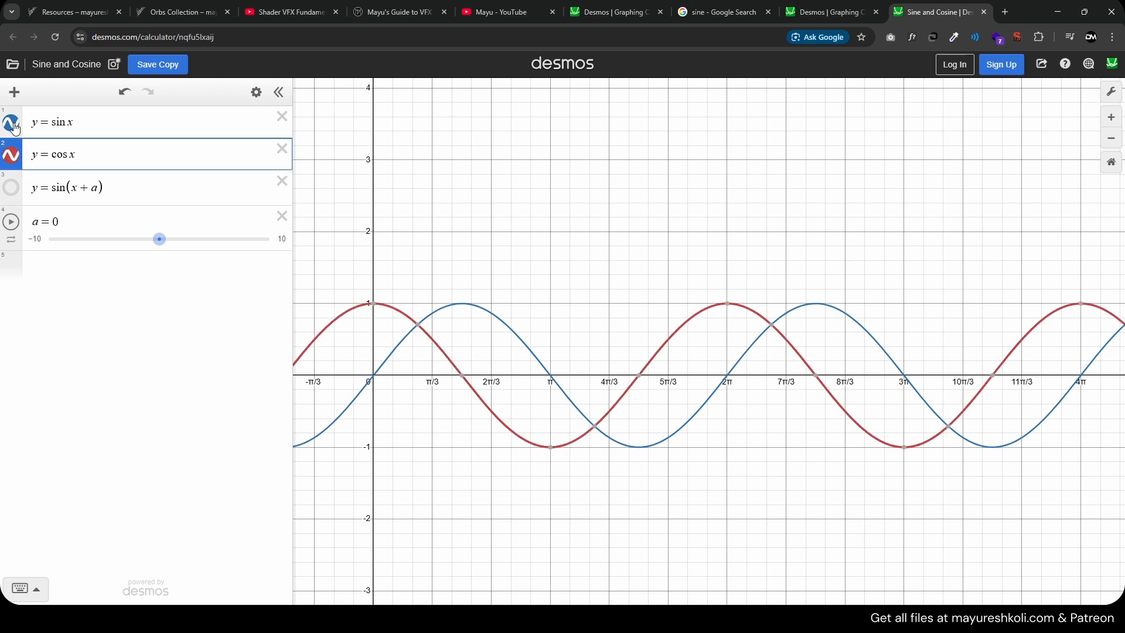
{"action": "left_click", "coordinate": [372, 309]}
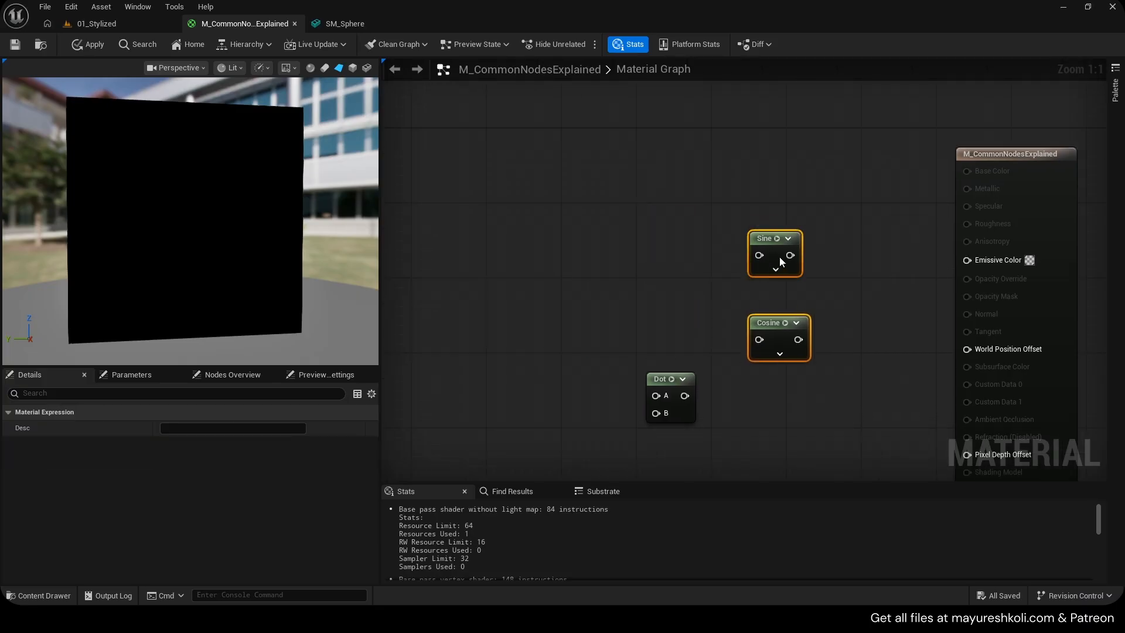
Add a constant node feeding the Sine node and connect the Sine output to Emissive Color
{"action": "left_click", "coordinate": [779, 257]}
{"action": "left_click", "coordinate": [669, 254]}
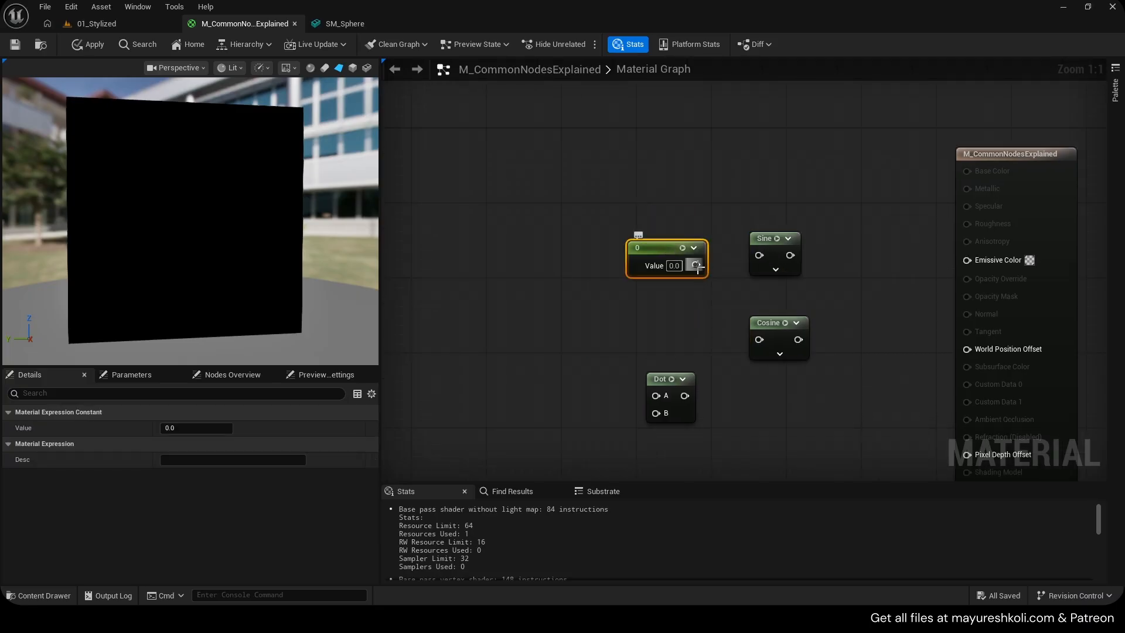
{"action": "left_click_drag", "start_coordinate": [697, 265], "coordinate": [968, 259]}
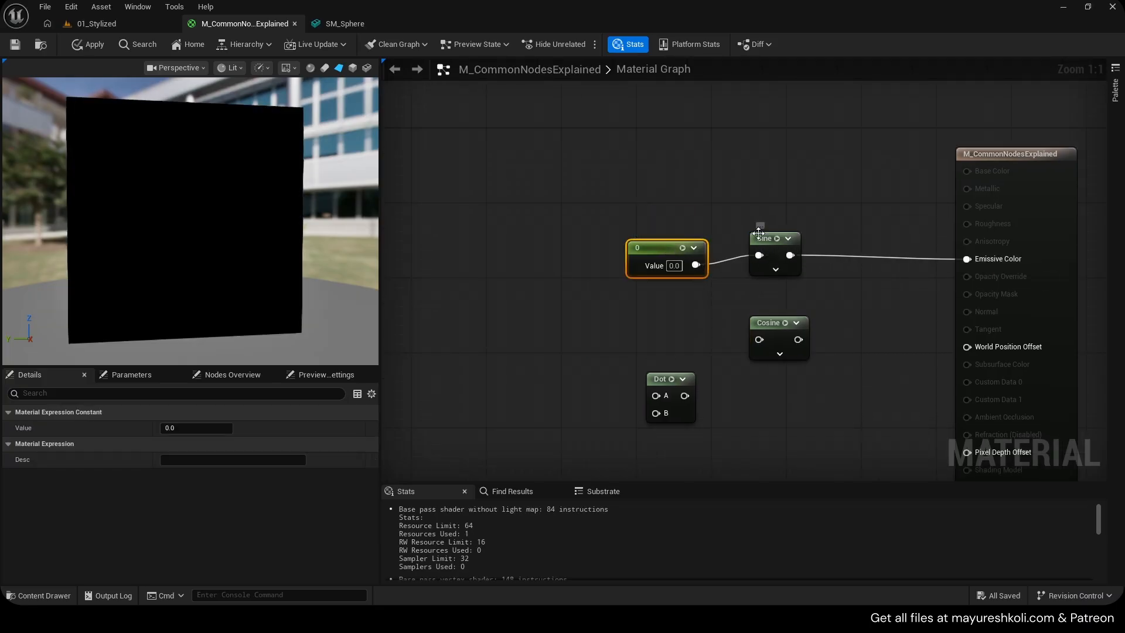
{"action": "left_click", "coordinate": [775, 257]}
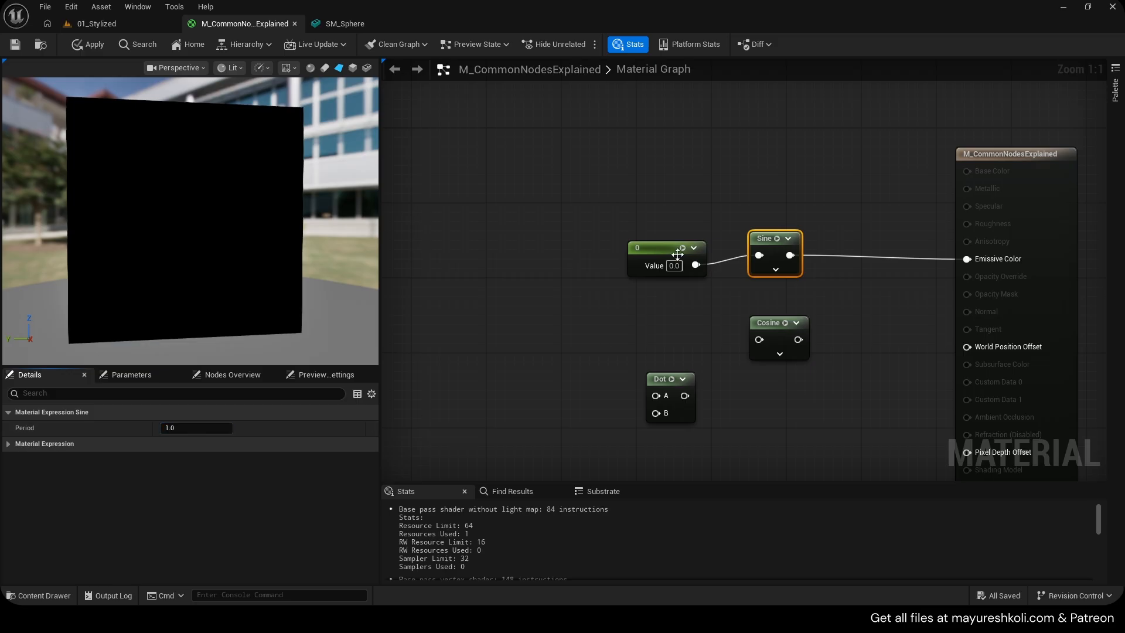
{"action": "left_click_drag", "start_coordinate": [689, 277], "coordinate": [686, 269]}
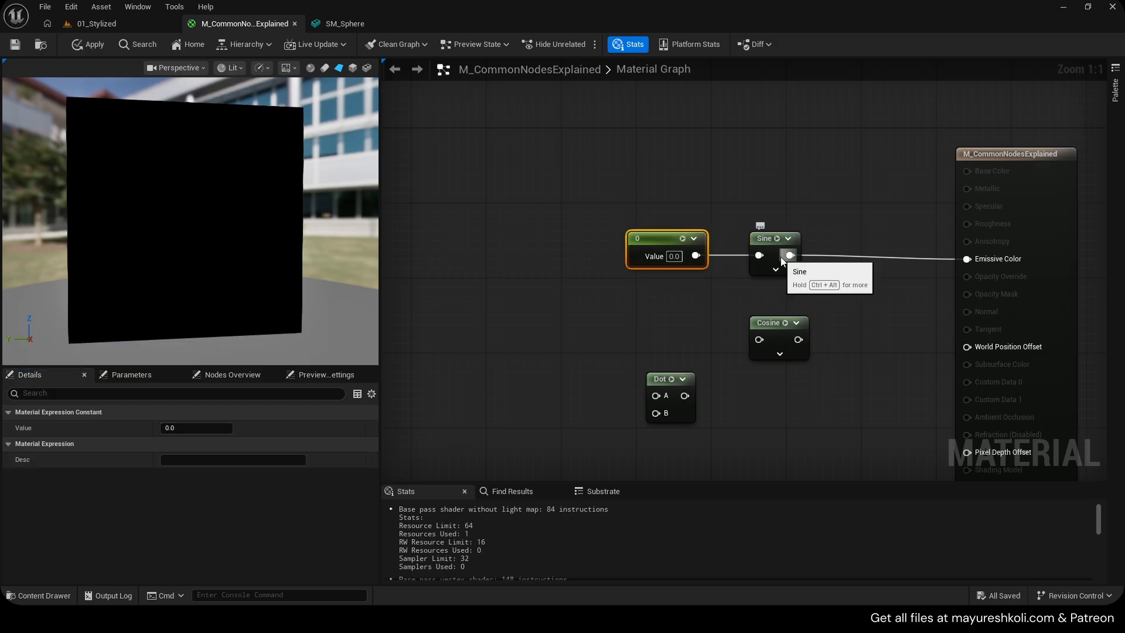
Hide the cosine curve in the Desmos graph, leaving only the sine curve
{"action": "mouse_move", "coordinate": [616, 617]}
{"action": "left_click", "coordinate": [604, 592]}
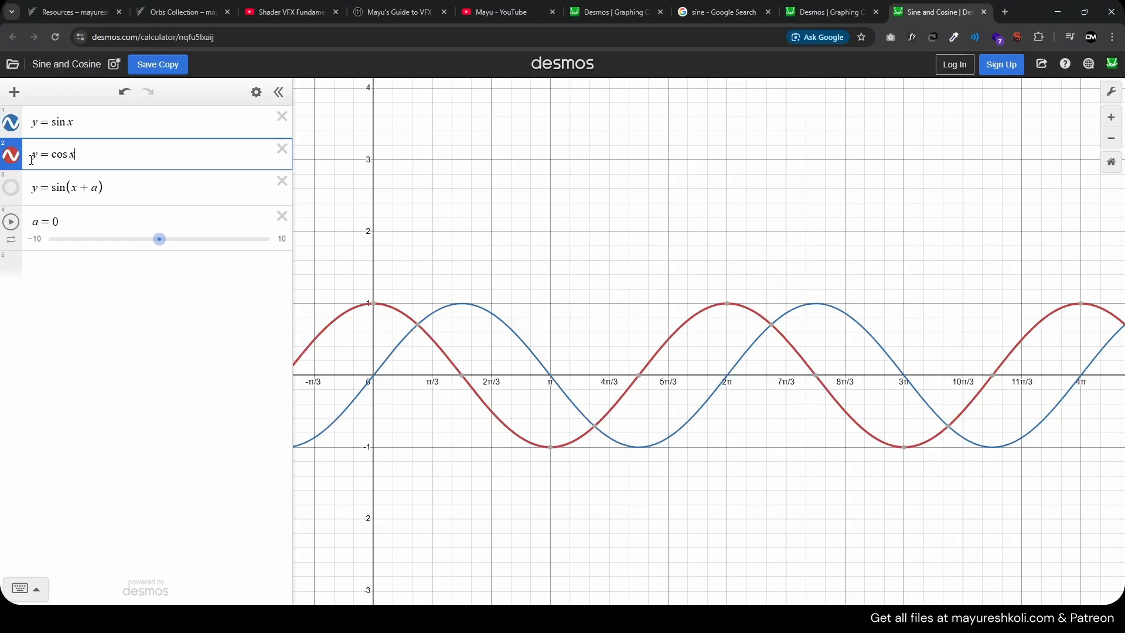
{"action": "left_click", "coordinate": [15, 159]}
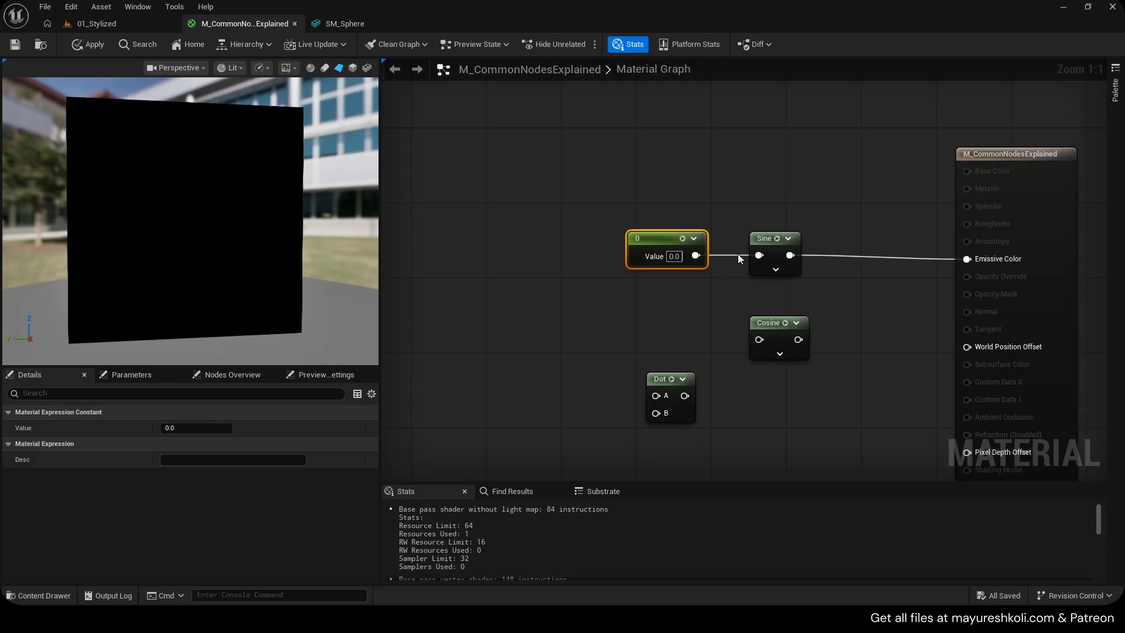
Step the constant's value through 0.2, 0.3, 0.4 and 0.5 while watching the preview
{"action": "left_click", "coordinate": [679, 257]}
{"action": "type", "text": "0.2"}
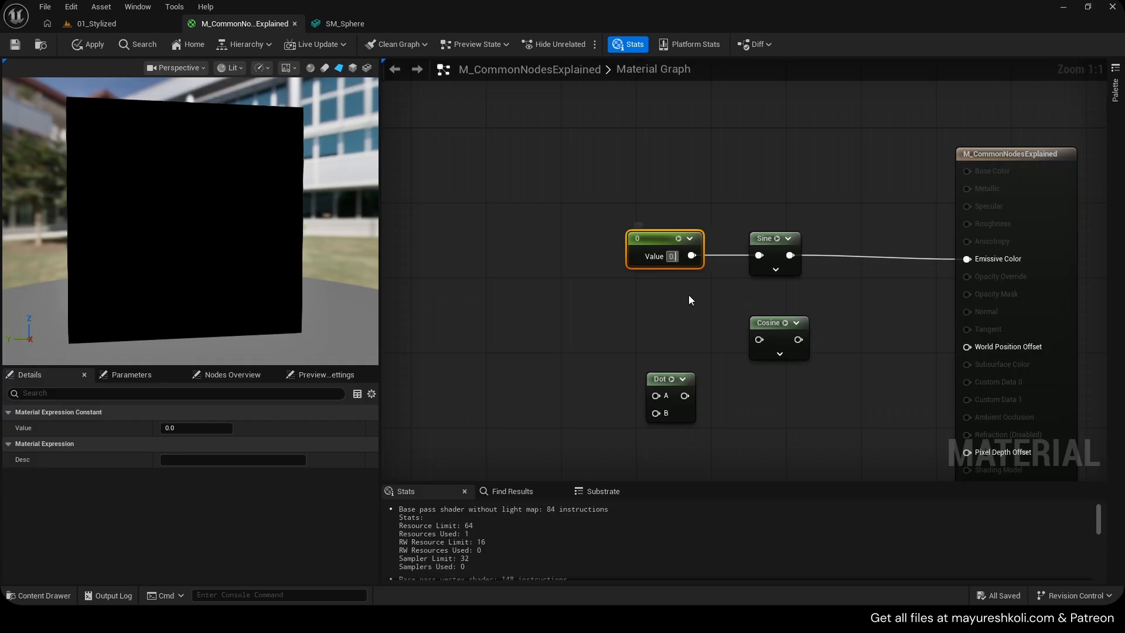
{"action": "left_click", "coordinate": [687, 298]}
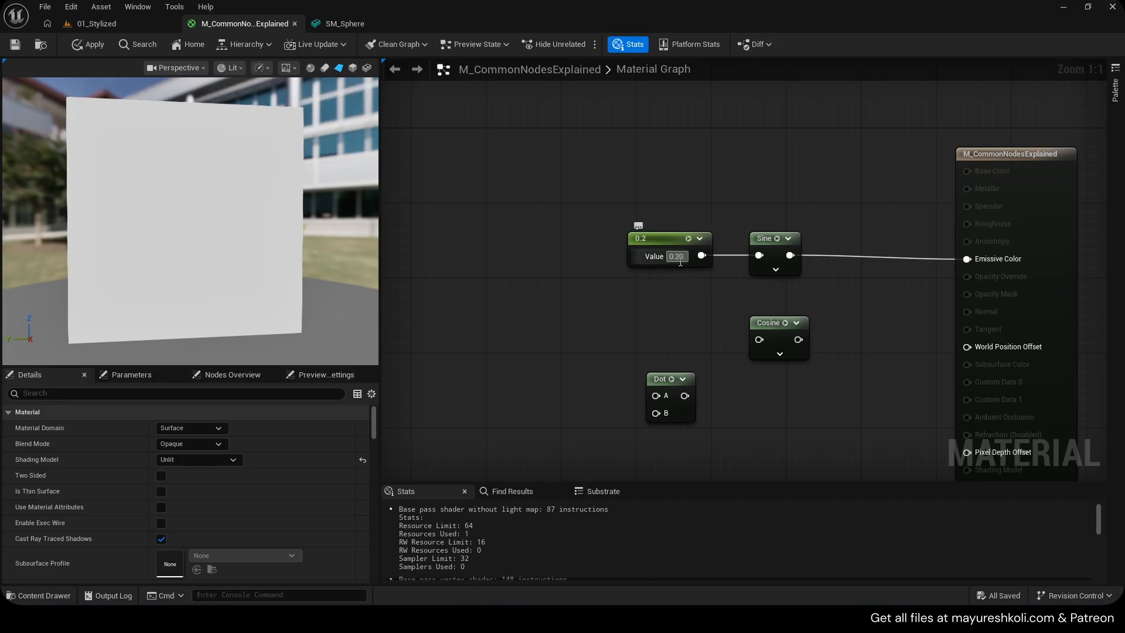
{"action": "left_click", "coordinate": [678, 260]}
{"action": "type", "text": "0.3"}
{"action": "left_click", "coordinate": [684, 284]}
{"action": "left_click", "coordinate": [676, 257]}
{"action": "type", "text": "0.4"}
{"action": "left_click", "coordinate": [694, 290]}
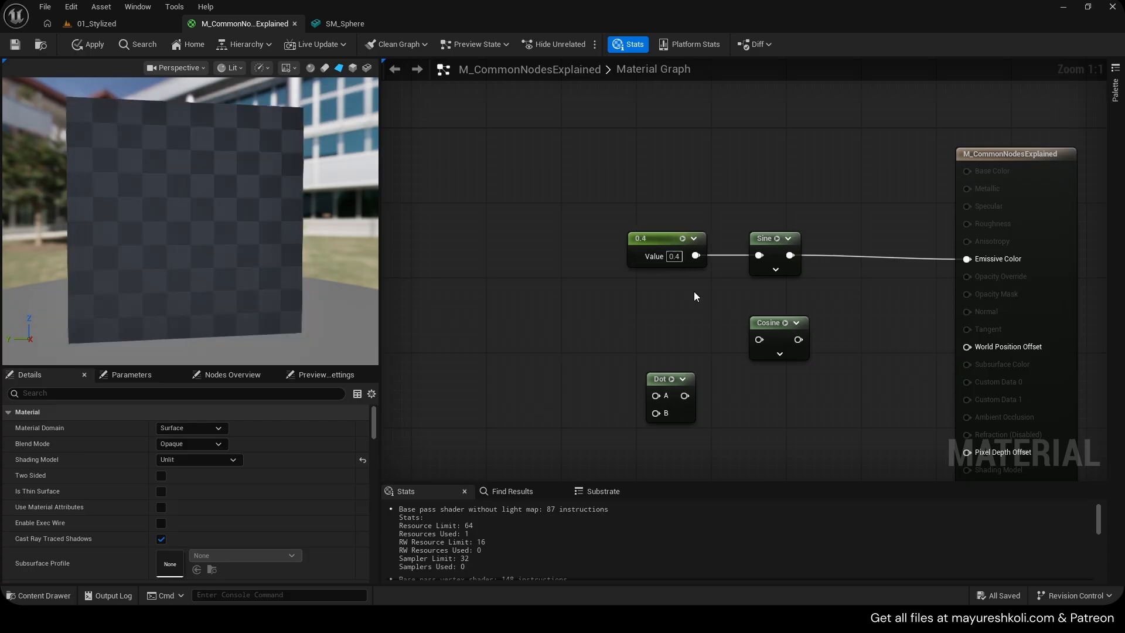
{"action": "left_click", "coordinate": [674, 256]}
{"action": "type", "text": "0"}
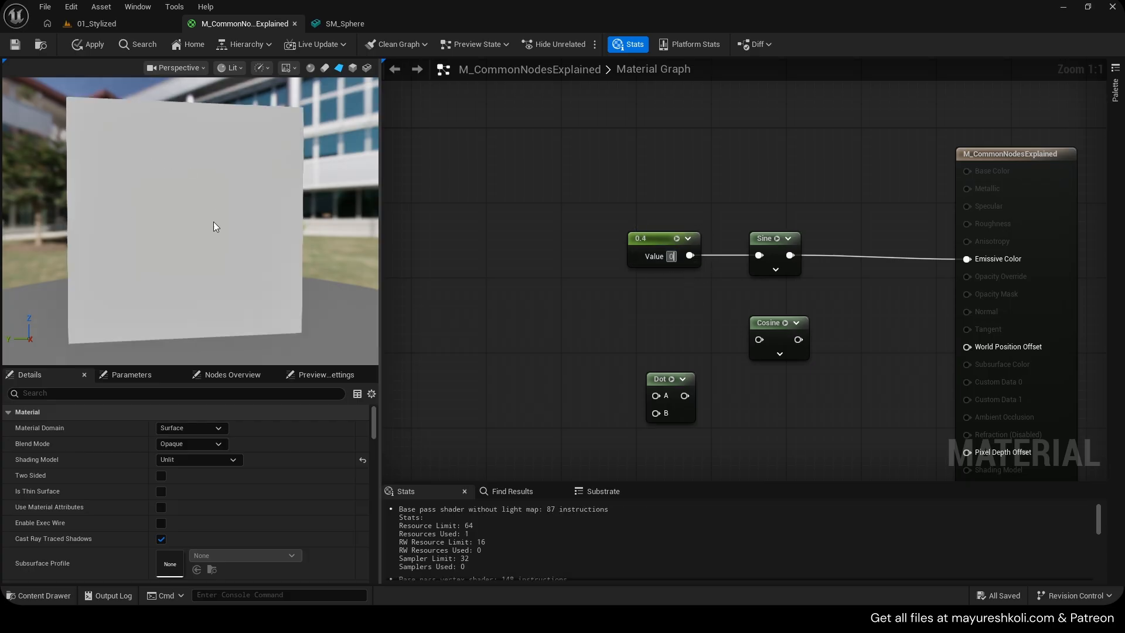
{"action": "type", "text": ".5"}
{"action": "left_click", "coordinate": [674, 302]}
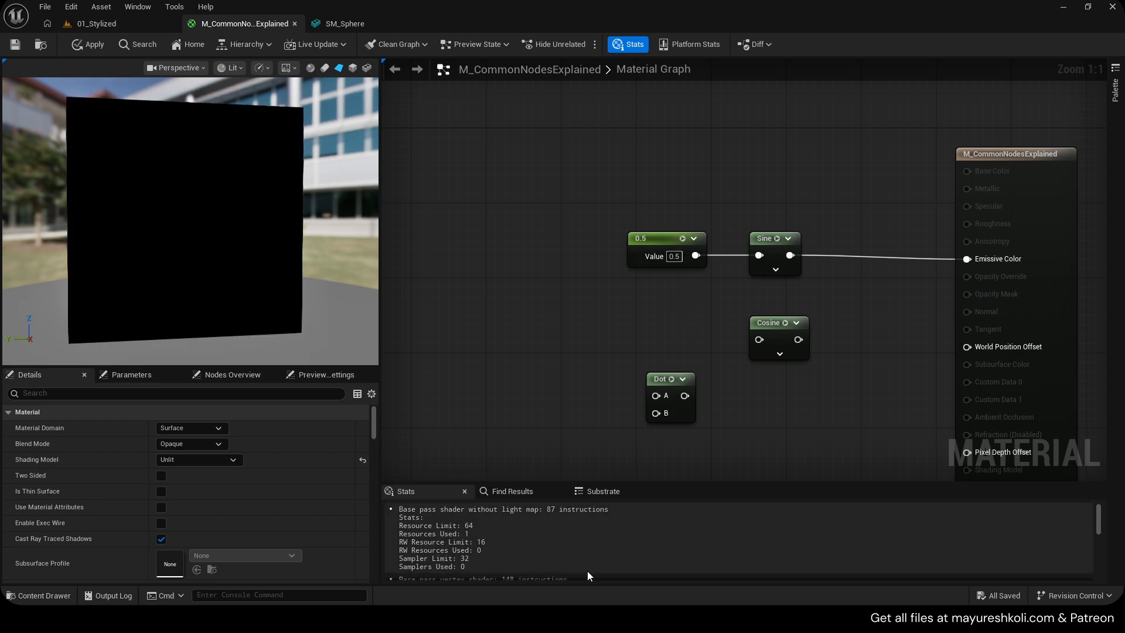
Set the constant's value to 0.25 and then to 0.5, comparing the preview
{"action": "left_click", "coordinate": [576, 619]}
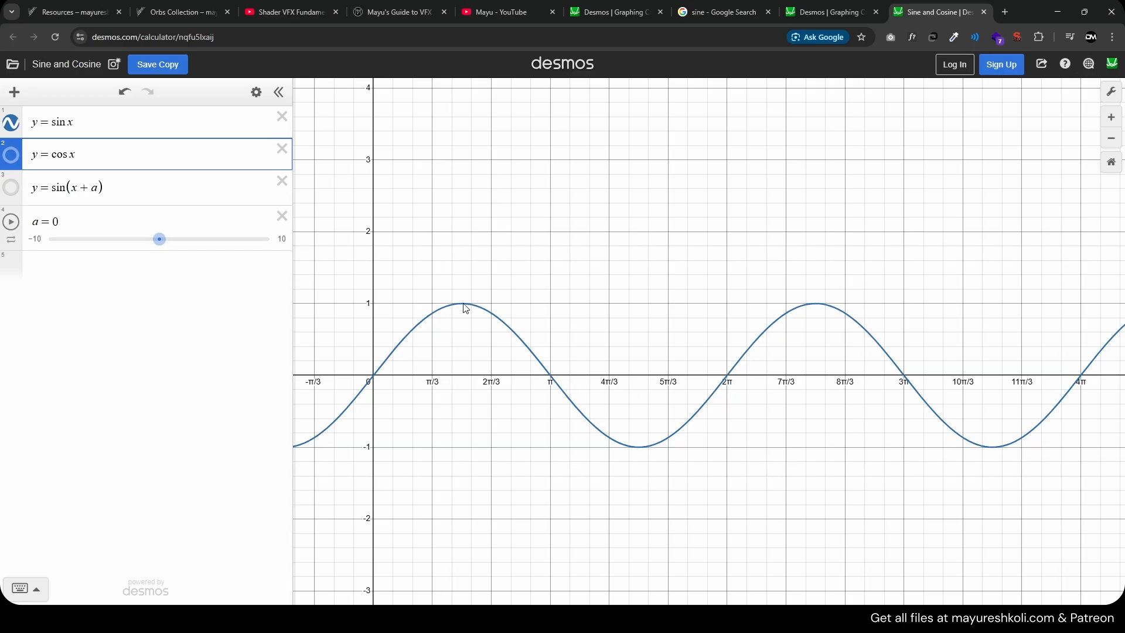
{"action": "key", "text": "alt+Tab"}
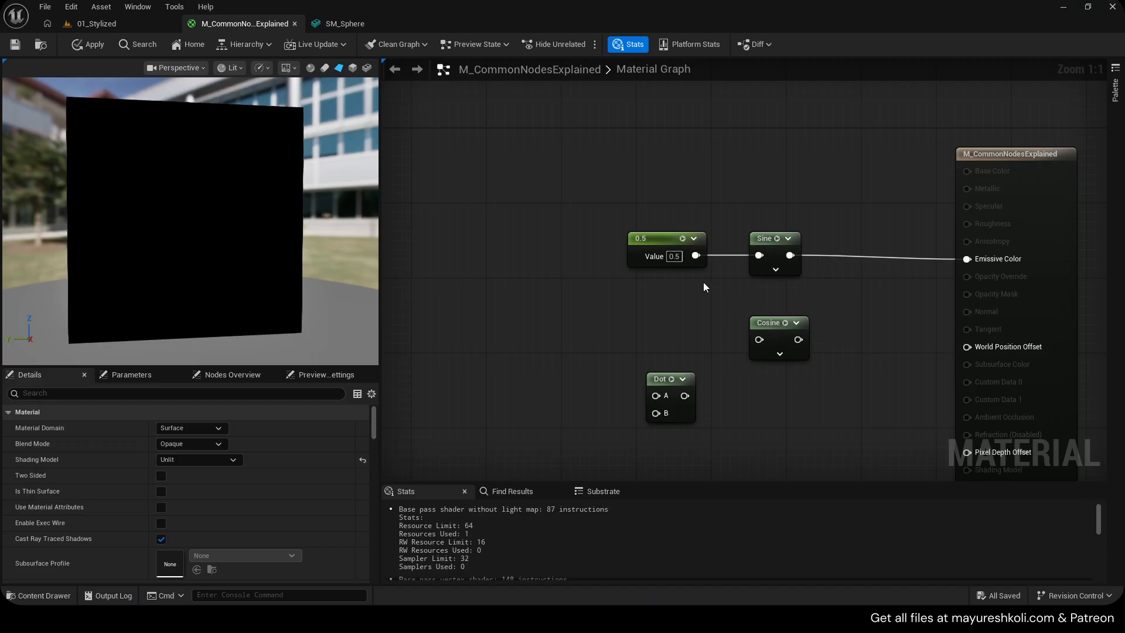
{"action": "left_click", "coordinate": [674, 256]}
{"action": "type", "text": "0"}
{"action": "left_click", "coordinate": [707, 316]}
{"action": "key", "text": "ctrl+z"}
{"action": "type", "text": "0.25"}
{"action": "key", "text": "Return"}
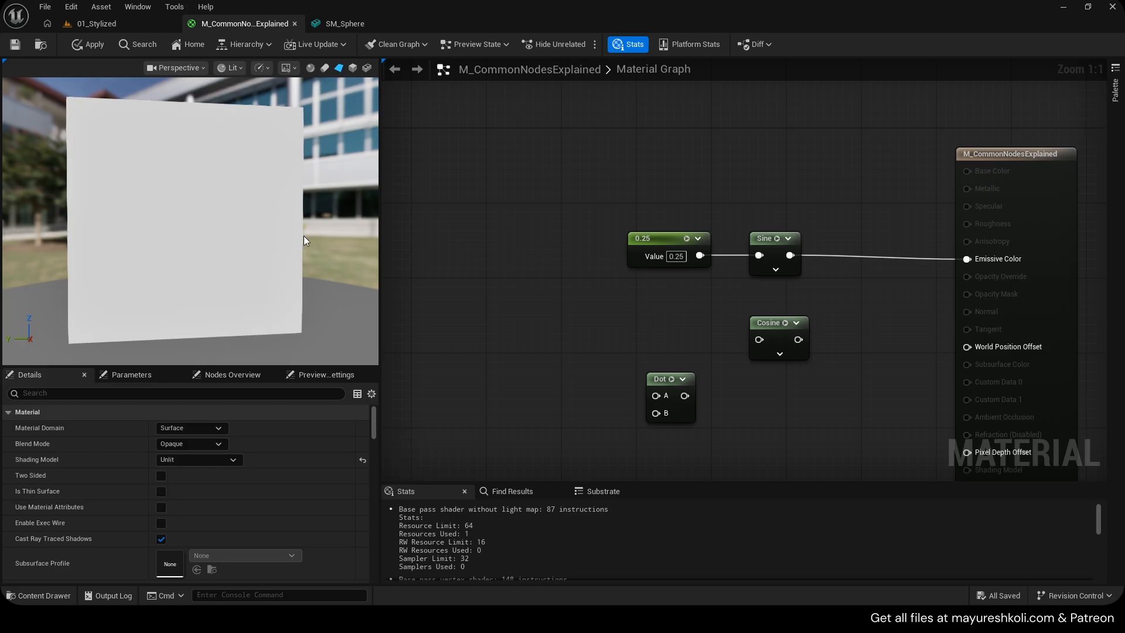
{"action": "left_click", "coordinate": [676, 256]}
{"action": "type", "text": "0.5"}
{"action": "key", "text": "Return"}
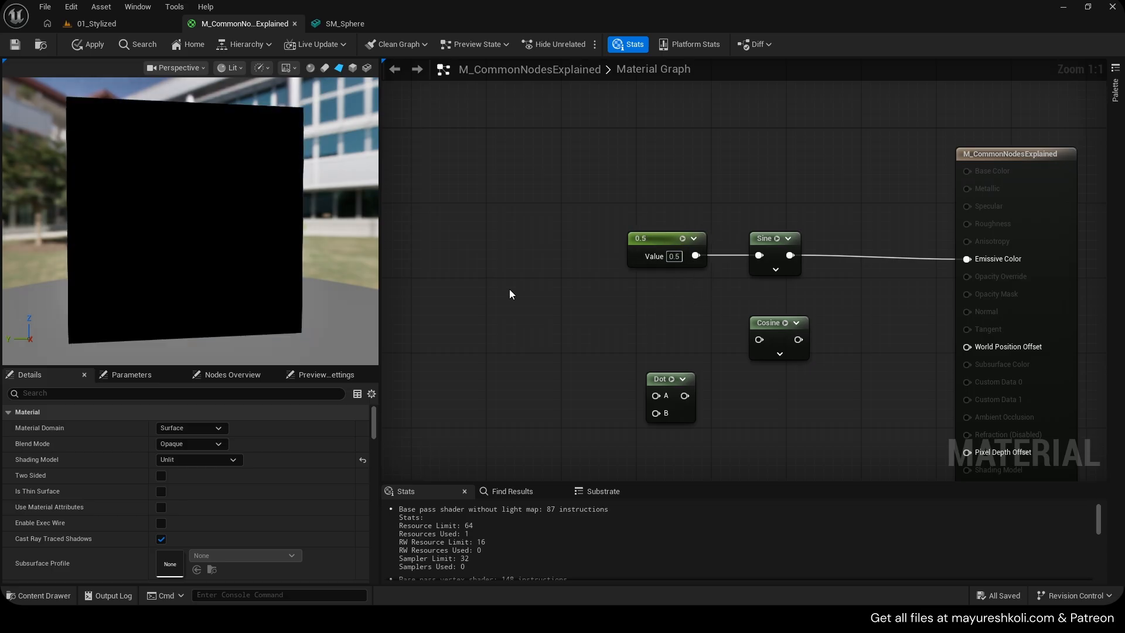
Set the constant's value to 1
{"action": "left_click", "coordinate": [674, 256]}
{"action": "type", "text": "1"}
{"action": "key", "text": "Return"}
{"action": "key", "text": "alt+Tab"}
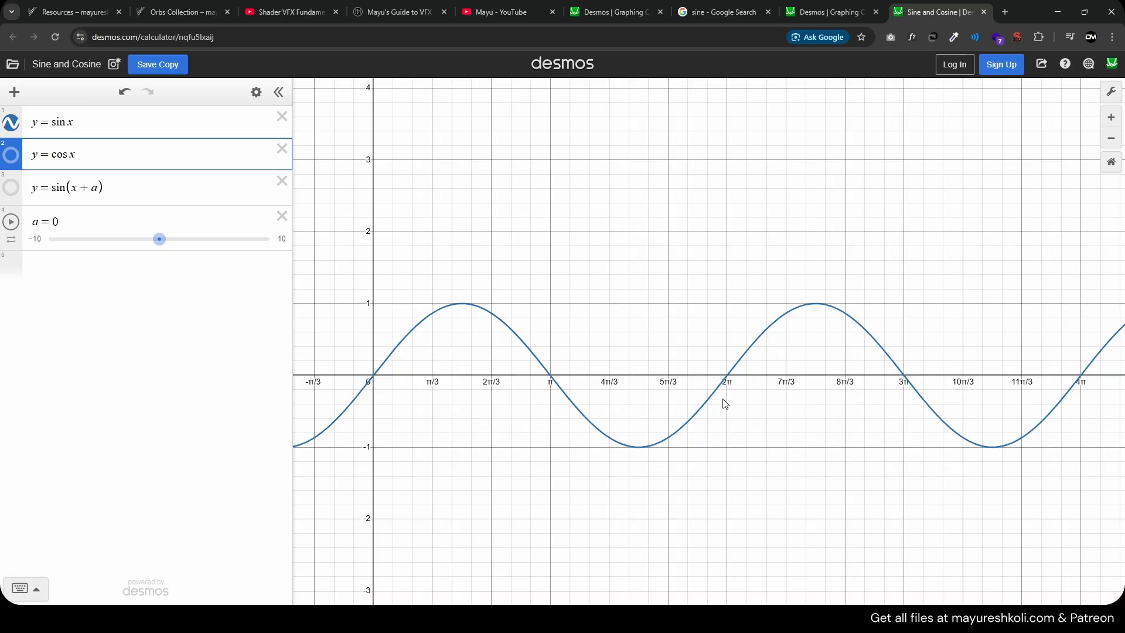
{"action": "left_click", "coordinate": [670, 618]}
{"action": "right_click_drag", "start_coordinate": [750, 306], "coordinate": [719, 297]}
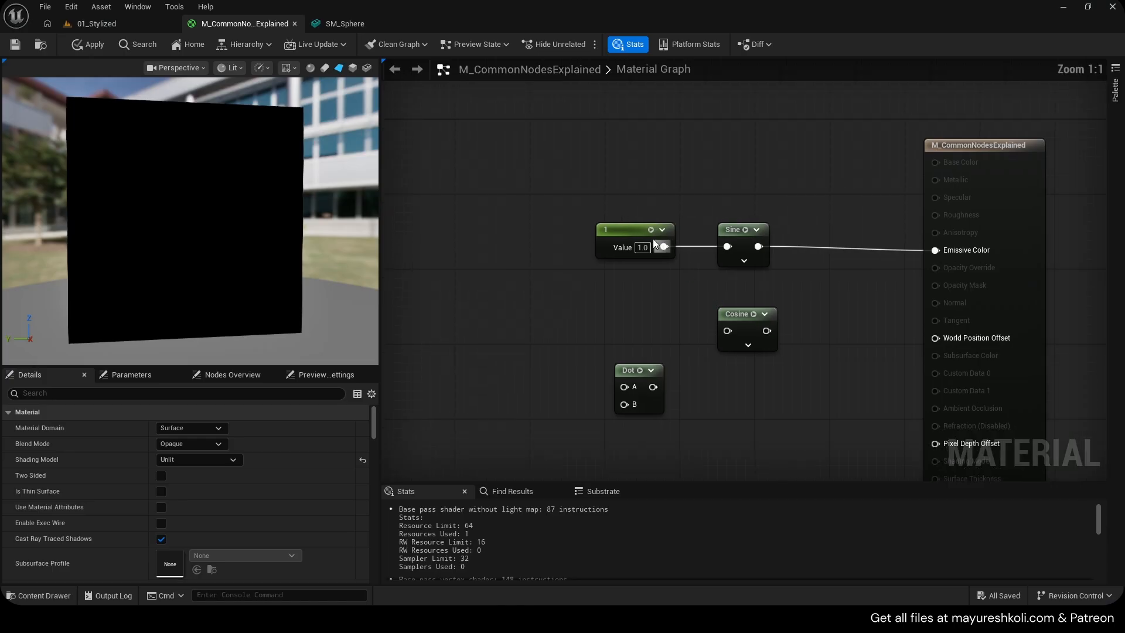
Move the constant and Sine nodes to make room to the right of the Sine node
{"action": "left_click_drag", "start_coordinate": [607, 196], "coordinate": [743, 256]}
{"action": "left_click_drag", "start_coordinate": [742, 255], "coordinate": [705, 254]}
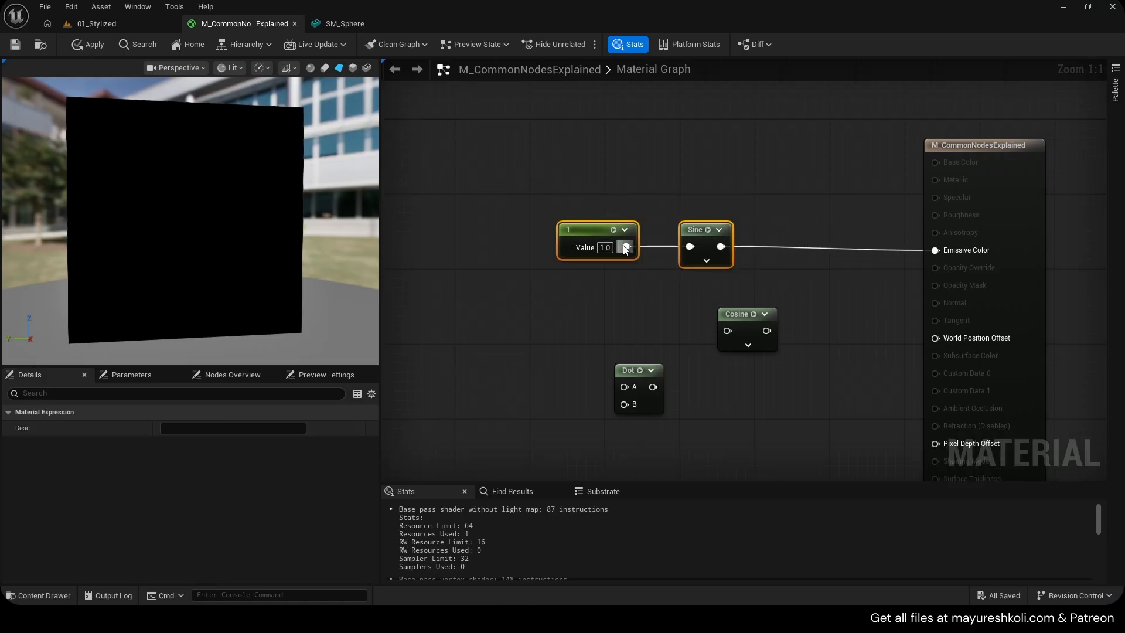
{"action": "left_click", "coordinate": [626, 247], "text": "alt"}
{"action": "left_click_drag", "start_coordinate": [592, 225], "coordinate": [601, 150]}
{"action": "left_click_drag", "start_coordinate": [715, 172], "coordinate": [640, 252]}
{"action": "left_click", "coordinate": [663, 258]}
{"action": "left_click", "coordinate": [636, 247], "text": "alt"}
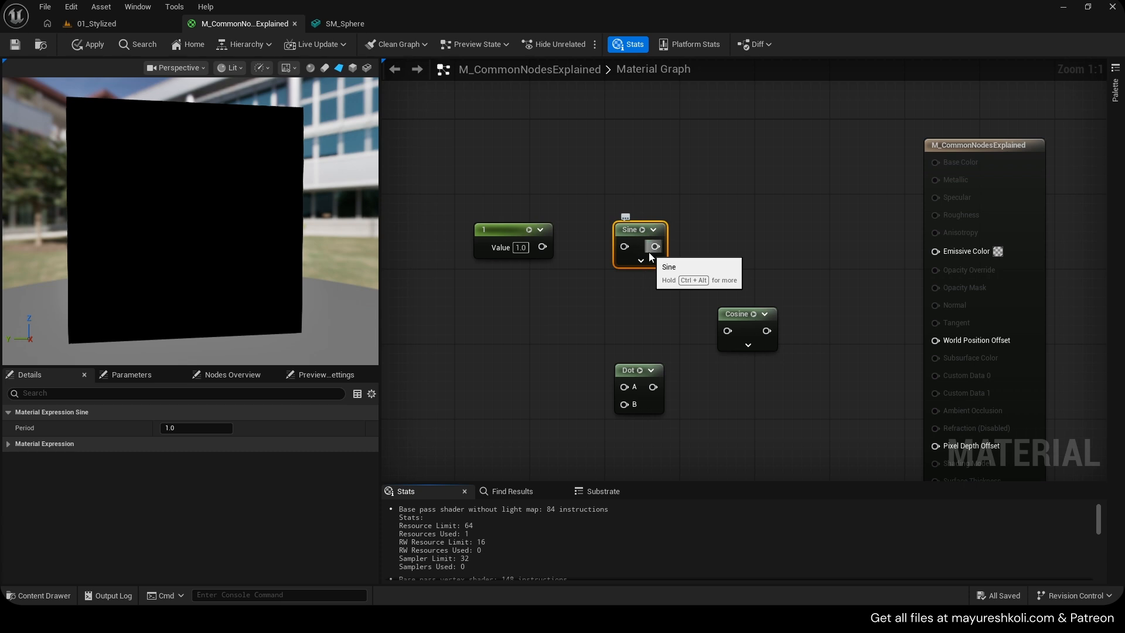
Add an Add node connected to the Sine output
{"action": "left_click_drag", "start_coordinate": [649, 252], "coordinate": [711, 254]}
{"action": "key", "text": "a"}
{"action": "left_click", "coordinate": [702, 236]}
{"action": "mouse_move", "coordinate": [727, 240]}
{"action": "left_mouse_down"}
{"action": "mouse_move", "coordinate": [727, 220]}
{"action": "mouse_move", "coordinate": [720, 233]}
{"action": "left_mouse_up"}
Add a Divide node after the Add node and connect its output to Emissive Color
{"action": "right_click", "coordinate": [791, 231]}
{"action": "type", "text": "div"}
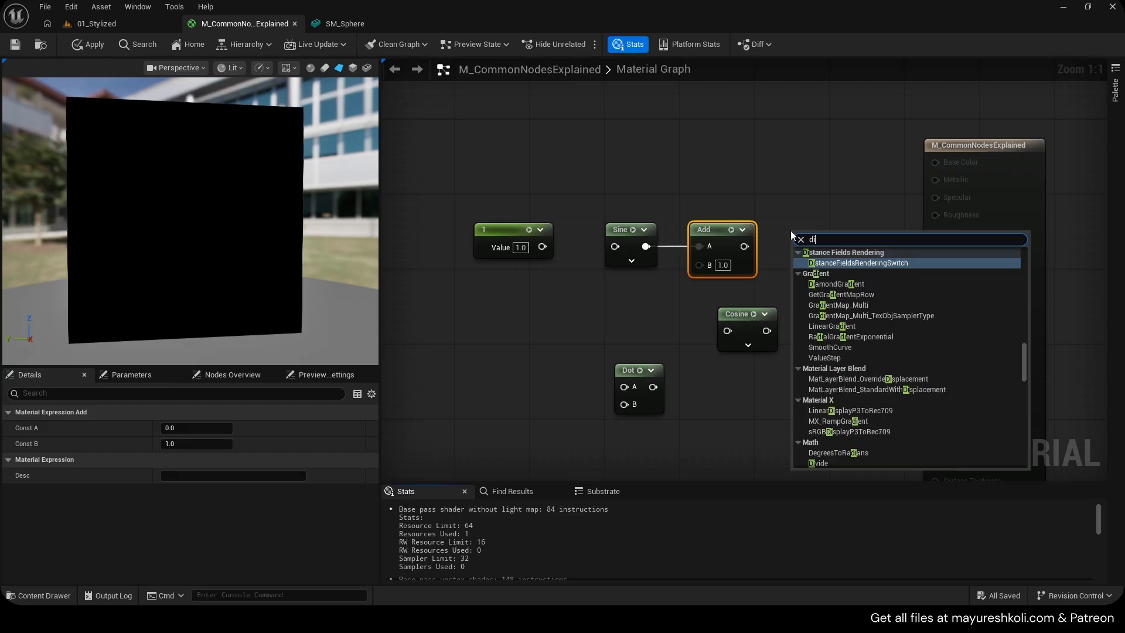
{"action": "key", "text": "Return"}
{"action": "left_click_drag", "start_coordinate": [800, 255], "coordinate": [936, 251]}
Reconnect the constant into the Sine input and save the material
{"action": "left_click_drag", "start_coordinate": [590, 204], "coordinate": [805, 263]}
{"action": "left_click_drag", "start_coordinate": [538, 246], "coordinate": [615, 246]}
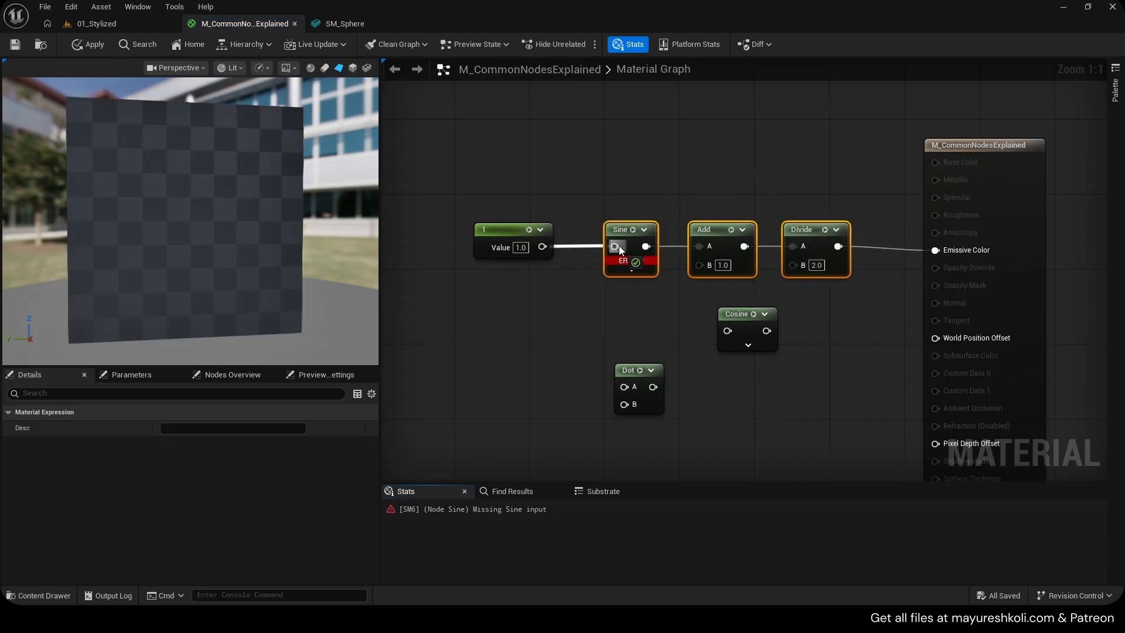
{"action": "left_click", "coordinate": [618, 228]}
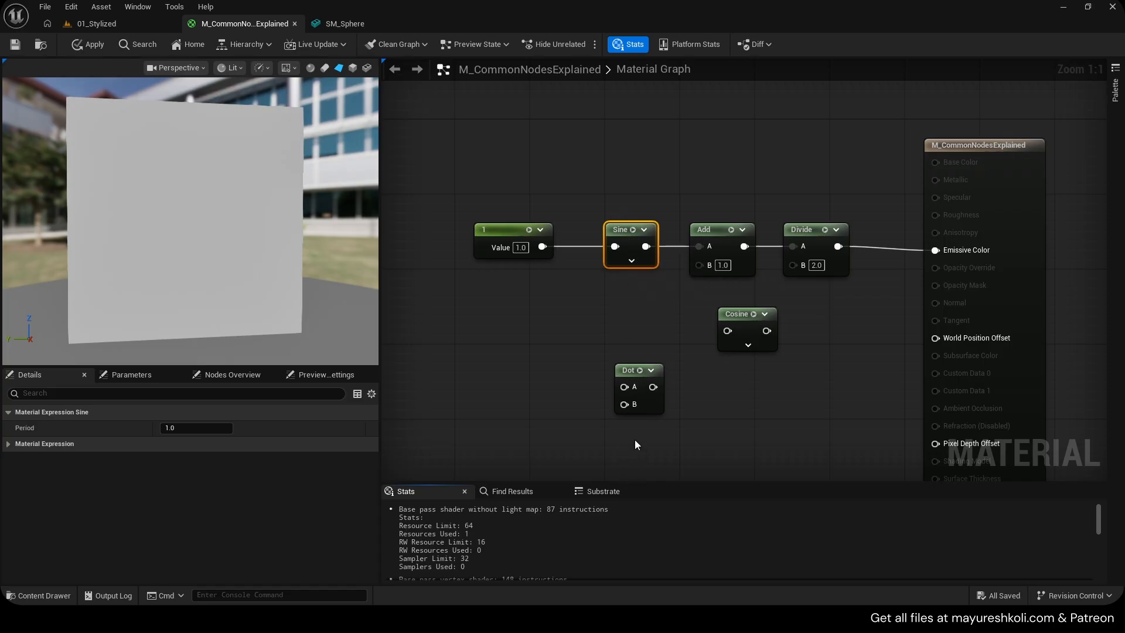
{"action": "key", "text": "ctrl+s"}
Add a Sine_Remapped material function node below the Cosine node
{"action": "right_click_drag", "start_coordinate": [705, 386], "coordinate": [715, 341]}
{"action": "left_click", "coordinate": [715, 341]}
{"action": "right_click", "coordinate": [720, 335]}
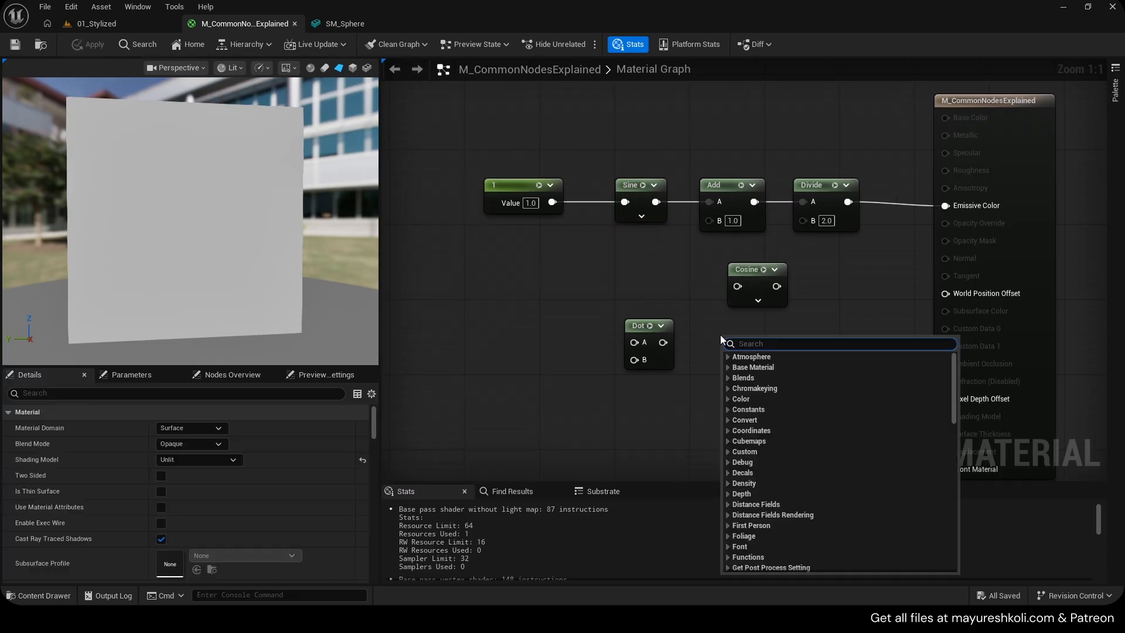
{"action": "type", "text": "sine_r"}
{"action": "key", "text": "Return"}
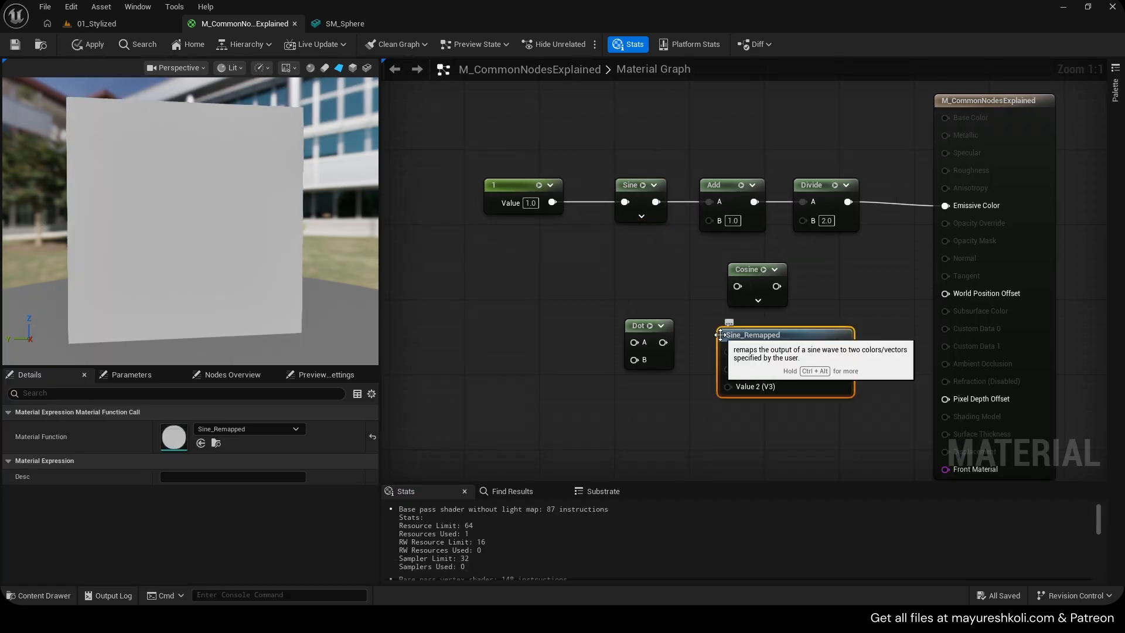
Move the Sine_Remapped node to the lower left of the graph
{"action": "left_click_drag", "start_coordinate": [755, 342], "coordinate": [491, 368]}
{"action": "right_click_drag", "start_coordinate": [538, 303], "coordinate": [598, 239]}
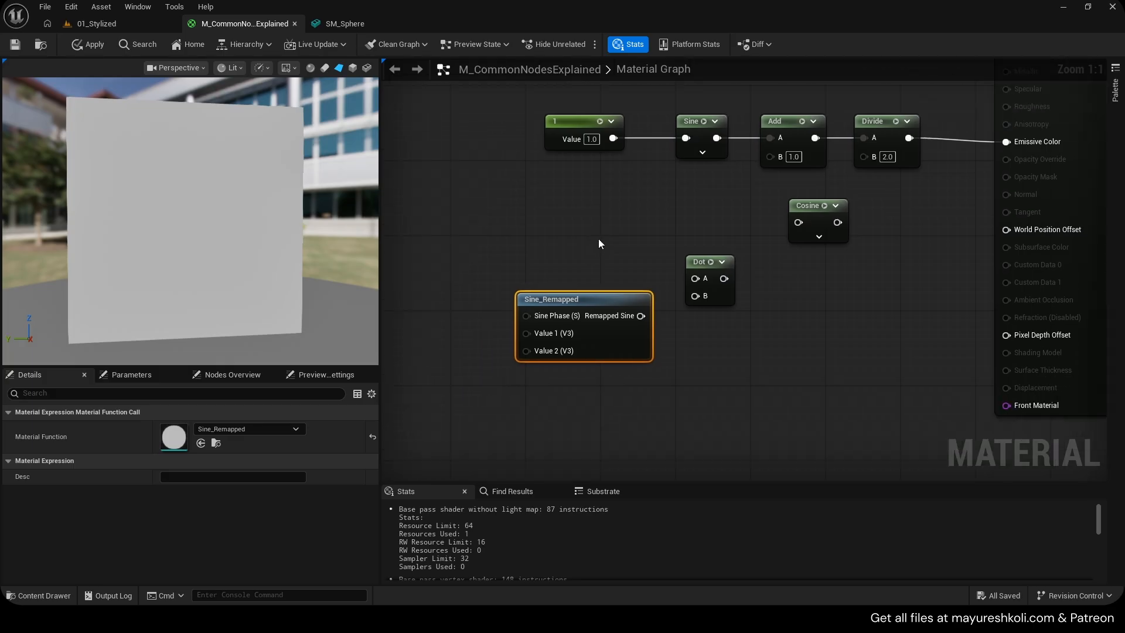
Open the Sine_Remapped function and inspect its internal Sine, ConstantBiasScale and Lerp nodes before closing it
{"action": "double_click", "coordinate": [569, 302]}
{"action": "right_click_drag", "start_coordinate": [548, 321], "coordinate": [873, 302]}
{"action": "scroll", "coordinate": [788, 321], "scroll_direction": "down", "scroll_amount": 4}
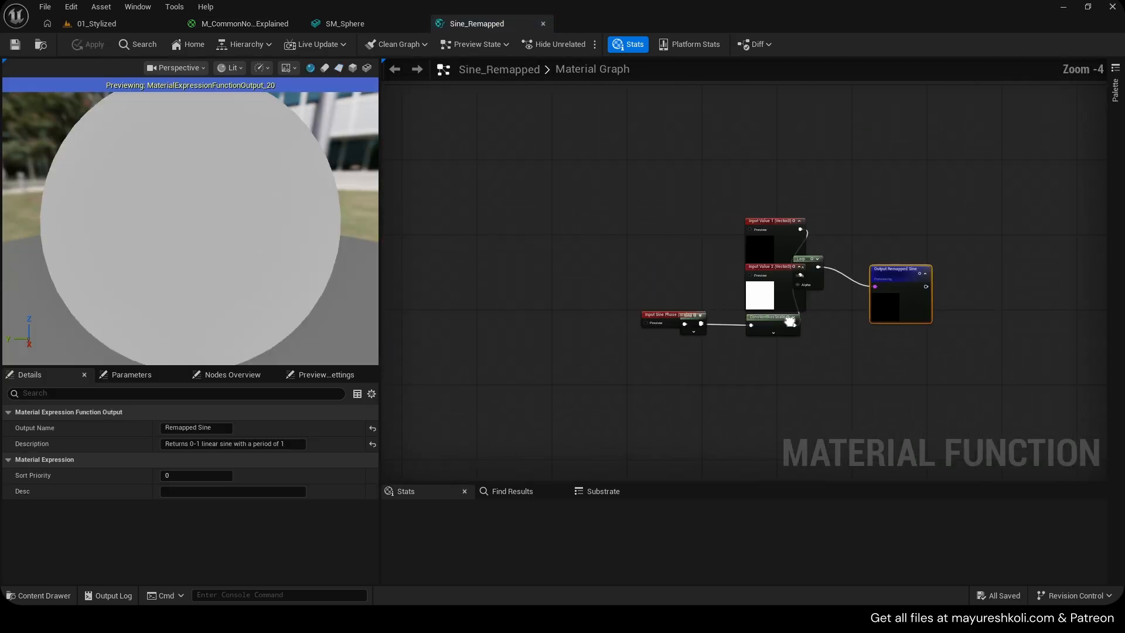
{"action": "scroll", "coordinate": [772, 323], "scroll_direction": "up", "scroll_amount": 4}
{"action": "left_click_drag", "start_coordinate": [777, 213], "coordinate": [635, 167]}
{"action": "left_click_drag", "start_coordinate": [752, 115], "coordinate": [620, 69]}
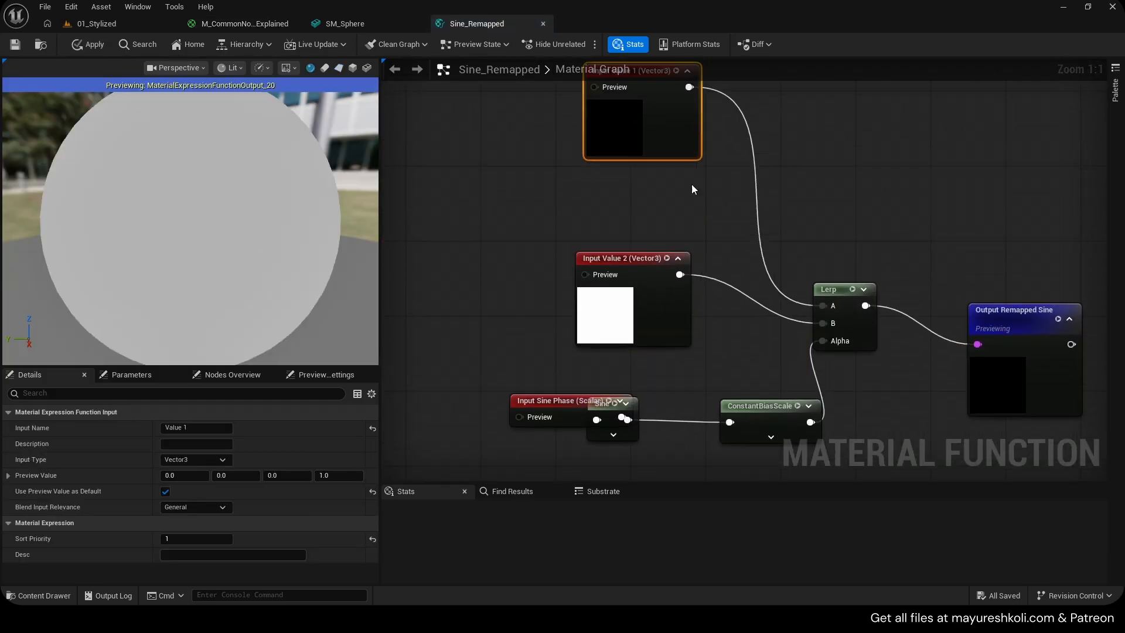
{"action": "right_click_drag", "start_coordinate": [691, 188], "coordinate": [680, 106]}
{"action": "left_click_drag", "start_coordinate": [513, 322], "coordinate": [457, 324]}
{"action": "left_click", "coordinate": [599, 328]}
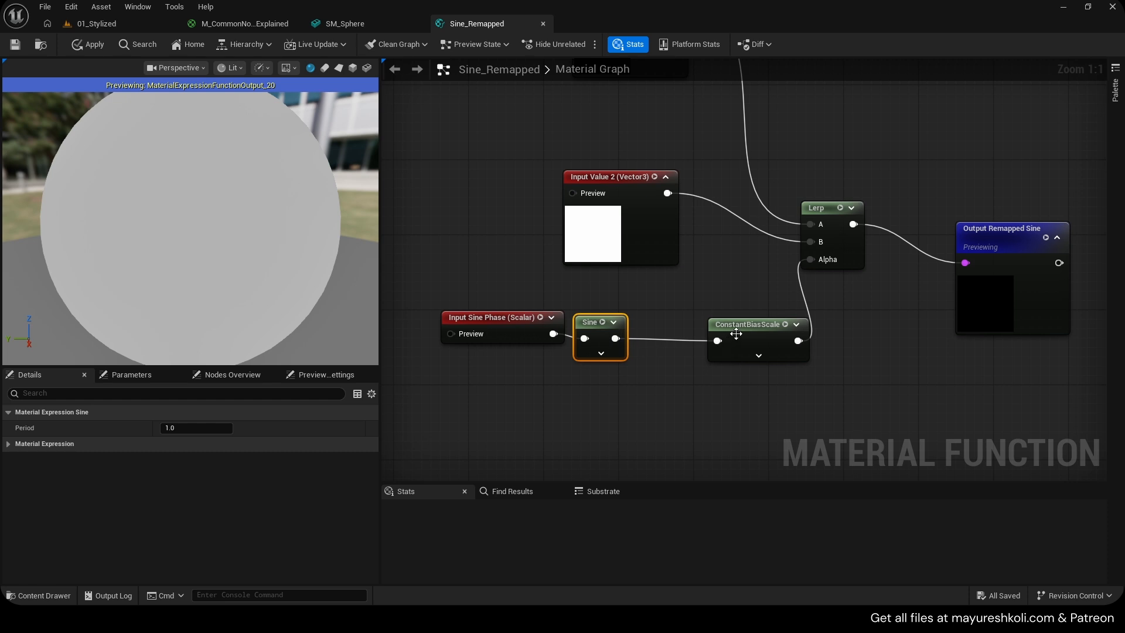
{"action": "left_click_drag", "start_coordinate": [750, 324], "coordinate": [725, 324]}
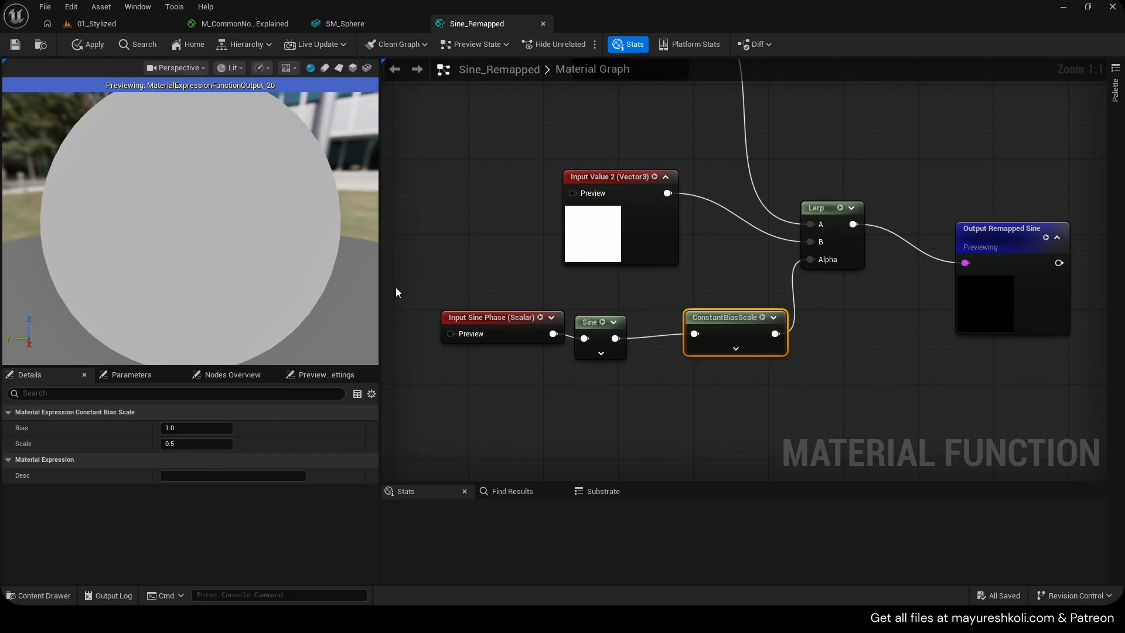
{"action": "middle_click", "coordinate": [464, 21]}
{"action": "left_click", "coordinate": [653, 335]}
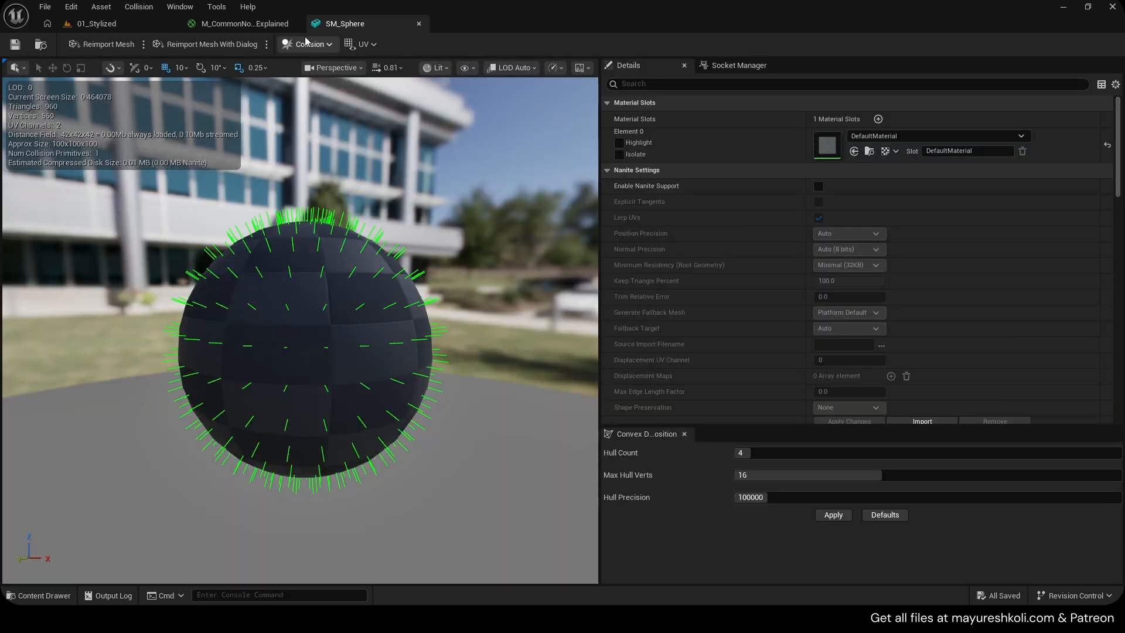
{"action": "right_click_drag", "start_coordinate": [625, 256], "coordinate": [612, 258]}
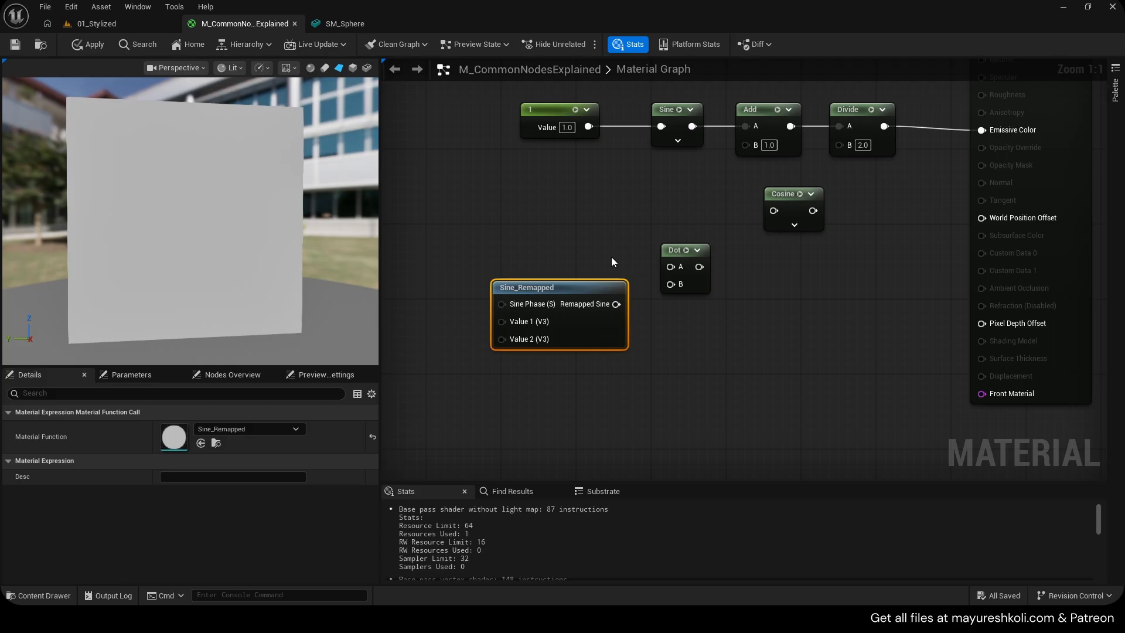
Connect the constant into the Cosine node's input and the Cosine output into the Add node's A input
{"action": "left_click", "coordinate": [787, 306]}
{"action": "left_click_drag", "start_coordinate": [777, 188], "coordinate": [777, 180]}
{"action": "right_click_drag", "start_coordinate": [742, 194], "coordinate": [704, 246]}
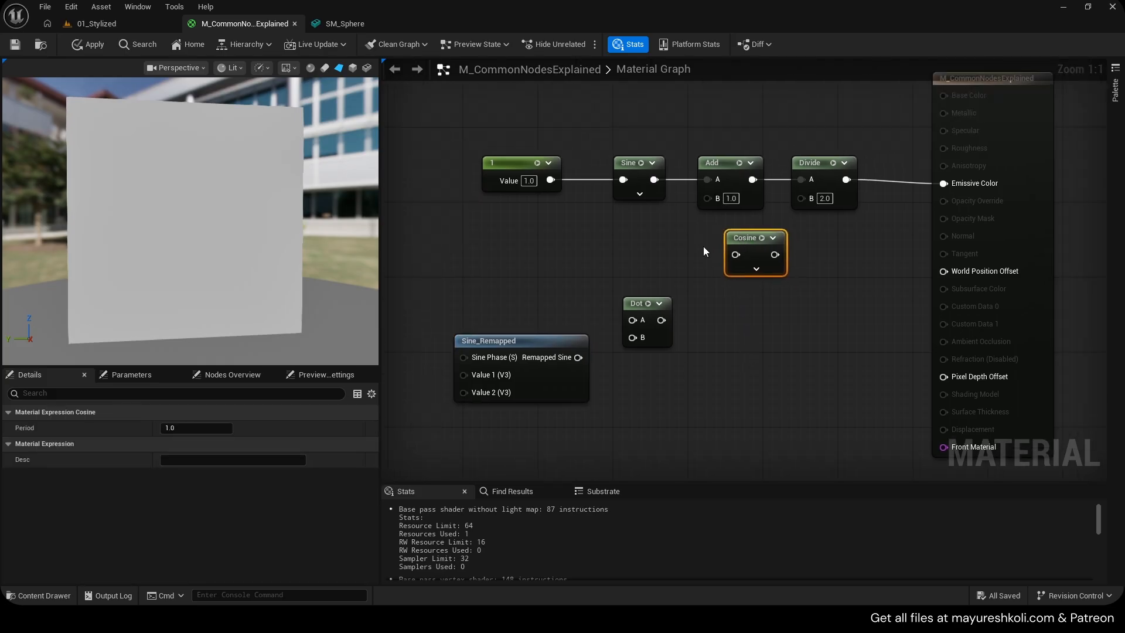
{"action": "left_click_drag", "start_coordinate": [734, 236], "coordinate": [552, 180]}
{"action": "left_click_drag", "start_coordinate": [691, 255], "coordinate": [709, 181]}
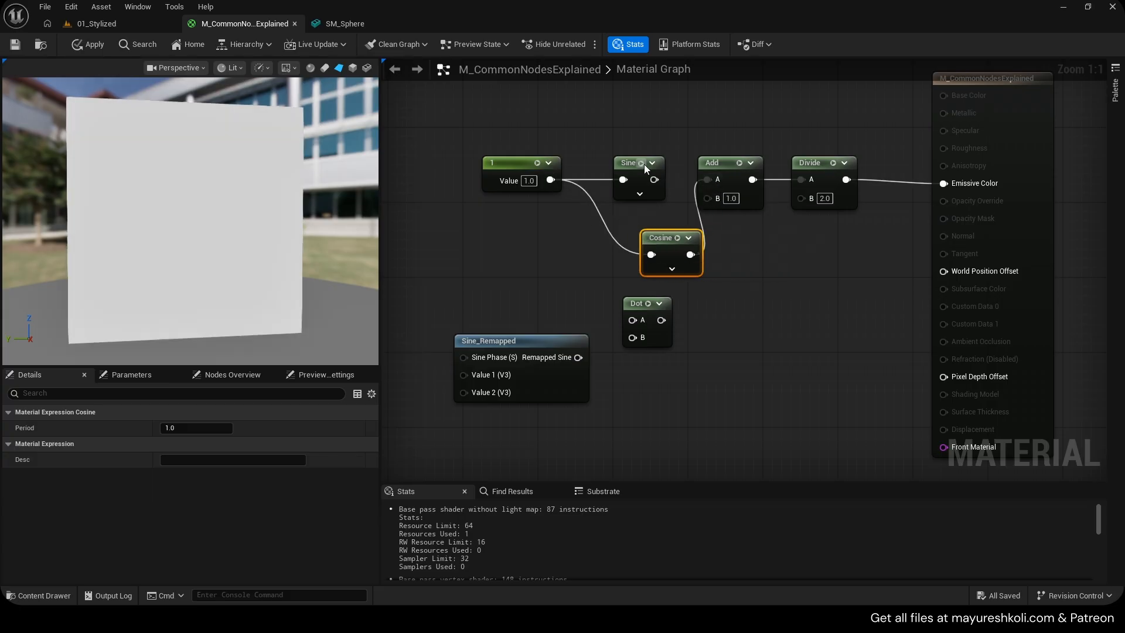
Delete the Sine node and the constant, place the Cosine node in the chain, and save the material
{"action": "right_click_drag", "start_coordinate": [644, 164], "coordinate": [712, 190]}
{"action": "left_click", "coordinate": [713, 207]}
{"action": "left_click_drag", "start_coordinate": [728, 264], "coordinate": [698, 180]}
{"action": "key", "text": "Delete"}
{"action": "left_click_drag", "start_coordinate": [559, 156], "coordinate": [613, 234]}
{"action": "key", "text": "Delete"}
{"action": "left_click_drag", "start_coordinate": [695, 172], "coordinate": [693, 186]}
{"action": "key", "text": "ctrl+s"}
Add a Time node and connect it to the Cosine node's input
{"action": "left_click", "coordinate": [653, 334]}
{"action": "right_click", "coordinate": [586, 210]}
{"action": "type", "text": "time"}
{"action": "key", "text": "Return"}
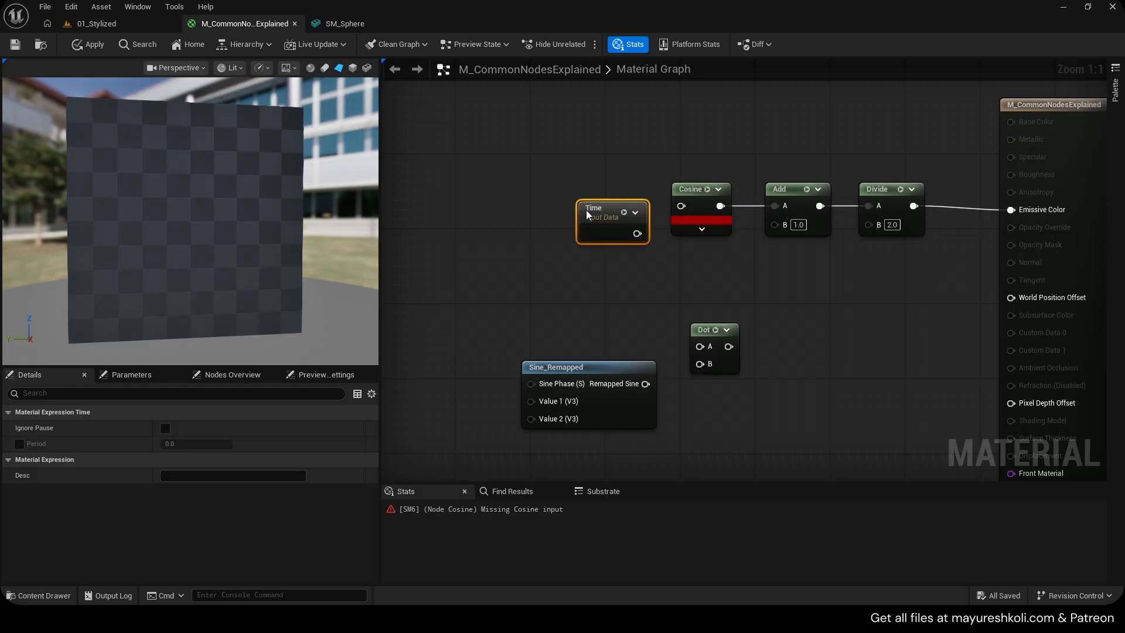
{"action": "left_click_drag", "start_coordinate": [637, 234], "coordinate": [680, 206]}
{"action": "left_click_drag", "start_coordinate": [600, 210], "coordinate": [590, 192]}
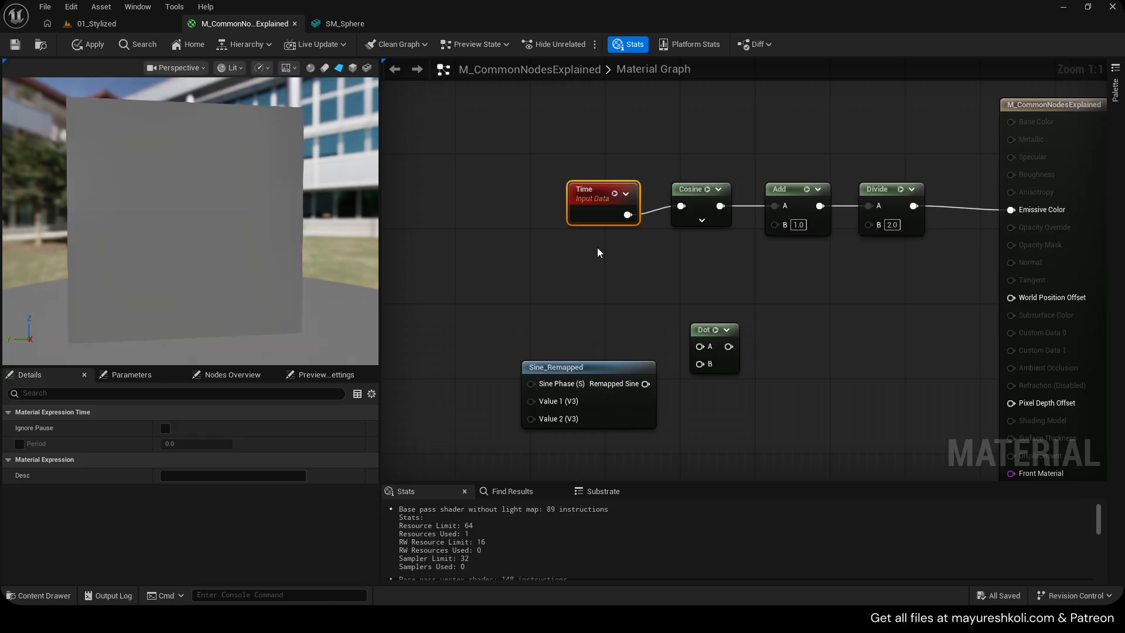
Delete the Sine_Remapped node and the Time, Cosine, Add and Divide chain
{"action": "left_click_drag", "start_coordinate": [568, 321], "coordinate": [612, 410]}
{"action": "key", "text": "Delete"}
{"action": "left_click_drag", "start_coordinate": [617, 259], "coordinate": [899, 185]}
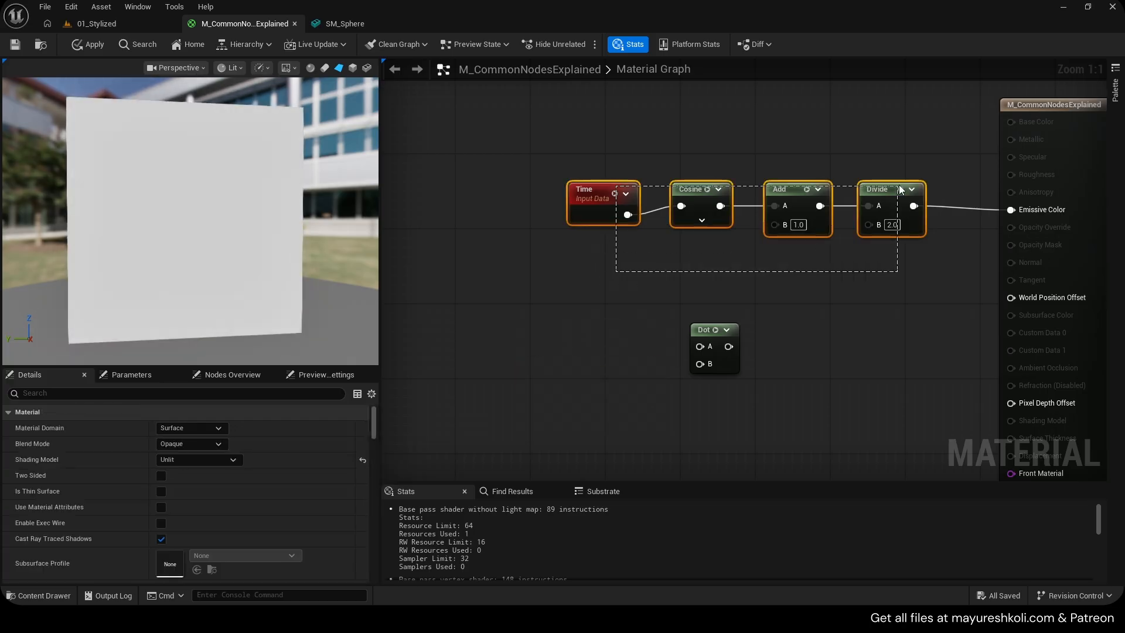
{"action": "key", "text": "Delete"}
{"action": "right_click_drag", "start_coordinate": [750, 271], "coordinate": [617, 232]}
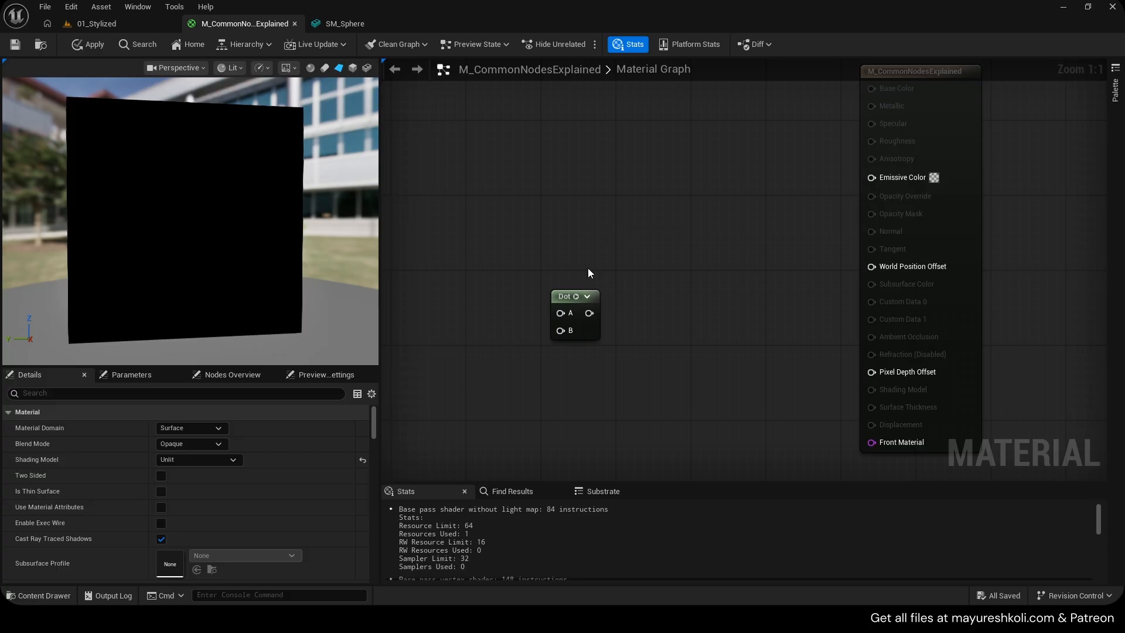
Connect the Dot node's output to Emissive Color
{"action": "left_click_drag", "start_coordinate": [565, 296], "coordinate": [877, 178]}
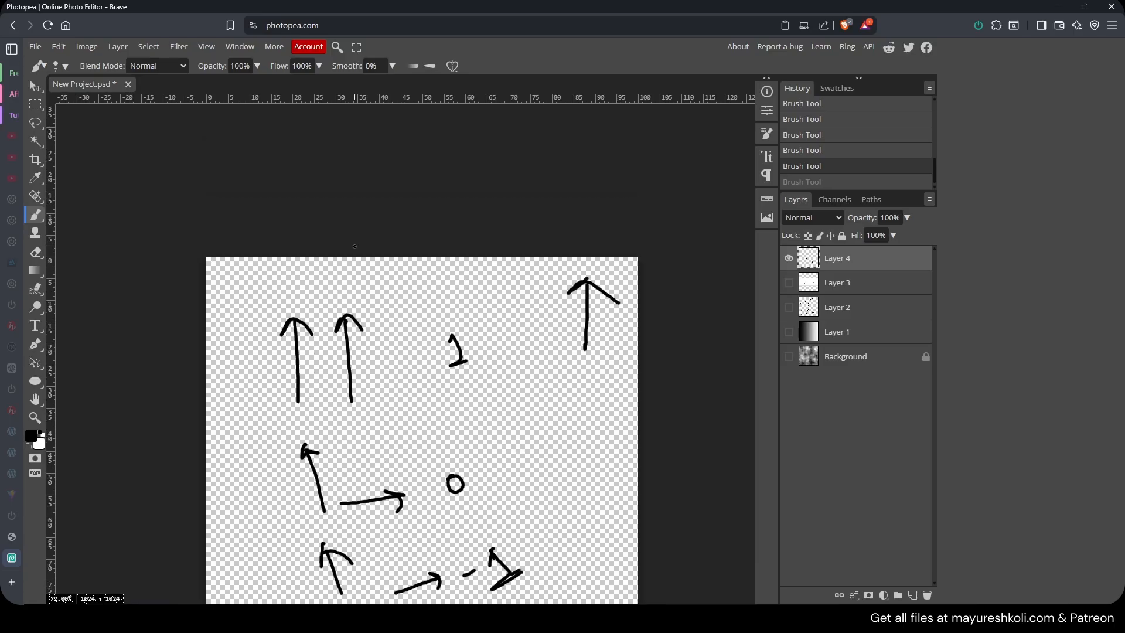
{"action": "scroll", "coordinate": [354, 246], "scroll_direction": "down", "scroll_amount": 2}
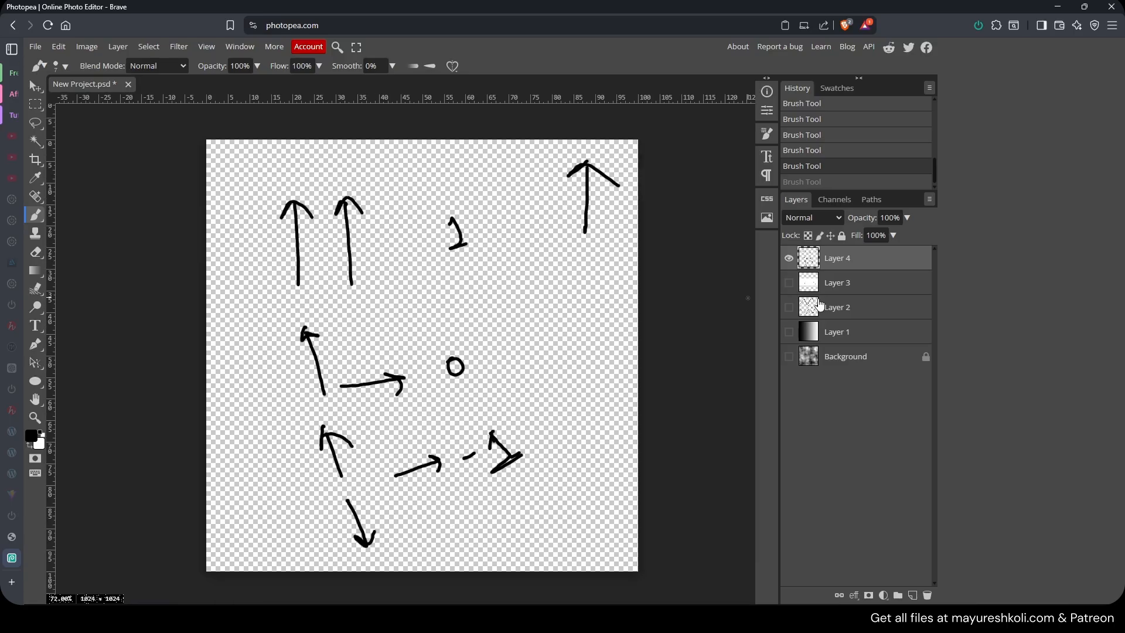
Switch to Photopea and clear the contents of Layer 4
{"action": "key", "text": "ctrl+a"}
{"action": "key", "text": "Delete"}
{"action": "key", "text": "ctrl+d"}
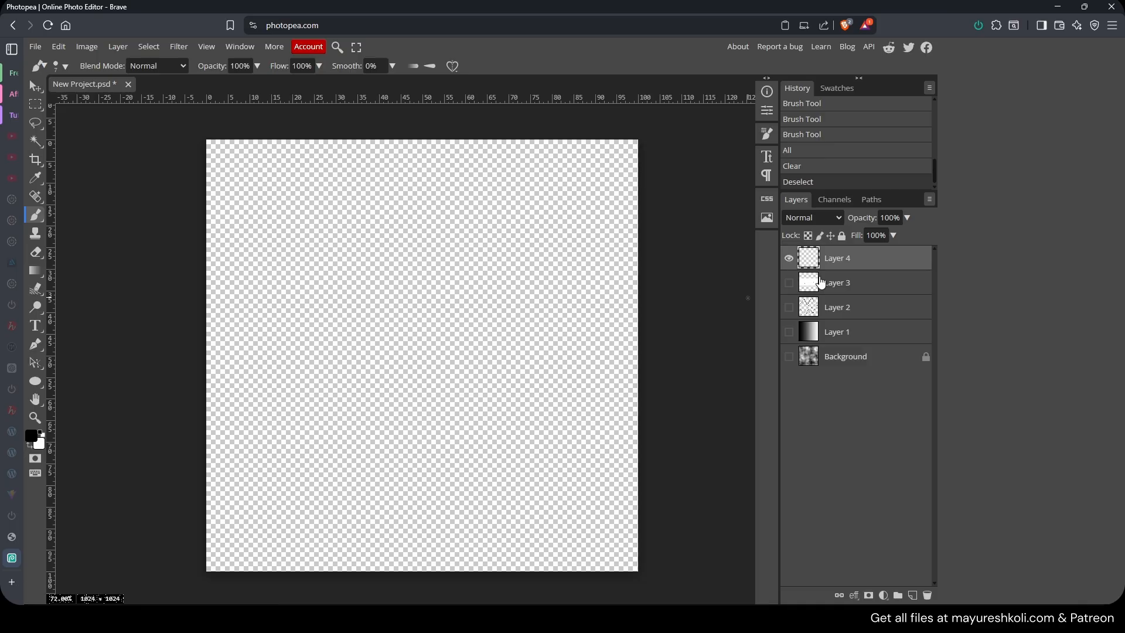
{"action": "scroll", "coordinate": [404, 287], "scroll_direction": "up", "scroll_amount": 1, "text": "alt"}
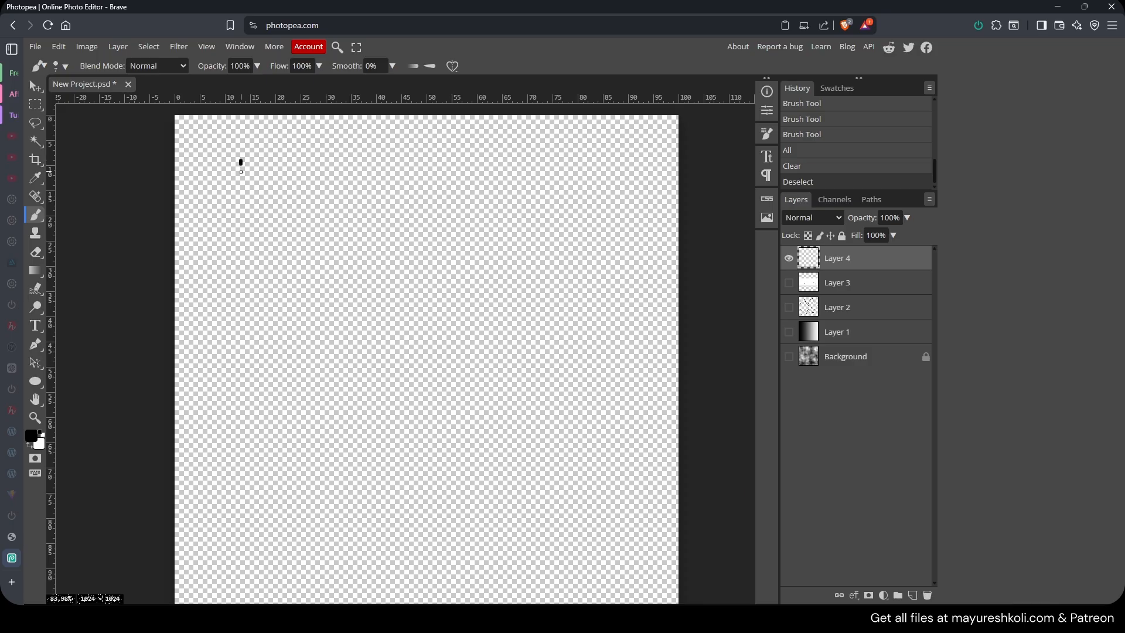
Sketch two parallel up arrows equal to 1 and two perpendicular arrows equal to 0
{"action": "mouse_move", "coordinate": [240, 172]}
{"action": "left_mouse_down"}
{"action": "mouse_move", "coordinate": [238, 266]}
{"action": "mouse_move", "coordinate": [259, 182]}
{"action": "mouse_move", "coordinate": [299, 271]}
{"action": "left_mouse_up"}
{"action": "left_click_drag", "start_coordinate": [290, 173], "coordinate": [332, 178]}
{"action": "left_click_drag", "start_coordinate": [389, 206], "coordinate": [423, 208]}
{"action": "left_click_drag", "start_coordinate": [384, 218], "coordinate": [509, 235]}
{"action": "left_click_drag", "start_coordinate": [502, 235], "coordinate": [531, 235]}
{"action": "mouse_move", "coordinate": [223, 332]}
{"action": "left_mouse_down"}
{"action": "mouse_move", "coordinate": [243, 343]}
{"action": "mouse_move", "coordinate": [228, 398]}
{"action": "mouse_move", "coordinate": [352, 407]}
{"action": "left_mouse_up"}
{"action": "mouse_move", "coordinate": [338, 397]}
{"action": "left_mouse_down"}
{"action": "mouse_move", "coordinate": [359, 409]}
{"action": "mouse_move", "coordinate": [350, 414]}
{"action": "left_mouse_up"}
{"action": "left_click_drag", "start_coordinate": [413, 382], "coordinate": [437, 382]}
{"action": "left_click_drag", "start_coordinate": [507, 360], "coordinate": [484, 368]}
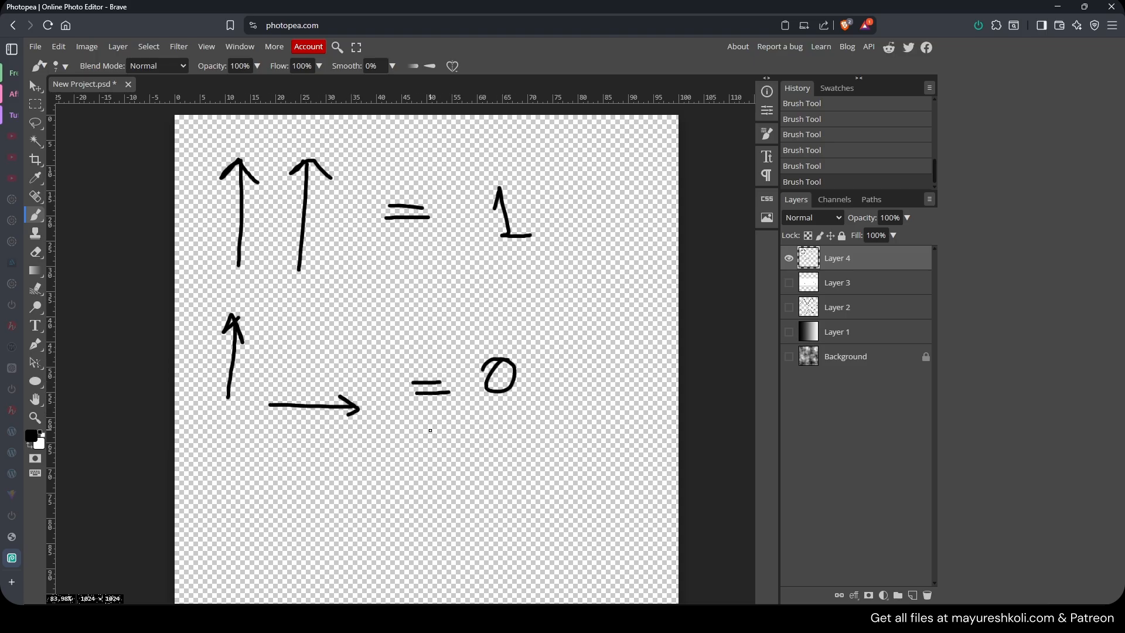
Sketch an up arrow and a down arrow equal to -1 below the other examples
{"action": "scroll", "coordinate": [381, 309], "scroll_direction": "down", "scroll_amount": 3}
{"action": "mouse_move", "coordinate": [249, 342]}
{"action": "left_mouse_down"}
{"action": "mouse_move", "coordinate": [267, 329]}
{"action": "mouse_move", "coordinate": [271, 340]}
{"action": "left_mouse_up"}
{"action": "left_click_drag", "start_coordinate": [263, 332], "coordinate": [264, 380]}
{"action": "mouse_move", "coordinate": [273, 422]}
{"action": "left_mouse_down"}
{"action": "mouse_move", "coordinate": [272, 469]}
{"action": "mouse_move", "coordinate": [297, 448]}
{"action": "left_mouse_up"}
{"action": "left_click_drag", "start_coordinate": [320, 403], "coordinate": [423, 404]}
{"action": "key", "text": "ctrl+z"}
{"action": "left_click_drag", "start_coordinate": [345, 395], "coordinate": [425, 395]}
{"action": "left_click_drag", "start_coordinate": [364, 408], "coordinate": [478, 388]}
{"action": "mouse_move", "coordinate": [510, 387]}
{"action": "left_mouse_down"}
{"action": "mouse_move", "coordinate": [527, 368]}
{"action": "mouse_move", "coordinate": [533, 404]}
{"action": "left_mouse_up"}
{"action": "left_click_drag", "start_coordinate": [522, 402], "coordinate": [563, 401]}
{"action": "scroll", "coordinate": [446, 355], "scroll_direction": "down", "scroll_amount": 2, "text": "alt"}
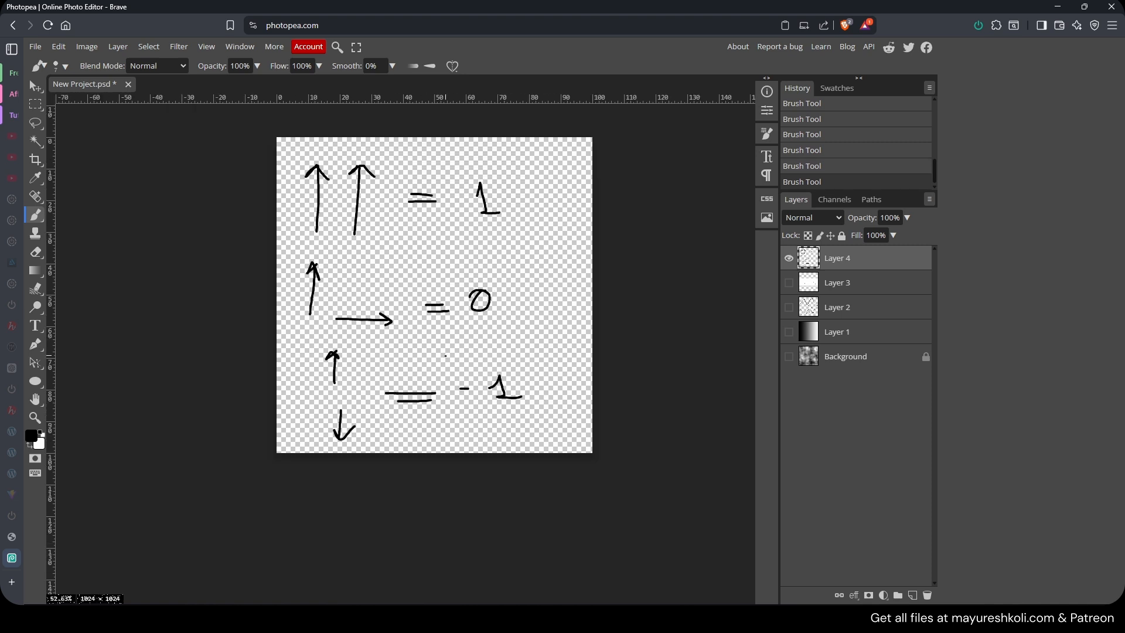
Add a VertexNormalWS node and connect it to the Dot node's A input
{"action": "left_click", "coordinate": [637, 618]}
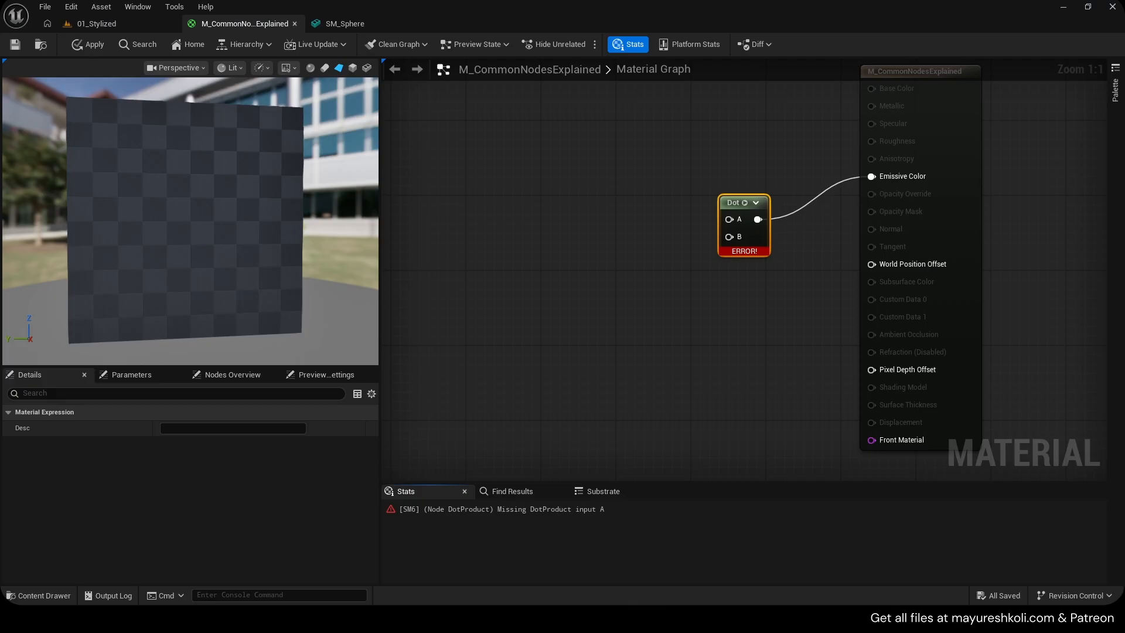
{"action": "right_click_drag", "start_coordinate": [673, 330], "coordinate": [667, 425]}
{"action": "left_click_drag", "start_coordinate": [727, 300], "coordinate": [687, 265]}
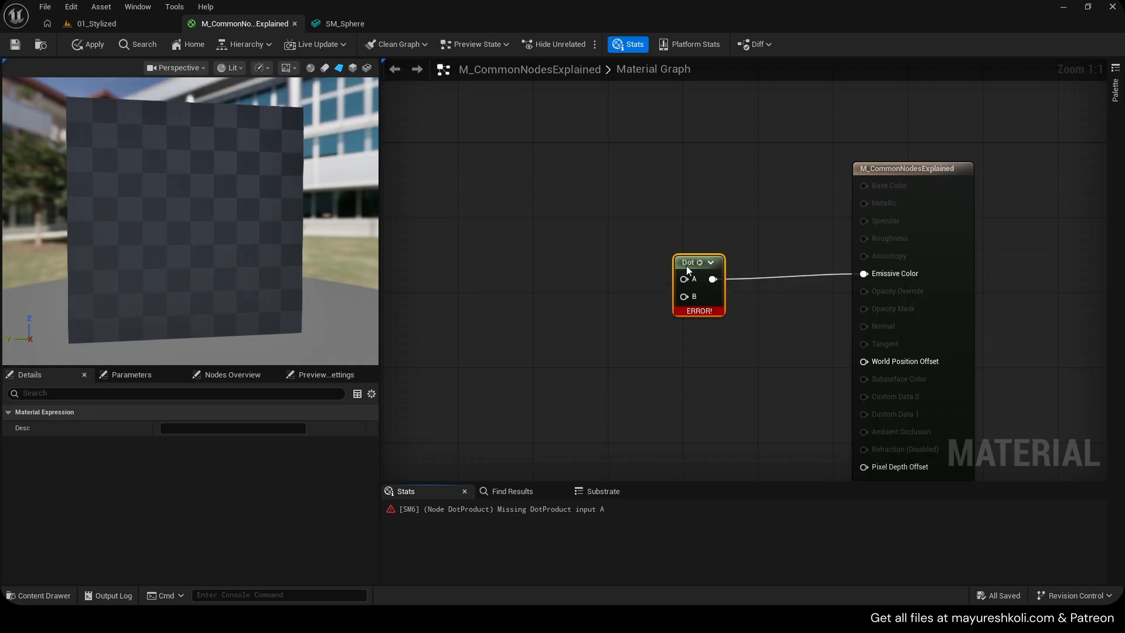
{"action": "right_click_drag", "start_coordinate": [552, 268], "coordinate": [600, 258]}
{"action": "type", "text": "te"}
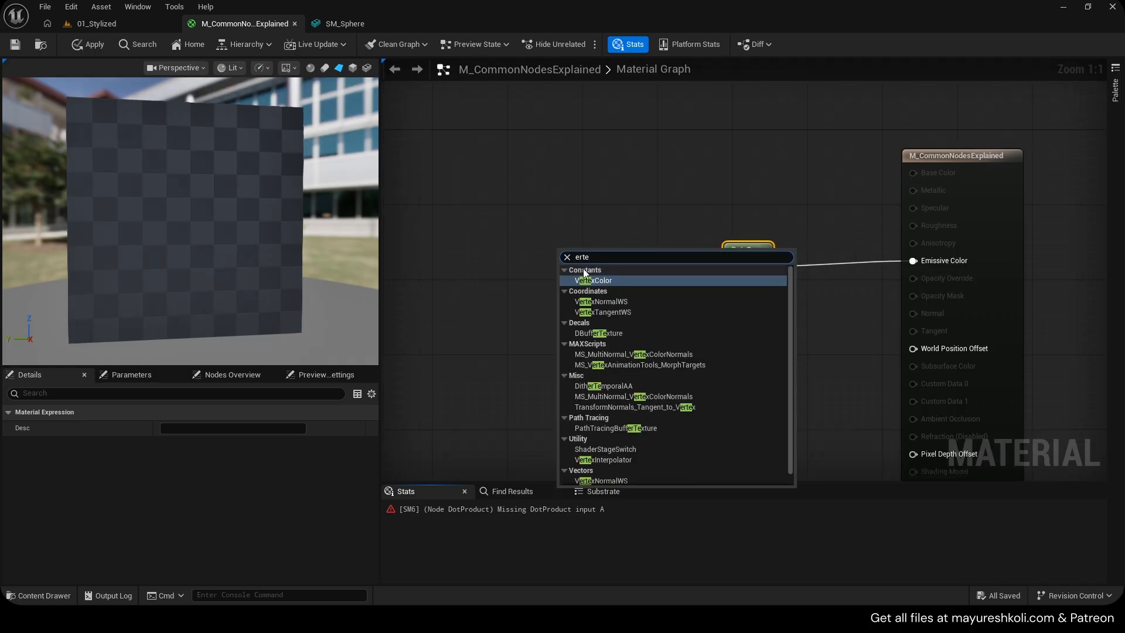
{"action": "left_click", "coordinate": [608, 302]}
{"action": "left_click_drag", "start_coordinate": [639, 275], "coordinate": [733, 267]}
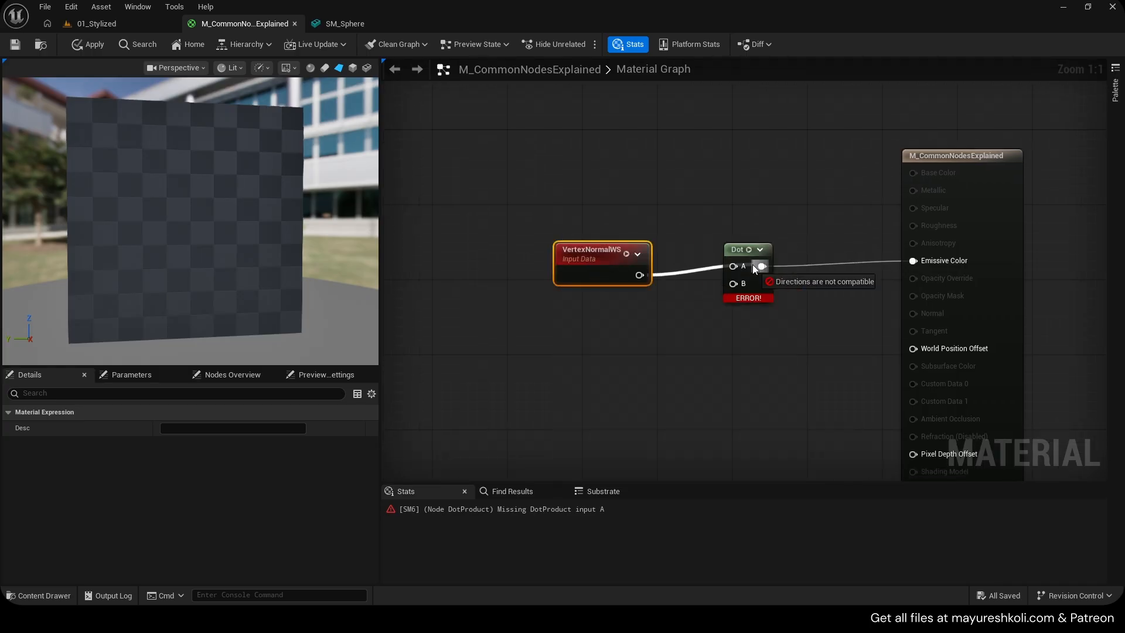
Examine the sphere mesh's vertex normals from several angles in the static mesh viewport
{"action": "left_click", "coordinate": [341, 24]}
{"action": "left_click", "coordinate": [467, 67]}
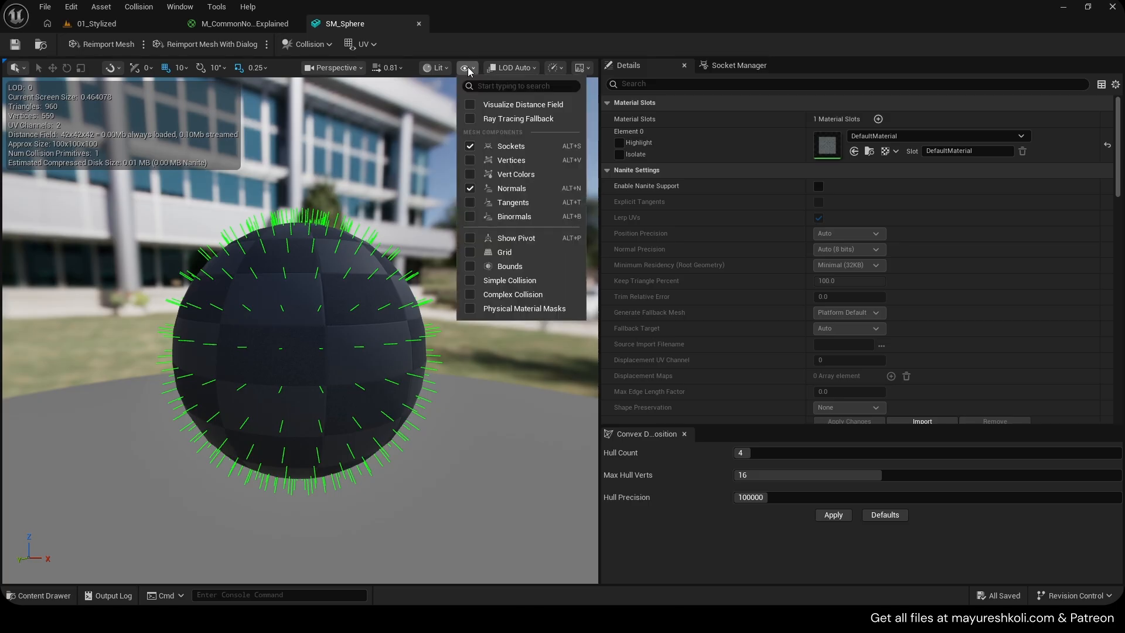
{"action": "scroll", "coordinate": [339, 276], "scroll_direction": "up", "scroll_amount": 3}
{"action": "key", "text": "s"}
{"action": "scroll", "coordinate": [339, 276], "scroll_direction": "down", "scroll_amount": 2}
{"action": "right_click_drag", "start_coordinate": [340, 276], "coordinate": [369, 314]}
{"action": "key", "text": "w"}
{"action": "key", "text": "s"}
{"action": "key", "text": "w"}
{"action": "key", "text": "e"}
{"action": "scroll", "coordinate": [351, 317], "scroll_direction": "down", "scroll_amount": 2}
{"action": "key", "text": "w"}
{"action": "key", "text": "w"}
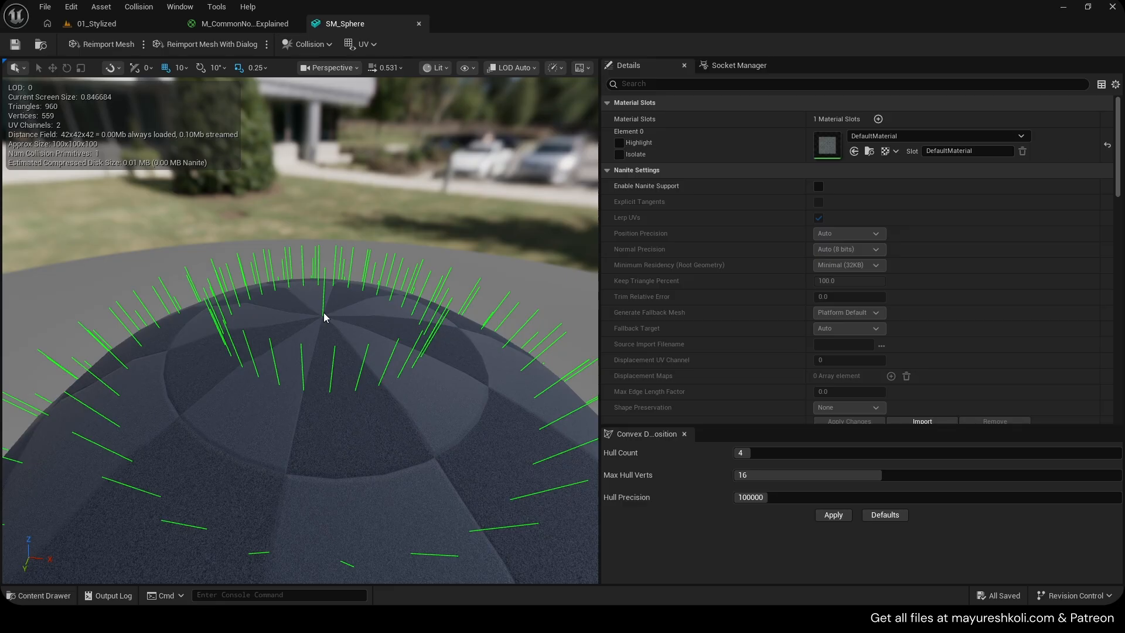
{"action": "key", "text": "q"}
{"action": "right_click_drag", "start_coordinate": [323, 312], "coordinate": [344, 286]}
{"action": "key", "text": "s"}
{"action": "scroll", "coordinate": [324, 312], "scroll_direction": "down", "scroll_amount": 2}
{"action": "key", "text": "q"}
{"action": "scroll", "coordinate": [328, 292], "scroll_direction": "down", "scroll_amount": 1}
{"action": "key", "text": "w"}
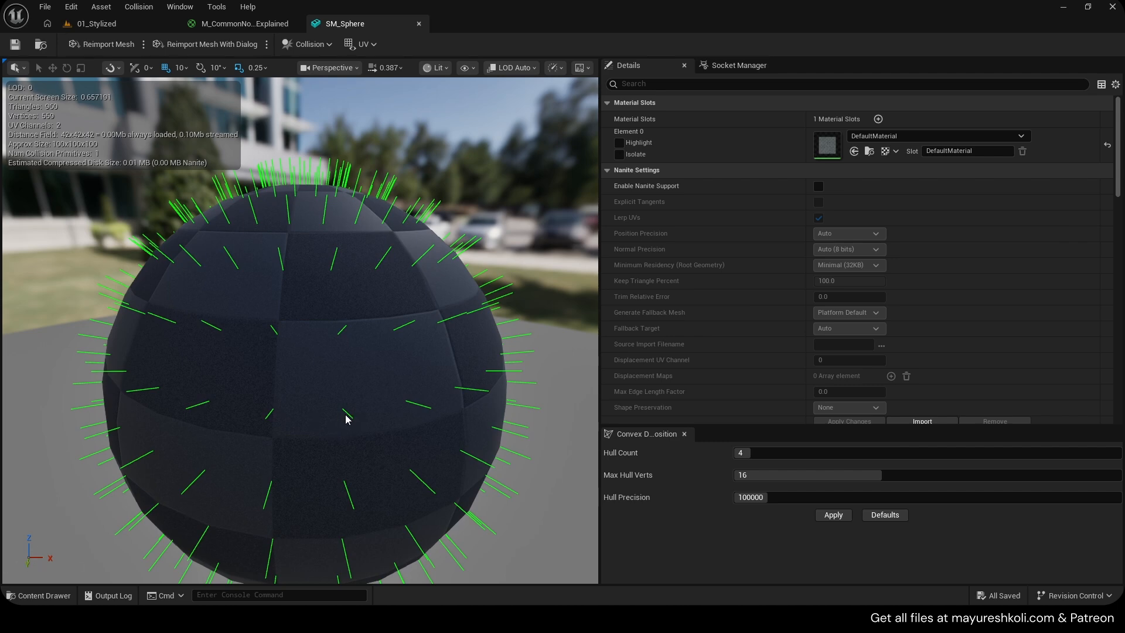
{"action": "key", "text": "q"}
{"action": "right_click_drag", "start_coordinate": [365, 418], "coordinate": [351, 344]}
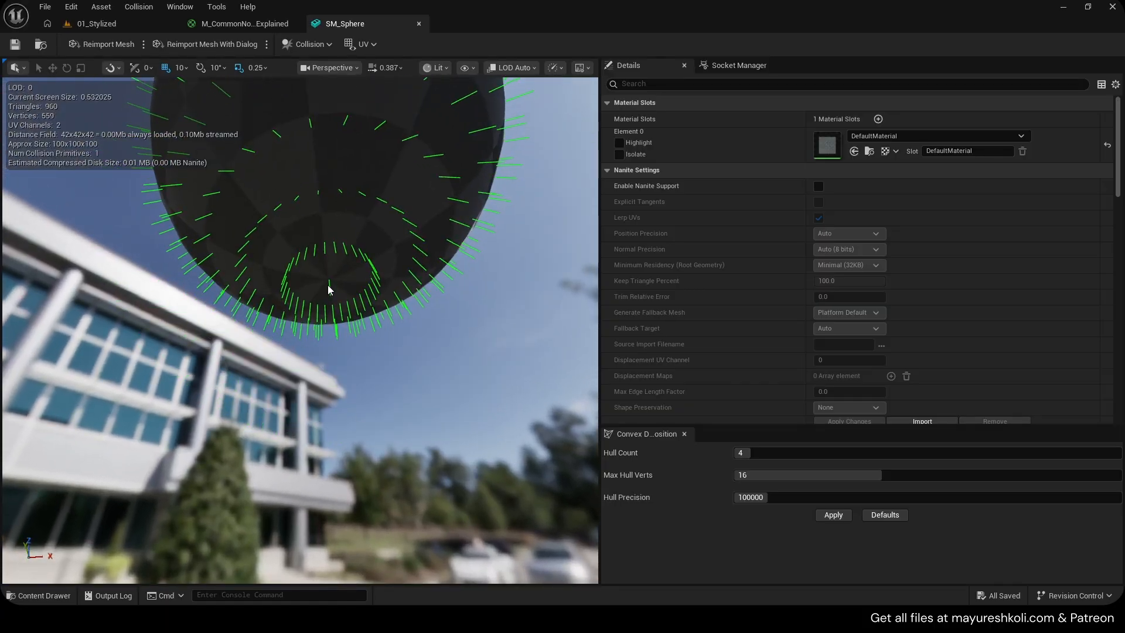
{"action": "right_click_drag", "start_coordinate": [333, 287], "coordinate": [365, 371]}
{"action": "key", "text": "e"}
{"action": "key", "text": "d"}
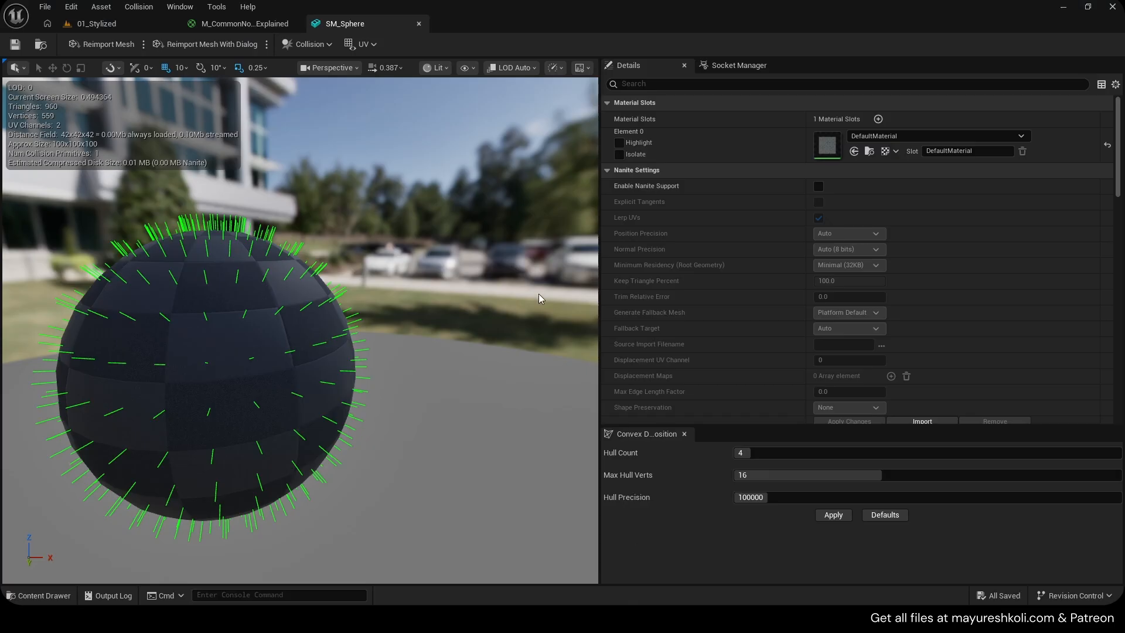
Add a constant vector of 0, 0, 1 and connect it to the Dot node's B input
{"action": "left_click", "coordinate": [203, 26]}
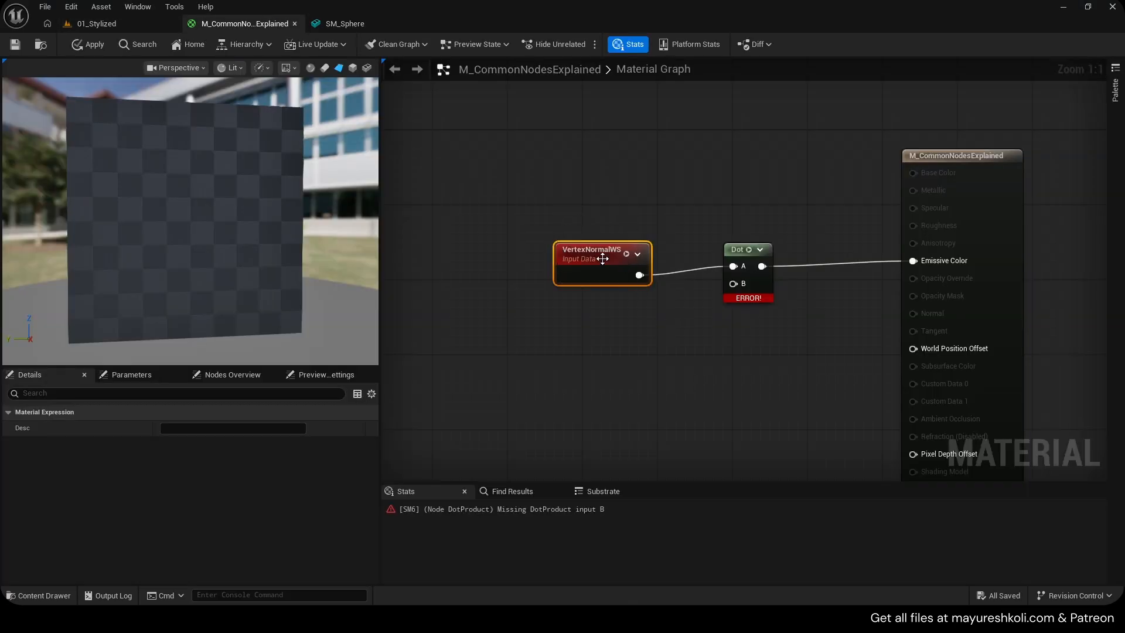
{"action": "left_click_drag", "start_coordinate": [585, 248], "coordinate": [603, 239]}
{"action": "right_click_drag", "start_coordinate": [674, 320], "coordinate": [657, 289]}
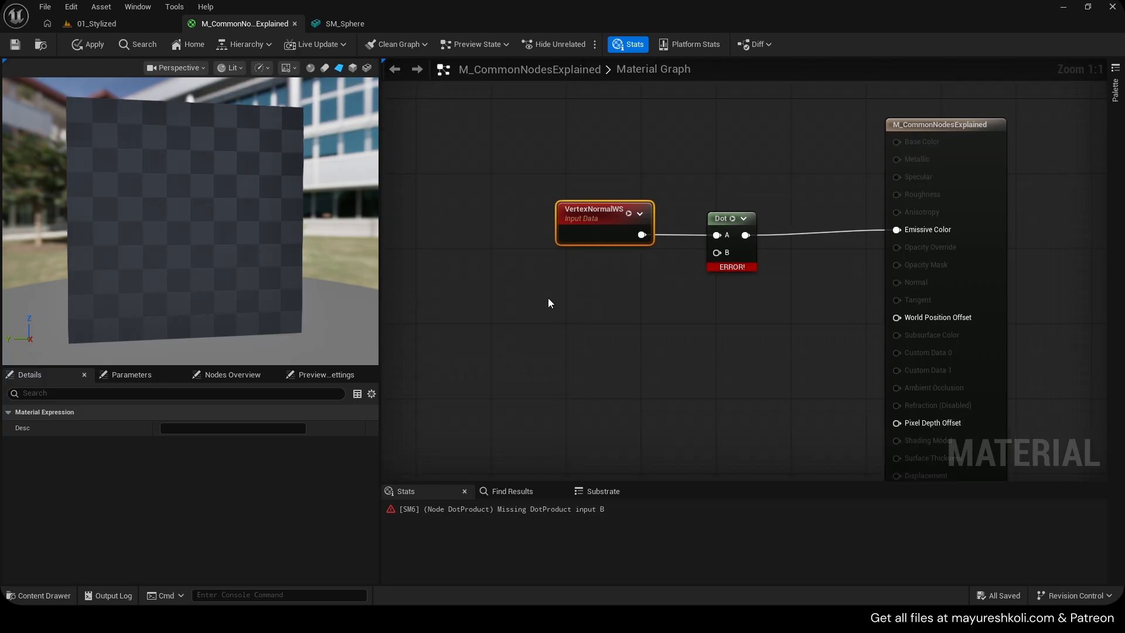
{"action": "key", "text": "3"}
{"action": "left_click", "coordinate": [550, 279]}
{"action": "left_click", "coordinate": [638, 311]}
{"action": "type", "text": "1"}
{"action": "key", "text": "Return"}
{"action": "left_click", "coordinate": [702, 332]}
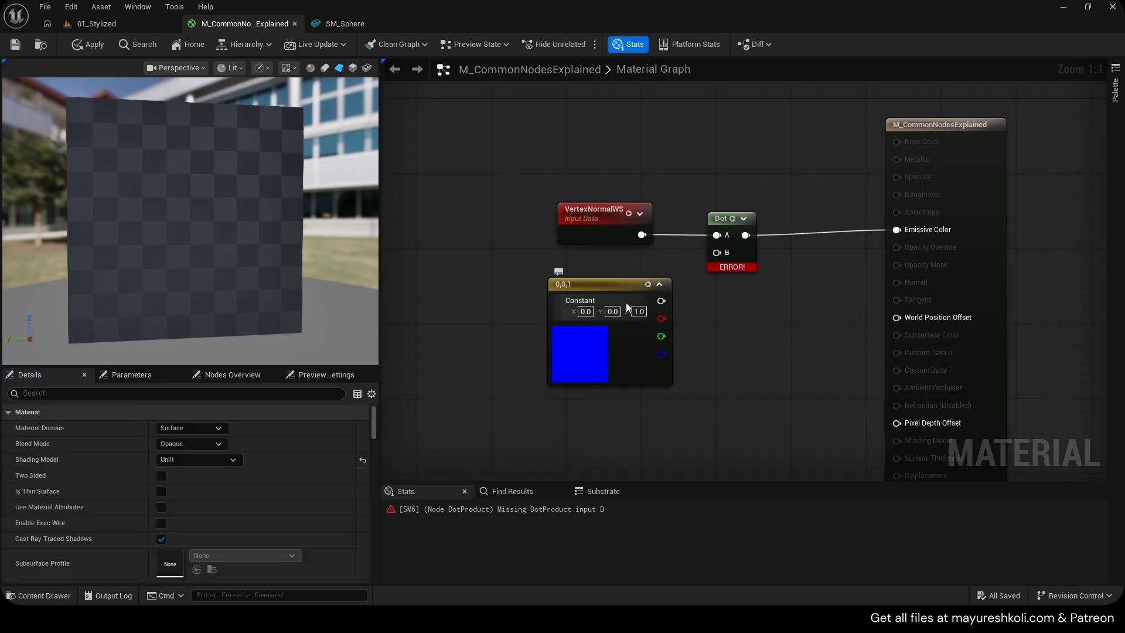
{"action": "left_click_drag", "start_coordinate": [661, 301], "coordinate": [716, 252]}
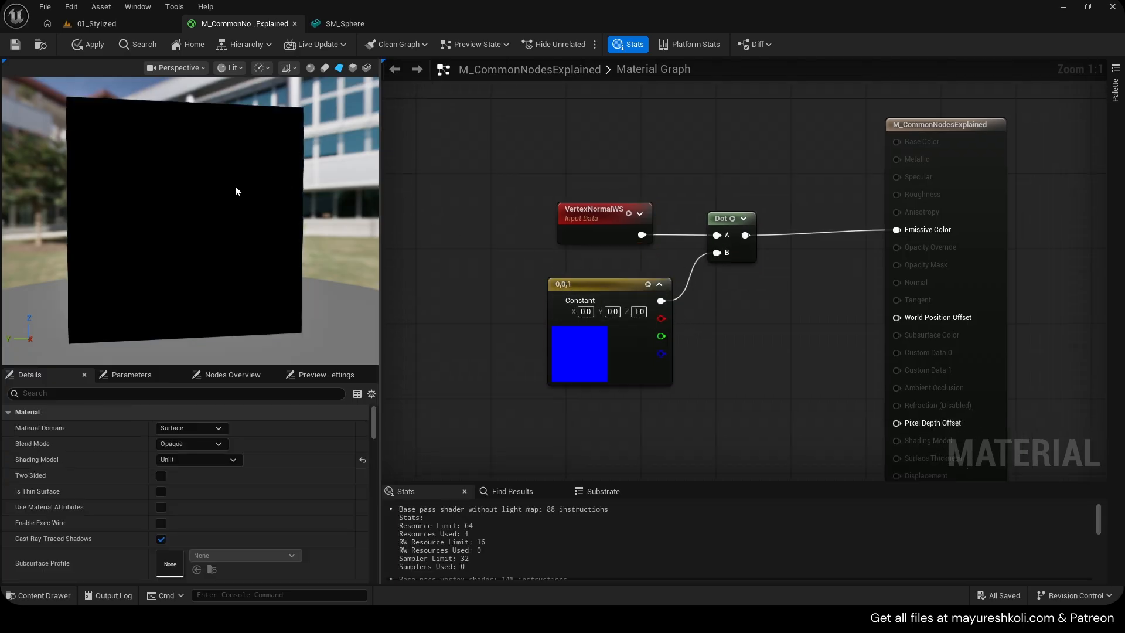
Switch the material preview mesh to a sphere and view the result
{"action": "left_click_drag", "start_coordinate": [252, 164], "coordinate": [274, 170]}
{"action": "mouse_move", "coordinate": [139, 206]}
{"action": "left_mouse_down"}
{"action": "mouse_move", "coordinate": [147, 264]}
{"action": "mouse_move", "coordinate": [139, 206]}
{"action": "left_mouse_up"}
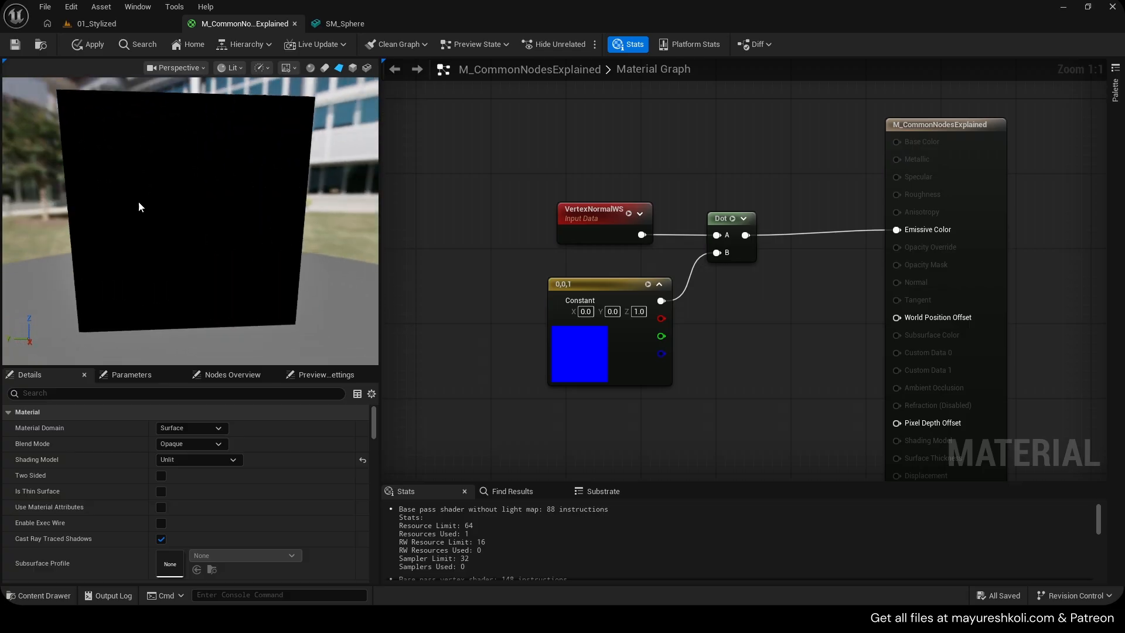
{"action": "left_click", "coordinate": [311, 68]}
{"action": "left_click_drag", "start_coordinate": [278, 138], "coordinate": [251, 159]}
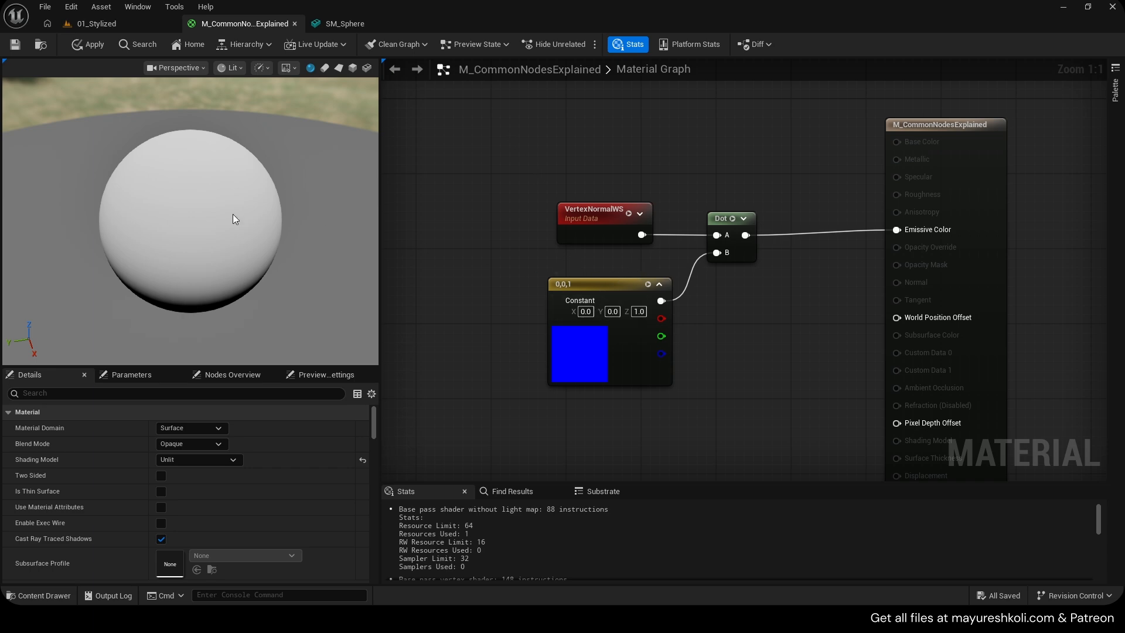
{"action": "left_click", "coordinate": [335, 24]}
{"action": "left_click", "coordinate": [247, 24]}
{"action": "scroll", "coordinate": [212, 210], "scroll_direction": "up", "scroll_amount": 5}
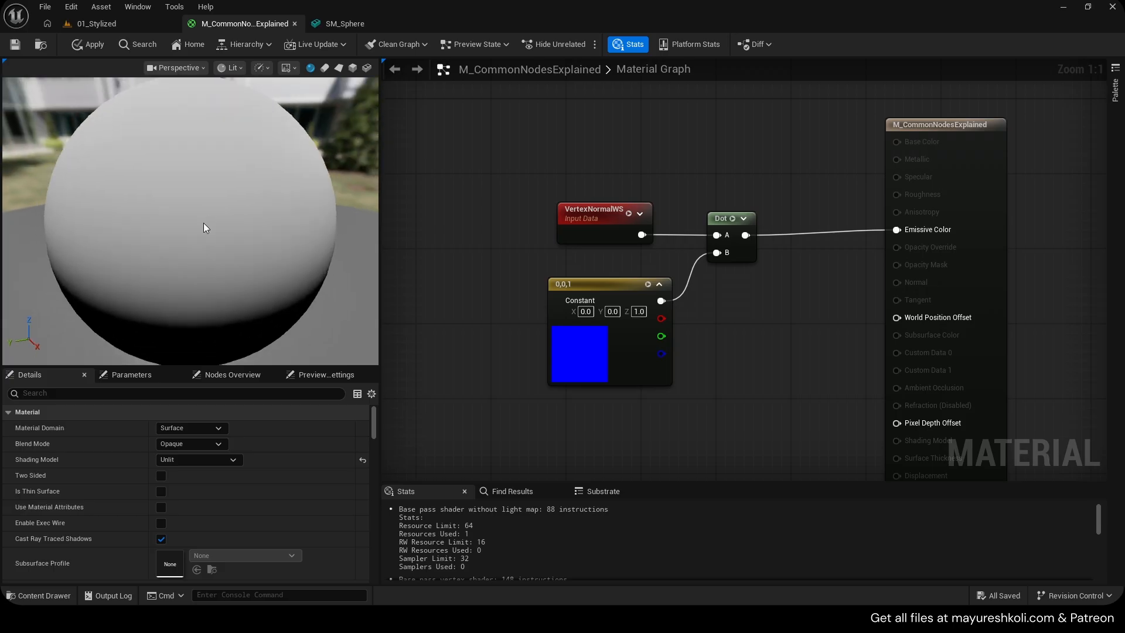
Insert a Saturate node between the Dot output and Emissive Color, and shift the node chain left
{"action": "left_click_drag", "start_coordinate": [181, 261], "coordinate": [178, 111]}
{"action": "scroll", "coordinate": [188, 118], "scroll_direction": "down", "scroll_amount": 2}
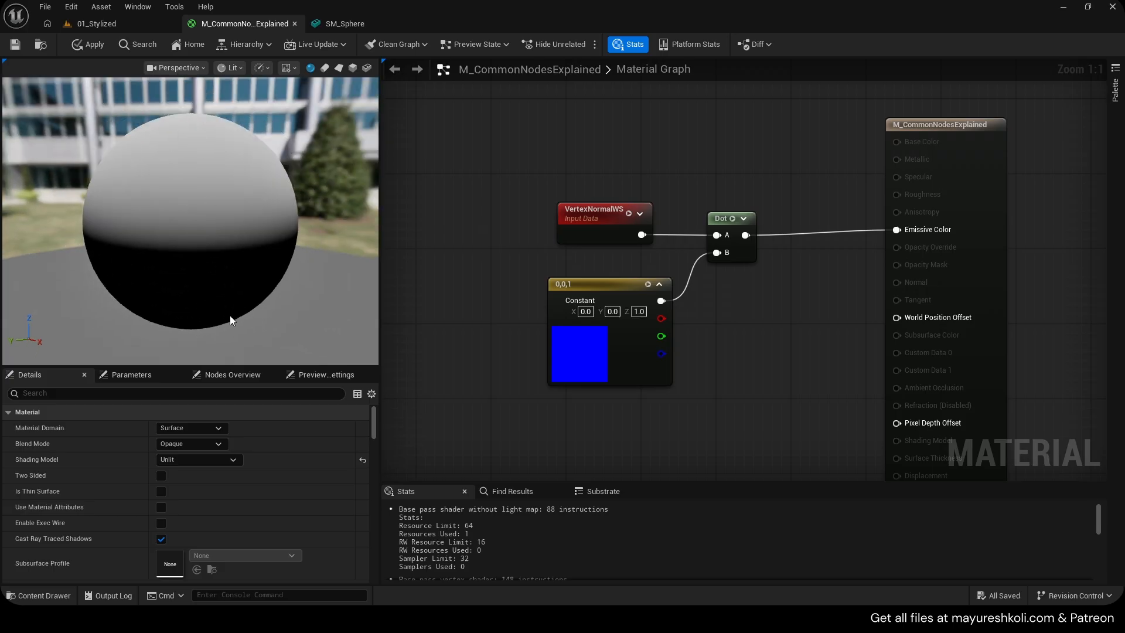
{"action": "mouse_move", "coordinate": [230, 319]}
{"action": "left_mouse_down"}
{"action": "mouse_move", "coordinate": [200, 328]}
{"action": "mouse_move", "coordinate": [228, 323]}
{"action": "left_mouse_up"}
{"action": "left_click_drag", "start_coordinate": [745, 235], "coordinate": [910, 234]}
{"action": "type", "text": "sat"}
{"action": "left_click", "coordinate": [808, 323]}
{"action": "left_click_drag", "start_coordinate": [790, 242], "coordinate": [809, 223]}
{"action": "left_click_drag", "start_coordinate": [581, 181], "coordinate": [790, 279]}
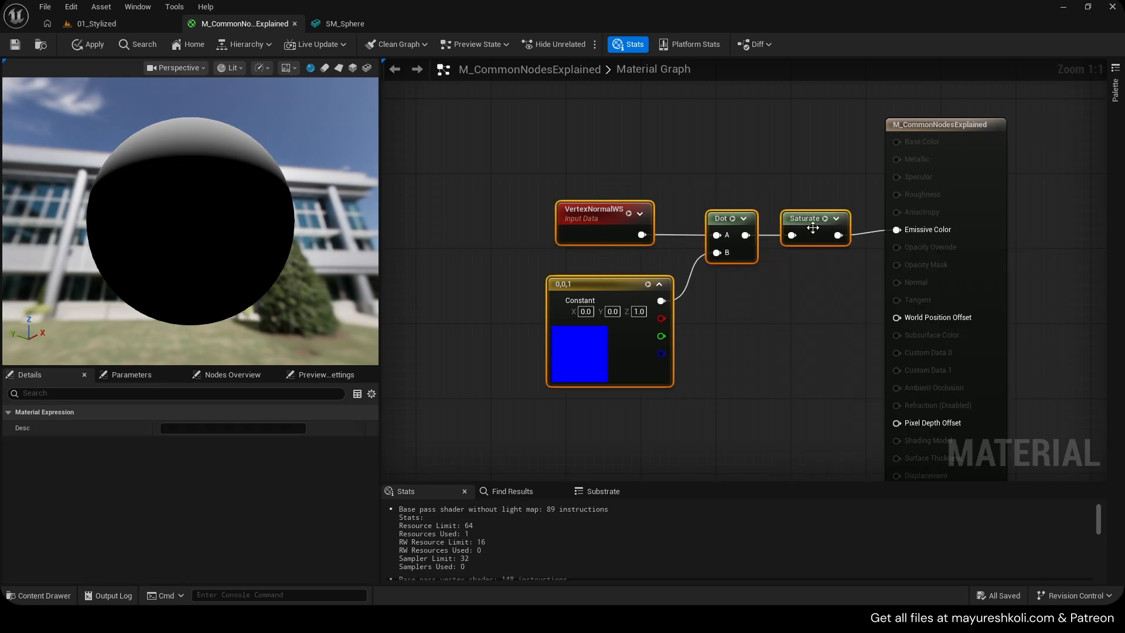
{"action": "left_click_drag", "start_coordinate": [813, 227], "coordinate": [766, 228]}
{"action": "scroll", "coordinate": [211, 206], "scroll_direction": "down", "scroll_amount": 1}
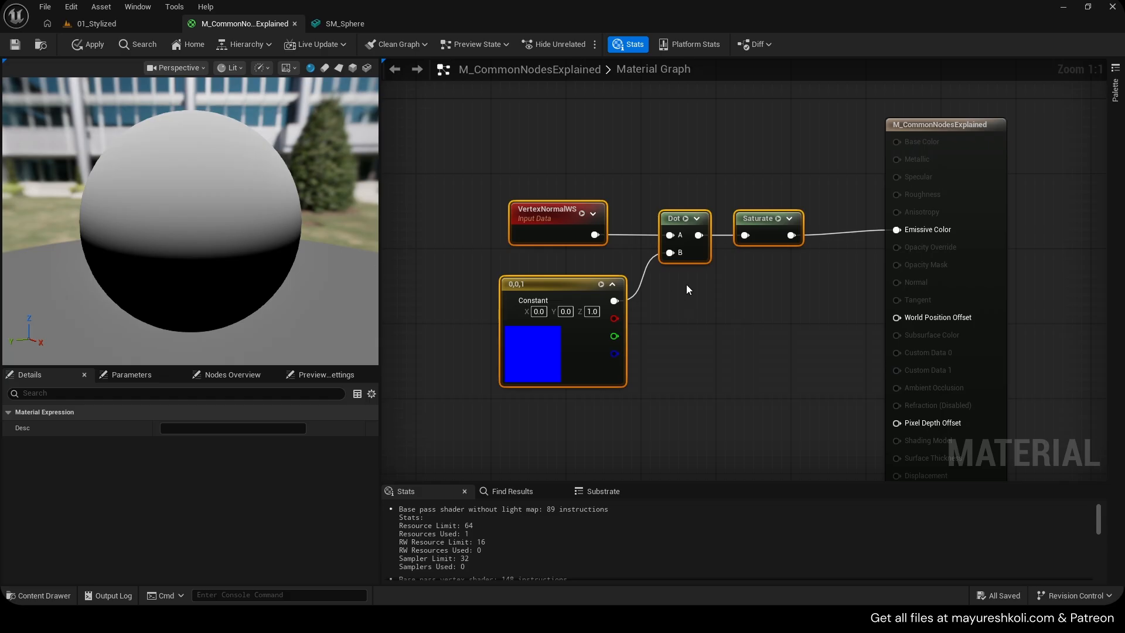
Set the constant vector to 0, 1, 0
{"action": "left_click", "coordinate": [593, 312]}
{"action": "type", "text": "0"}
{"action": "left_click", "coordinate": [653, 321]}
{"action": "left_click", "coordinate": [566, 312]}
{"action": "type", "text": "1"}
{"action": "left_click", "coordinate": [649, 324]}
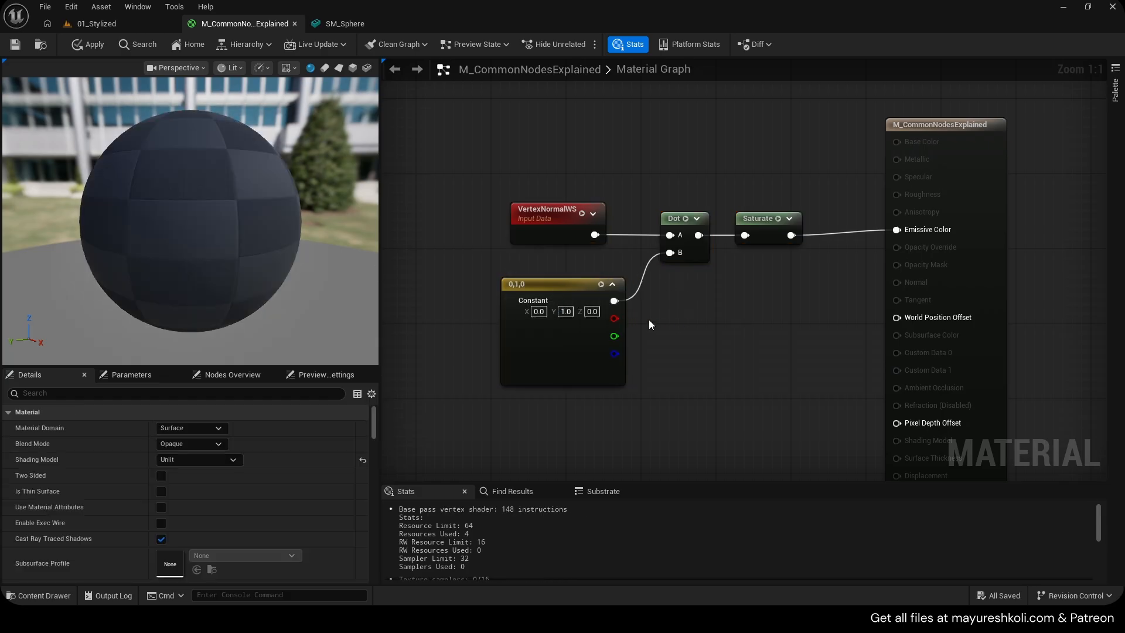
Orbit the preview sphere to examine the Dot result from several sides
{"action": "left_click_drag", "start_coordinate": [185, 348], "coordinate": [132, 344]}
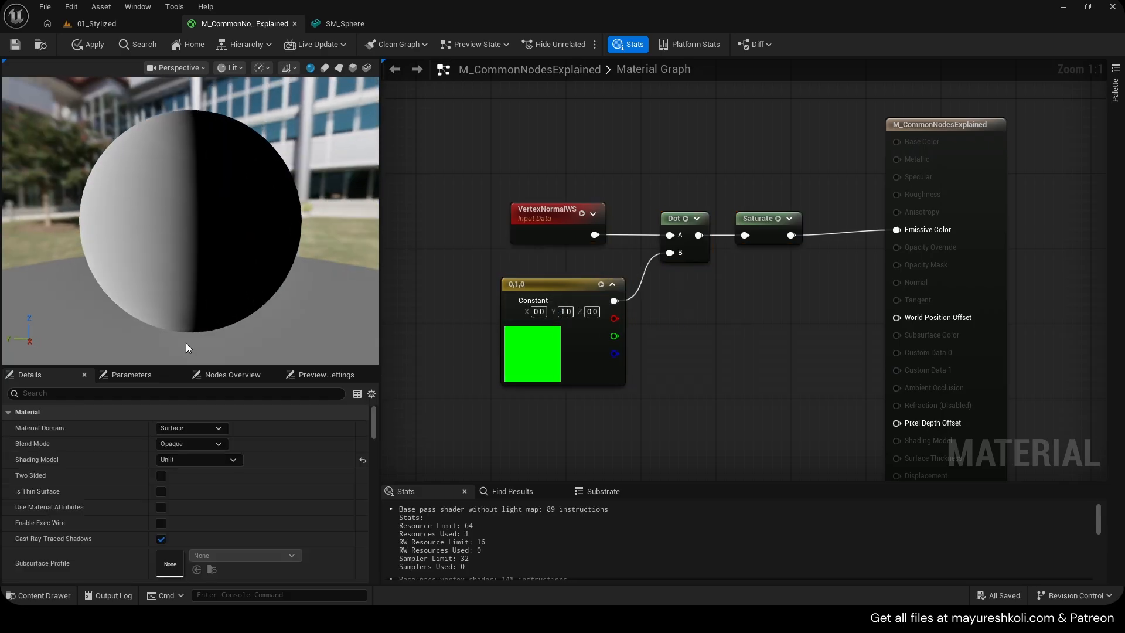
{"action": "left_click_drag", "start_coordinate": [54, 336], "coordinate": [80, 336]}
{"action": "left_click_drag", "start_coordinate": [270, 253], "coordinate": [188, 254]}
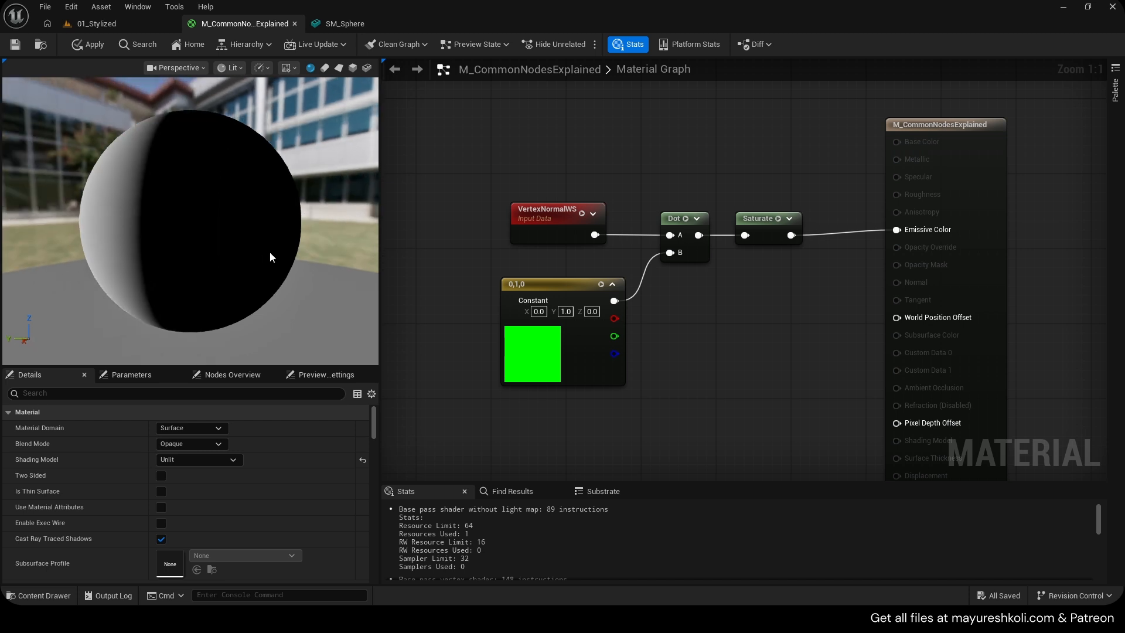
{"action": "left_click_drag", "start_coordinate": [155, 216], "coordinate": [266, 216]}
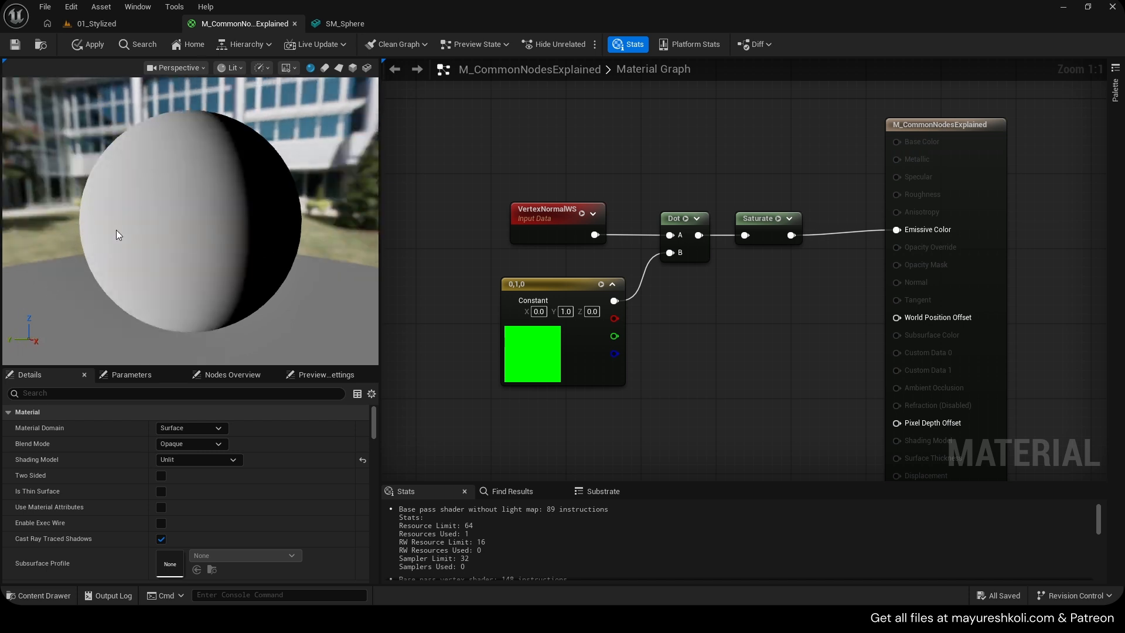
{"action": "left_click_drag", "start_coordinate": [116, 230], "coordinate": [82, 229]}
{"action": "scroll", "coordinate": [268, 238], "scroll_direction": "down", "scroll_amount": 3}
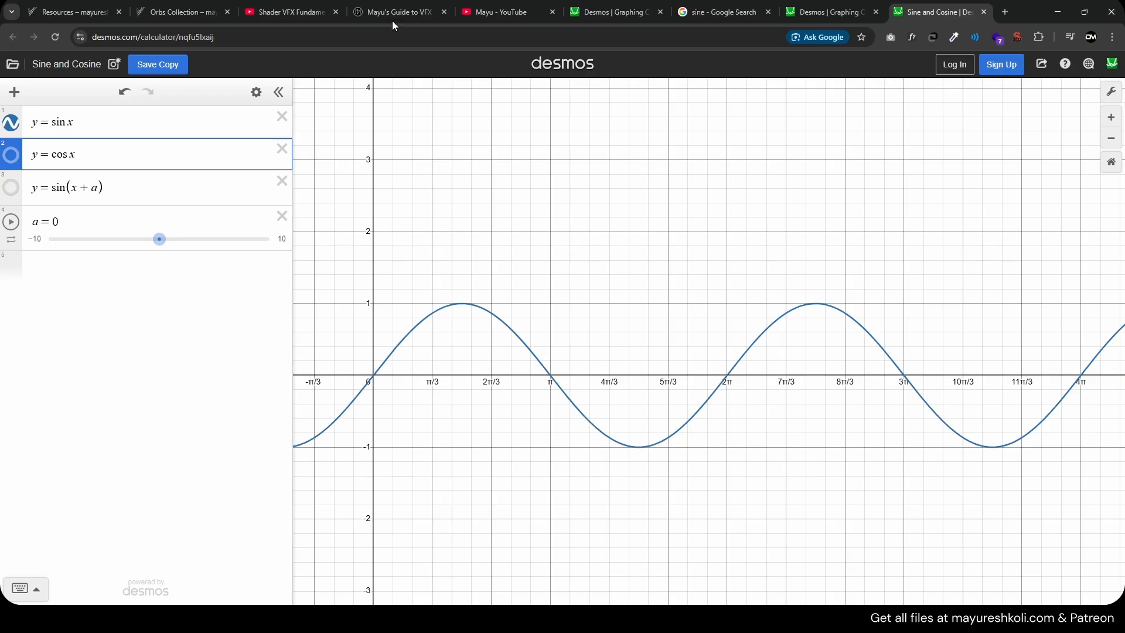
Switch to the browser and scroll through the YouTube channel's video list
{"action": "left_click", "coordinate": [312, 7]}
{"action": "left_click", "coordinate": [501, 12]}
{"action": "scroll", "coordinate": [835, 372], "scroll_direction": "down", "scroll_amount": 10}
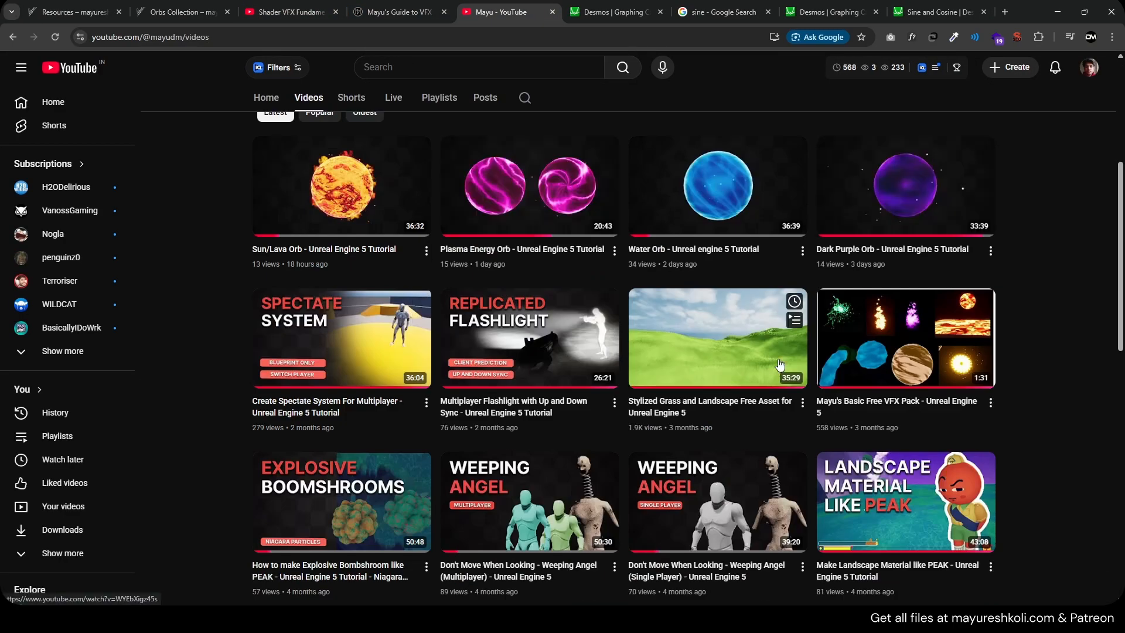
{"action": "scroll", "coordinate": [835, 372], "scroll_direction": "down", "scroll_amount": 3}
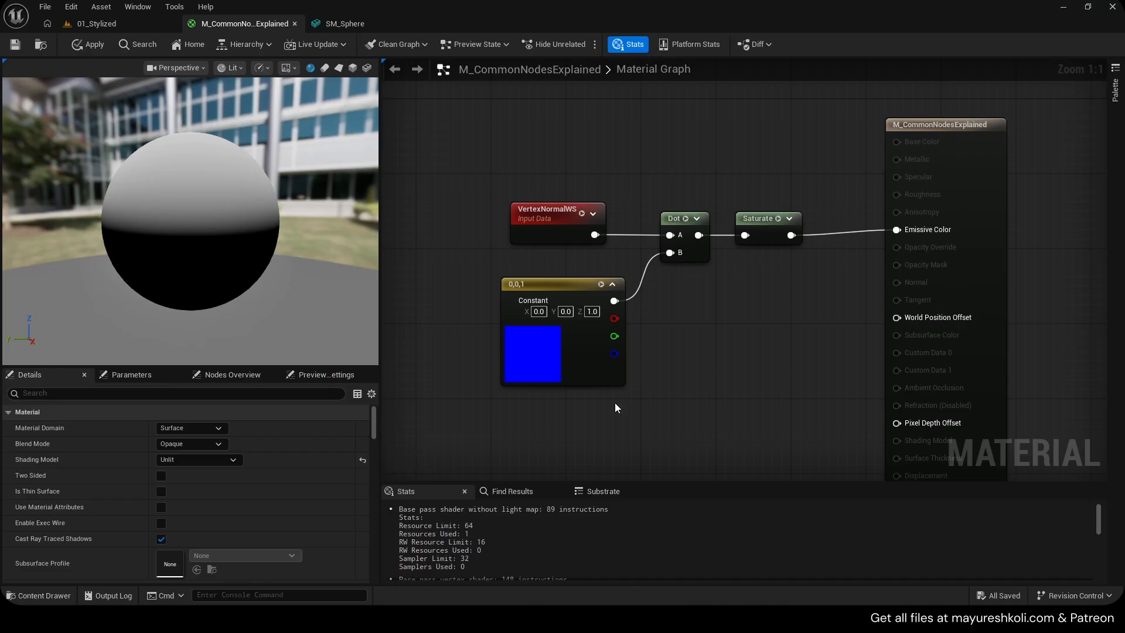
Survey the material graph's node groups by zooming and panning across the canvas
{"action": "right_click", "coordinate": [669, 334]}
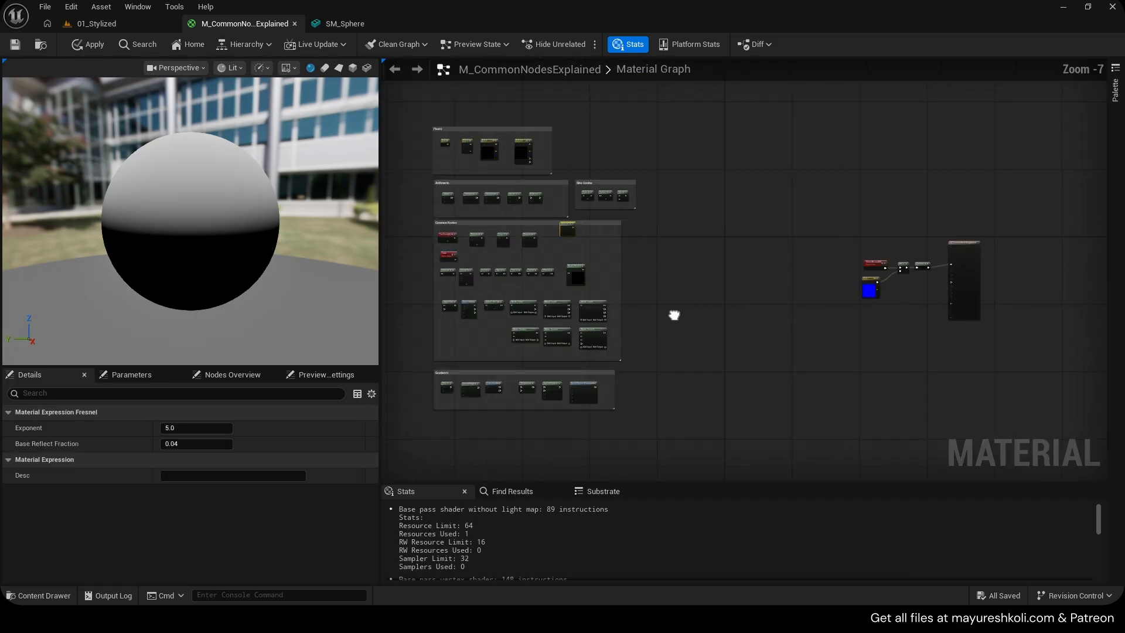
{"action": "scroll", "coordinate": [601, 246], "scroll_direction": "up", "scroll_amount": 5}
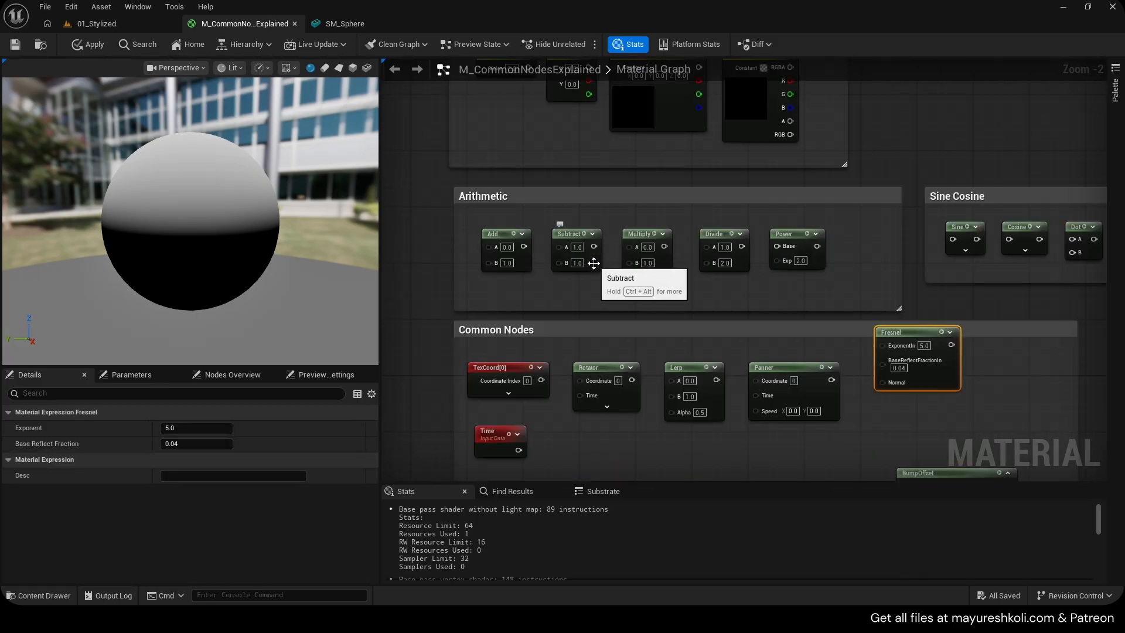
{"action": "scroll", "coordinate": [594, 263], "scroll_direction": "down", "scroll_amount": 4}
{"action": "right_click_drag", "start_coordinate": [846, 334], "coordinate": [550, 271]}
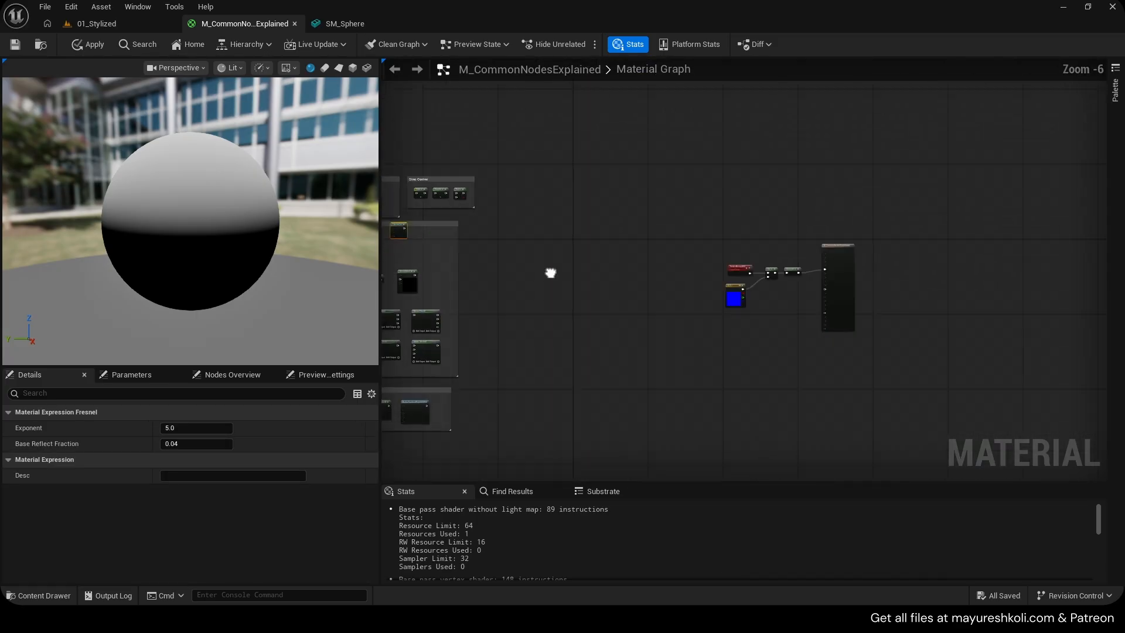
{"action": "scroll", "coordinate": [648, 276], "scroll_direction": "up", "scroll_amount": 4}
{"action": "right_click_drag", "start_coordinate": [762, 287], "coordinate": [368, 215]}
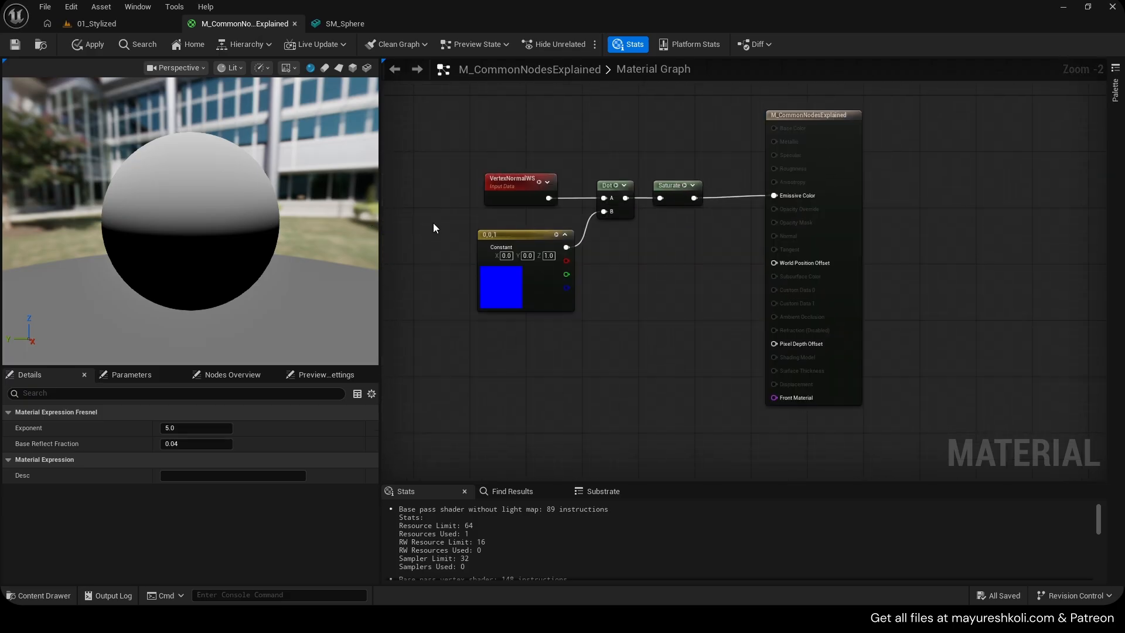
{"action": "left_click", "coordinate": [100, 23]}
{"action": "left_click", "coordinate": [191, 26]}
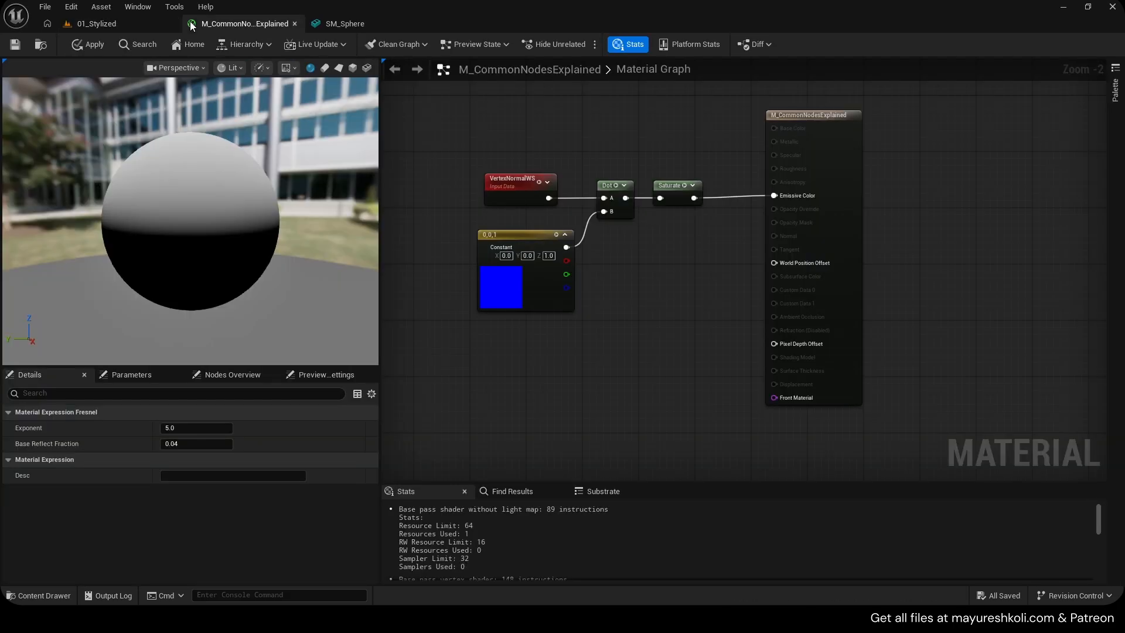